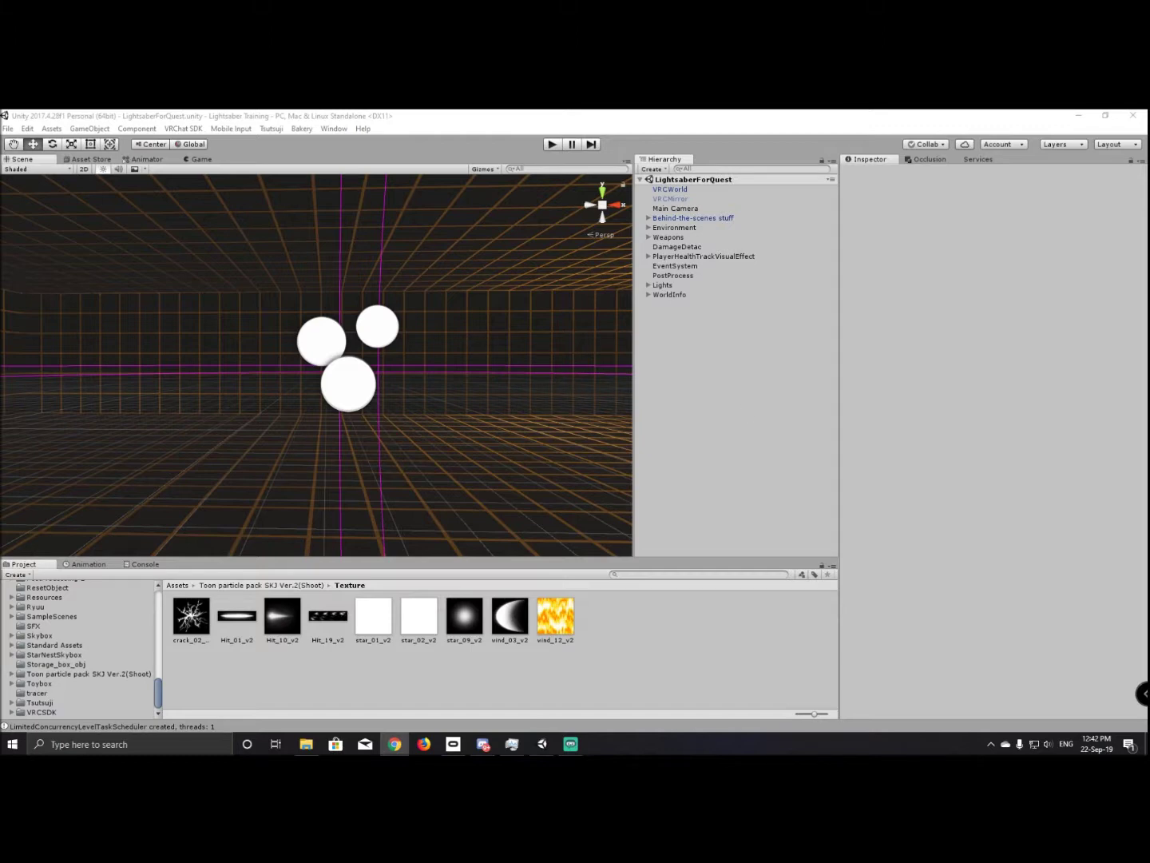
Examine the VRC_Combat System settings on the VRCWorld object.
right_click_drag(611, 316, 628, 337)
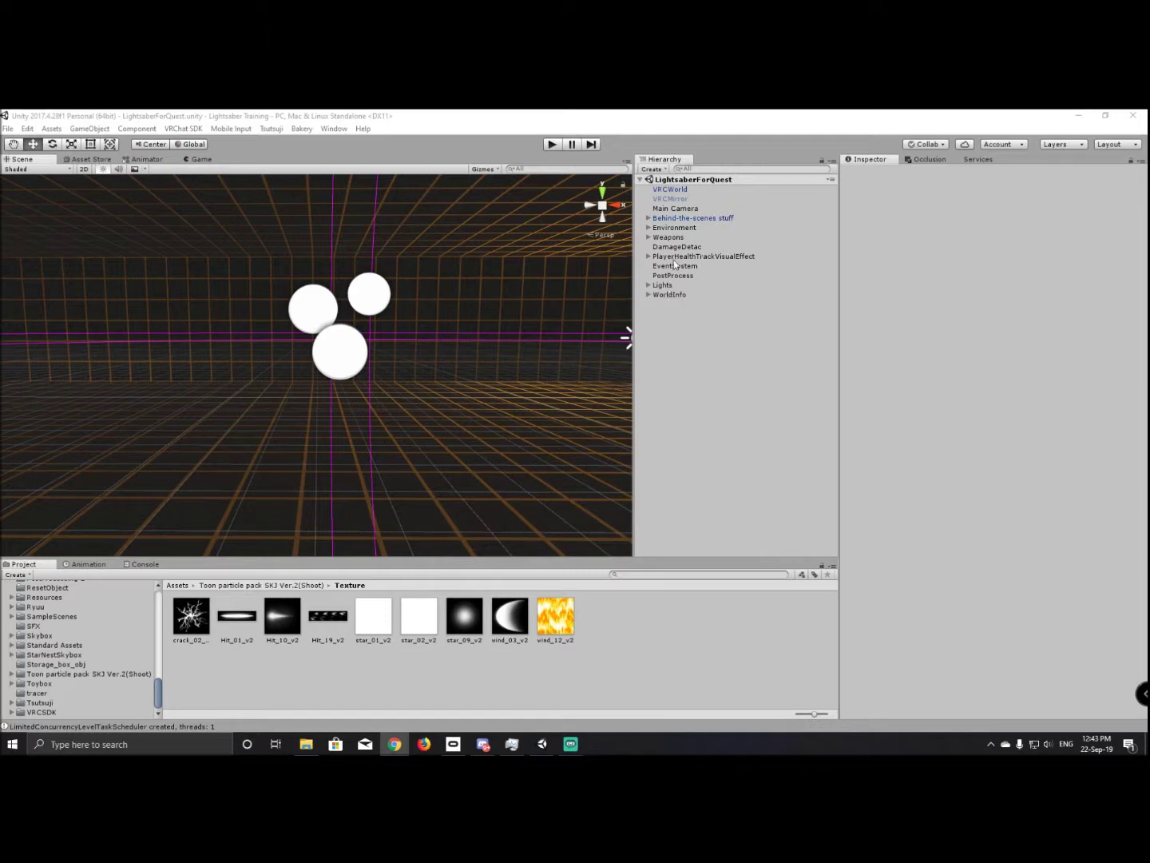
left_click(693, 189)
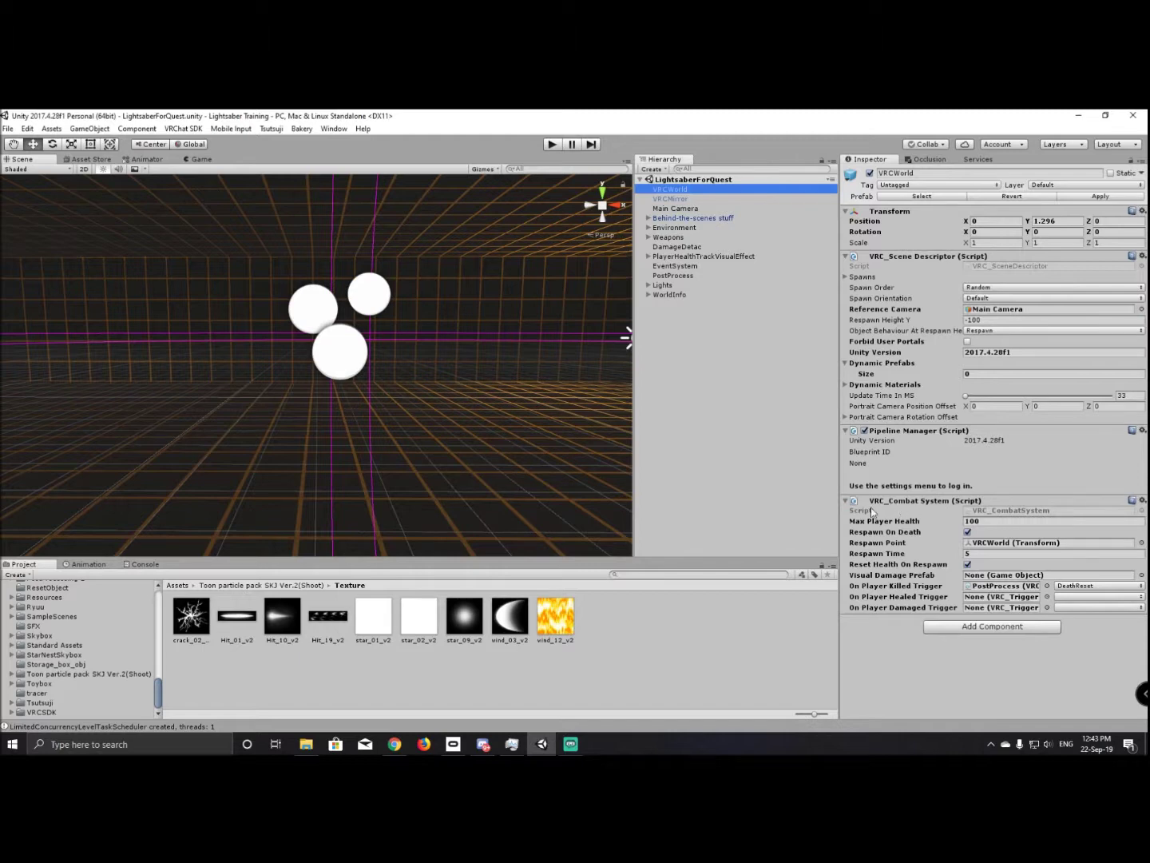
key("alt+Tab")
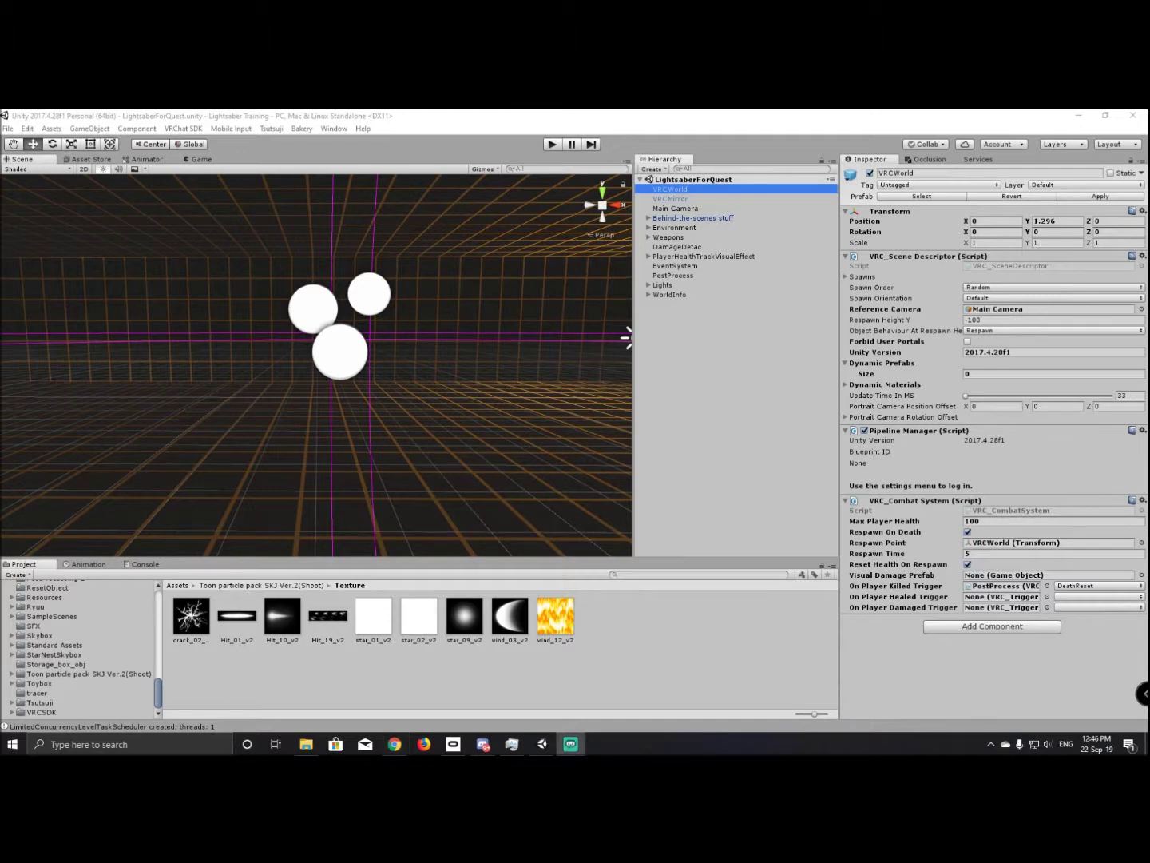
left_click_drag(411, 408, 448, 372, "alt")
key("alt+Tab")
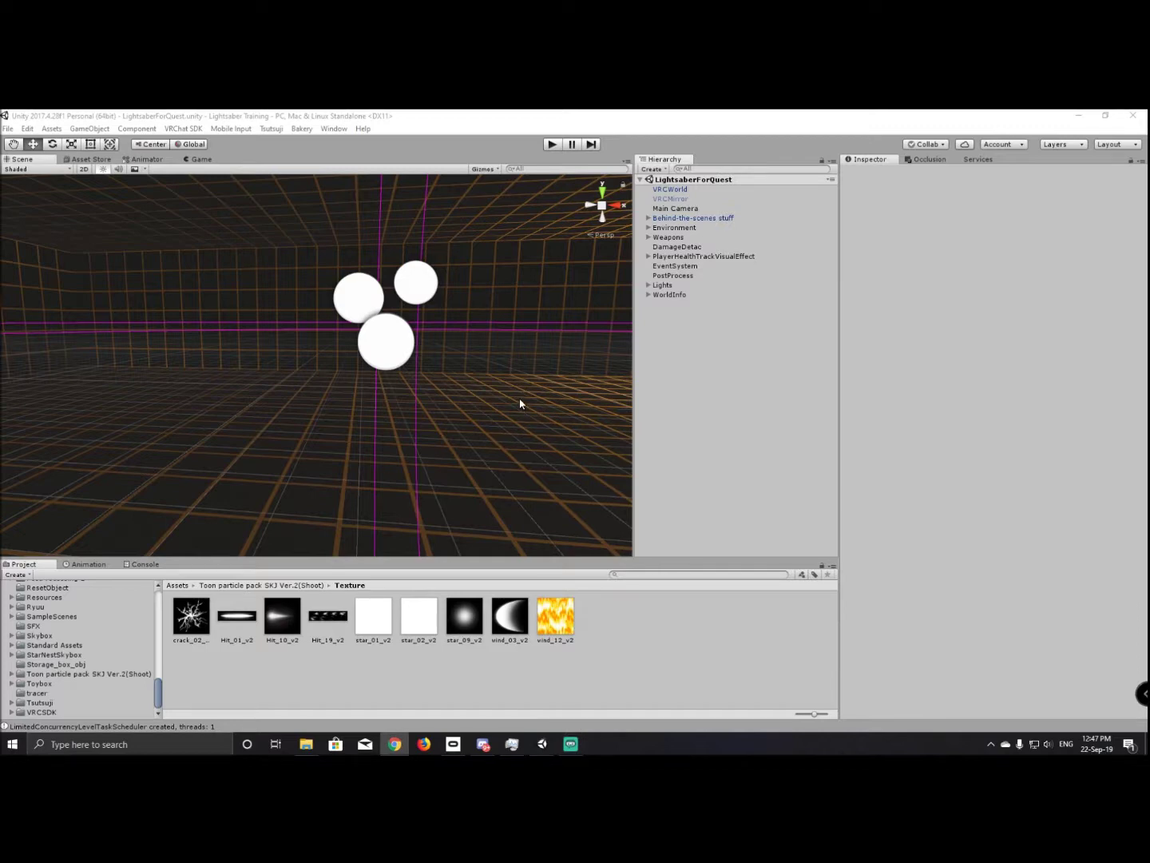
Add a cube to the scene and lower it to a Y position of about 1.28.
right_click(665, 323)
mouse_move(706, 441)
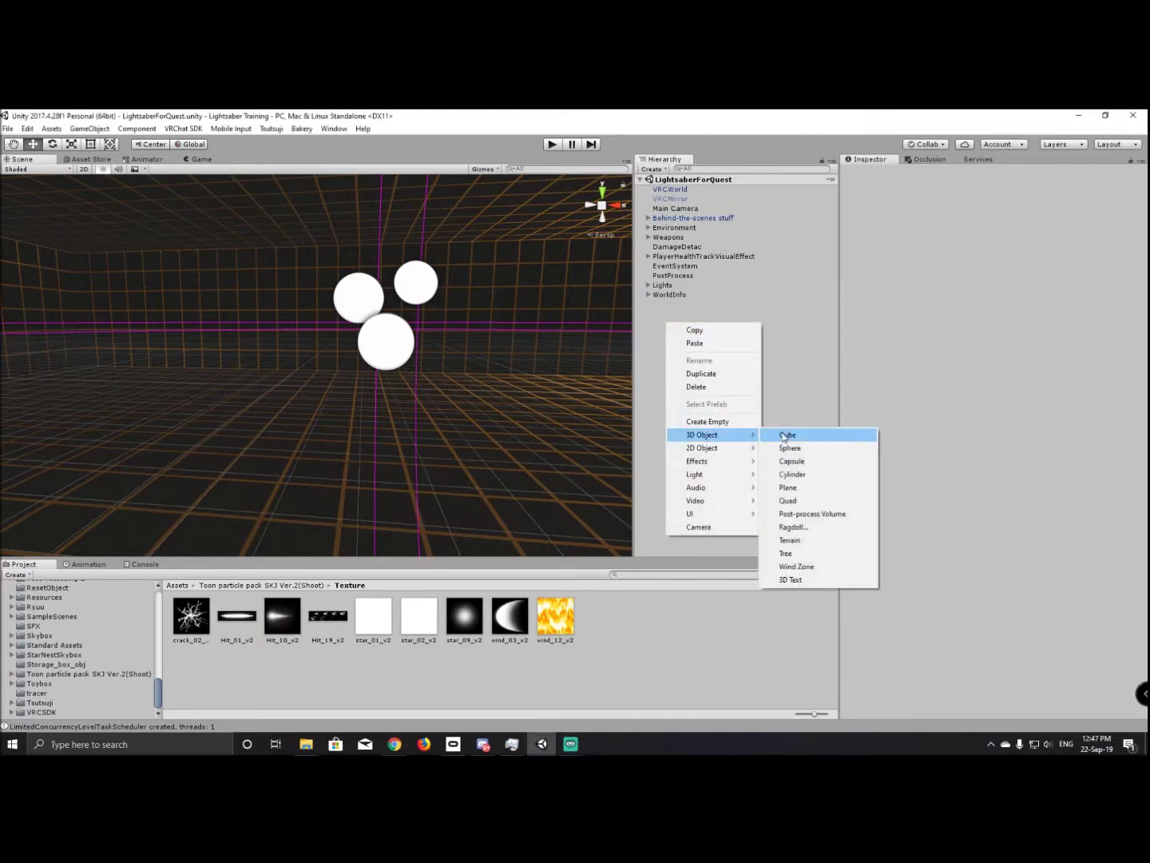
left_click(807, 435)
key("f")
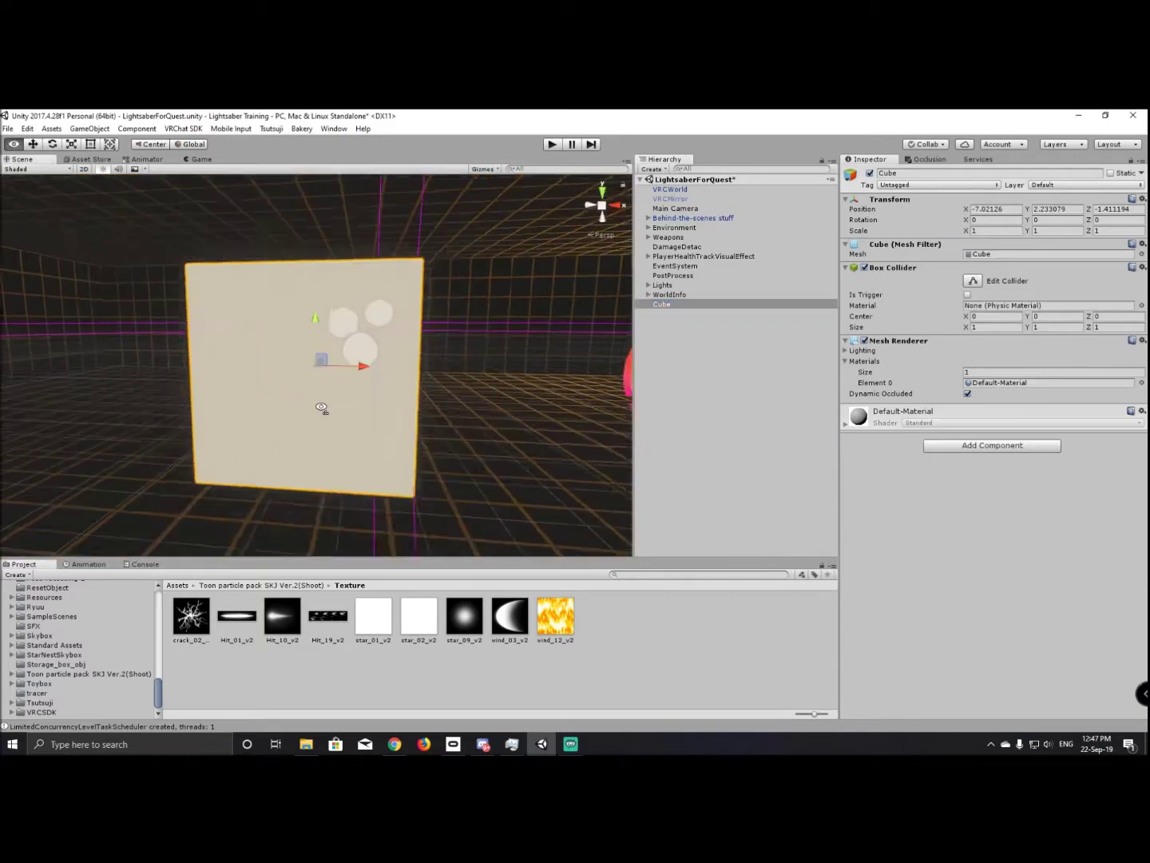
left_click_drag(313, 411, 169, 406, "alt")
left_click_drag(318, 308, 313, 415)
left_click_drag(313, 416, 432, 391, "alt")
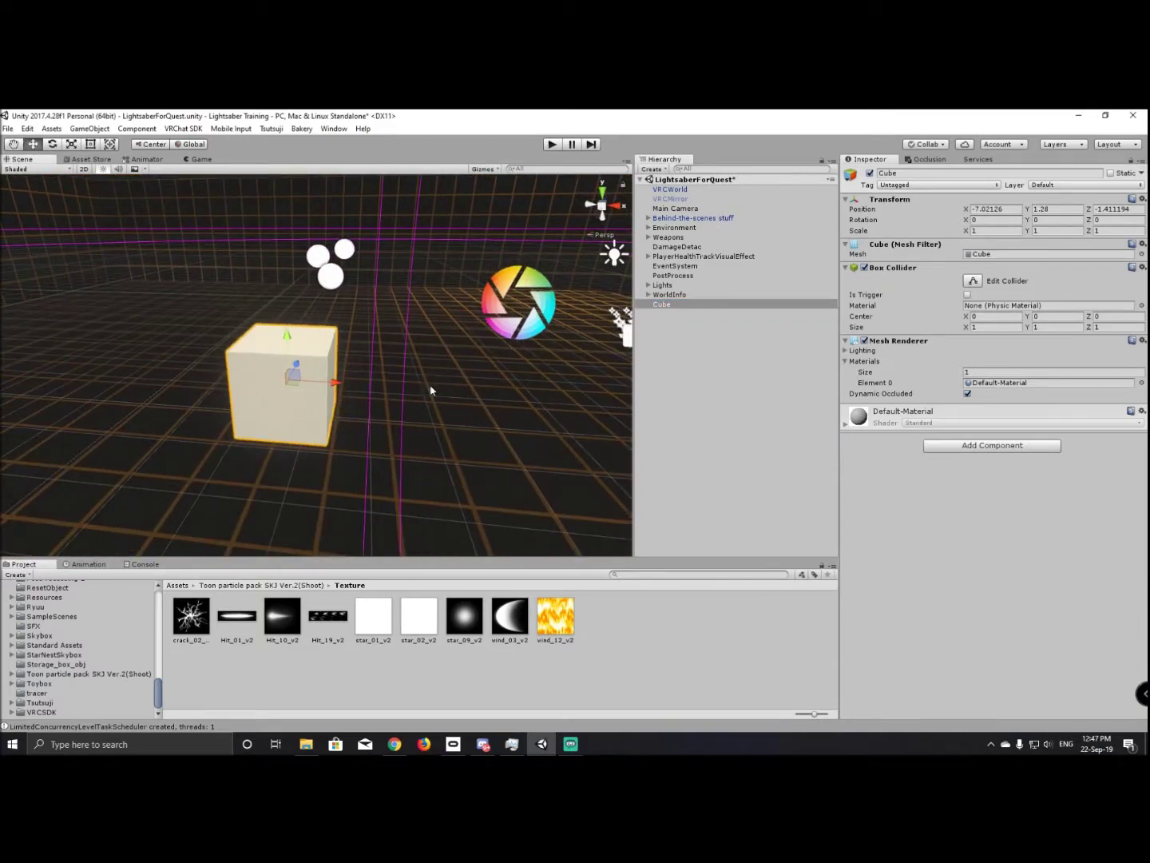
Make the cube's Box Collider a trigger and add a VRC_Trigger component to the cube.
left_click(968, 295)
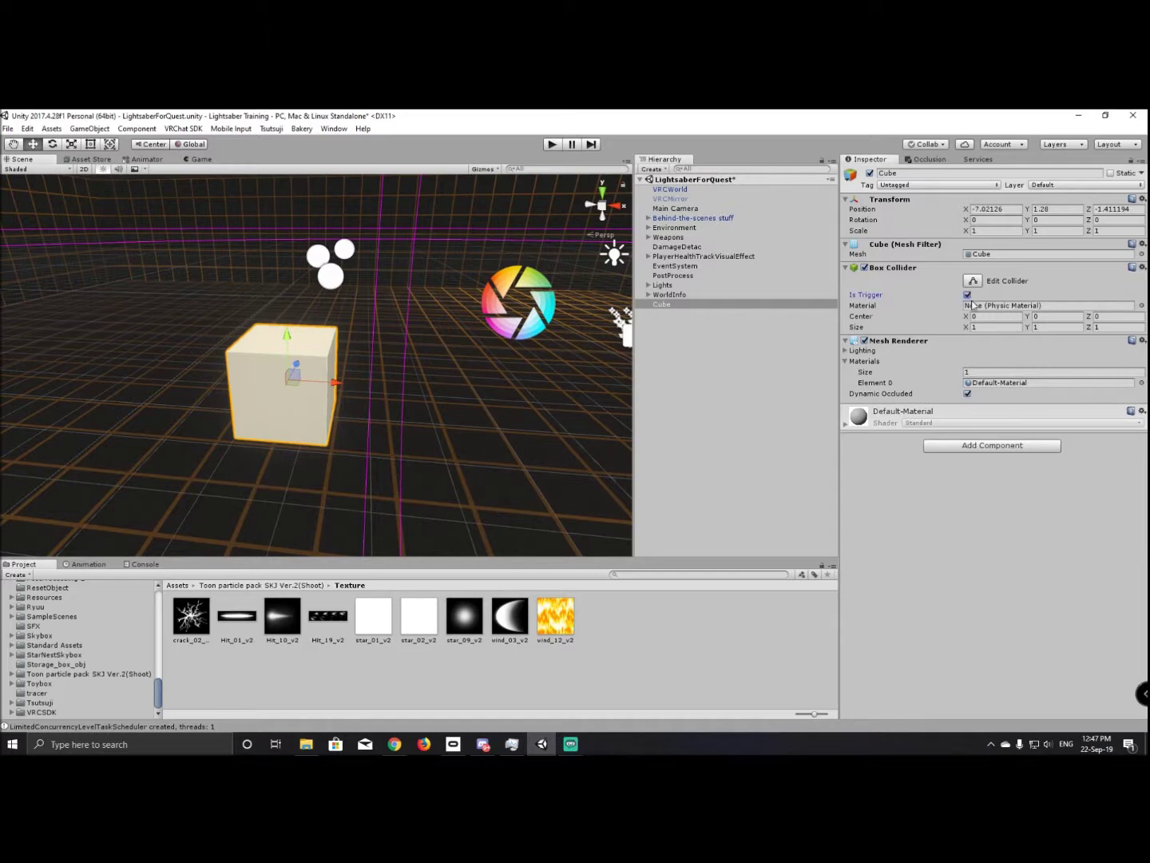
left_click(1022, 448)
type("tri")
key("Down")
key("Down")
key("Down")
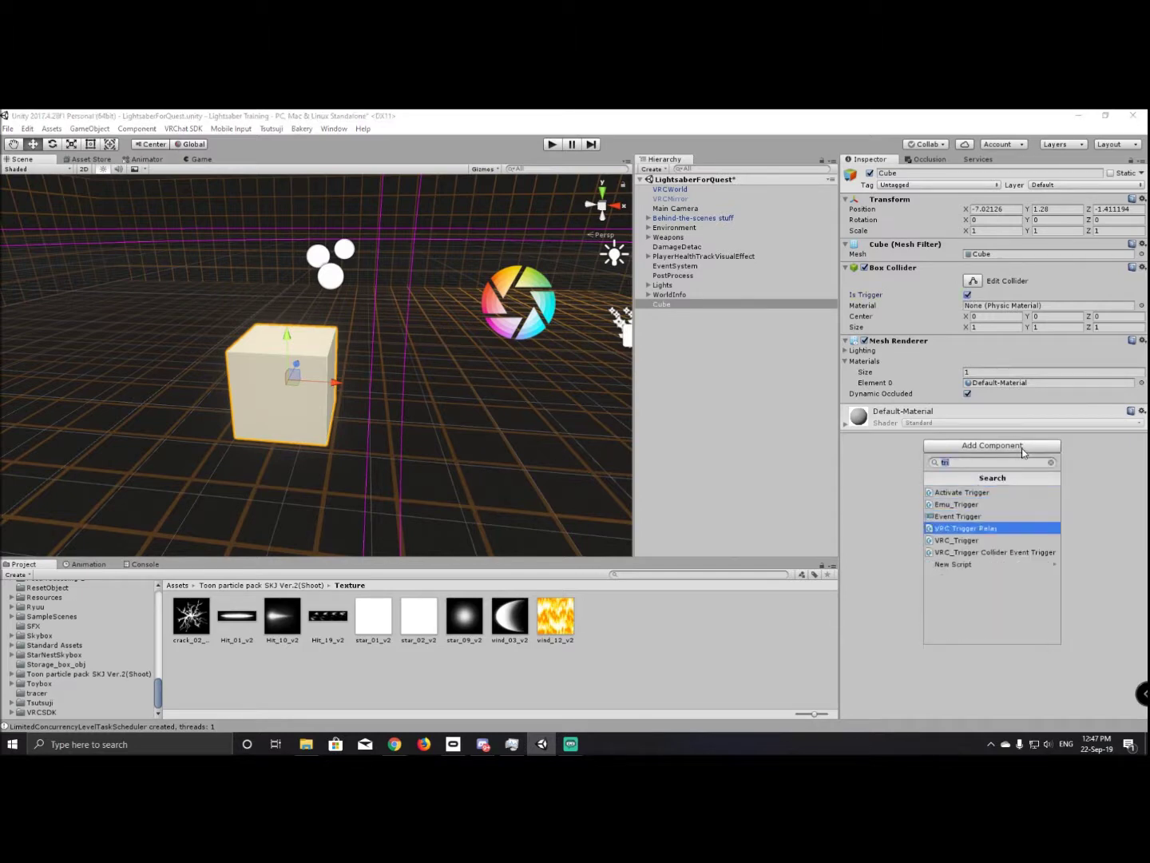
key("Return")
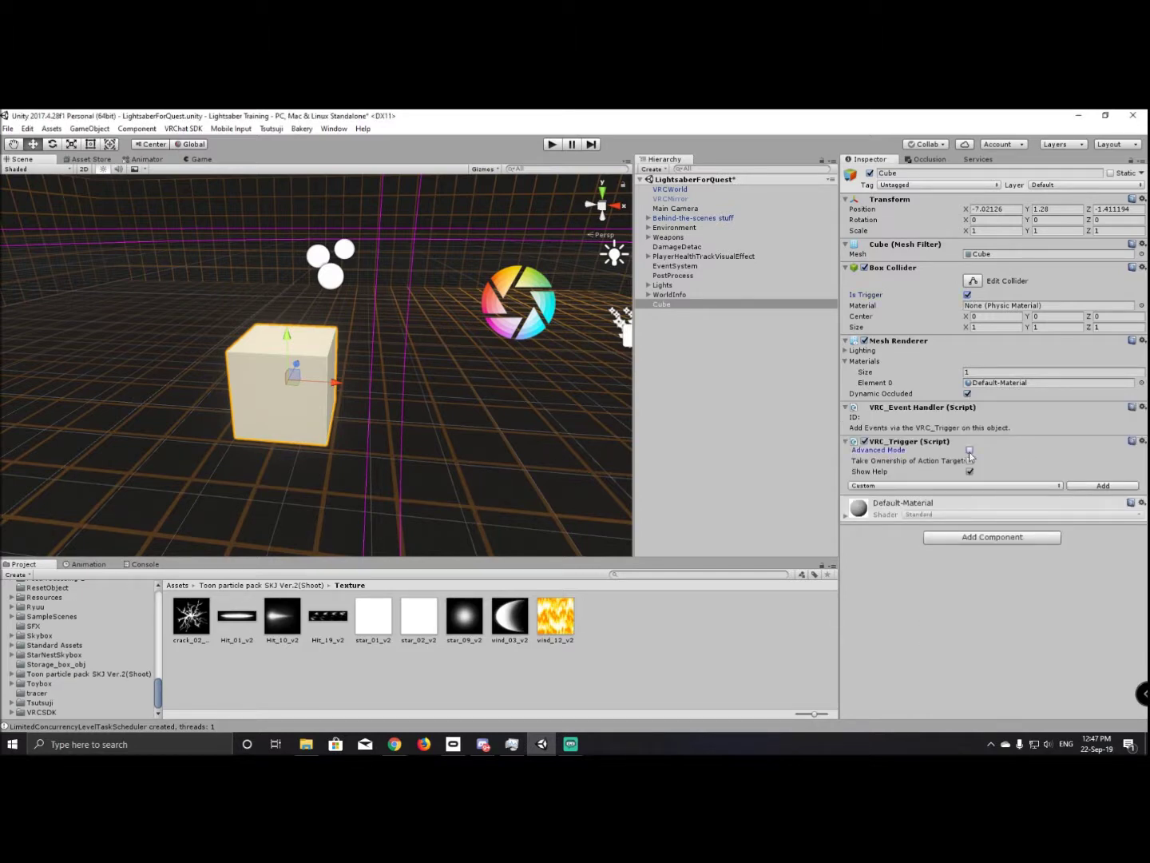
In Advanced Mode, add an OnEnterTrigger event with Local broadcast and Trigger Individuals turned off.
left_click(937, 486)
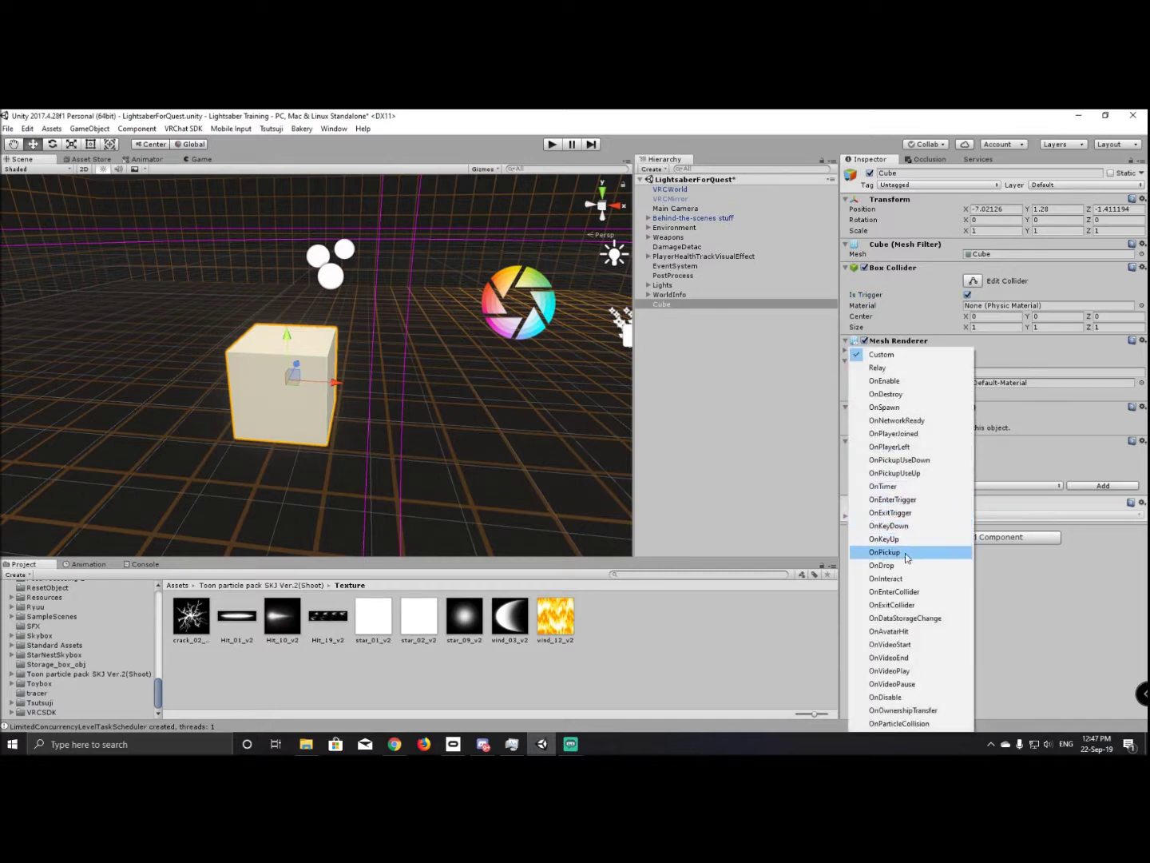
left_click(910, 503)
left_click(1091, 489)
left_click(972, 490)
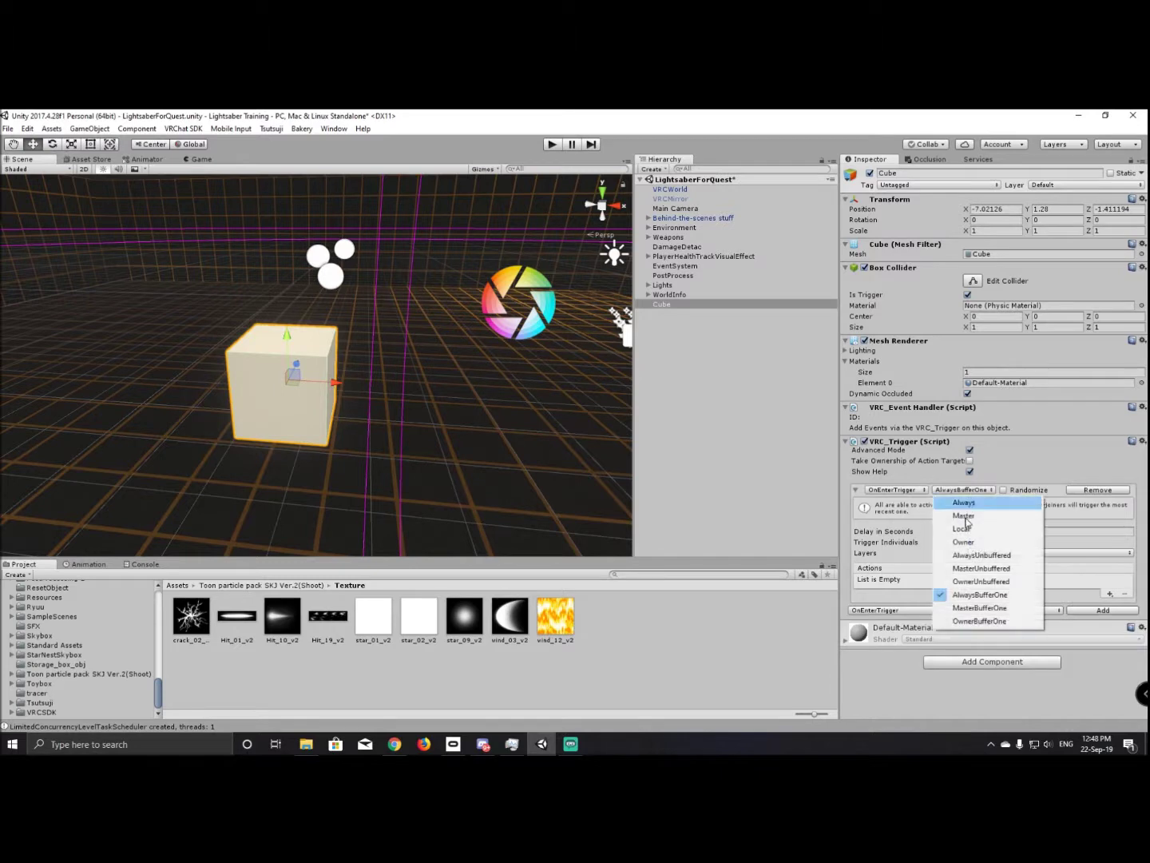
left_click(968, 540)
Restrict the OnEnterTrigger event to the PlayerLocal layer only, leaving out Default.
left_click(990, 553)
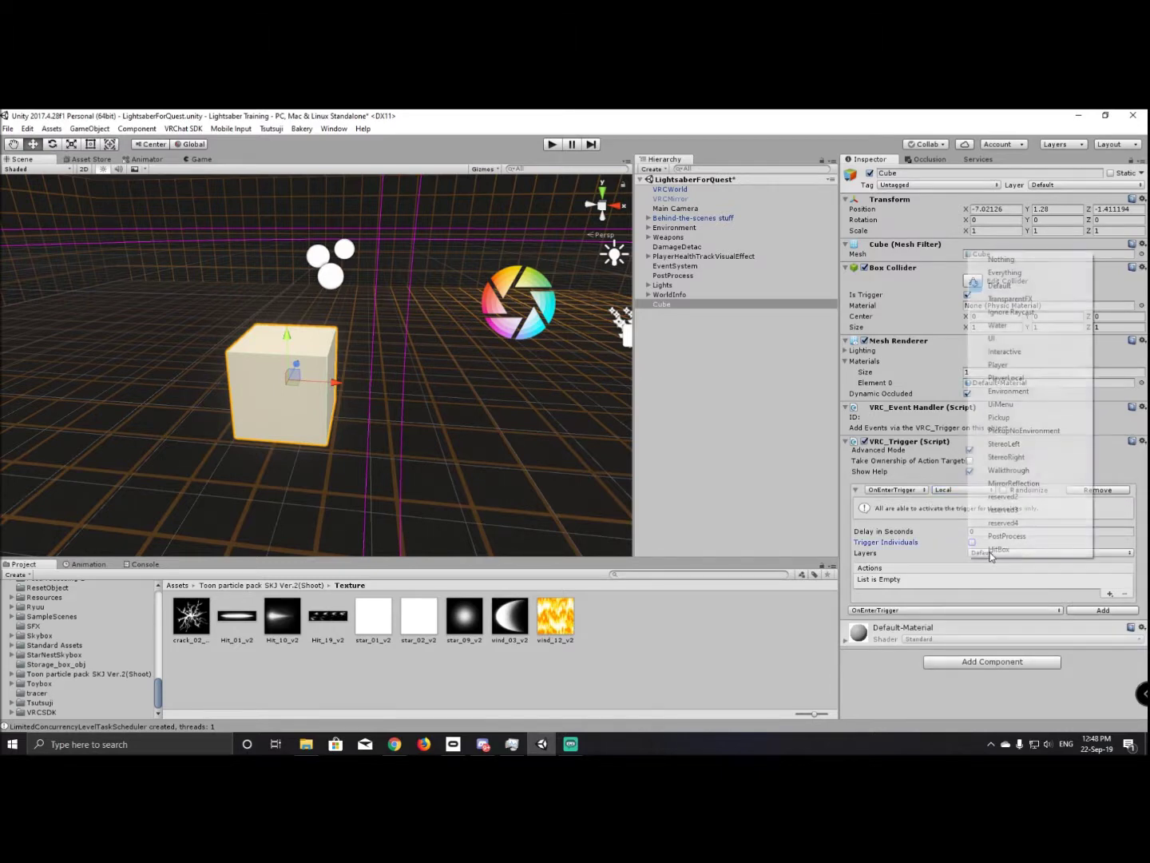
left_click(1029, 378)
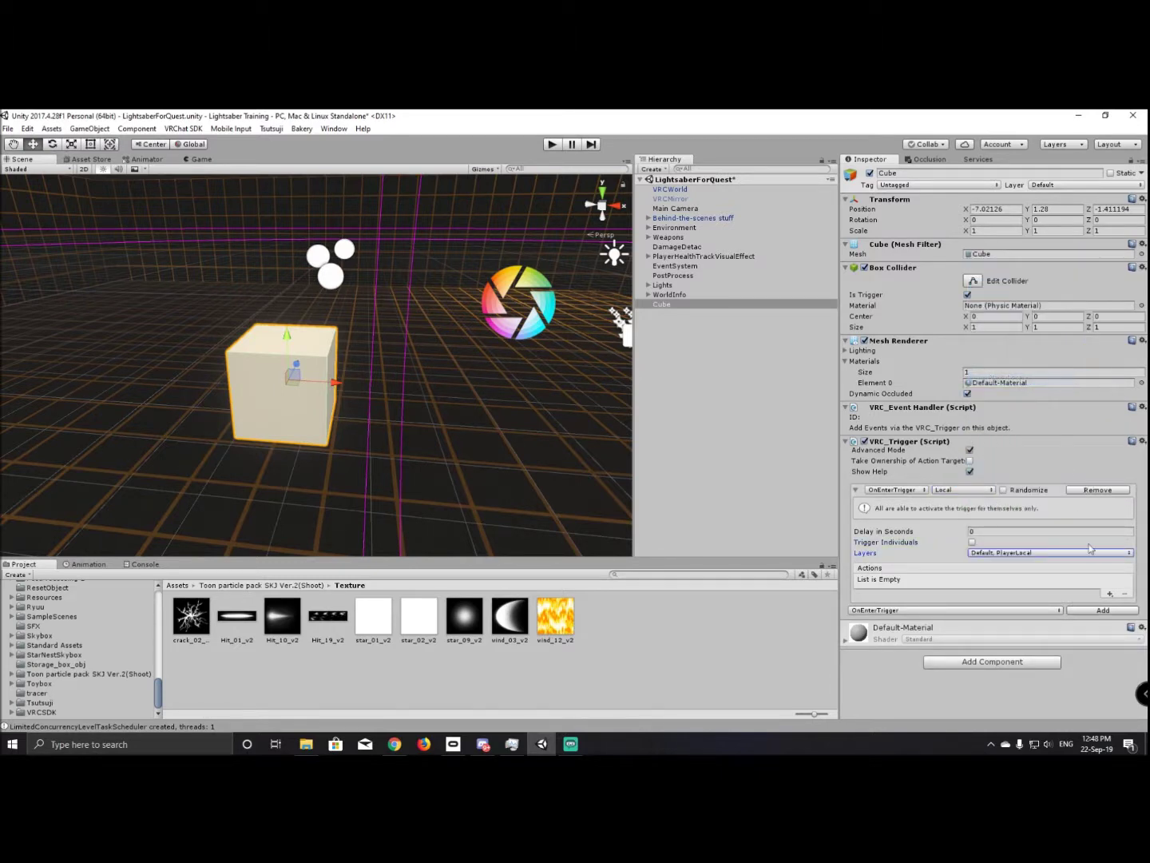
left_click(1022, 553)
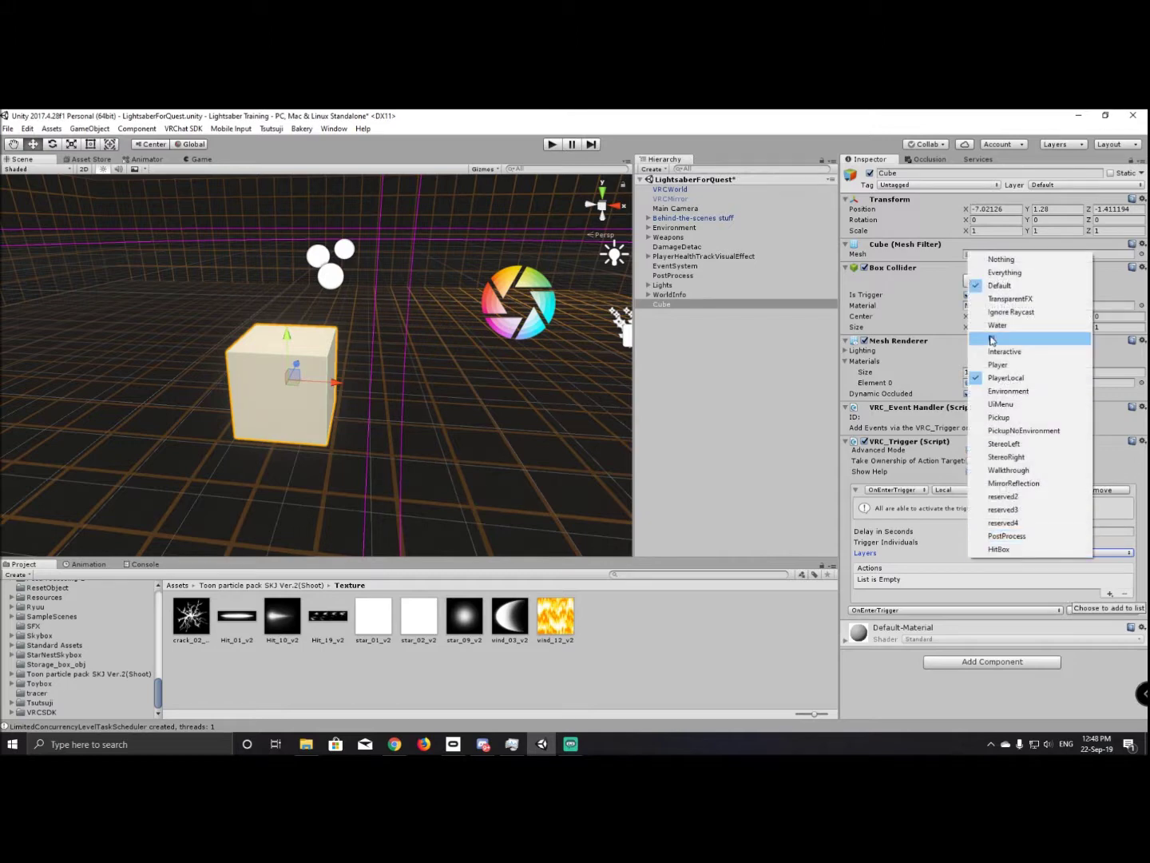
left_click(997, 286)
Add an AddDamage action to the OnEnterTrigger event with one empty receiver and Damage set to 100.
left_click(1109, 592)
mouse_move(1096, 600)
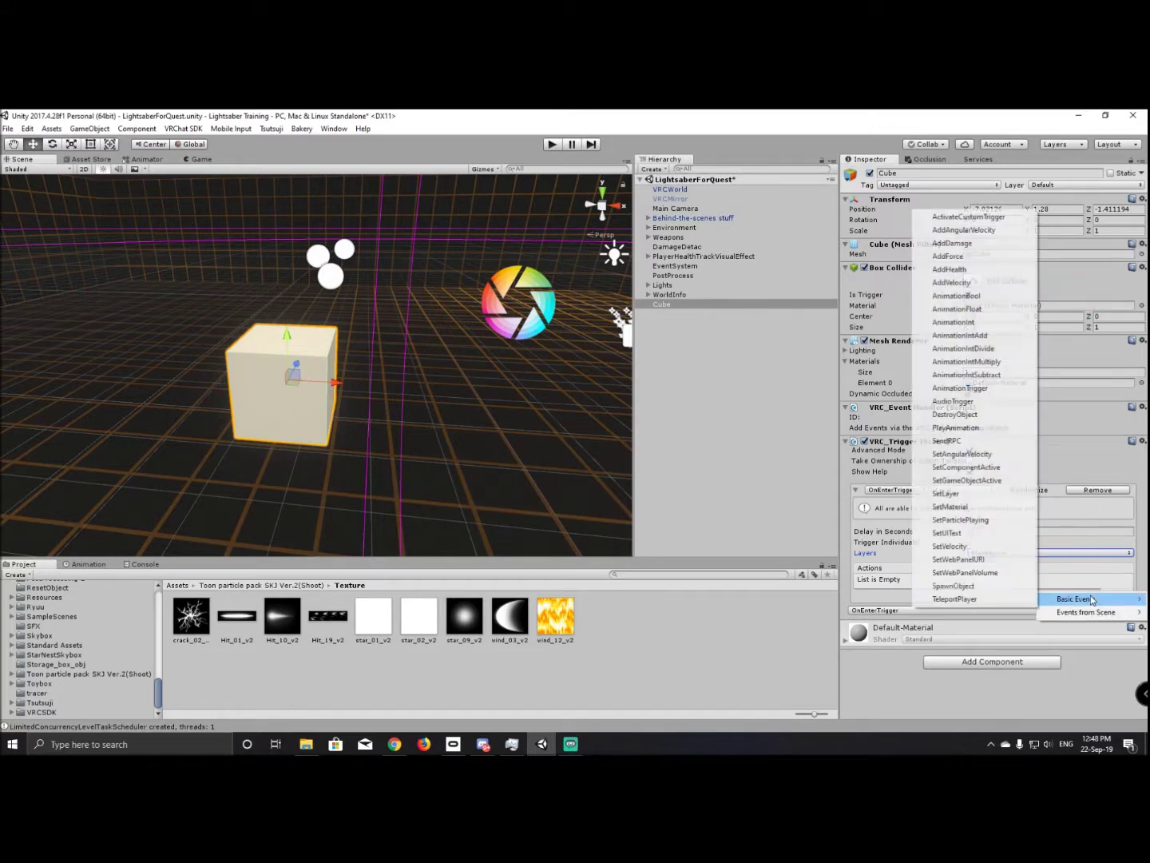
left_click(990, 249)
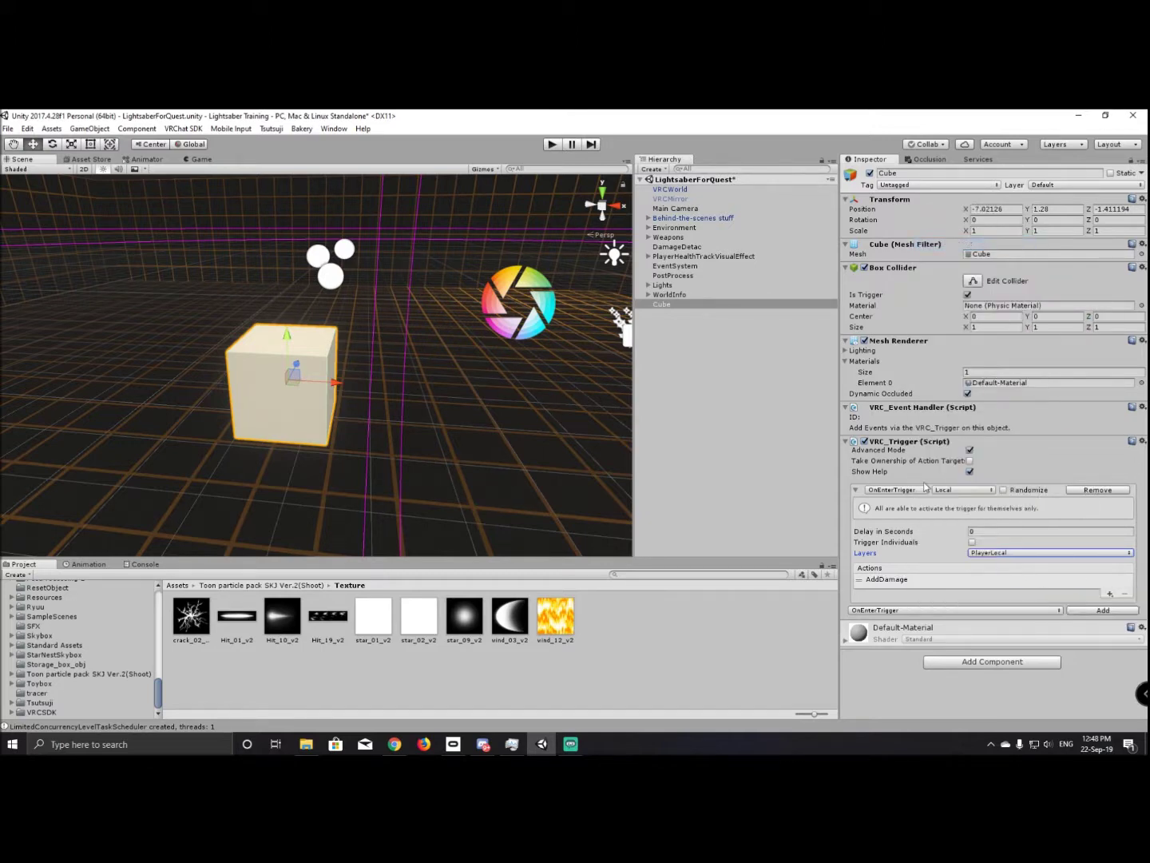
left_click(888, 580)
left_click(1107, 633)
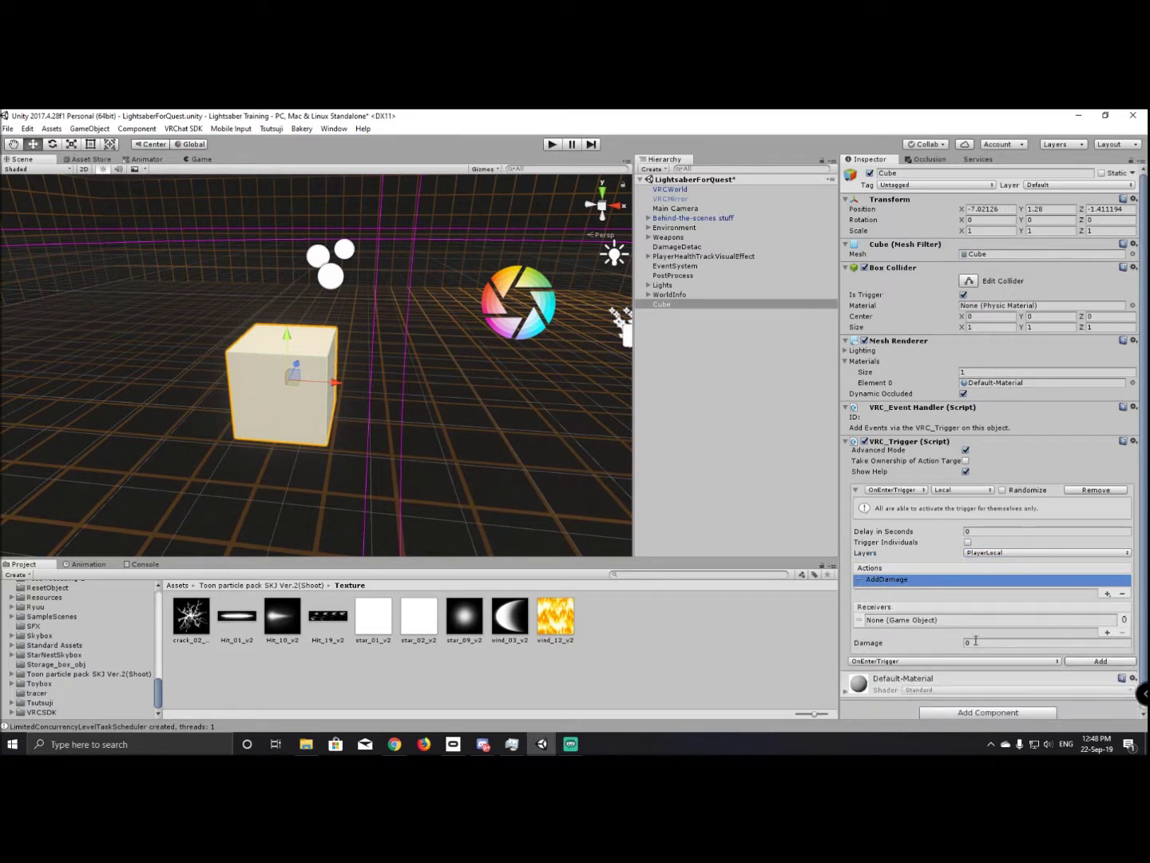
left_click(976, 642)
type("100")
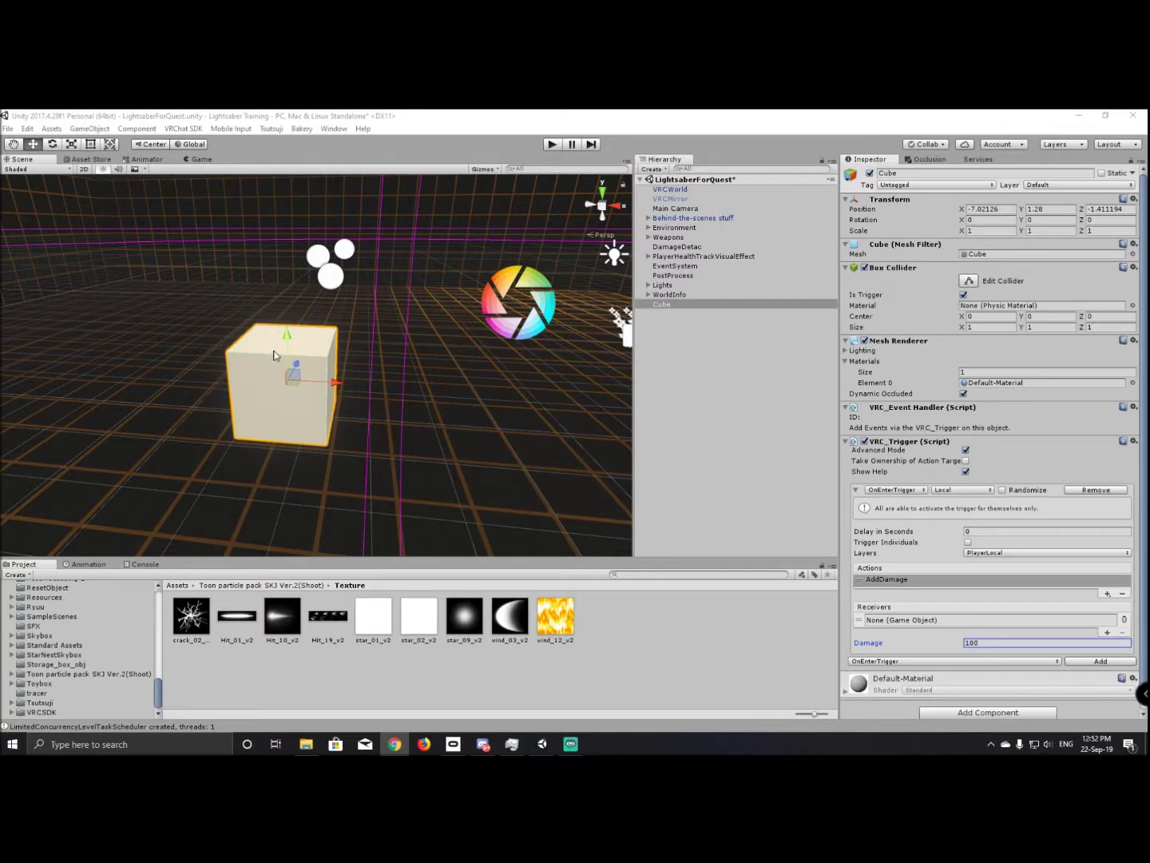
Review the cube's AddDamage action and the layer choices of its OnEnterTrigger event.
left_click(771, 363)
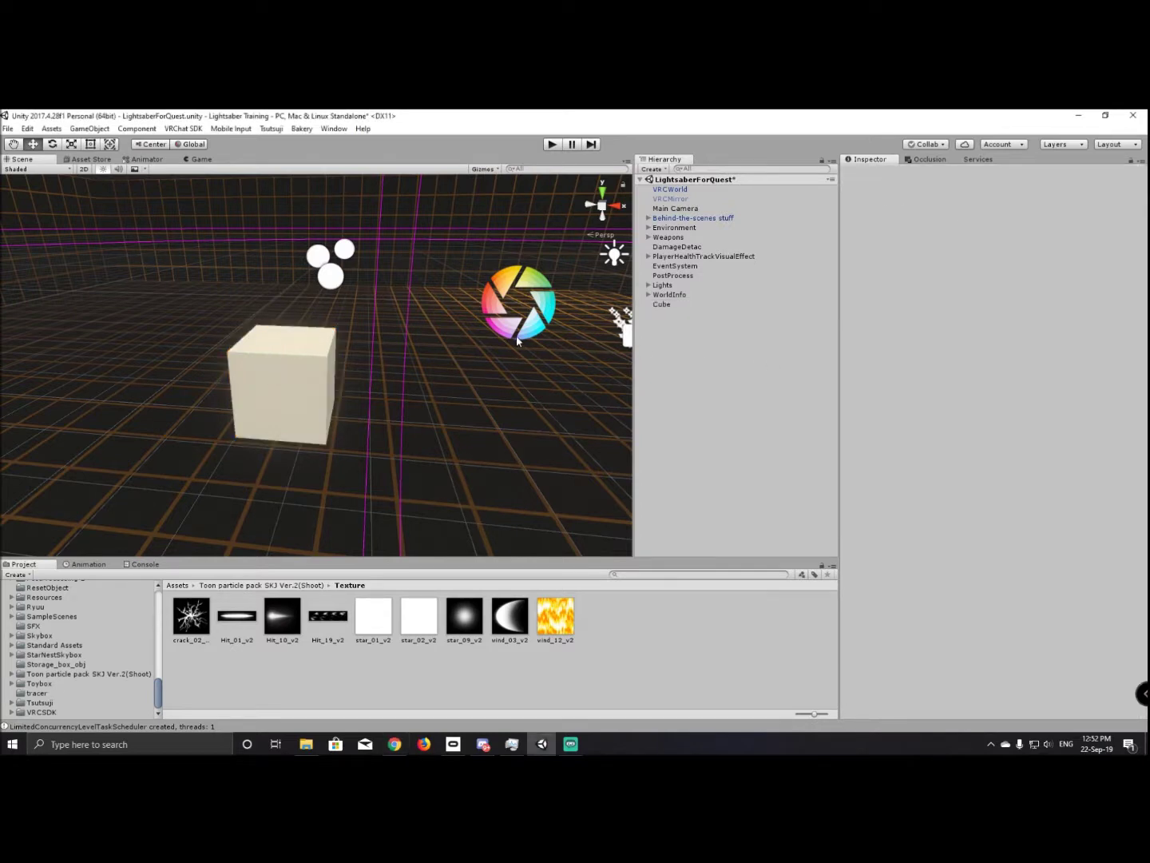
left_click(684, 306)
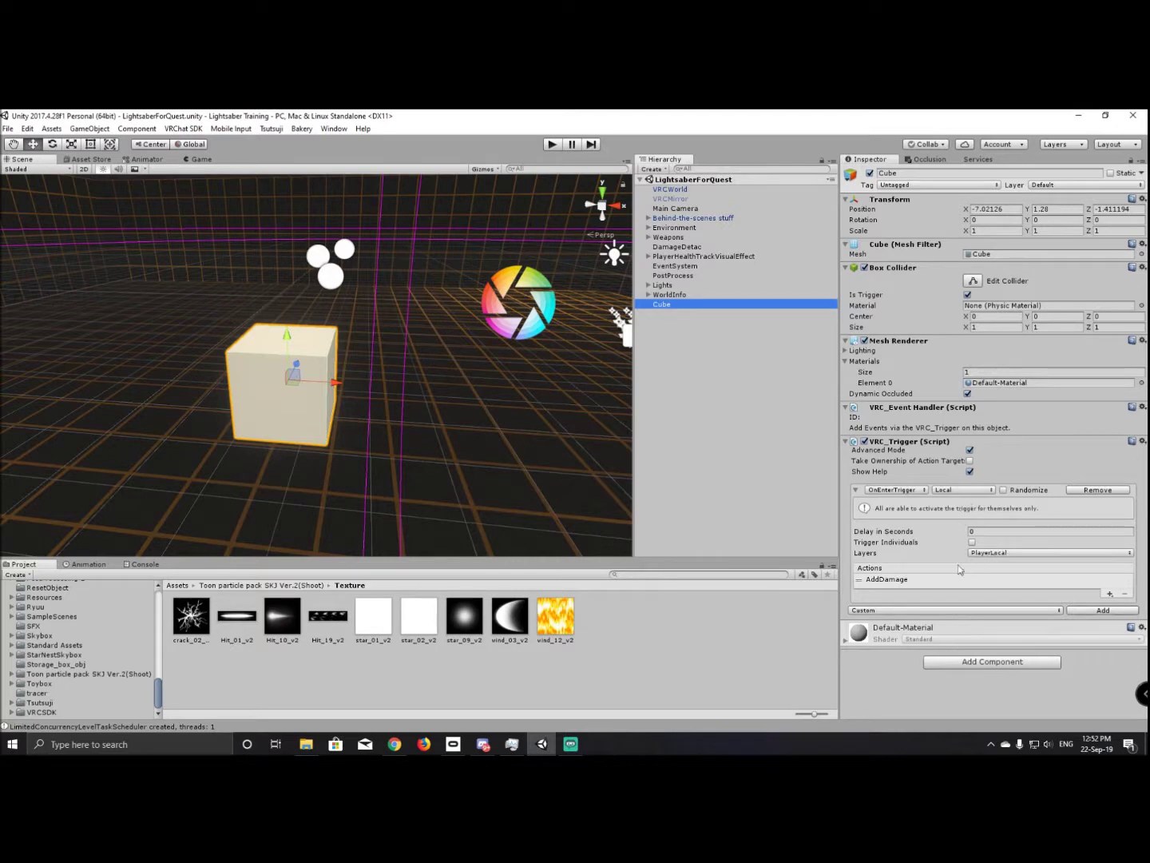
left_click(891, 580)
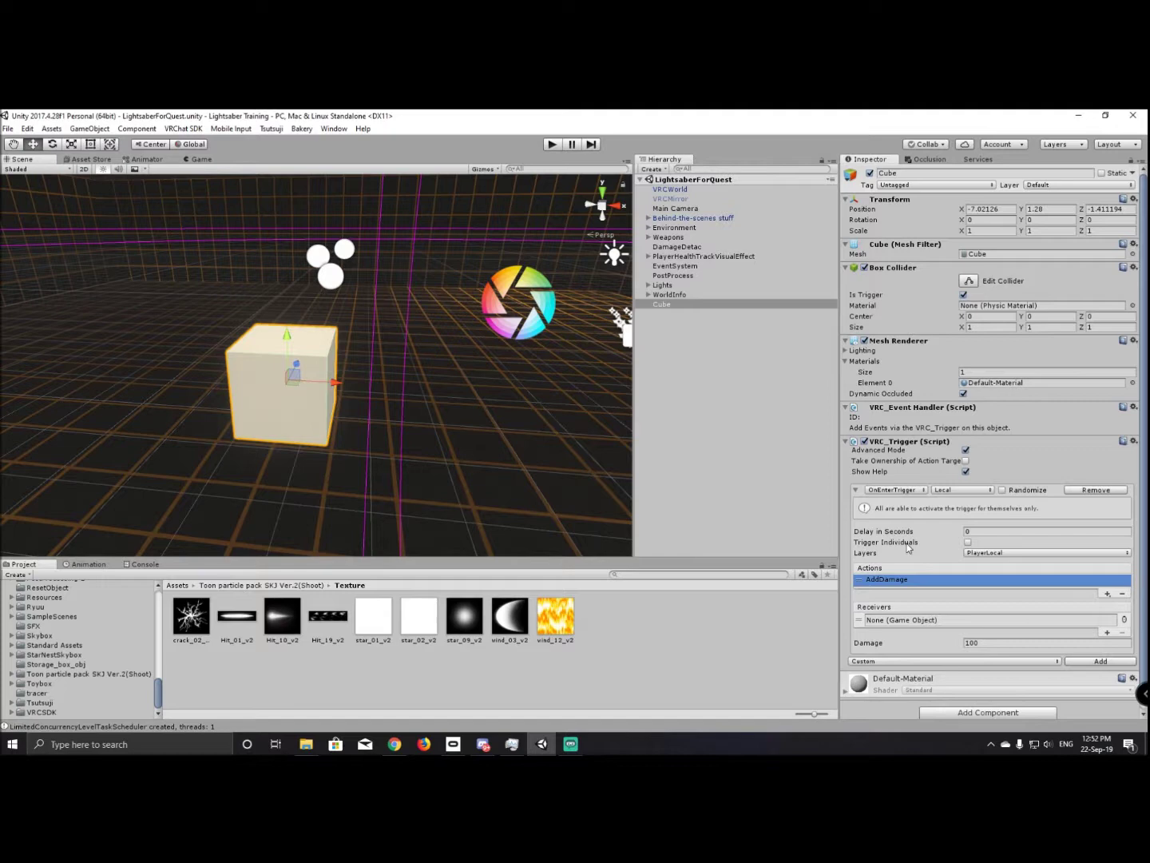
left_click(991, 553)
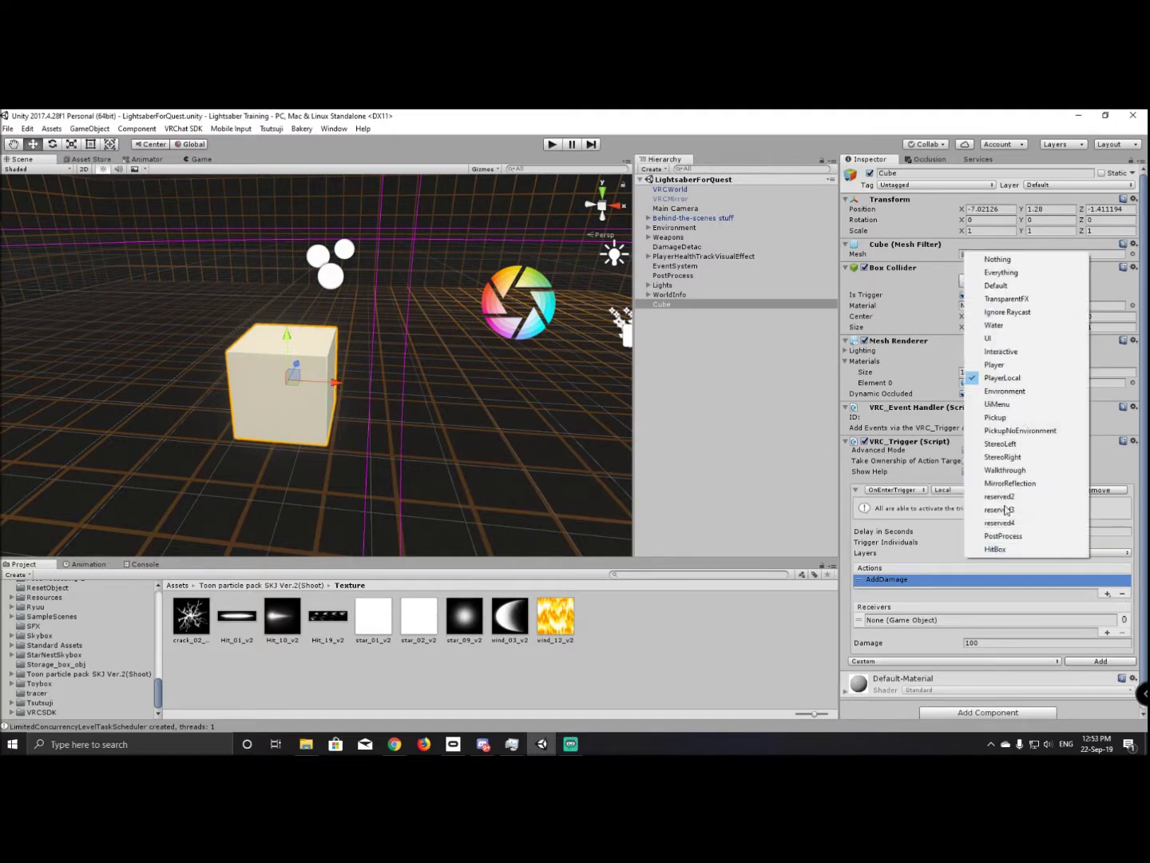
left_click(741, 438)
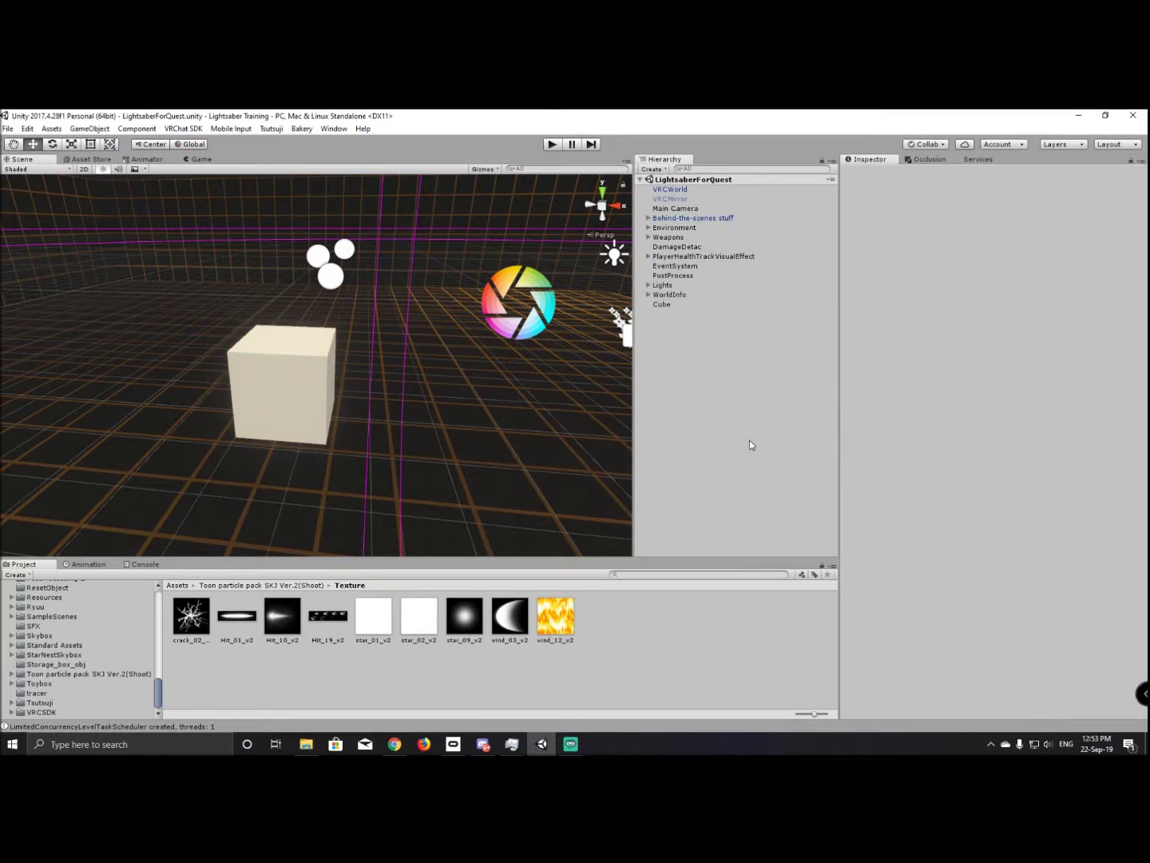
left_click(706, 305)
left_click(680, 189)
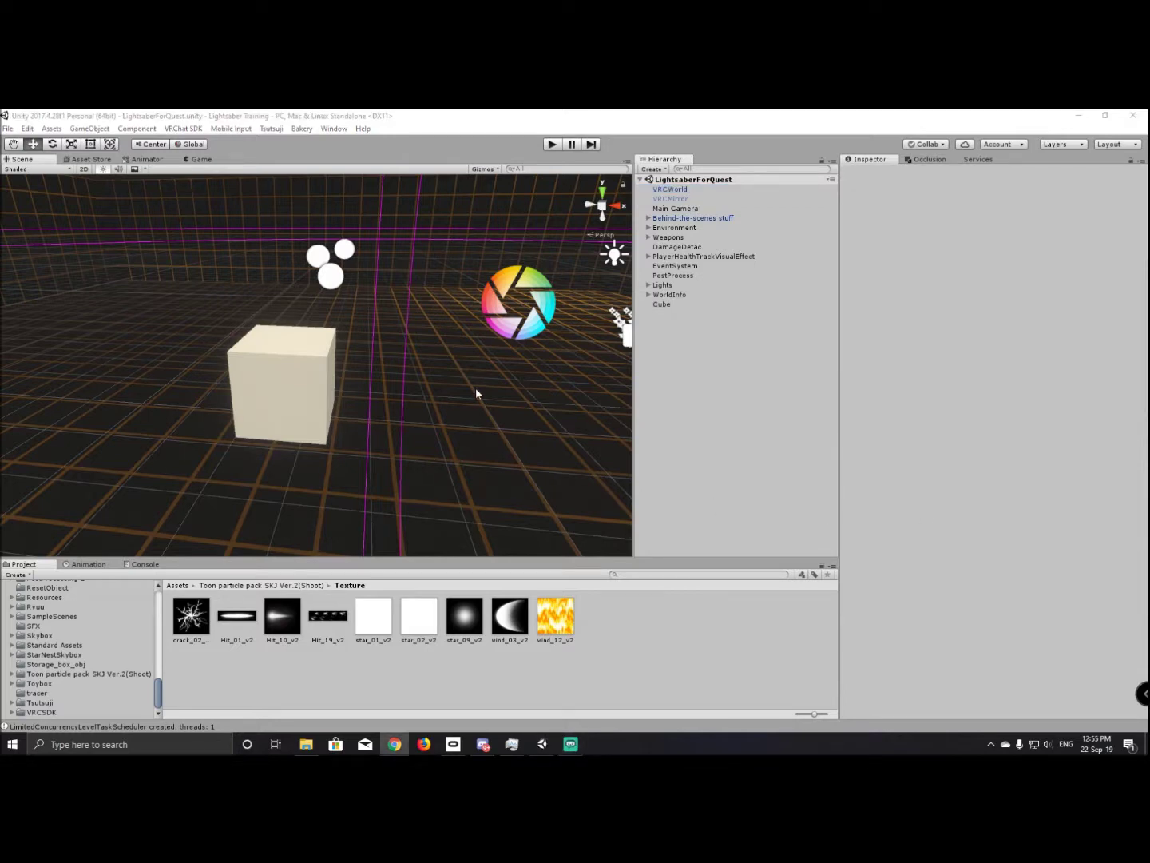
Examine the Layer Collision Matrix in the project's Physics settings.
left_click(28, 129)
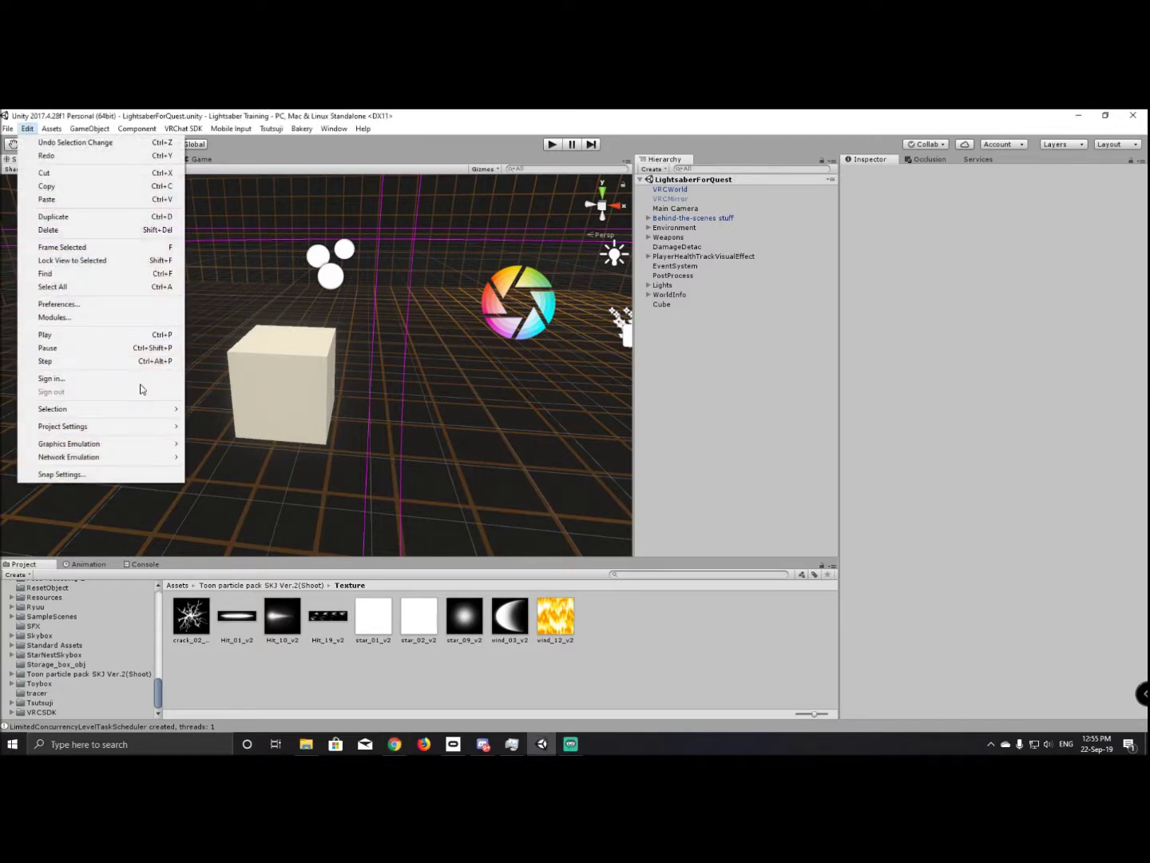
mouse_move(155, 431)
left_click(212, 477)
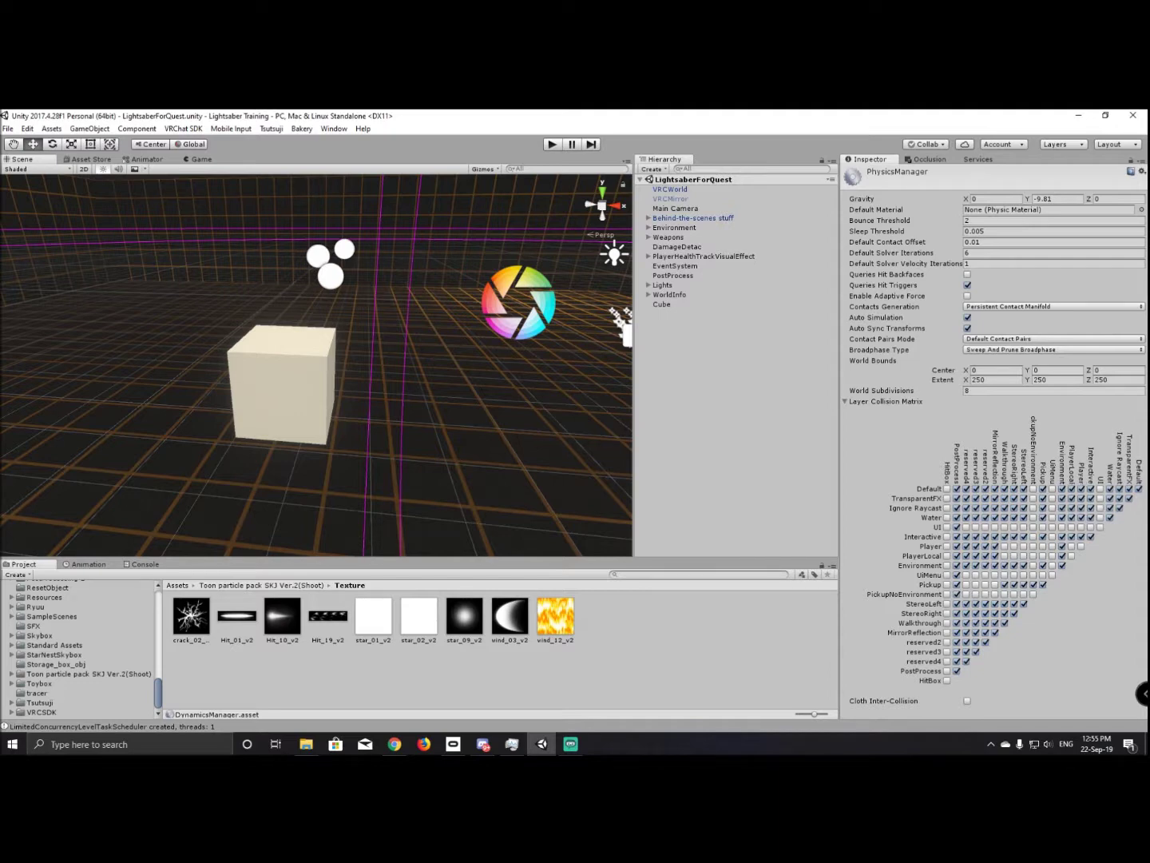
left_click(428, 436)
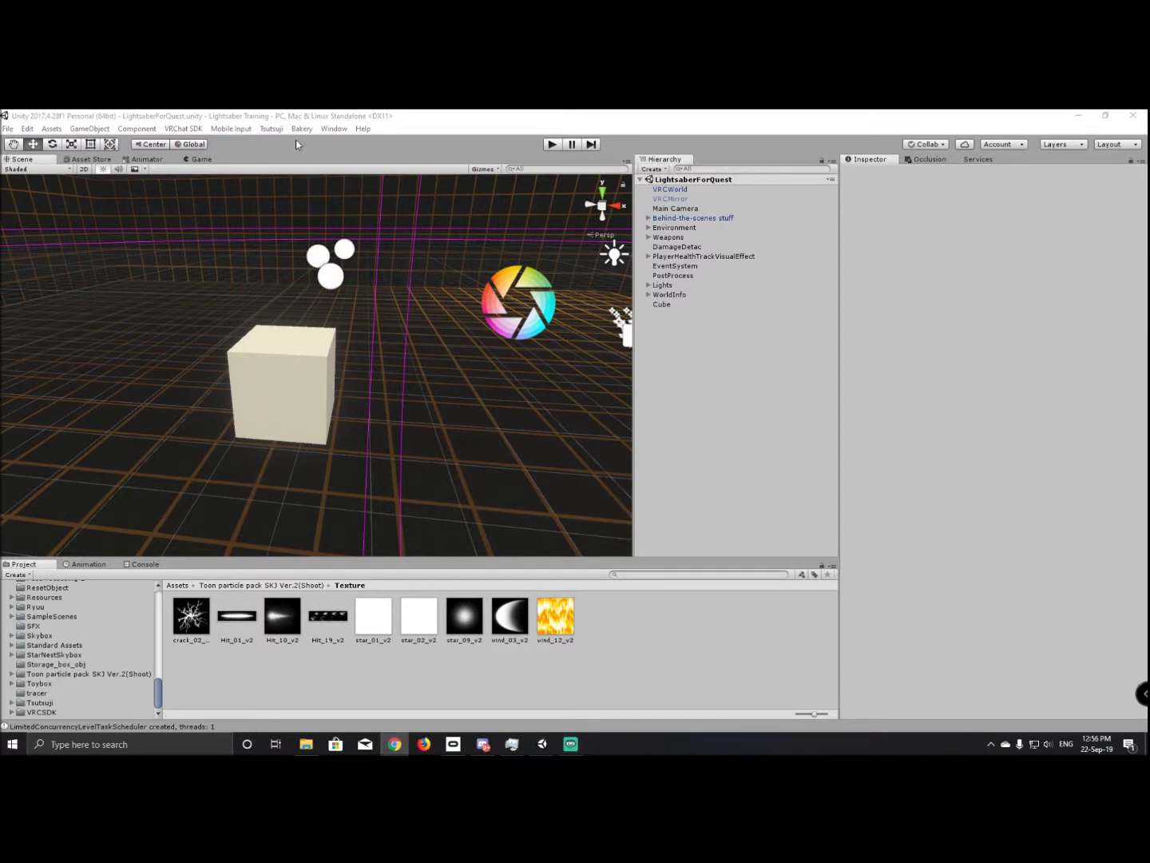
Build the world with the VRChat SDK and launch it for offline testing with one client.
left_click(188, 130)
left_click(213, 160)
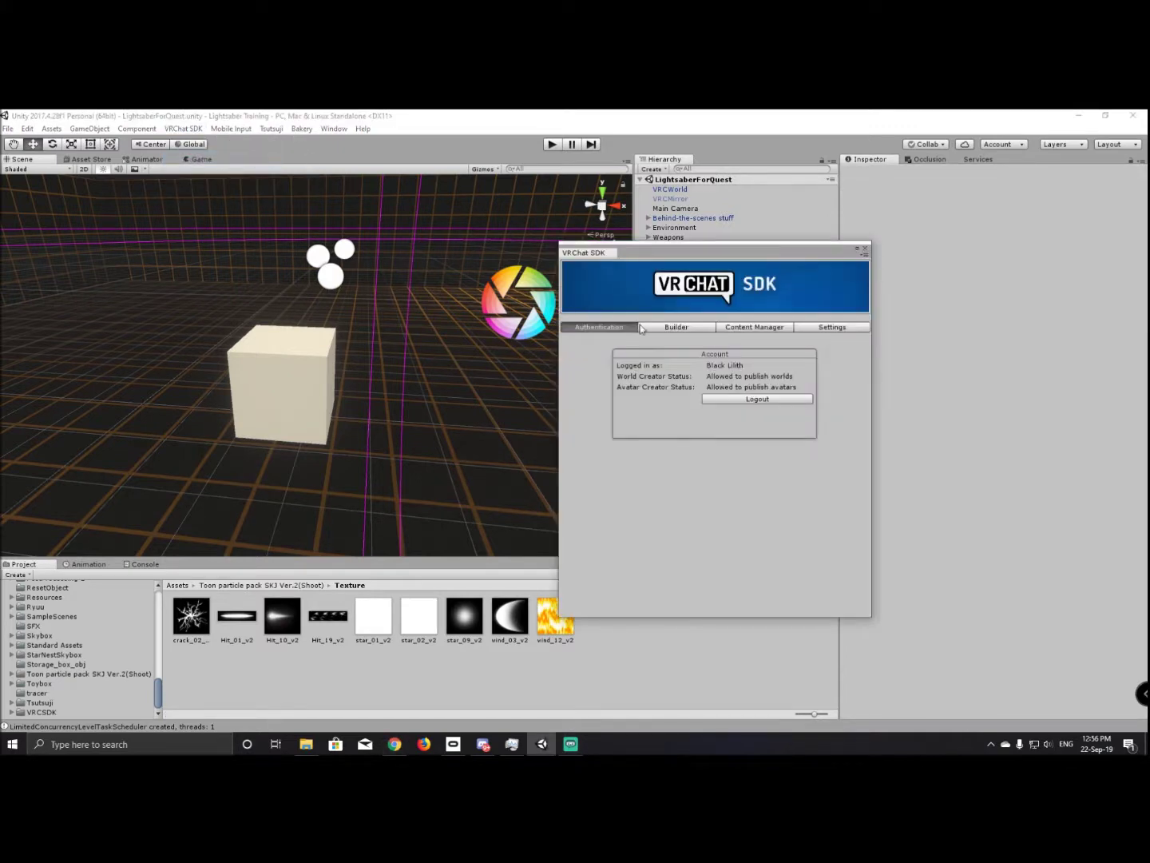
left_click(675, 327)
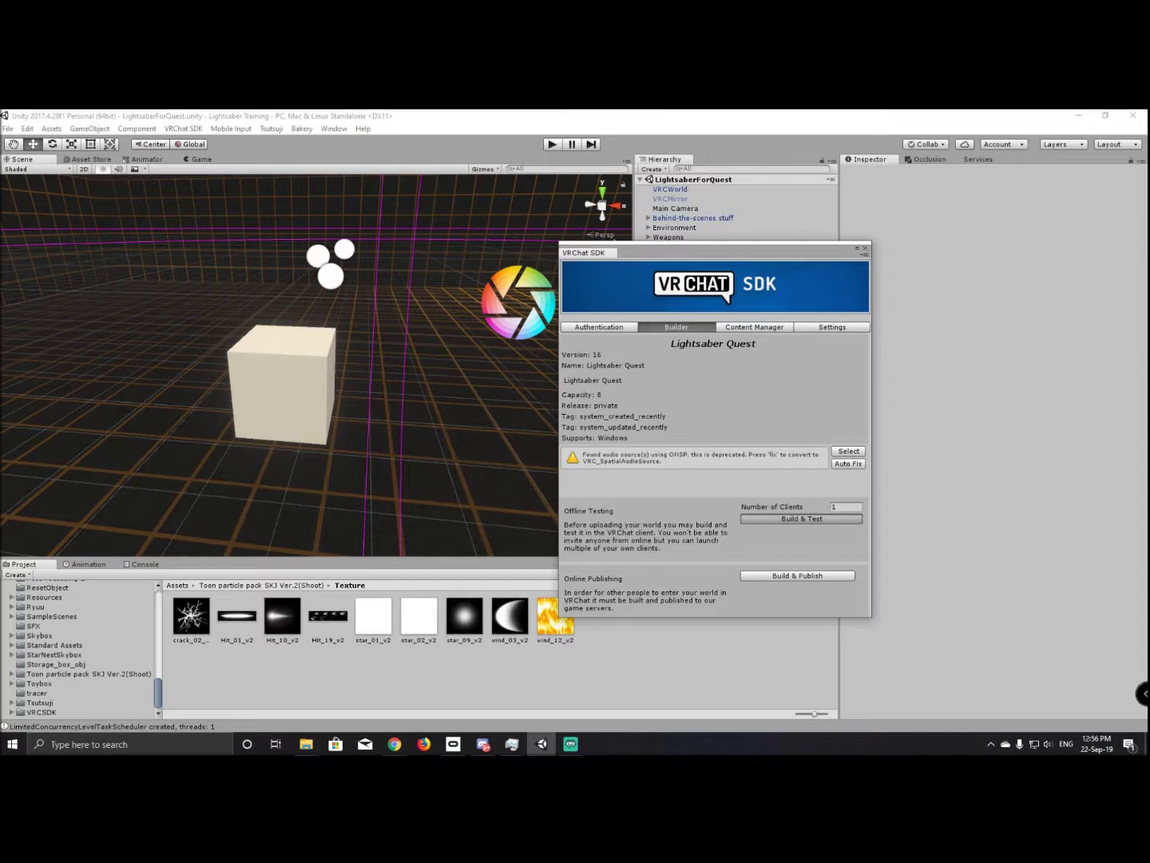
left_click(562, 464)
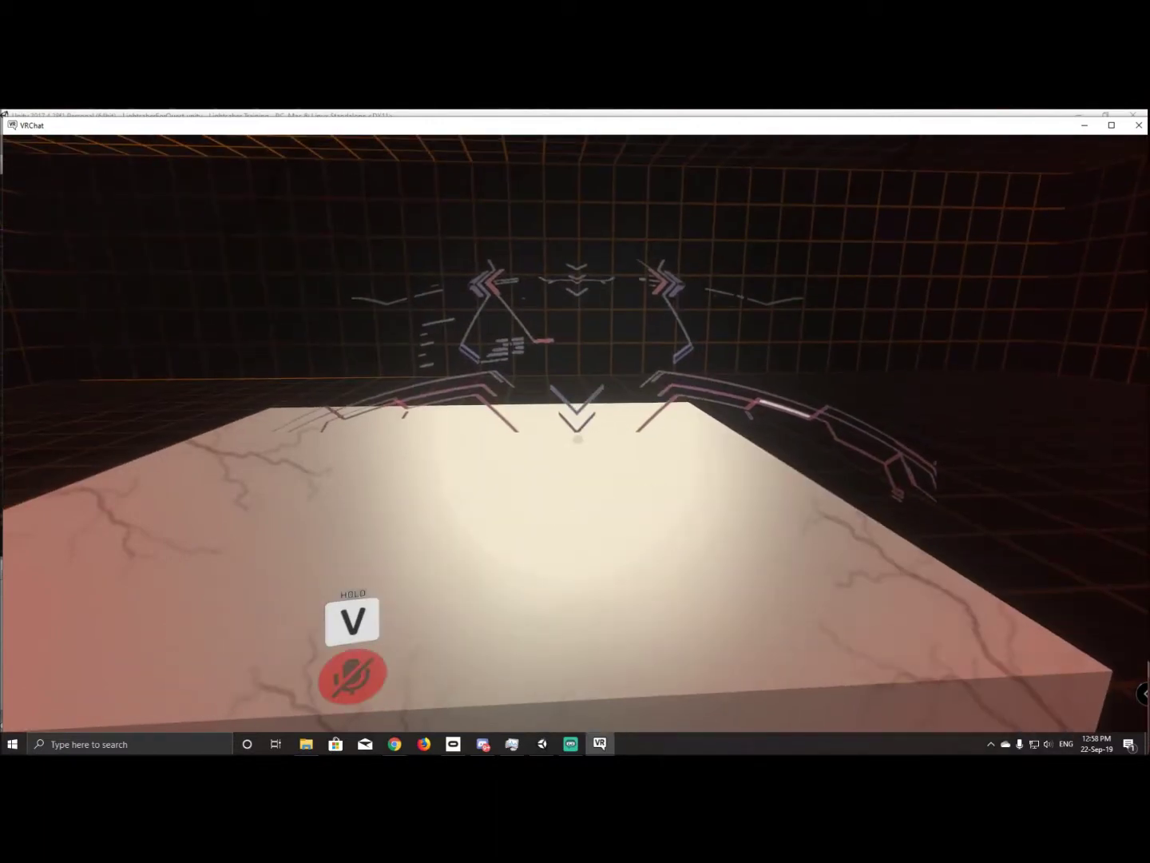
Open and close the quick menu in the VRChat test client, and walk up to the damage cube.
key("Escape")
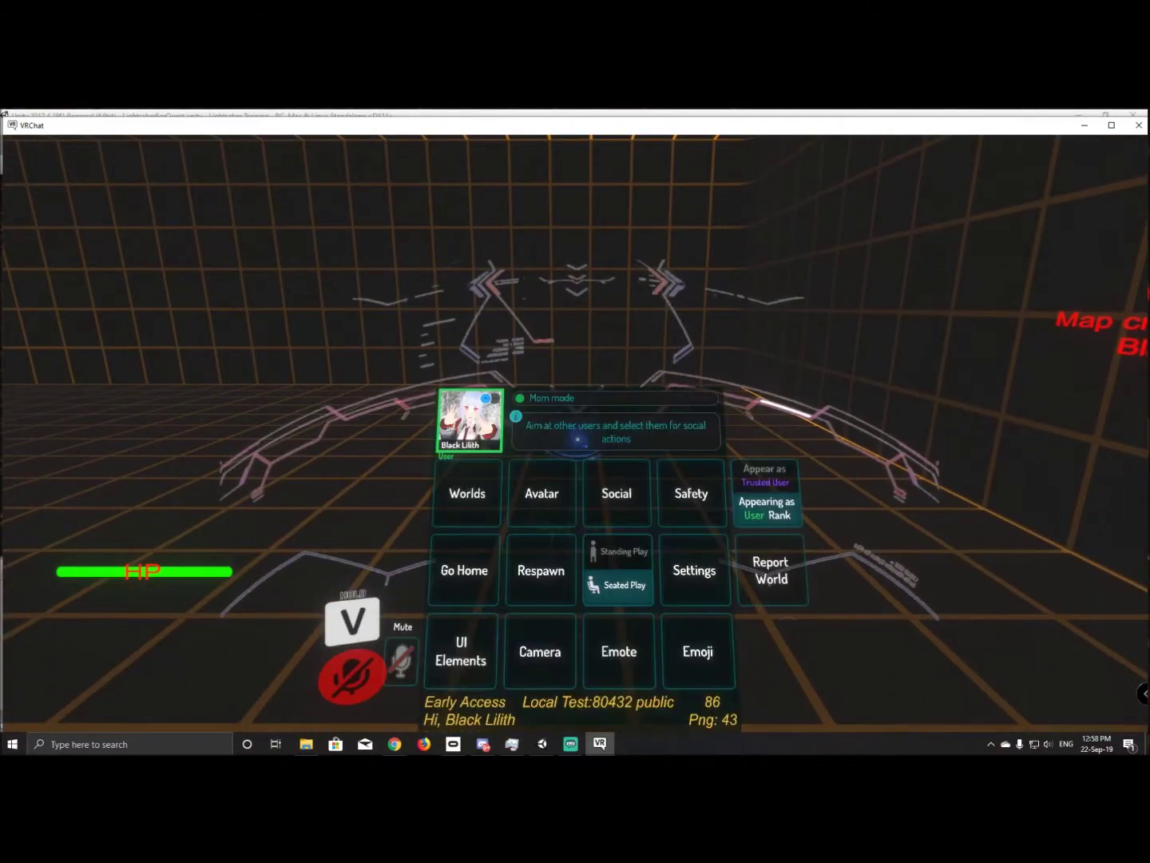
key("Escape")
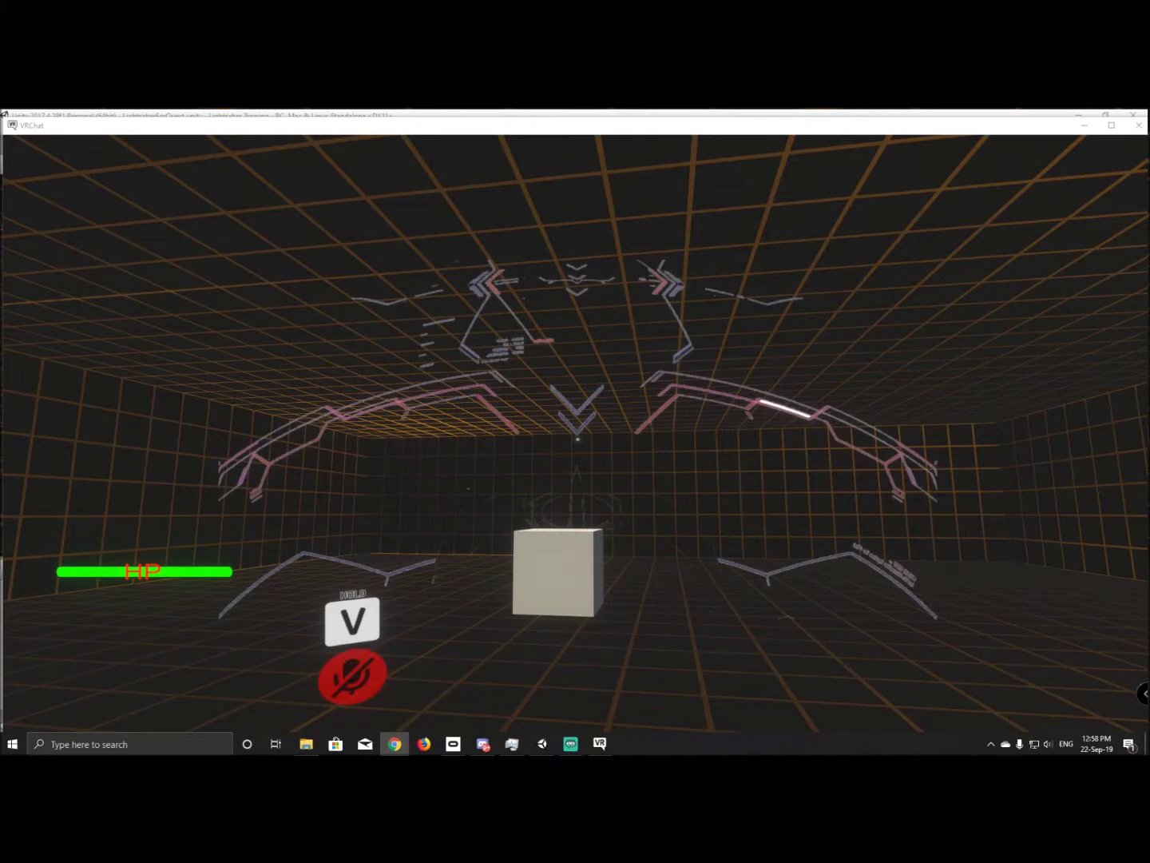
key("alt+Tab")
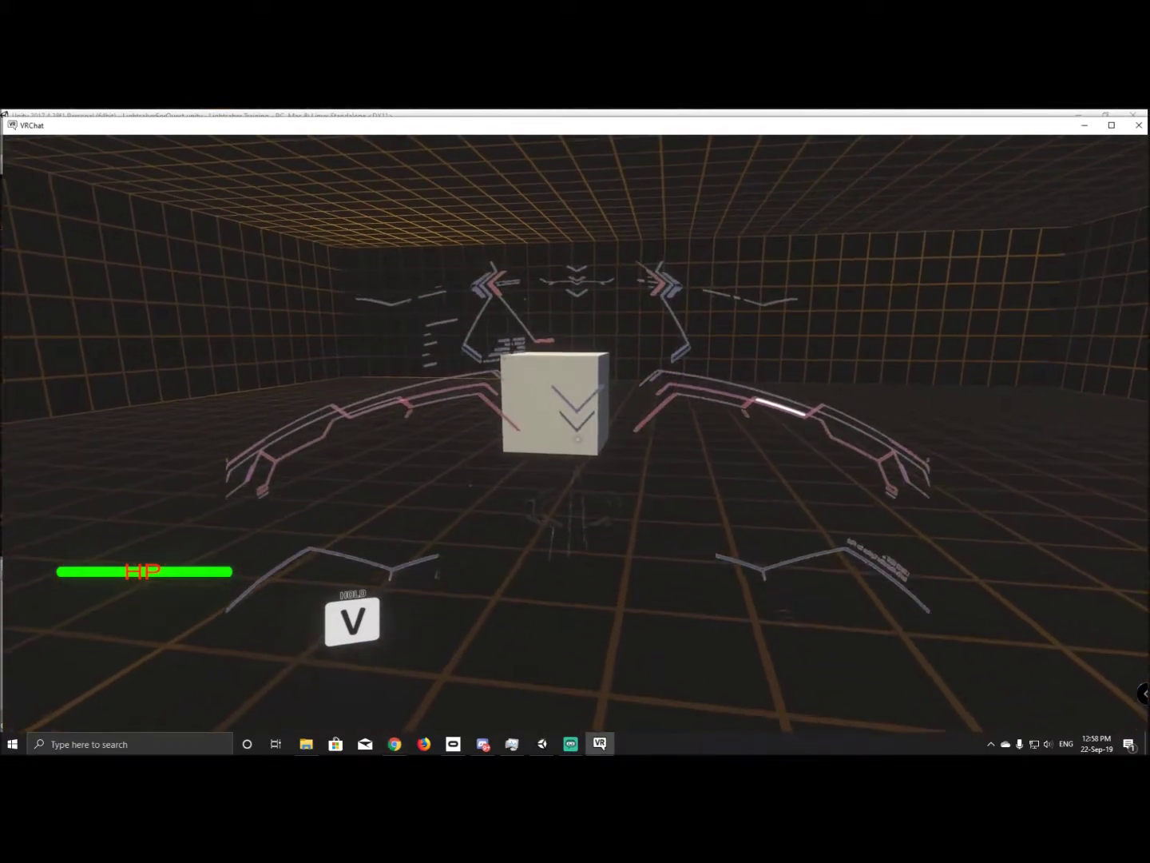
key("w")
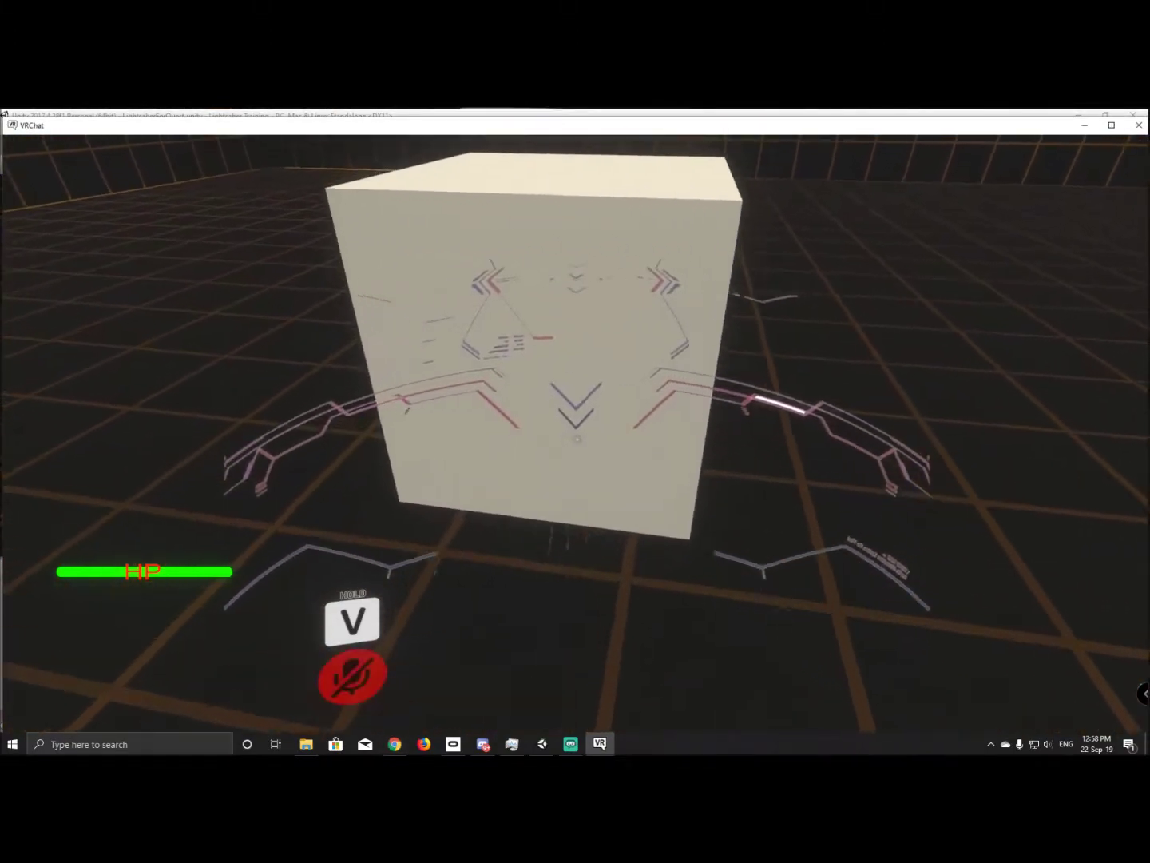
Walk into the damage cube in the VRChat client to test its effect on the HP bar, and close the client.
key("w")
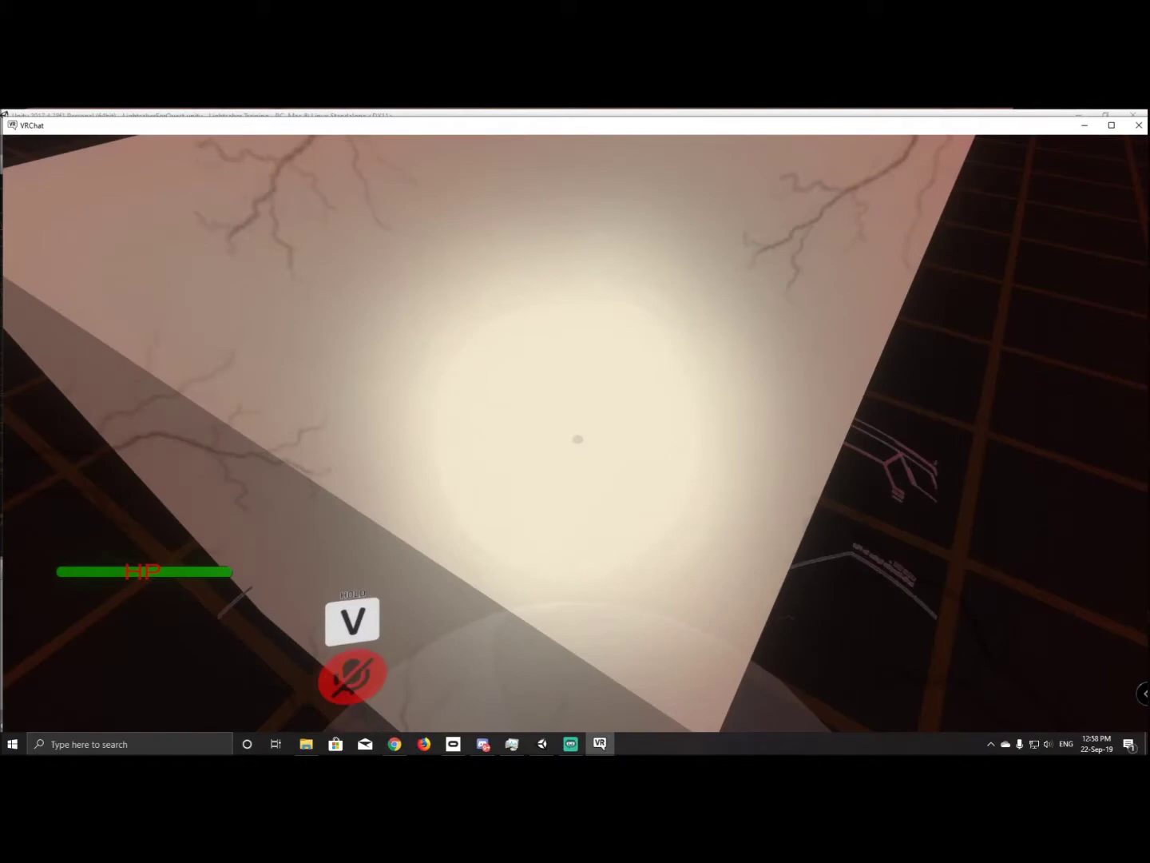
key("Escape")
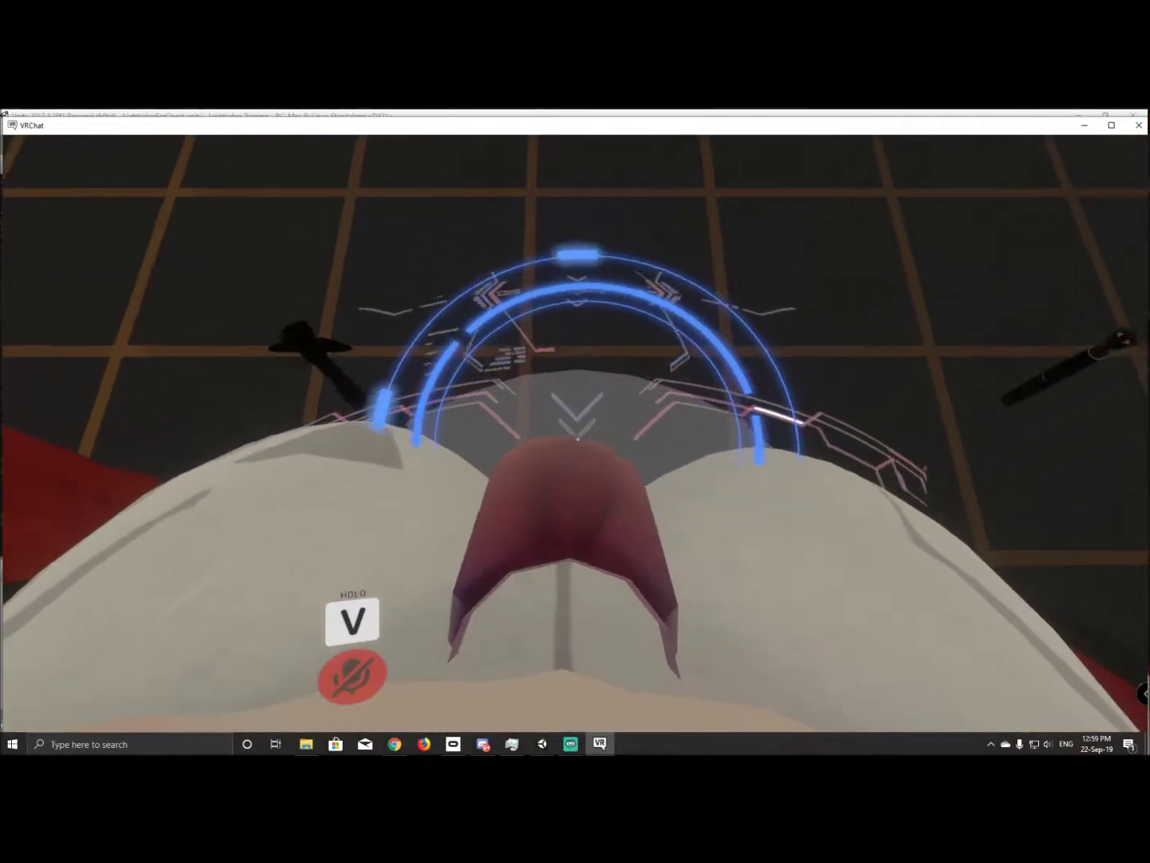
key("Escape")
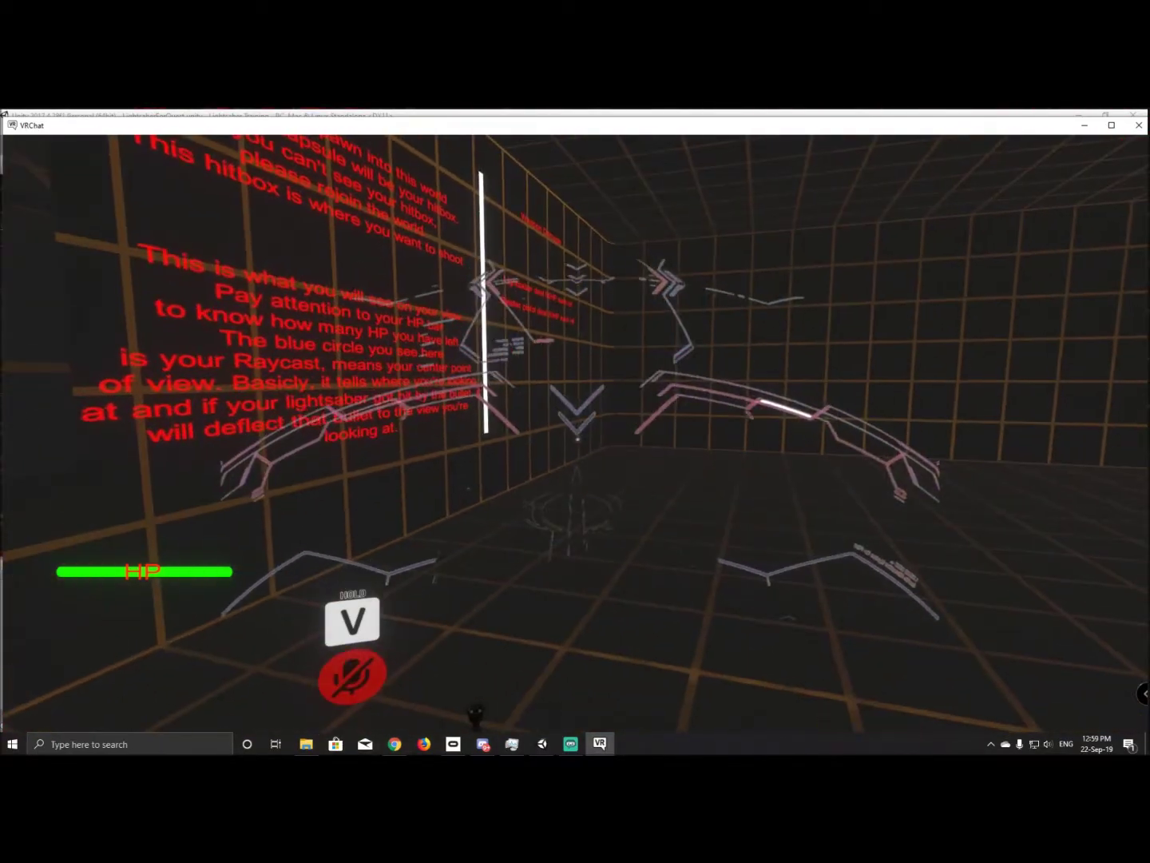
key("Escape")
left_click(521, 442)
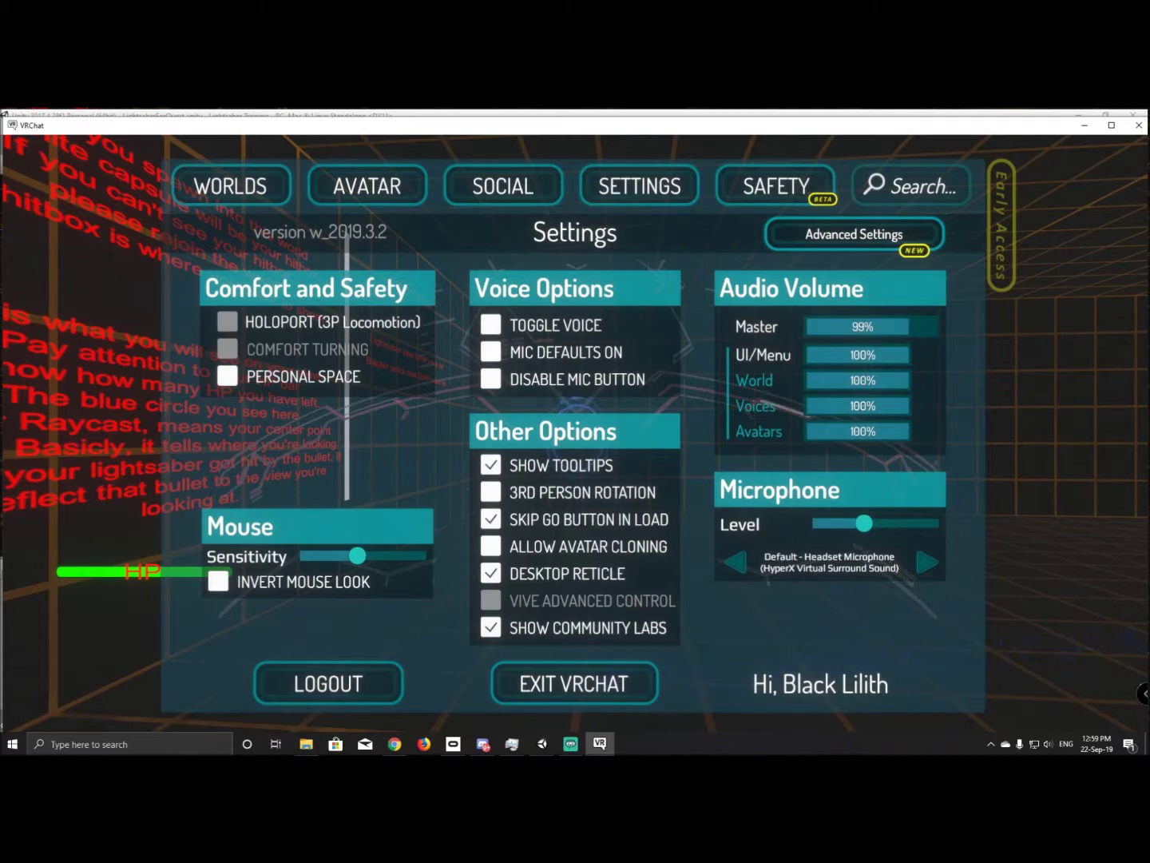
key("alt+F4")
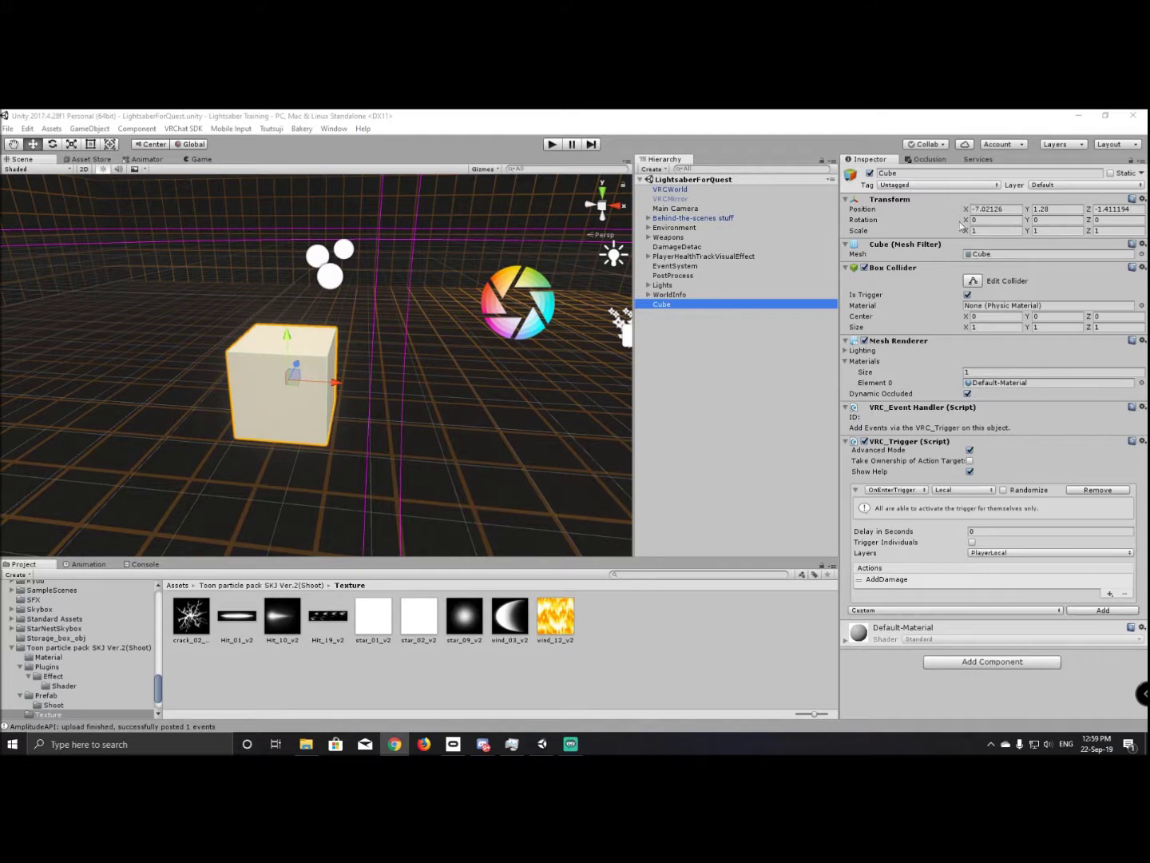
Set the cube's layer to Pickup and save the scene.
left_click(1047, 184)
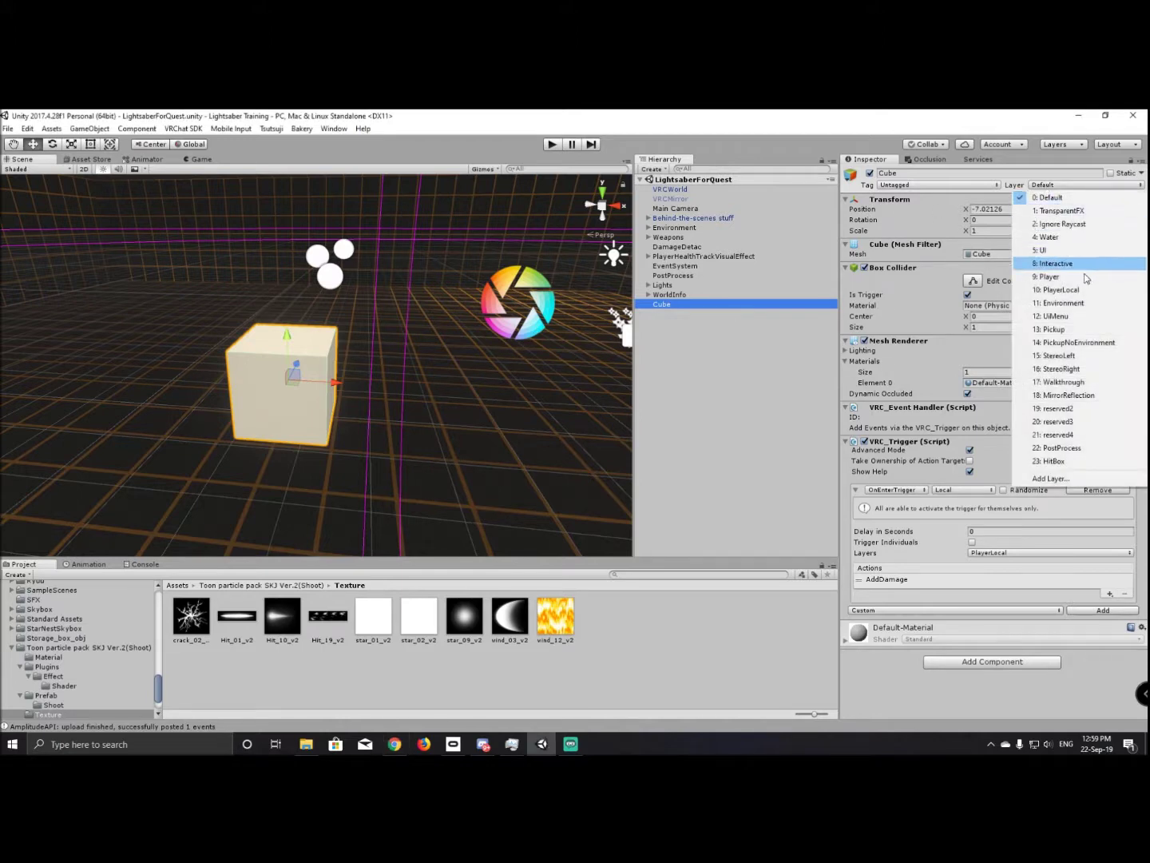
left_click(1081, 327)
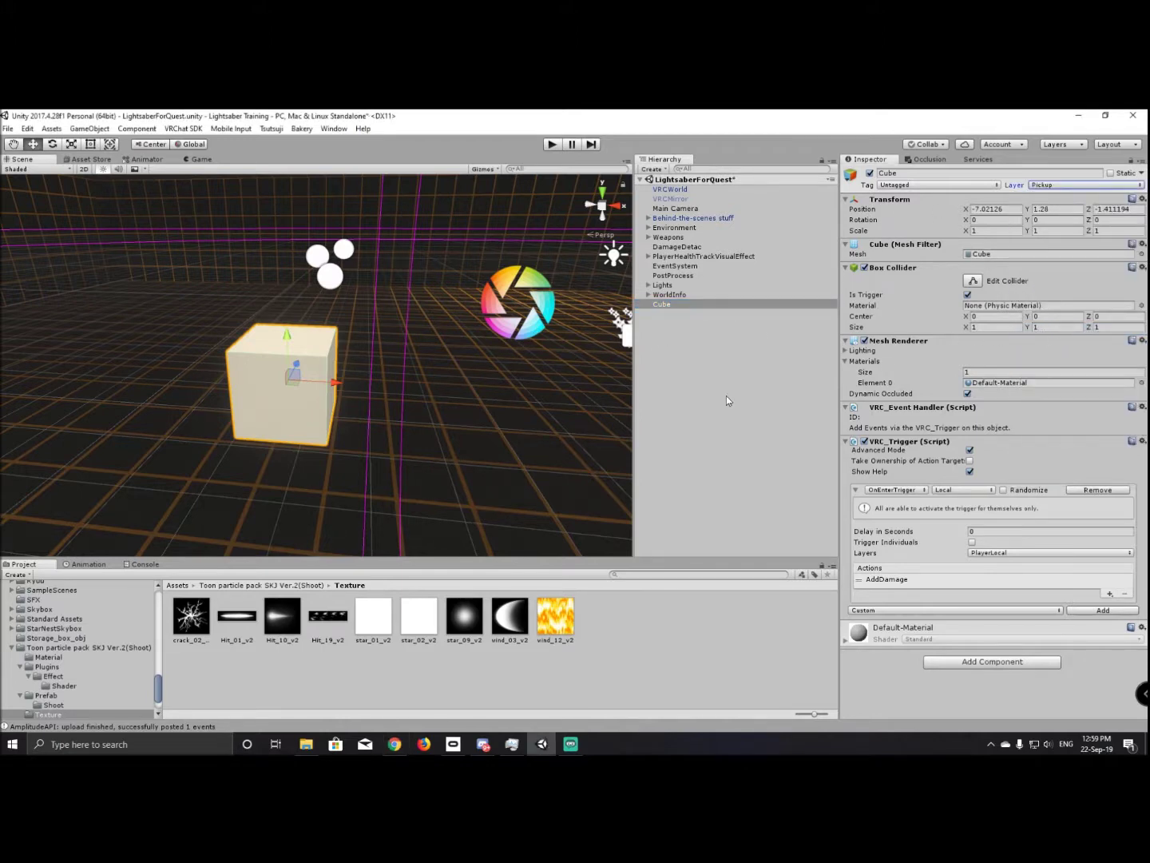
left_click(719, 387)
key("ctrl+s")
Rebuild the world with the VRChat SDK and launch the VRChat client for an offline test.
left_click(183, 128)
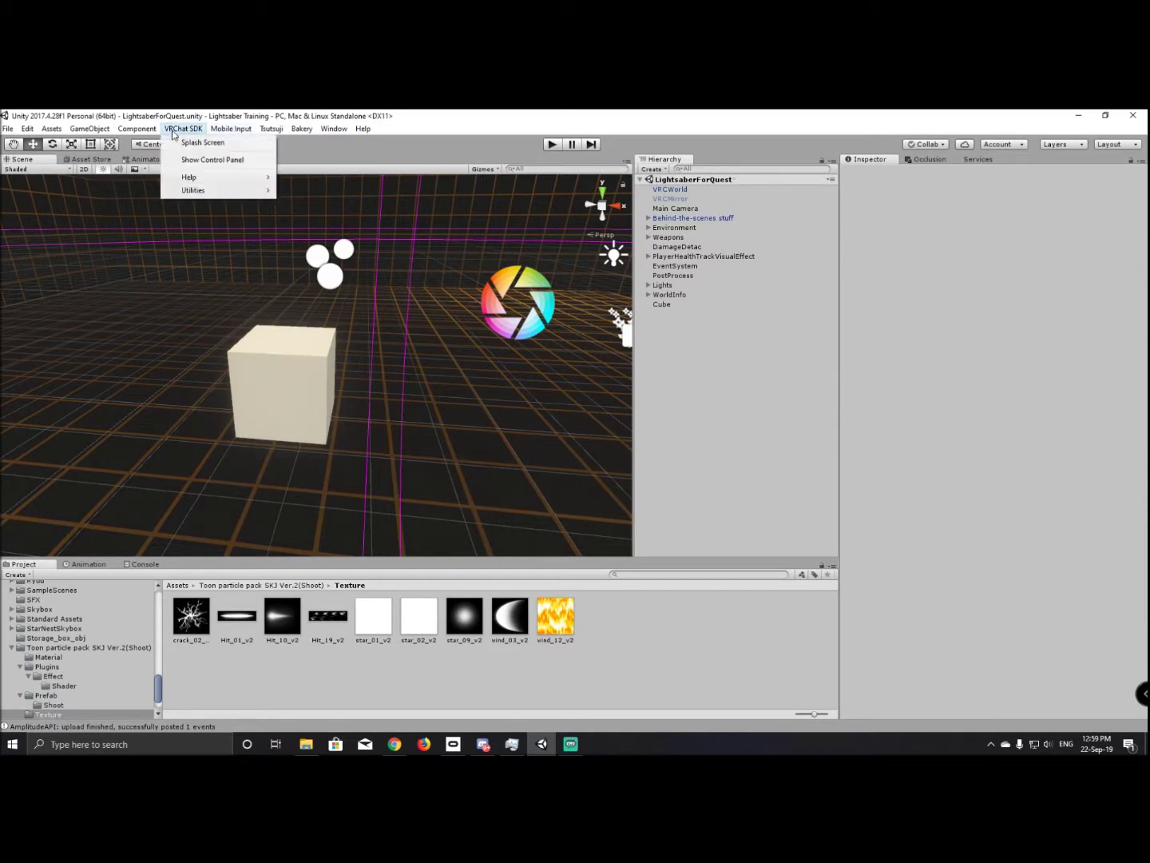
left_click(186, 159)
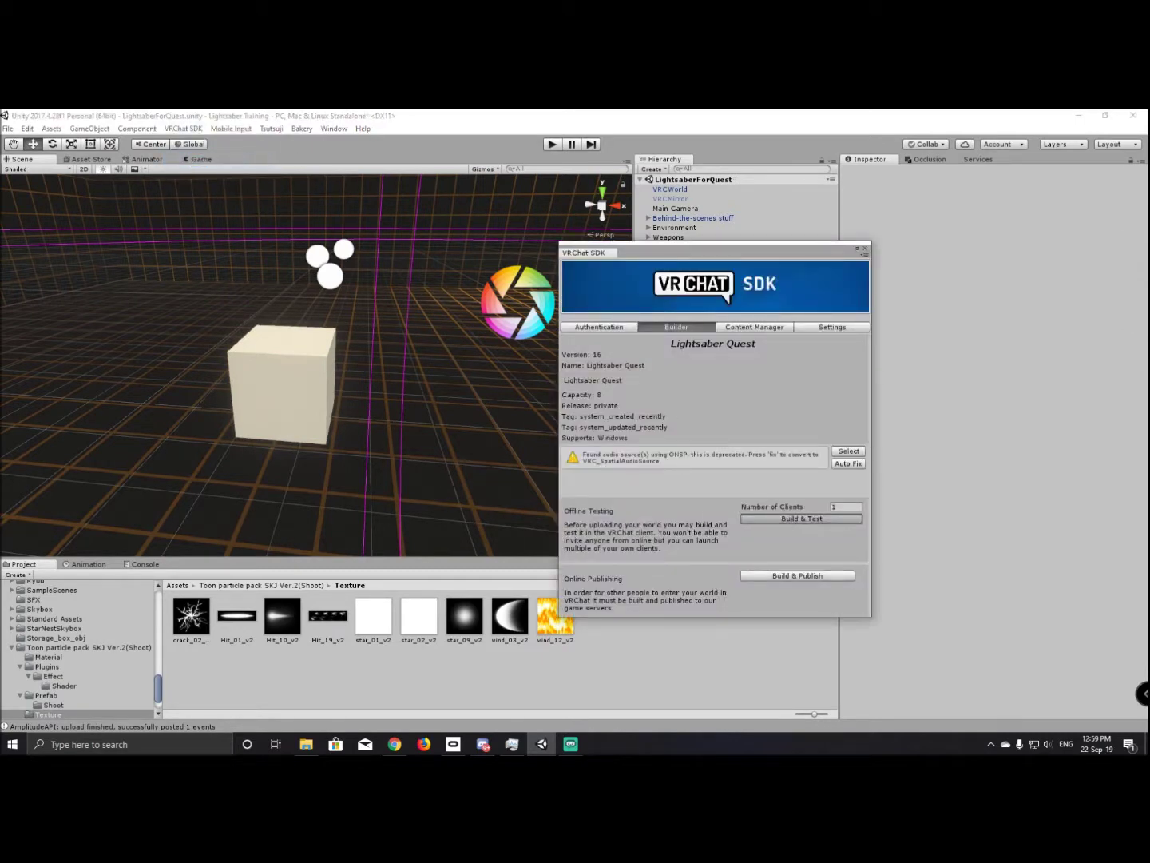
left_click(395, 745)
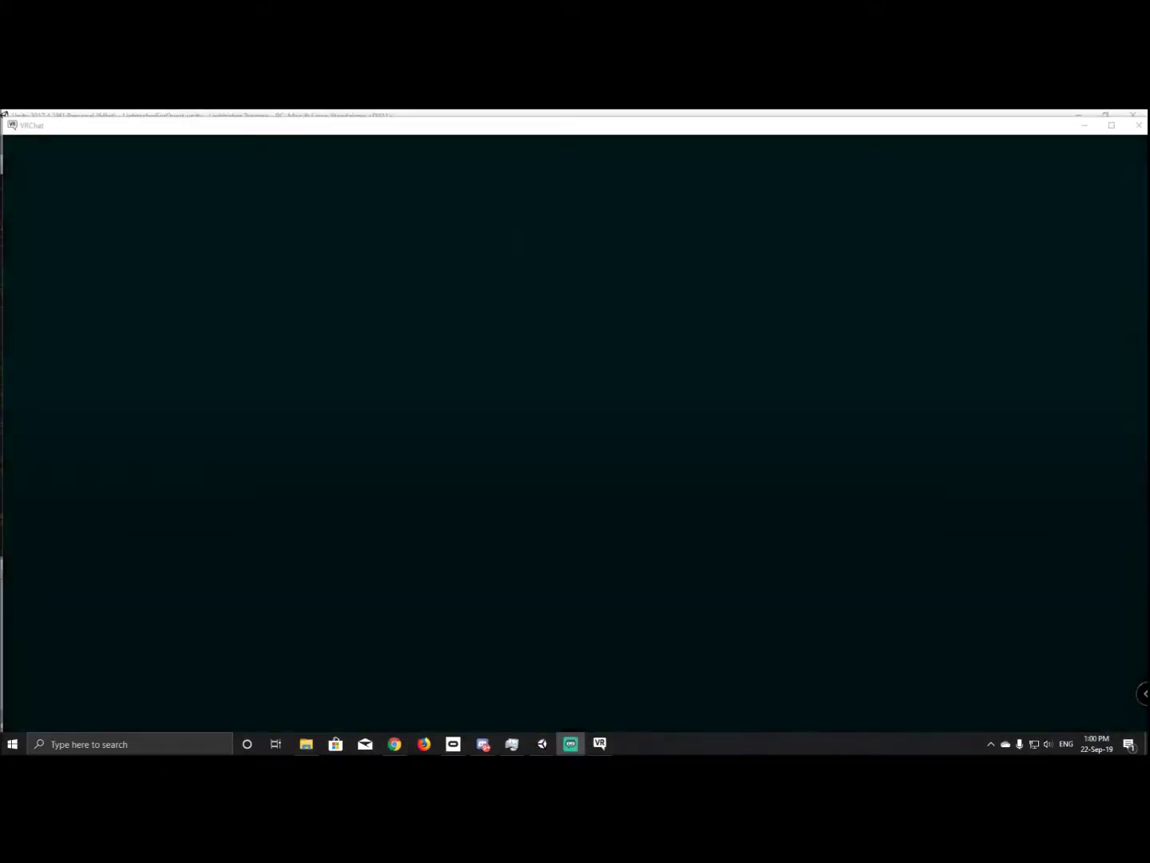
key("alt+Tab")
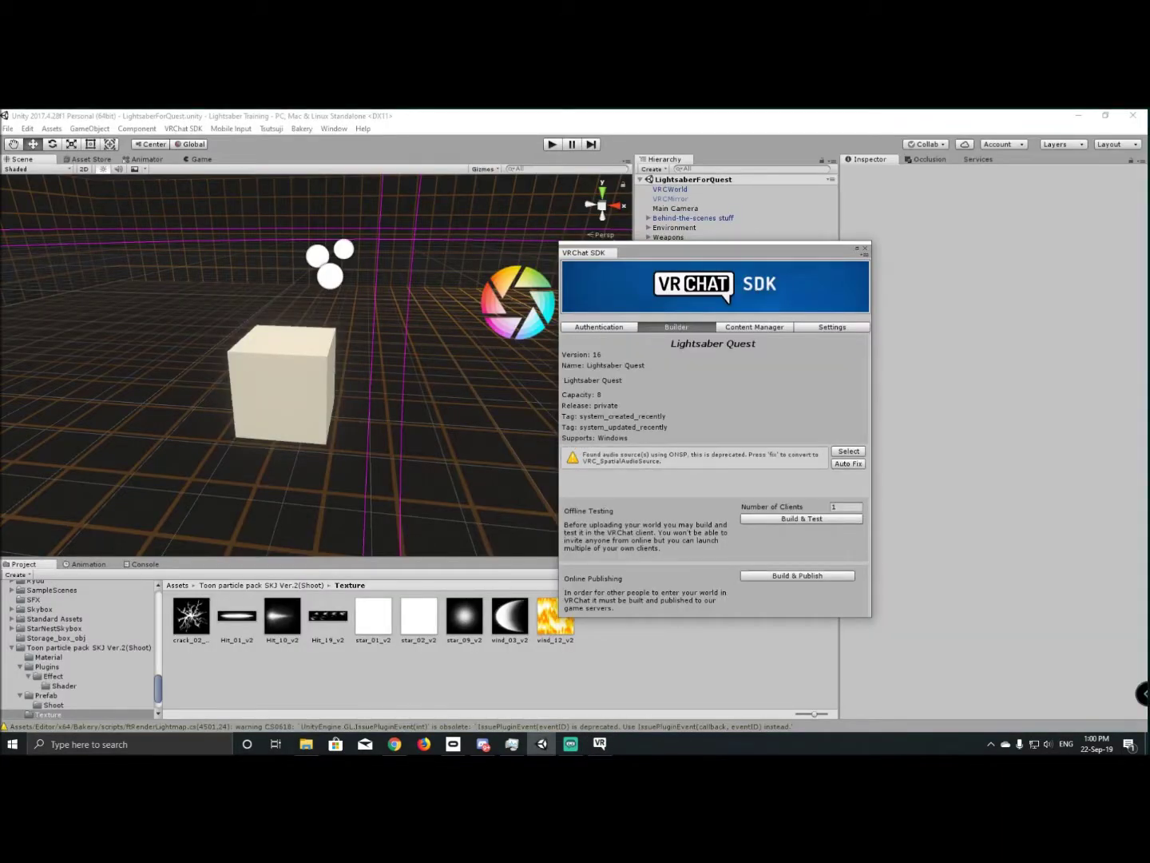
key("alt+Tab")
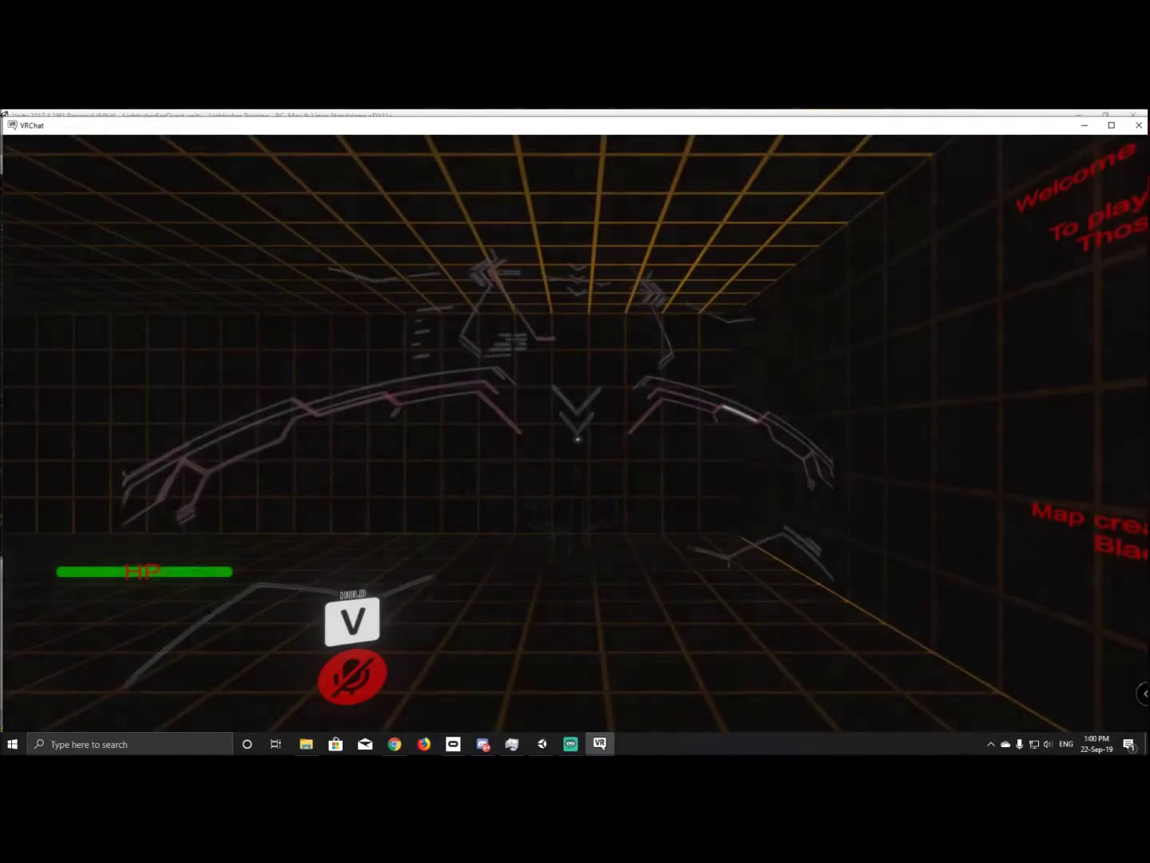
Walk and jump into the Pickup-layer cube in the test client to check for damage, and close the client.
key("w")
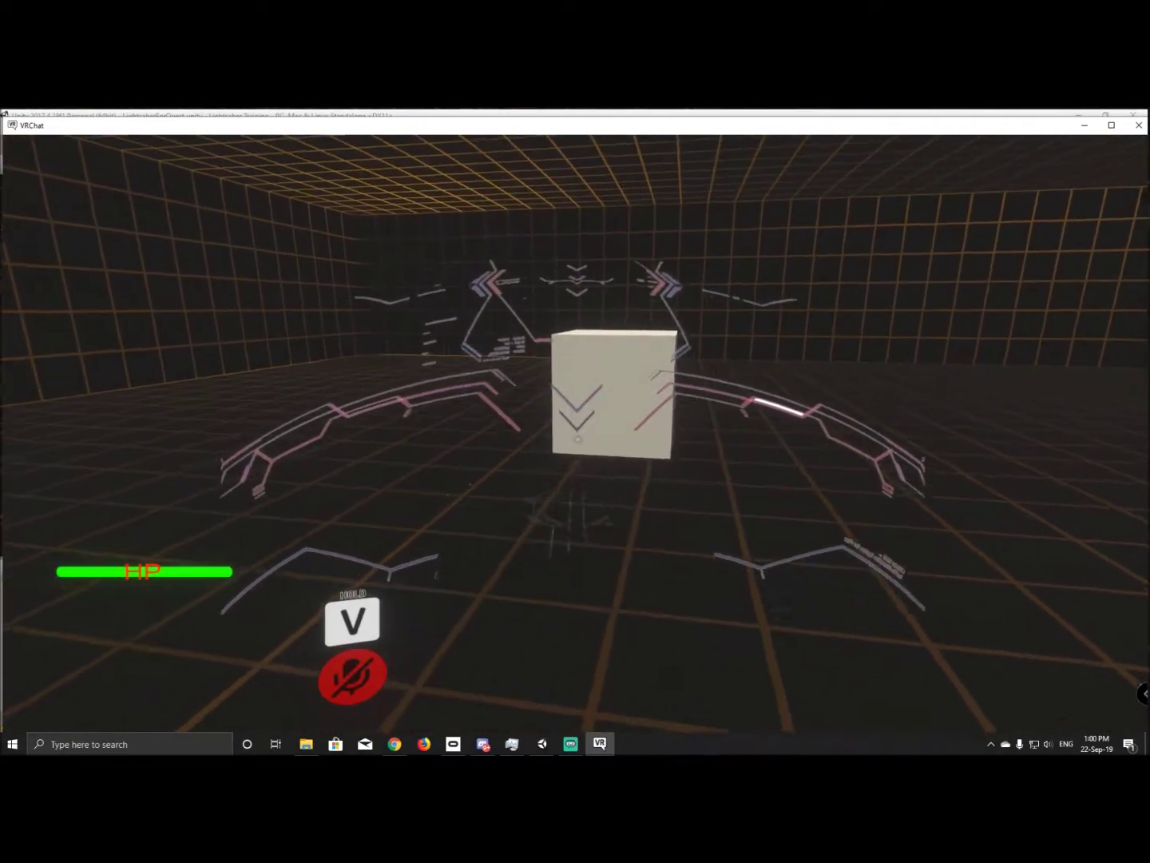
key("space")
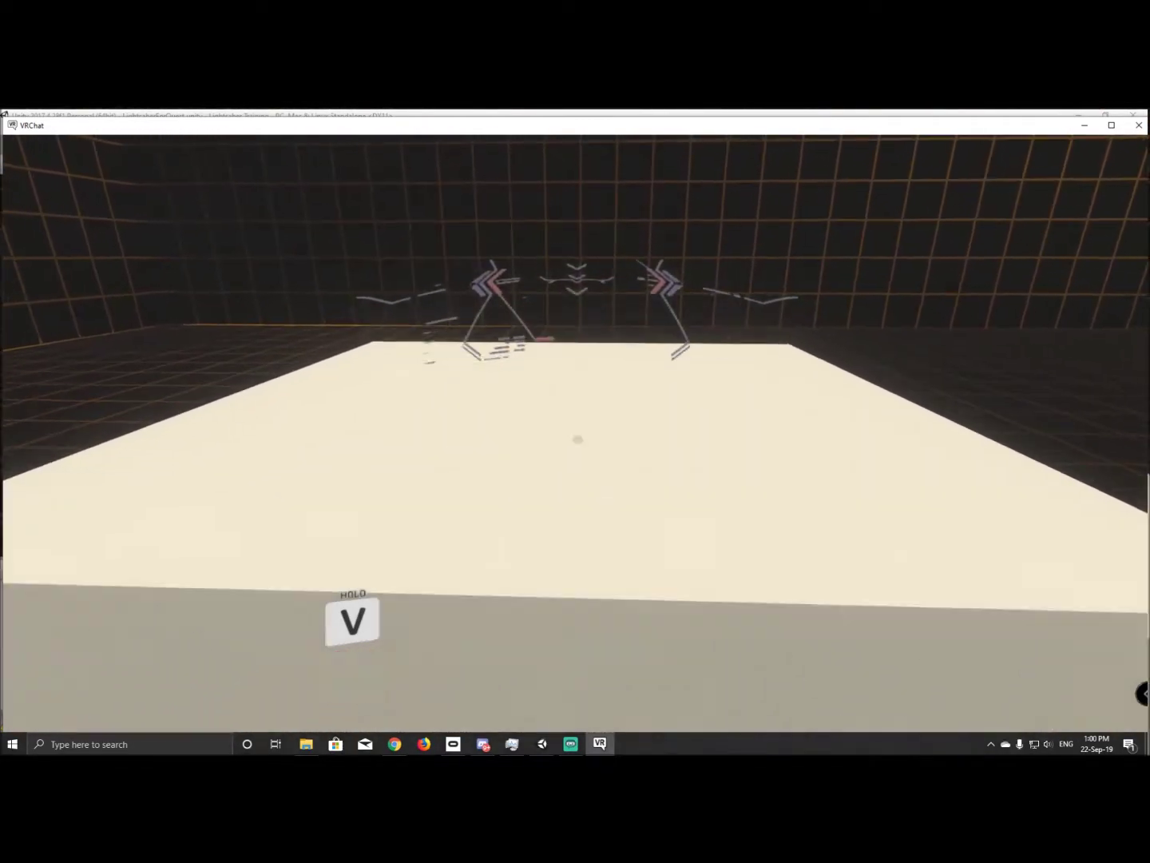
key("w")
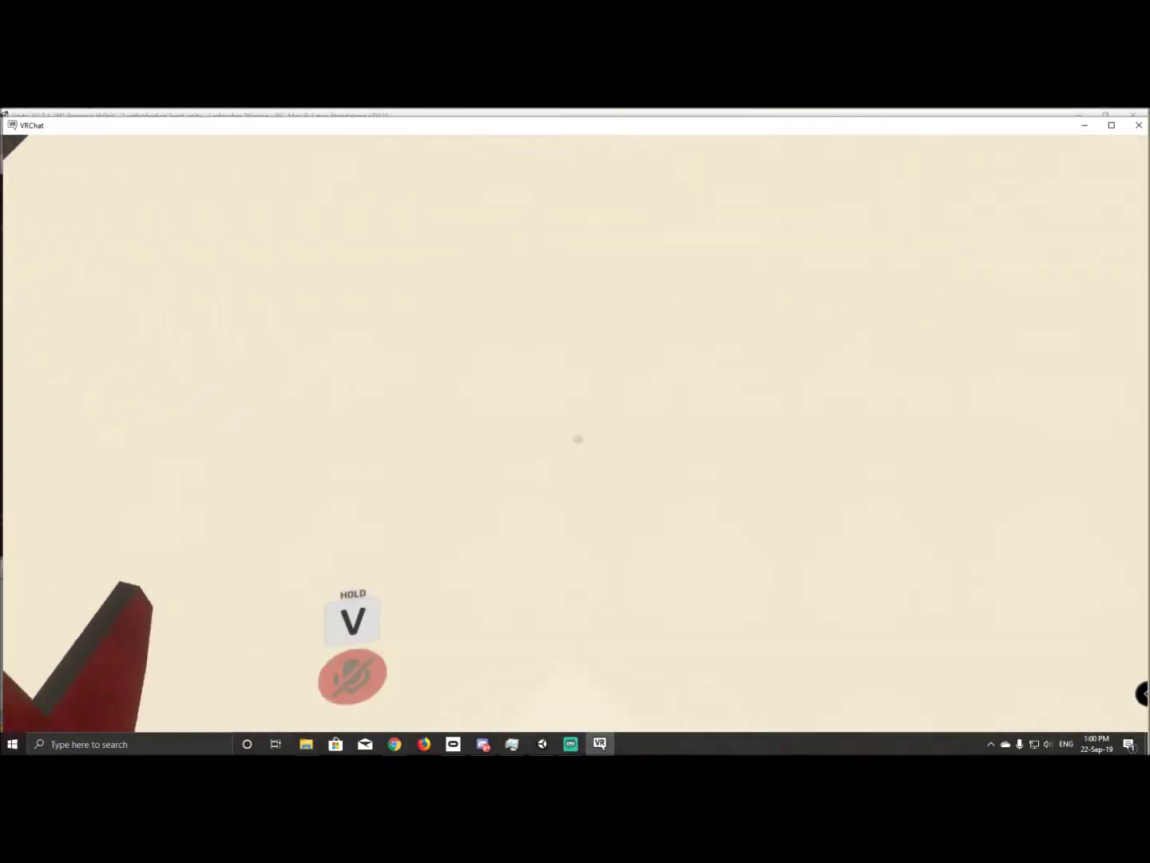
key("s")
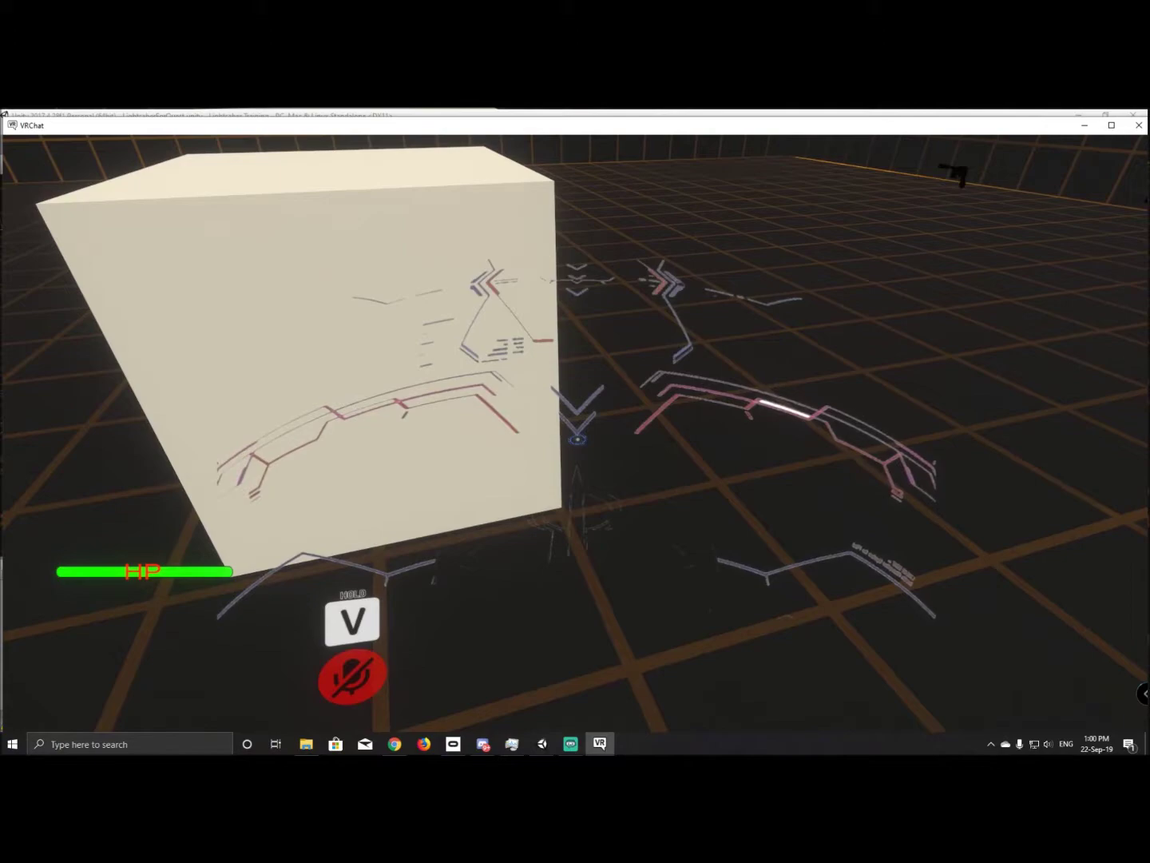
key("d")
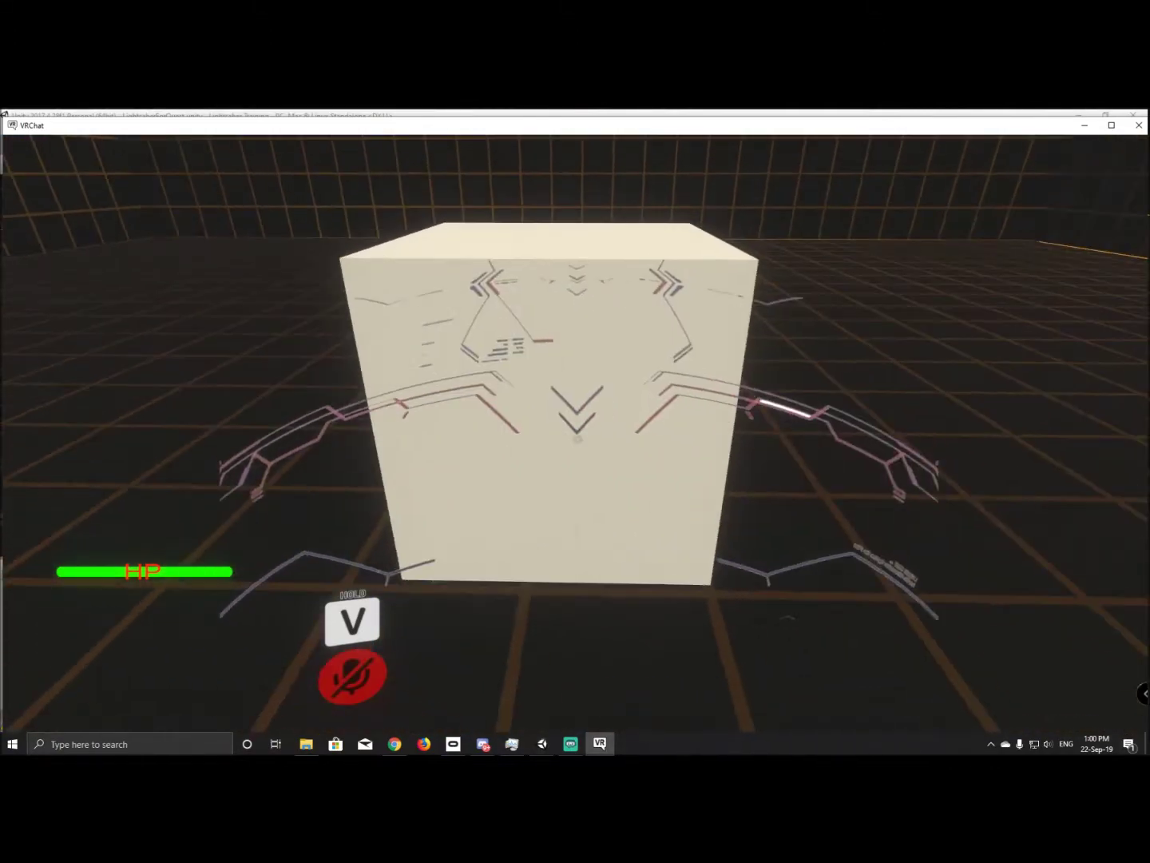
key("Escape")
left_click(578, 438)
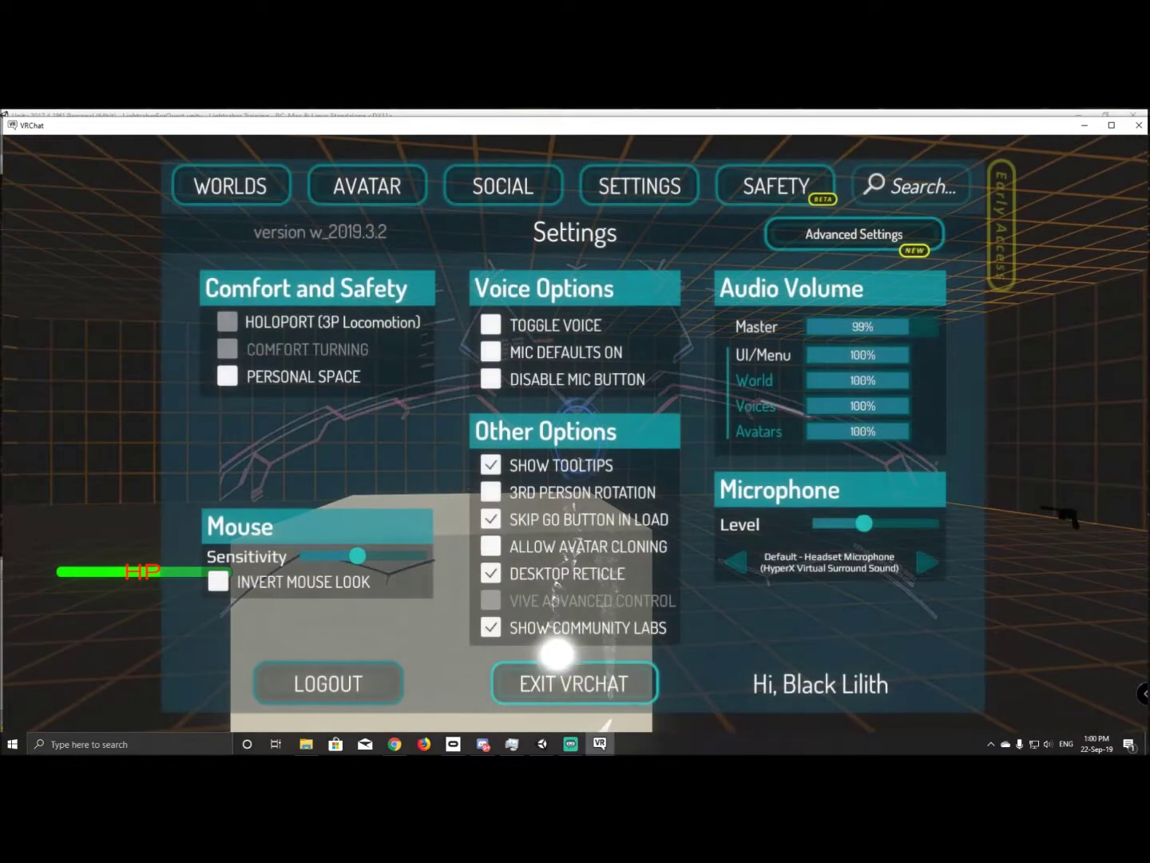
key("alt+Tab")
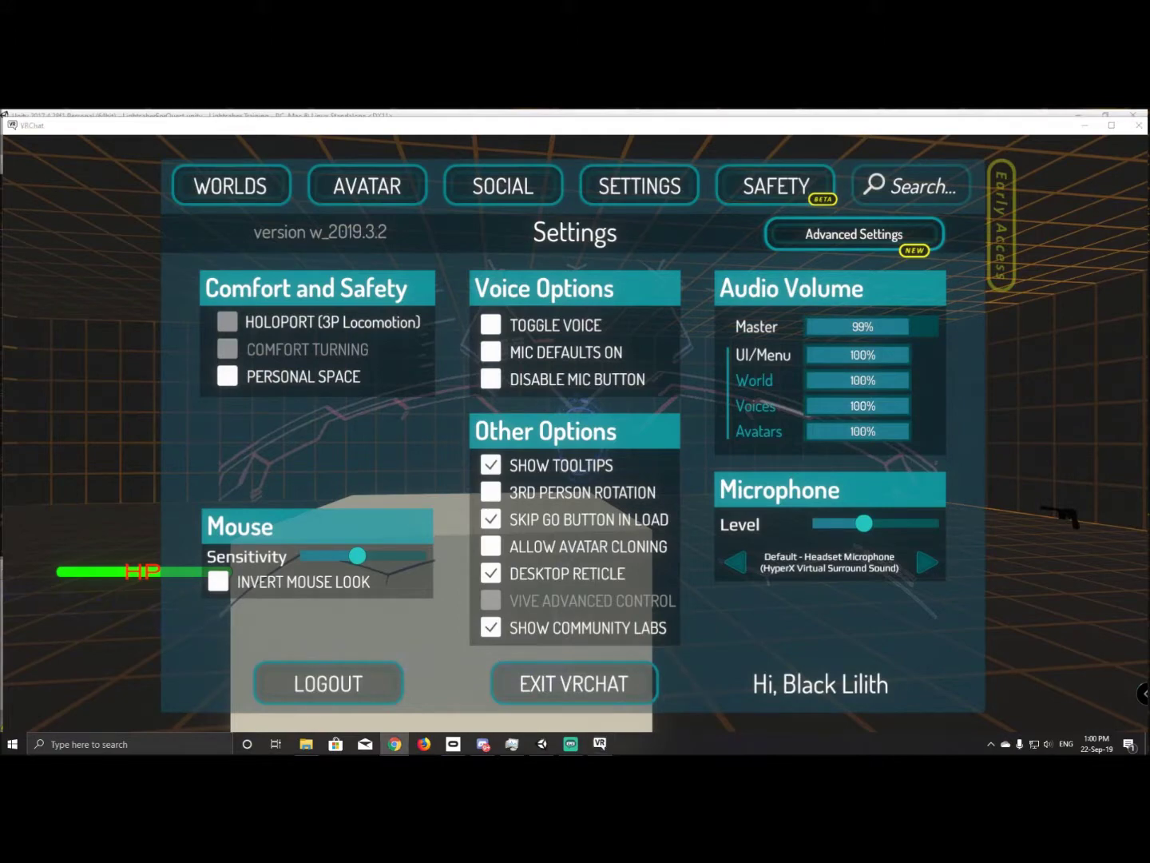
key("alt+F4")
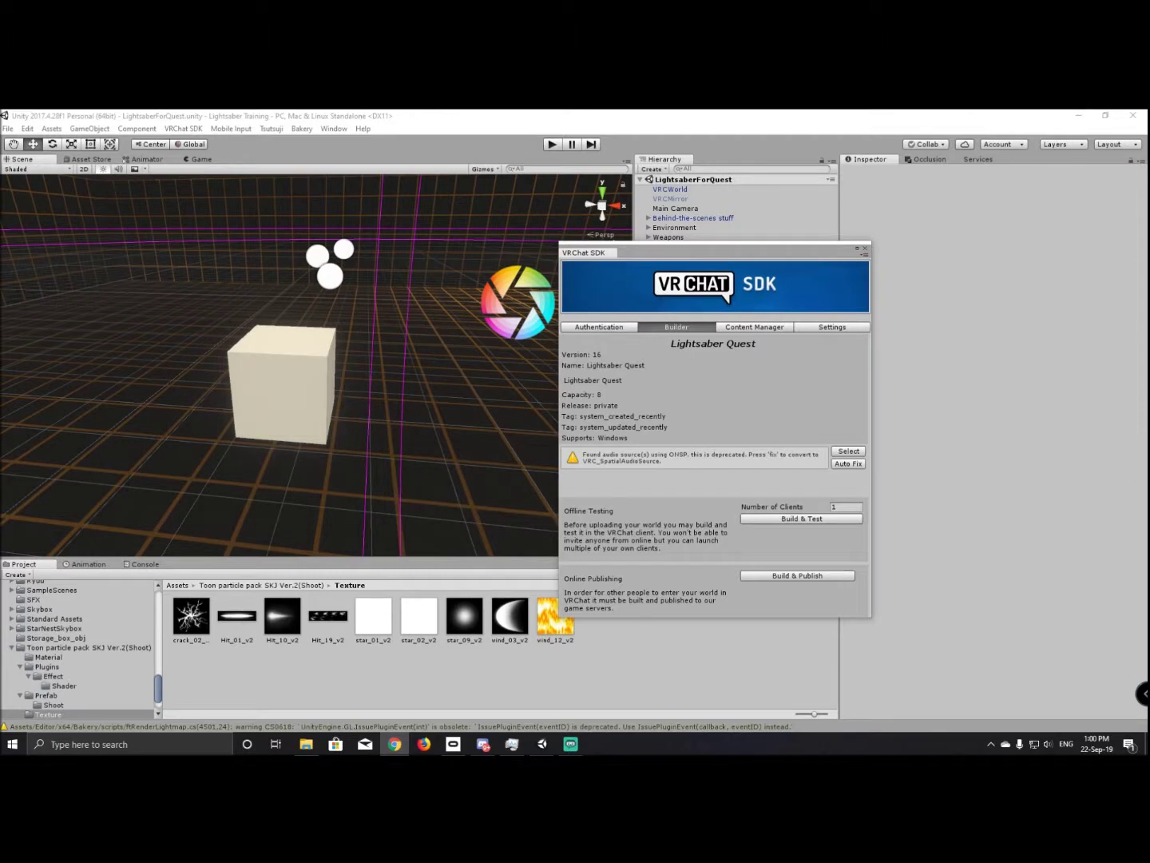
Select the cube in the Unity scene and set its layer to Default.
left_click(305, 360)
key("alt+Tab")
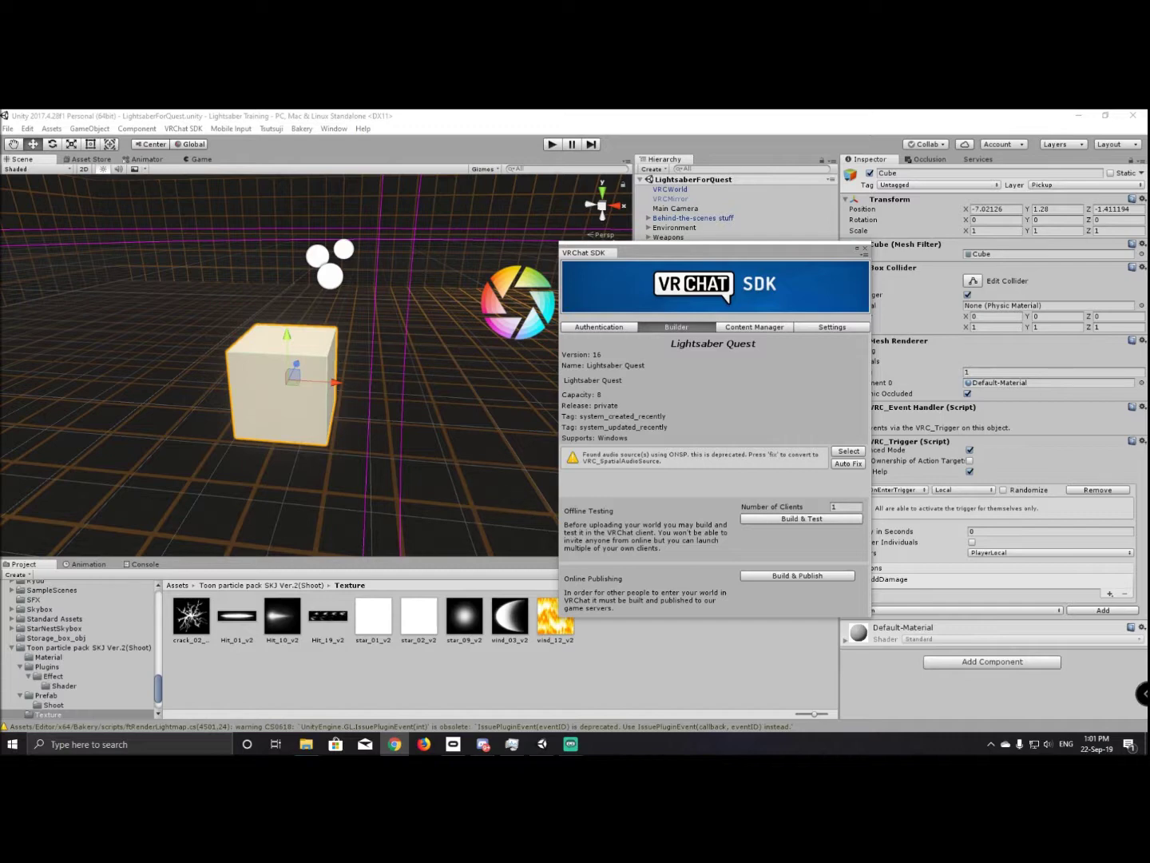
left_click(1066, 184)
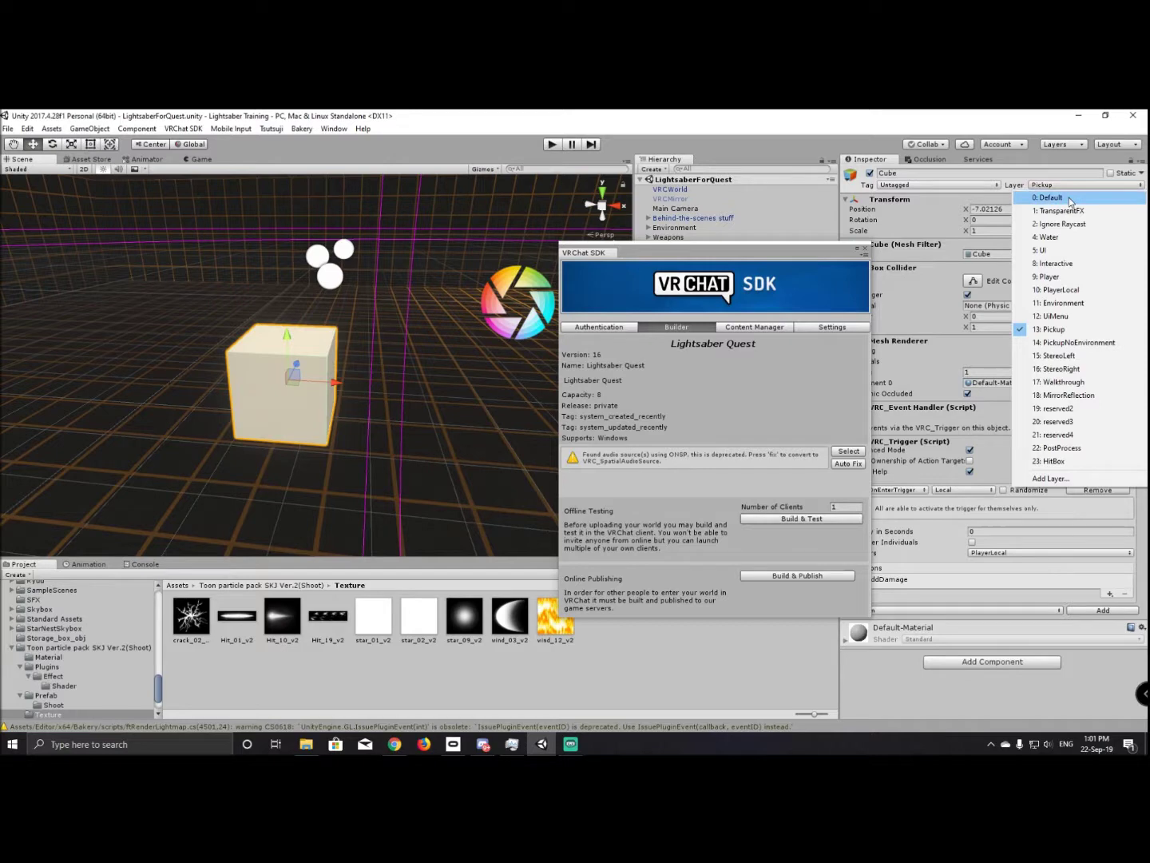
left_click(1069, 198)
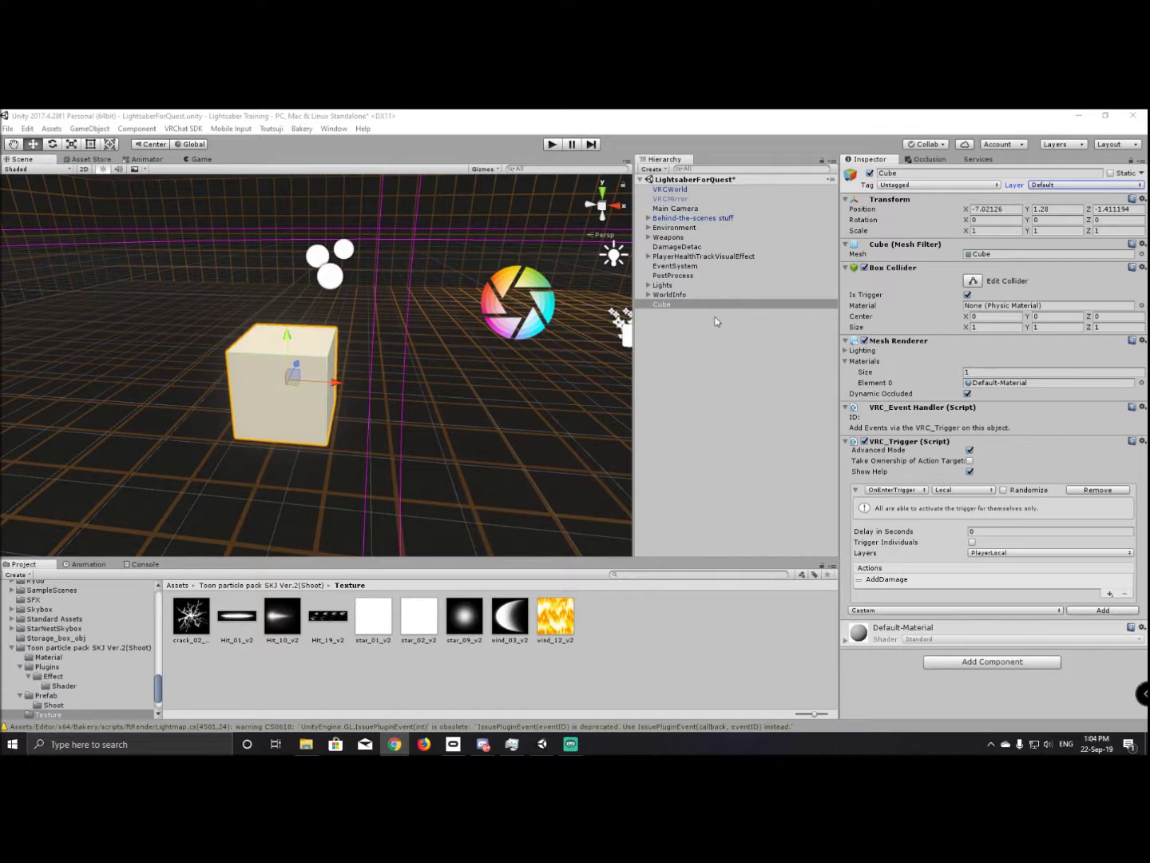
Expand Lightsaber (Luke) under Weapons down to HiltLuke's children, frame the hilt, and inspect its Damacolinder box collider.
left_click(648, 236)
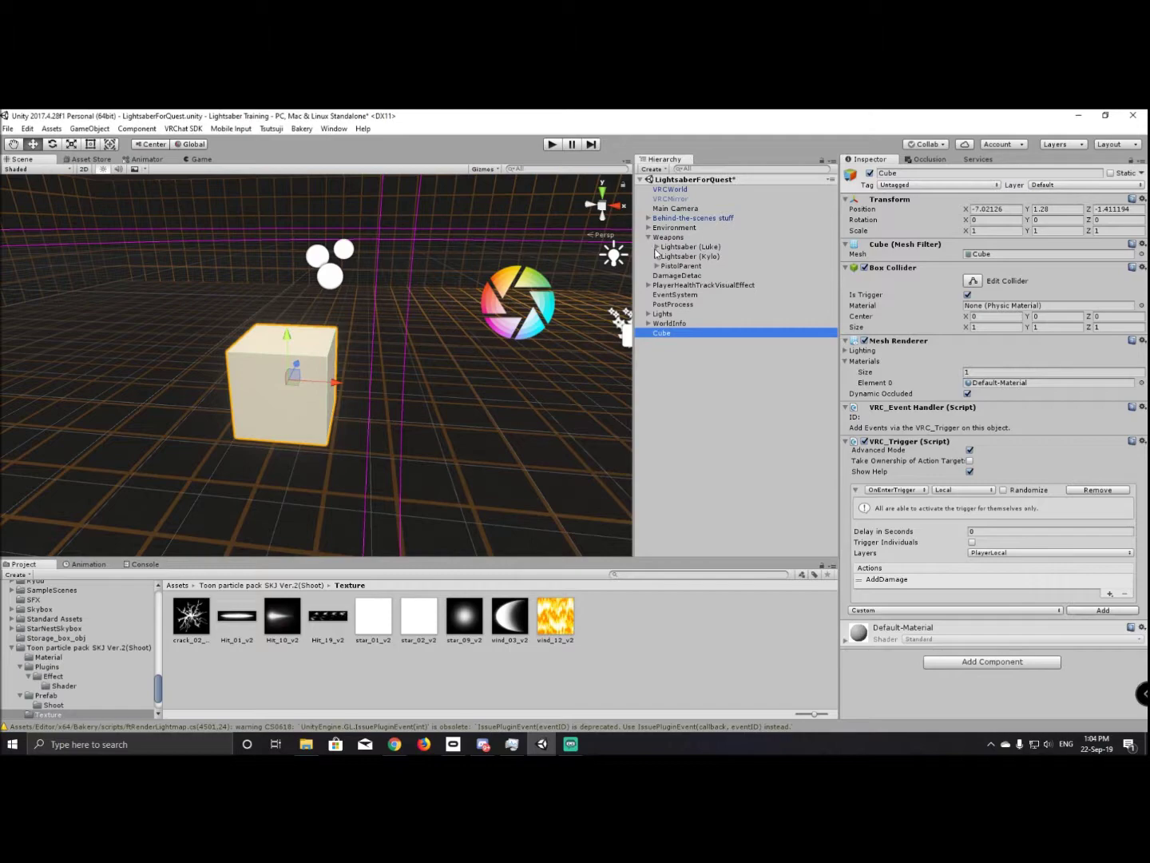
left_click(656, 248)
left_click(665, 275)
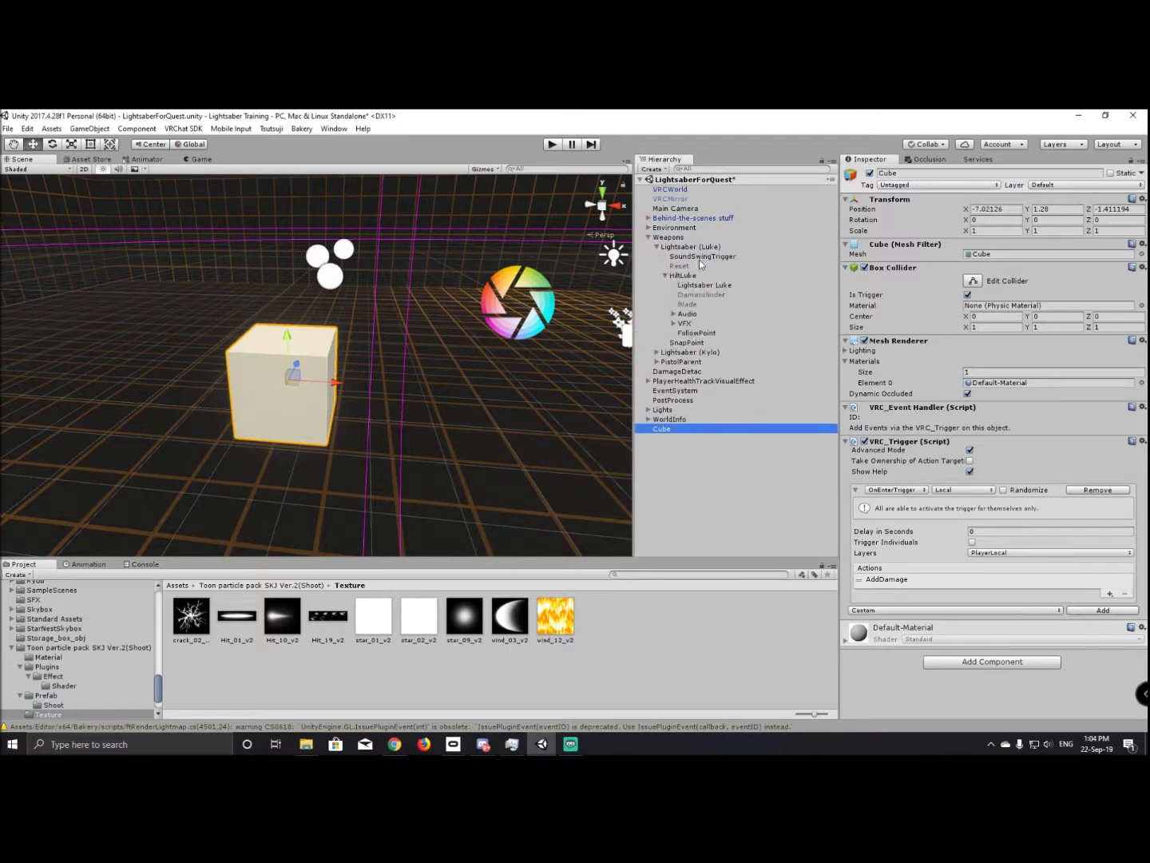
double_click(684, 275)
key("w")
right_click_drag(576, 316, 406, 306)
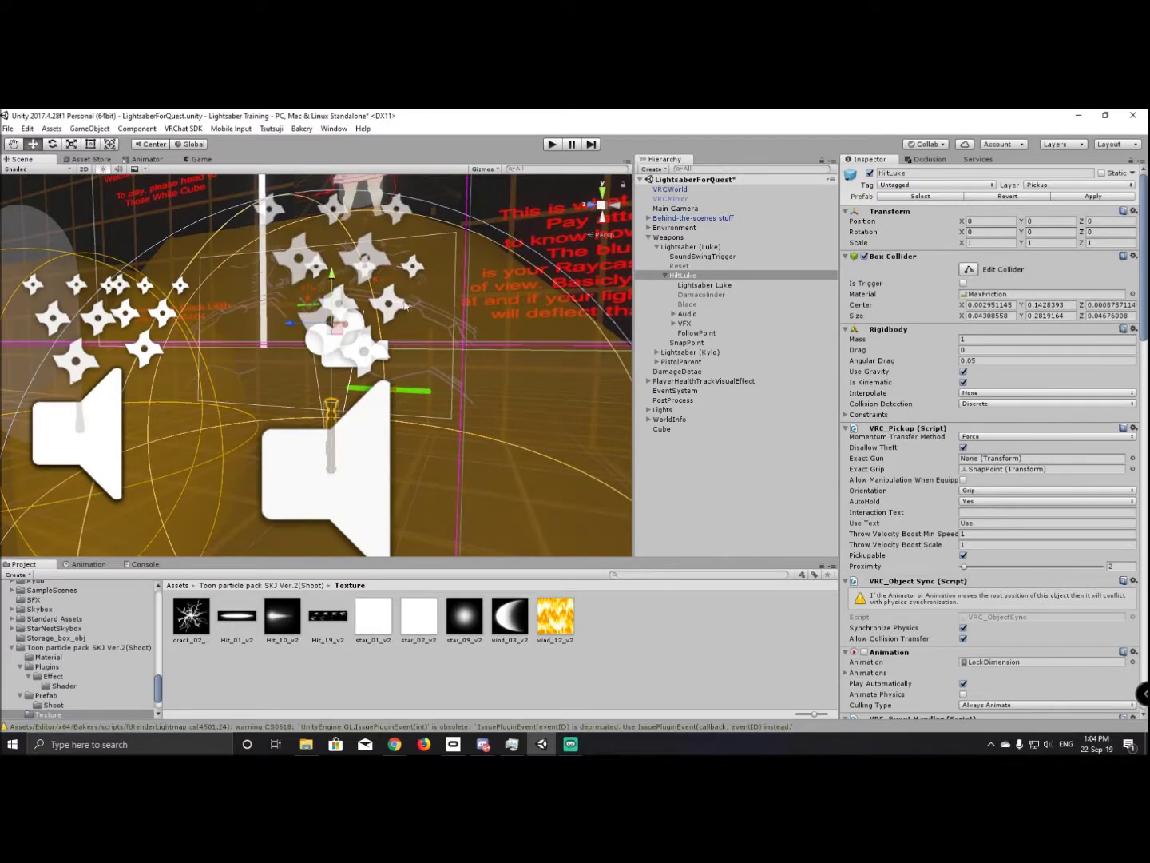
left_click(709, 295)
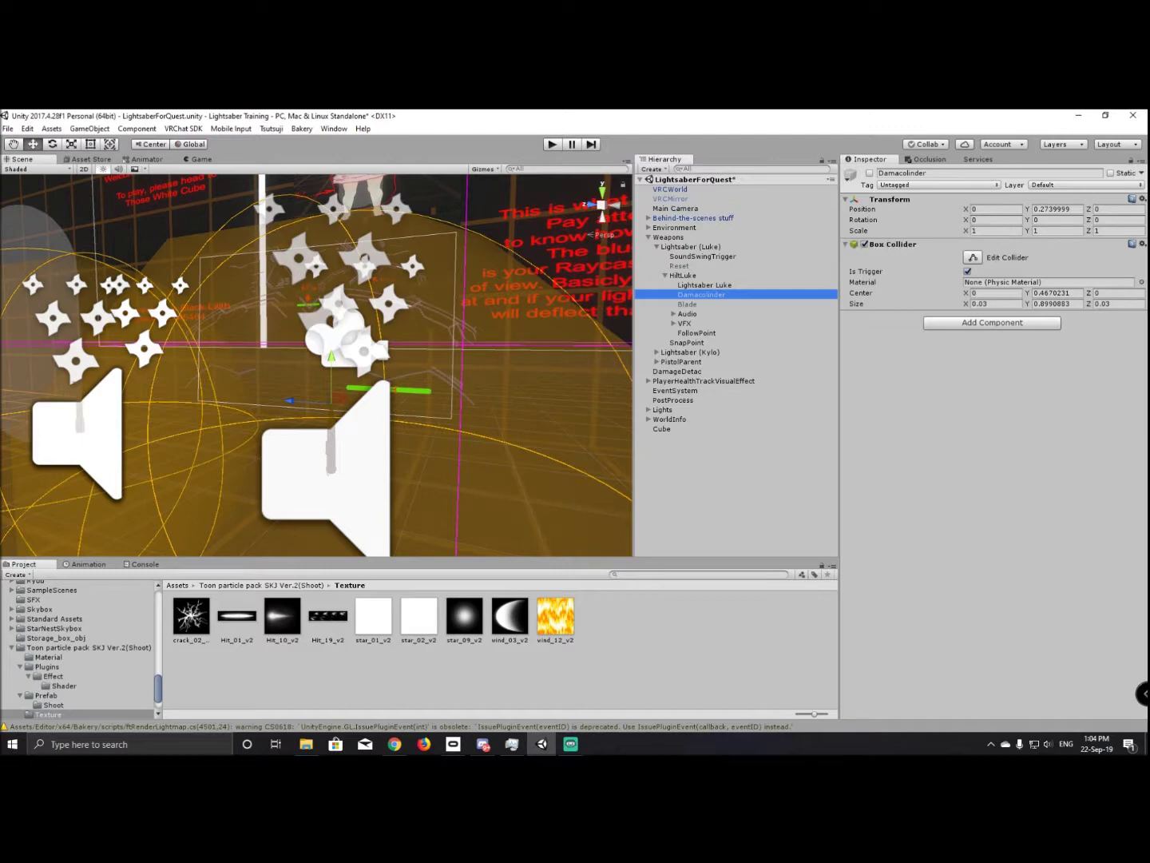
key("alt+Tab")
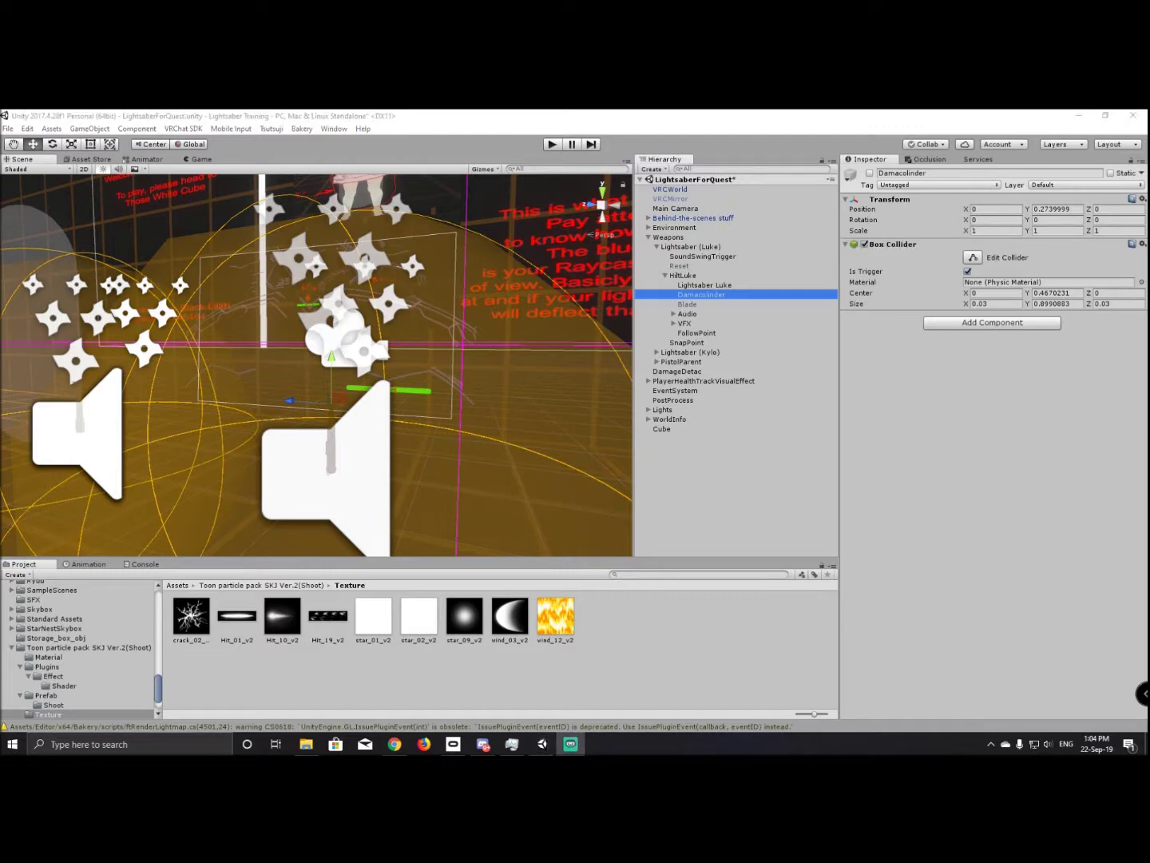
Examine the SetGameObjectActive action in HiltLuke's OnPickupUseDown trigger and locate its receiver in the hierarchy.
left_click(692, 278)
scroll(974, 501, "down", 10)
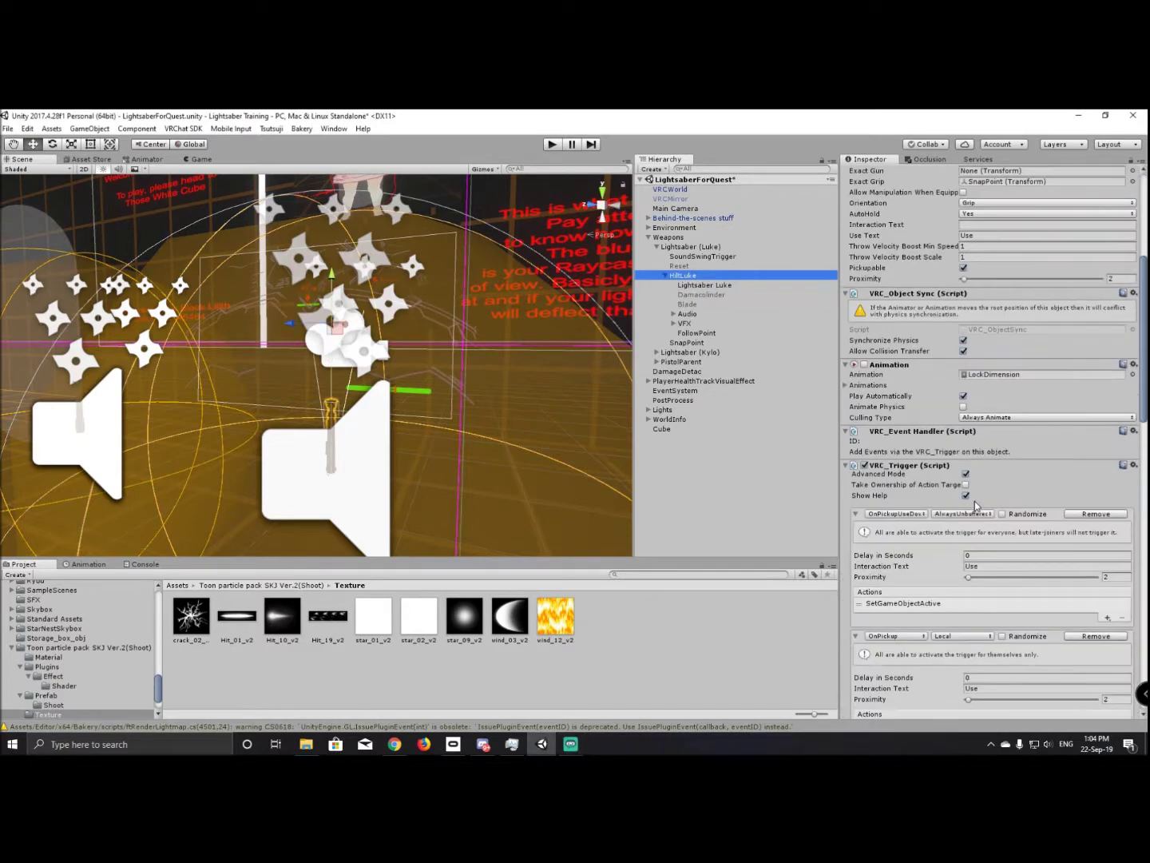
left_click(937, 605)
left_click(911, 644)
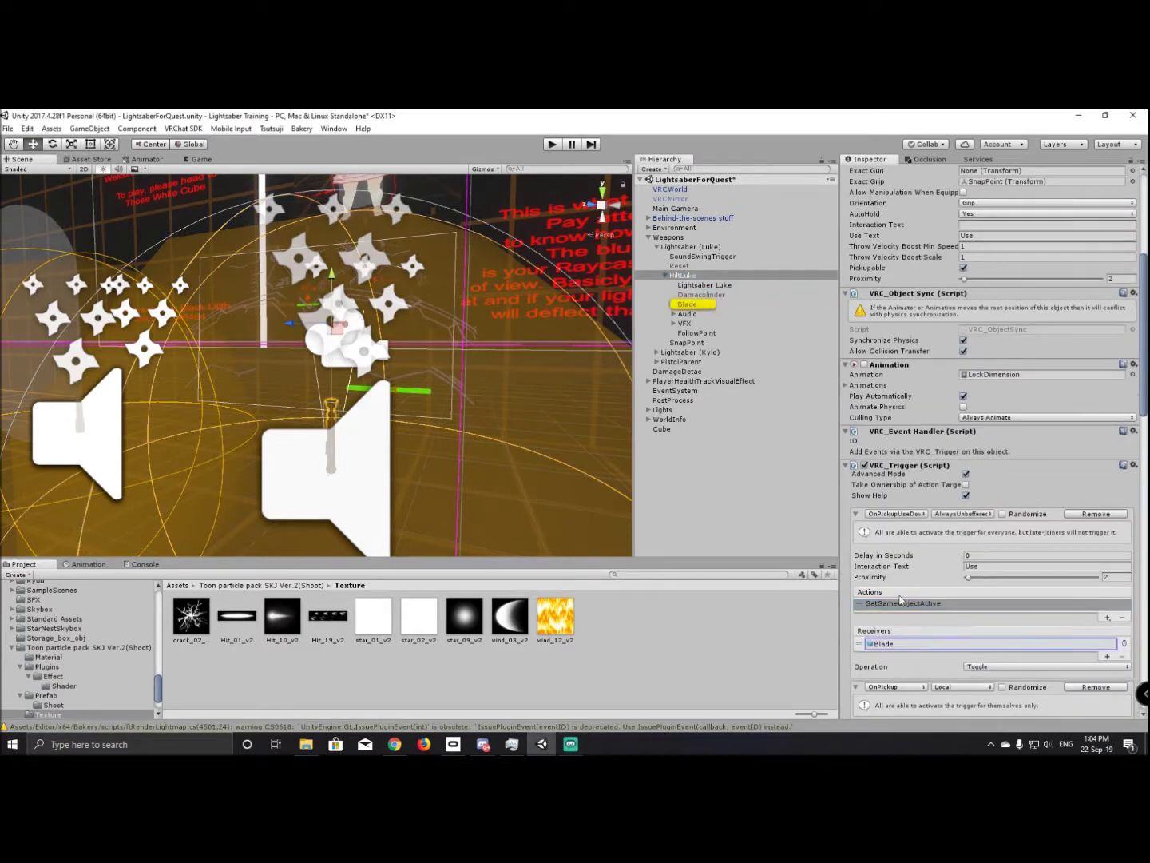
Examine the SetGameObjectActive actions and receivers in the Blade's OnEnable and OnDisable triggers.
left_click(687, 304)
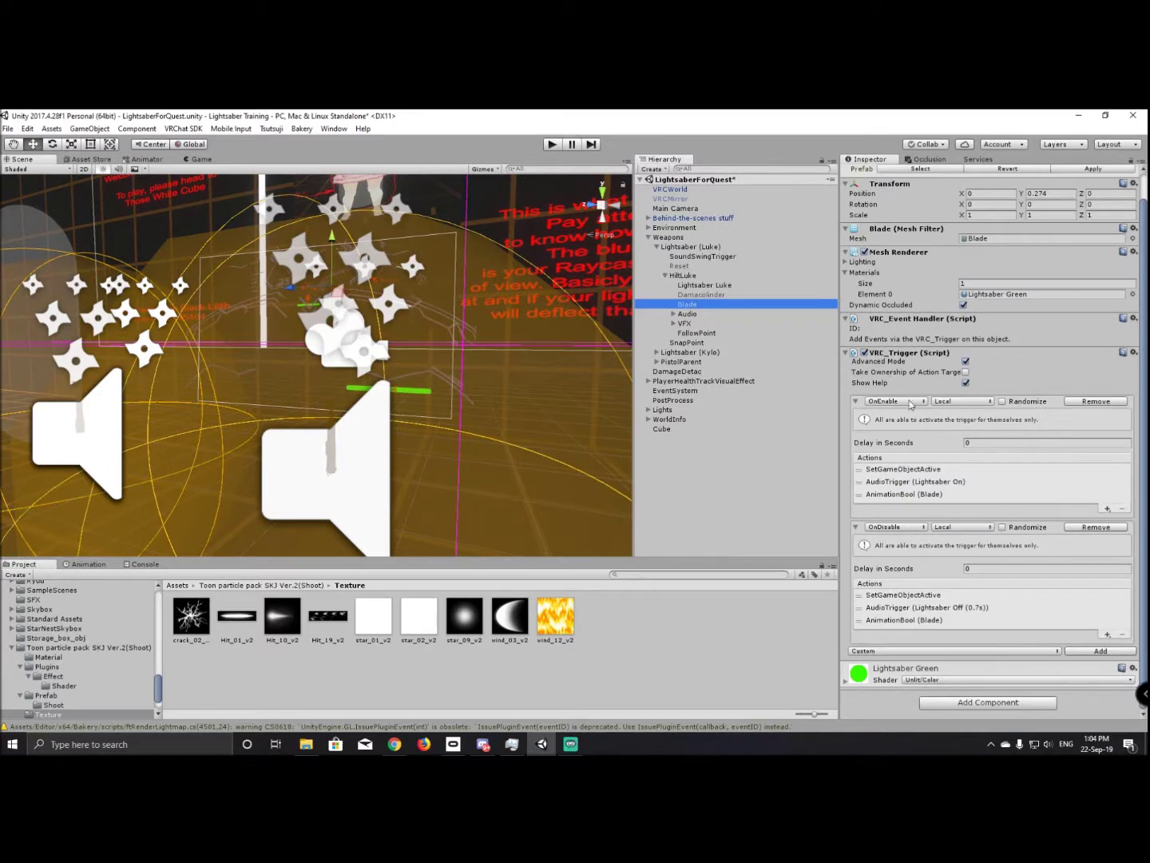
scroll(919, 247, "up", 2)
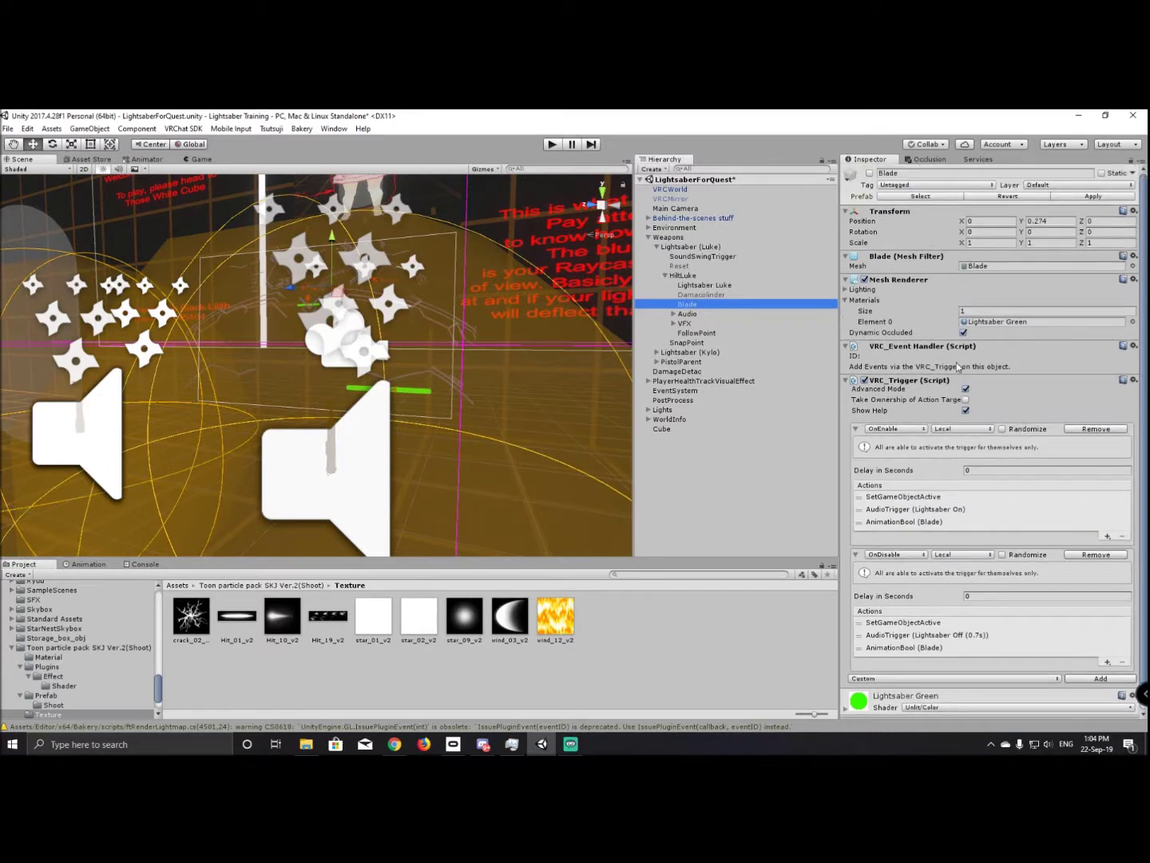
left_click(933, 499)
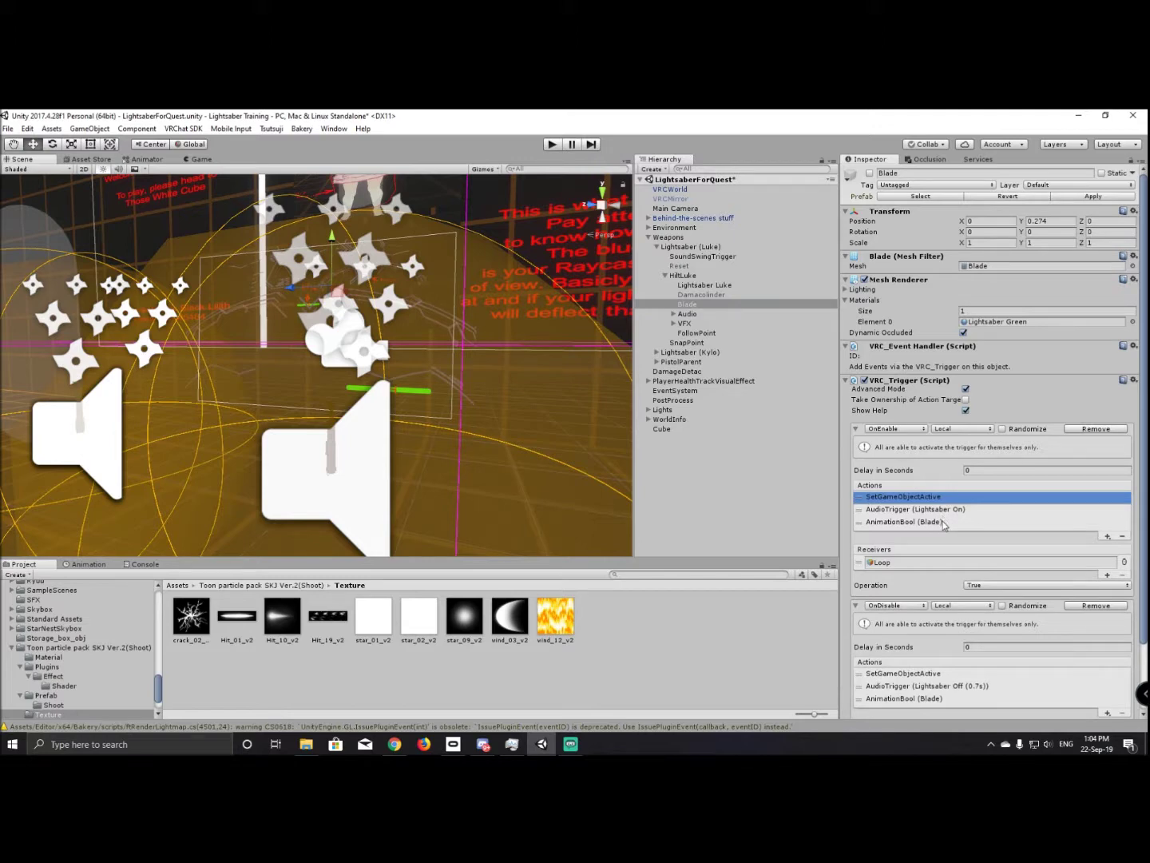
scroll(944, 523, "down", 3)
left_click(939, 595)
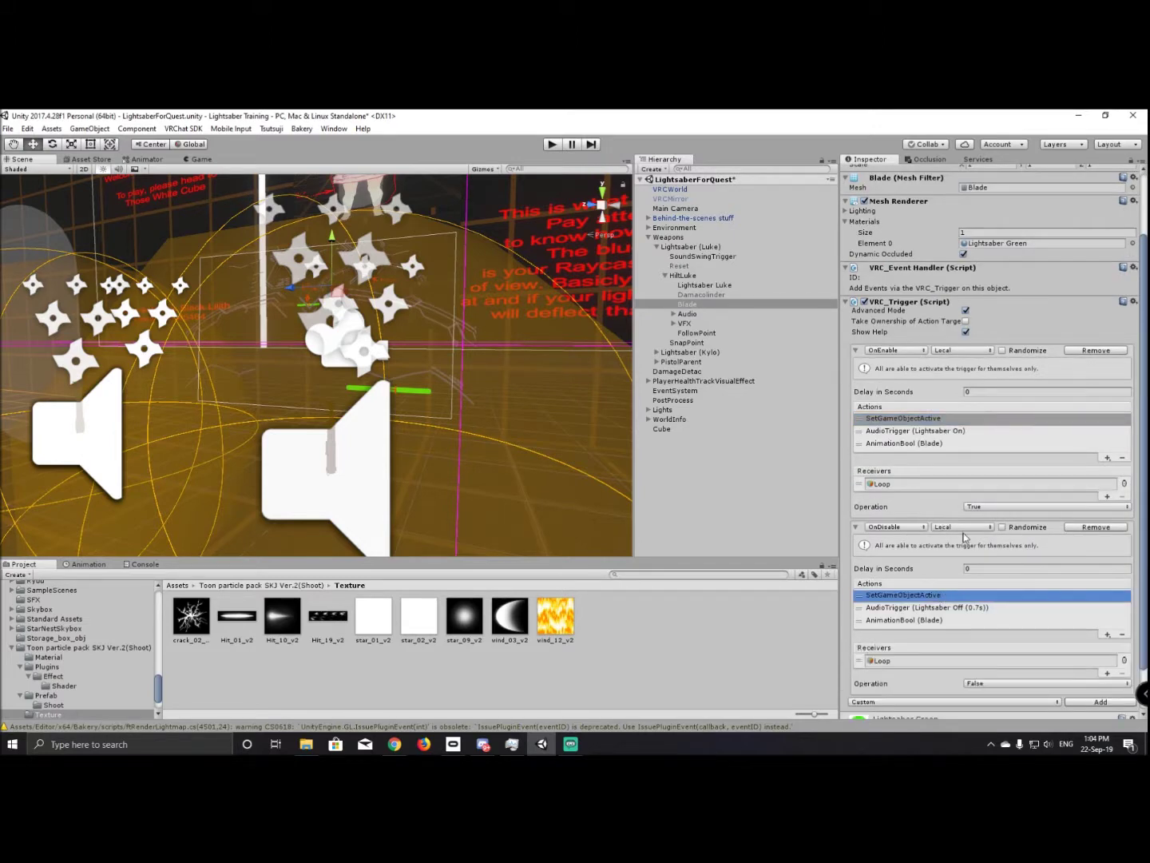
scroll(965, 537, "down", 2)
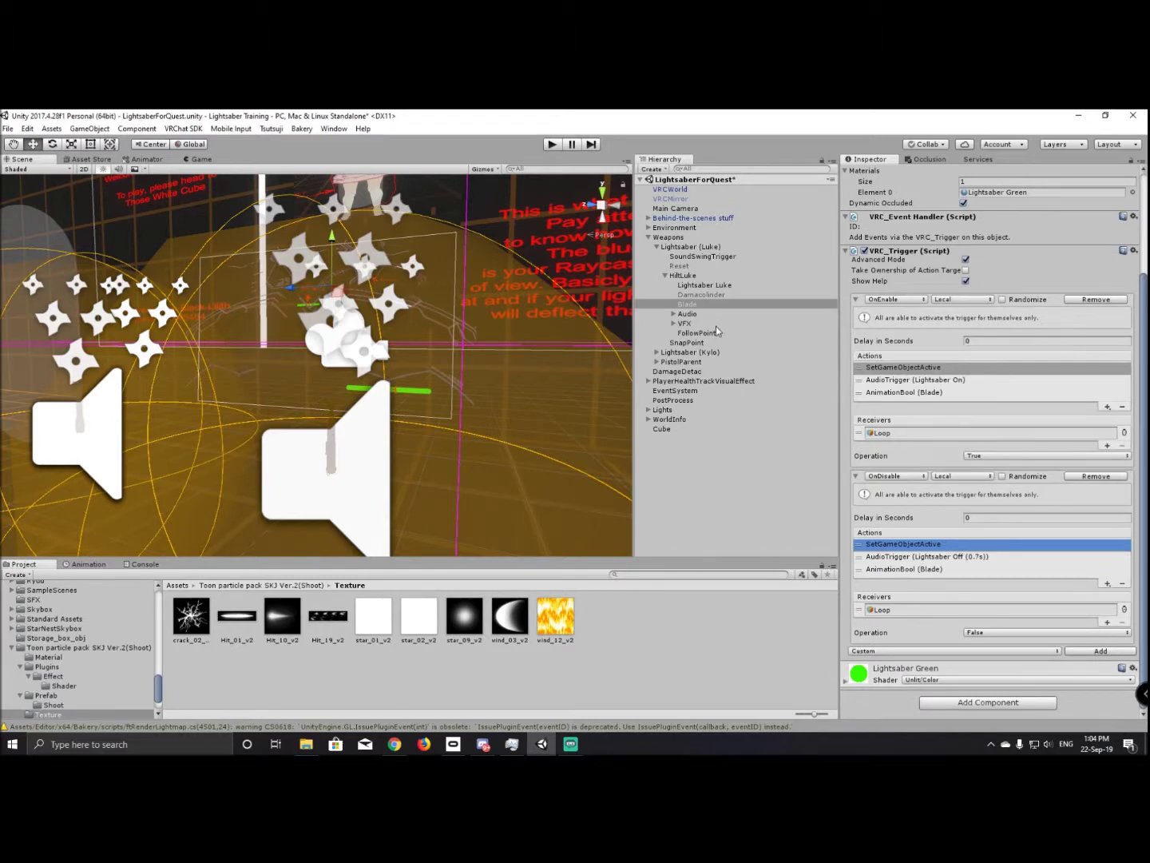
Examine the ActivateCustomTrigger (GlobalOn) action in HiltLuke's OnPickup trigger and locate its receiver in the hierarchy.
left_click(707, 276)
scroll(989, 471, "down", 10)
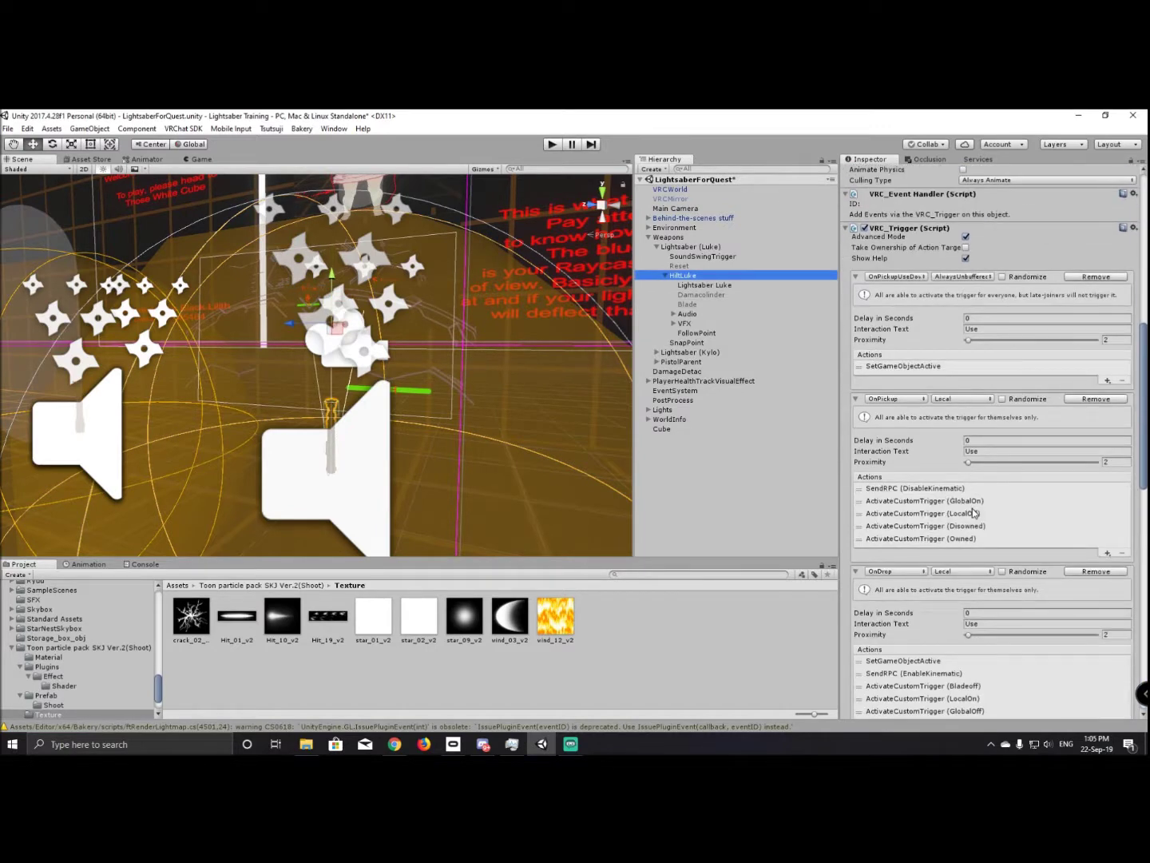
left_click(975, 501)
left_click(918, 578)
Examine the actions and receivers of SnapPoint's GlobalOn and LocalOff custom triggers, and inspect the Damacolinder object they target.
left_click(687, 343)
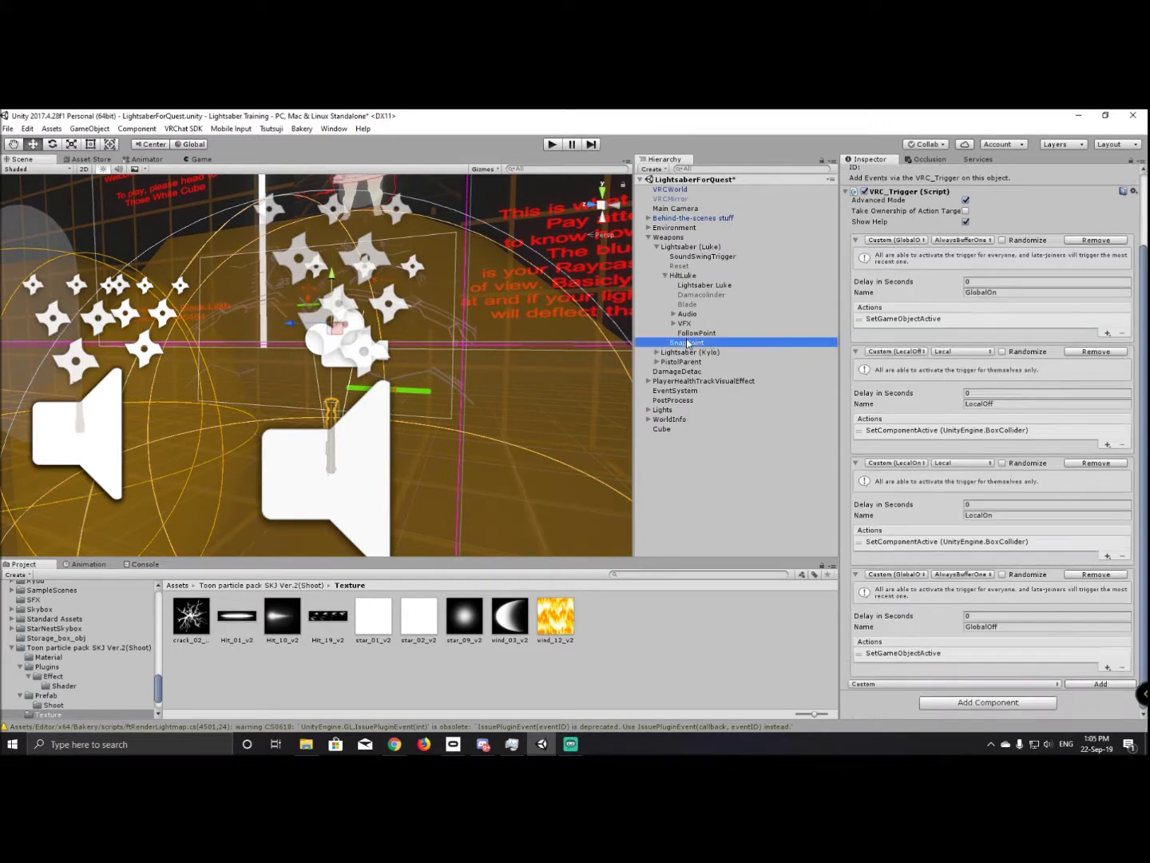
left_click(932, 320)
left_click(957, 481)
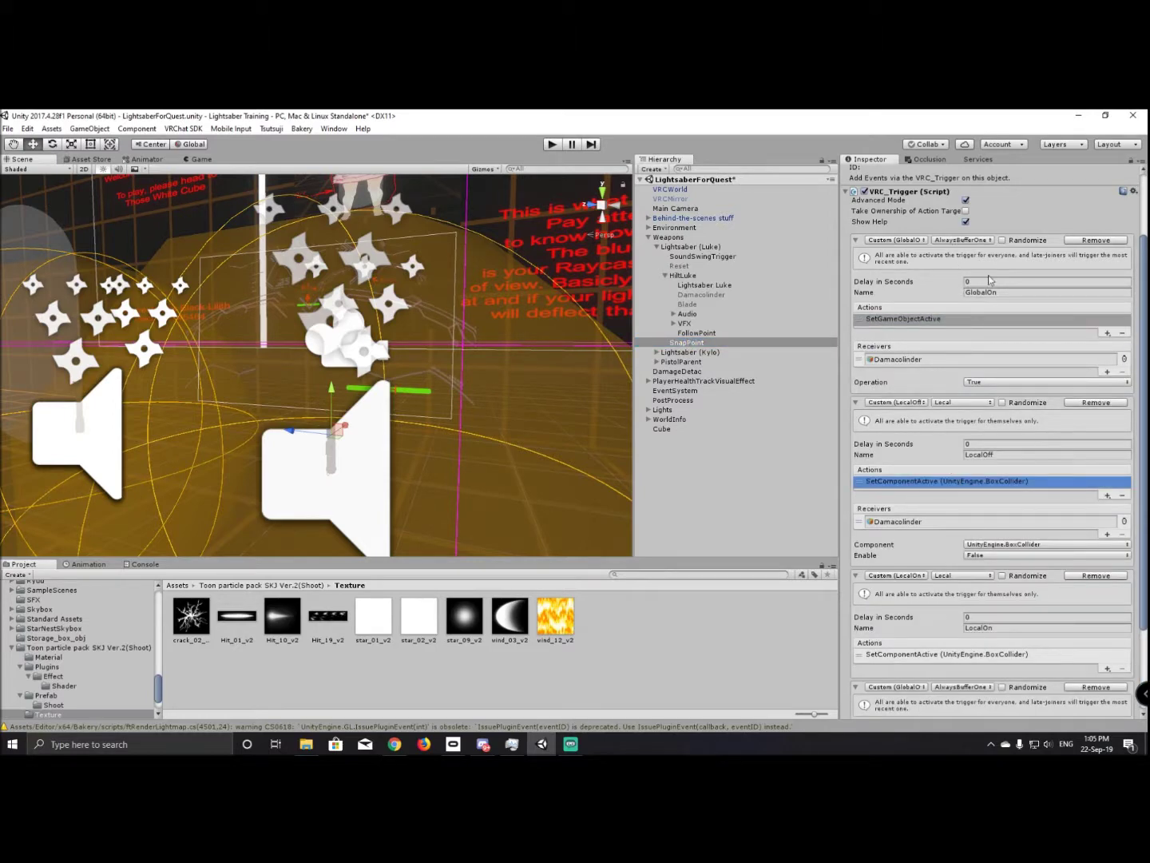
left_click(723, 295)
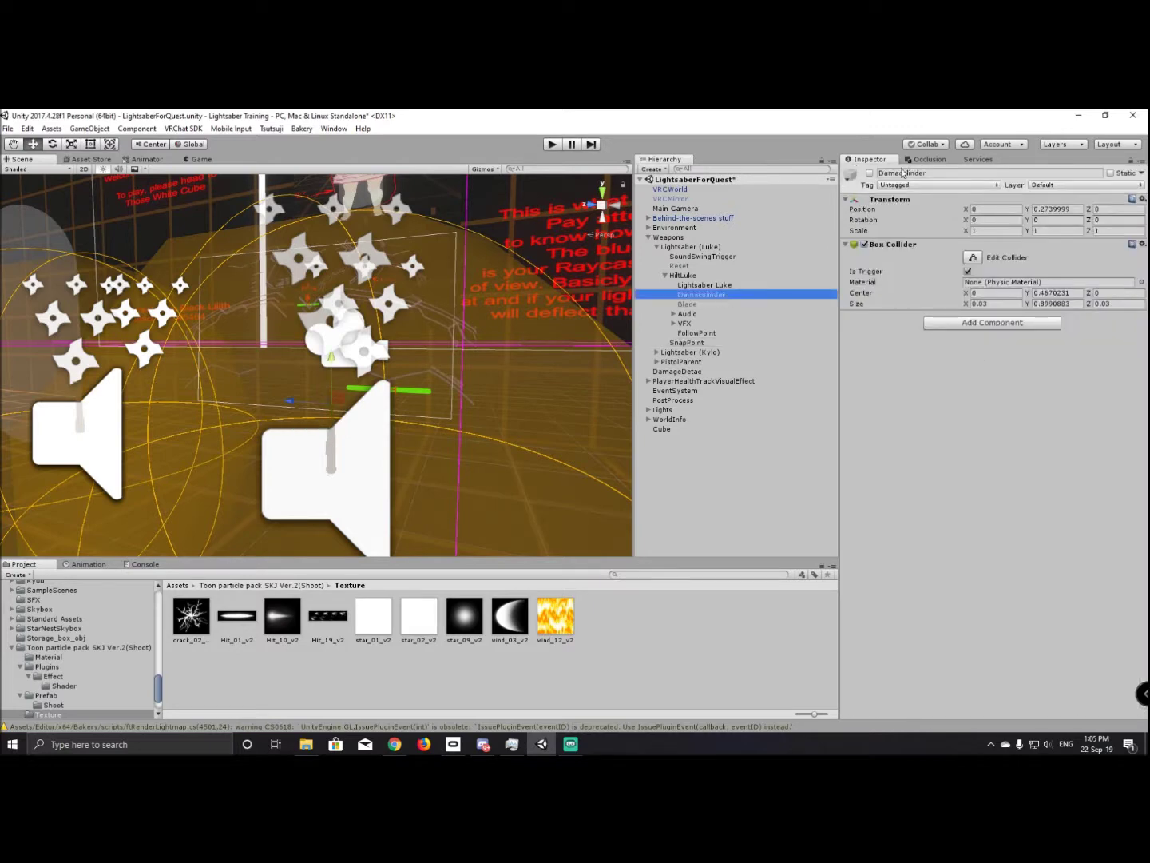
key("alt+Tab")
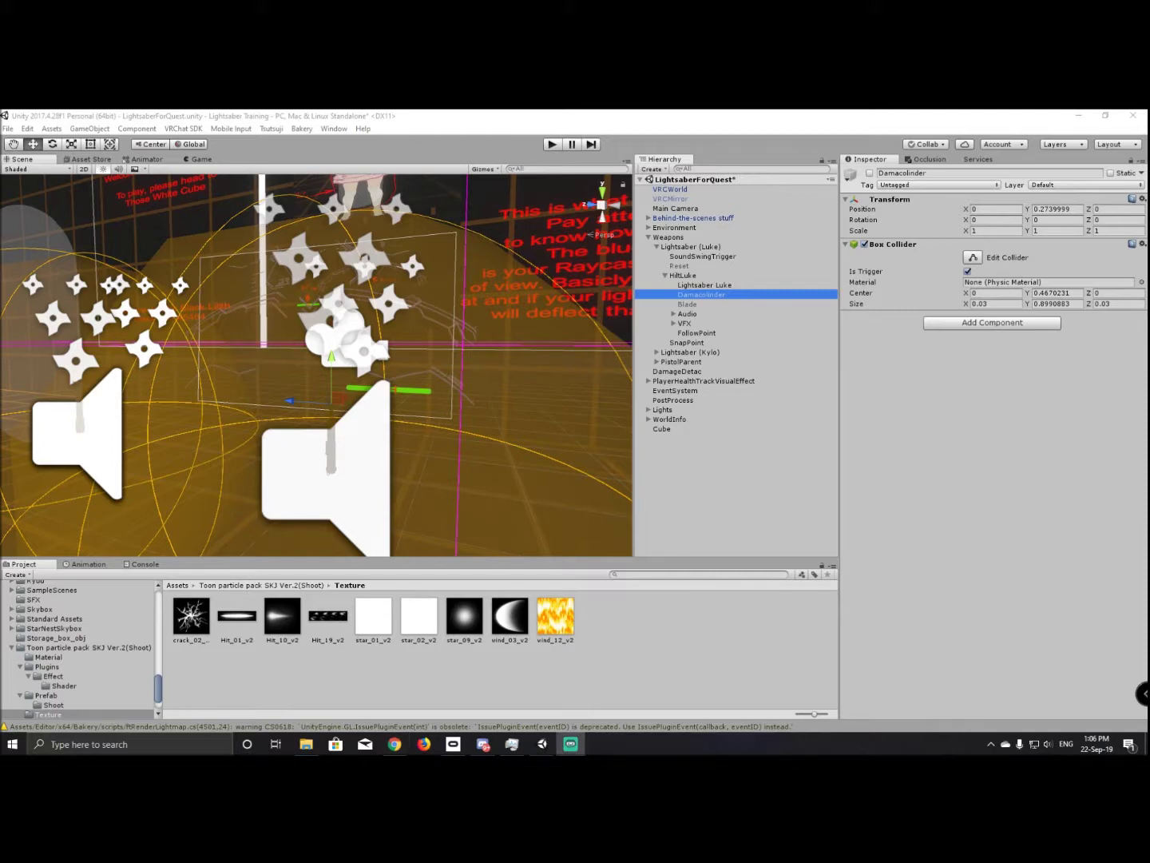
left_click_drag(491, 365, 260, 400, "alt")
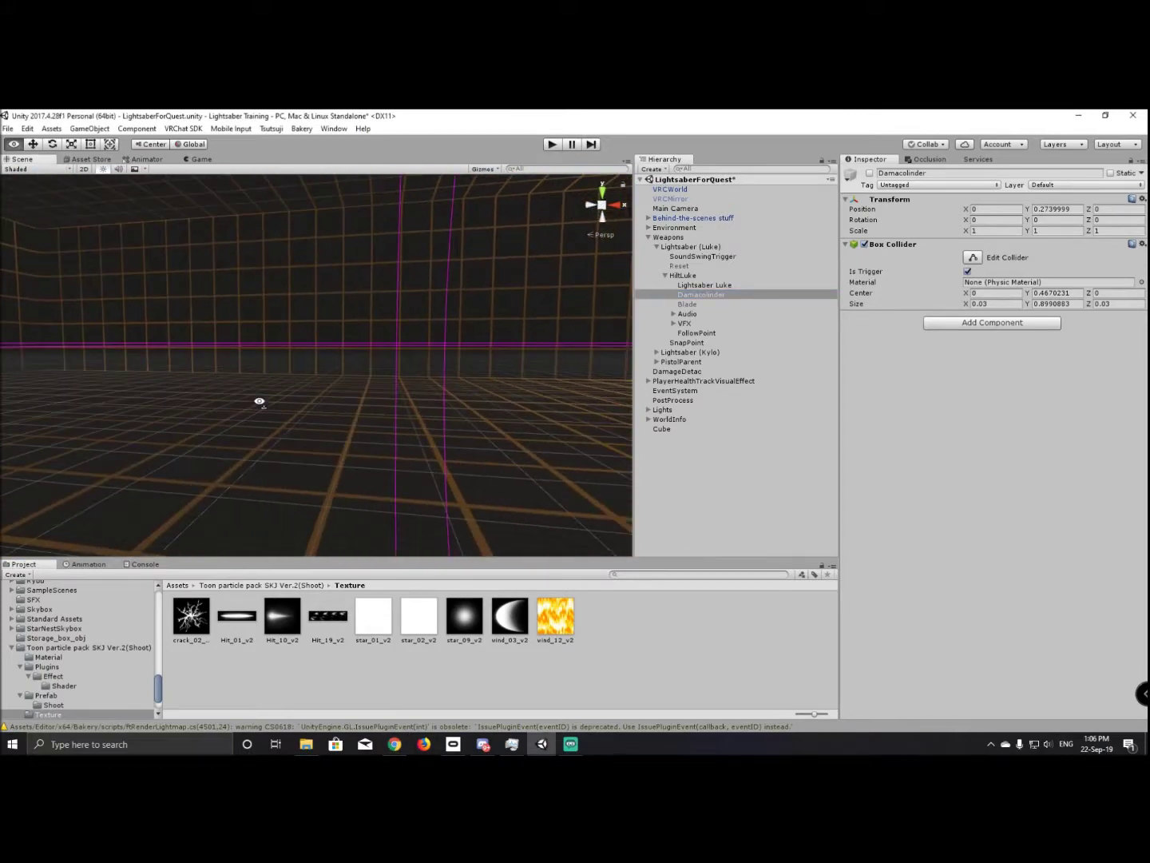
left_click(648, 238)
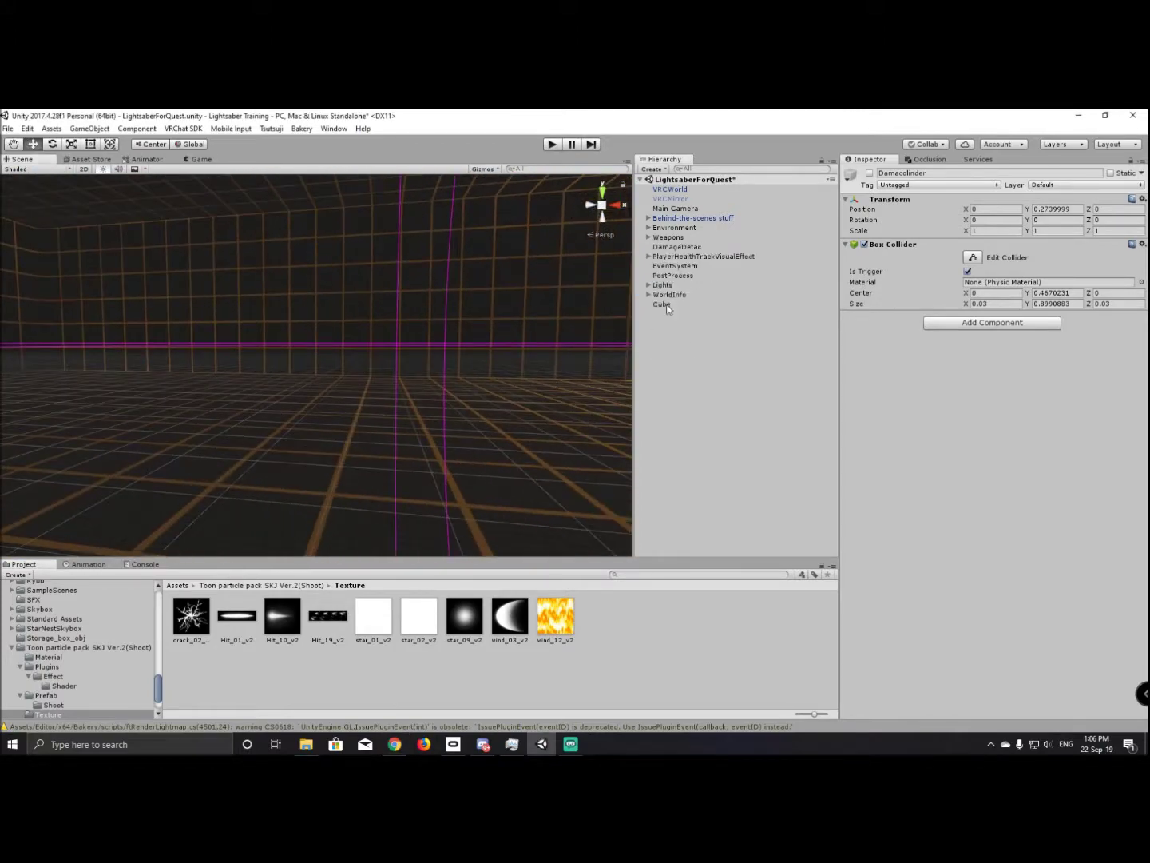
left_click(677, 326)
right_click(668, 319)
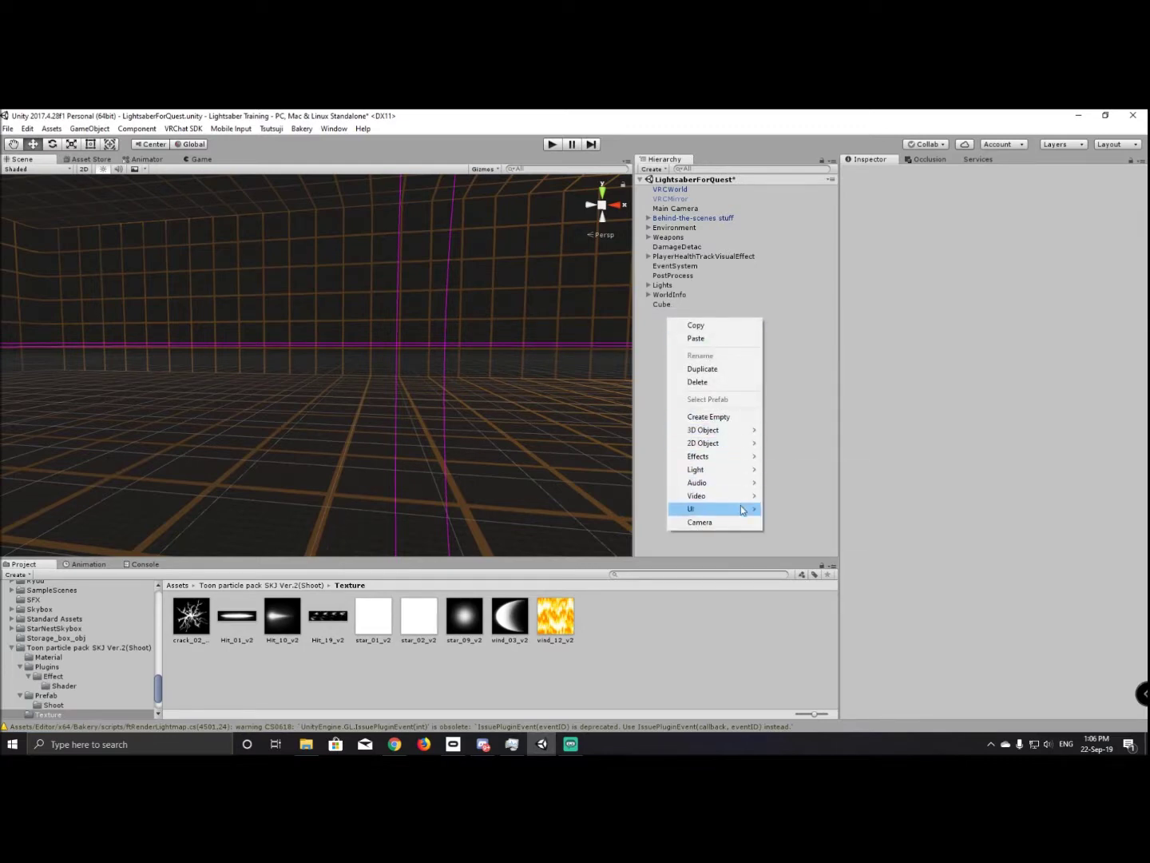
mouse_move(742, 509)
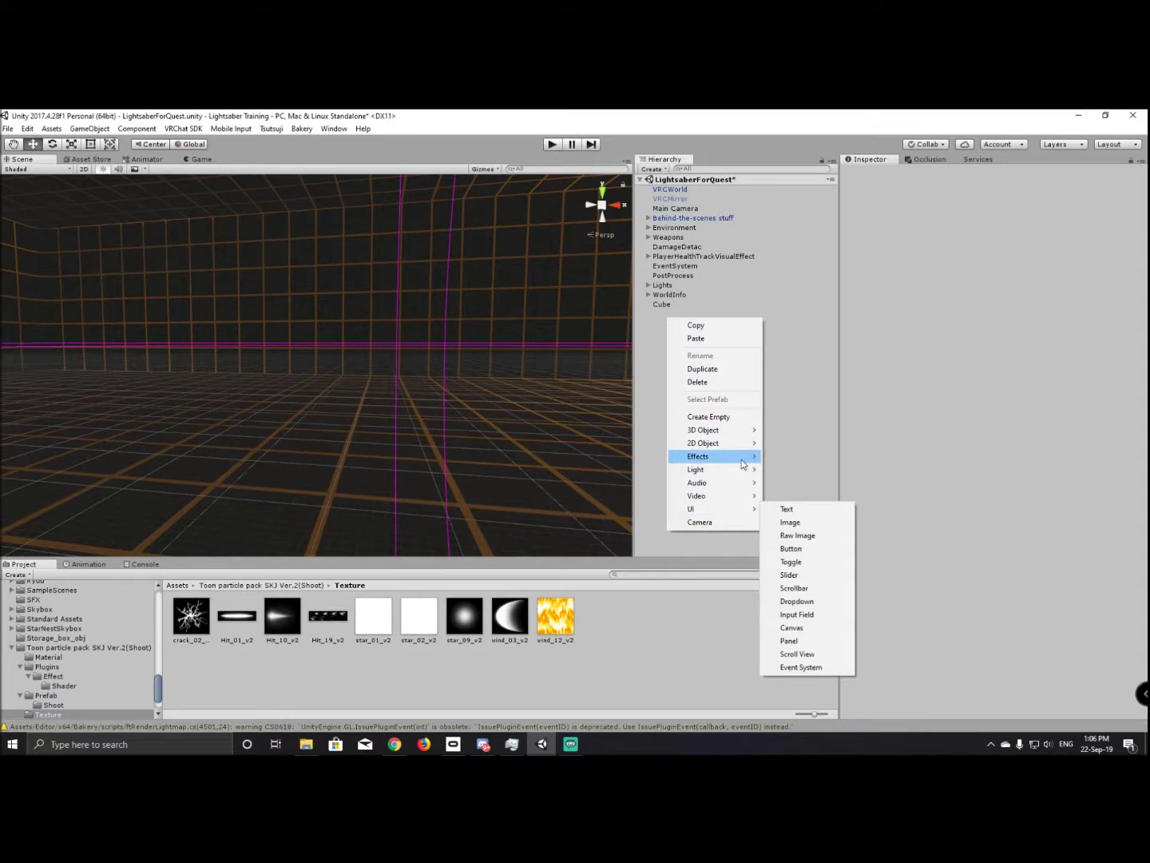
mouse_move(743, 458)
left_click(808, 457)
left_click_drag(392, 388, 270, 404, "alt")
scroll(846, 459, "down", 3)
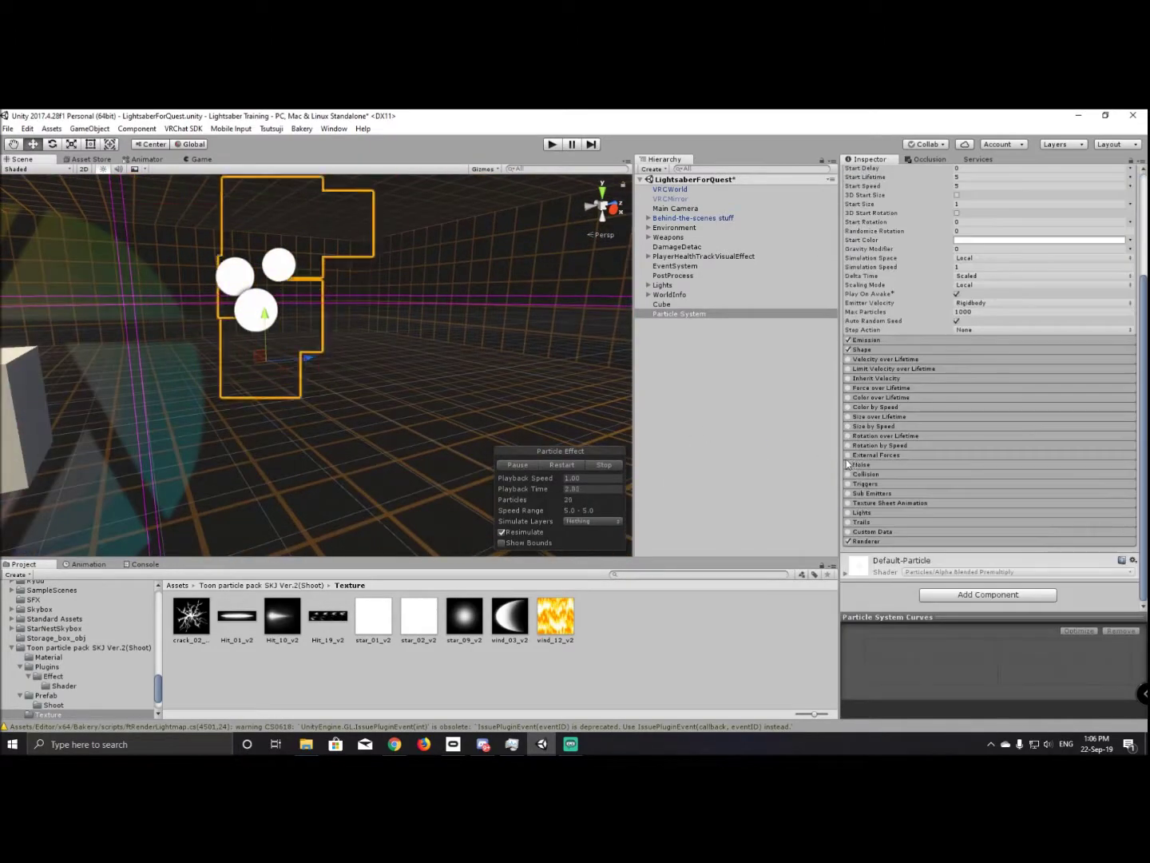
left_click(872, 542)
scroll(879, 479, "down", 3)
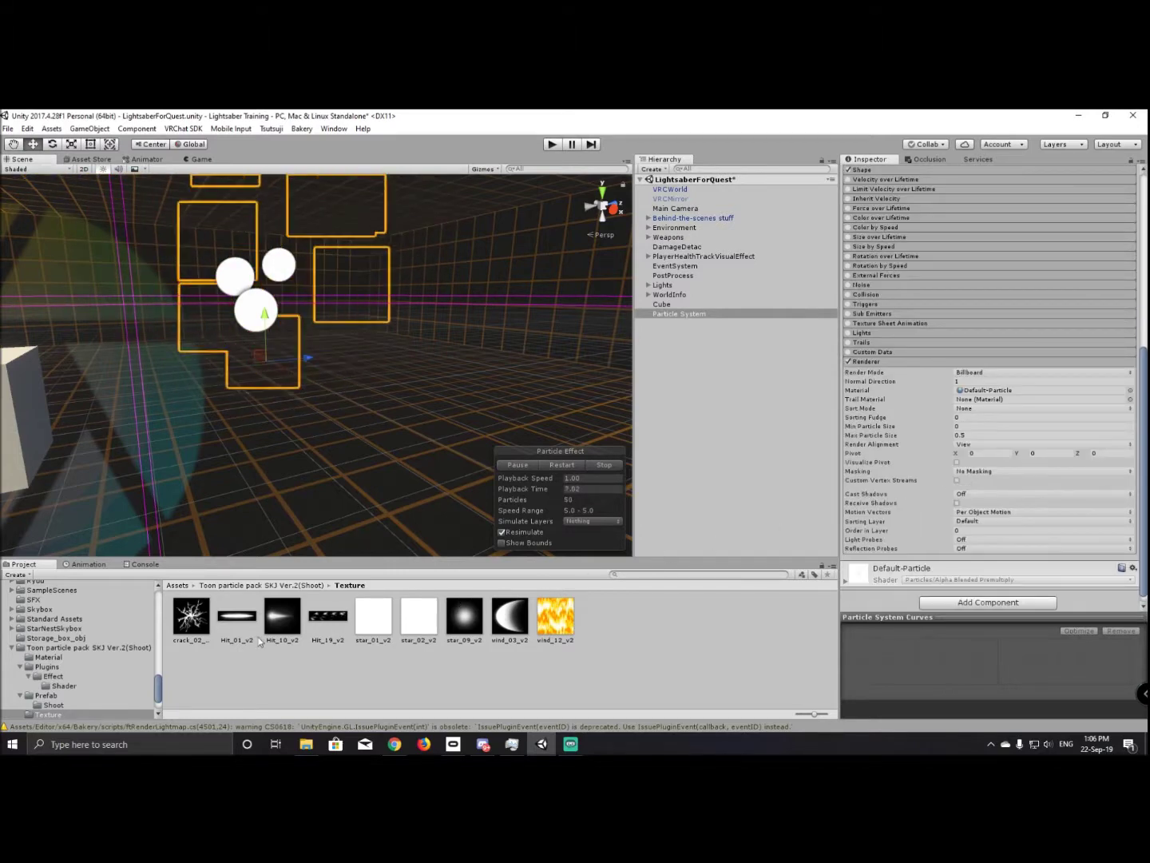
left_click(976, 390)
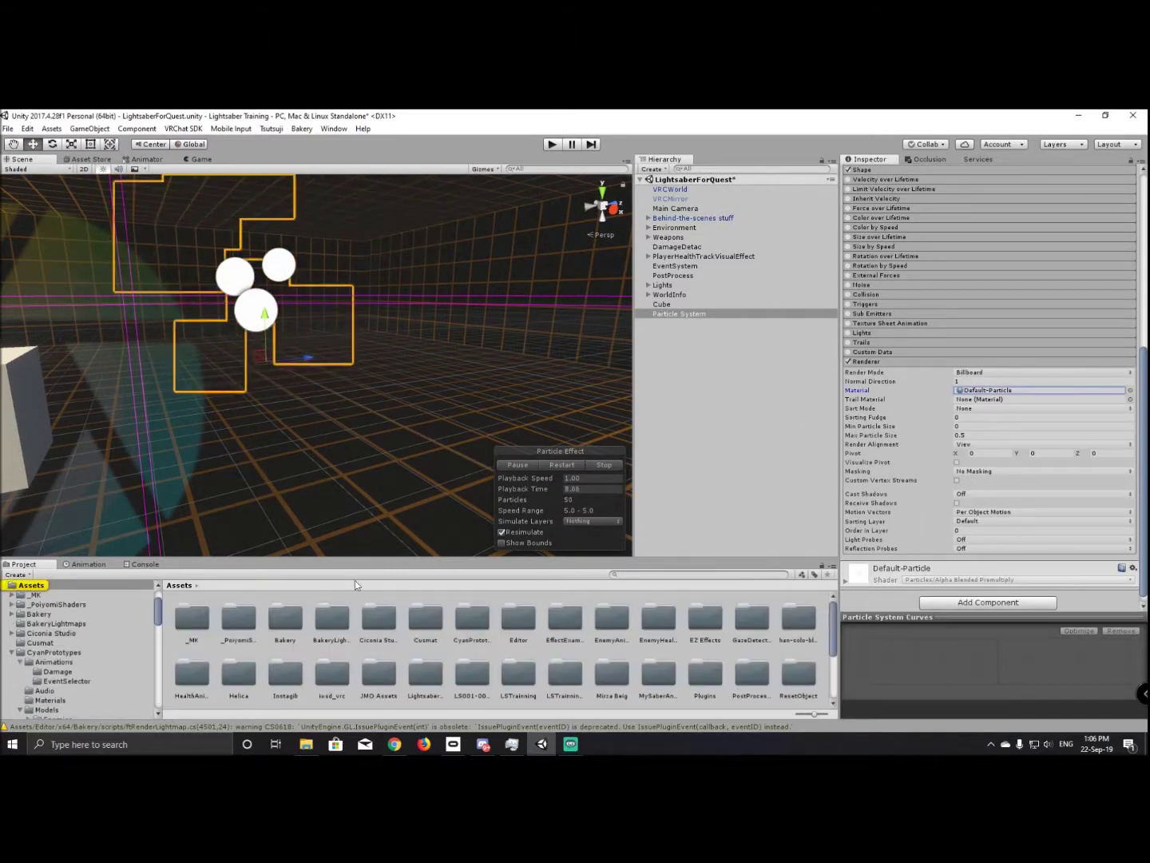
left_click(11, 653)
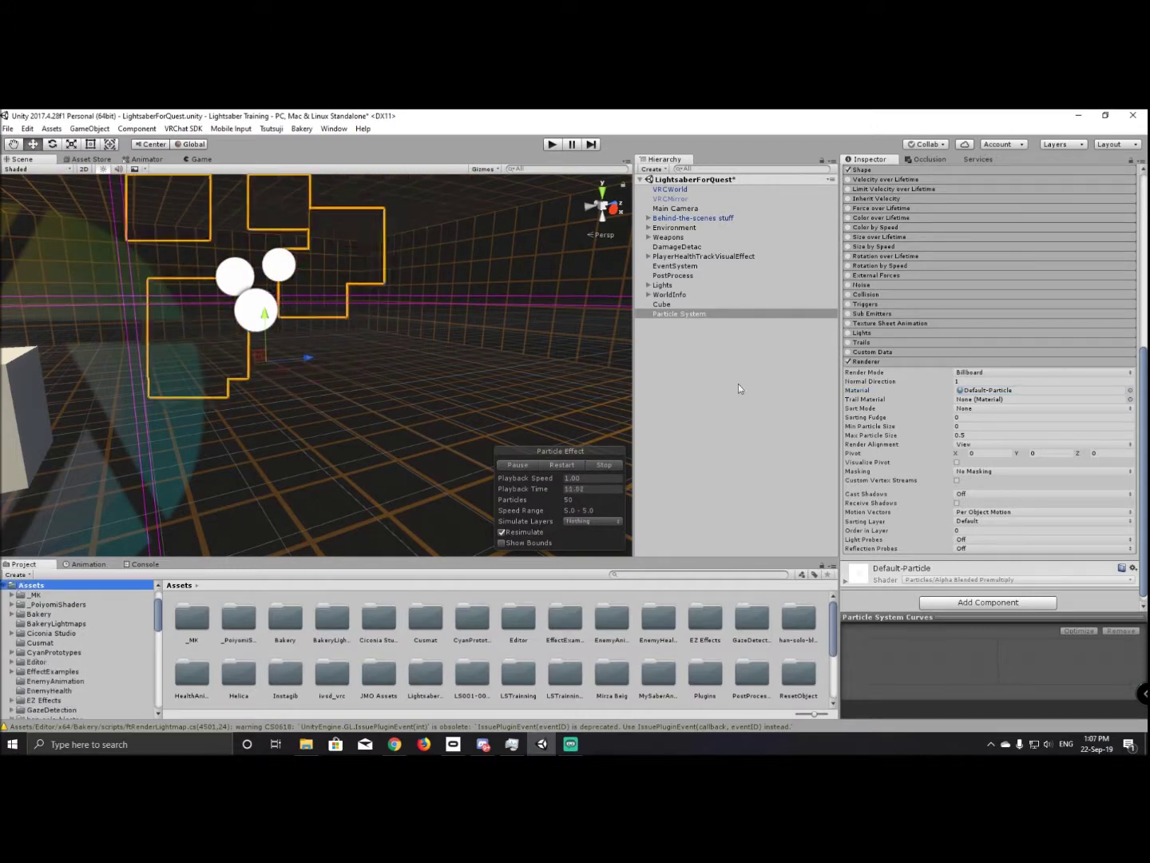
left_click(694, 313)
key("Delete")
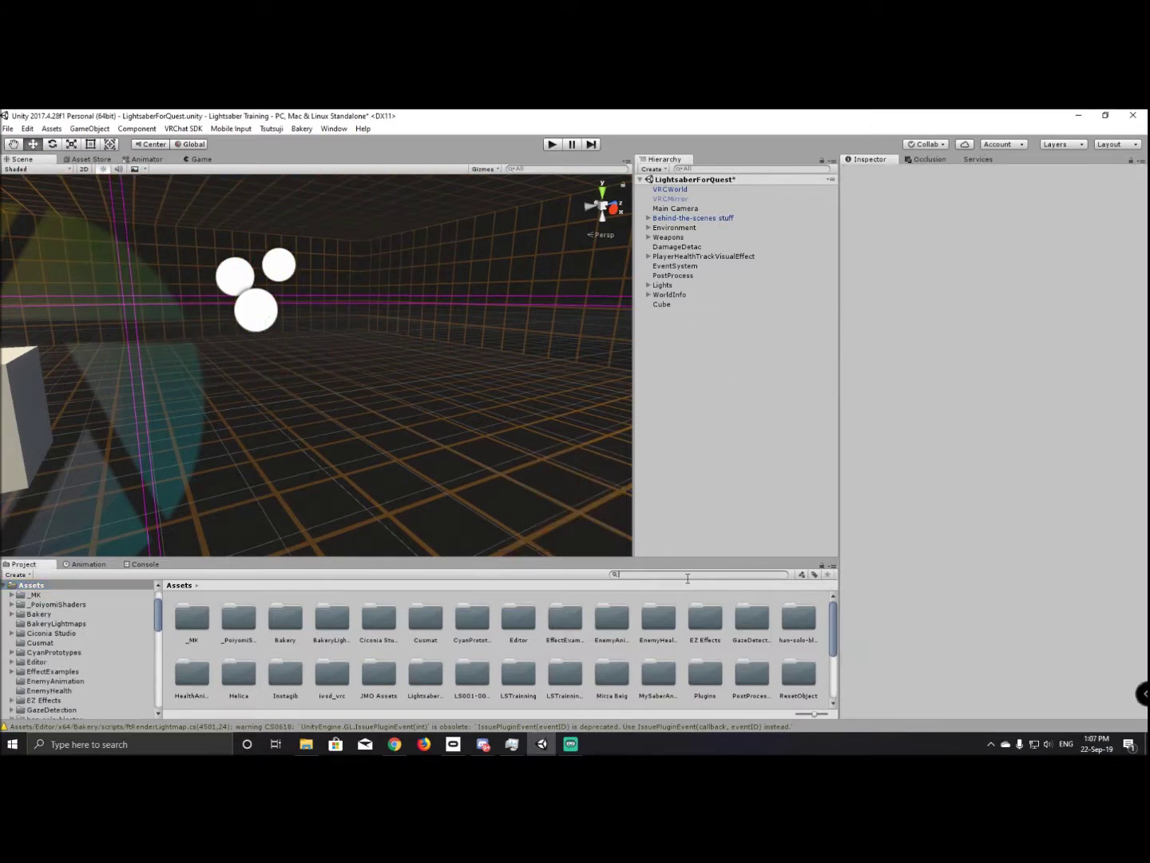
Search the project assets for "tracer", place the Tracer prefab in the scene, and frame it.
left_click(687, 576)
type("tracer")
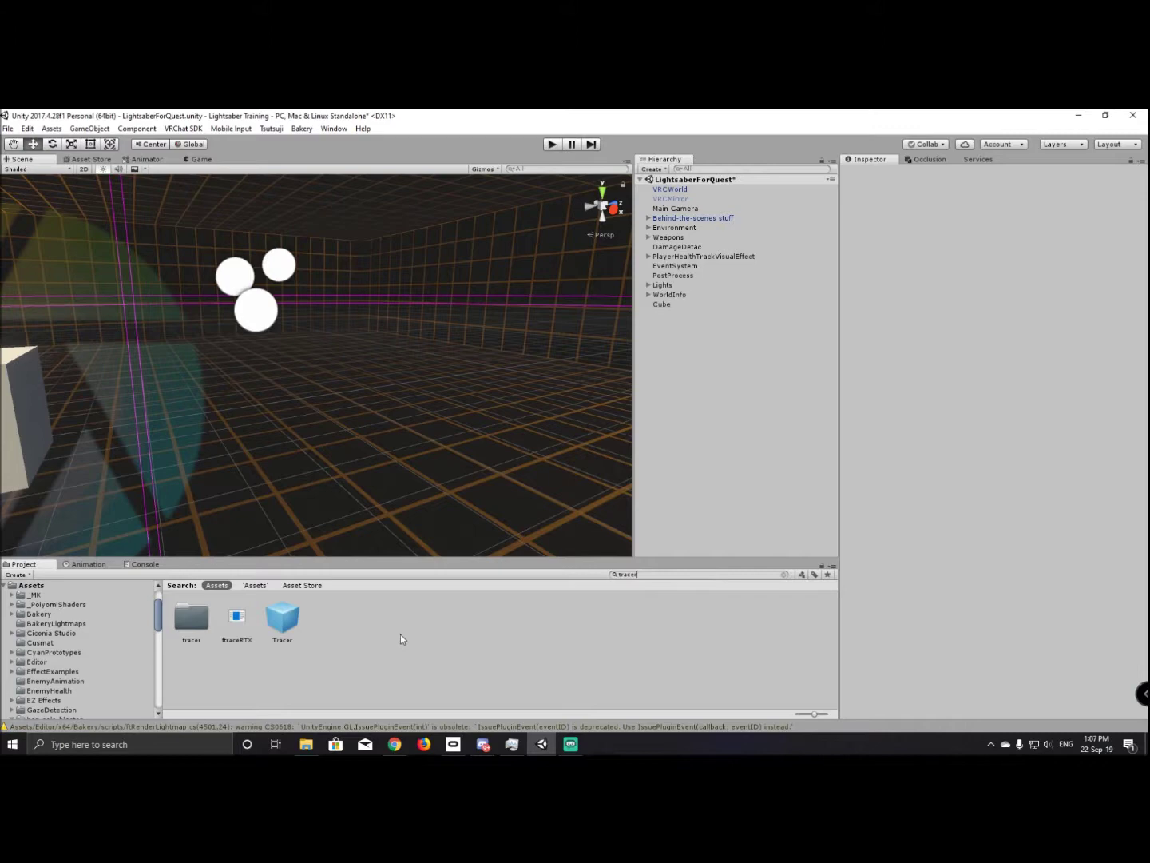
left_click_drag(279, 620, 429, 293)
left_click(551, 466)
key("f")
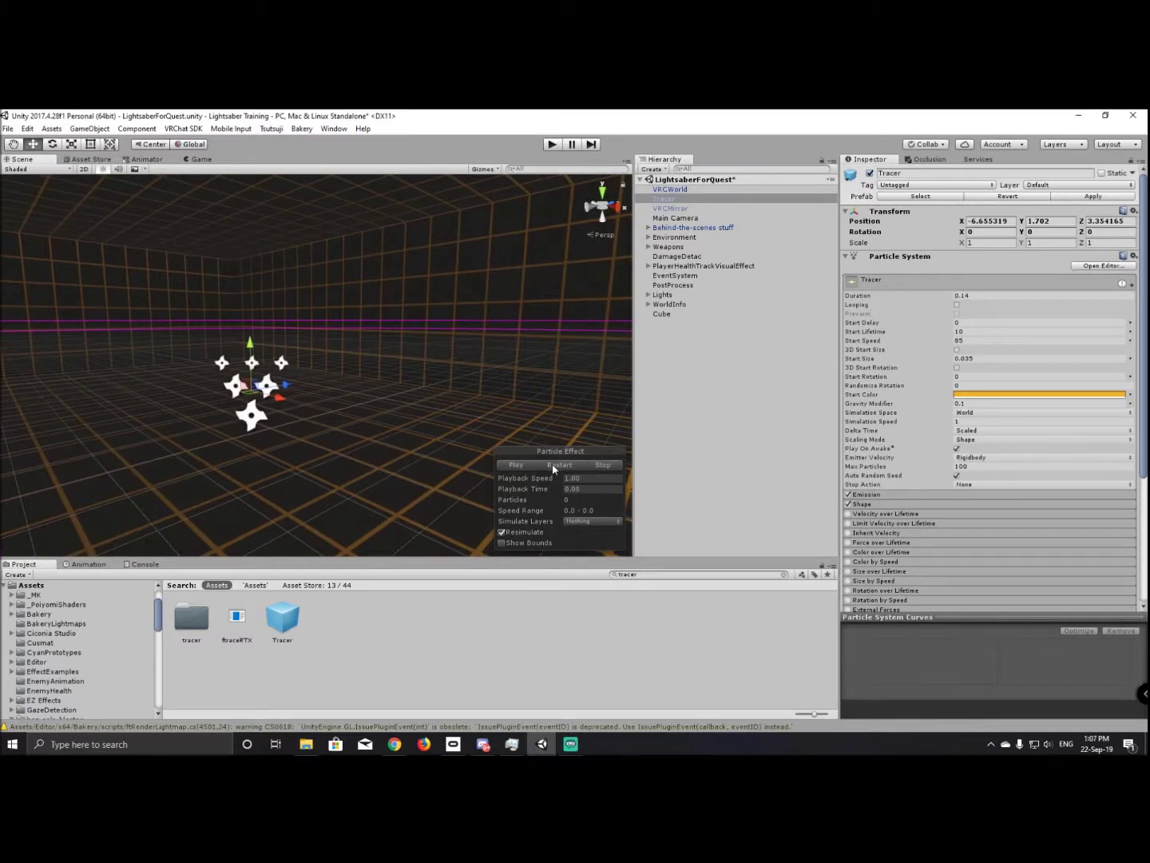
Turn on looping for the Tracer particle system and lower the object to a Y position of about 1.09.
left_click(958, 305)
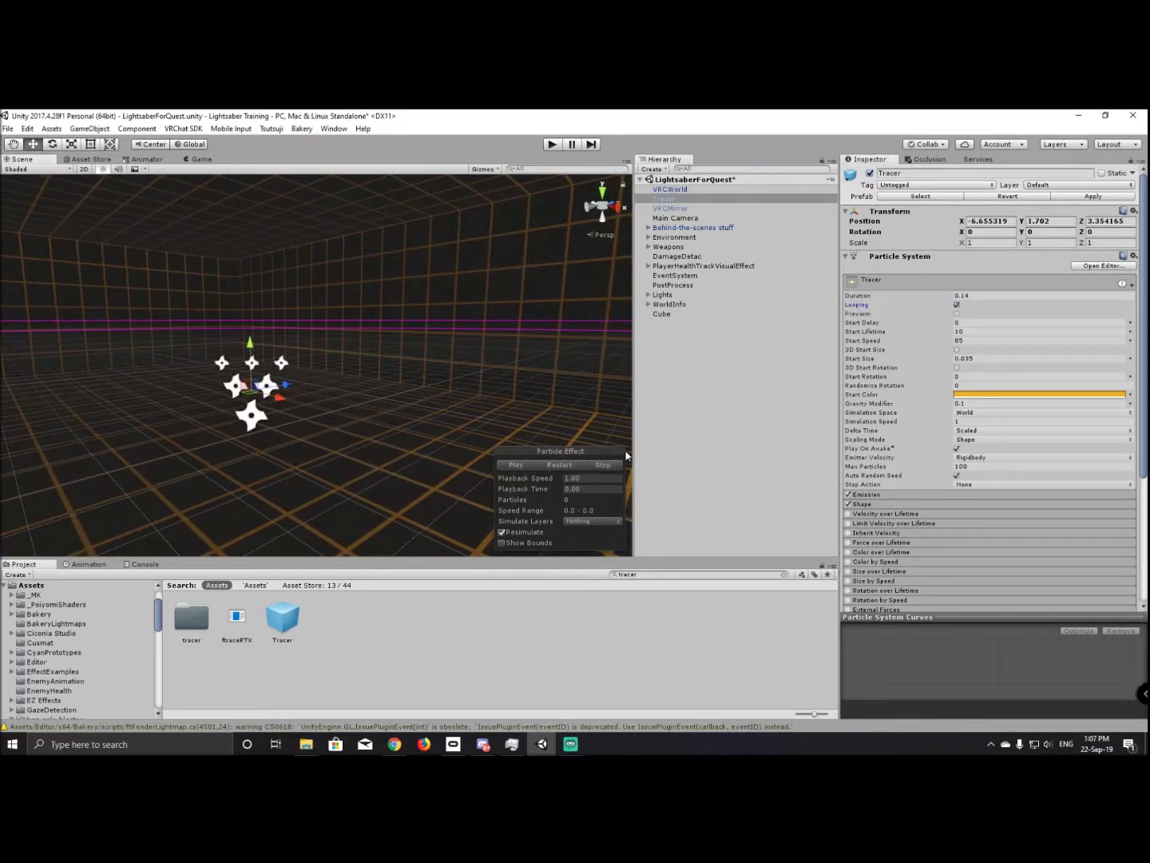
left_click(564, 467)
left_click_drag(251, 349, 41, 423)
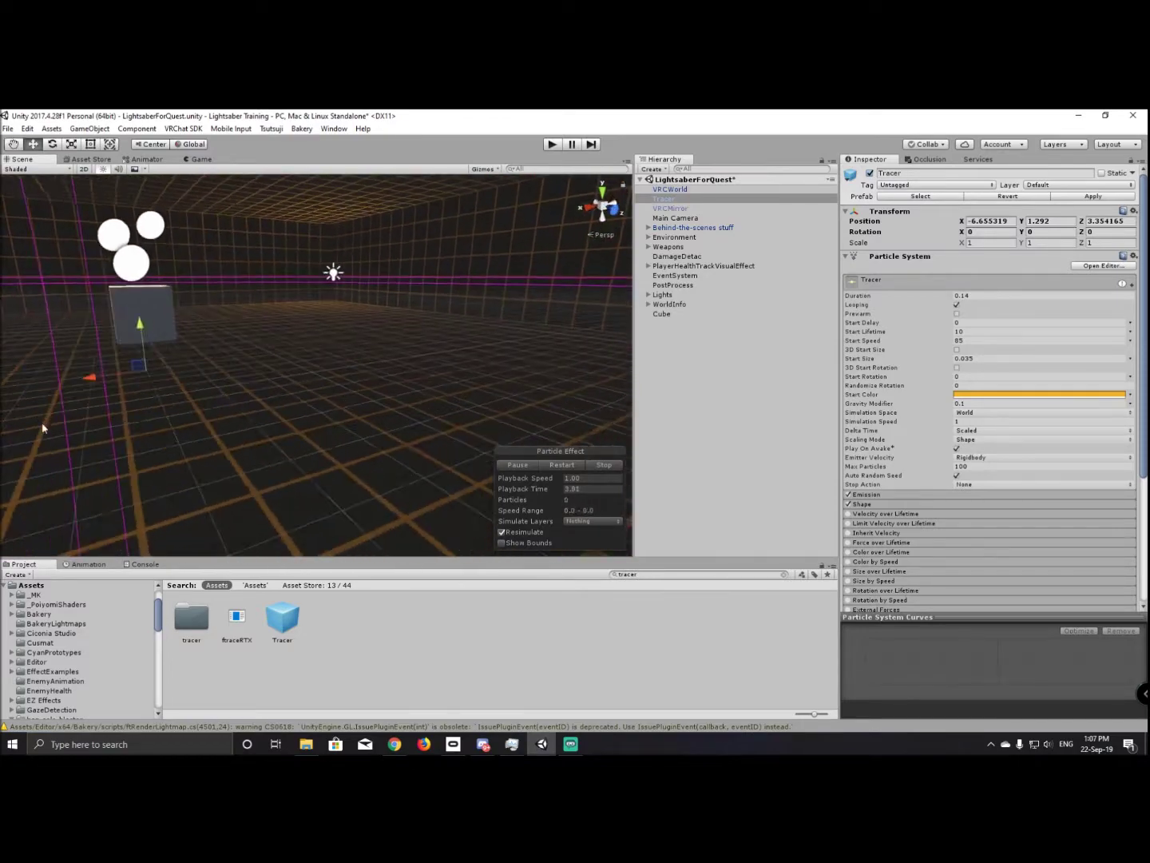
left_click_drag(140, 335, 479, 387)
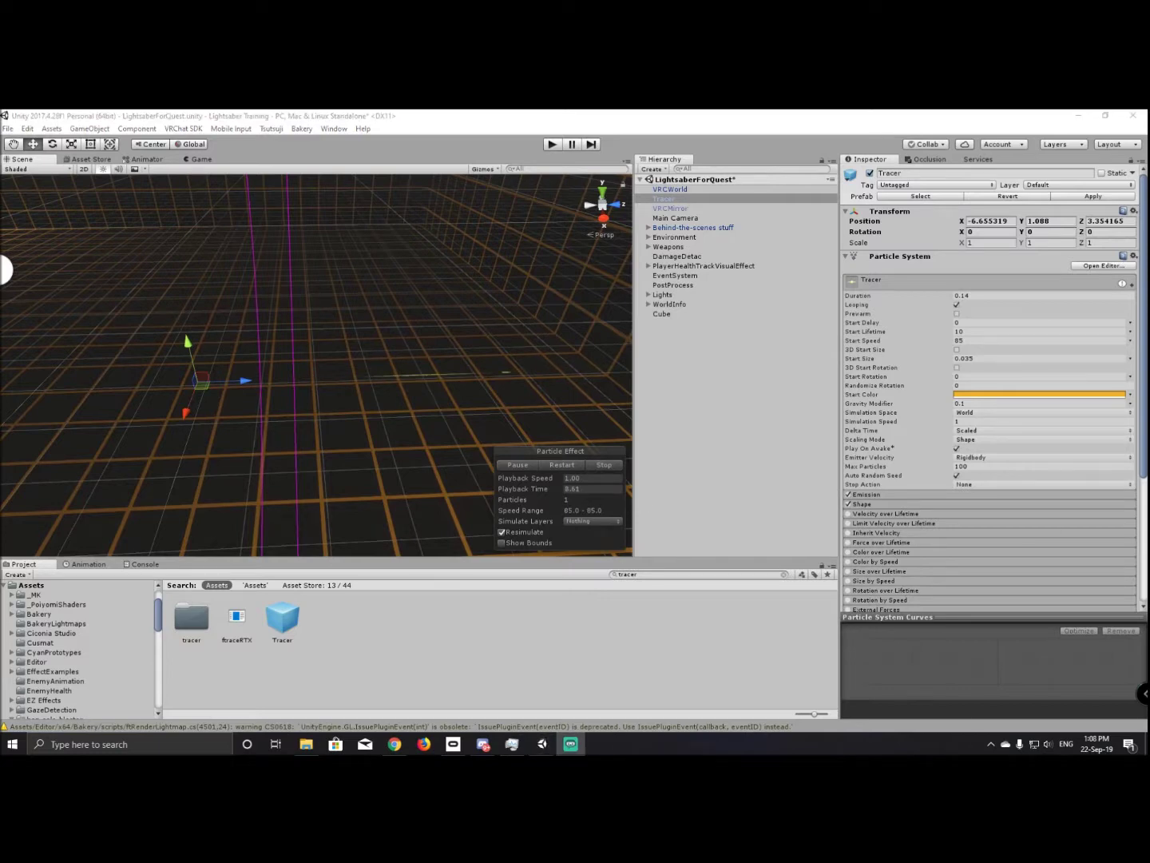
key("alt+Tab")
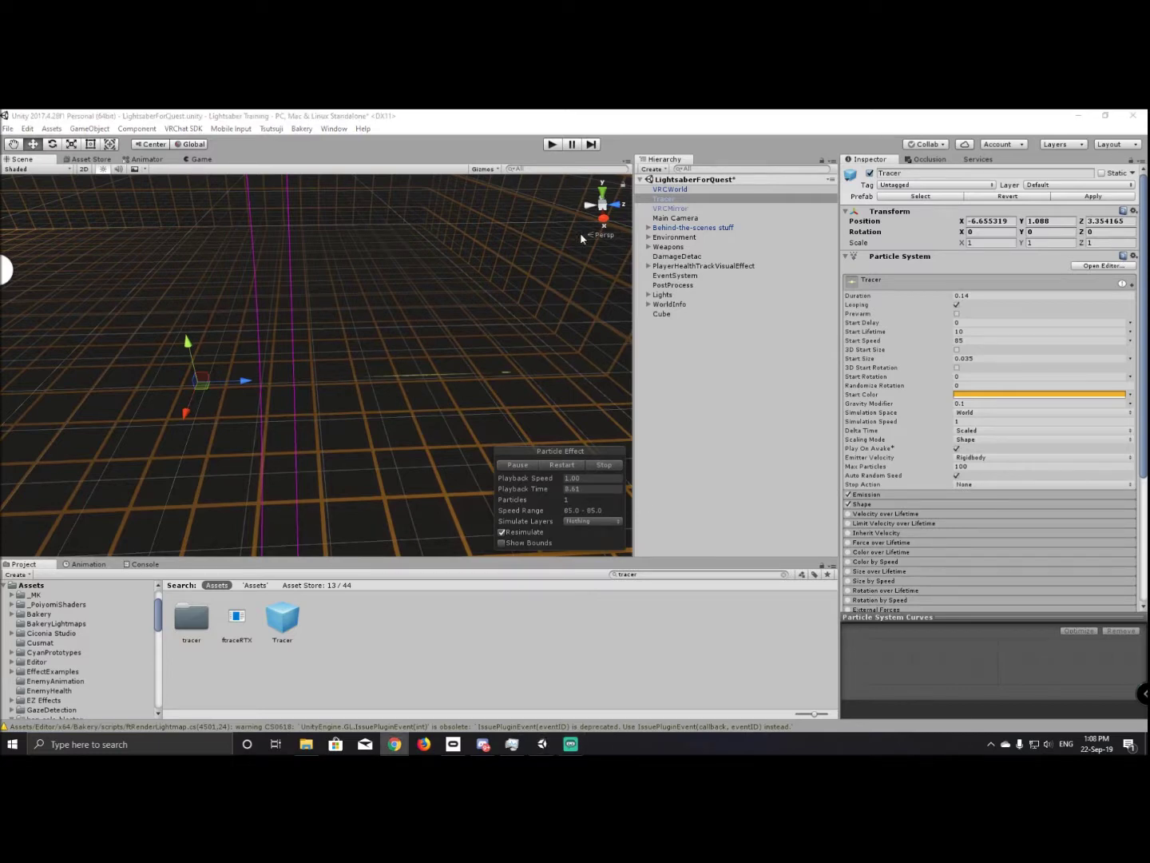
Examine Tracer's Collision module settings and compare the particles with collision disabled and enabled.
left_click(668, 200)
left_click_drag(495, 343, 439, 360, "alt")
scroll(1074, 442, "down", 5)
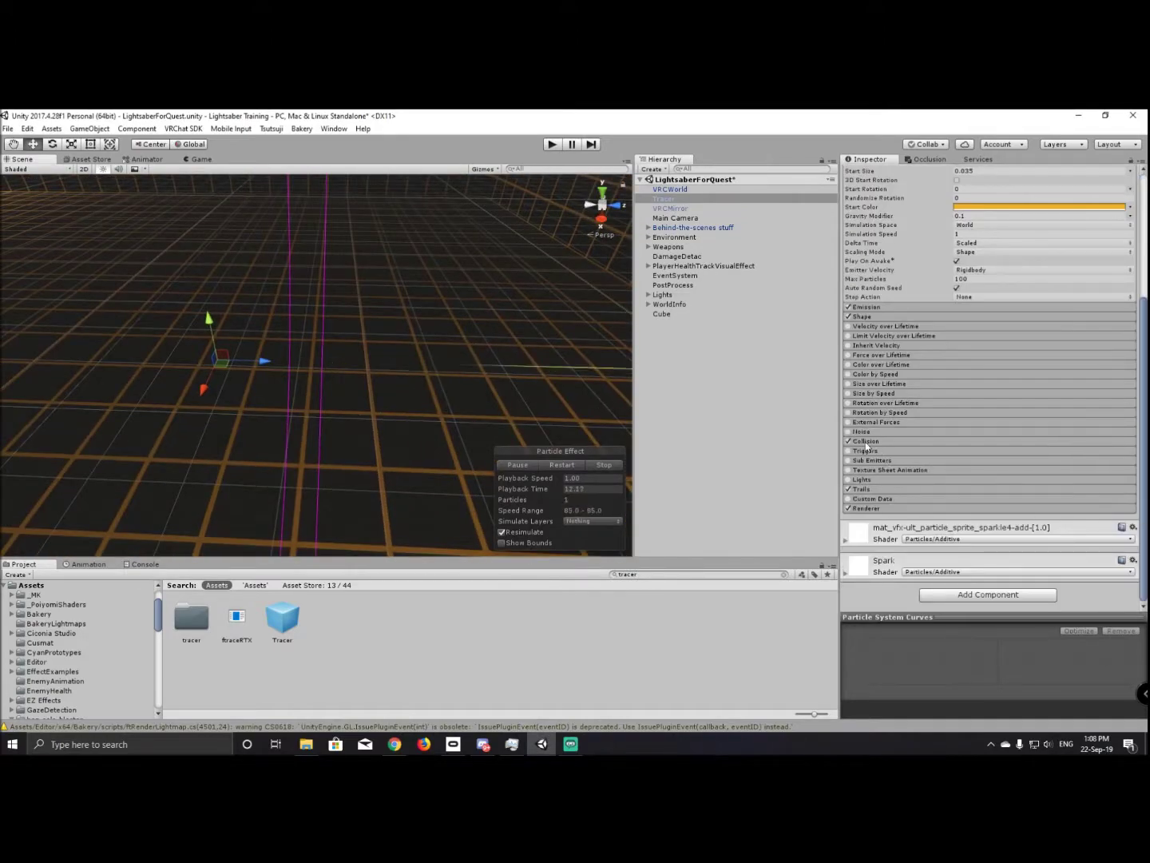
left_click(862, 440)
scroll(923, 424, "down", 3)
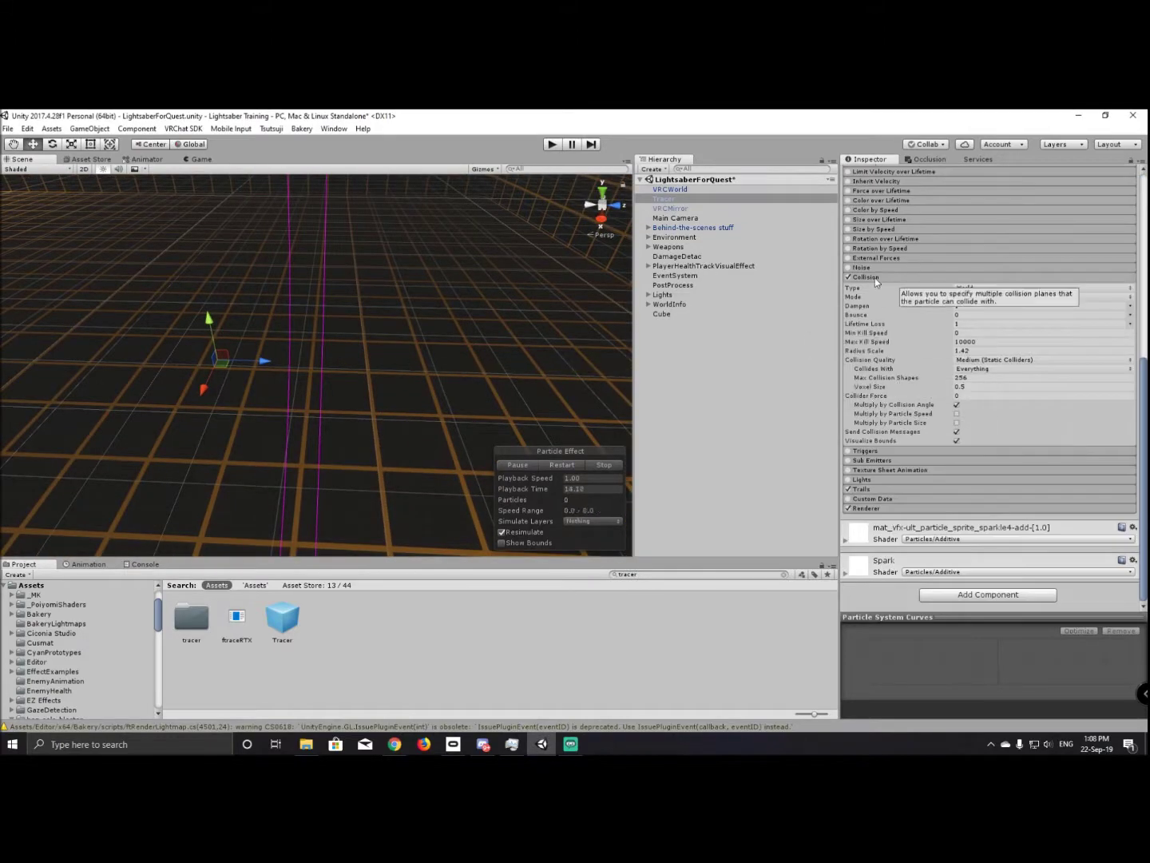
left_click(848, 278)
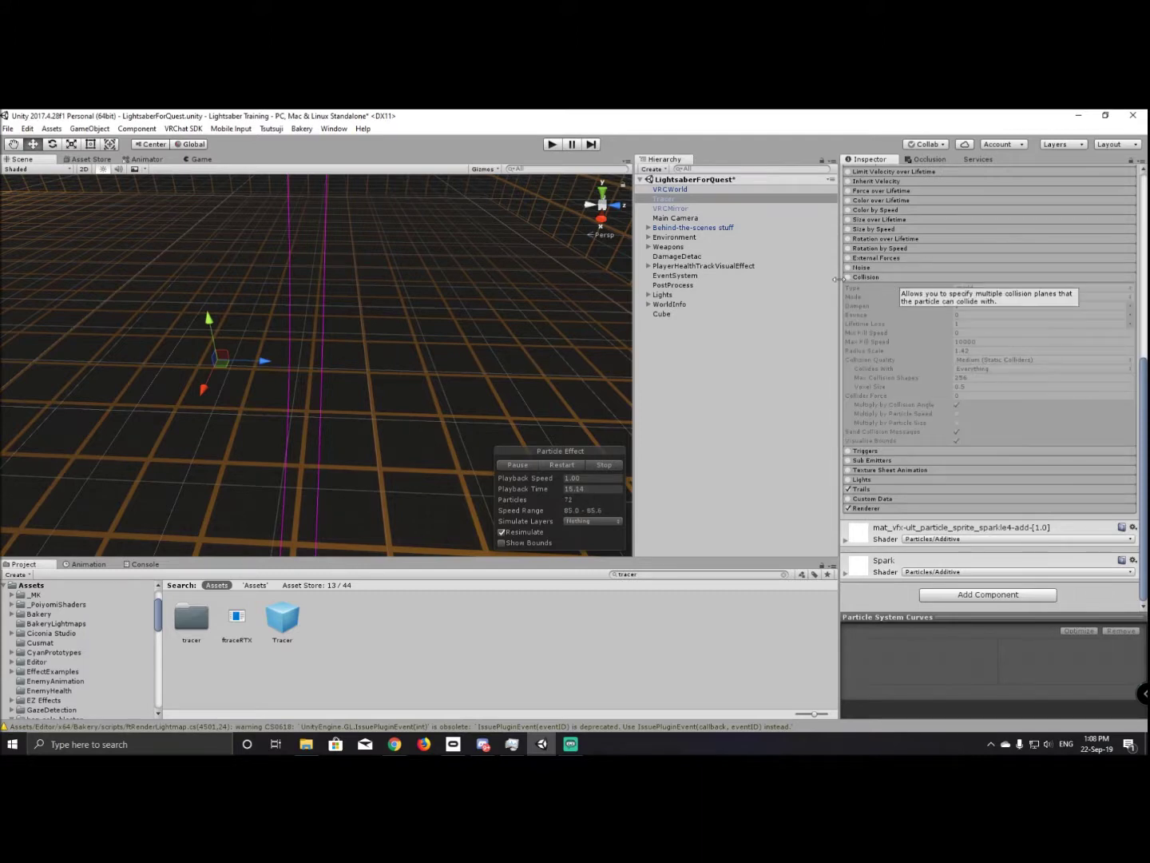
left_click(850, 277)
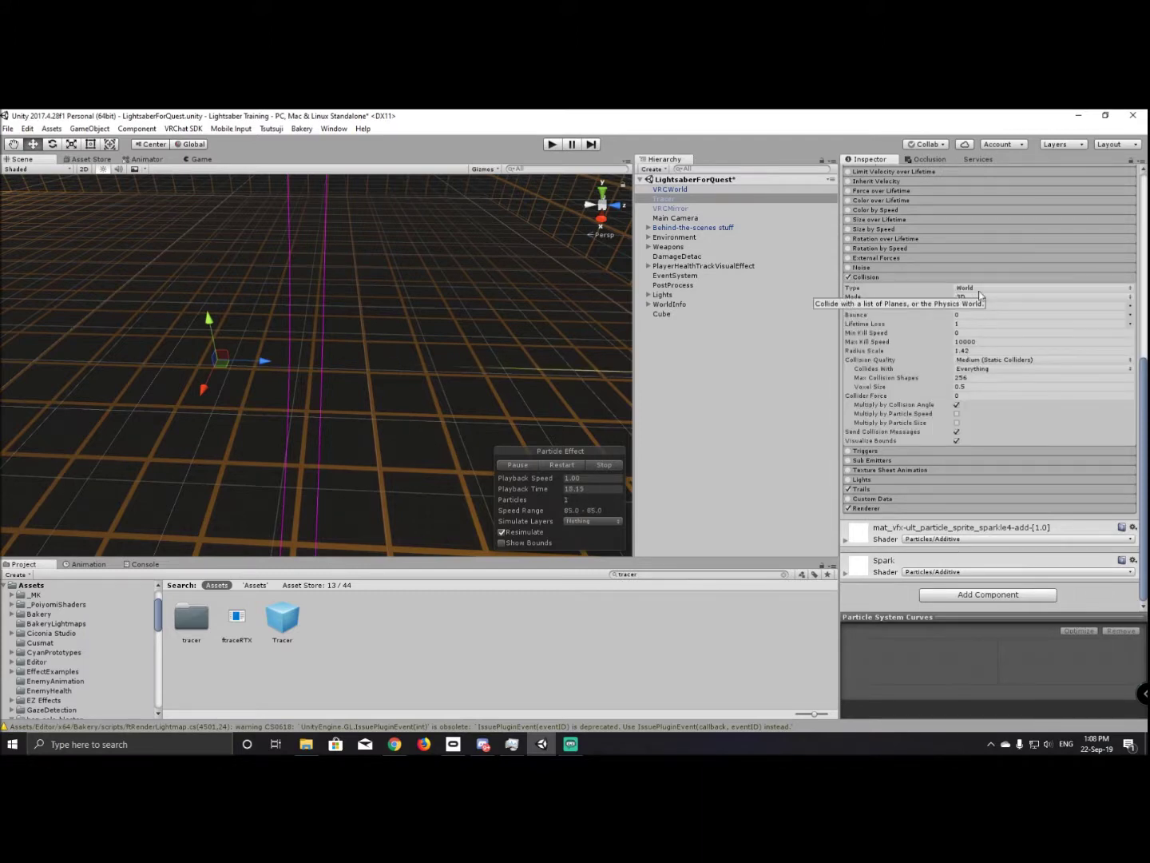
Restrict the layers Tracer's particles collide with to PlayerLocal only.
left_click(988, 369)
left_click(987, 381)
left_click(987, 369)
left_click(1022, 499)
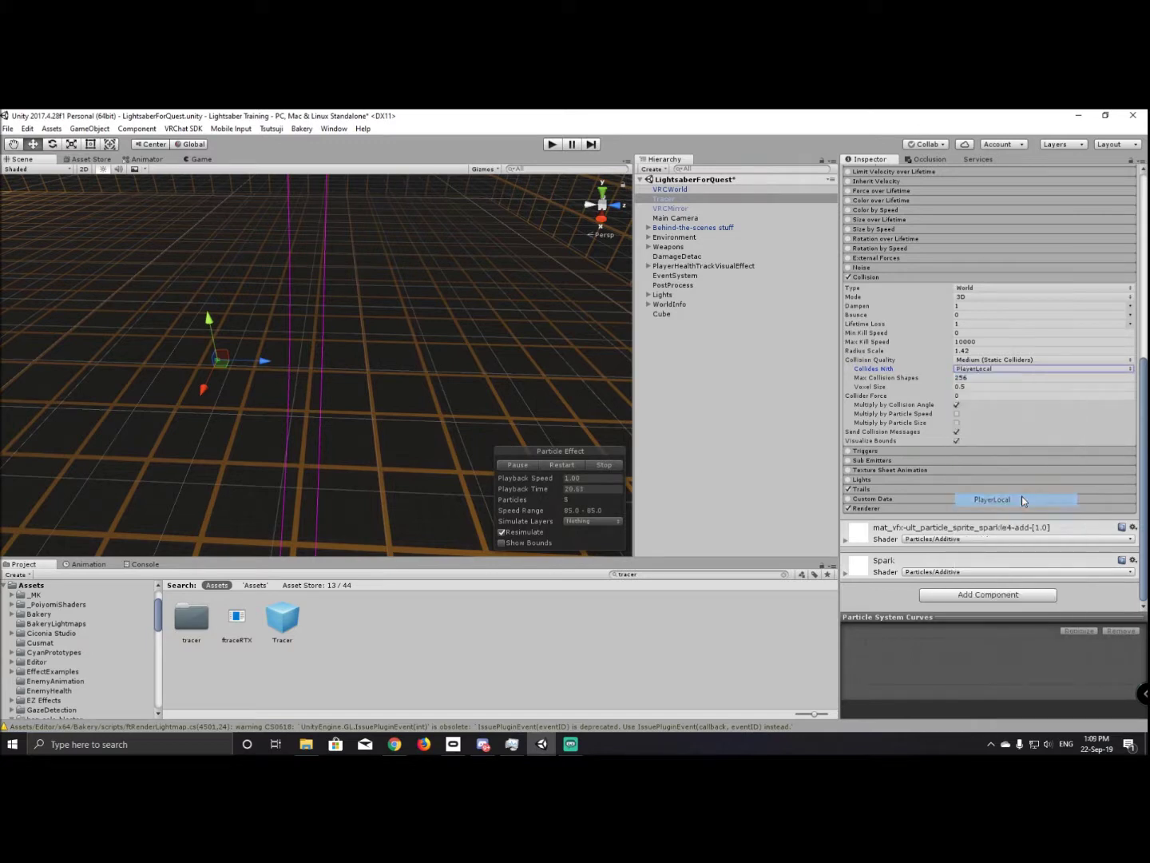
Add a VRC_Trigger component to Tracer and enable its Advanced Mode.
left_click(965, 597)
key("Down")
key("Down")
key("Down")
key("Down")
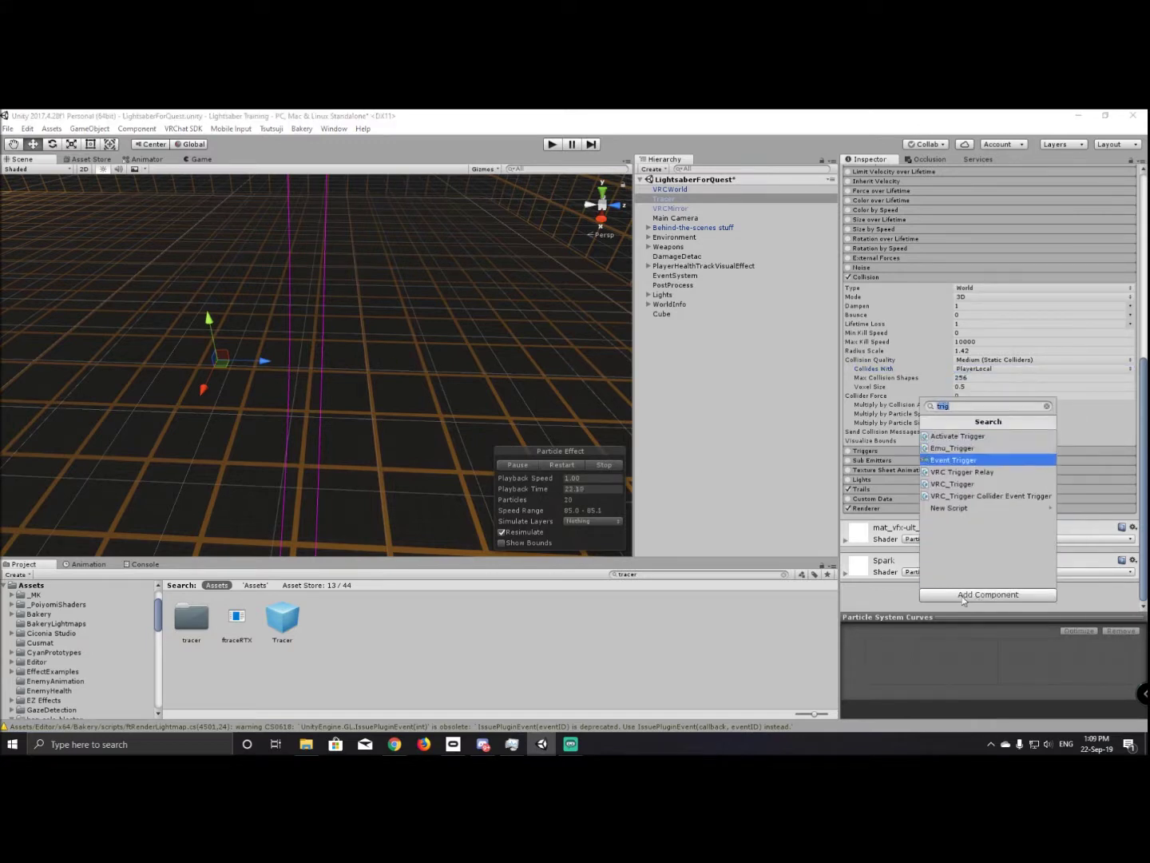
key("Return")
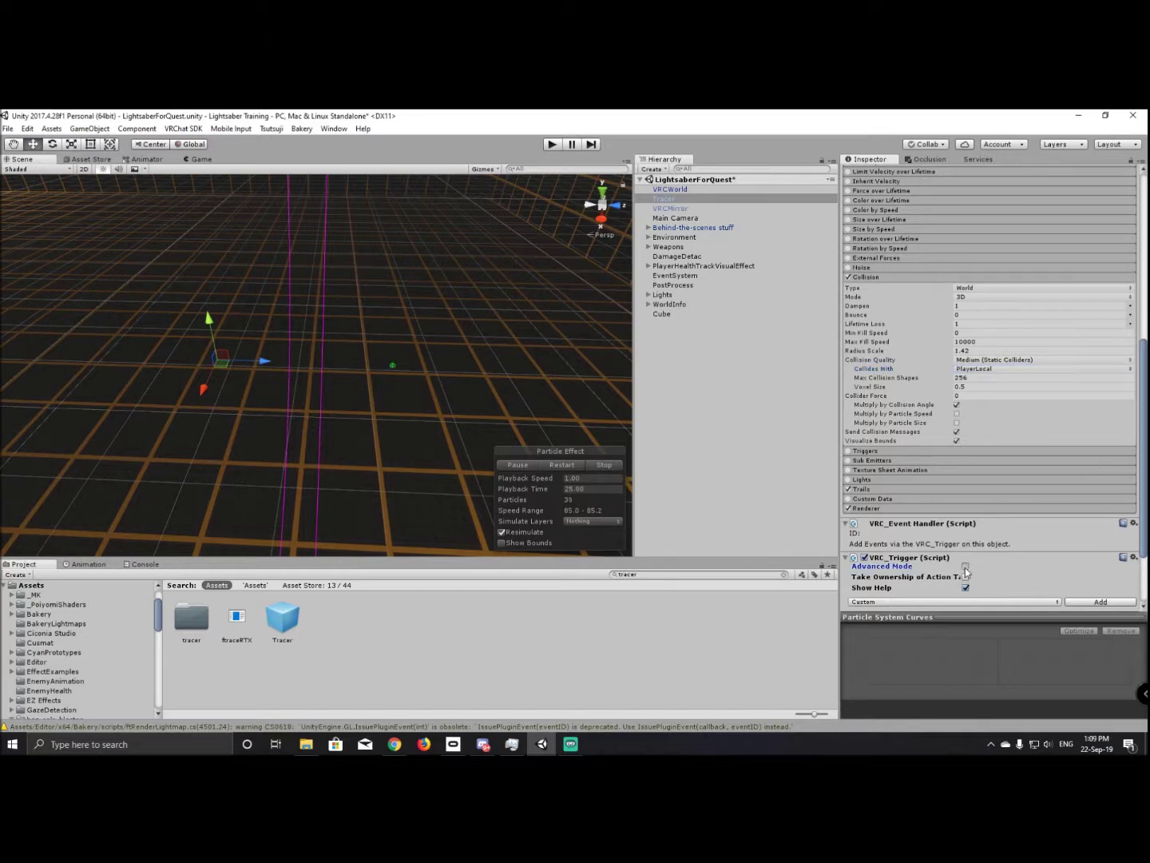
Add an OnParticleCollision trigger to Tracer's VRC_Trigger and set its broadcast type to Local.
left_click(996, 598)
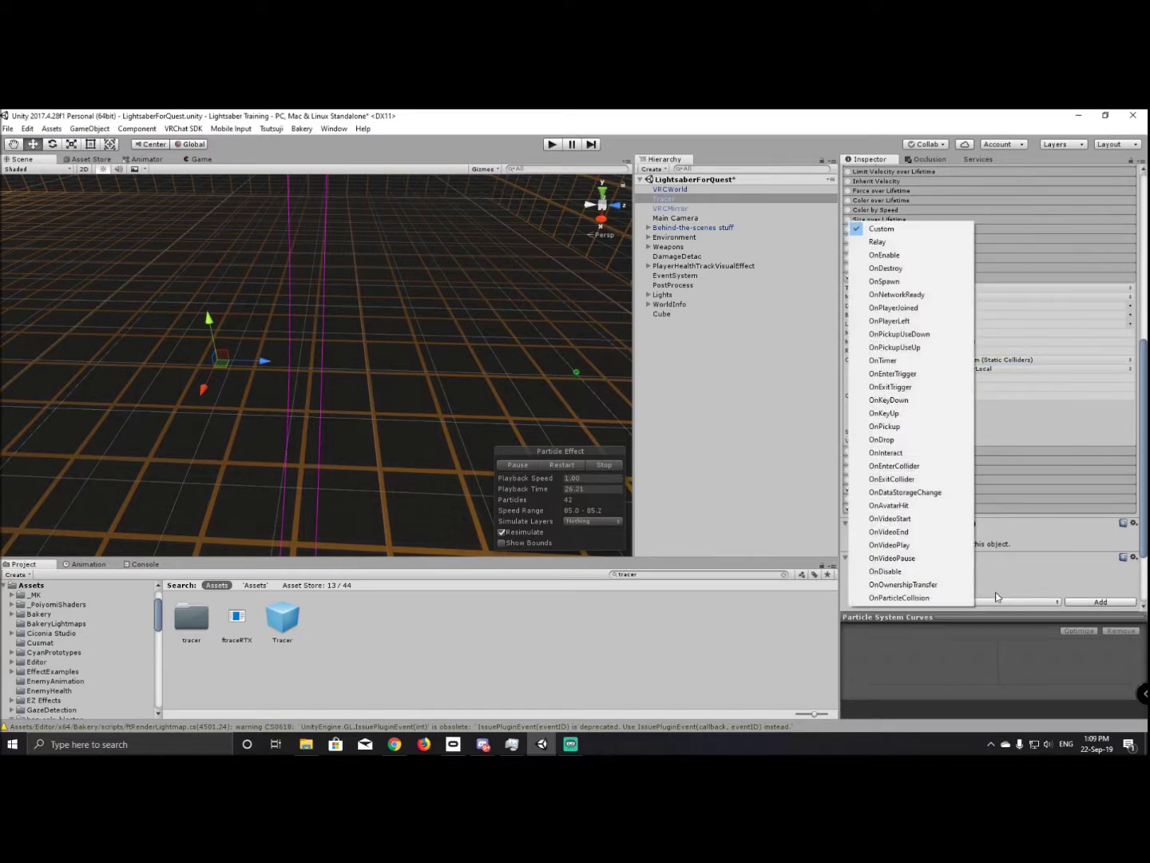
left_click(951, 598)
left_click(1100, 512)
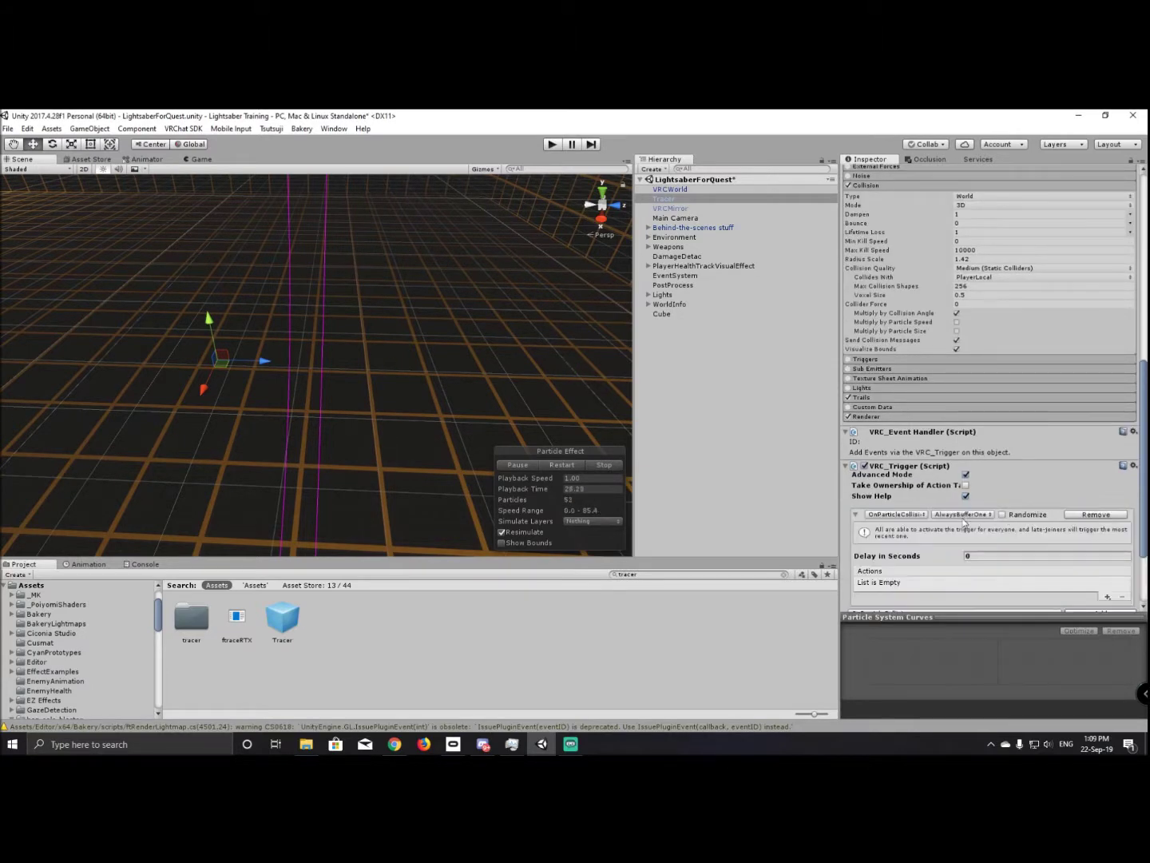
left_click(966, 517)
left_click(962, 545)
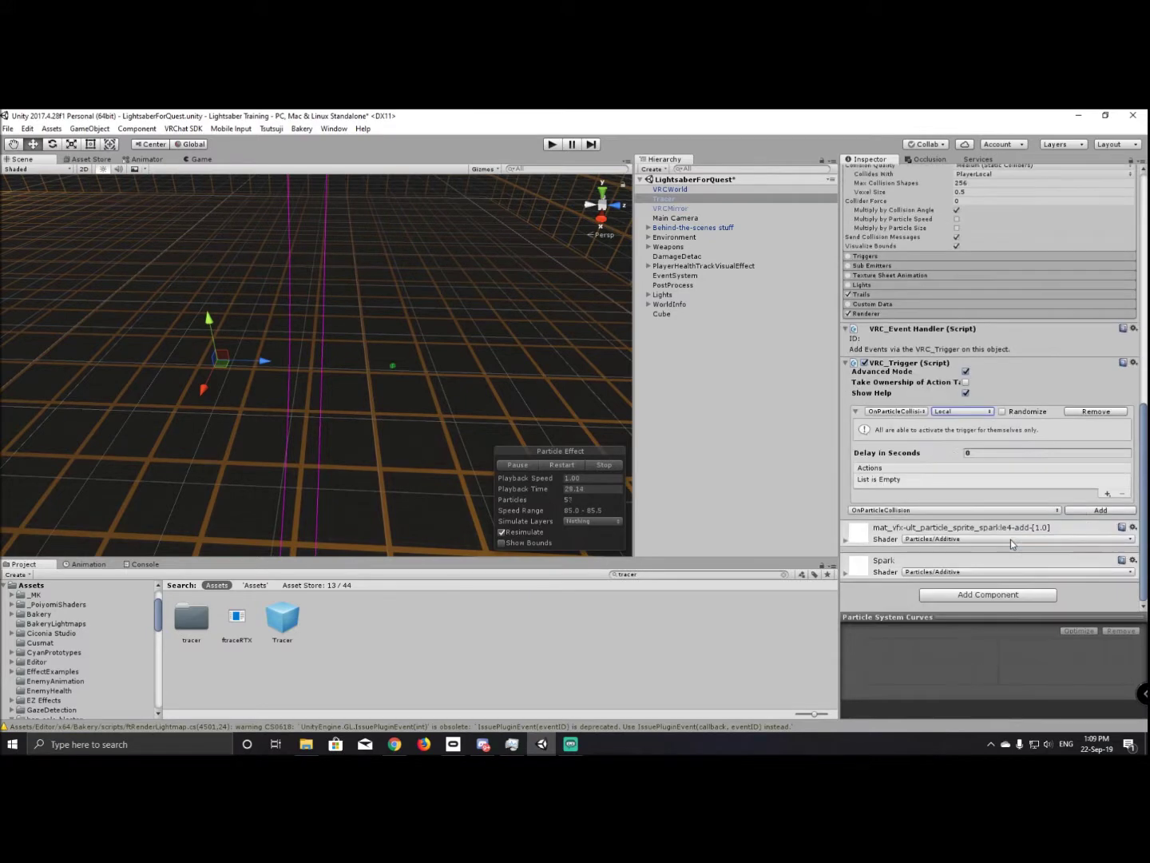
Add an AddDamage action with an empty receiver slot to the OnParticleCollision trigger and set its damage to 50.
left_click(1109, 493)
mouse_move(1074, 501)
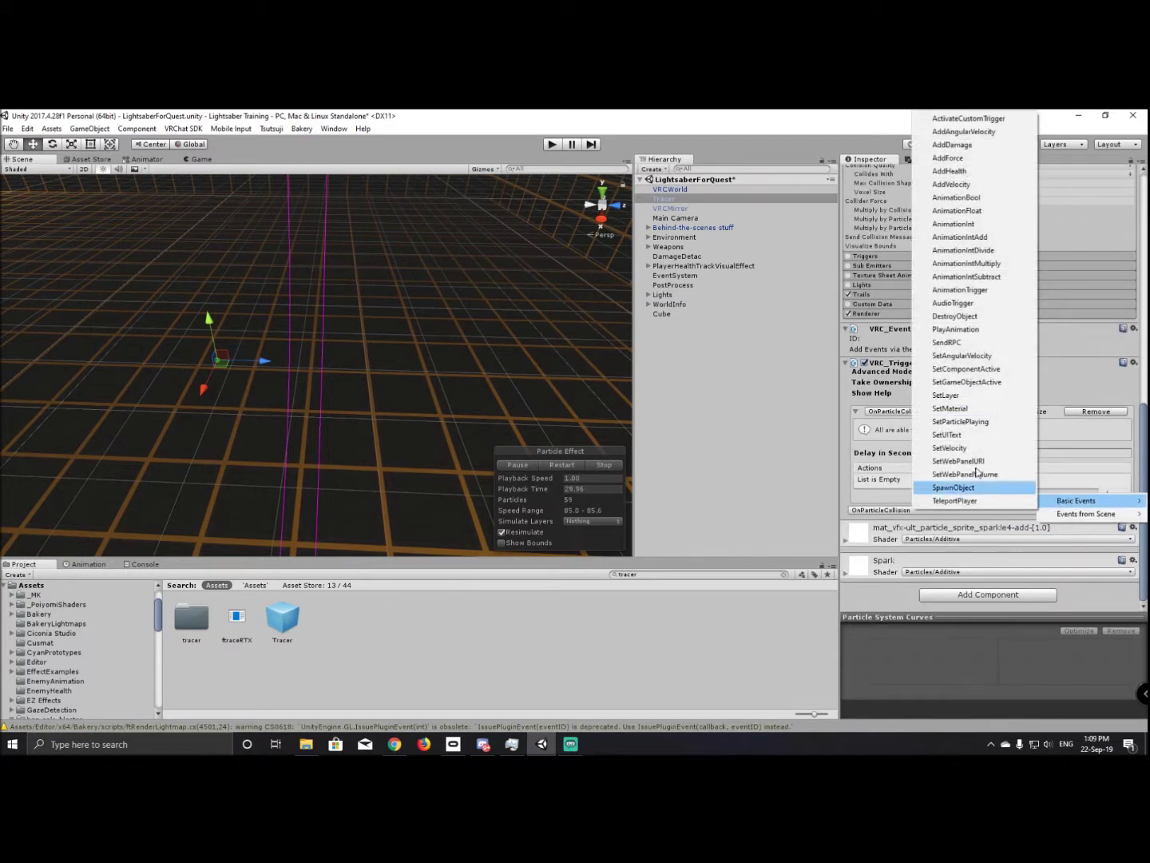
left_click(953, 145)
left_click(897, 479)
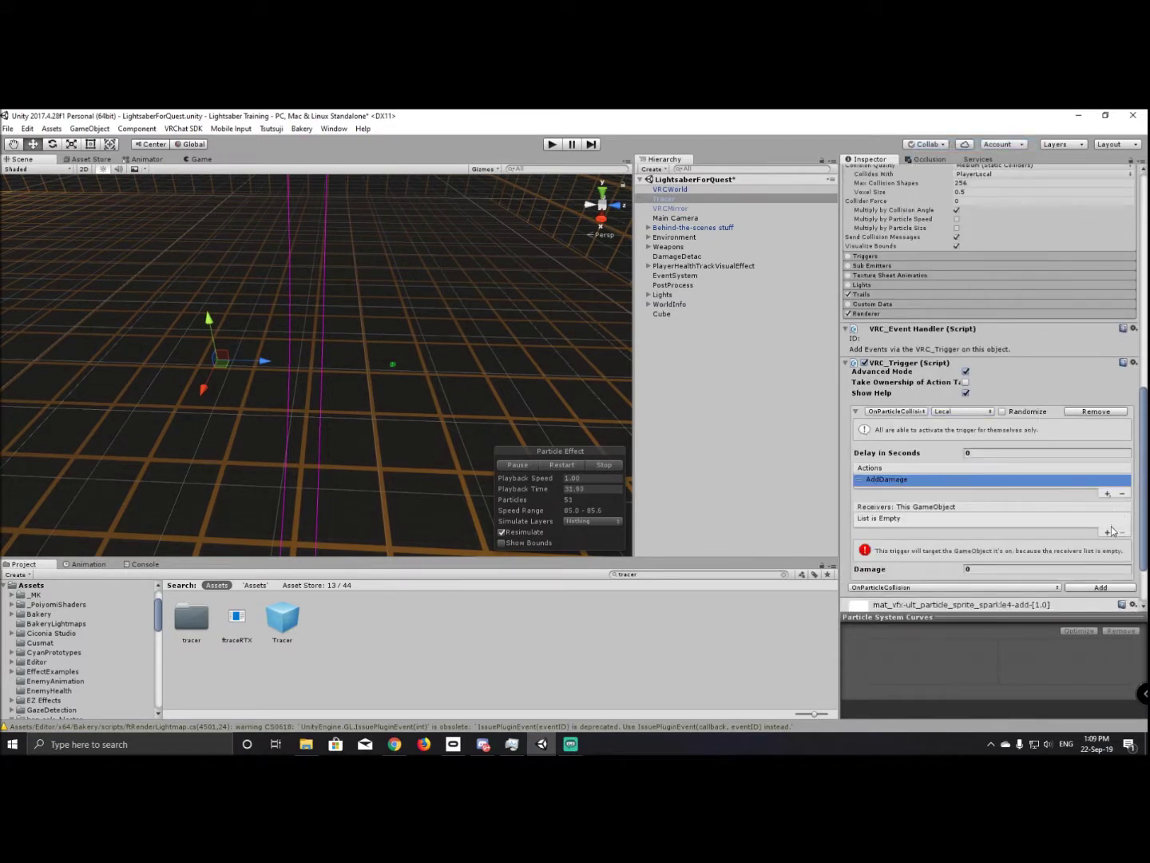
left_click(1108, 532)
left_click(1002, 542)
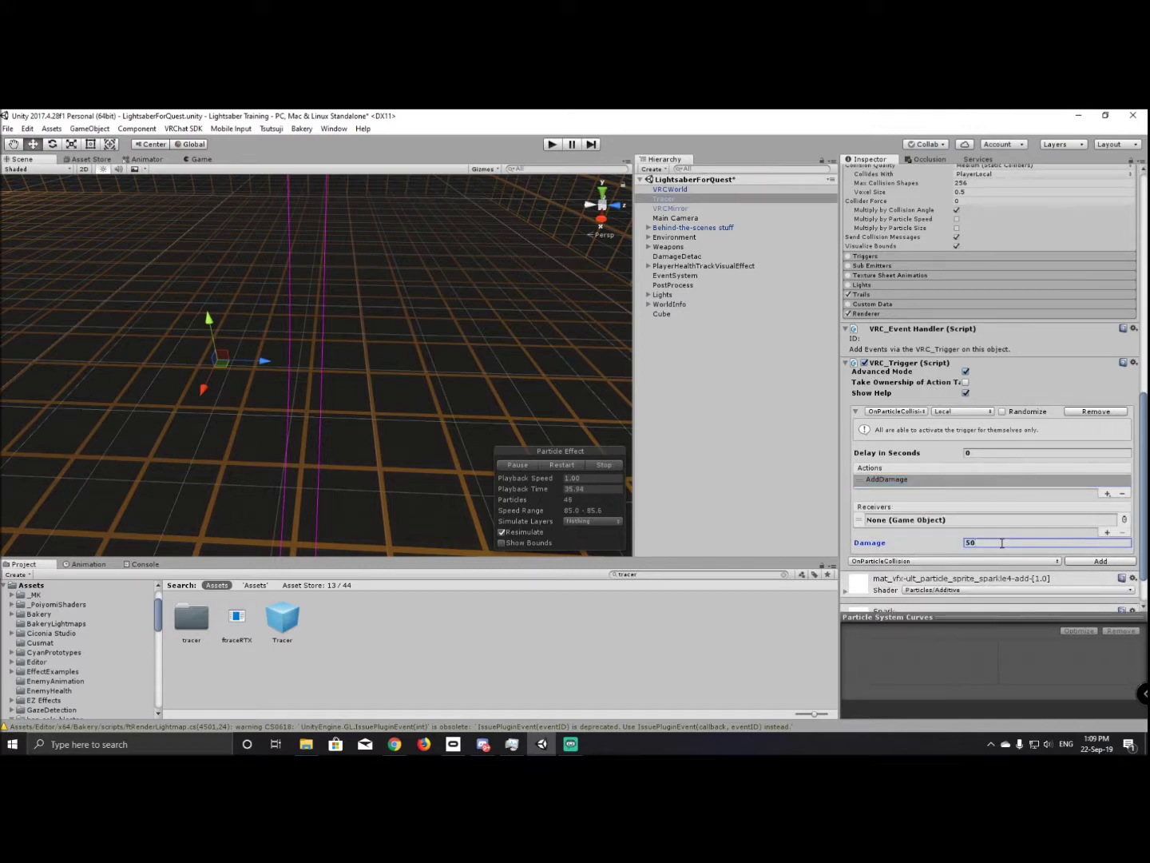
scroll(1020, 407, "up", 3)
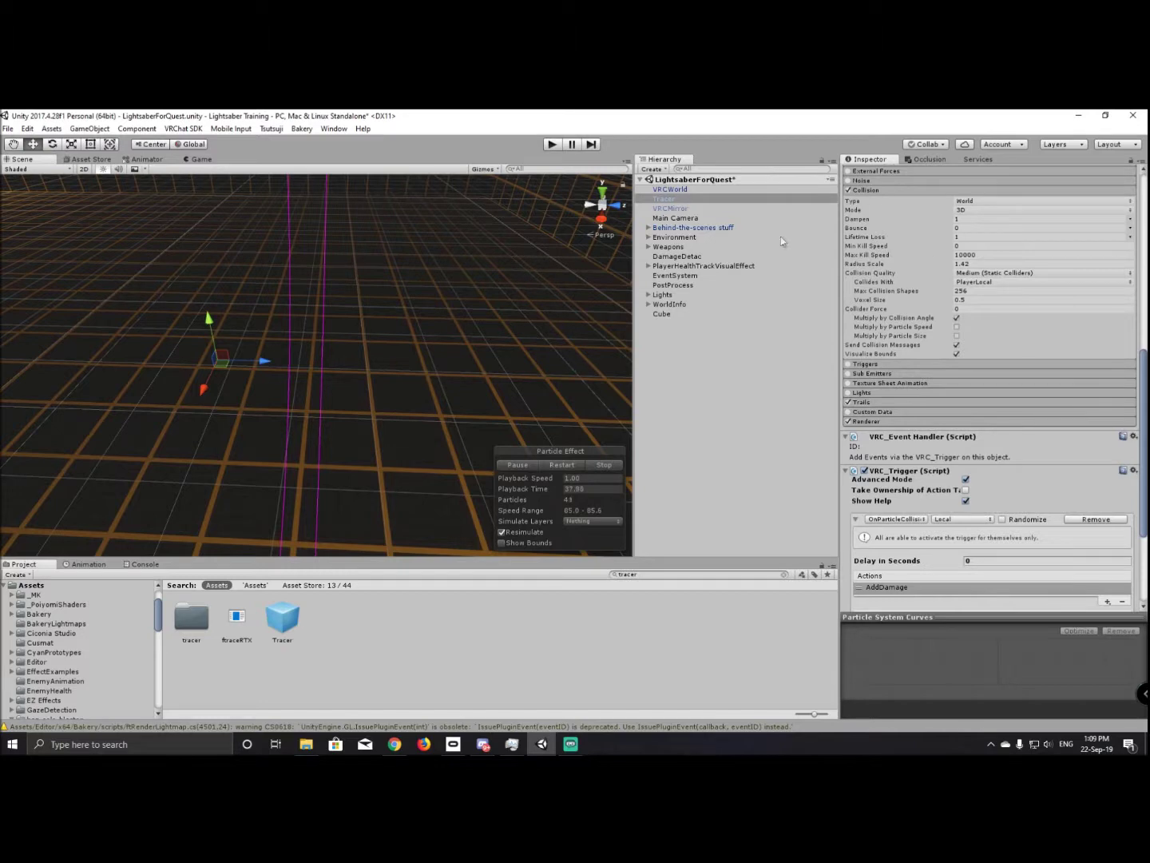
key("alt+Tab")
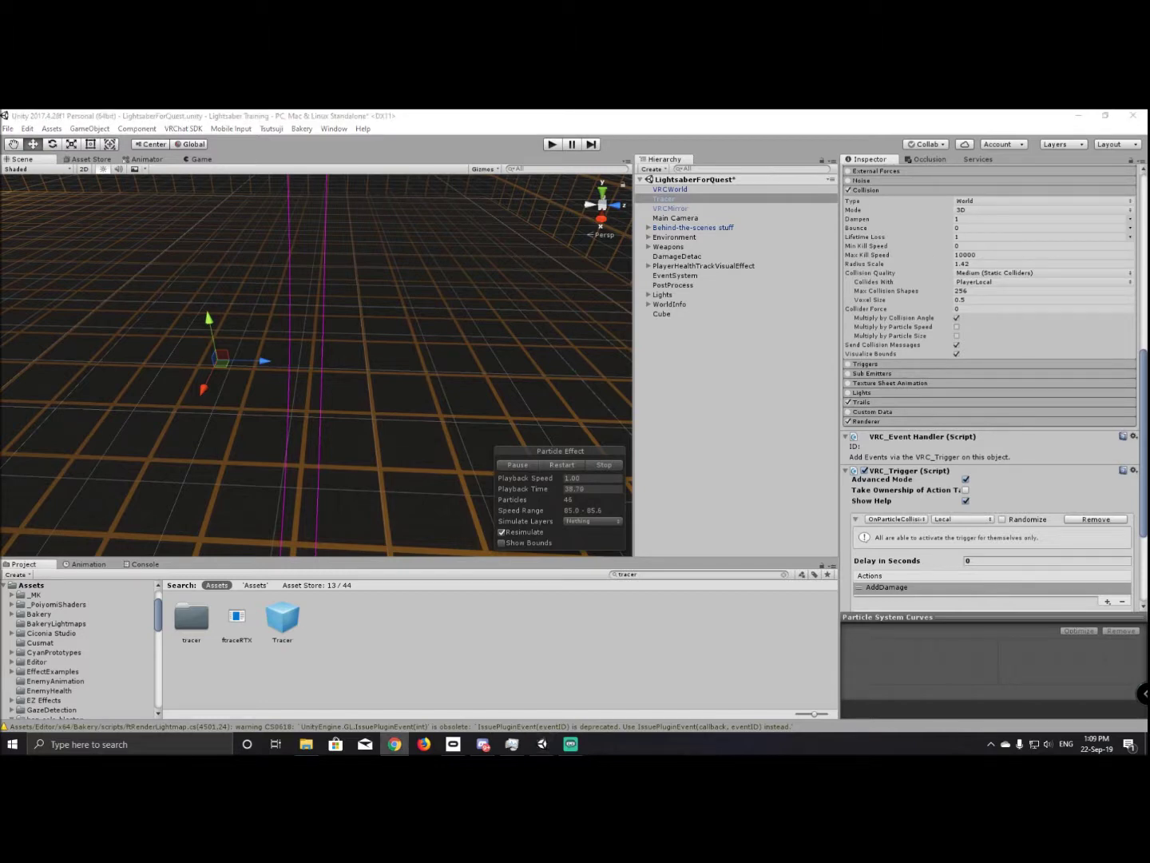
Set Tracer's particle collision quality to High with Send Collision Messages enabled.
key("alt+Tab")
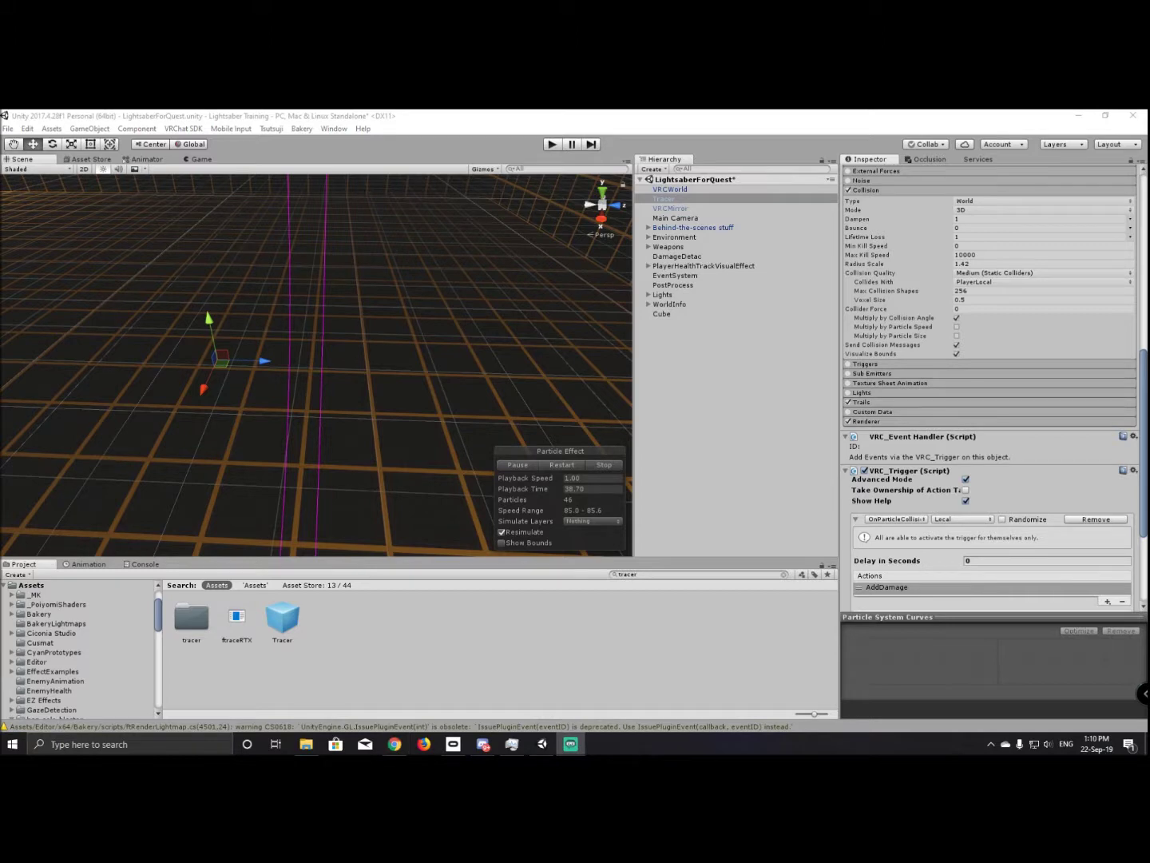
key("alt+Tab")
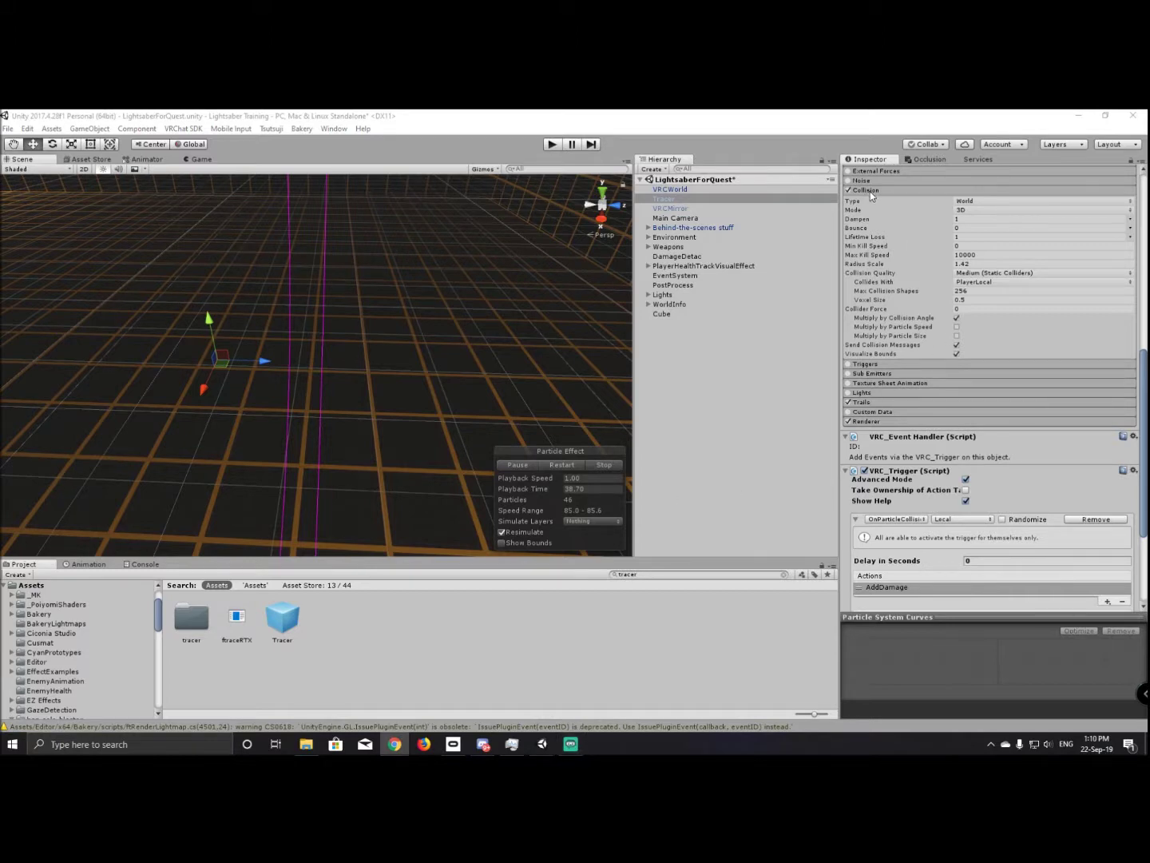
left_click(954, 347)
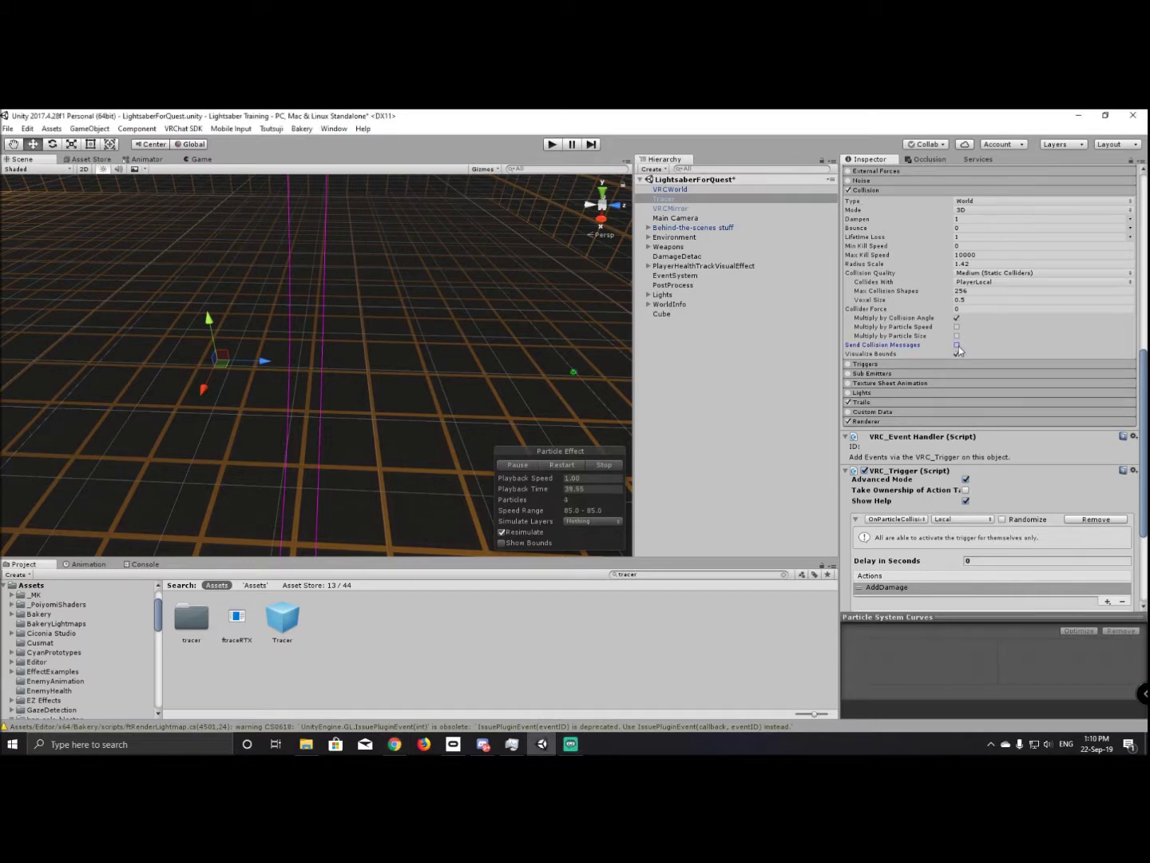
left_click(956, 353)
left_click(1009, 272)
left_click(1015, 286)
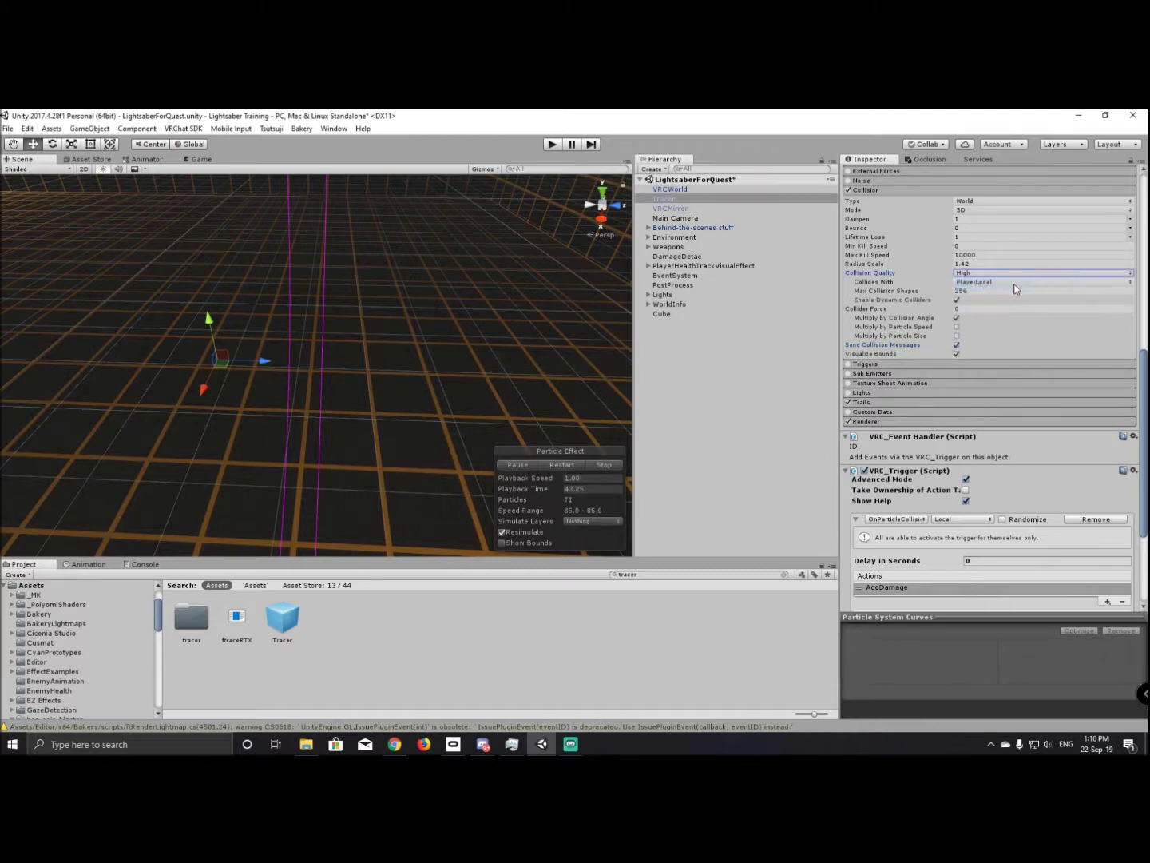
key("alt+Tab")
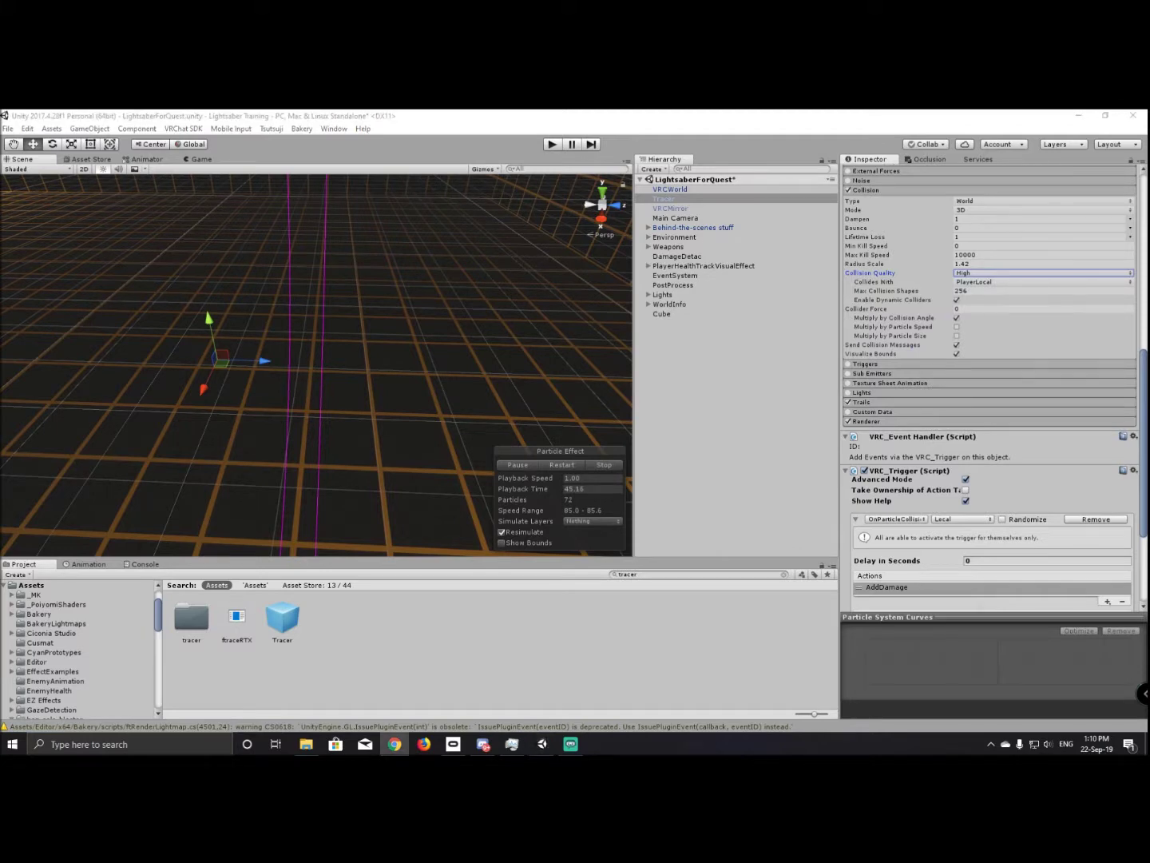
Build the world and launch it as an offline test in the VRChat client.
left_click(196, 129)
left_click(201, 158)
left_click(794, 520)
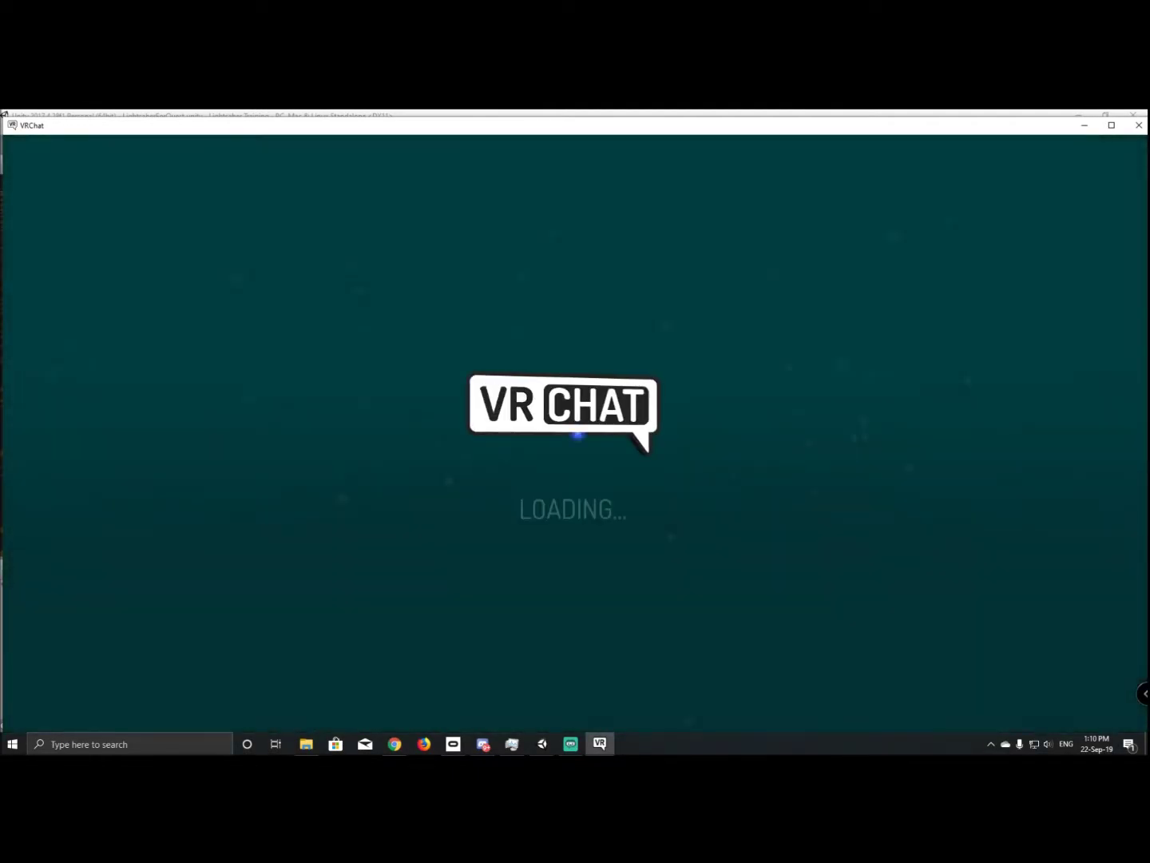
key("alt+Tab")
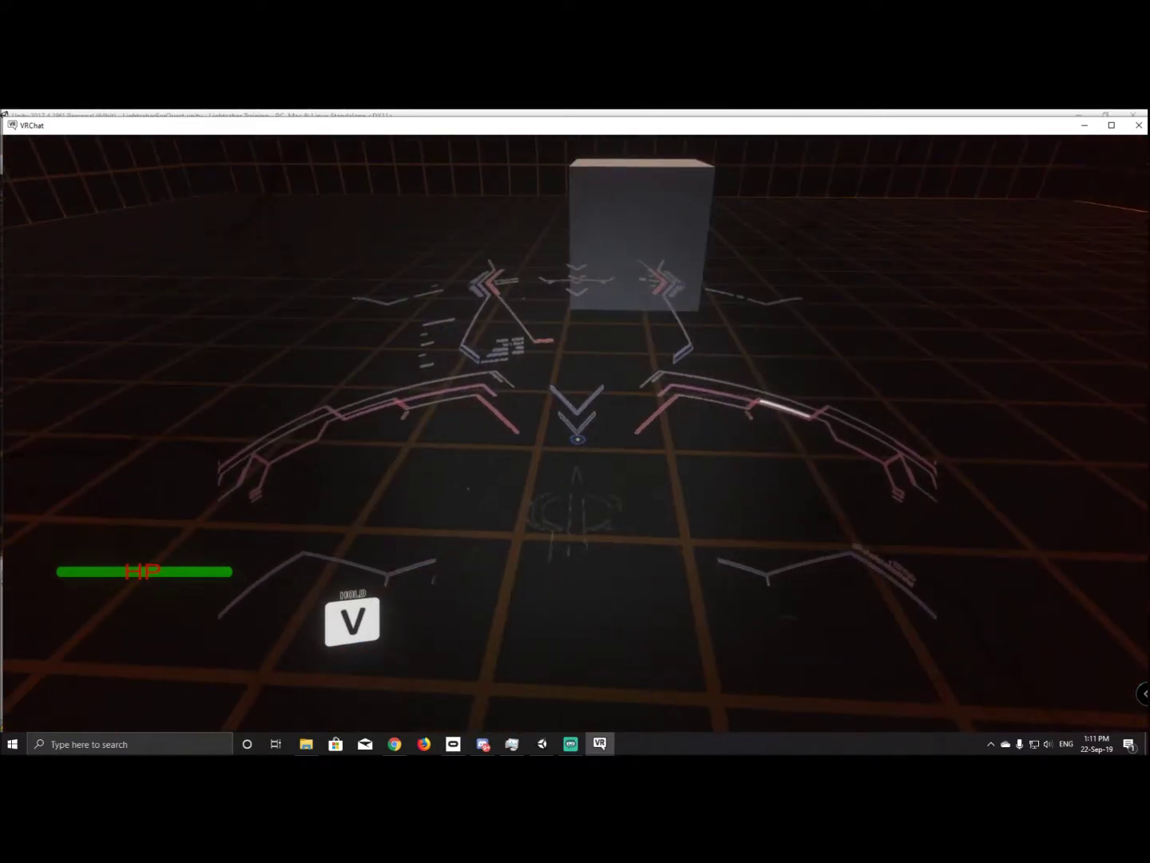
Open the settings in the running VRChat test and close the client to return to Unity.
key("Escape")
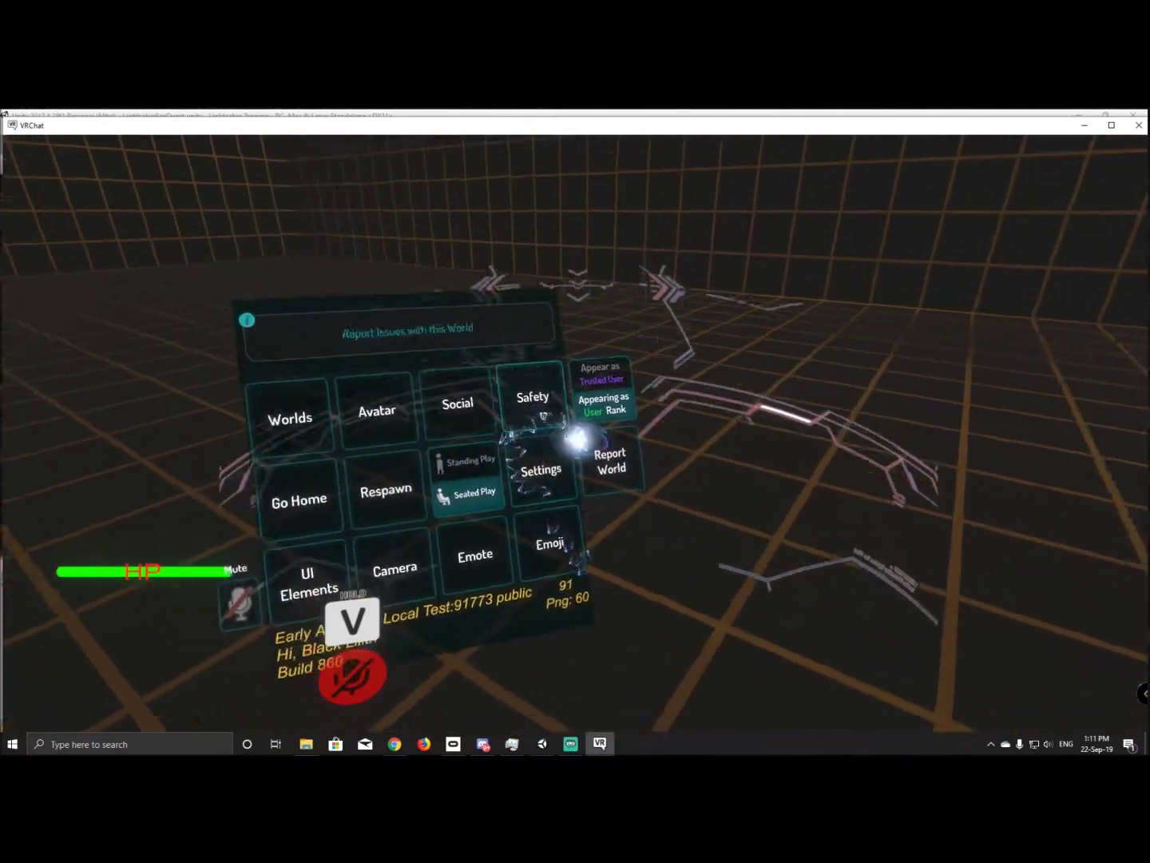
left_click(576, 438)
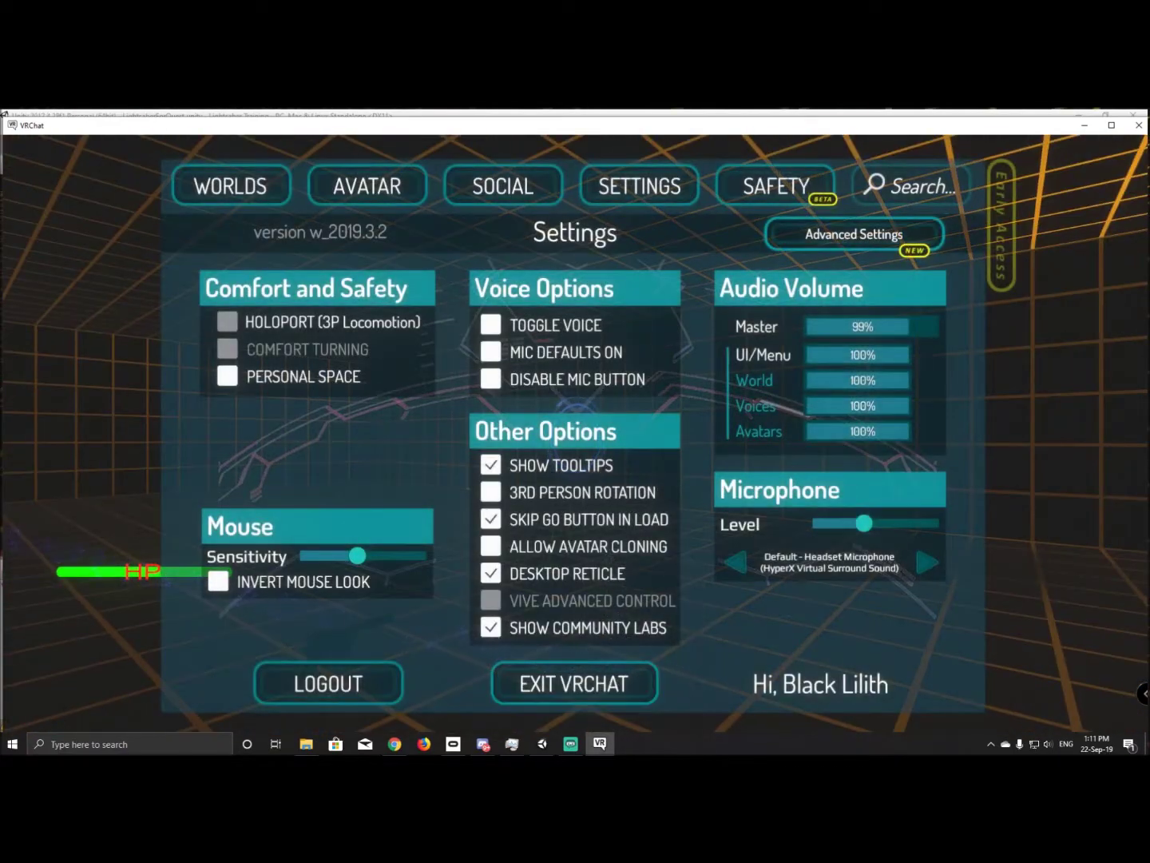
key("alt+Tab")
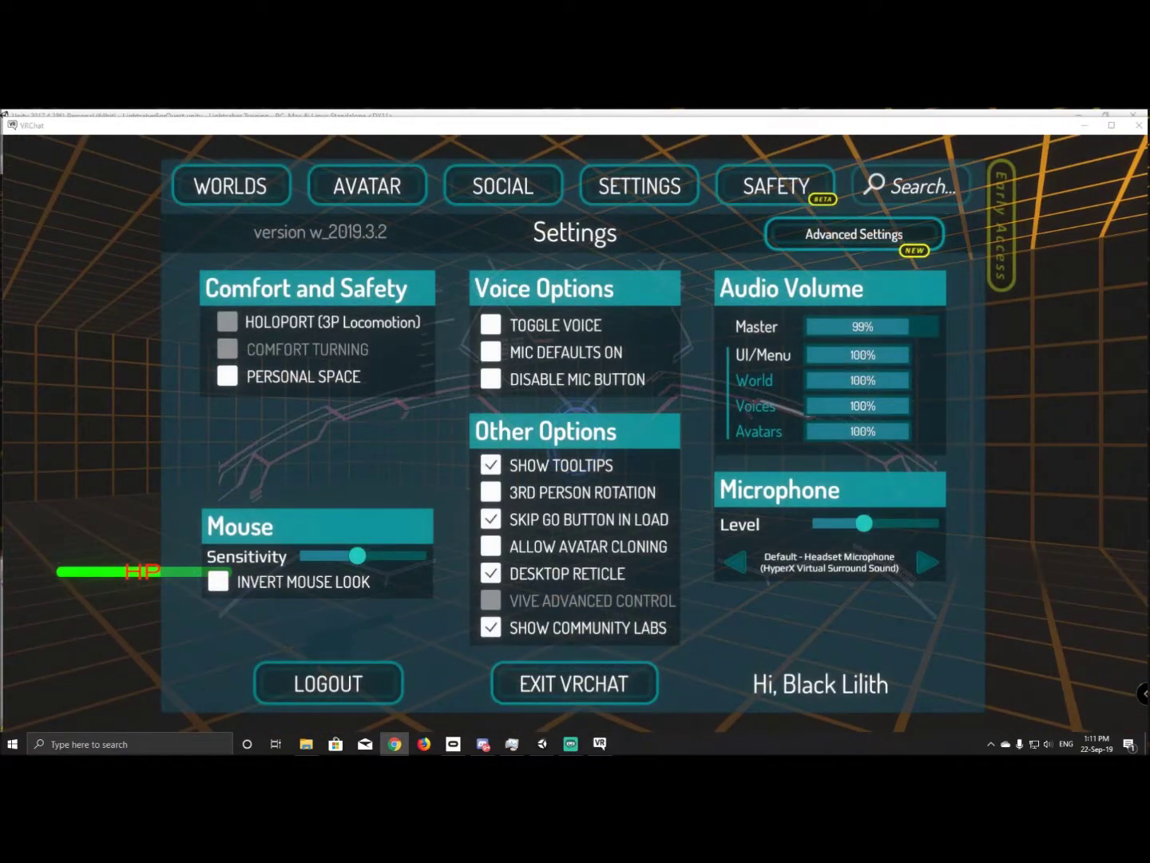
key("alt+F4")
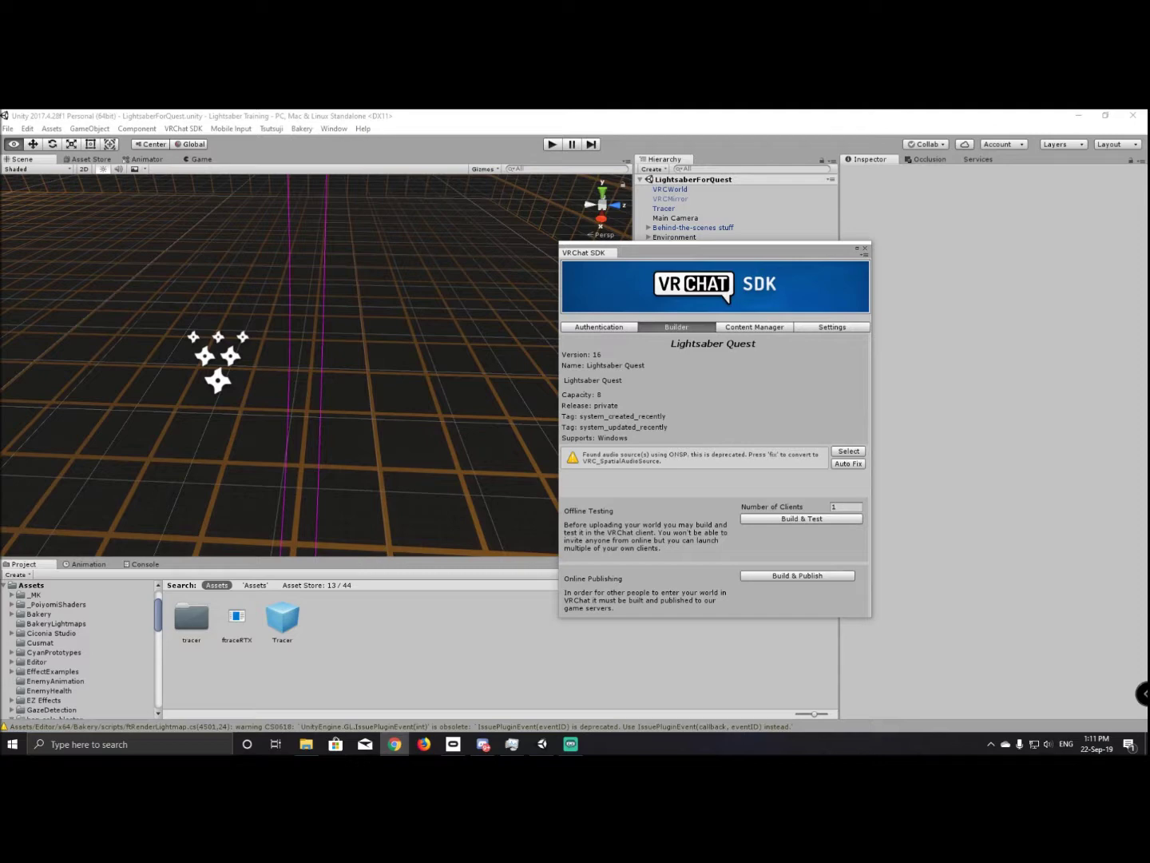
Close the VRChat SDK window and restart Tracer's particle preview in the scene.
left_click_drag(221, 347, 348, 378, "alt")
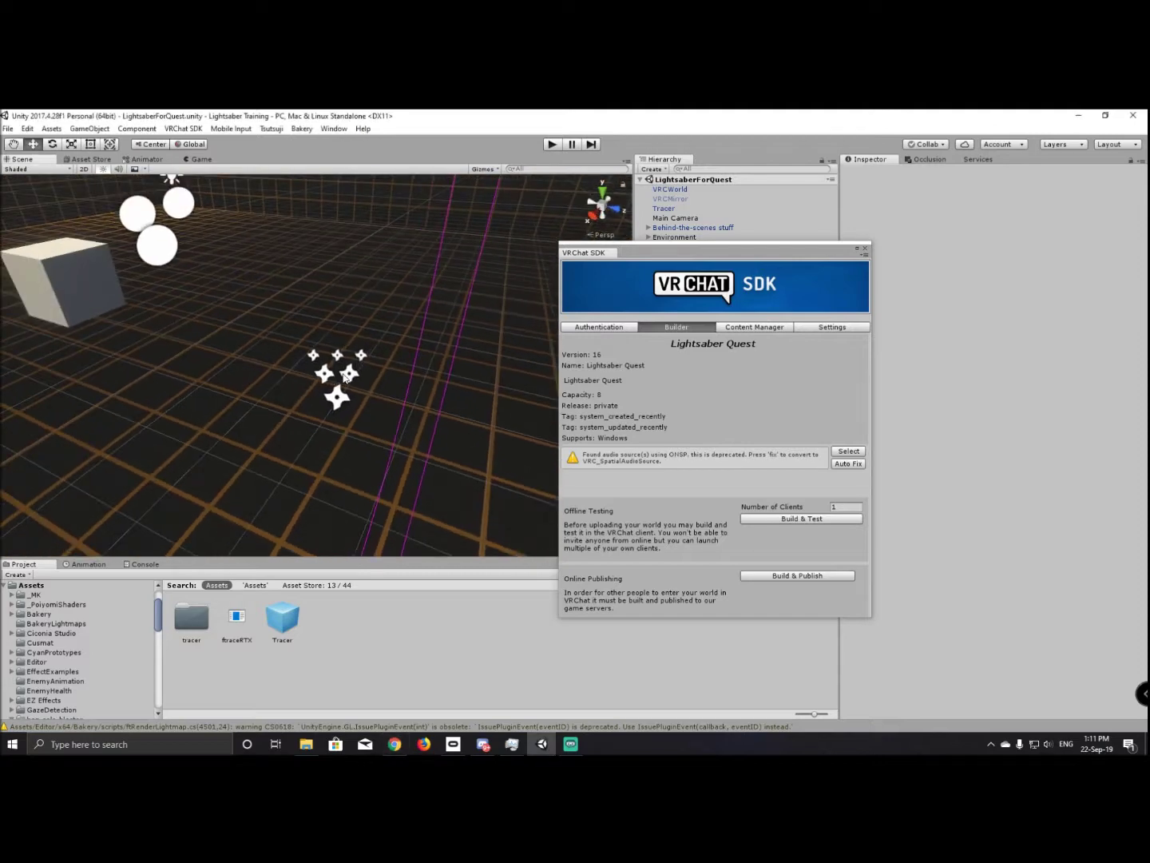
left_click(348, 377)
left_click(866, 247)
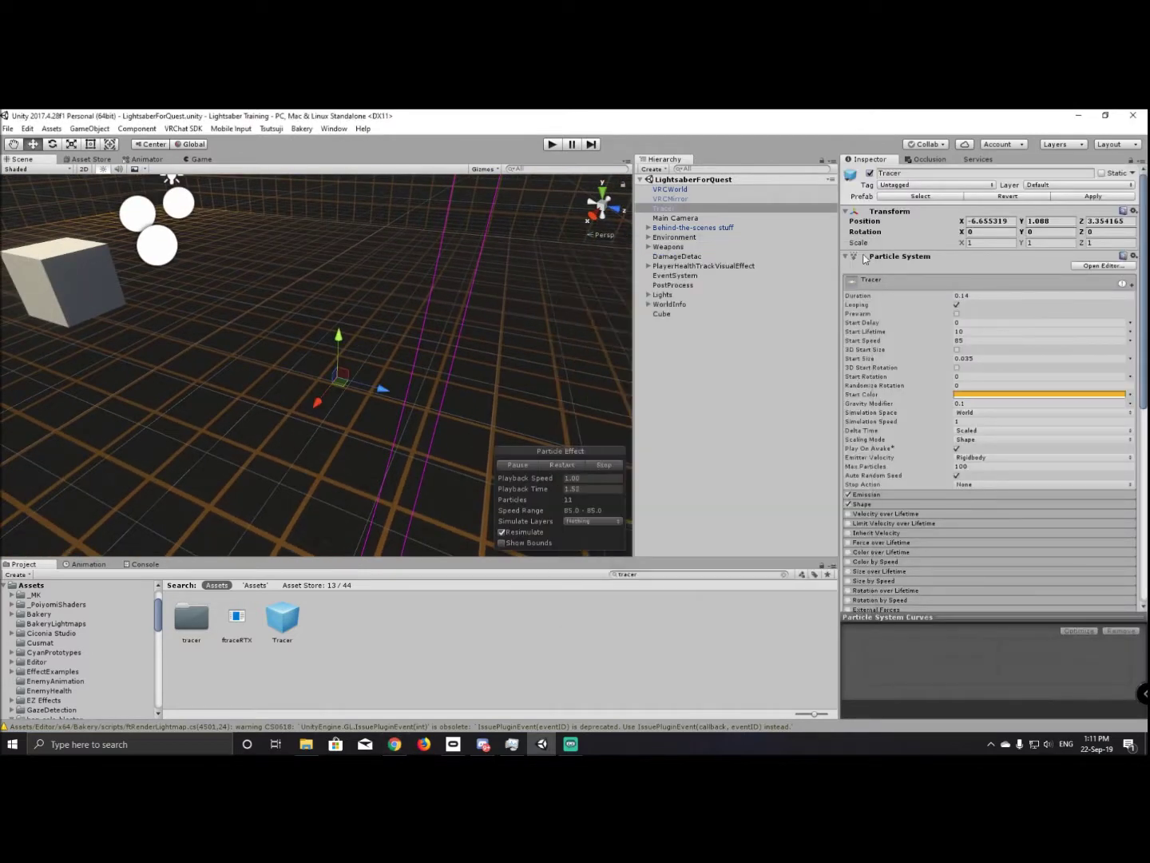
left_click_drag(511, 381, 568, 457, "alt")
left_click(568, 466)
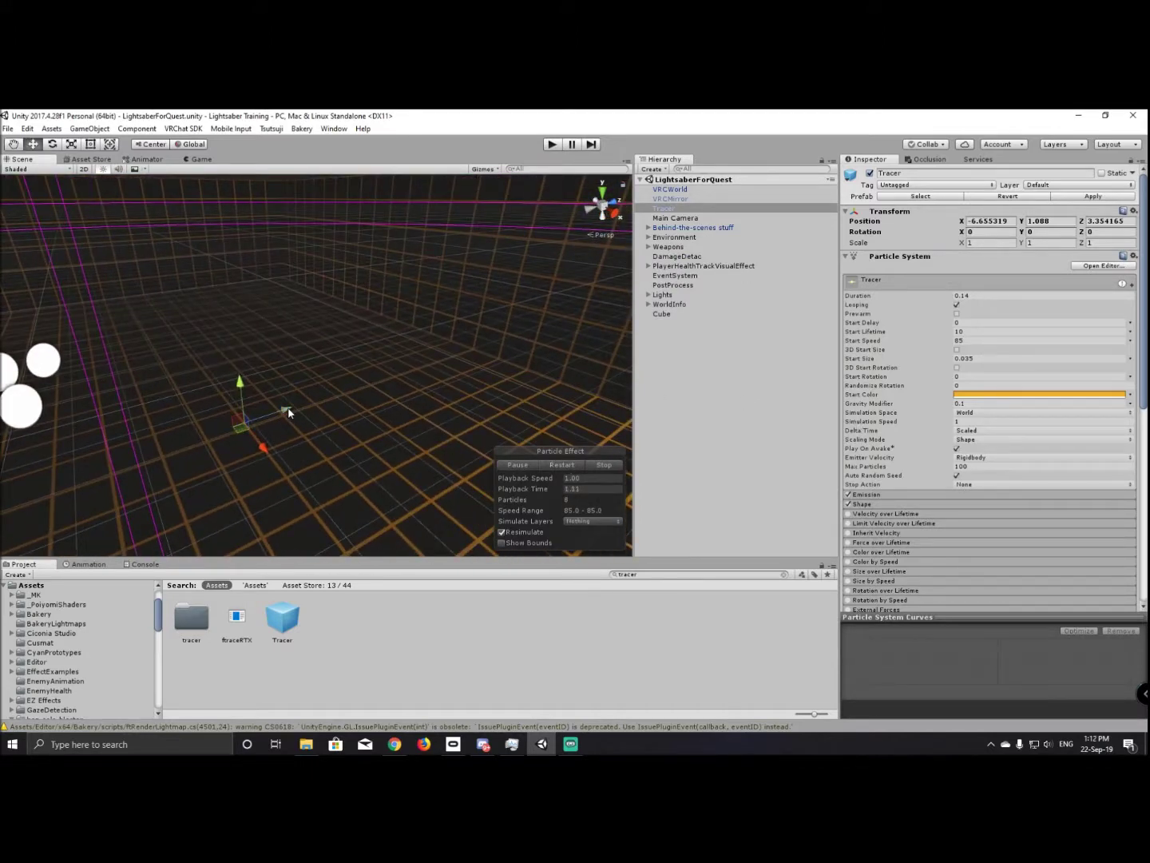
Move Tracer to about Y 1.195 and Z 1.39, and set its particle start size to 1.
left_click_drag(289, 412, 228, 429)
left_click(981, 357)
type("1")
left_click_drag(181, 404, 177, 396)
left_click_drag(451, 387, 510, 366, "alt")
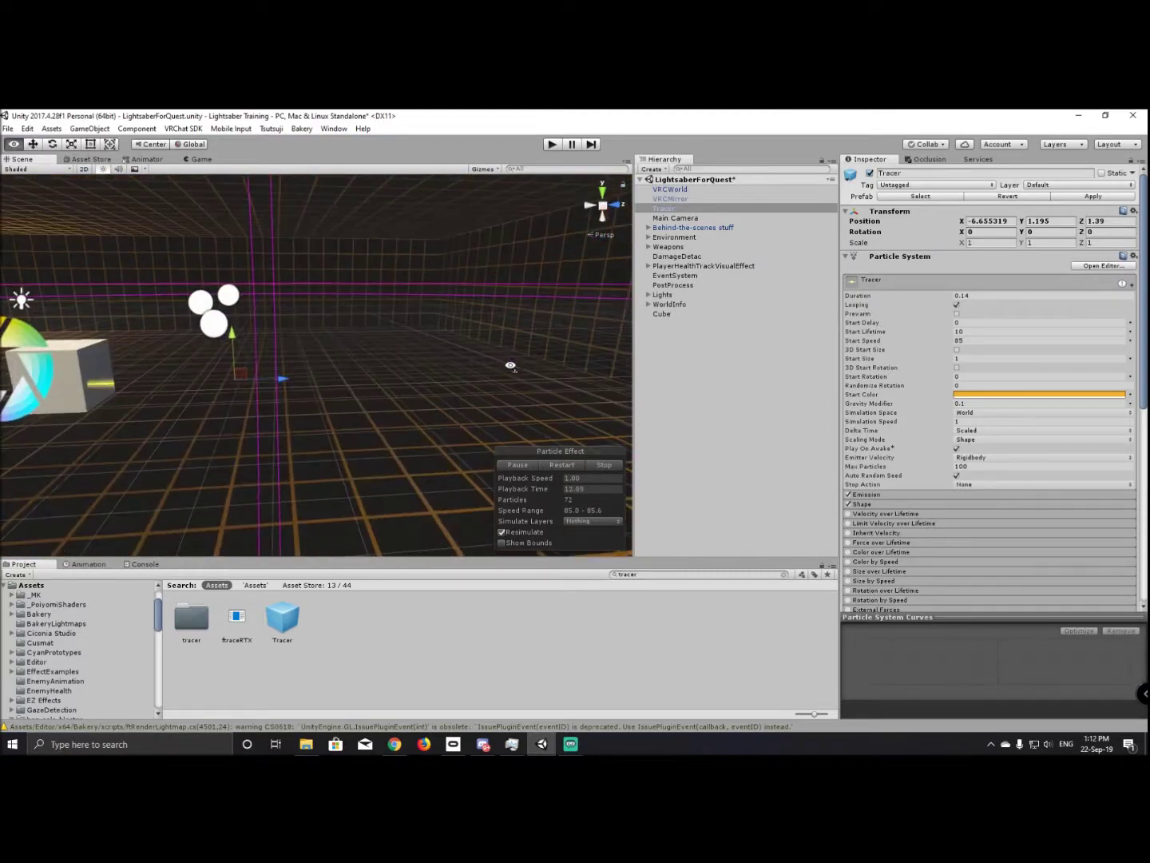
Stop Tracer's particle preview and turn off Looping in its particle system.
left_click(604, 464)
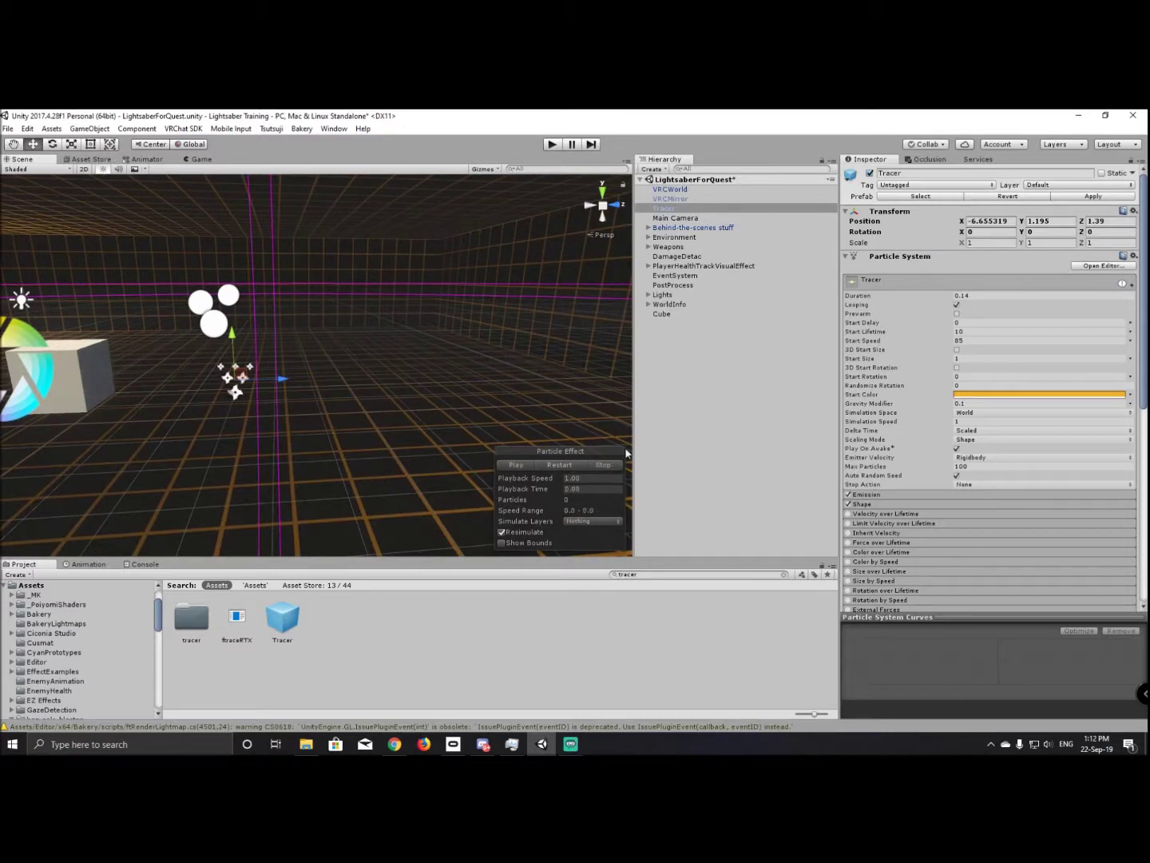
left_click(957, 306)
key("alt+Tab")
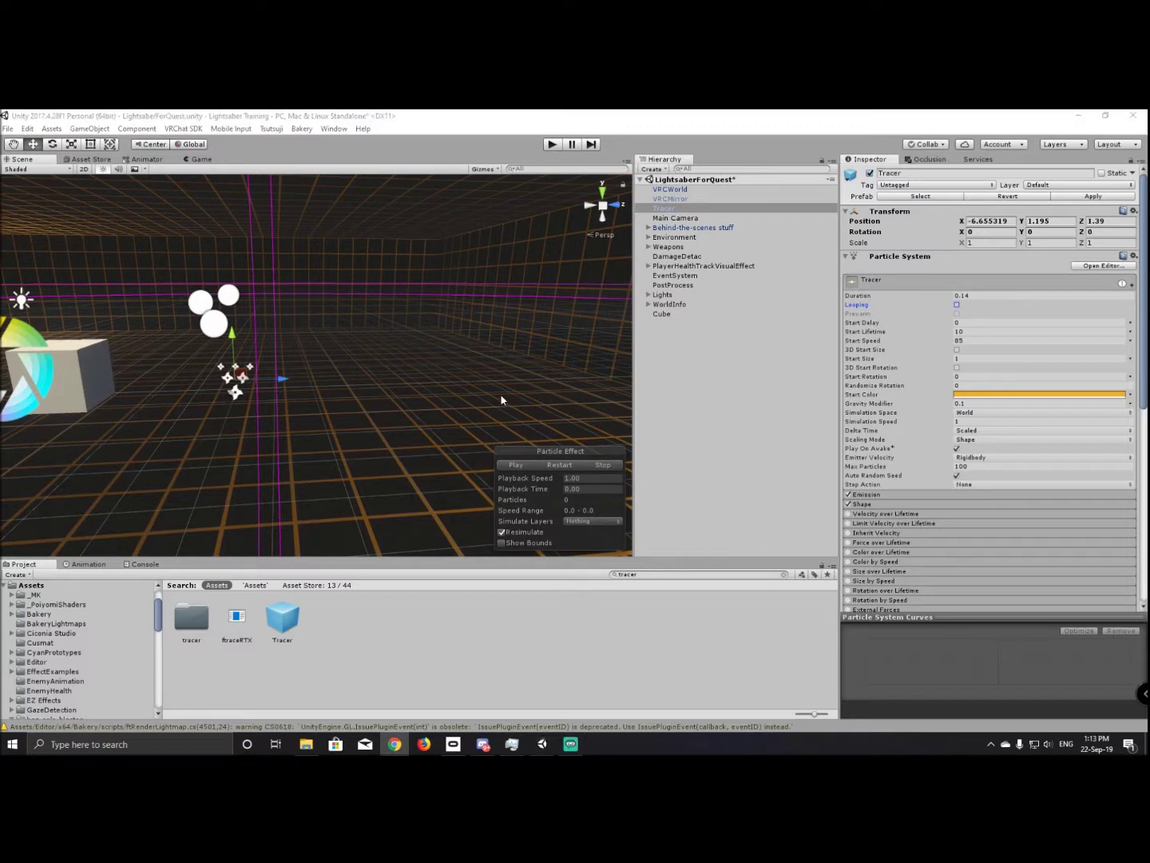
Delete the Tracer and Cube objects from the scene.
right_click_drag(521, 335, 350, 340)
left_click(608, 335)
left_click(674, 208)
key("Delete")
left_click(668, 304)
key("Delete")
Inspect the particle system of the blaster's bullets object and the VRC_Trigger on BlasterPistol.
right_click_drag(373, 327, 276, 388)
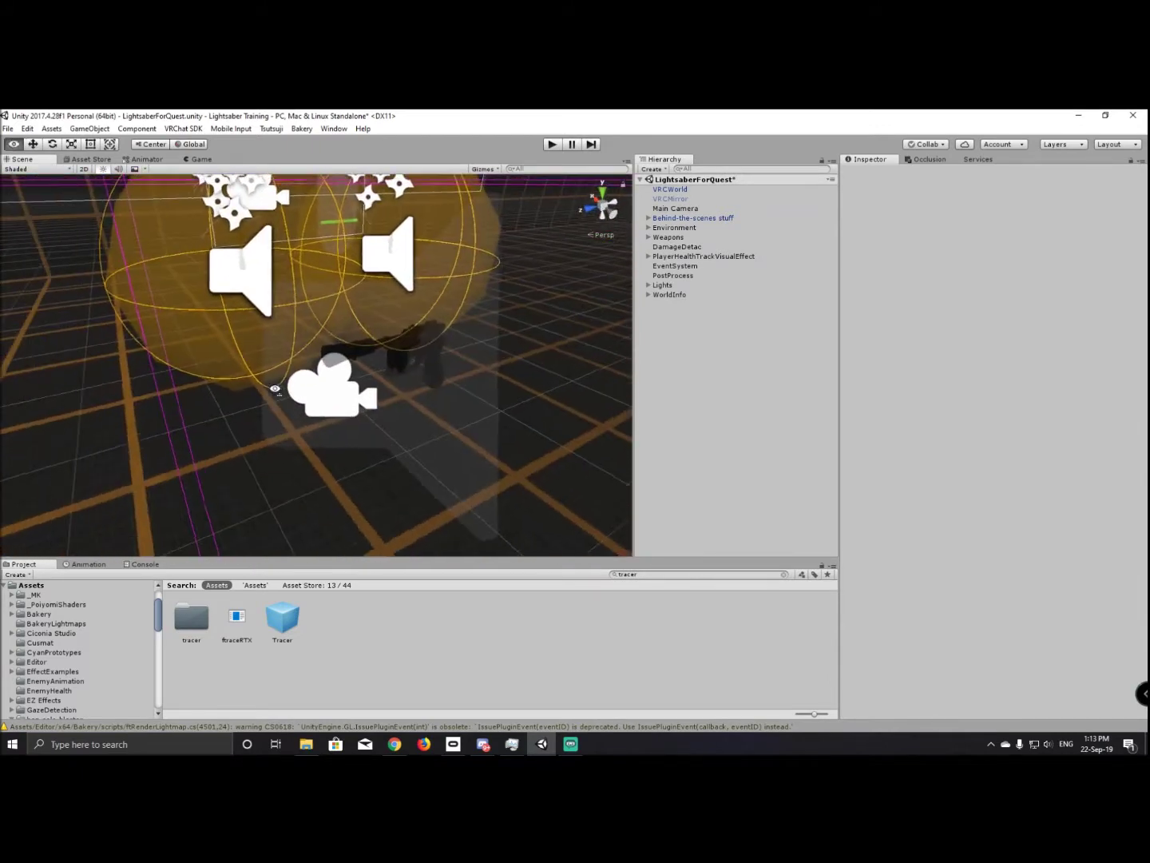
left_click(368, 355)
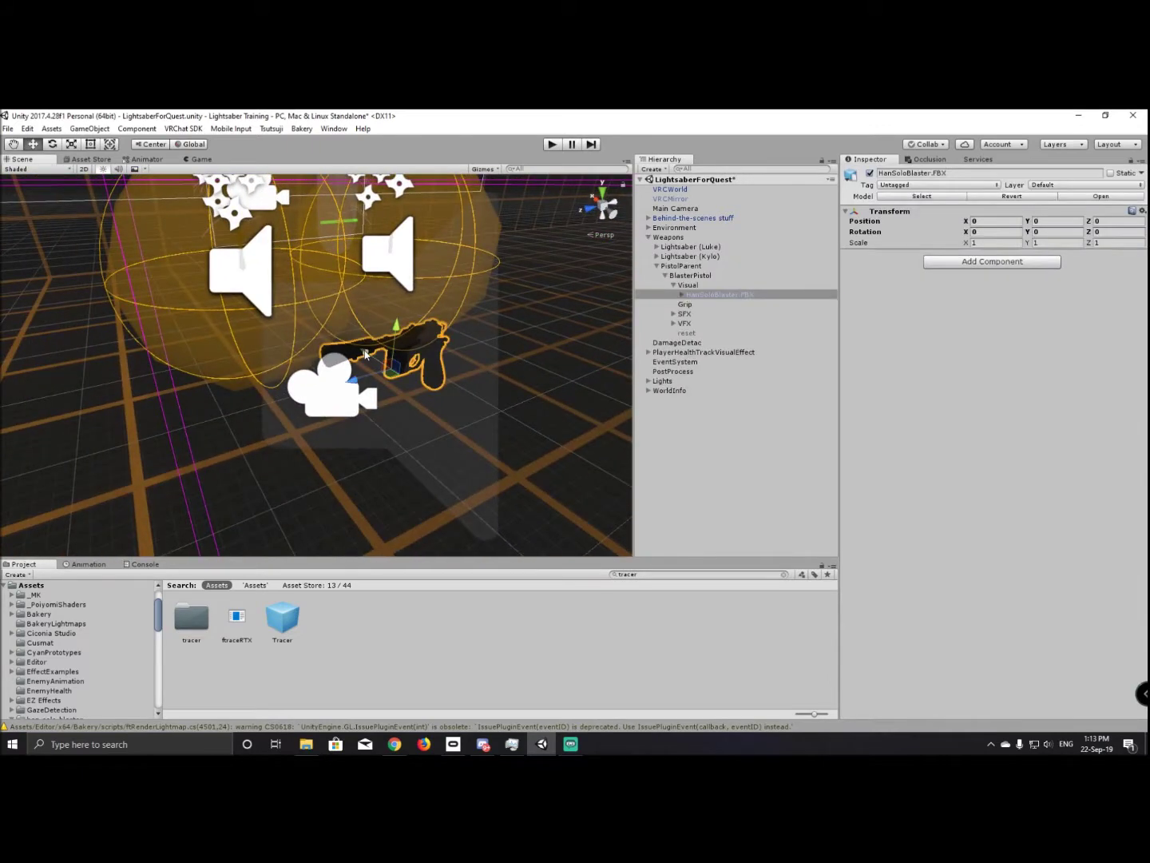
left_click(672, 321)
left_click(681, 334)
left_click(689, 342)
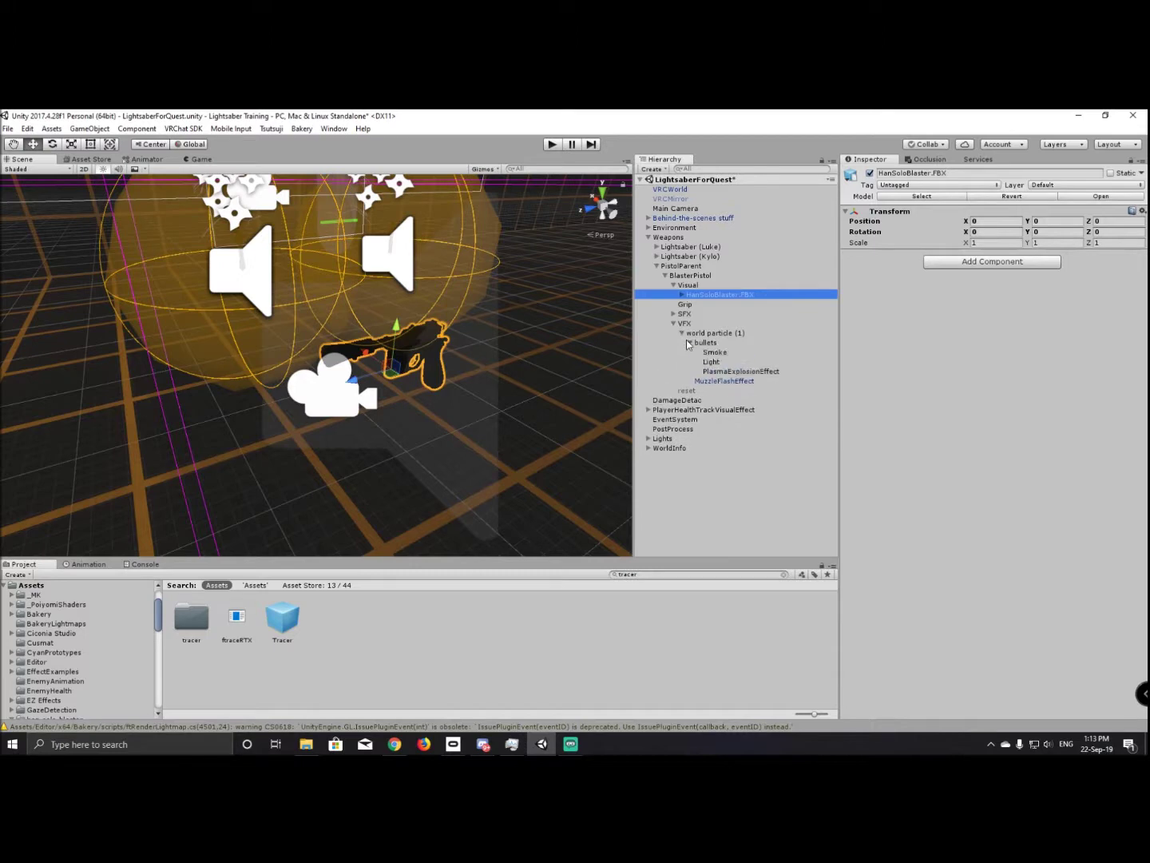
left_click(703, 341)
scroll(912, 394, "down", 5)
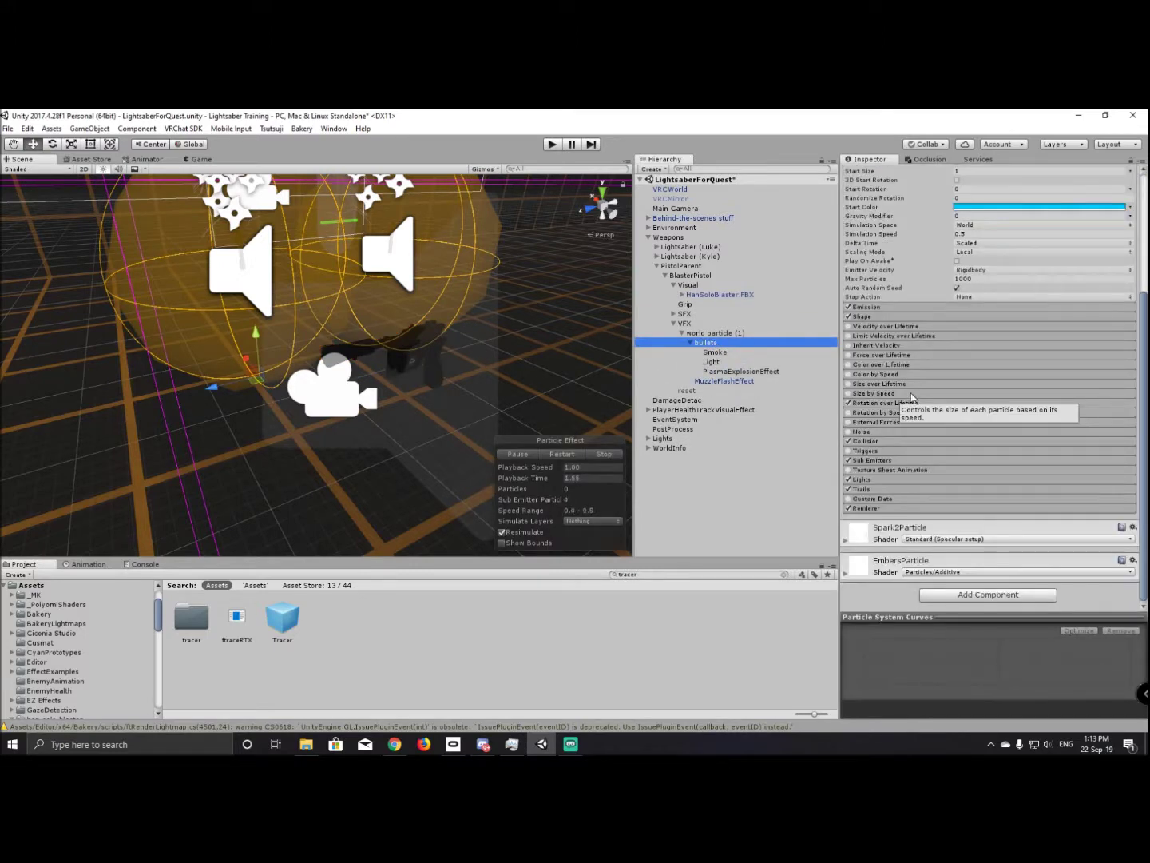
left_click(694, 276)
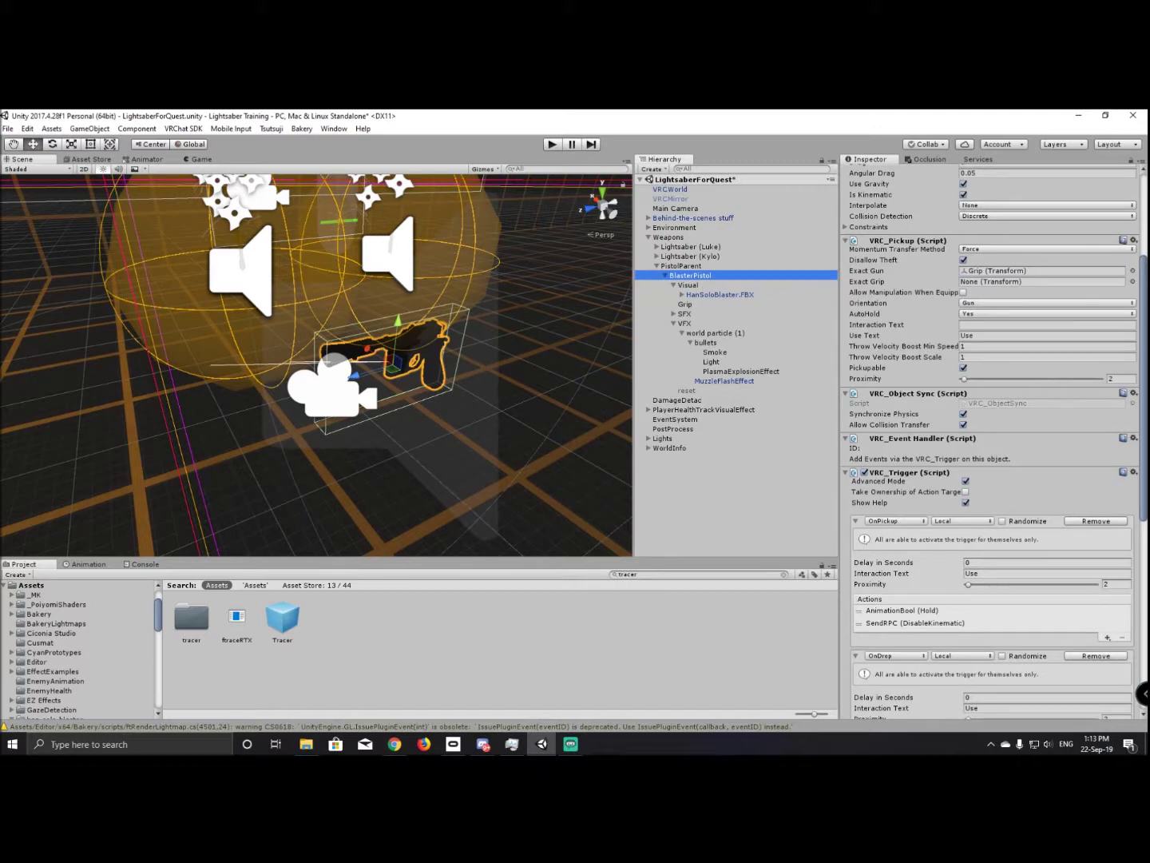
key("alt+Tab")
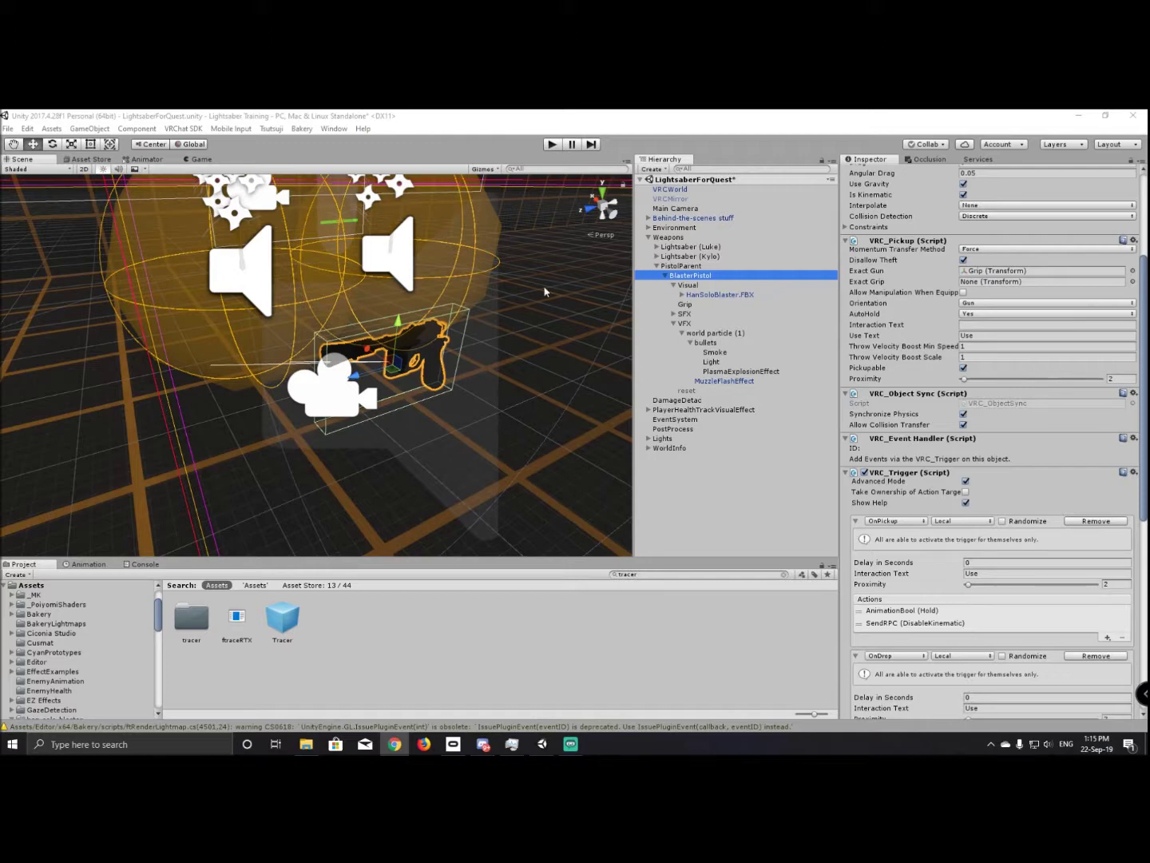
Deactivate the Weapons group and frame the player health HUD in the scene.
left_click_drag(398, 341, 290, 346, "alt")
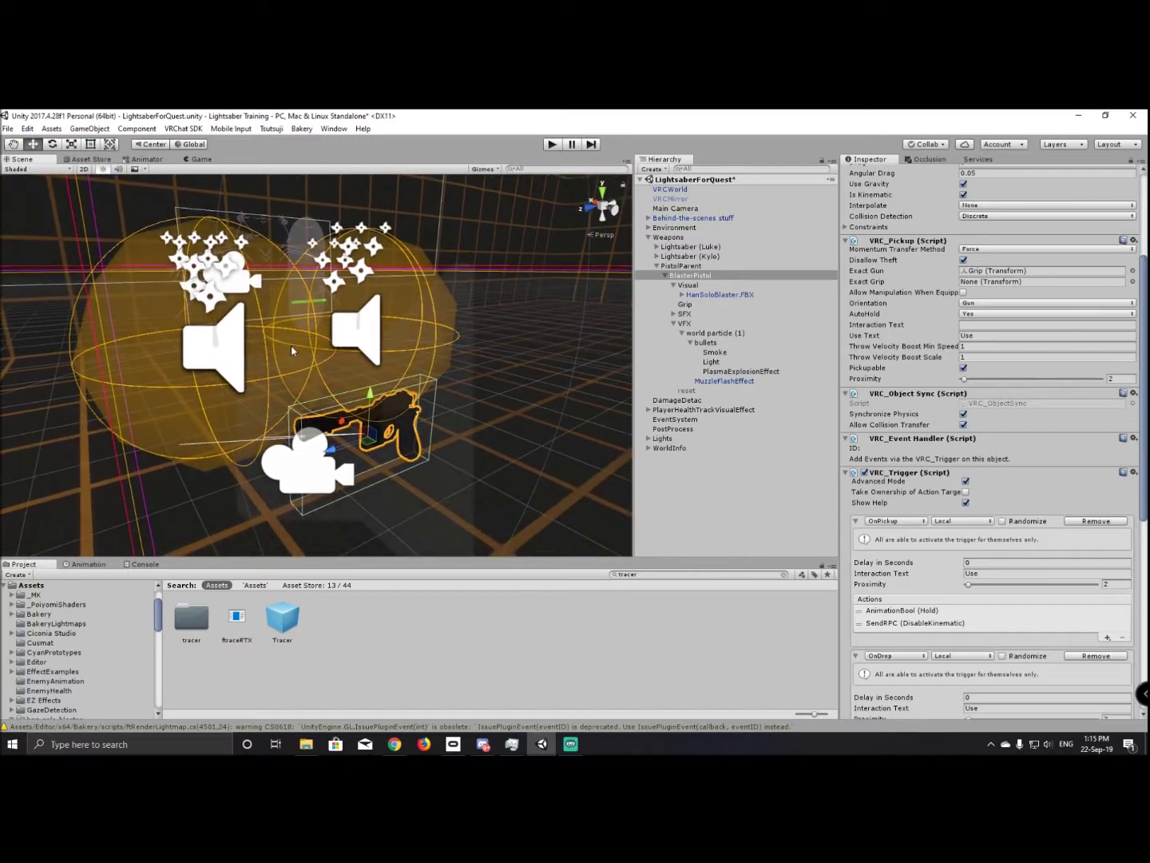
left_click_drag(611, 365, 464, 317, "alt")
key("f")
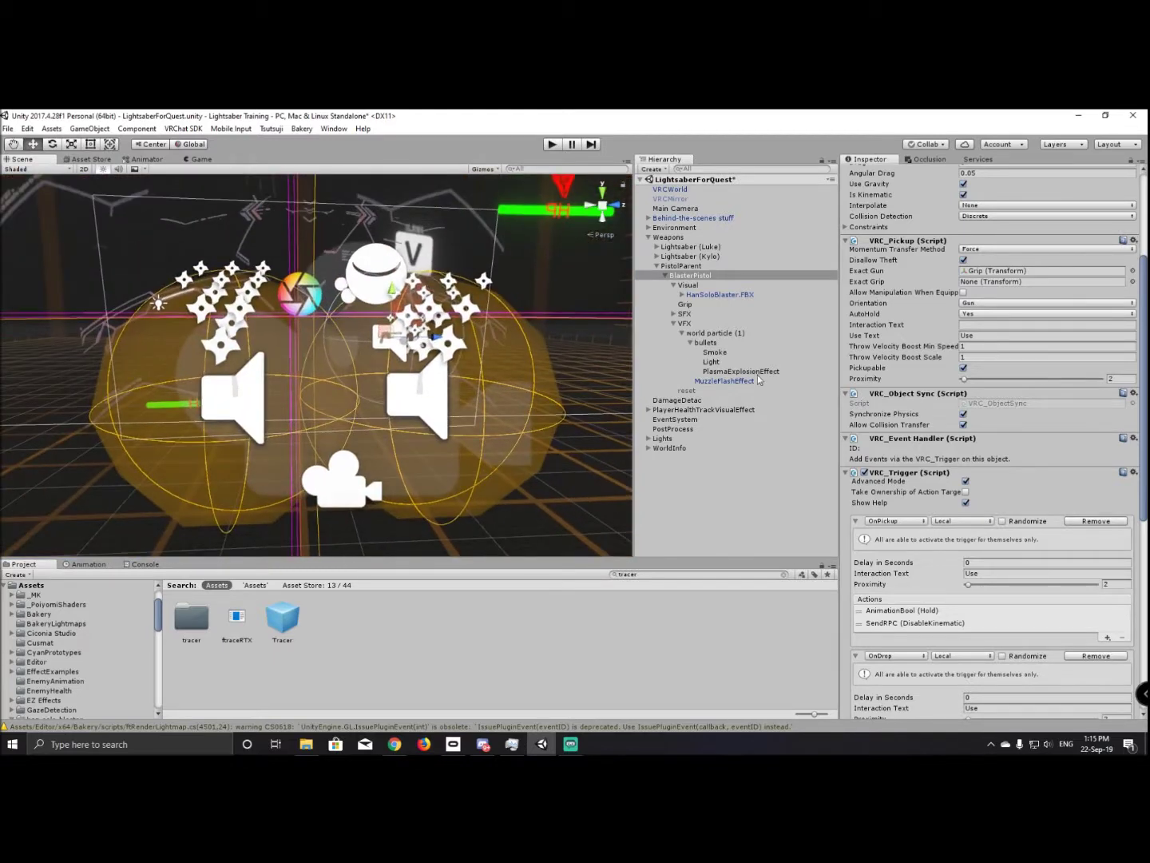
left_click(710, 410)
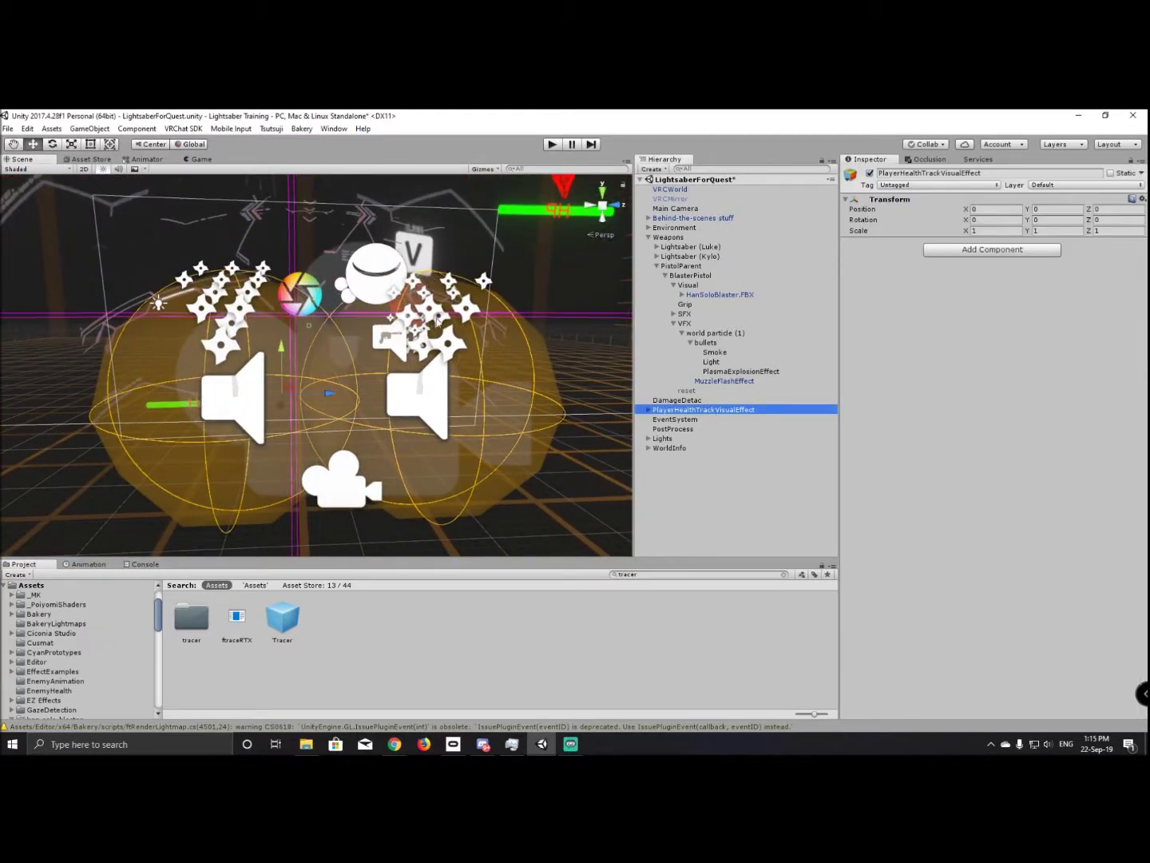
left_click(668, 237)
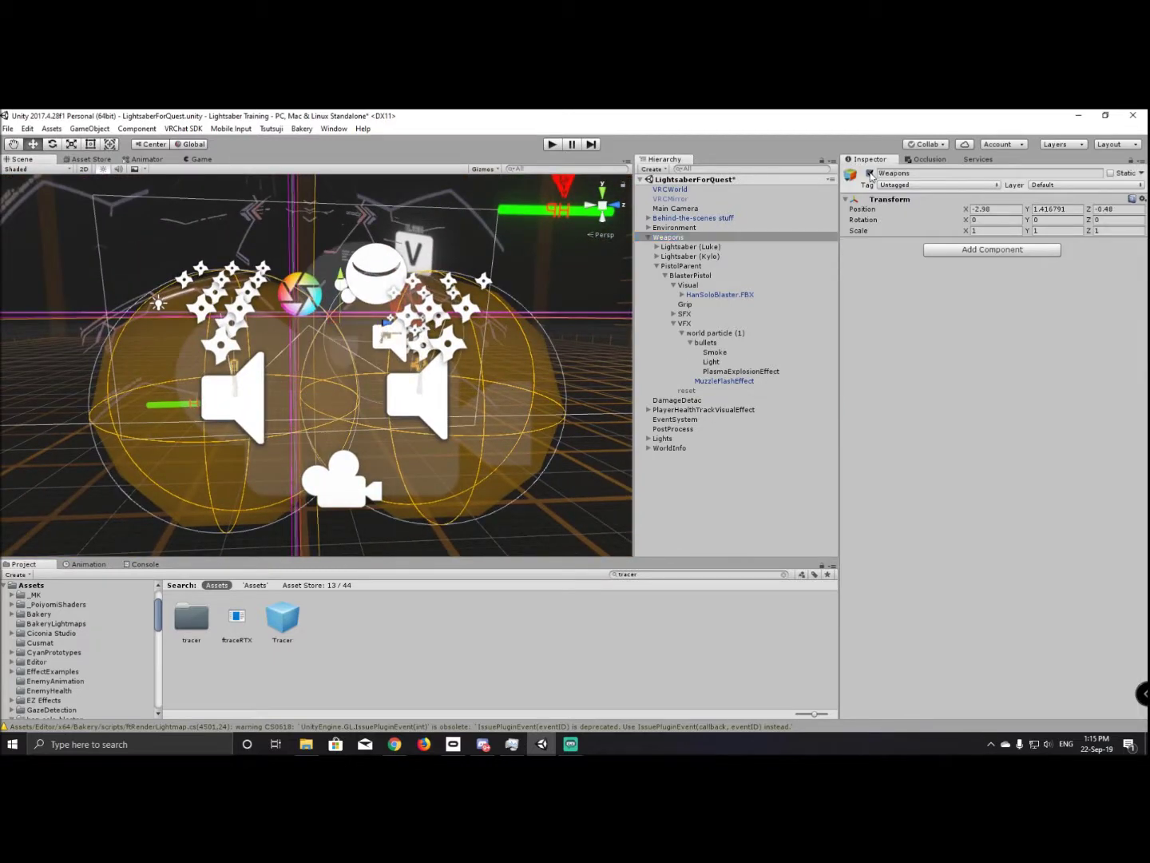
key("f")
left_click_drag(474, 300, 510, 373, "alt")
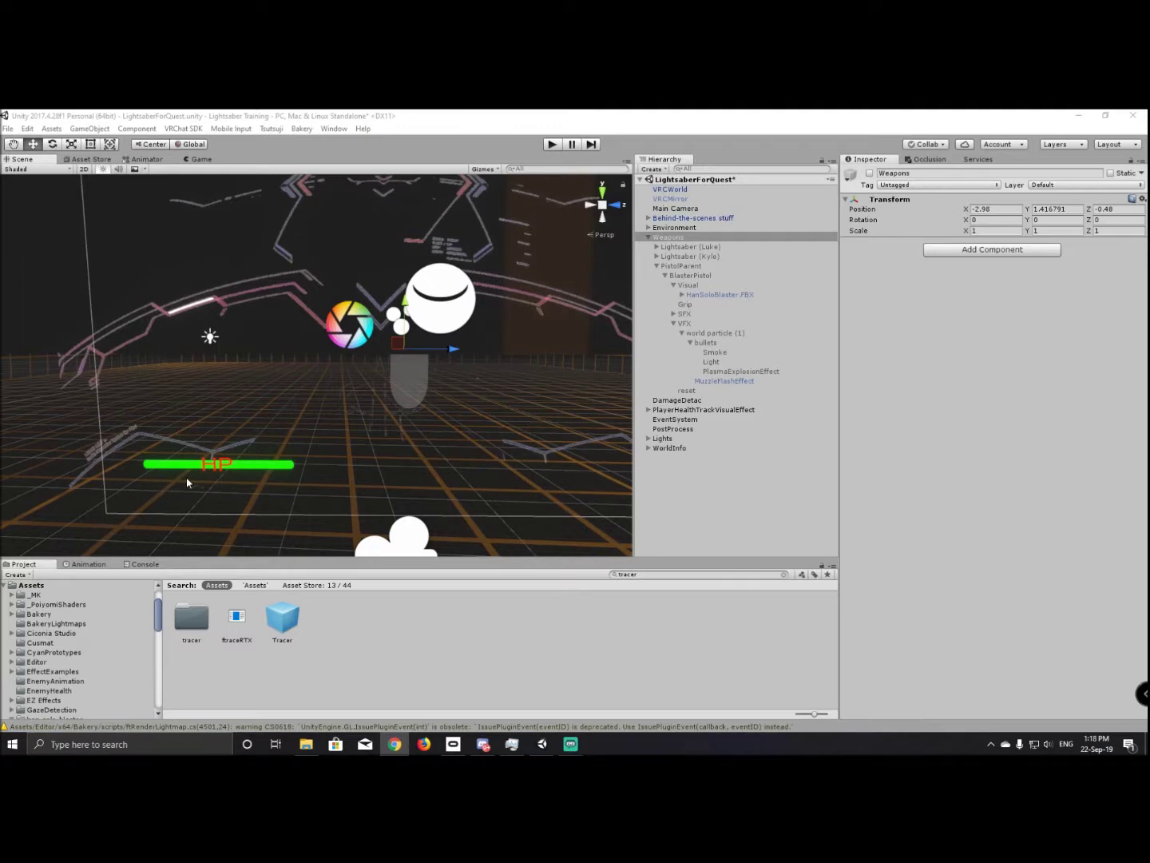
Inspect the HP Text, the Second image and the Canvas under PlayerHealthTrackVisualEffect.
left_click(217, 473)
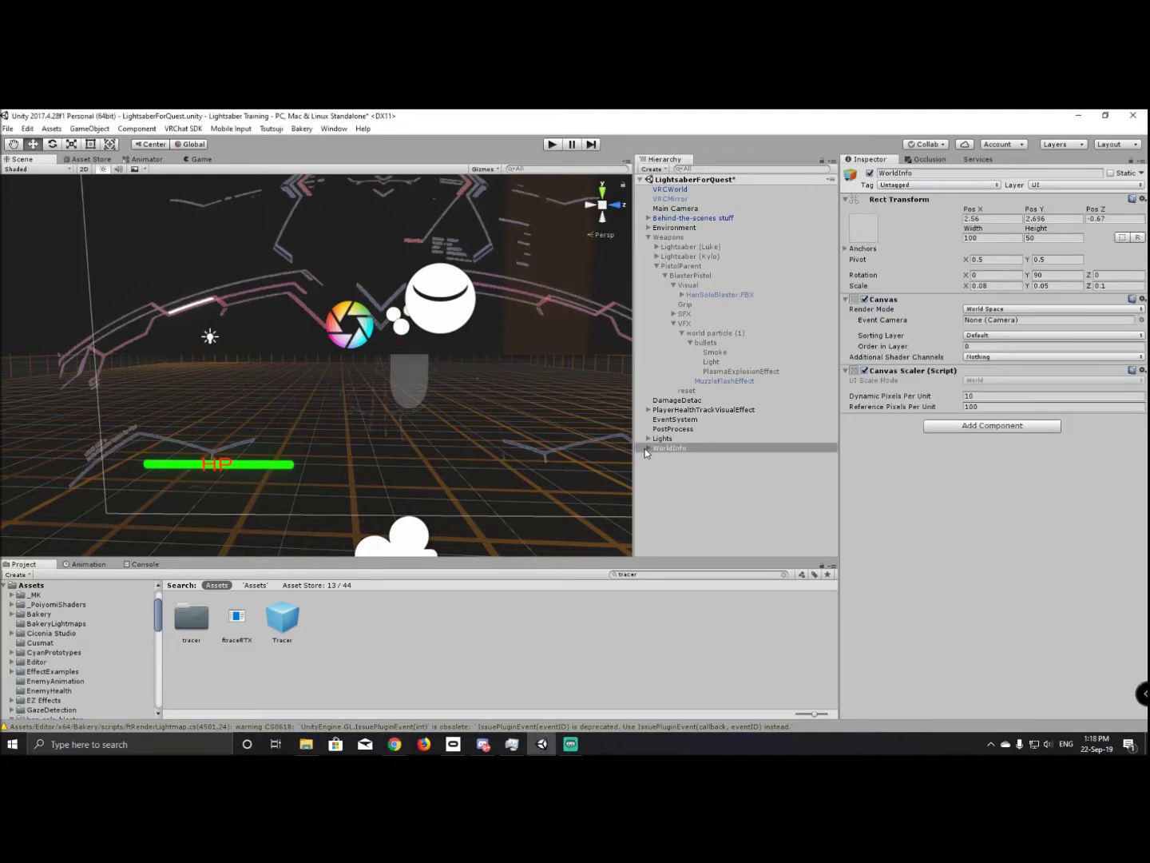
left_click(268, 464)
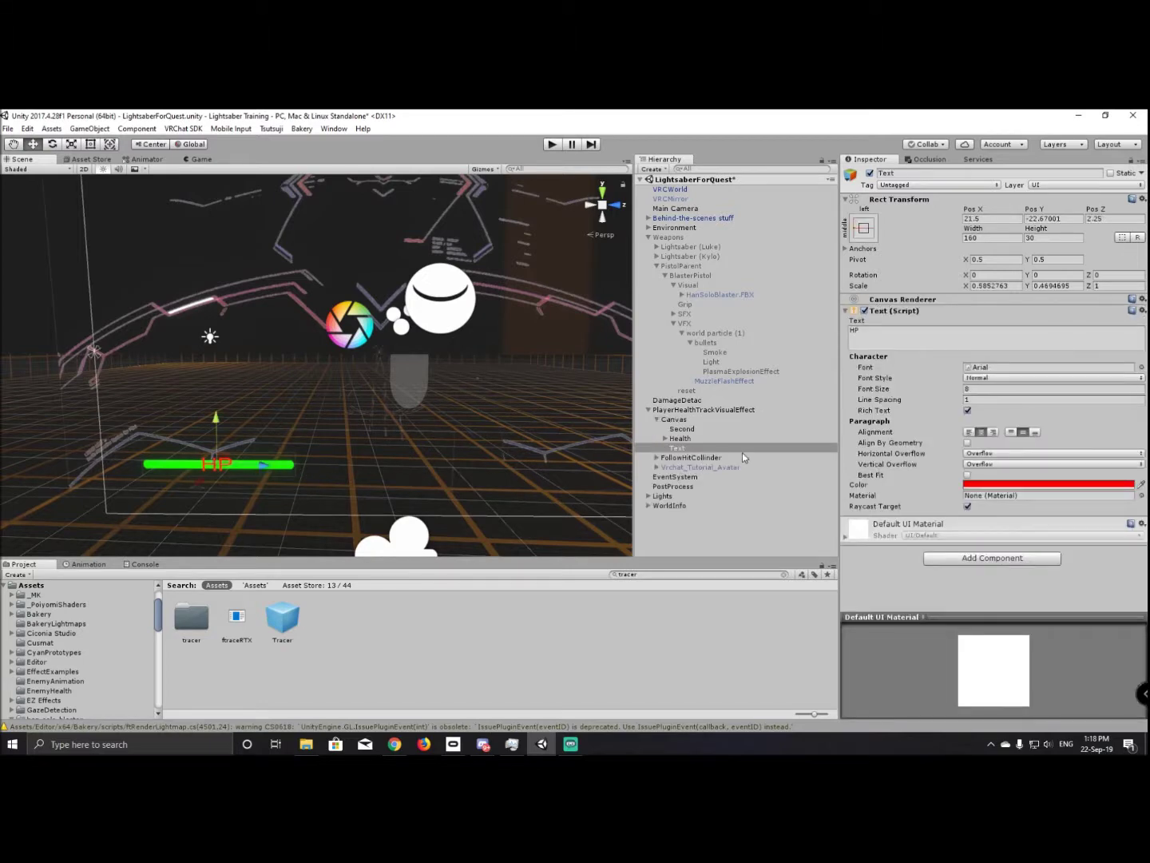
left_click(692, 429)
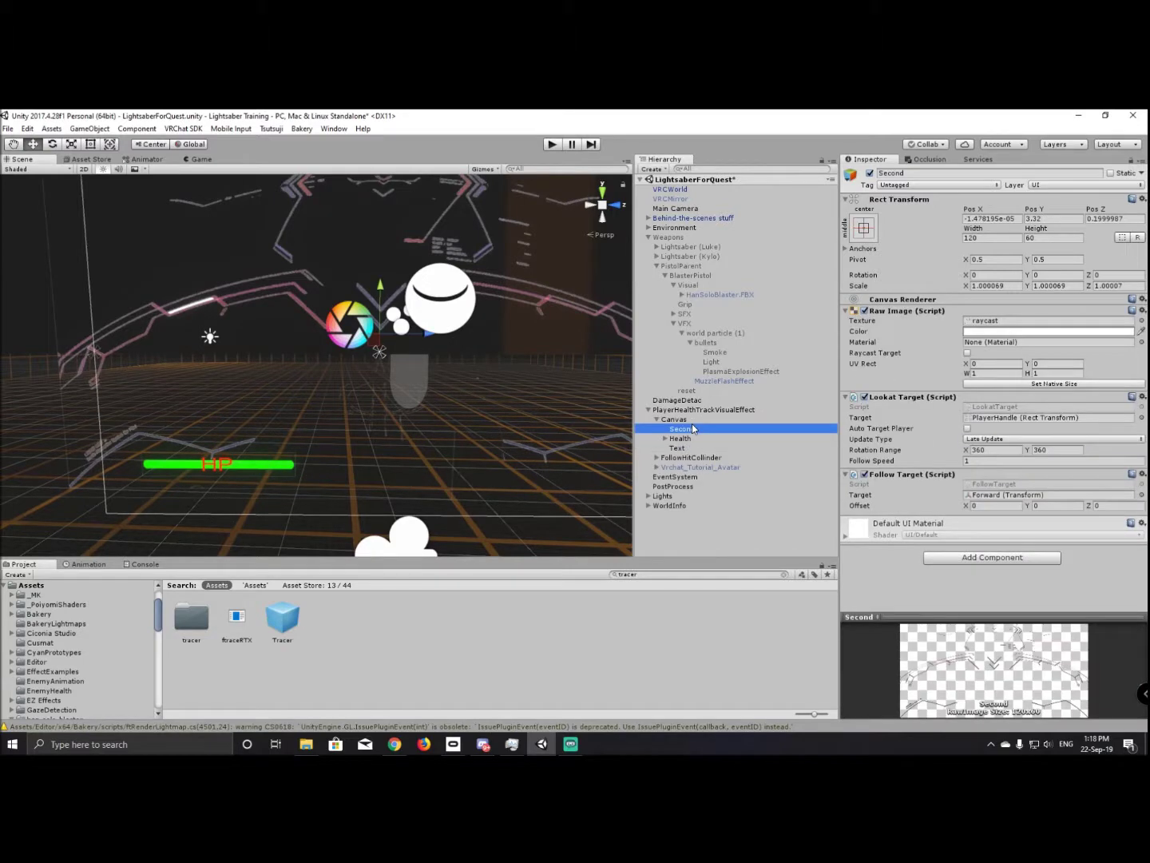
left_click(675, 419)
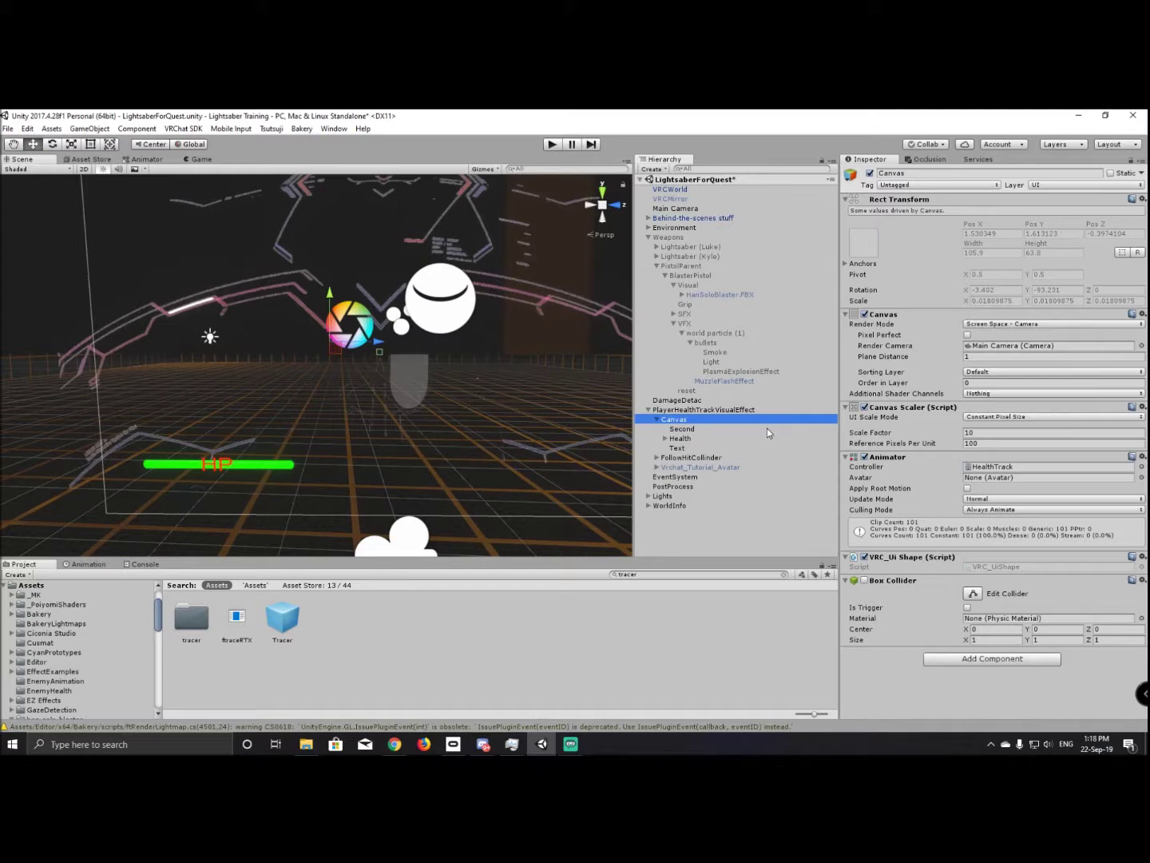
Inspect the Health slider's settings and the list of health animation clips attached to it.
left_click(684, 438)
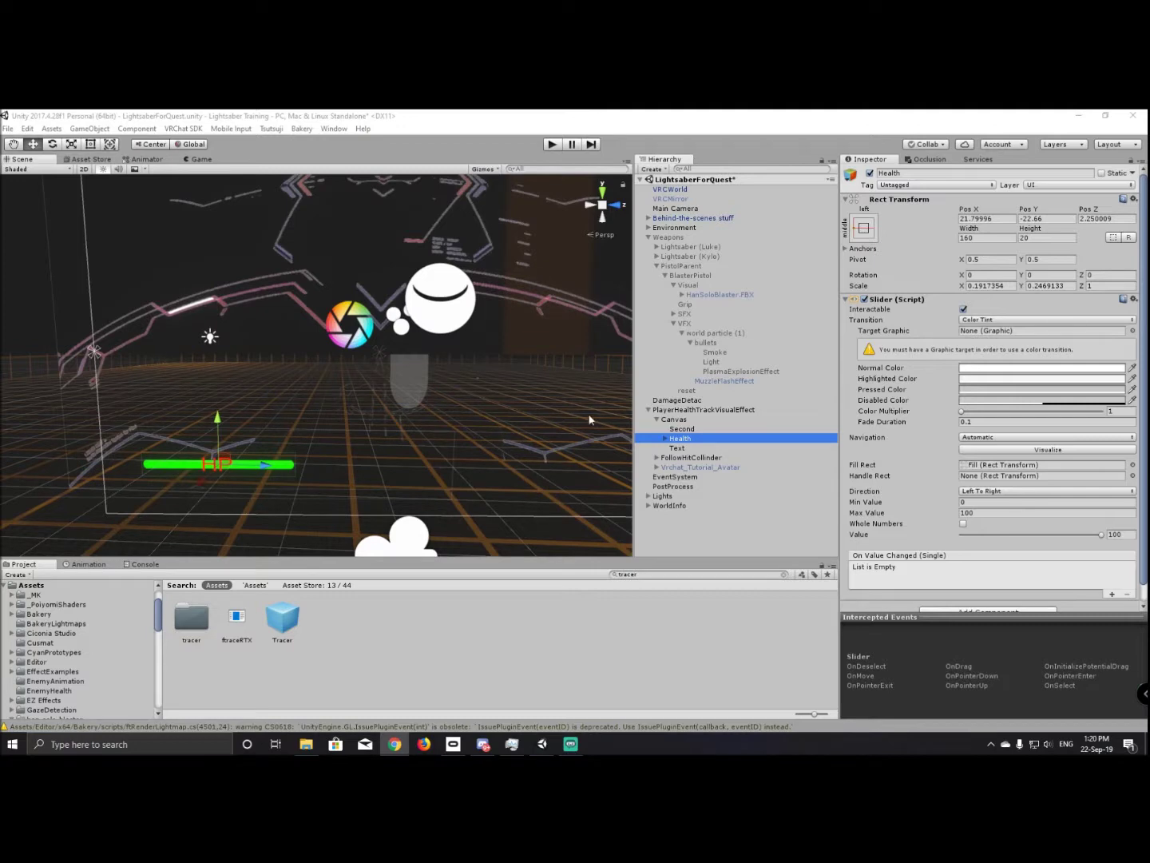
left_click(91, 565)
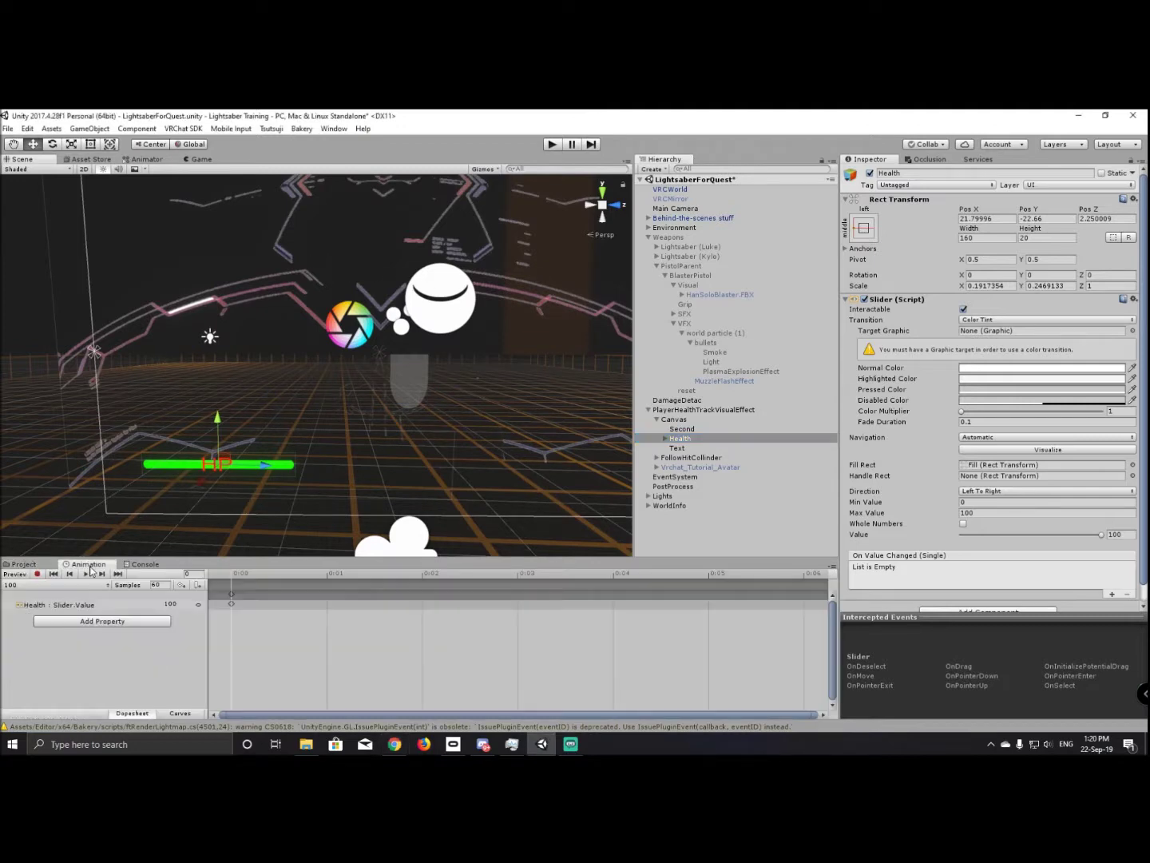
left_click(80, 589)
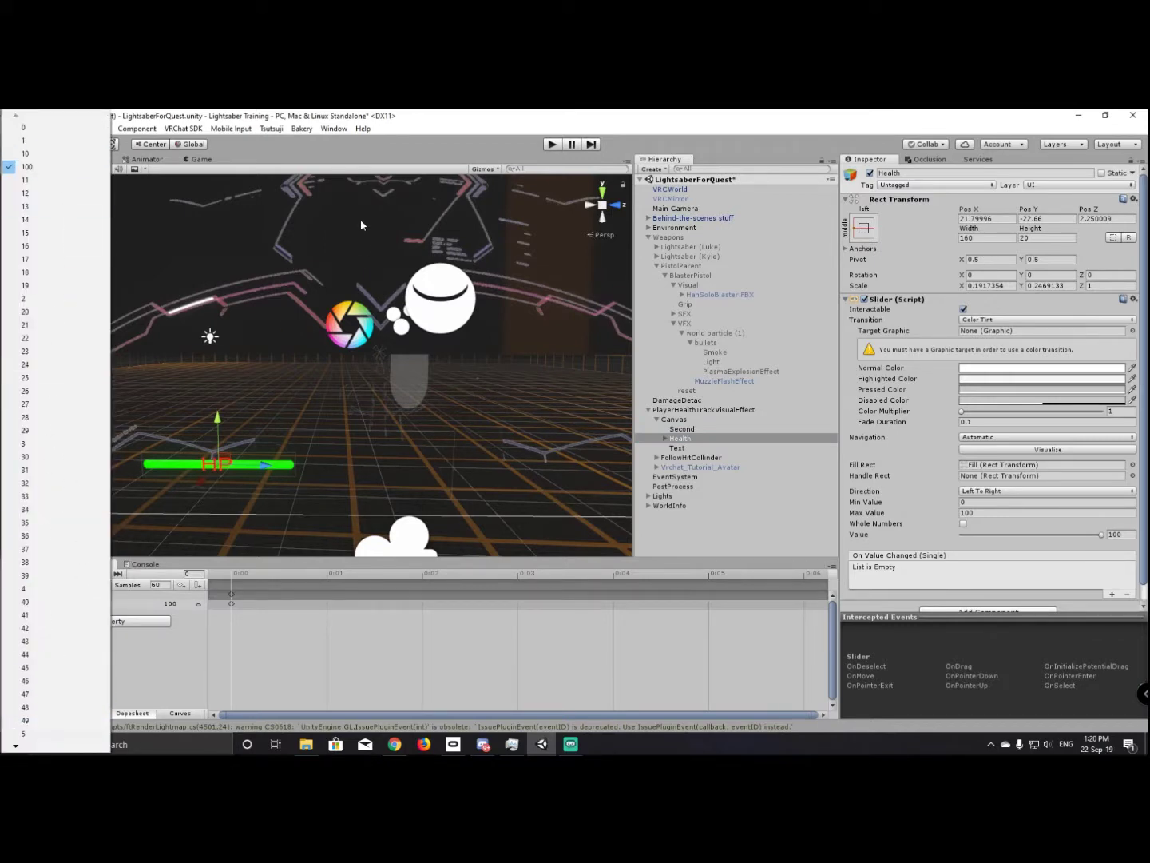
left_click(312, 152)
Examine the Canvas's HealthTrack animator graph and the condition on the transition from Any State to state 100.
left_click(153, 159)
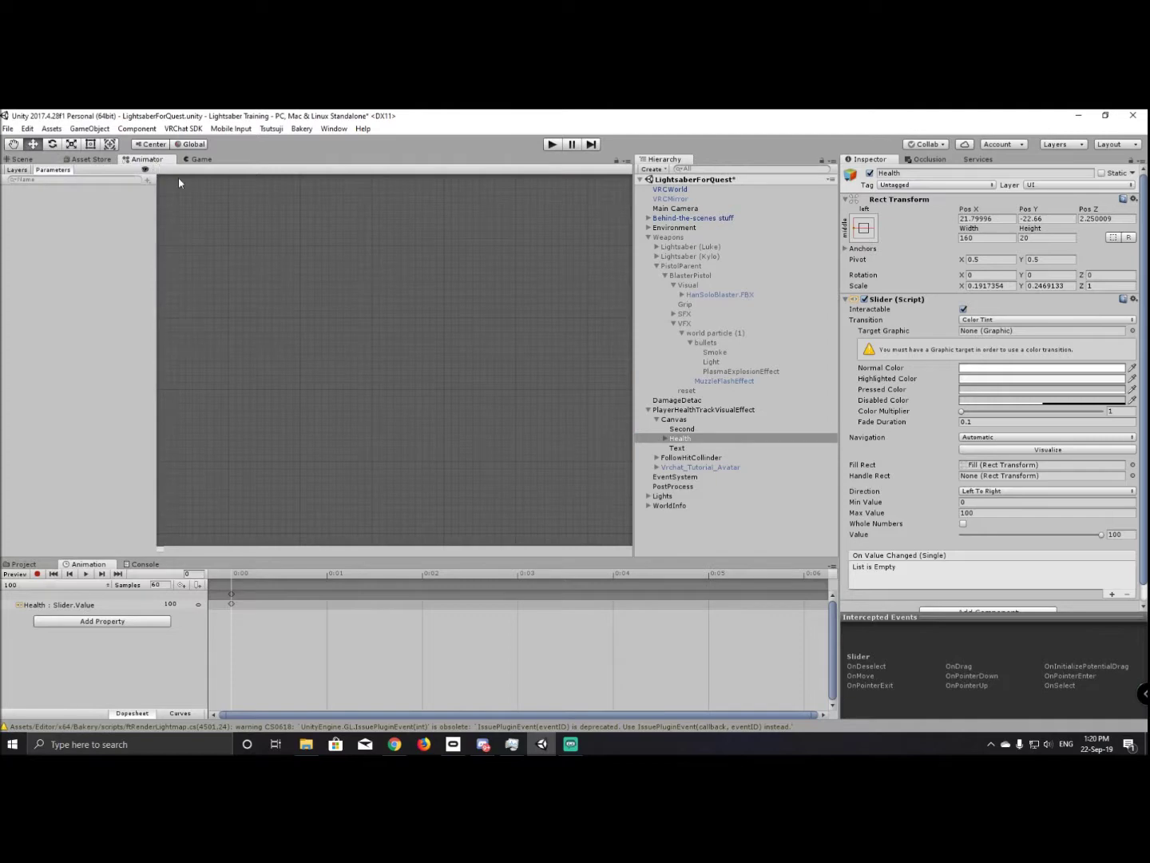
left_click(692, 438)
left_click(689, 421)
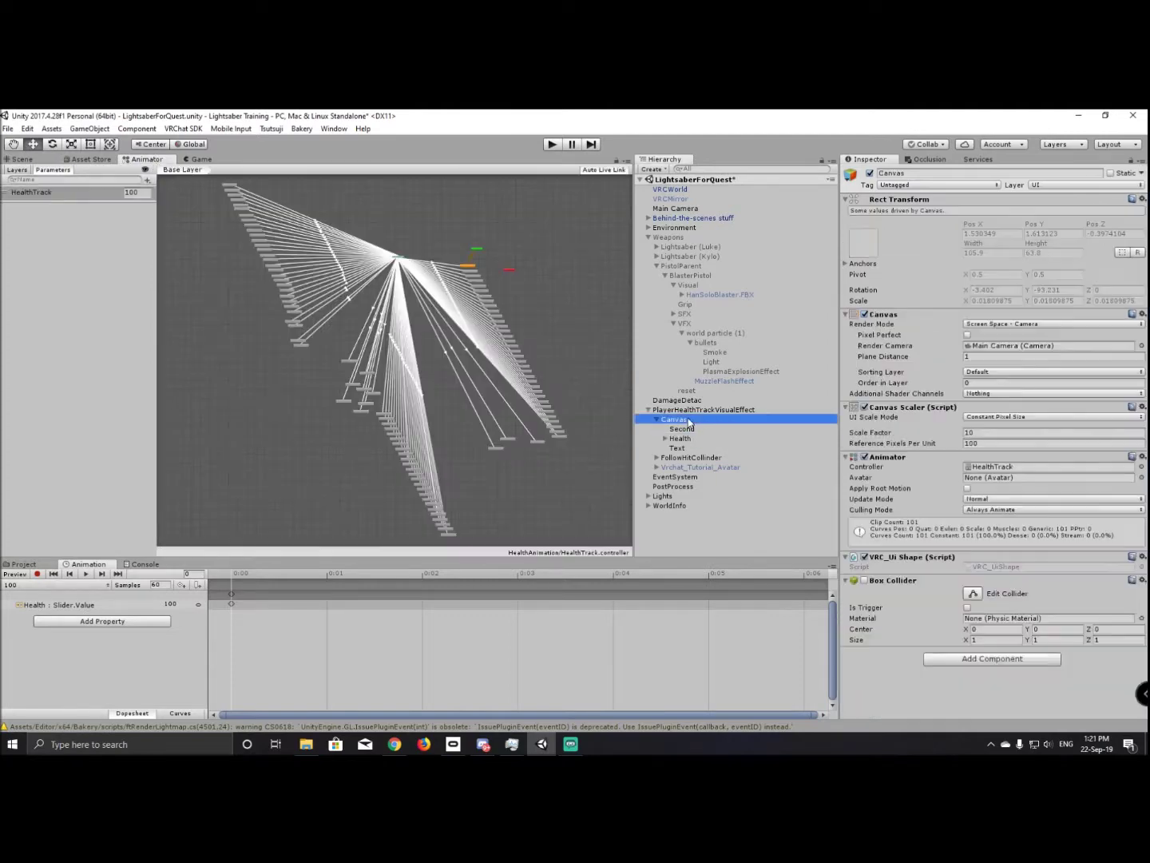
scroll(437, 298, "up", 5)
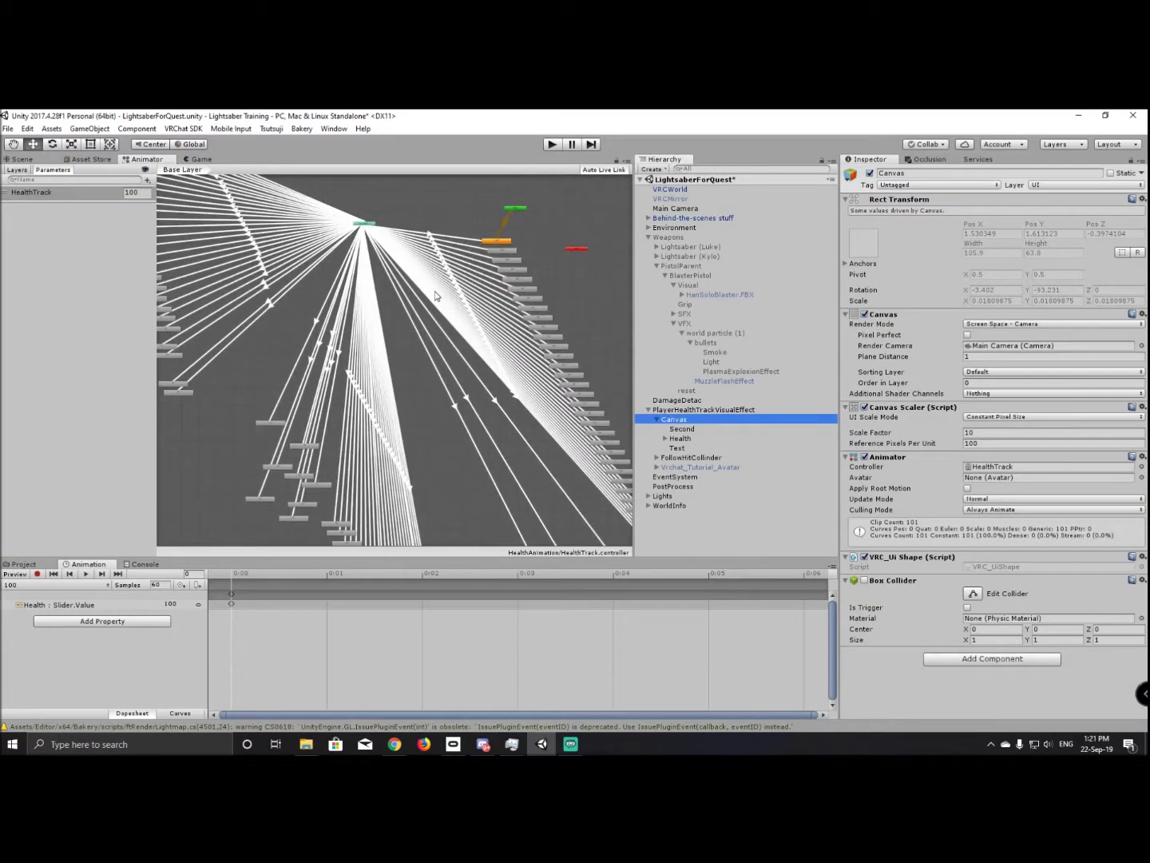
scroll(436, 297, "up", 6)
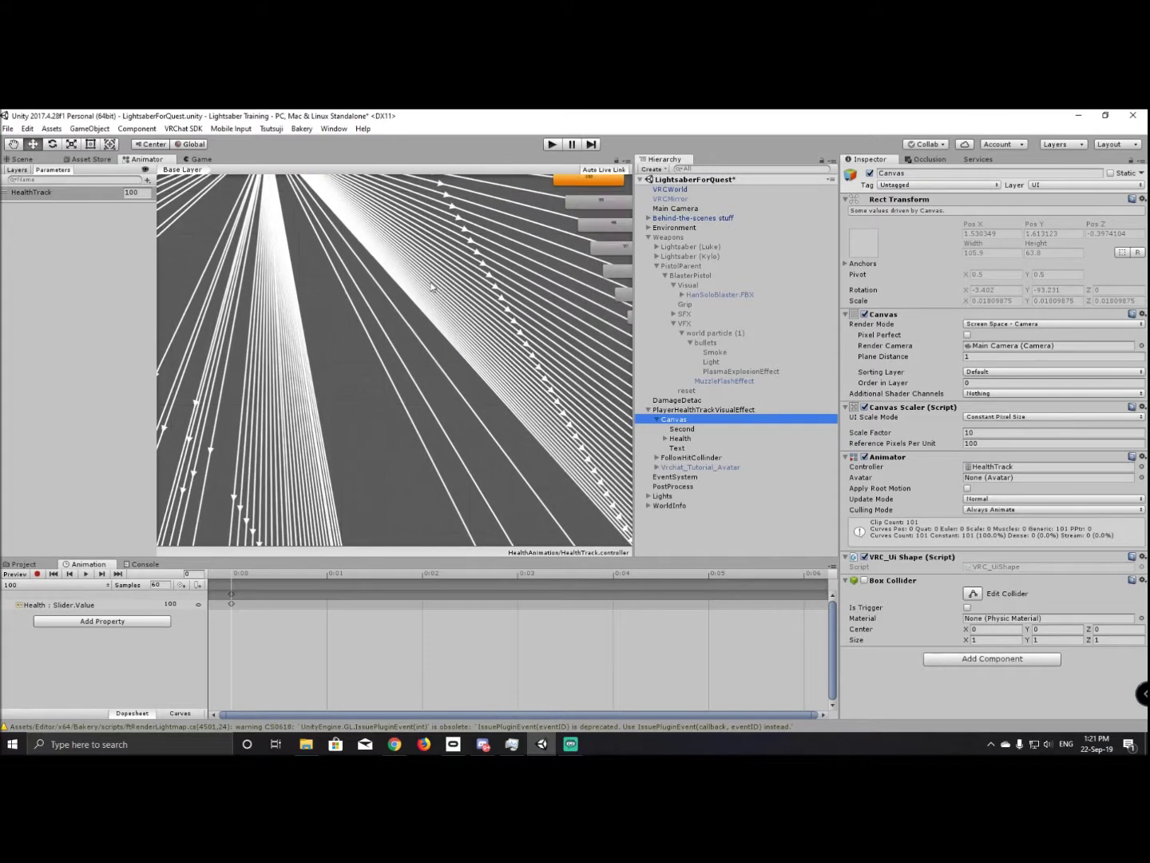
scroll(432, 286, "down", 5)
middle_click_drag(370, 363, 398, 349)
scroll(372, 401, "up", 5)
scroll(543, 423, "up", 3)
scroll(559, 432, "down", 2)
scroll(584, 444, "up", 3)
scroll(585, 443, "down", 3)
left_click(397, 363)
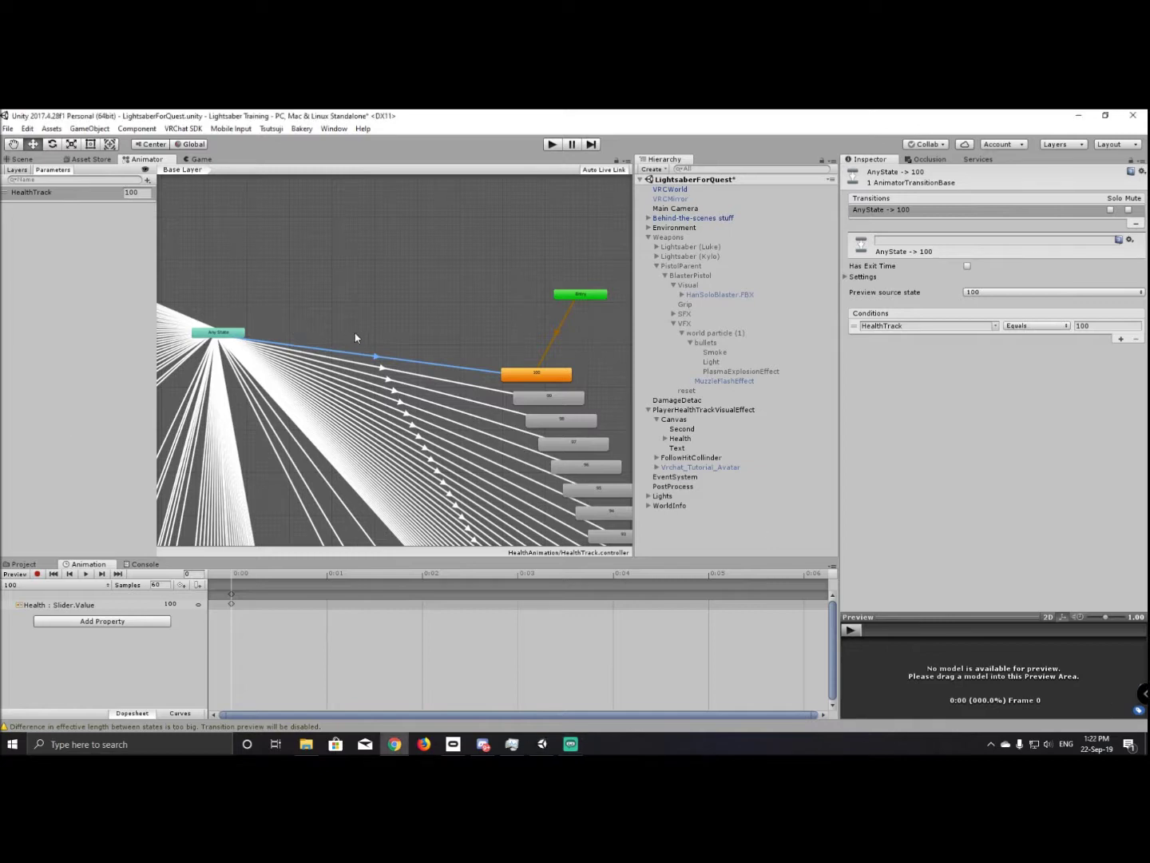
right_click(289, 340)
left_click_drag(294, 299, 391, 238)
middle_click_drag(264, 302, 417, 232)
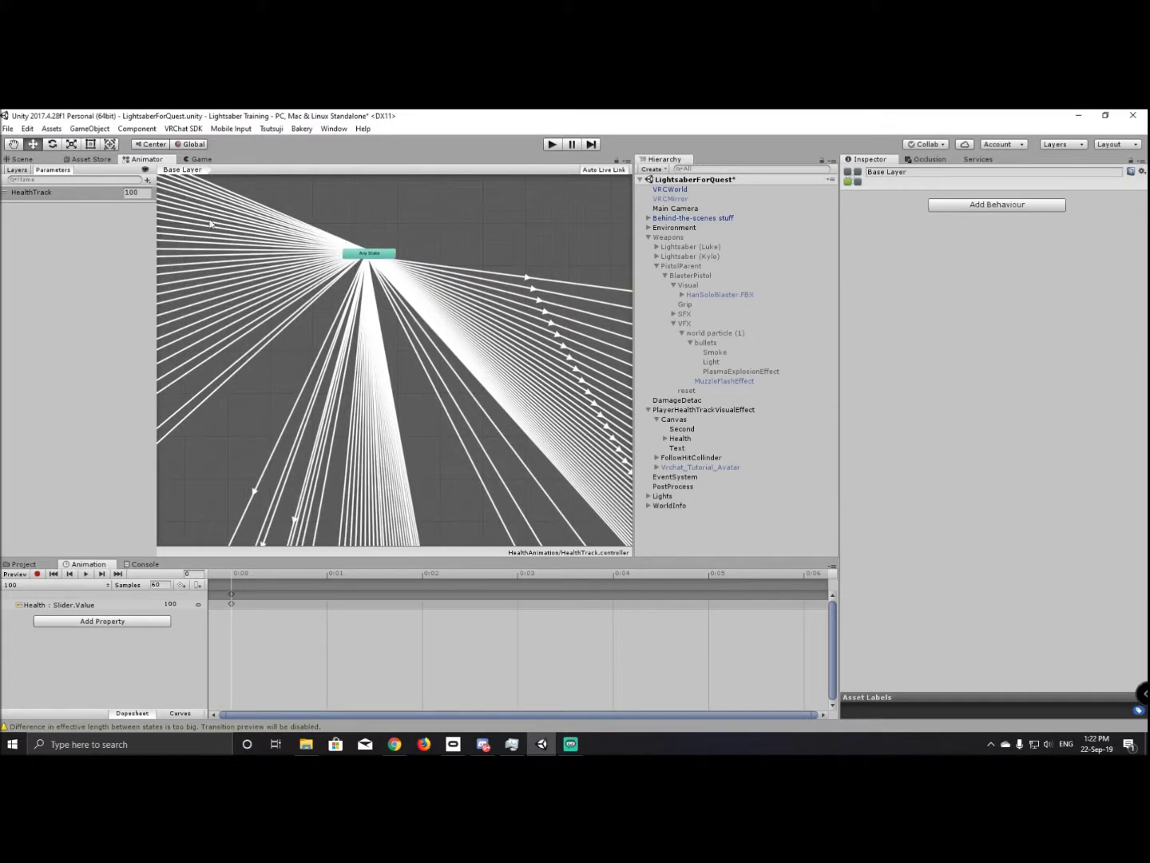
Create a 3D cube in the scene and move it along the X axis to about -3.2.
left_click(18, 159)
scroll(387, 336, "down", 5)
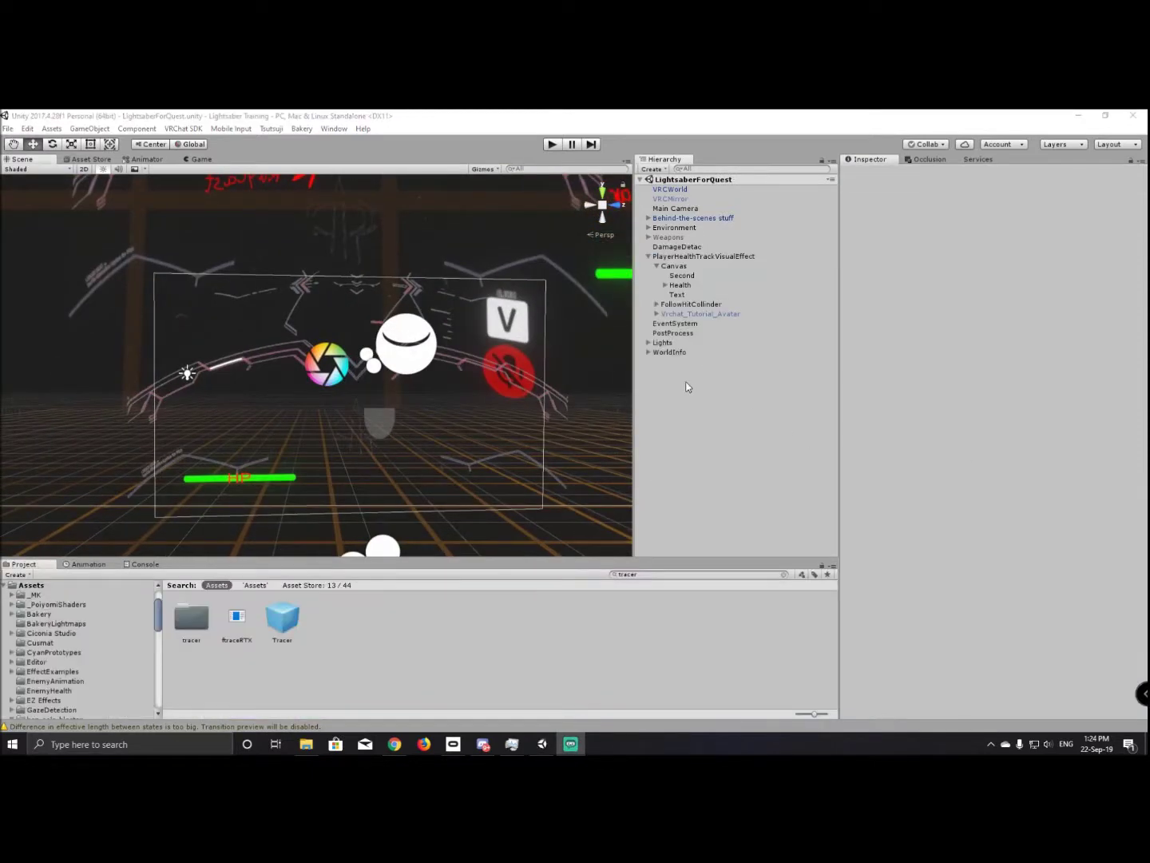
right_click(646, 368)
mouse_move(683, 480)
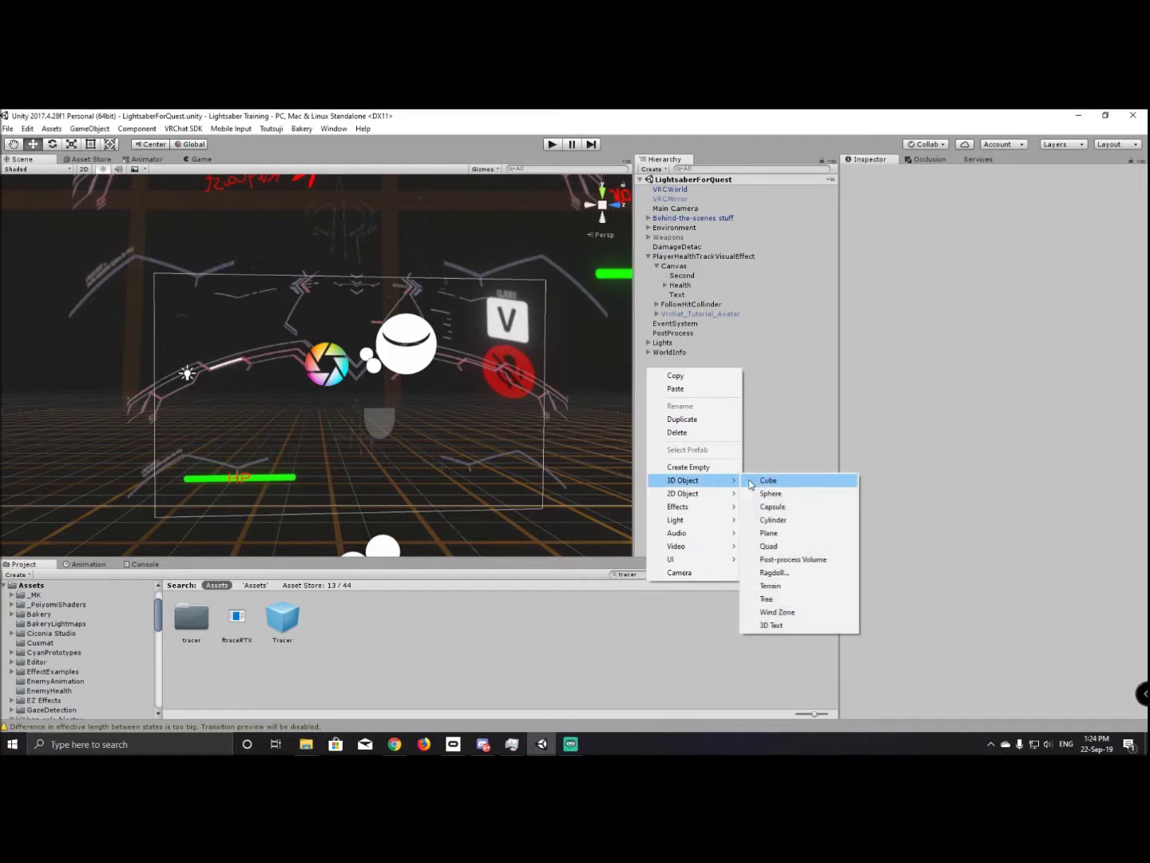
left_click(767, 480)
key("f")
scroll(520, 415, "down", 5)
left_click_drag(594, 327, 222, 308)
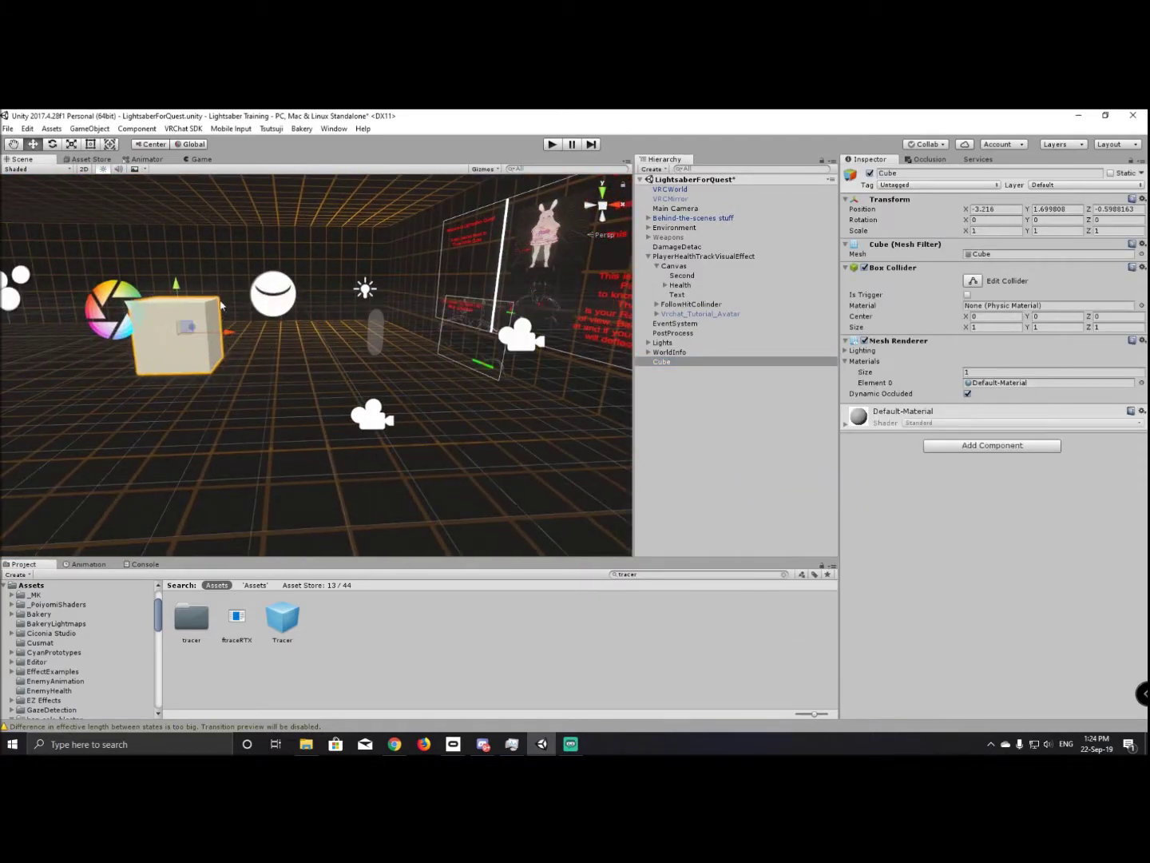
Make the cube's Box Collider a trigger and add a VRC_Trigger component to the cube.
left_click(967, 294)
left_click(1018, 447)
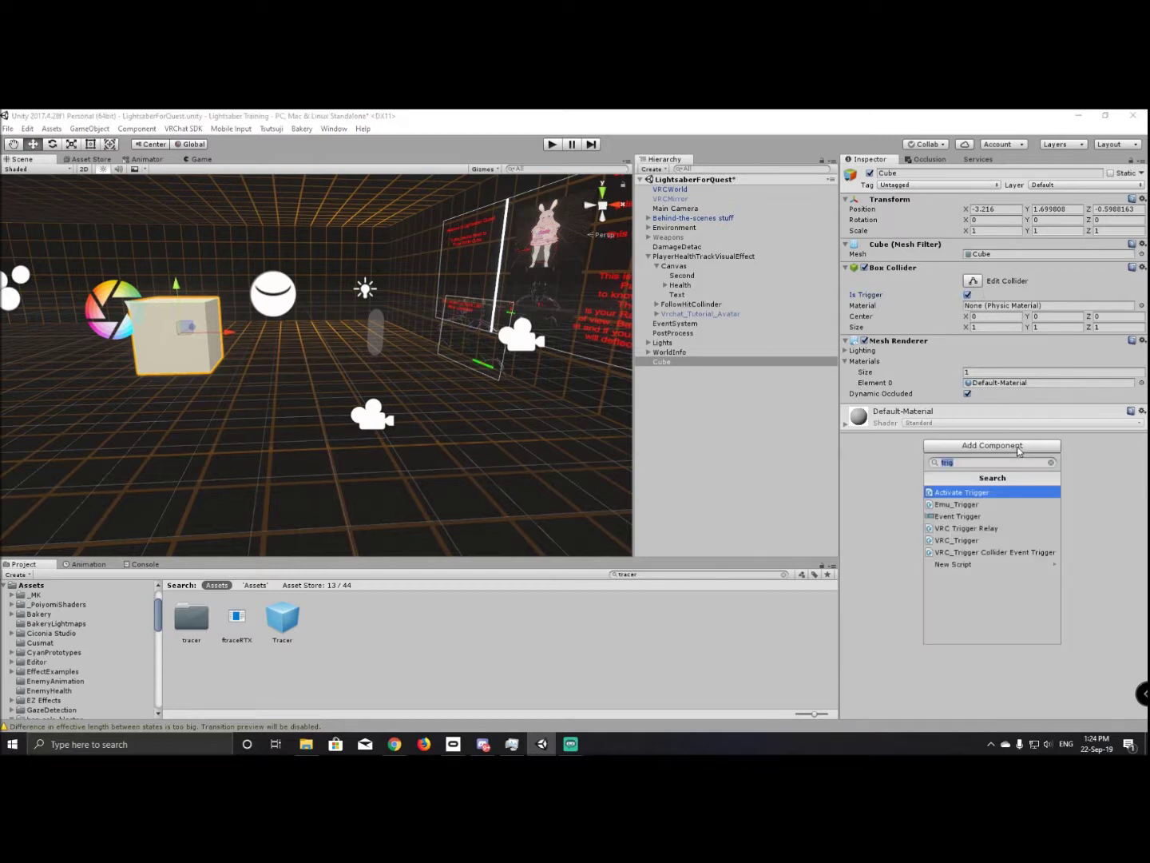
left_click(991, 540)
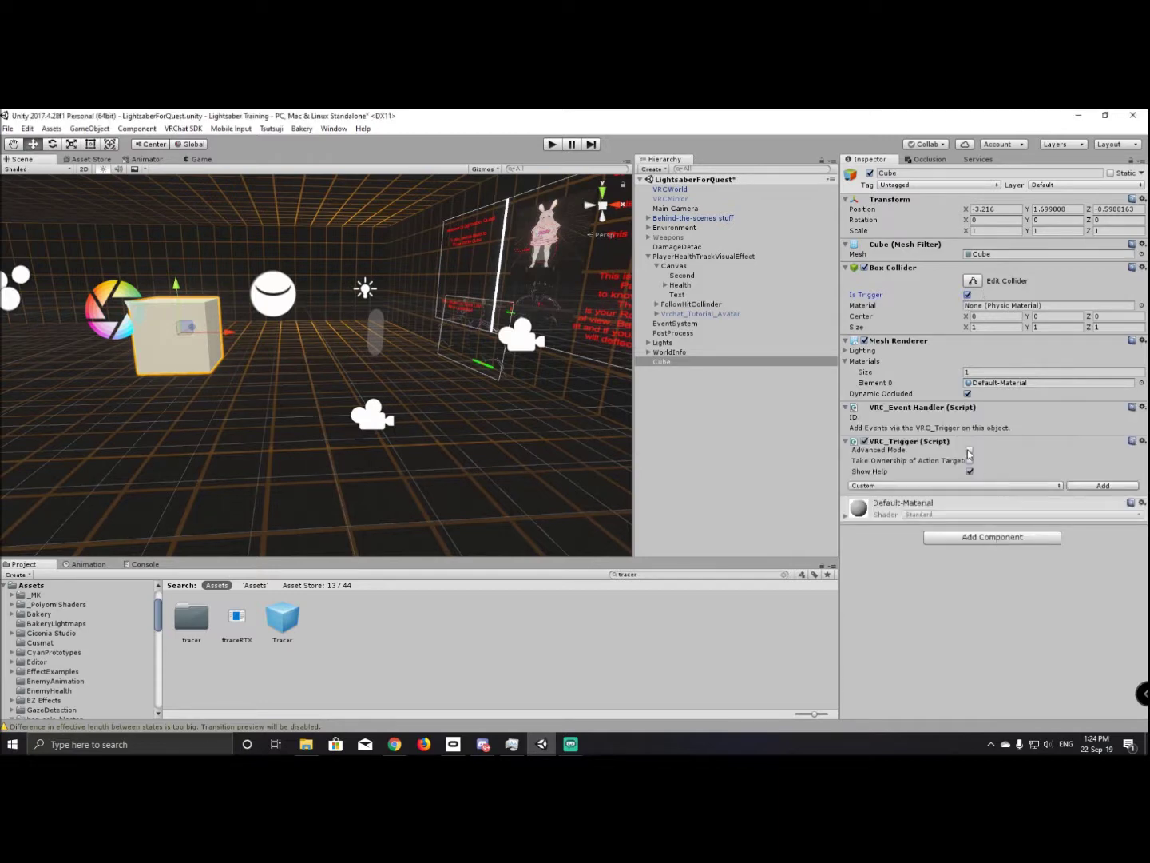
Add an OnEnterTrigger event in advanced mode with Local broadcast, Trigger Individuals off and only the PlayerLocal layer.
left_click(1004, 486)
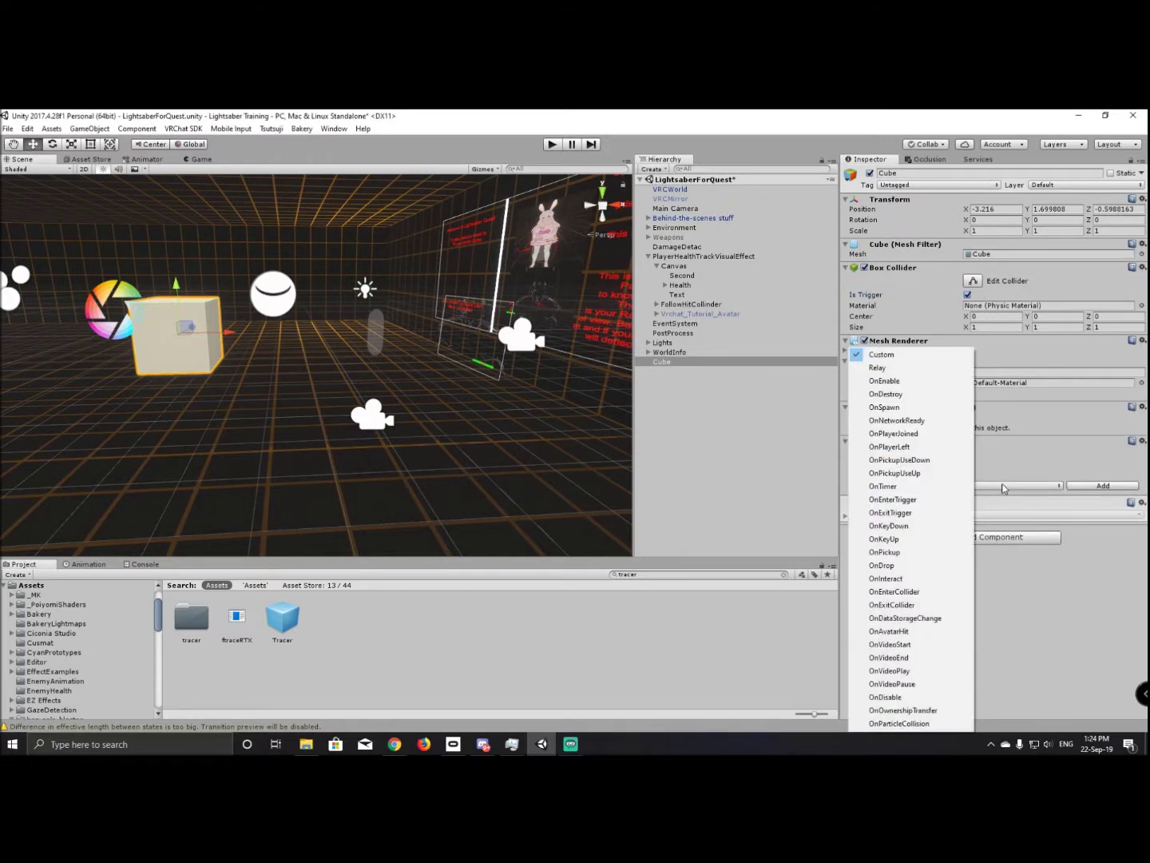
left_click(929, 499)
left_click(1078, 489)
left_click(988, 490)
left_click(970, 528)
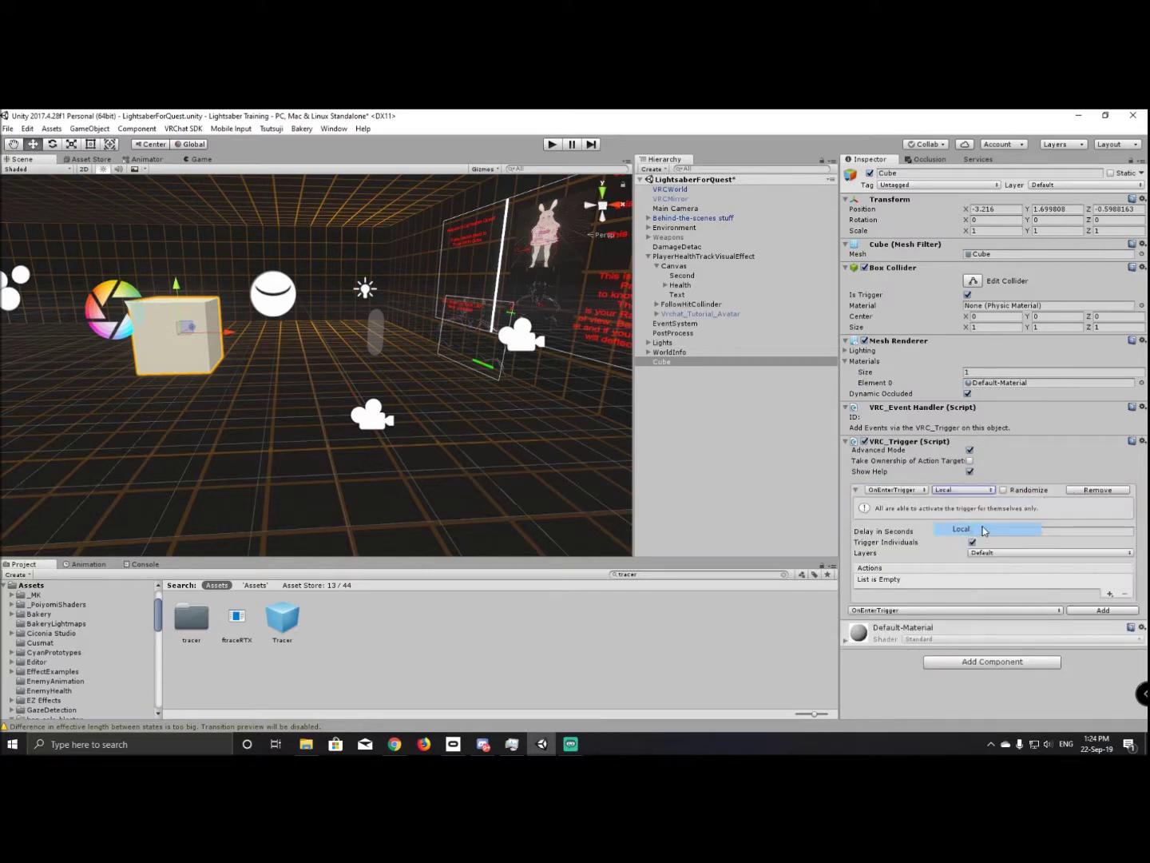
left_click(991, 552)
left_click(1006, 377)
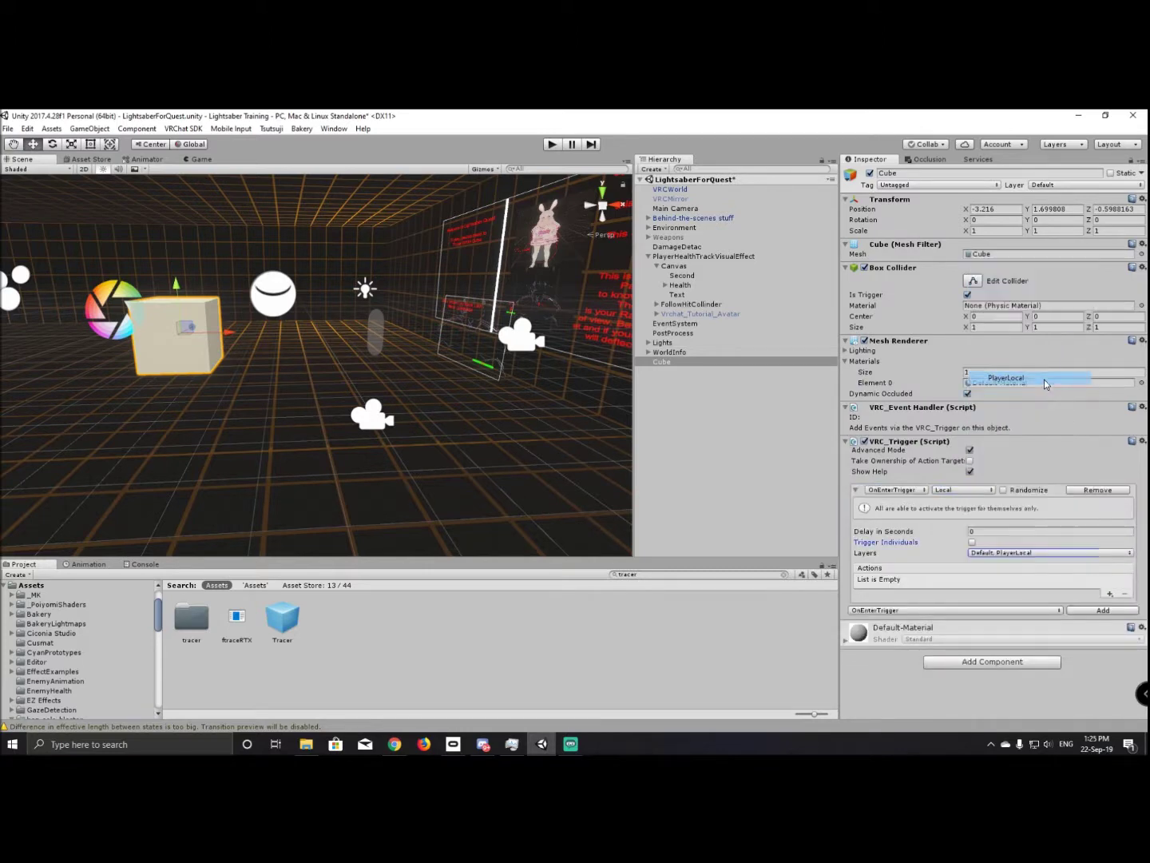
left_click(1101, 608)
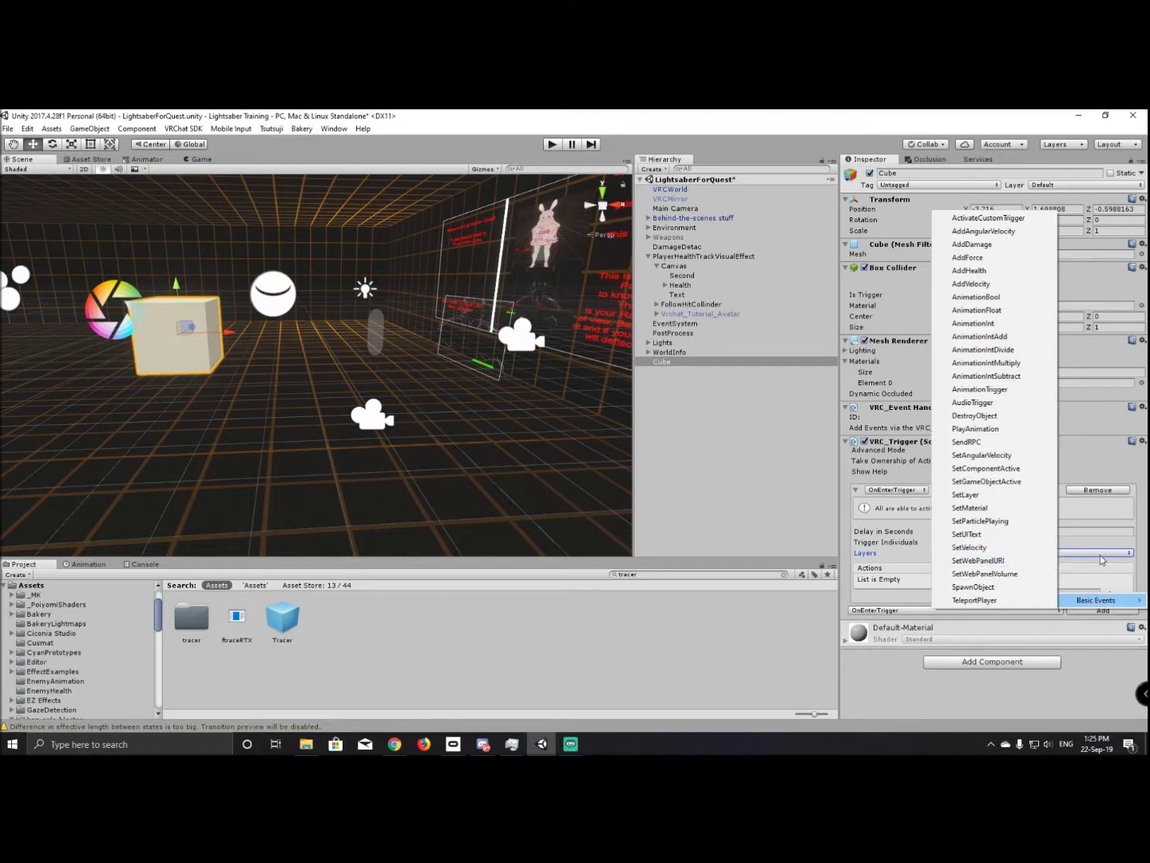
left_click(1054, 552)
left_click(1004, 292)
Add an AnimationIntAdd action to the cube's OnEnterTrigger event with the Canvas animator as its receiver.
left_click(1111, 593)
mouse_move(1097, 601)
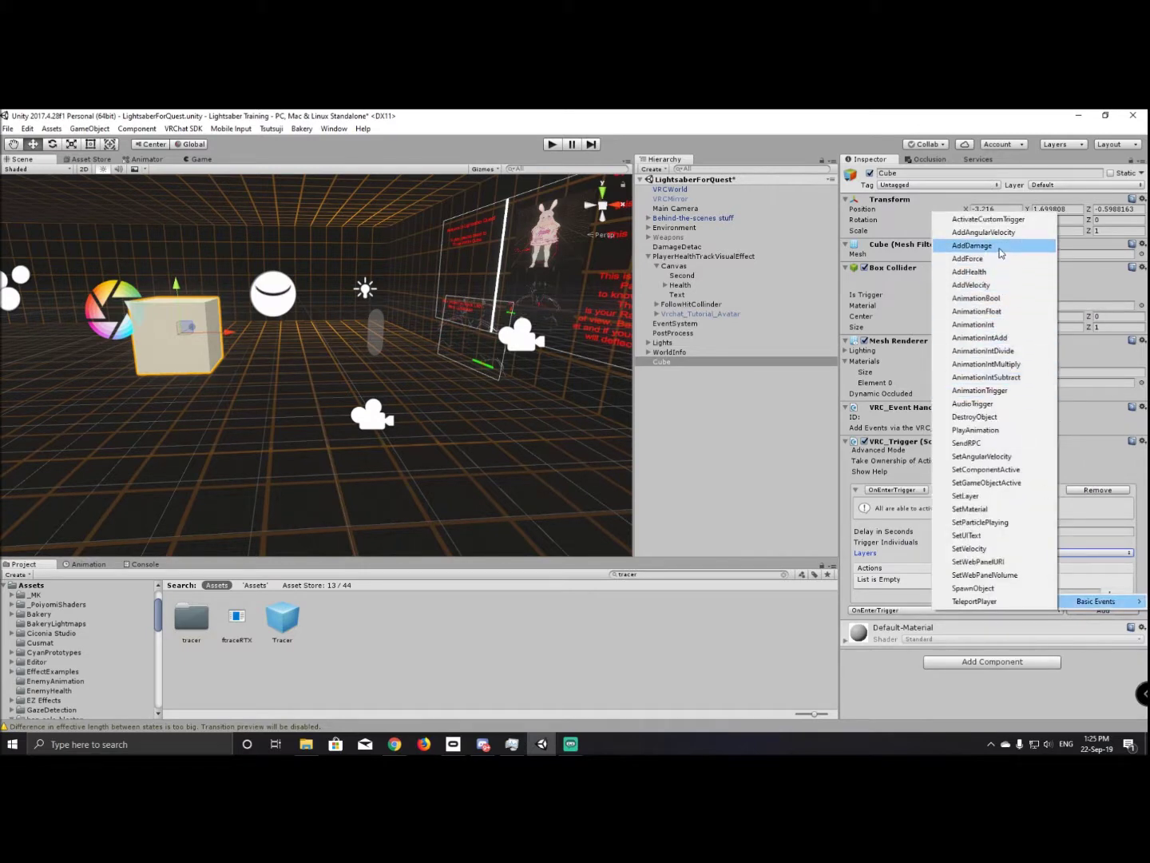
left_click(982, 336)
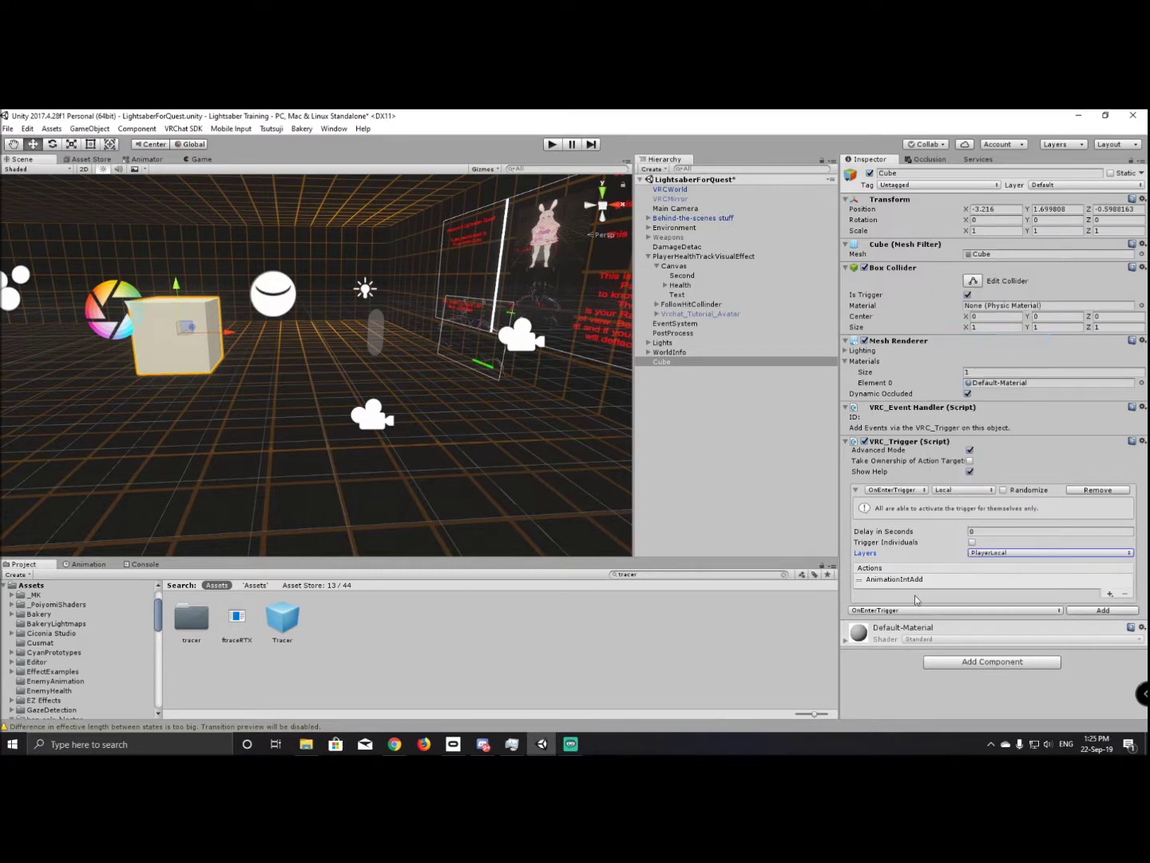
left_click(917, 582)
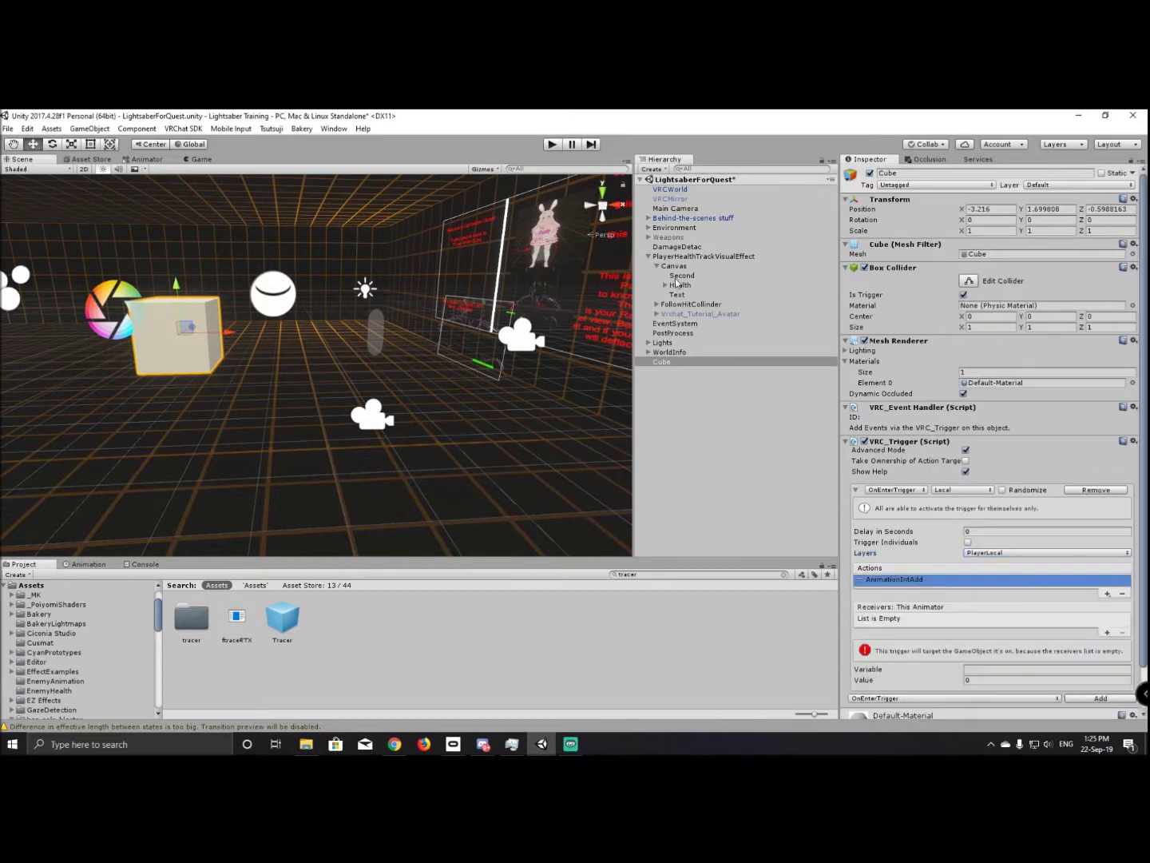
left_click_drag(677, 266, 944, 609)
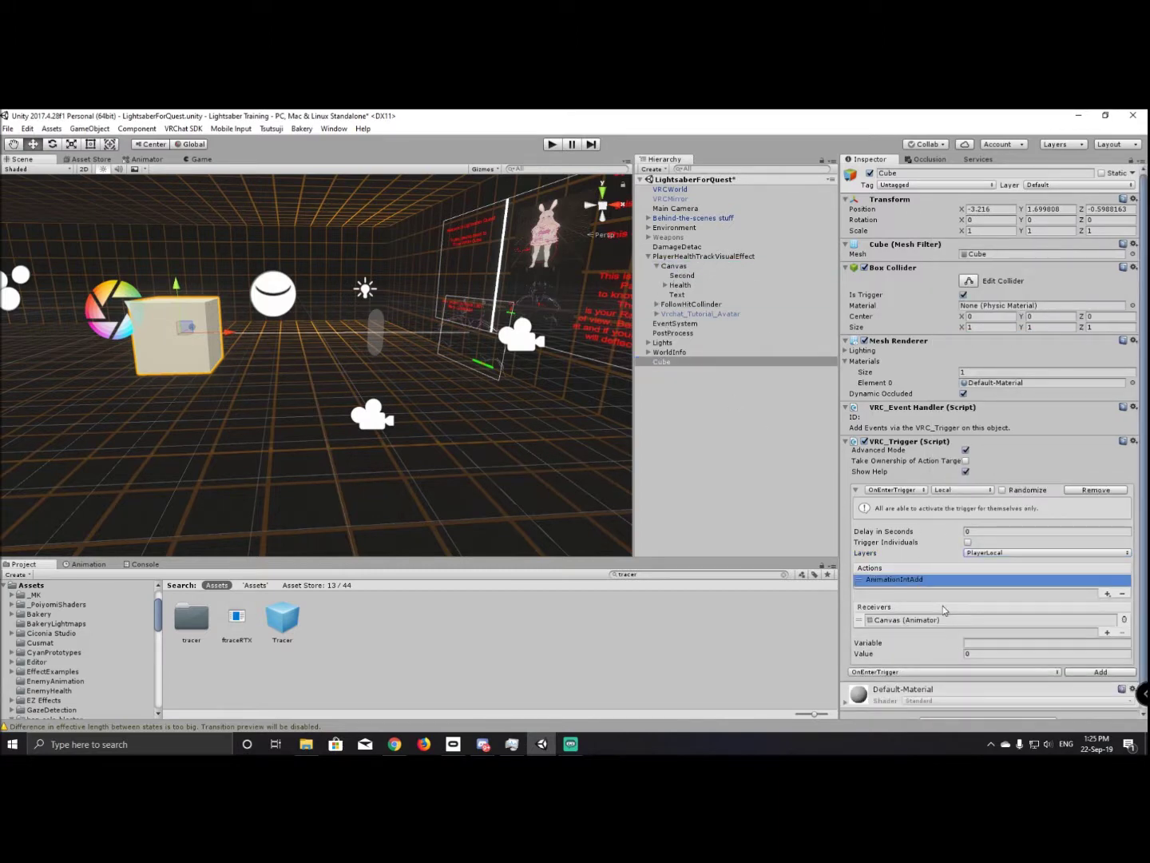
Set the AnimationIntAdd variable to the animator parameter name HealthTrack and its value to -20.
left_click(146, 160)
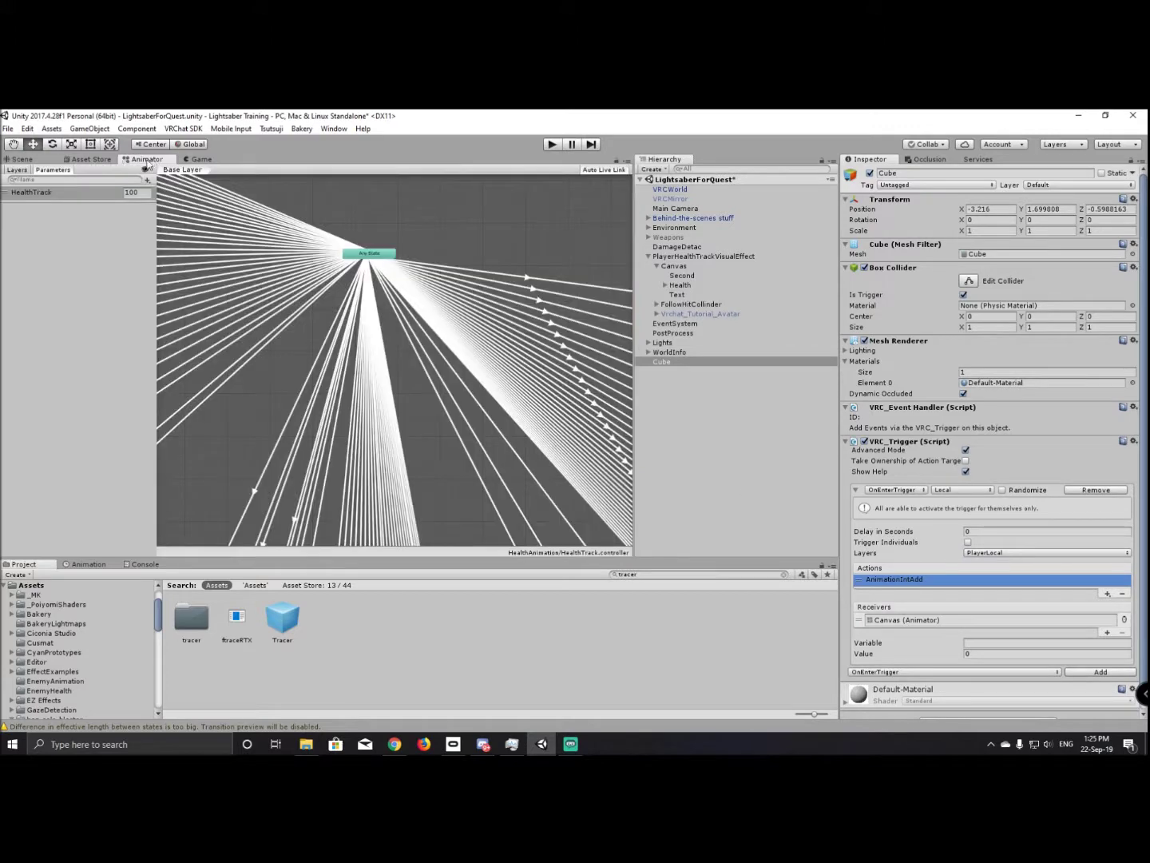
double_click(52, 195)
key("ctrl+c")
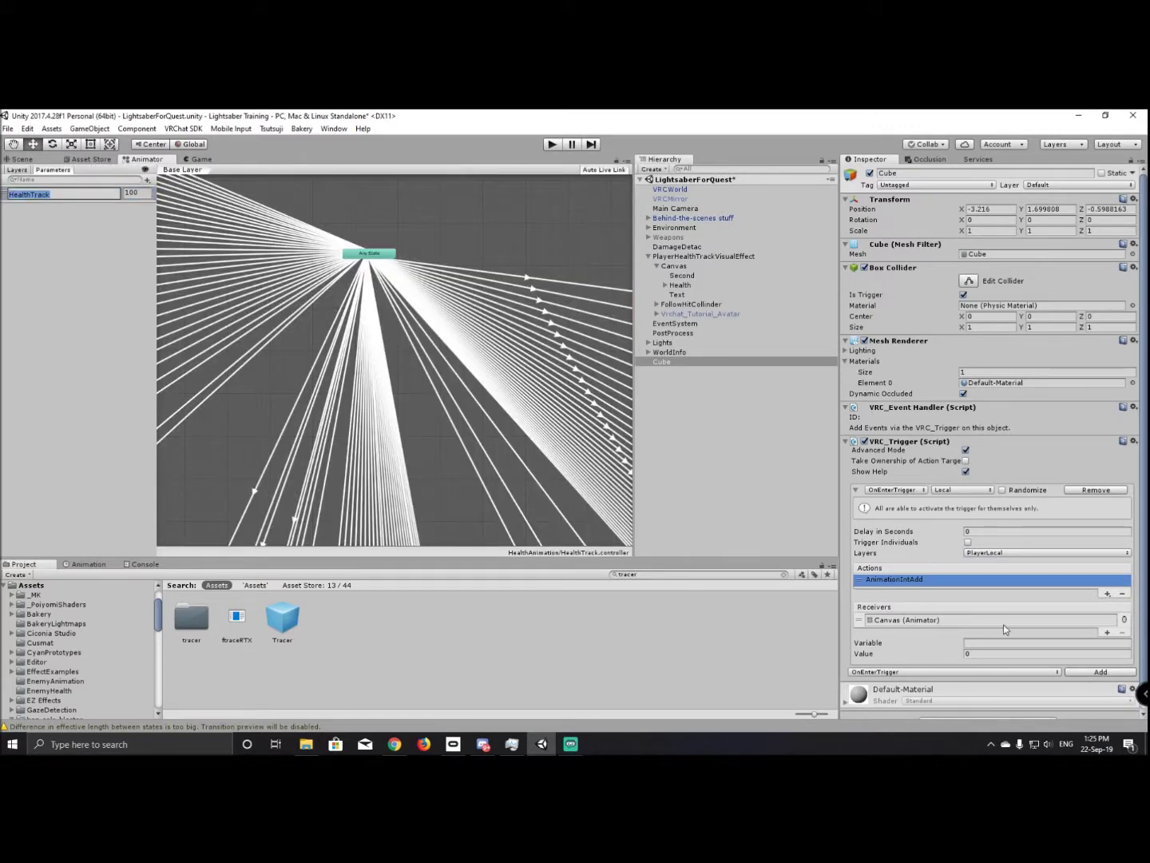
left_click(1002, 643)
key("ctrl+v")
left_click(994, 655)
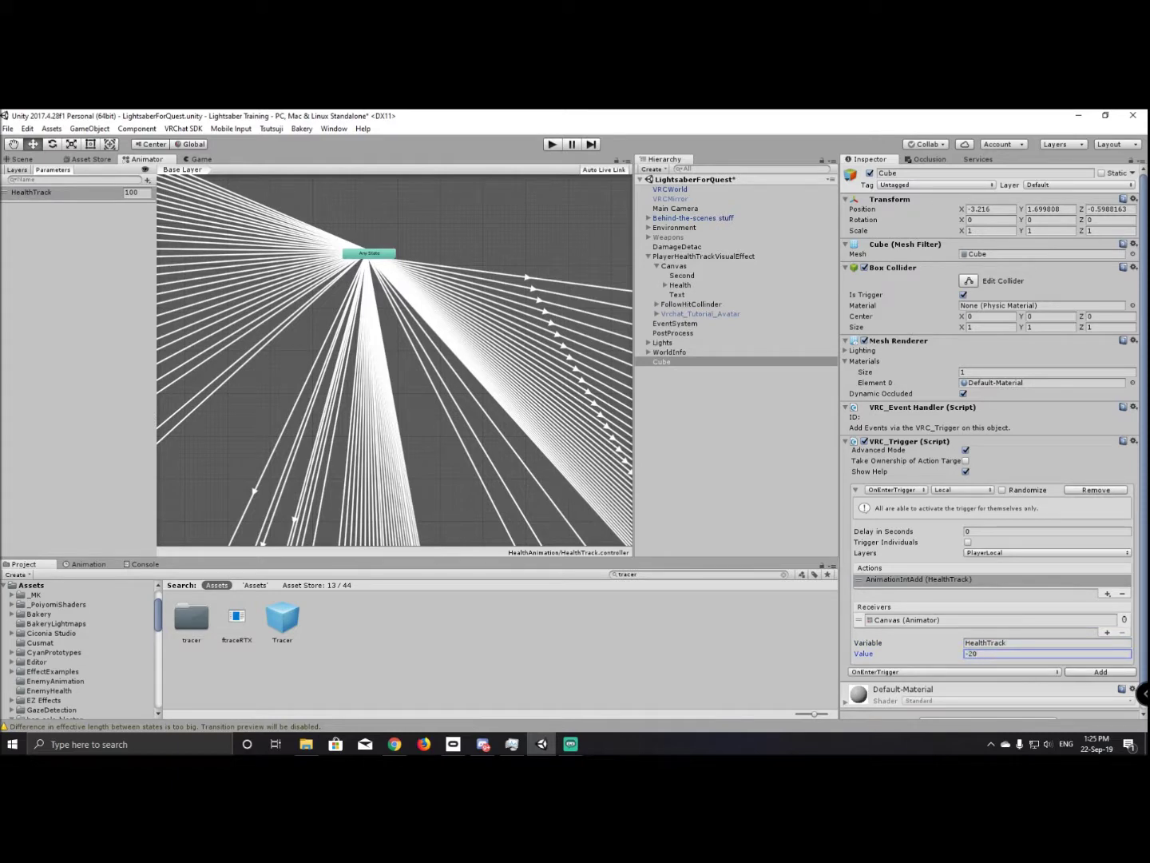
left_click(394, 744)
left_click(360, 232)
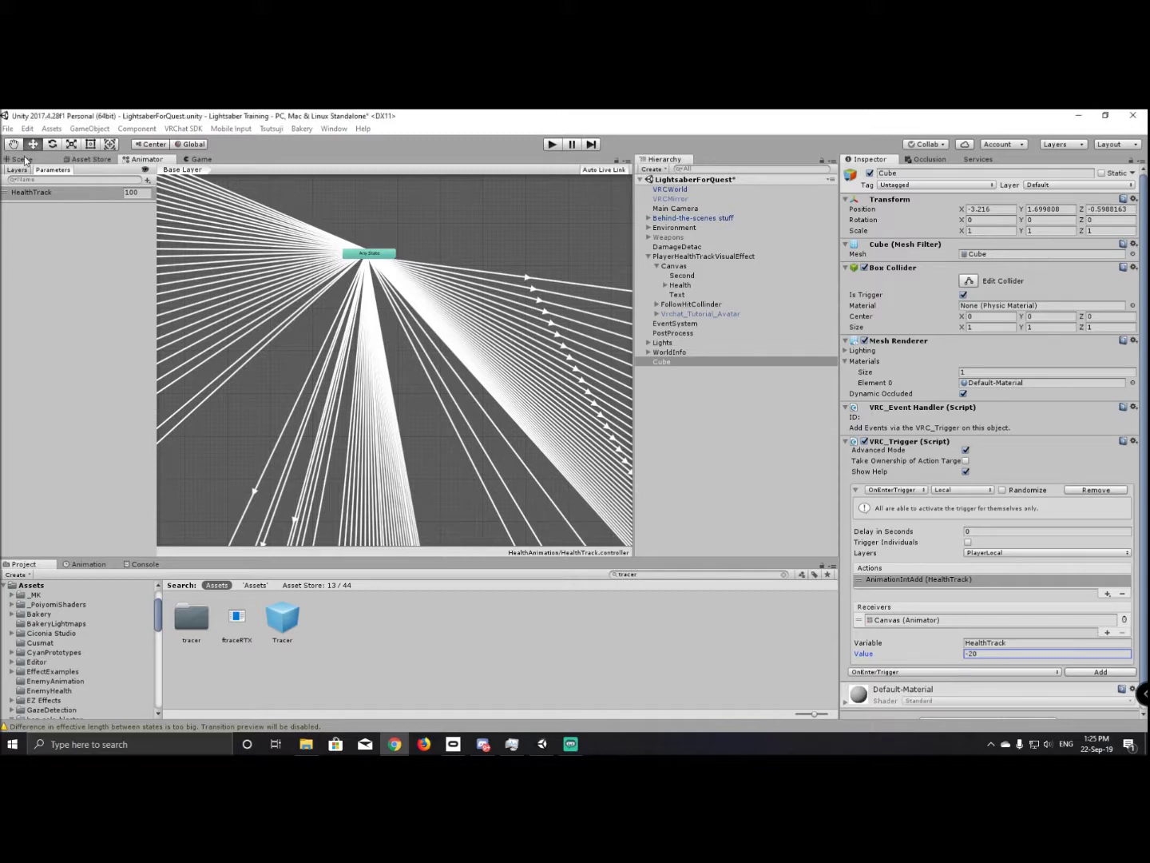
key("ctrl+1")
right_click_drag(471, 415, 285, 349)
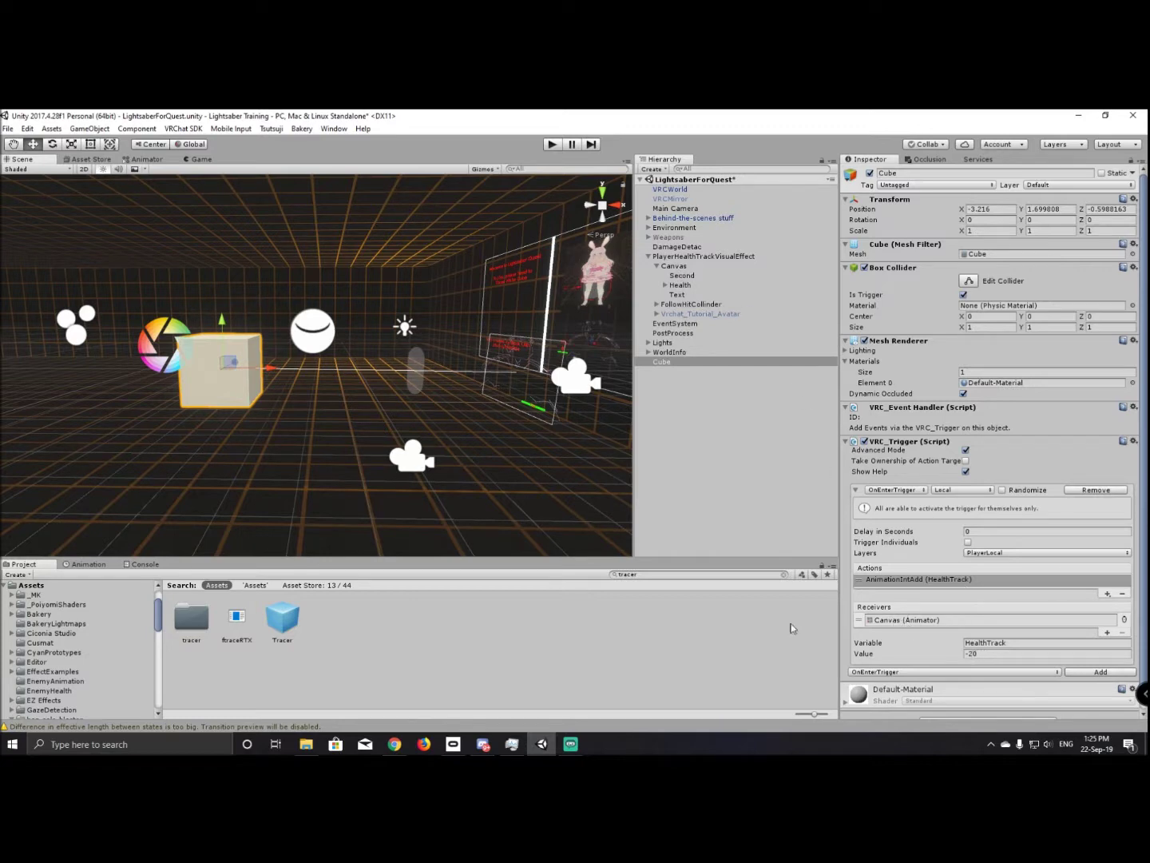
key("alt+Tab")
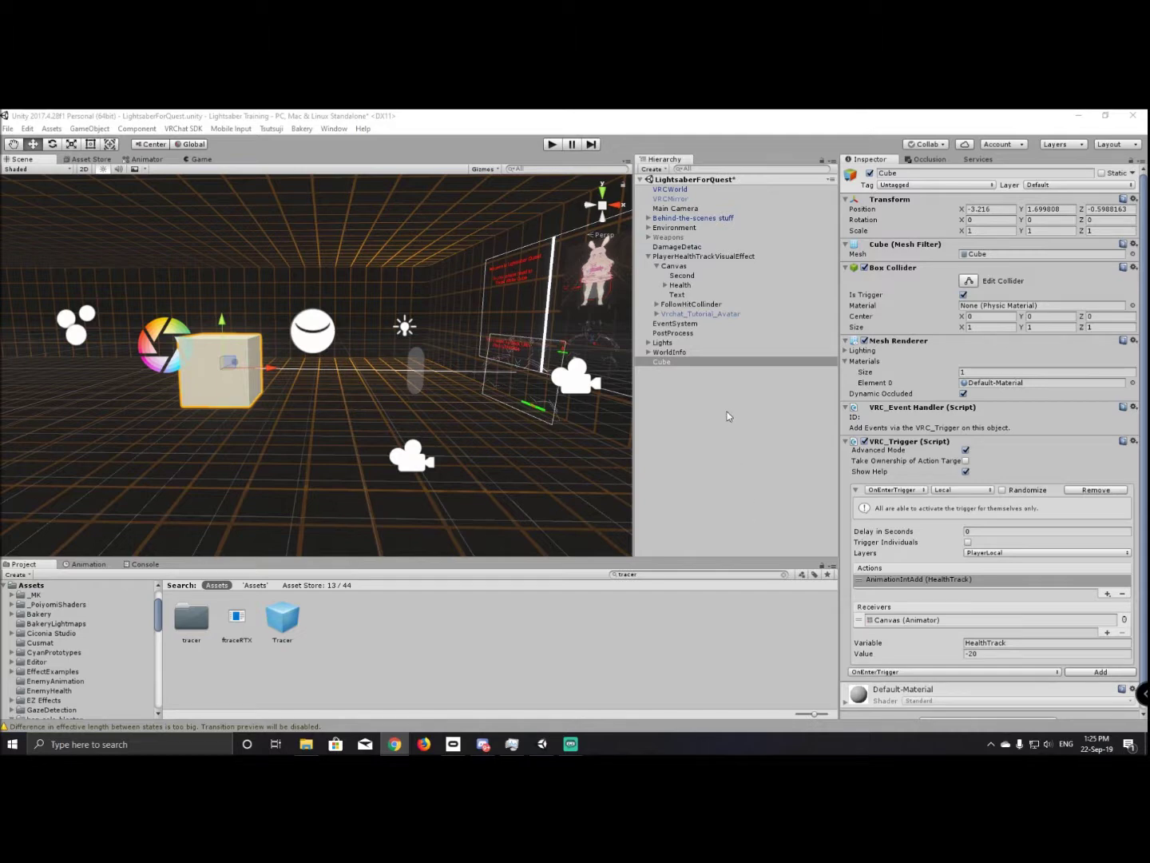
Build and test the world offline with one client from the VRChat SDK control panel.
left_click(190, 129)
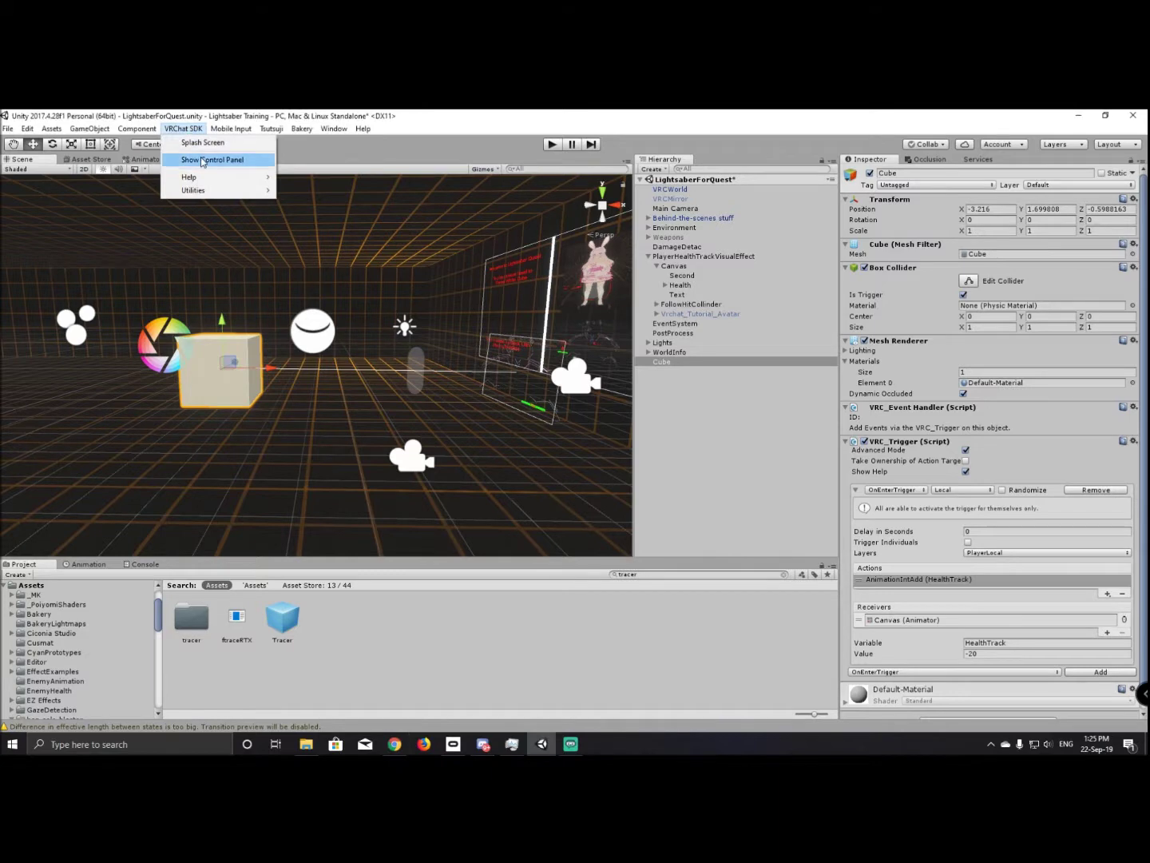
left_click(217, 159)
left_click(782, 520)
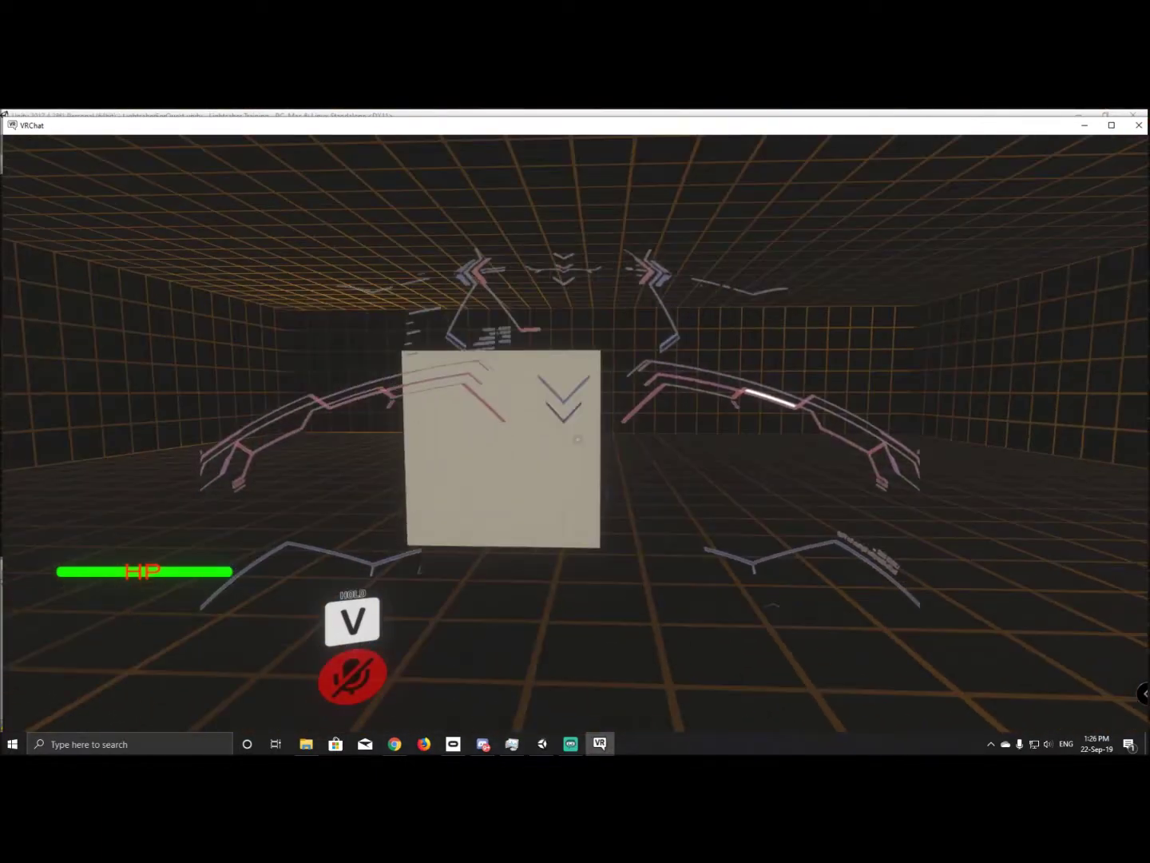
Walk into the damage cube several times in the VRChat test client to check how the HP bar responds.
key("w")
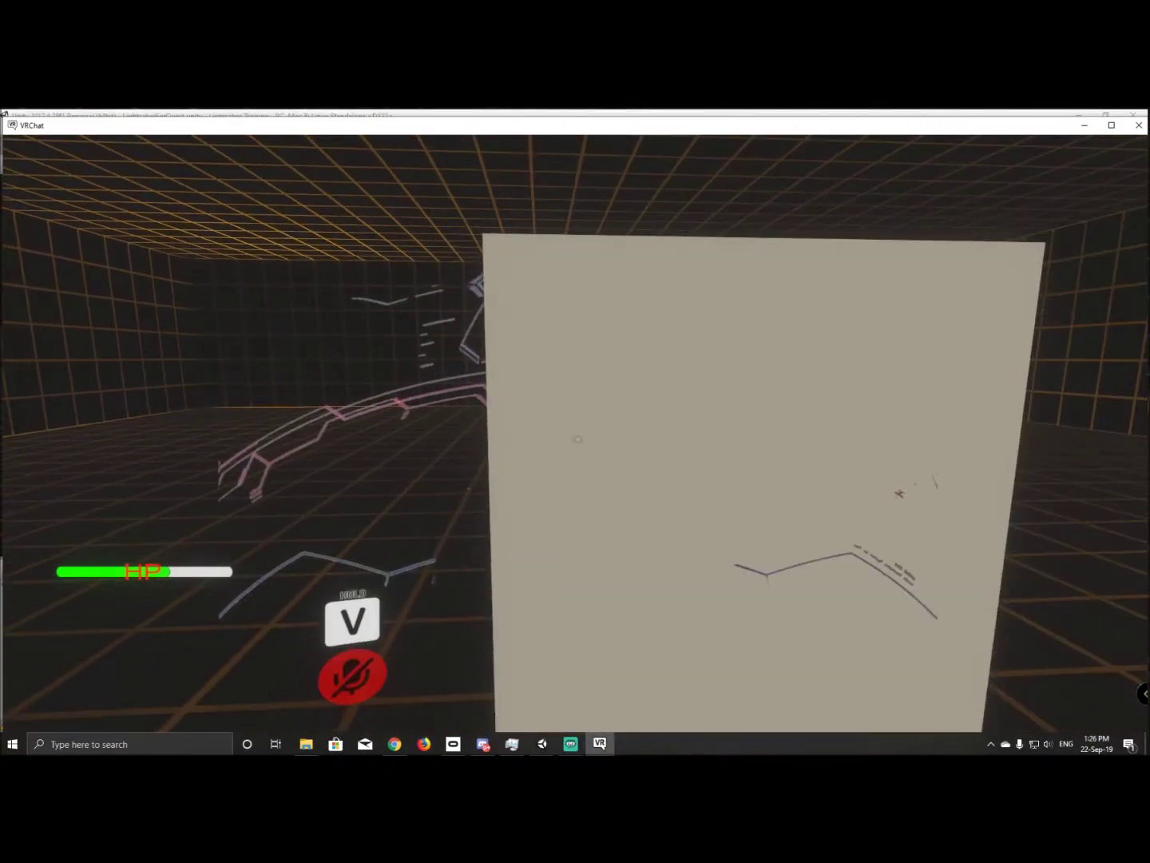
key("Escape")
key("Escape")
key("Escape")
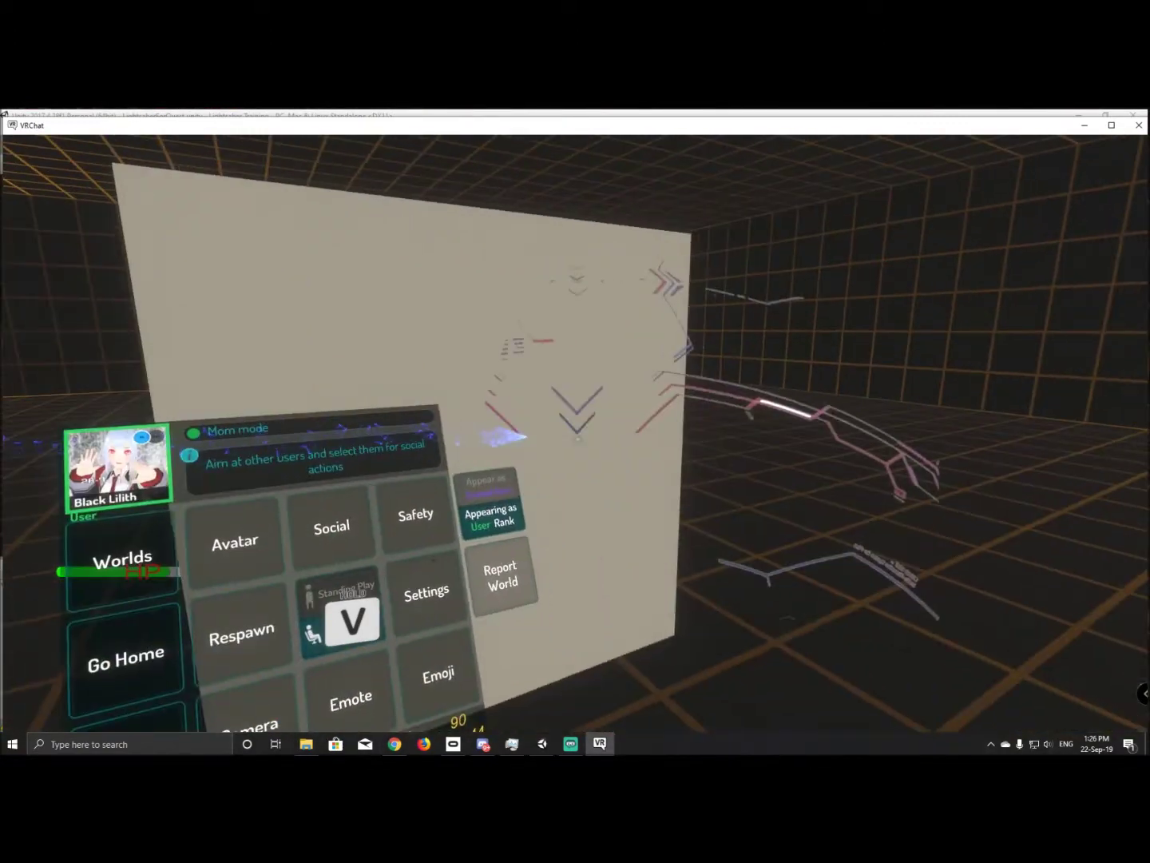
key("alt+Tab")
left_click(600, 745)
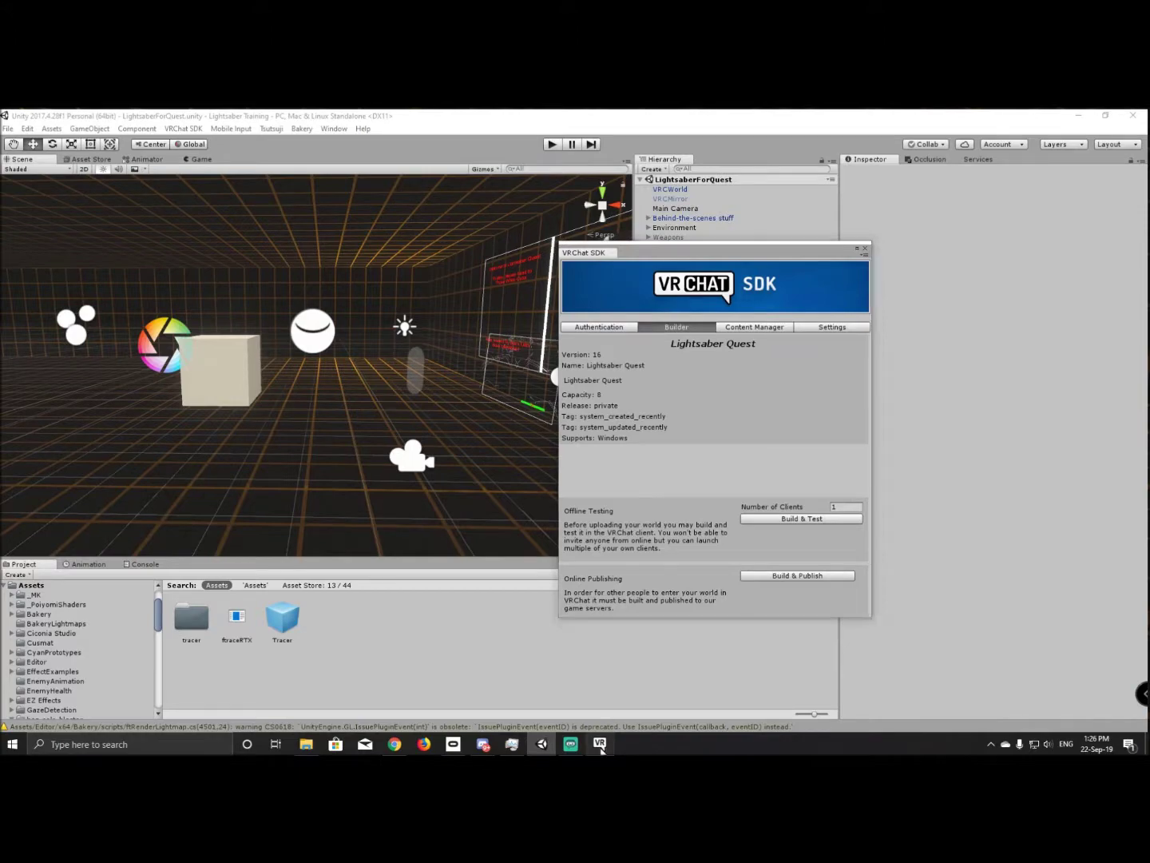
key("Escape")
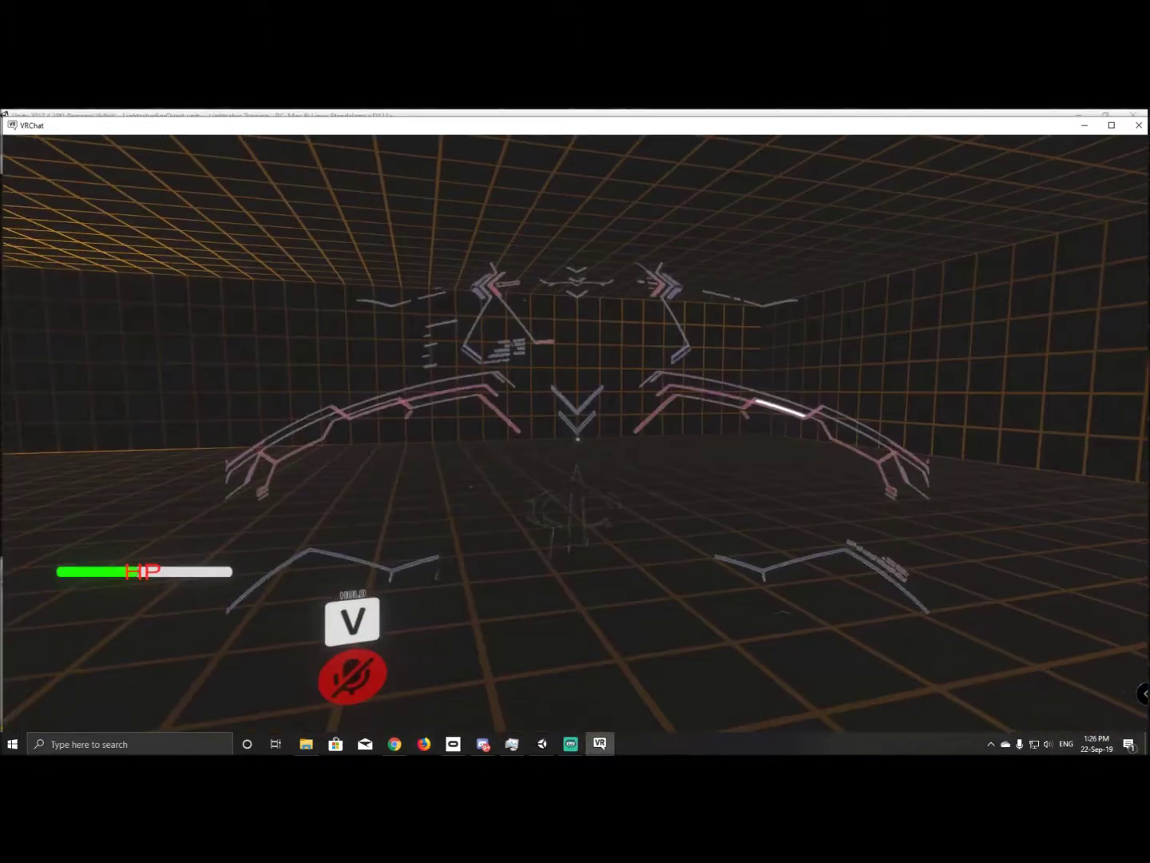
key("Escape")
key("Escape")
key("Escape")
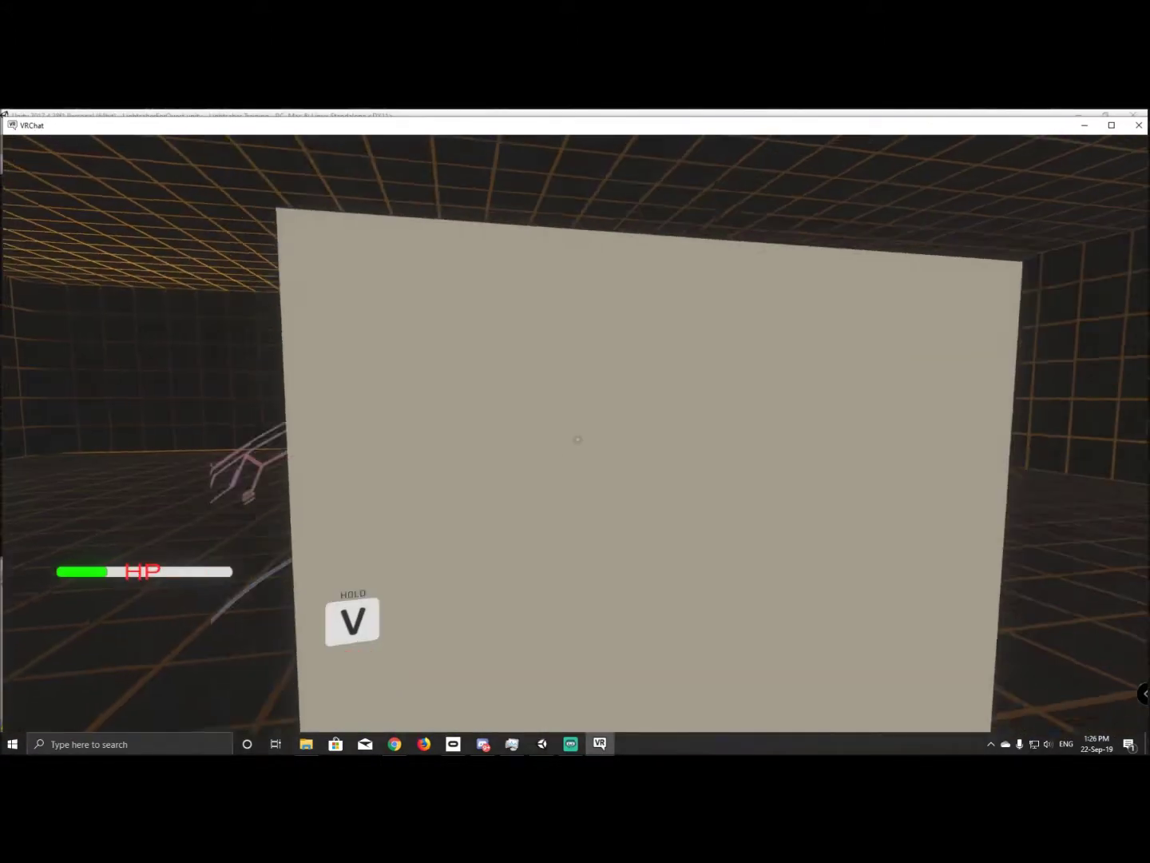
Leave the damage test by exiting the VRChat test client and return to the Unity editor.
key("Escape")
key("Escape")
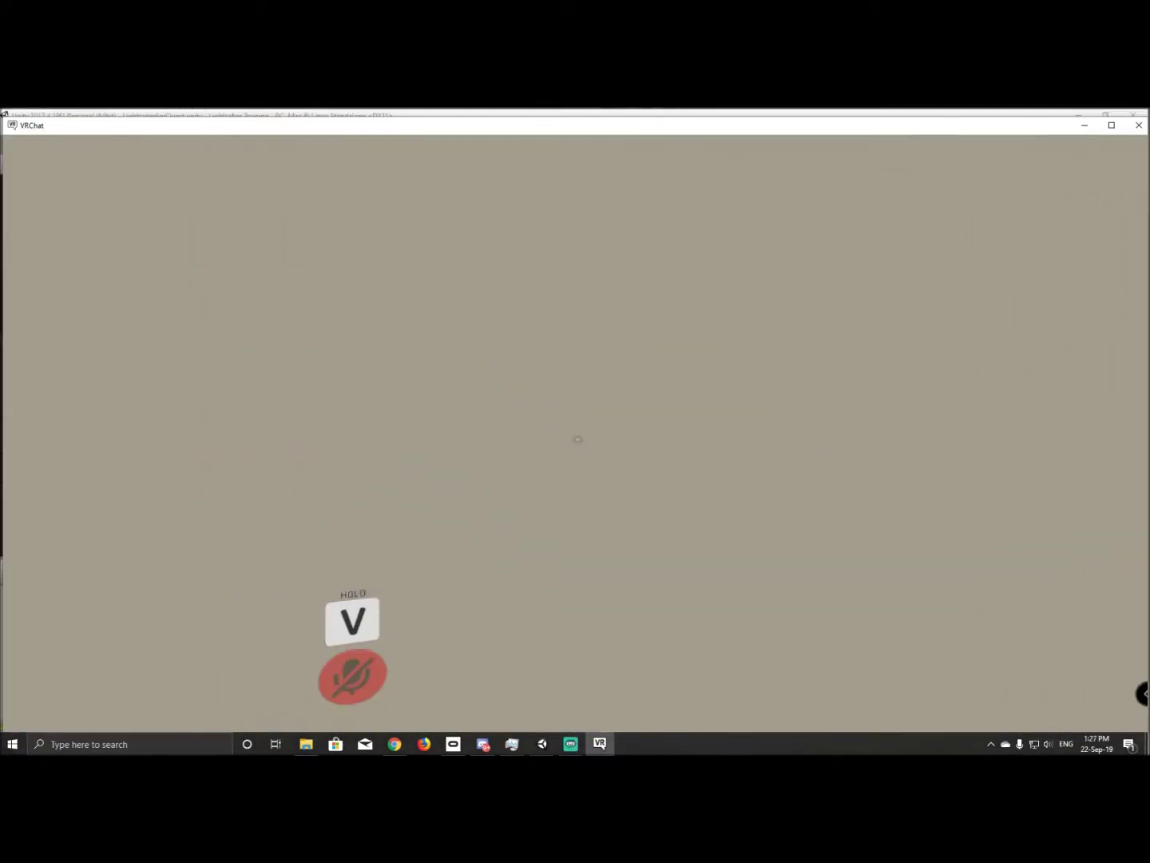
key("Escape")
key("Escape")
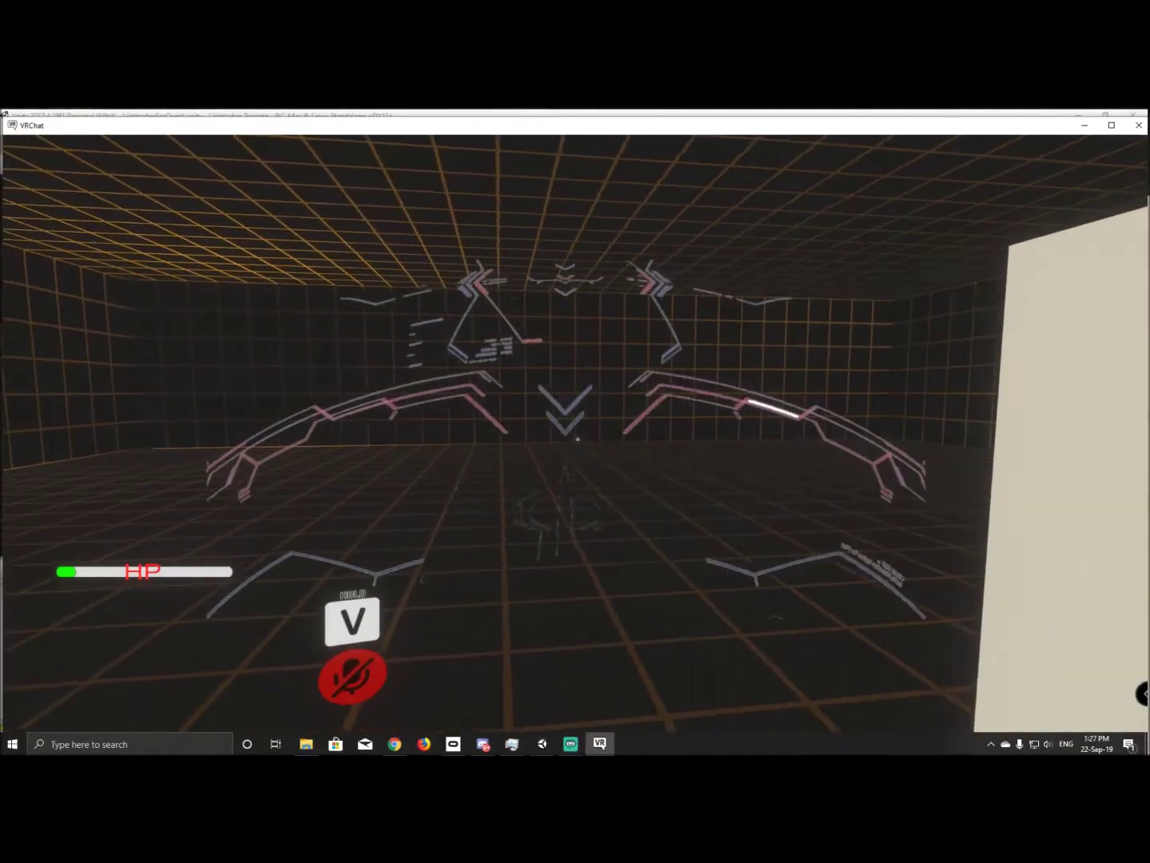
key("Escape")
key("Escape")
left_click(579, 439)
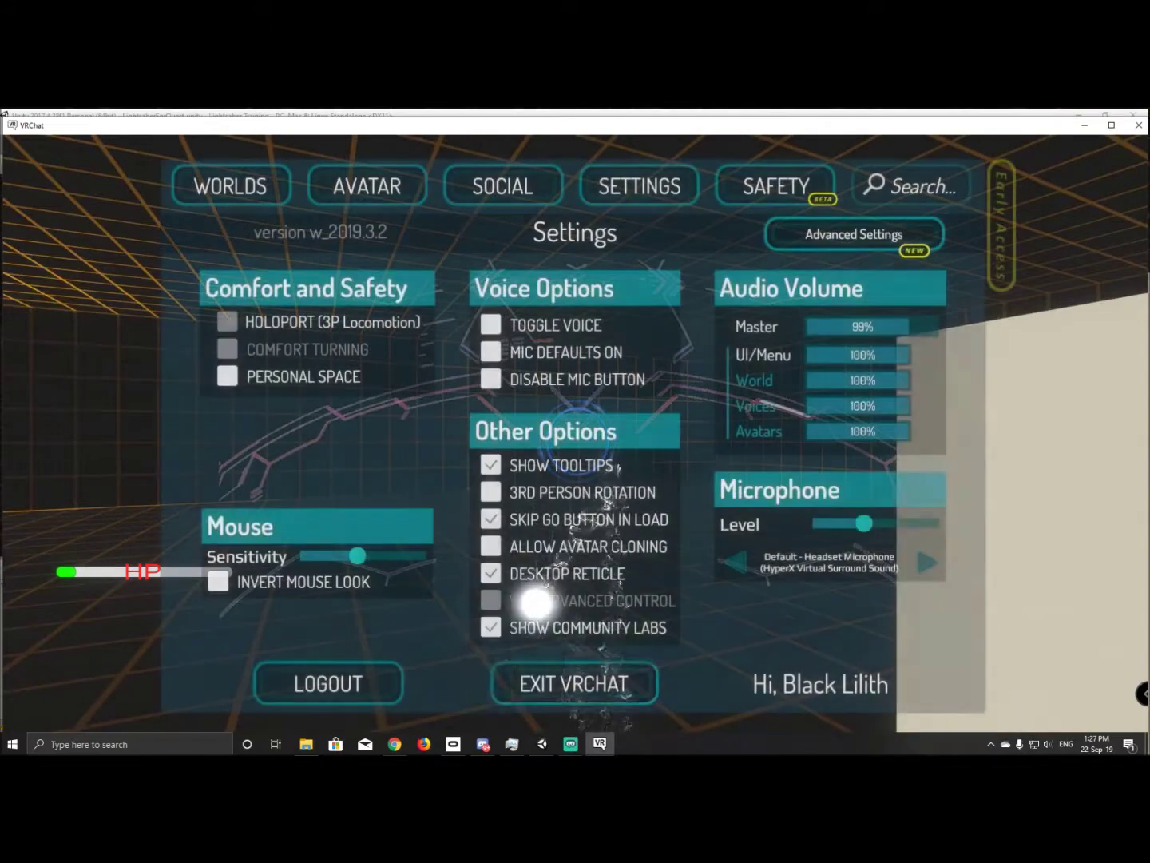
left_click(594, 685)
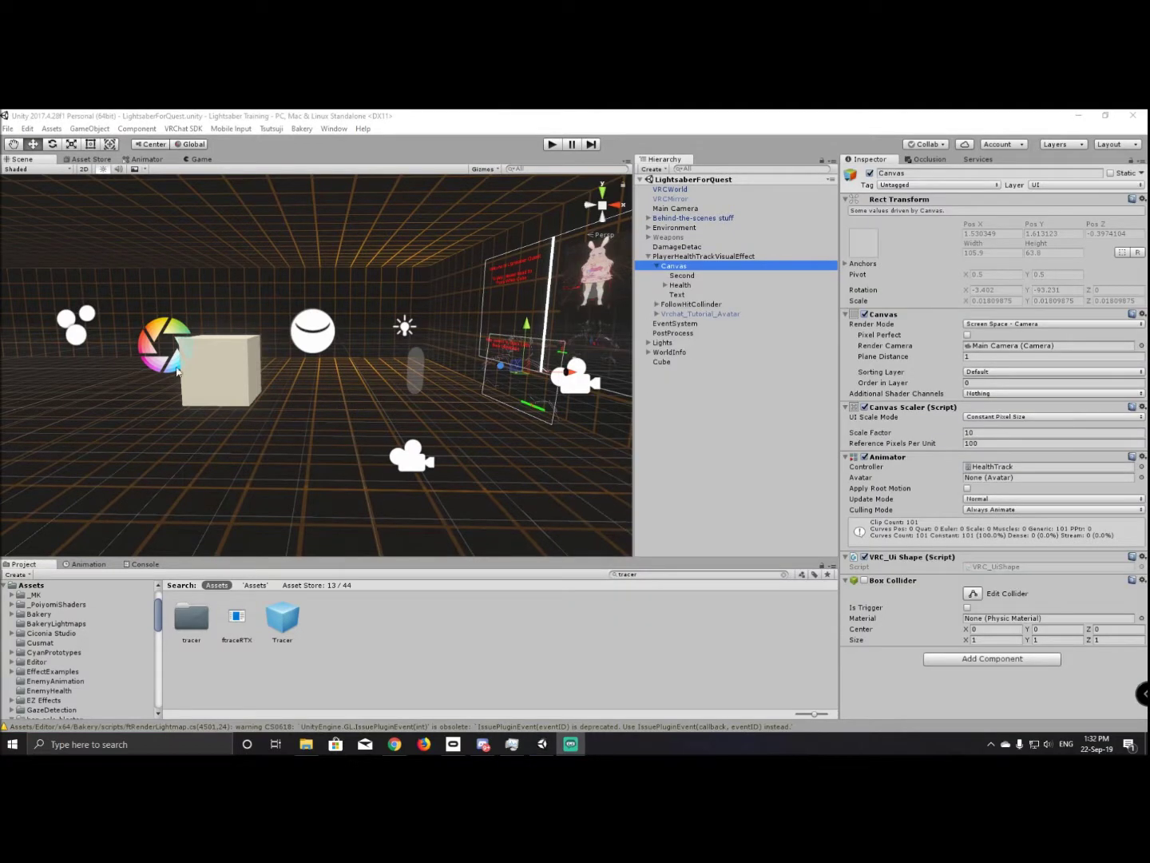
Collapse the PlayerHealthTrackVisualEffect group and create a new UI Canvas at the root of the scene.
left_click(648, 256)
left_click(688, 347)
left_click_drag(144, 332, 263, 329, "alt")
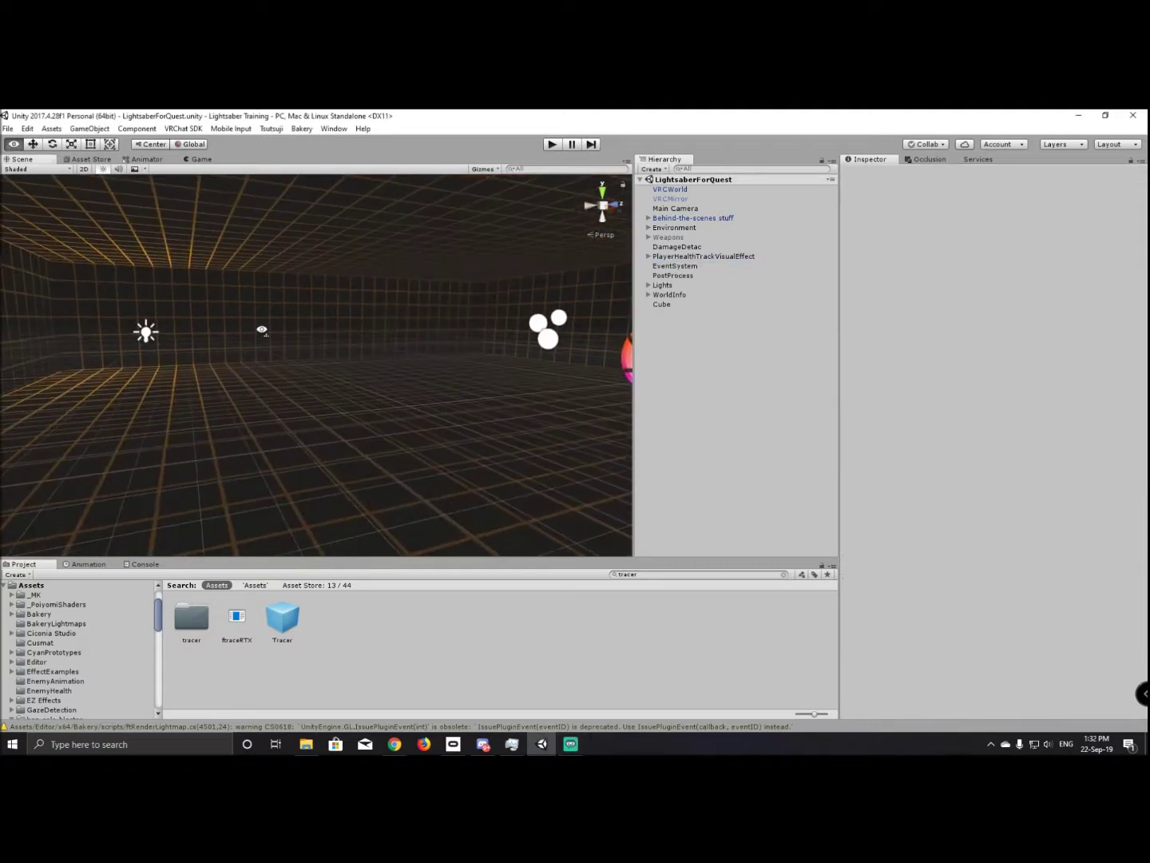
left_click(675, 305)
left_click(672, 318)
right_click(672, 318)
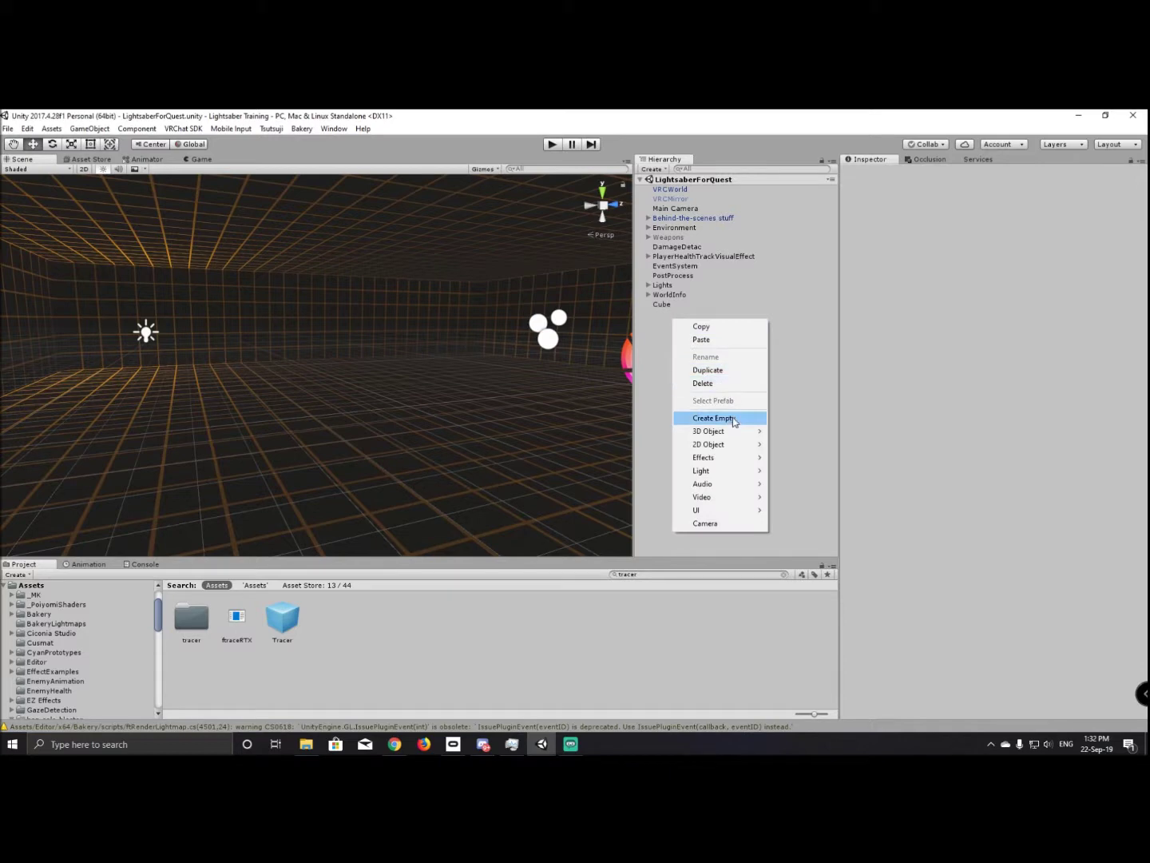
mouse_move(724, 475)
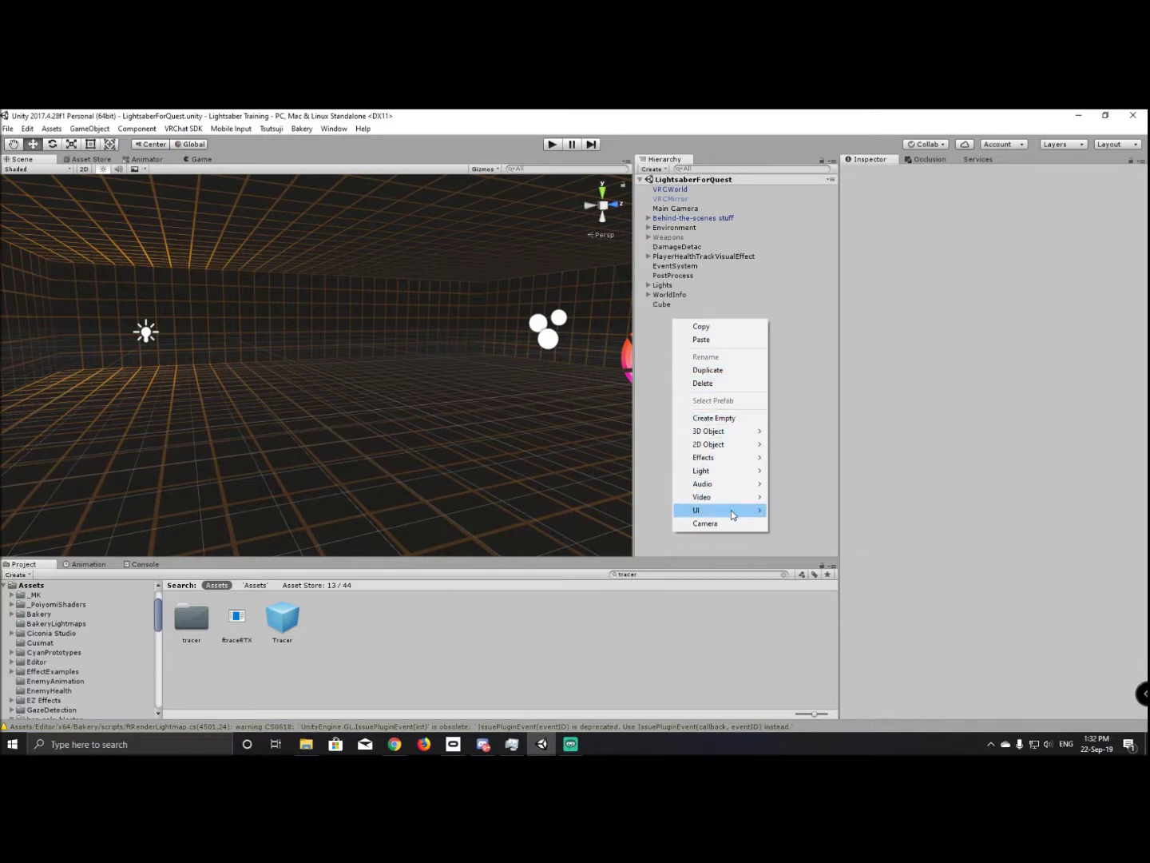
mouse_move(732, 515)
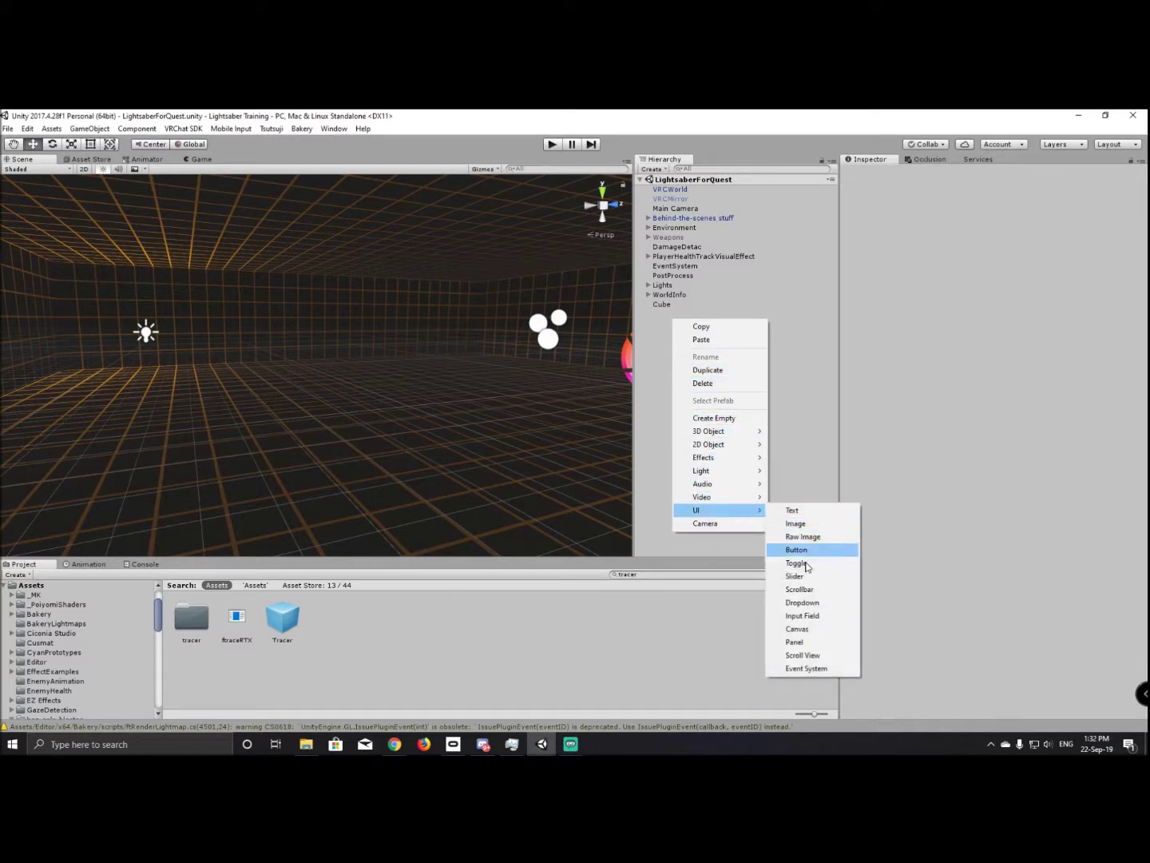
left_click(803, 630)
left_click_drag(580, 492, 542, 290, "alt")
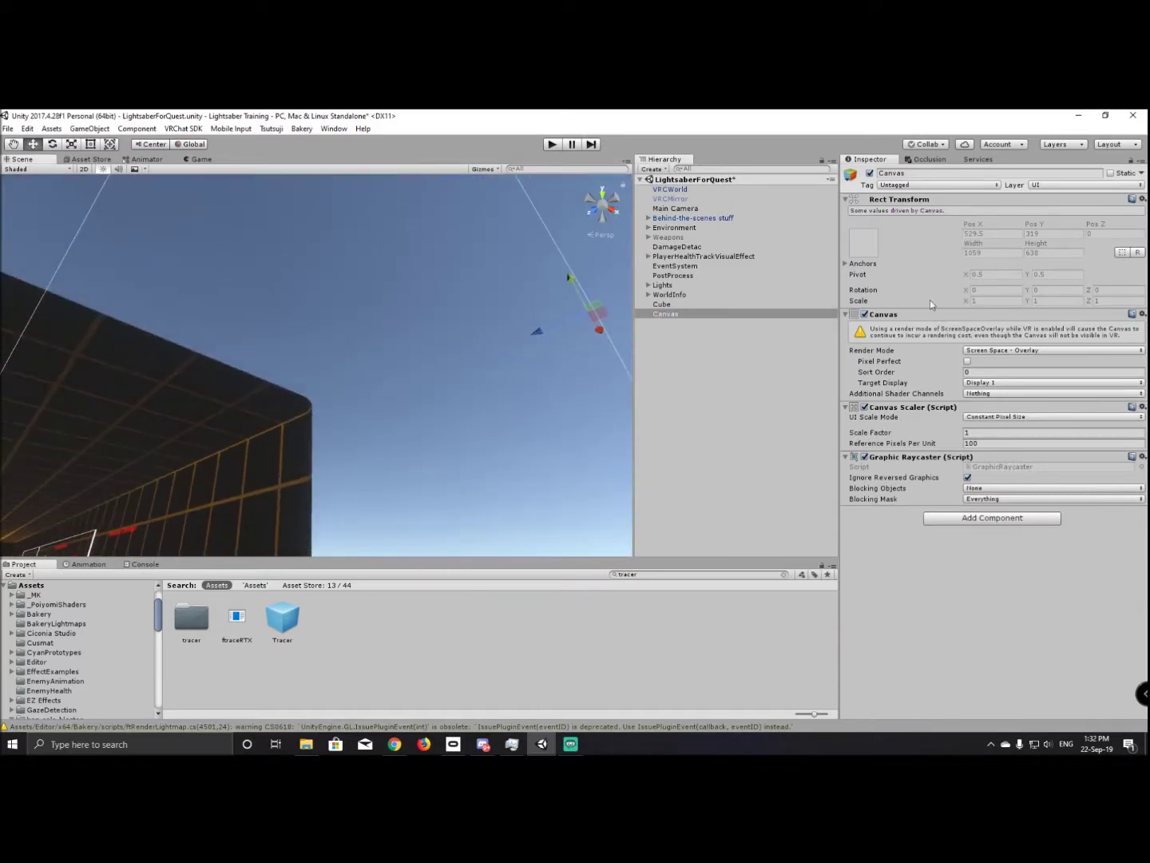
Set the new Canvas's Render Mode to Screen Space - Camera with Main Camera as its Render Camera.
right_click(676, 314)
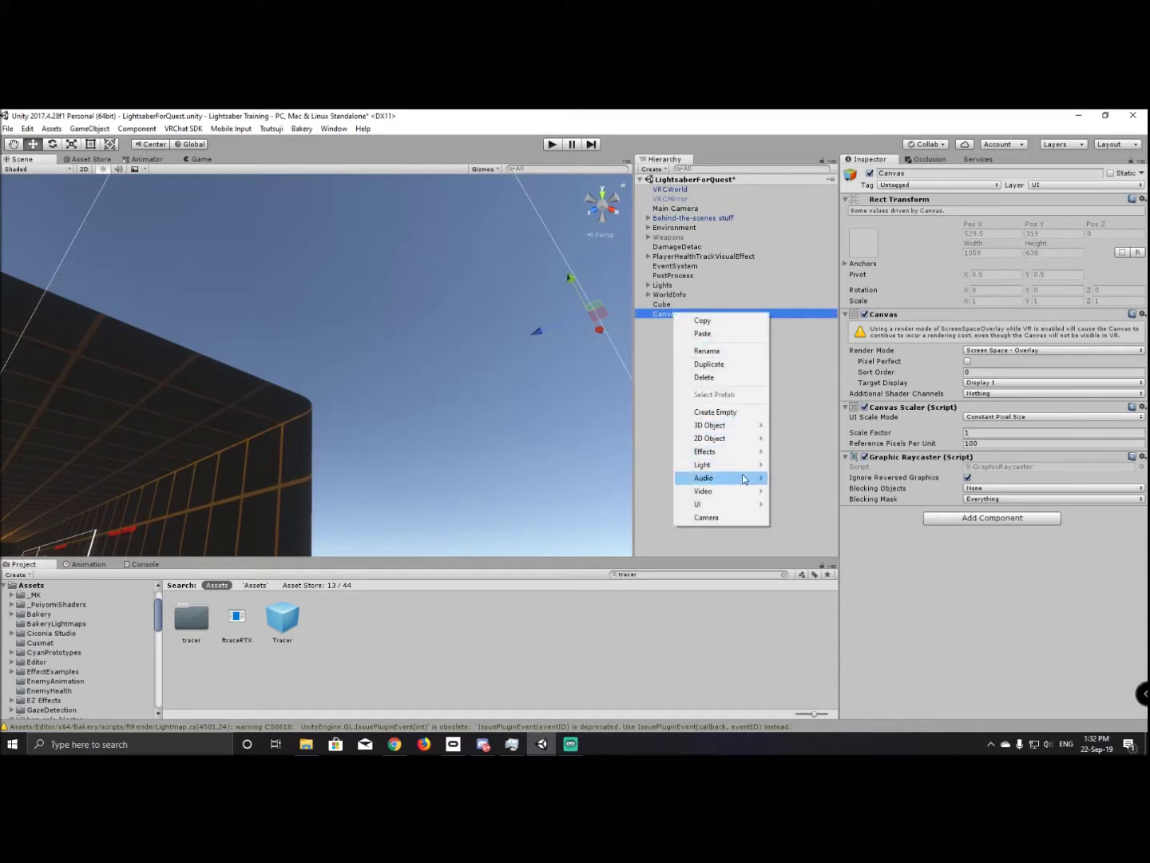
mouse_move(743, 478)
left_click(1034, 349)
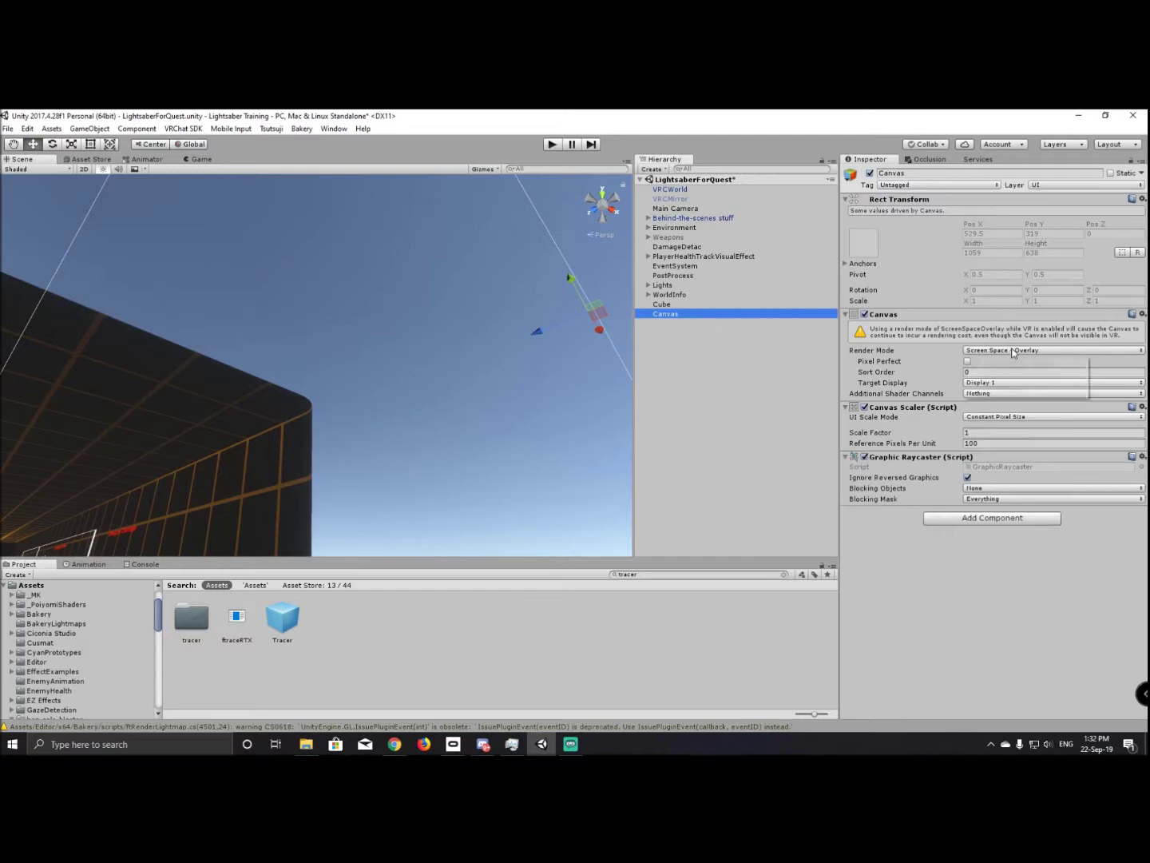
left_click(1038, 381)
left_click_drag(683, 210, 1003, 346)
right_click_drag(320, 336, 317, 328)
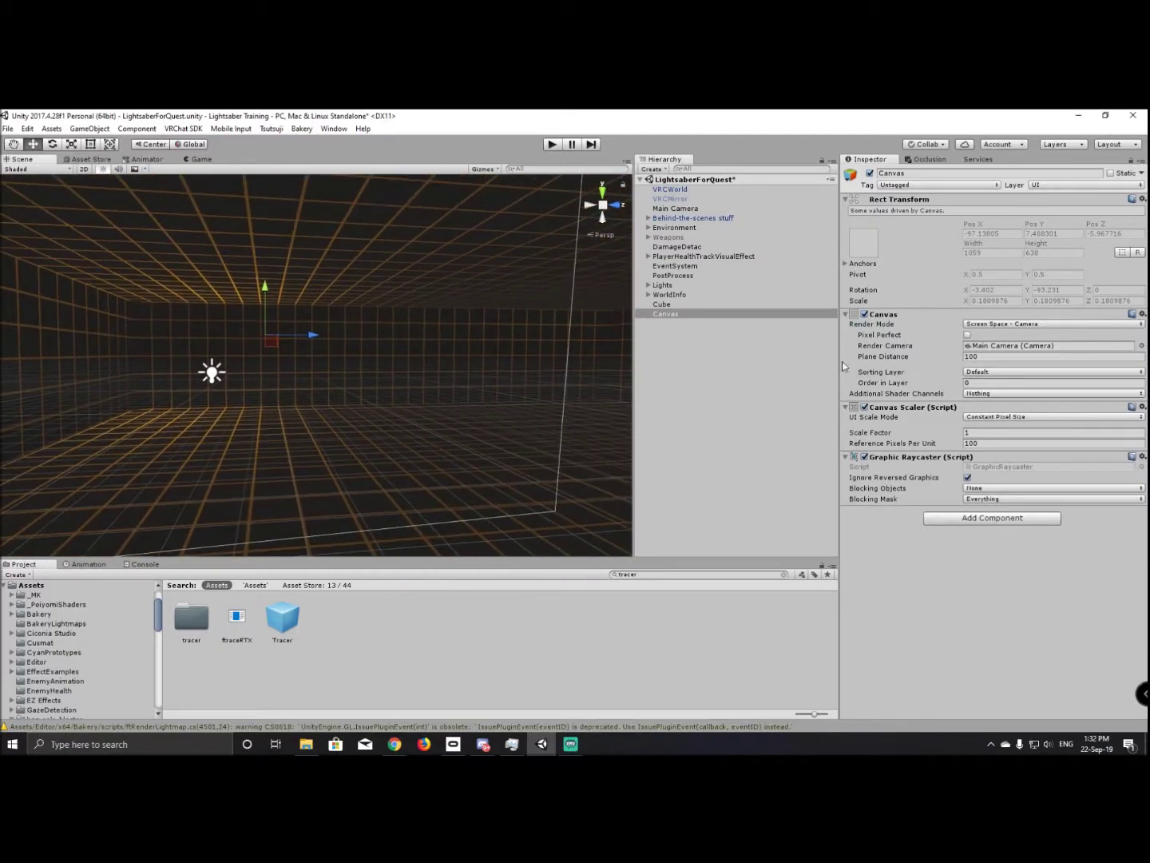
Set the new Canvas's Plane Distance to 2 and its Canvas Scaler Scale Factor to 10.
left_click(986, 357)
type("1")
key("BackSpace")
type("2")
right_click_drag(321, 367, 462, 364)
left_click(981, 433)
type("10")
Remove the Graphic Raycaster from the new Canvas and add an Animator component to it.
right_click(924, 463)
left_click(976, 480)
right_click_drag(450, 358, 419, 337)
right_click(672, 314)
left_click(964, 463)
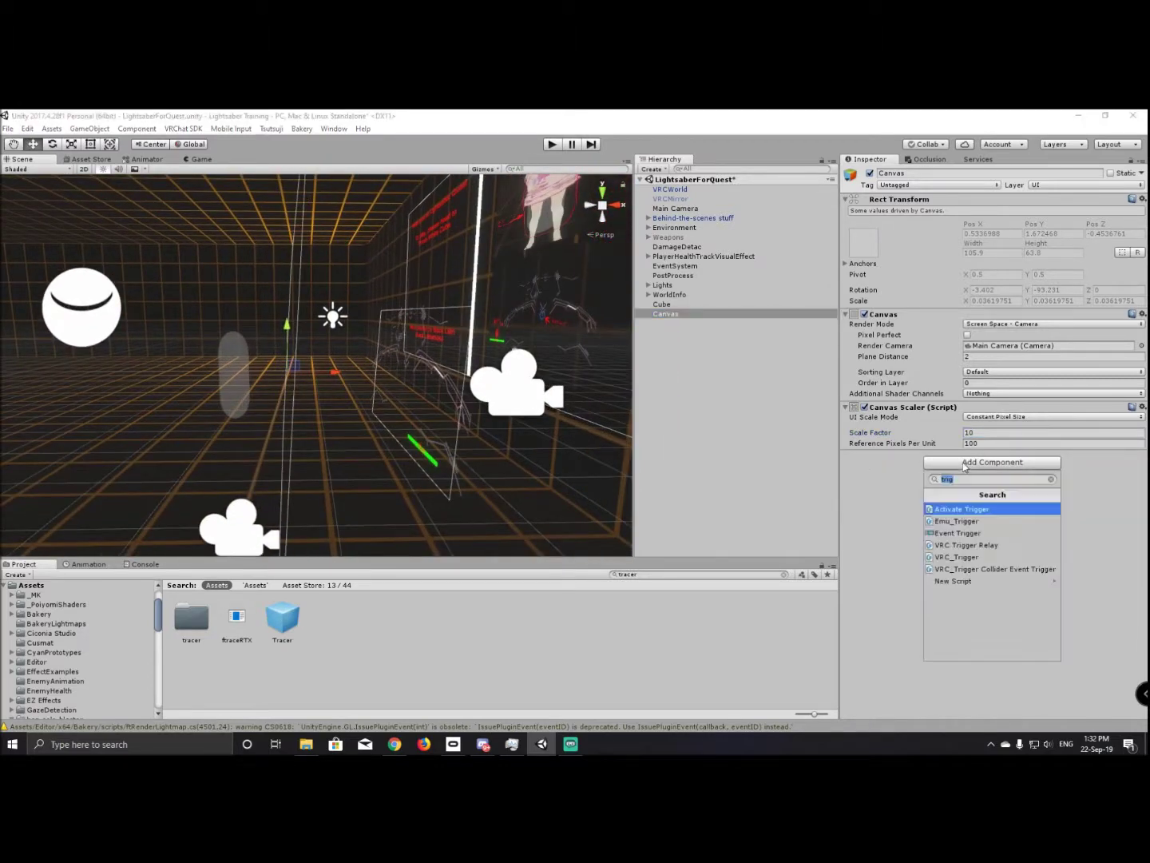
type("ani")
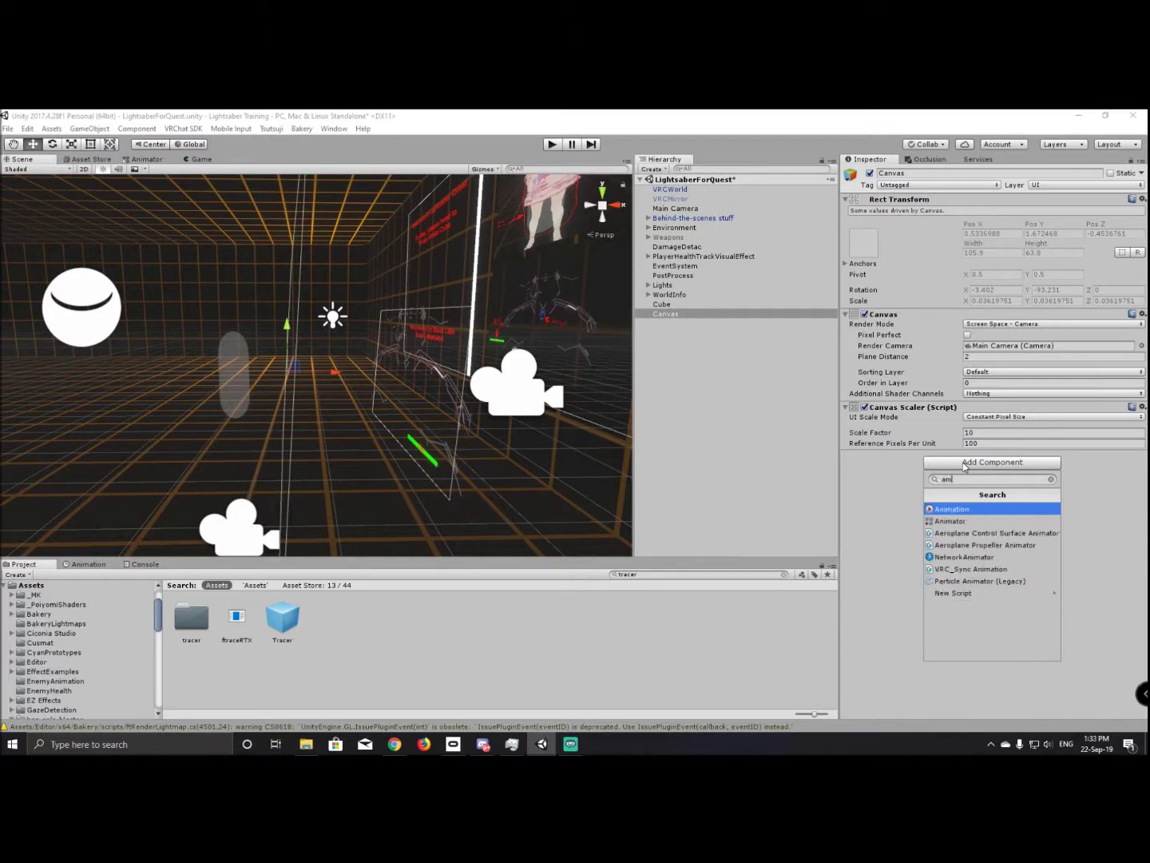
key("Down")
key("Return")
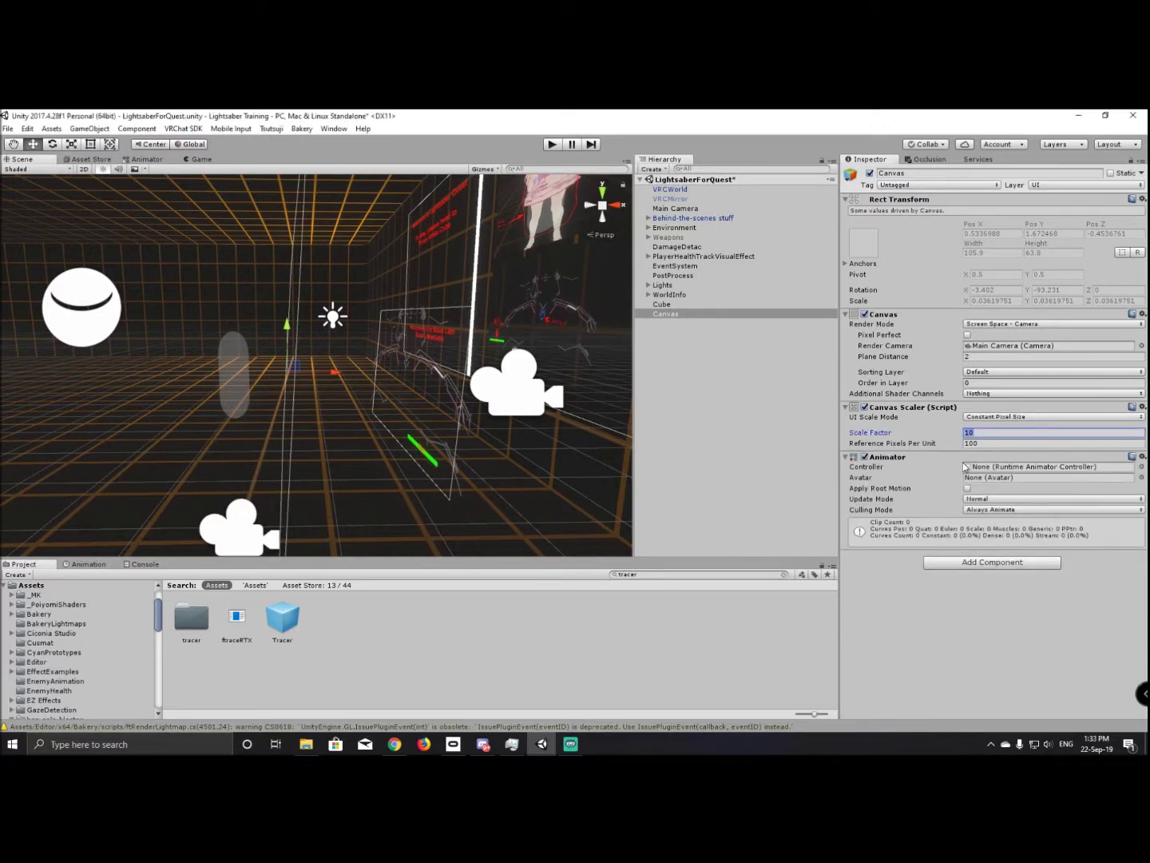
Add a UI Slider as a child of the new Canvas and frame it in the scene.
right_click(663, 314)
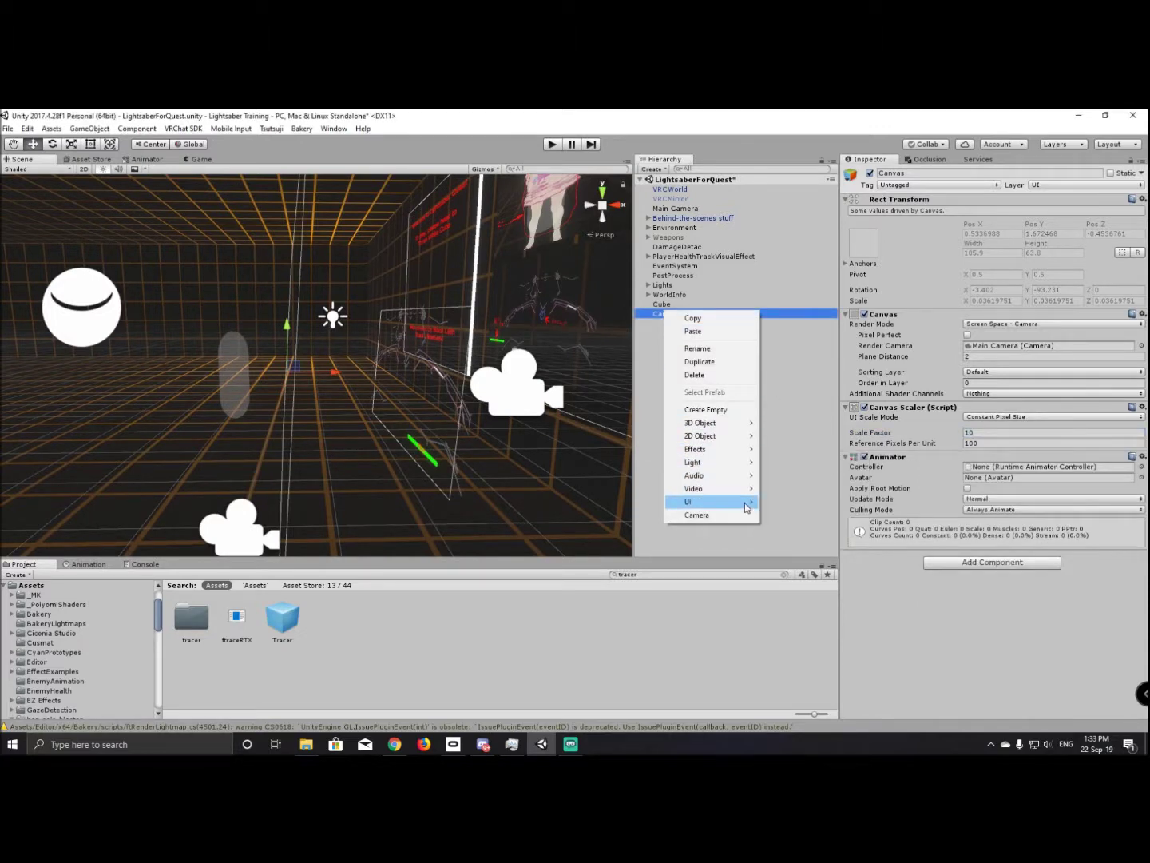
mouse_move(748, 502)
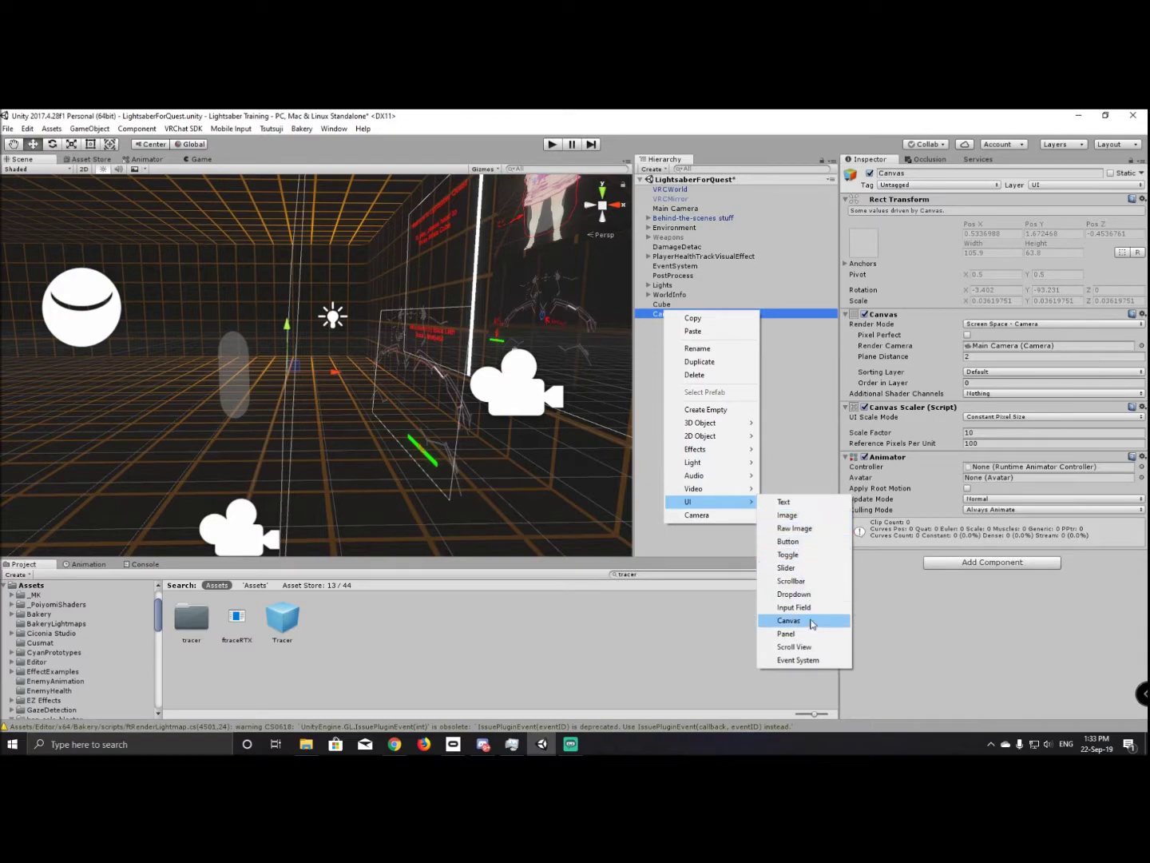
left_click(790, 567)
left_click_drag(304, 368, 241, 373, "alt")
key("f")
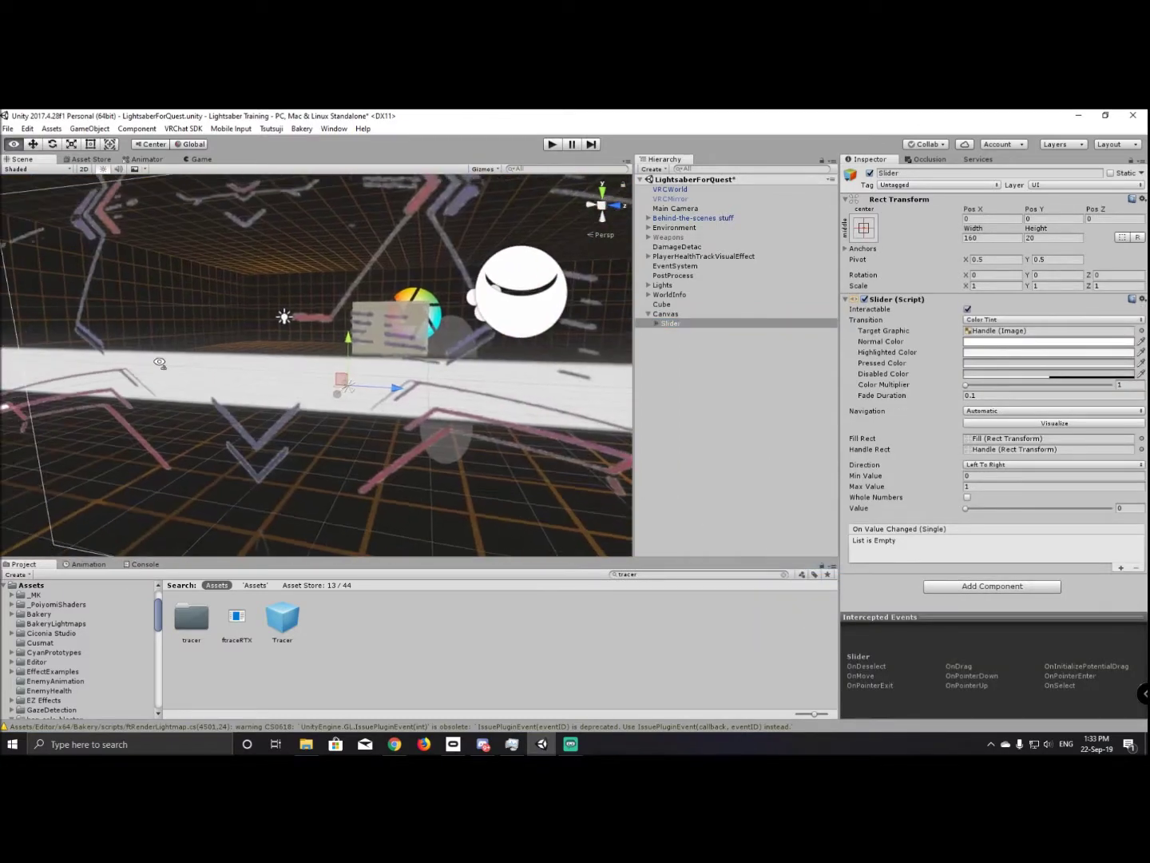
Set the new Canvas's Plane Distance to 5 and the Slider's Max Value to 100.
left_click(678, 313)
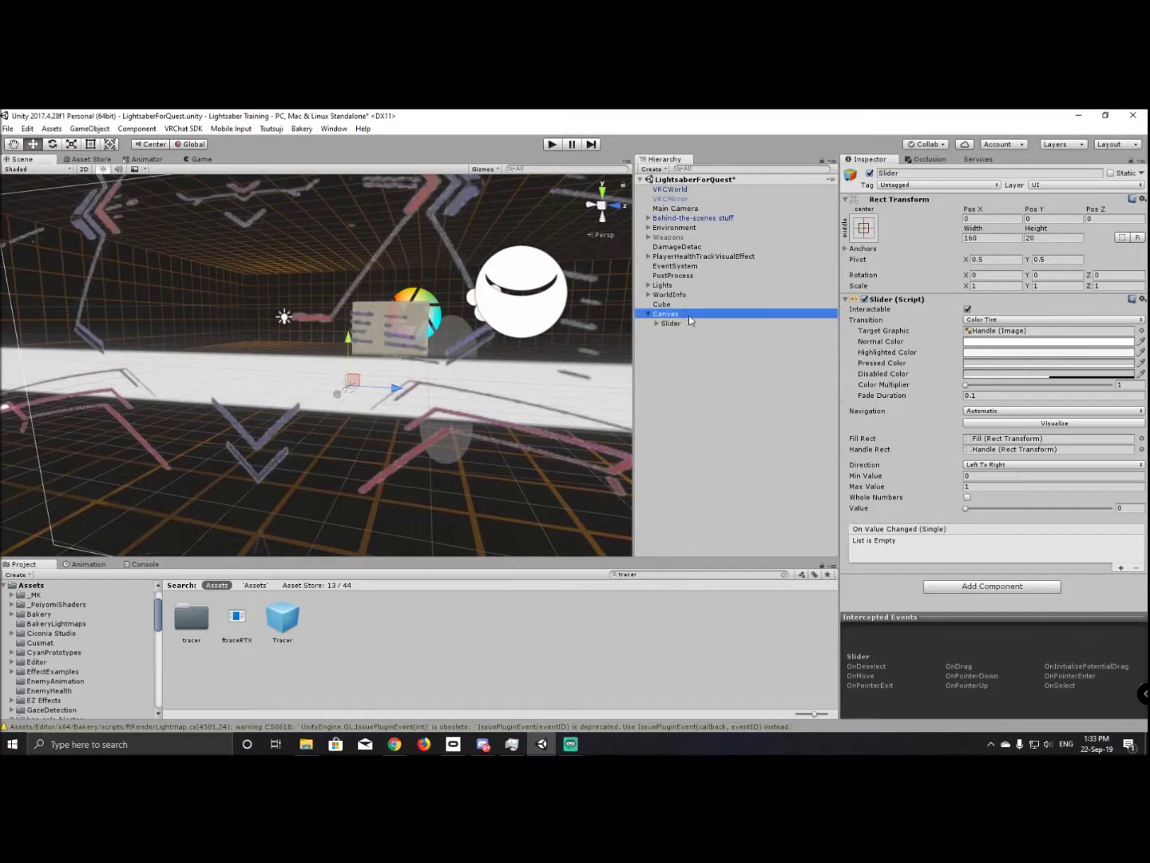
left_click(991, 357)
type("5")
left_click_drag(601, 370, 576, 334, "alt")
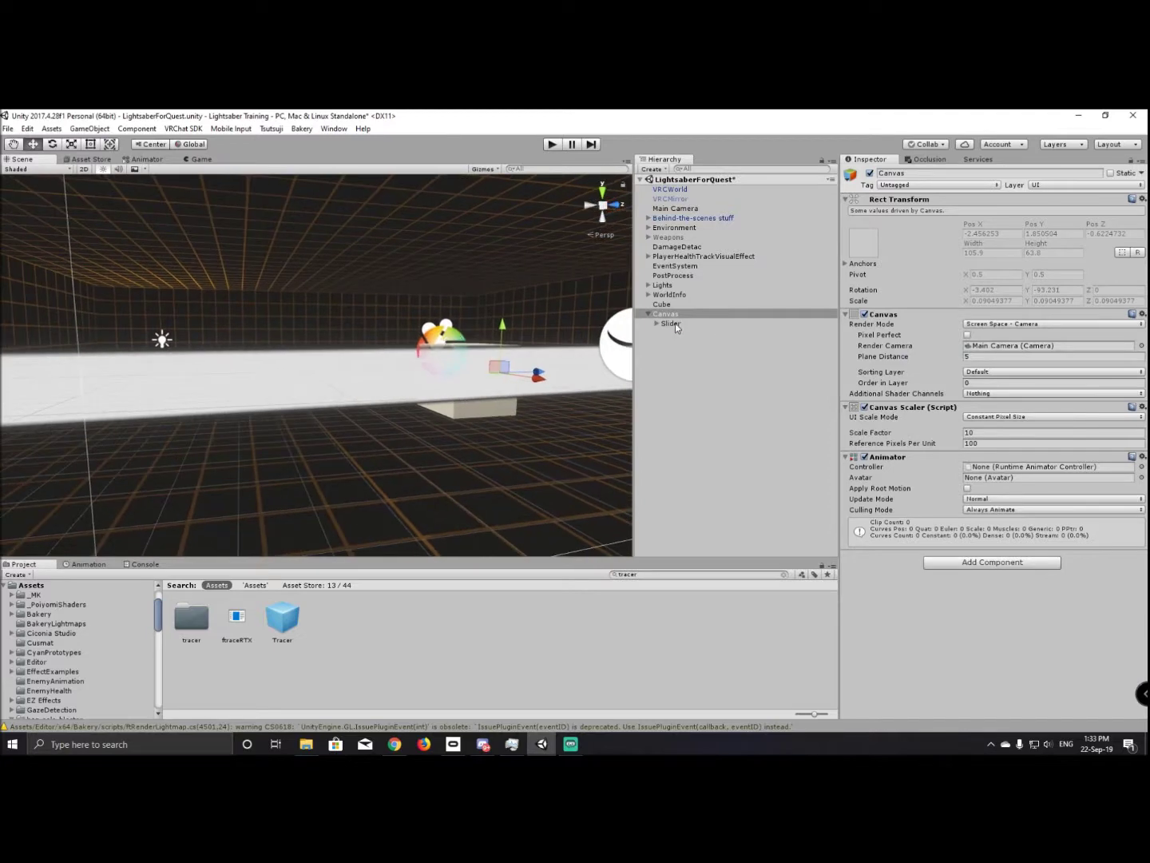
left_click(686, 324)
left_click(972, 486)
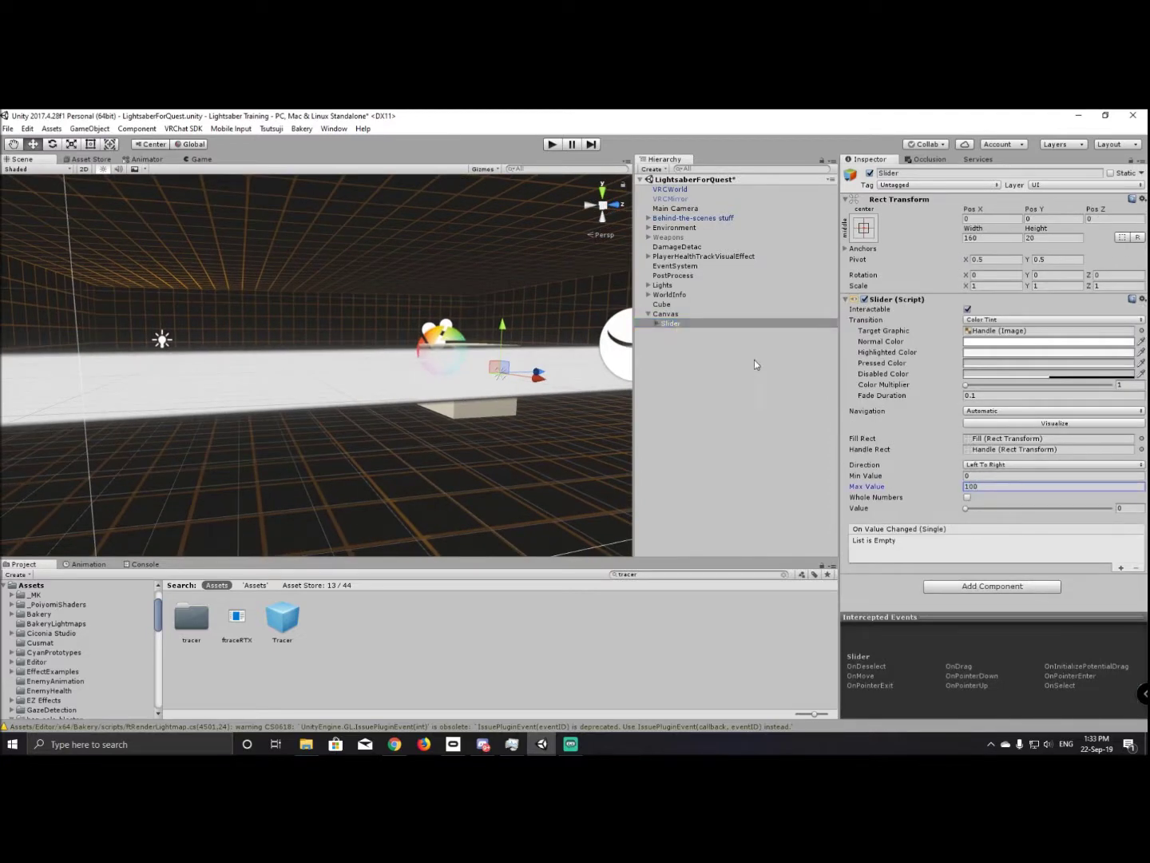
Create an animation clip named 100 for the new Canvas in the project's Assets folder.
left_click(677, 318)
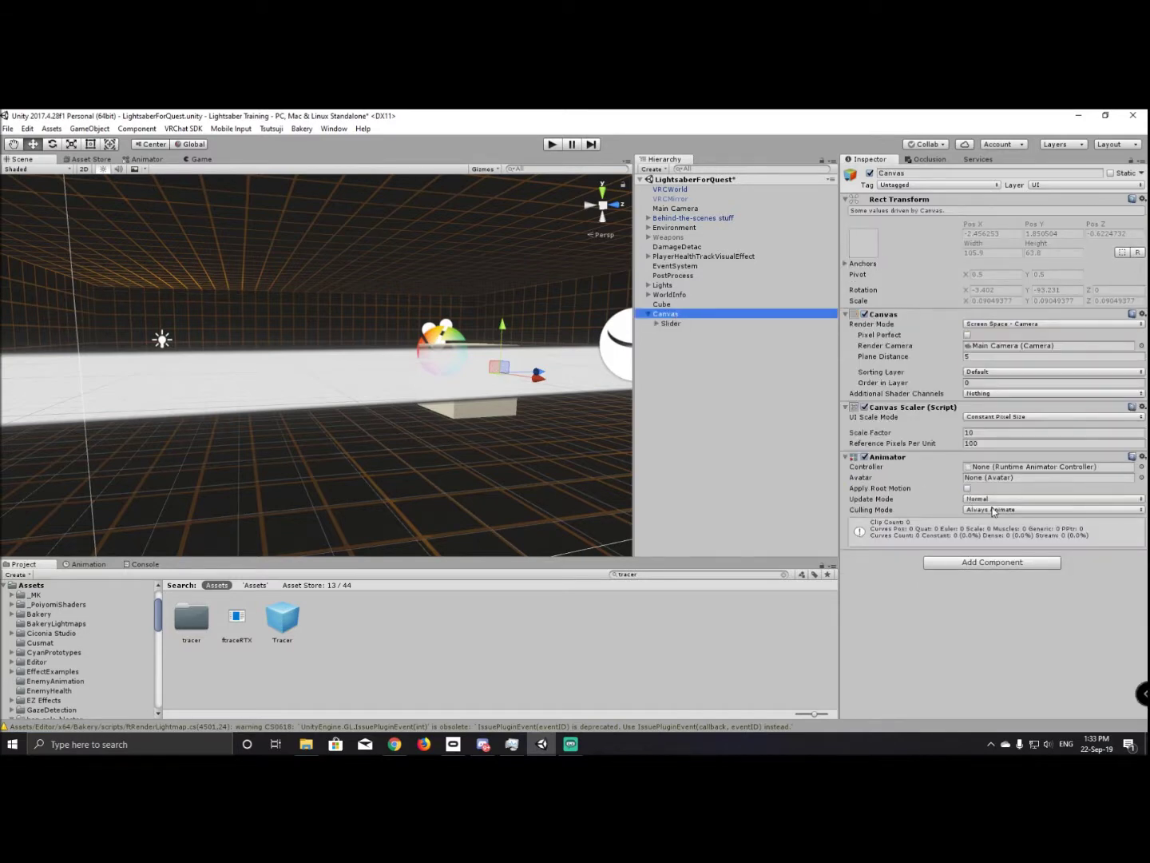
left_click(89, 564)
left_click(503, 663)
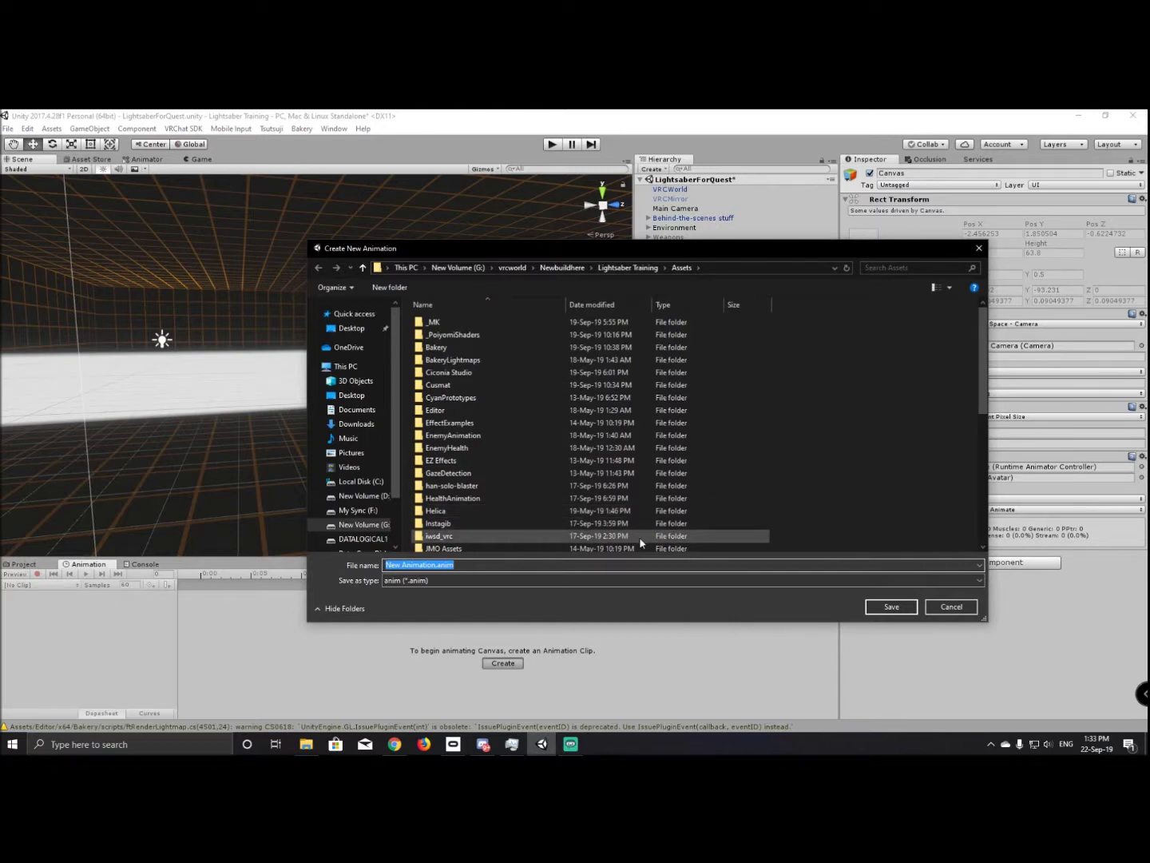
type("100")
key("Return")
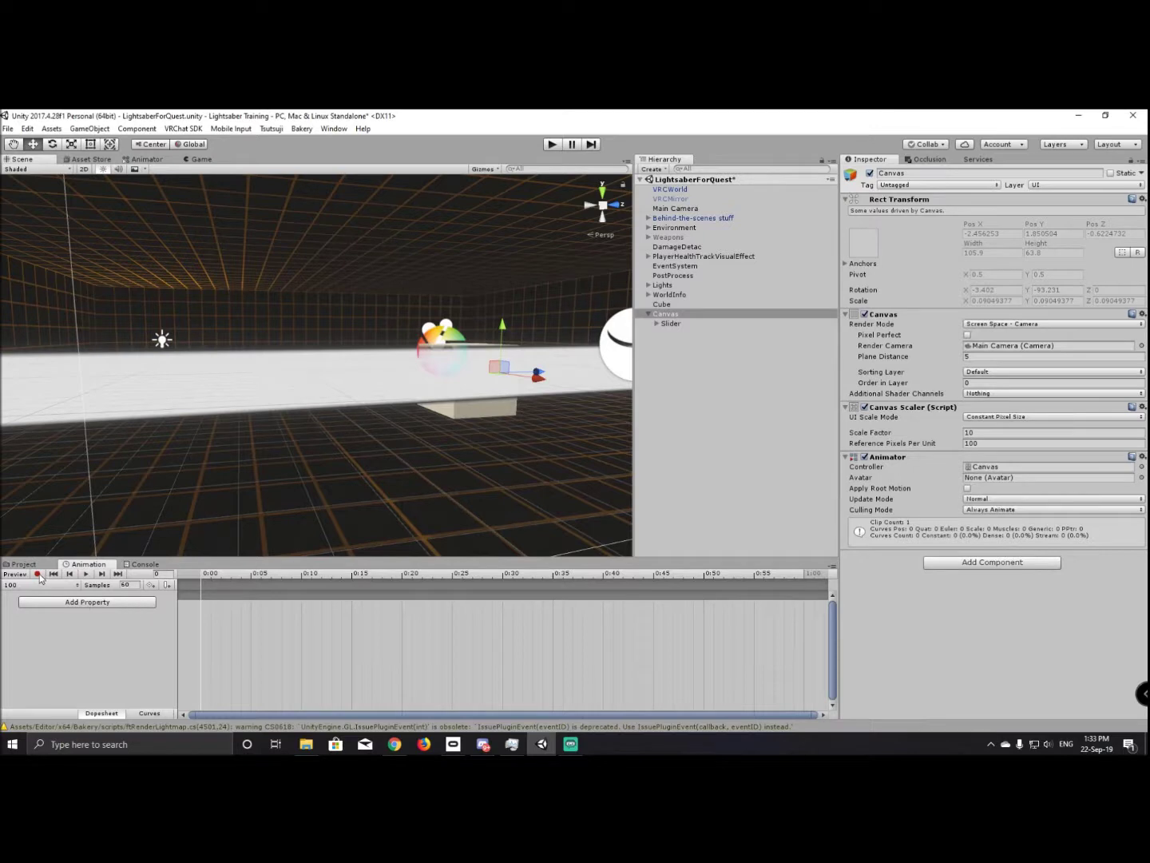
key("alt+Tab")
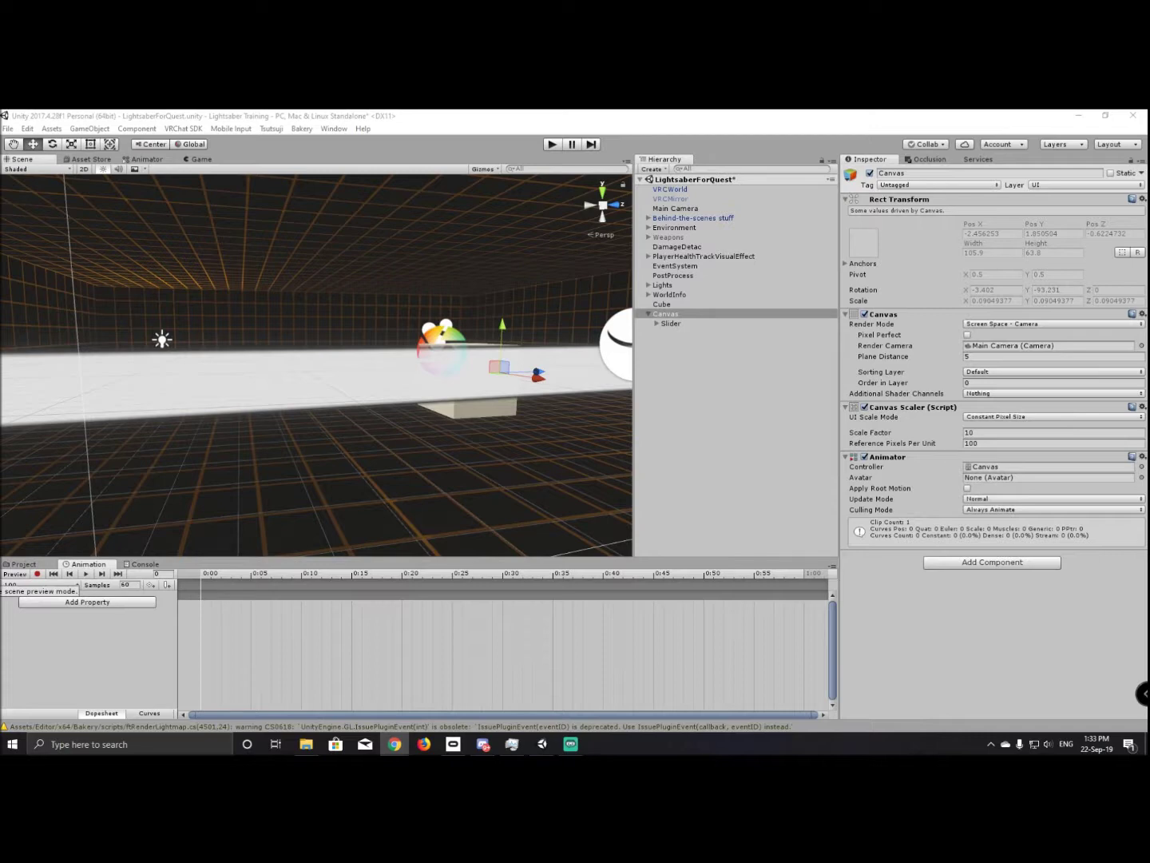
Record the Slider.Value property in clip 100 with a first keyframe of 100 and delete the end keyframe.
left_click(36, 573)
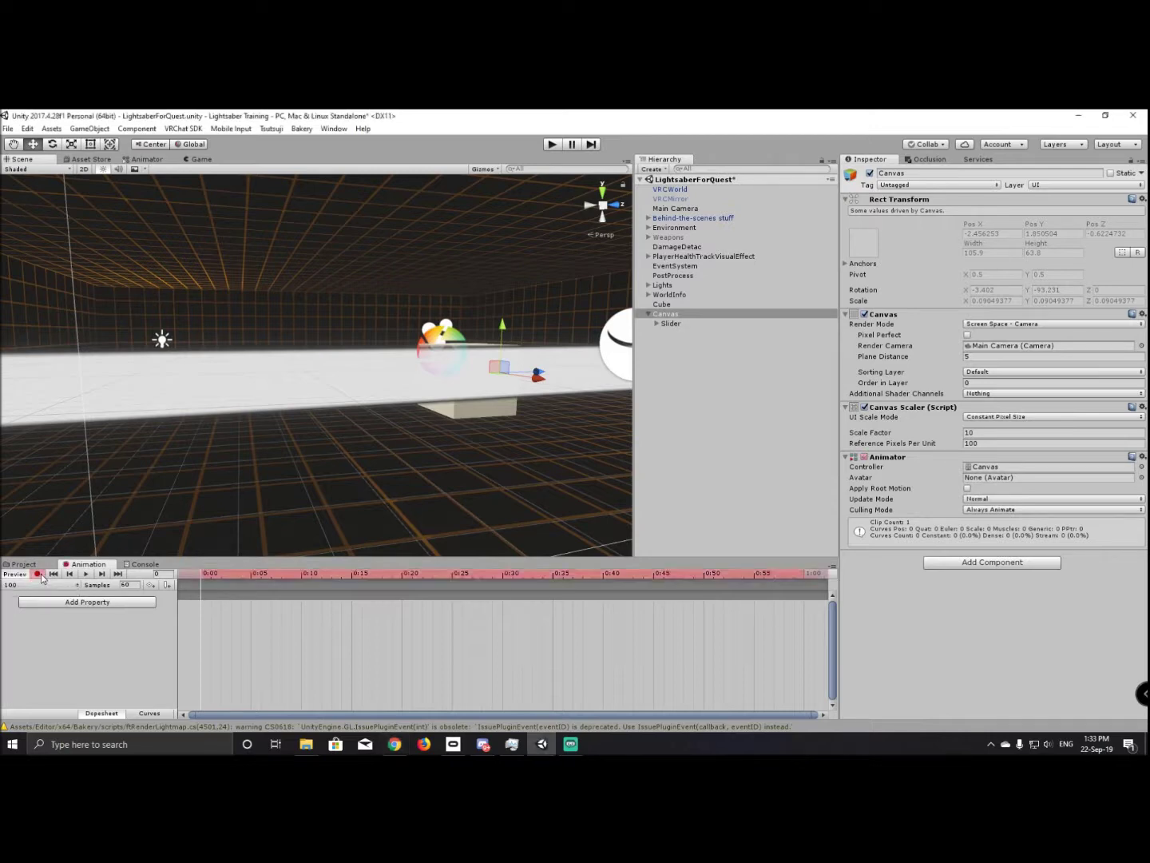
left_click(99, 601)
left_click(162, 617)
left_click(168, 645)
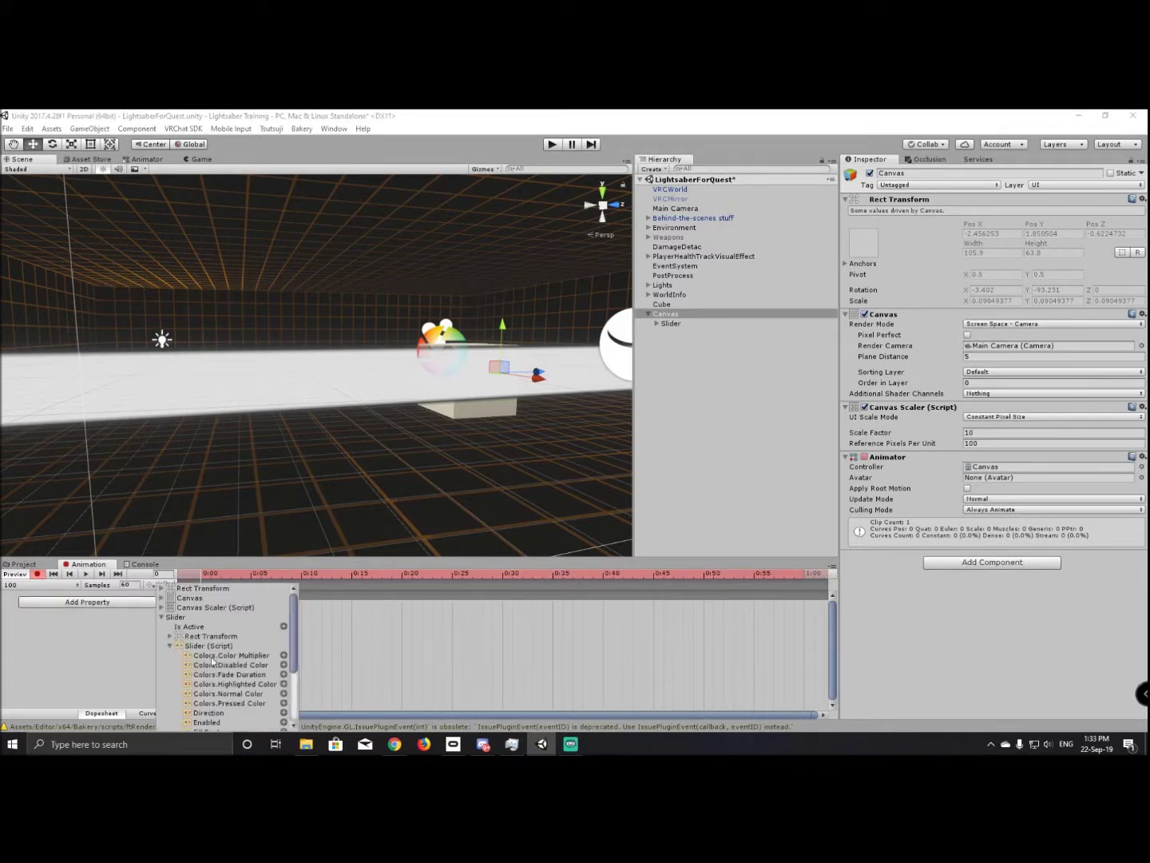
scroll(260, 670, "down", 3)
left_click(285, 687)
left_click(147, 606)
type("100")
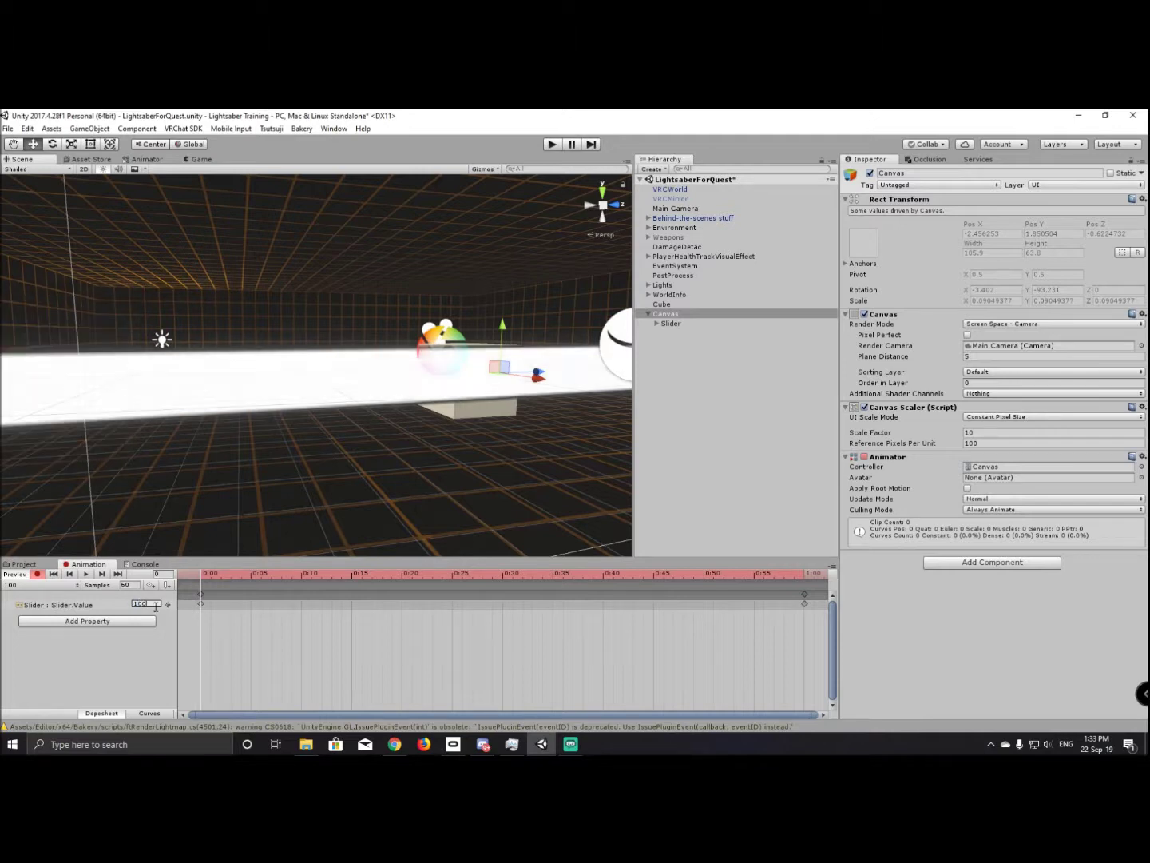
left_click(805, 598)
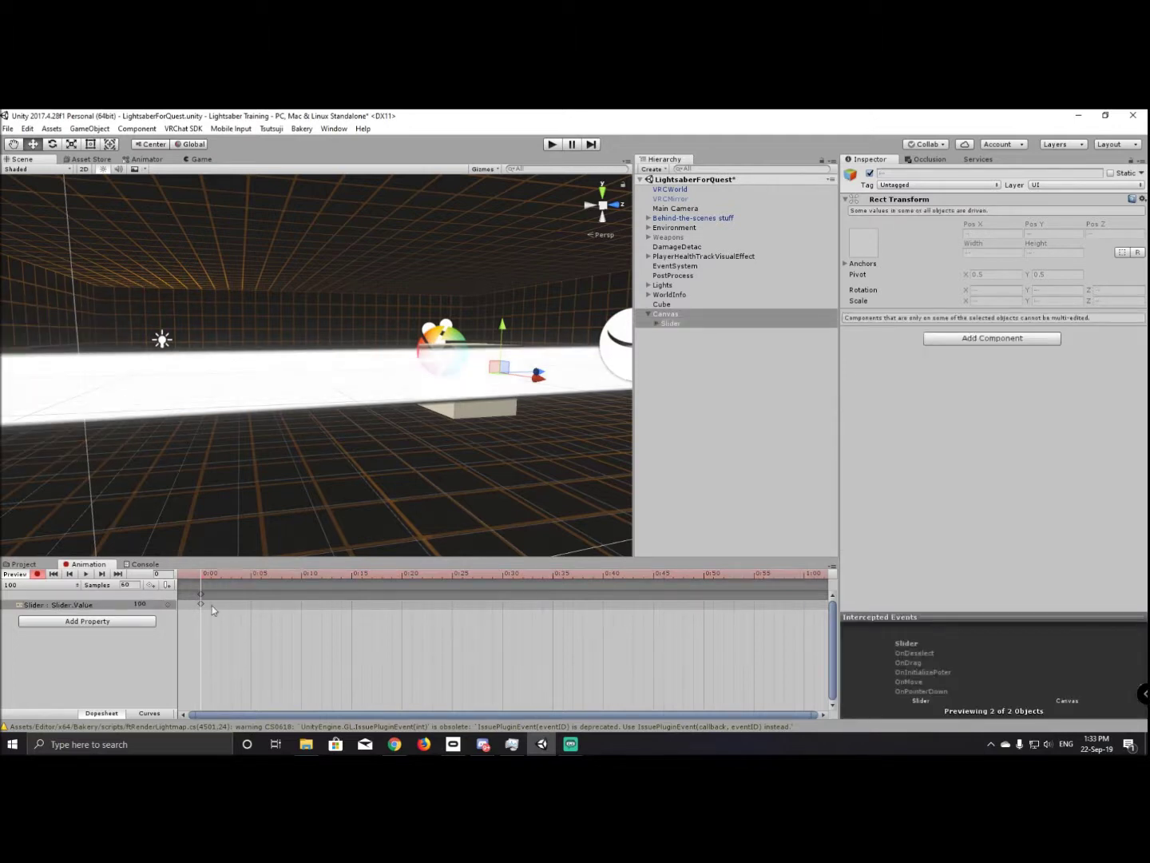
Create a second animation clip named 99 for the new Canvas.
left_click(66, 587)
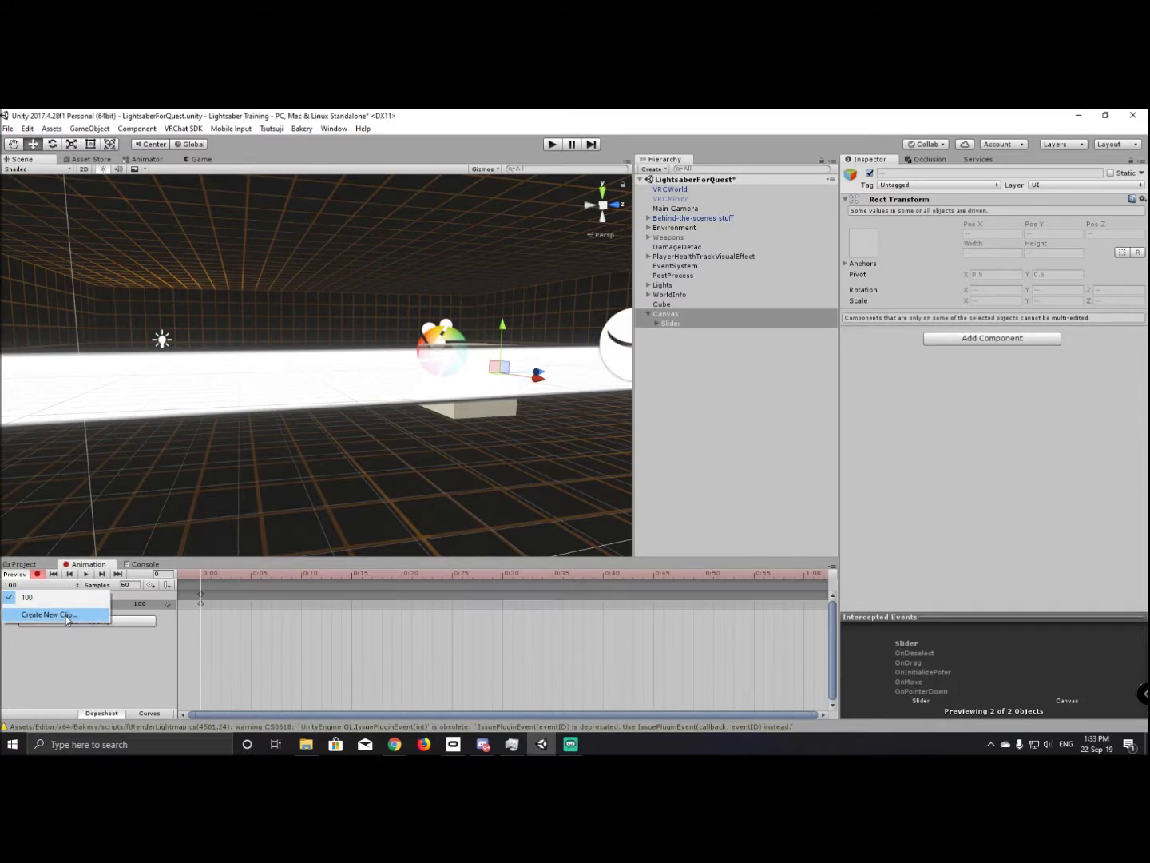
left_click(48, 616)
type("Fill")
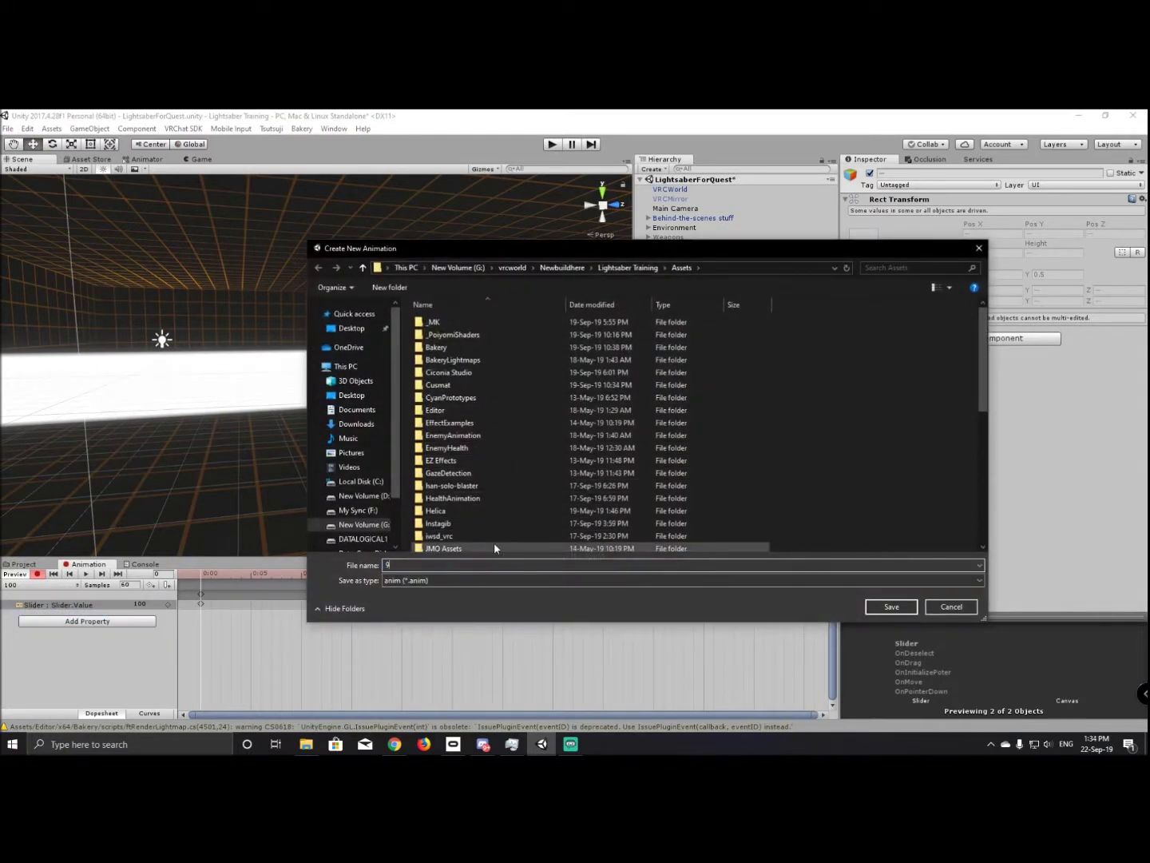
key("Return")
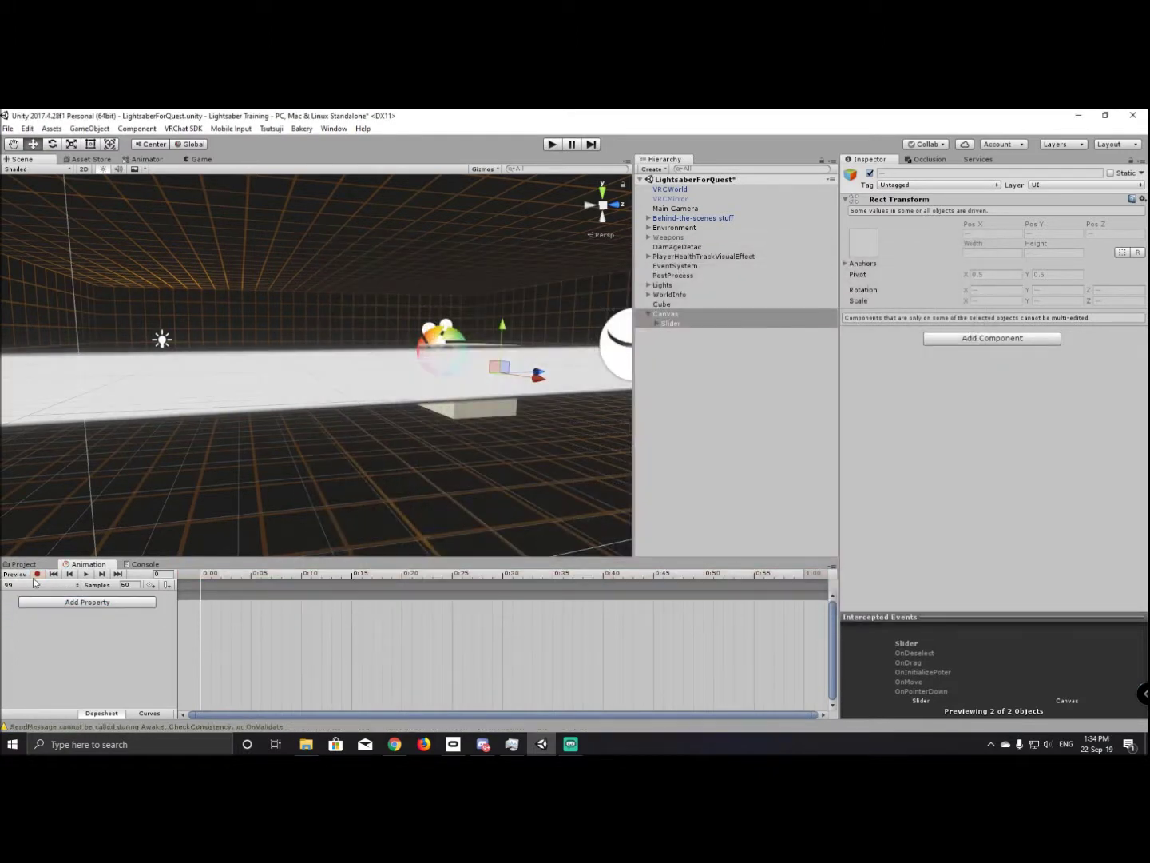
Add the Slider.Value property to clip 99, key it at 99, delete the end keyframe and deselect everything.
left_click(110, 603)
left_click(161, 616)
left_click(170, 645)
scroll(224, 672, "down", 3)
left_click(287, 690)
left_click(138, 603)
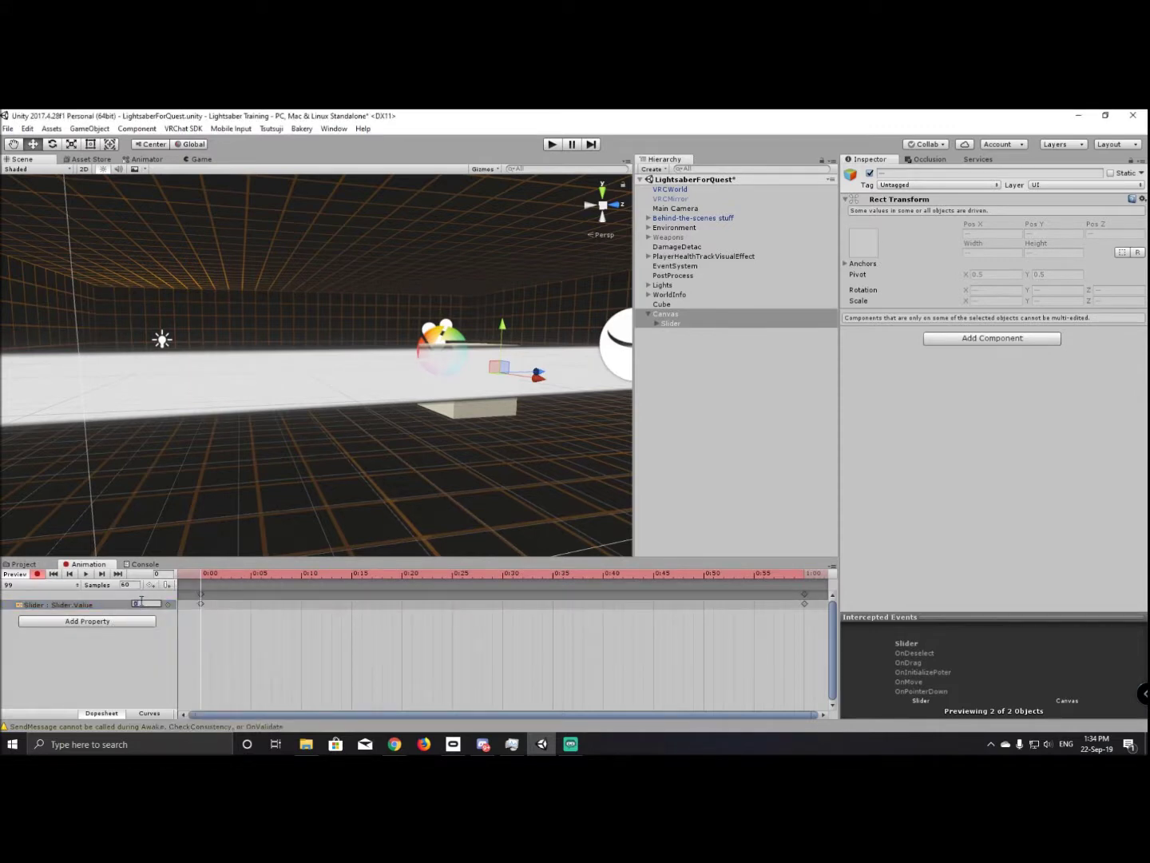
type("99")
key("Delete")
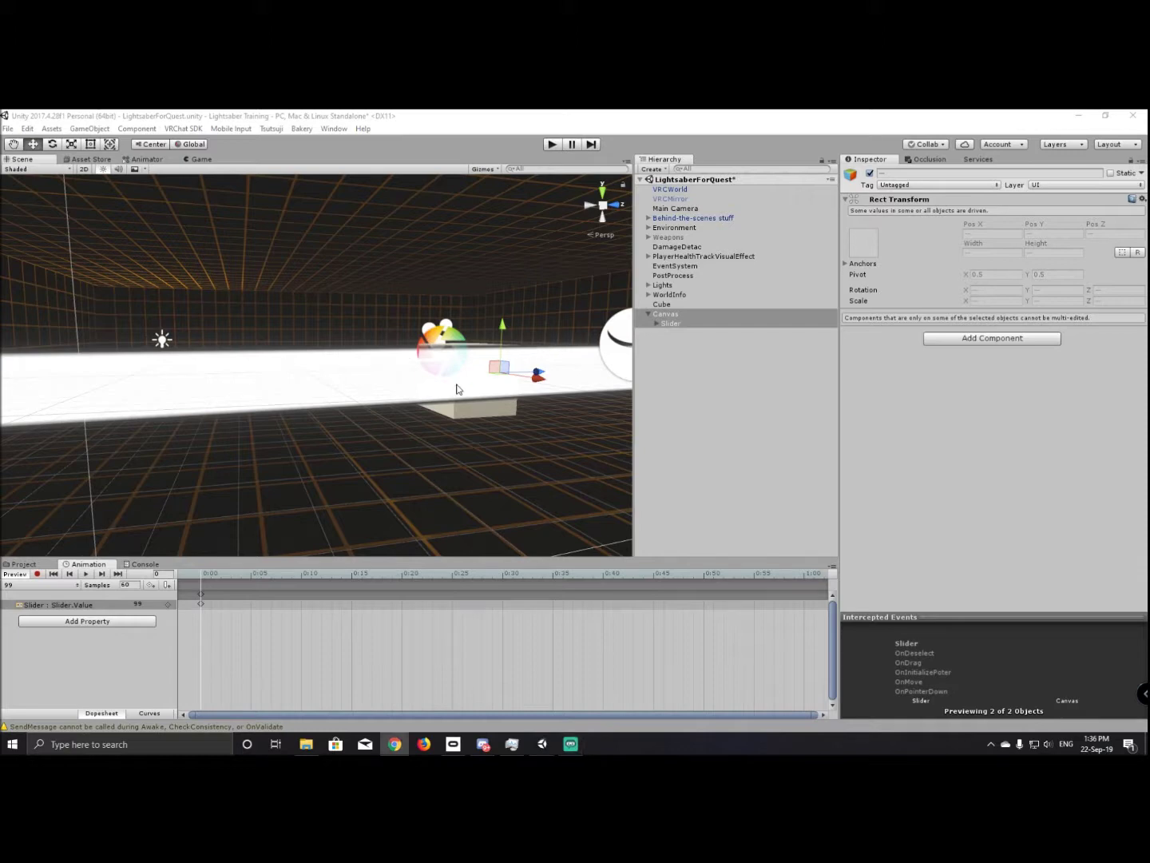
left_click(691, 366)
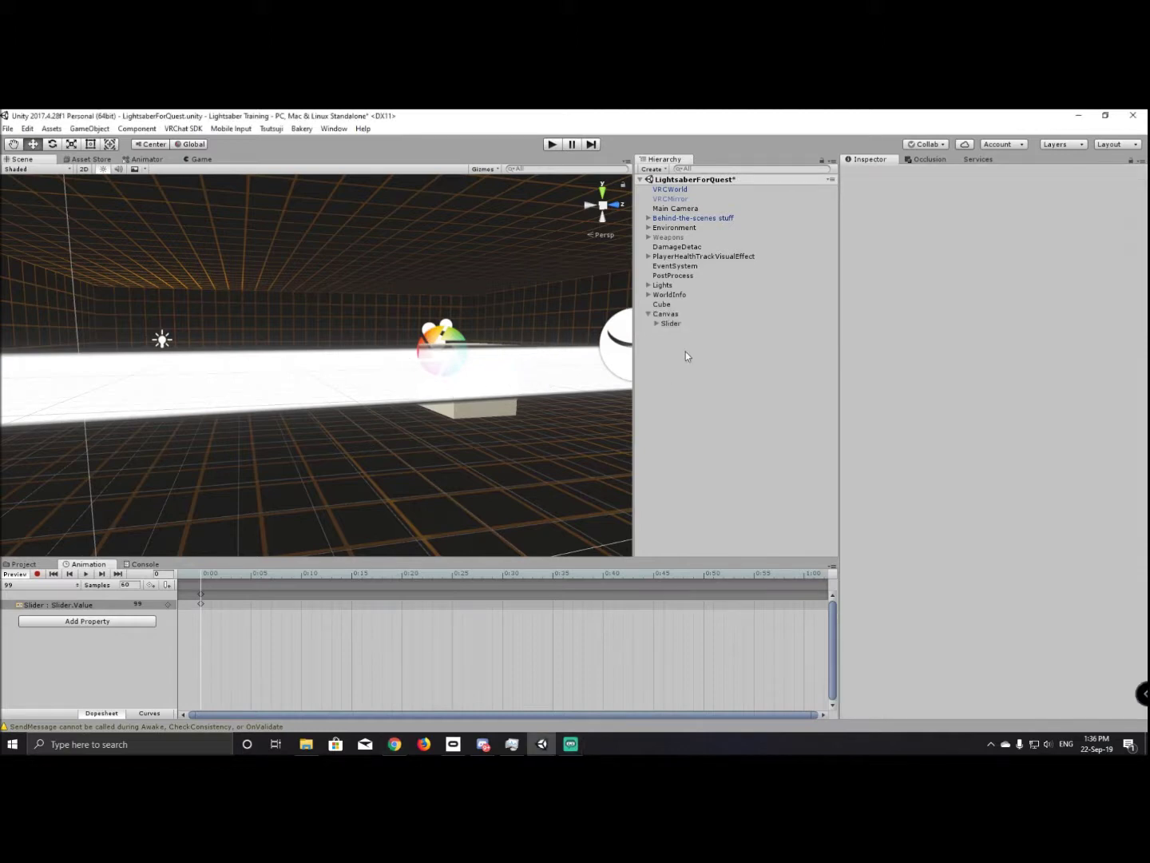
Delete the newly made Canvas from the scene and select the original Canvas inside PlayerHealthTrackVisualEffect.
left_click(671, 313)
key("Delete")
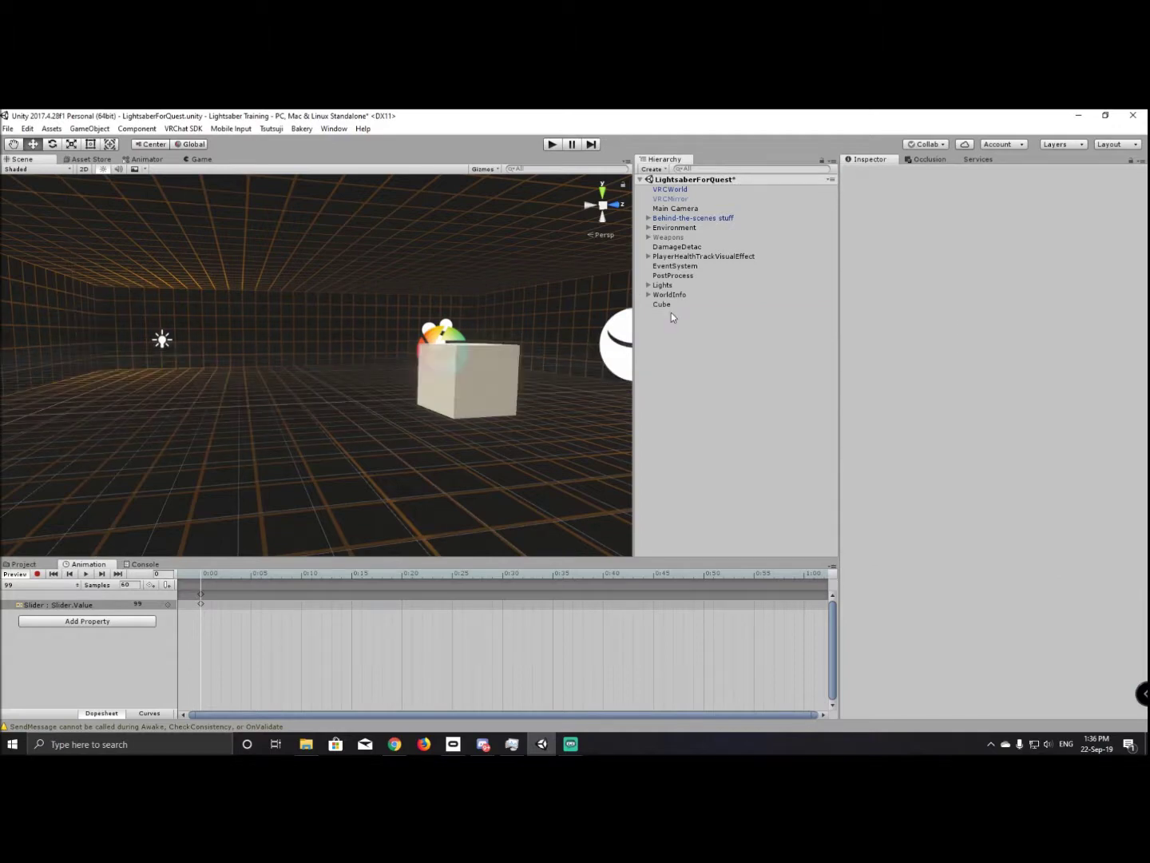
double_click(689, 257)
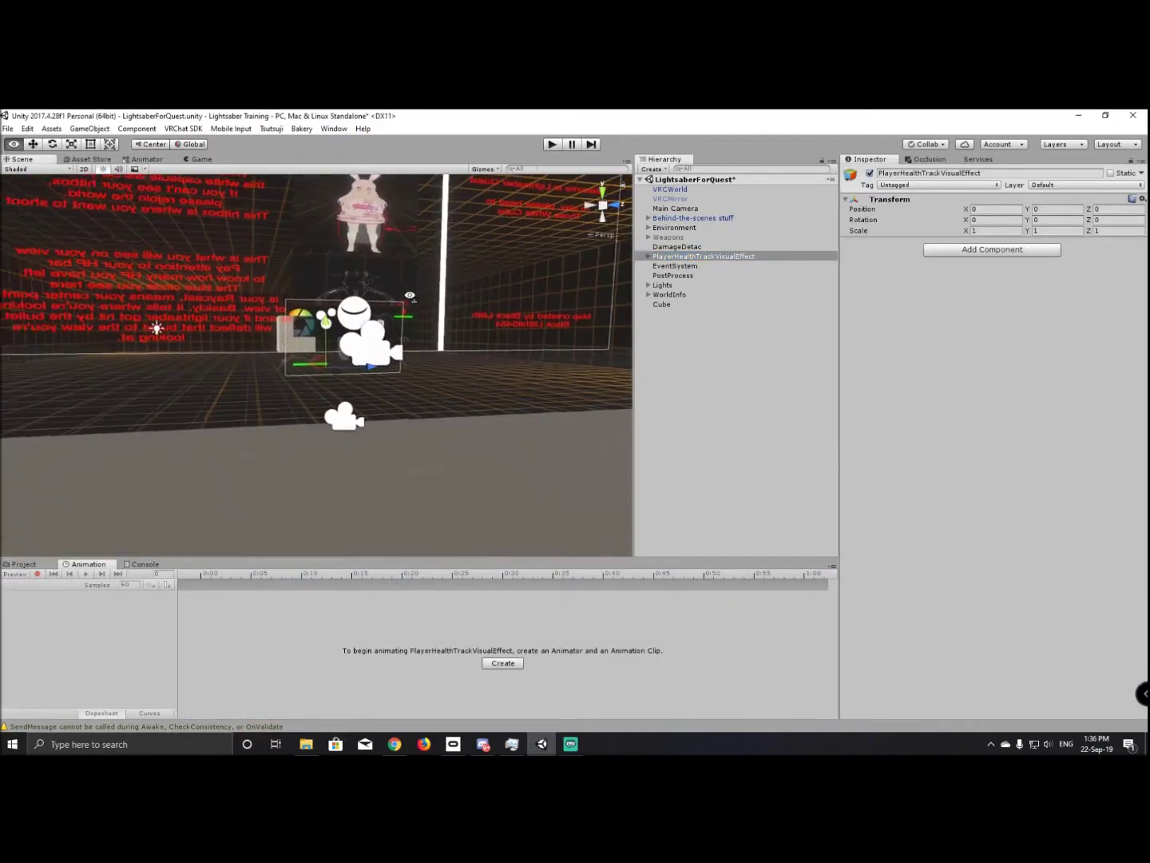
left_click(647, 257)
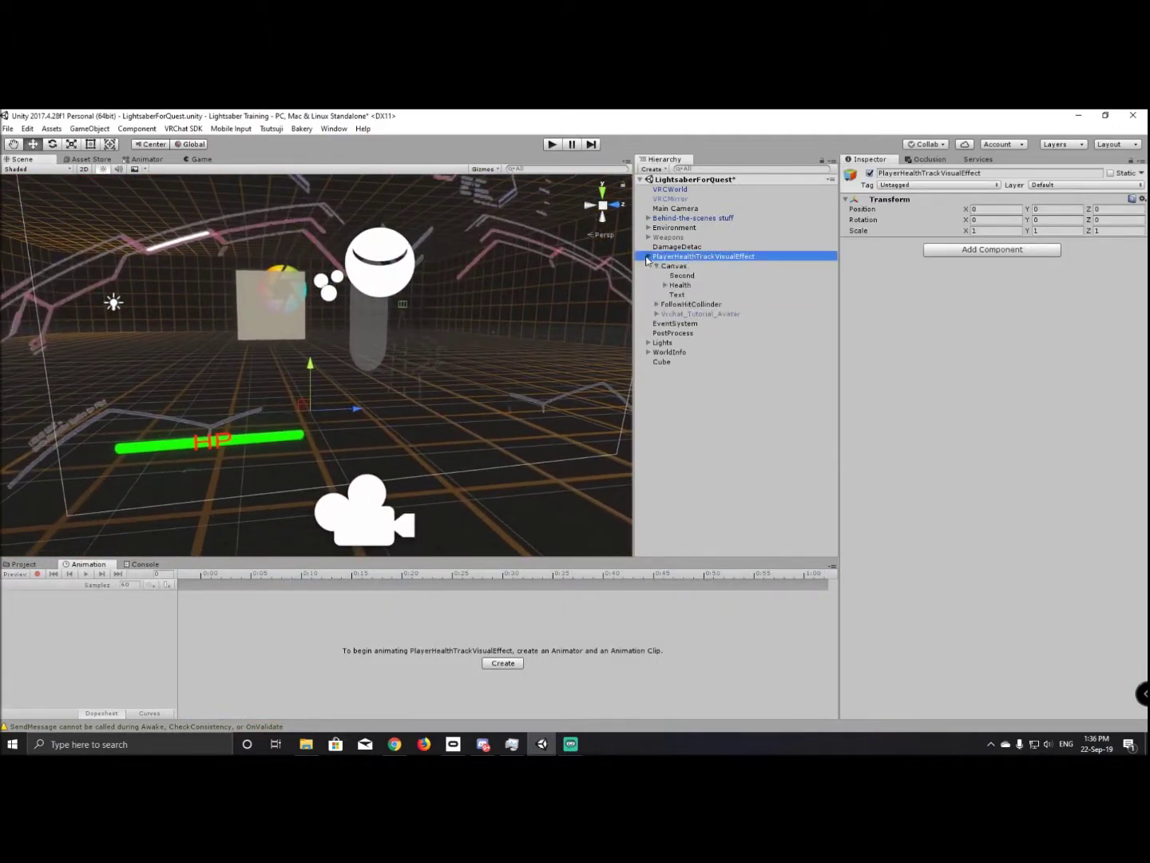
left_click(682, 266)
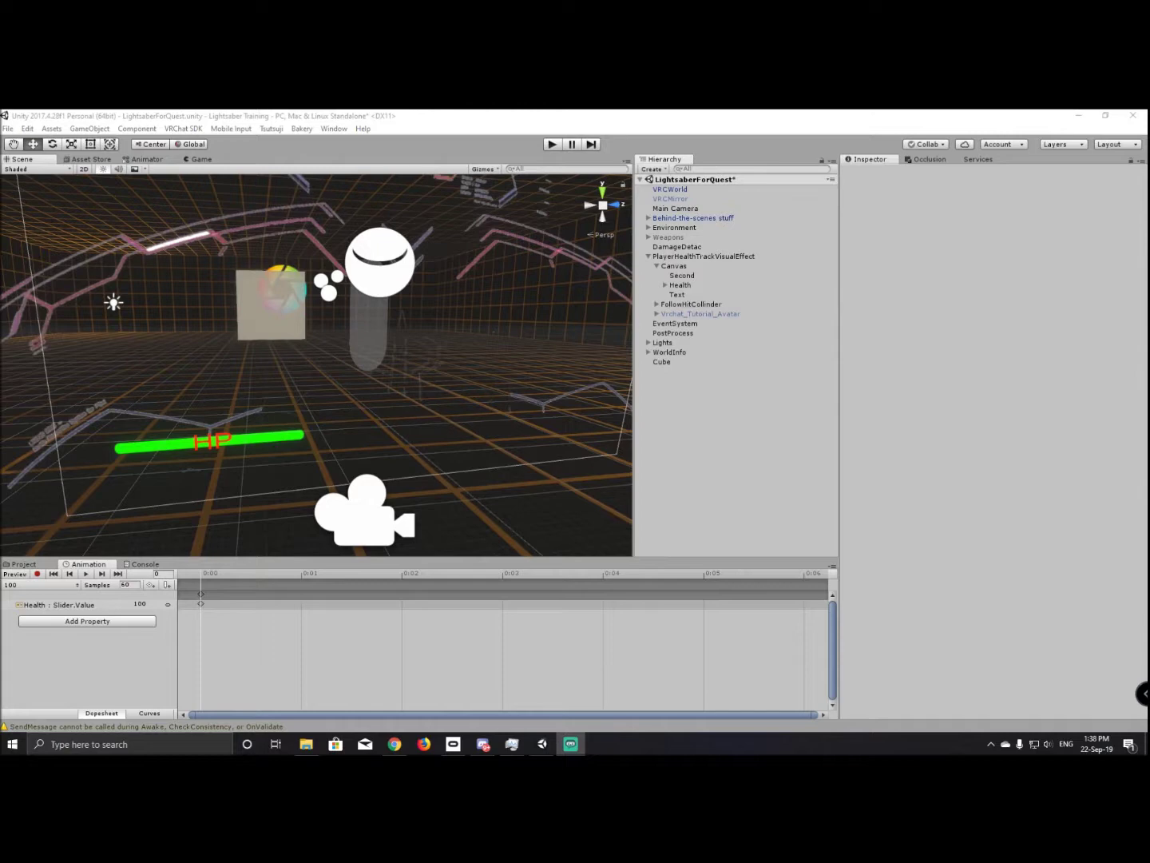
Add a VRC_Trigger component to the Canvas under PlayerHealthTrackVisualEffect.
left_click(736, 267)
left_click(1004, 661)
type("tri")
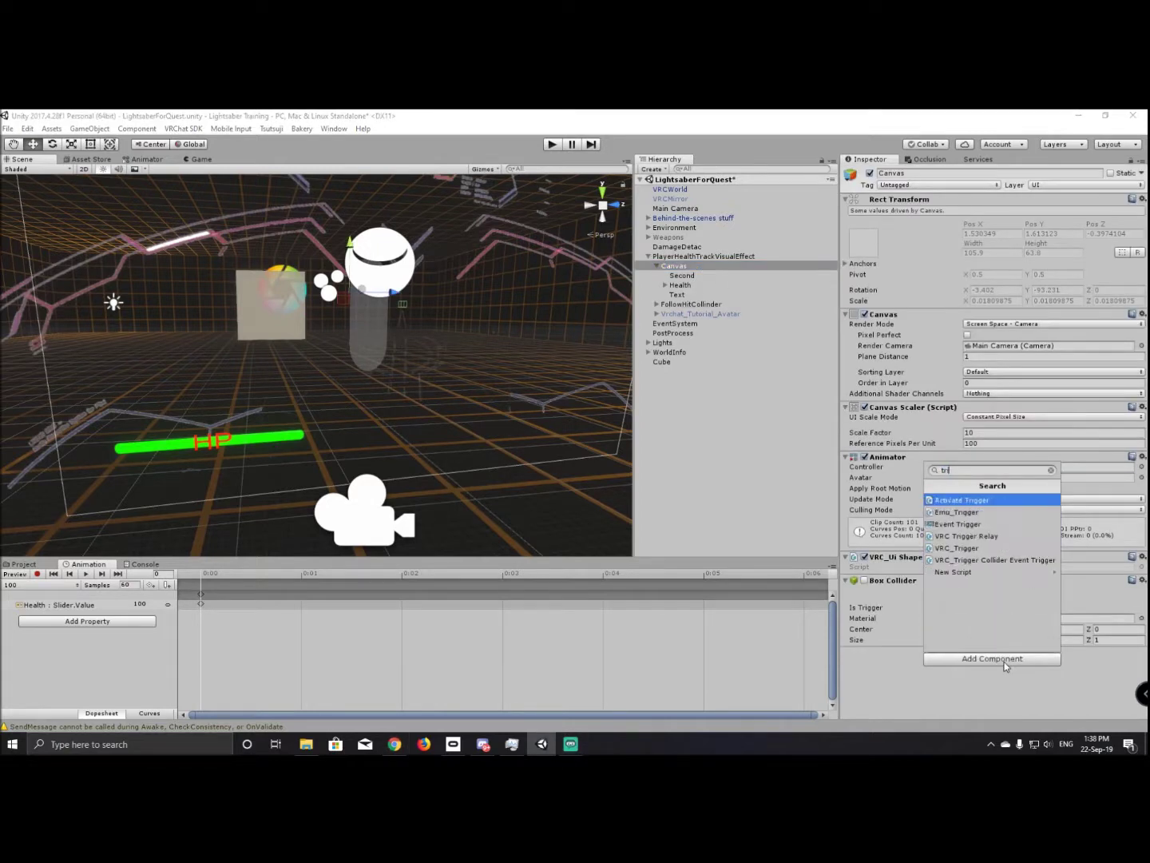
key("Down")
key("Down")
key("Down")
key("Down")
key("Return")
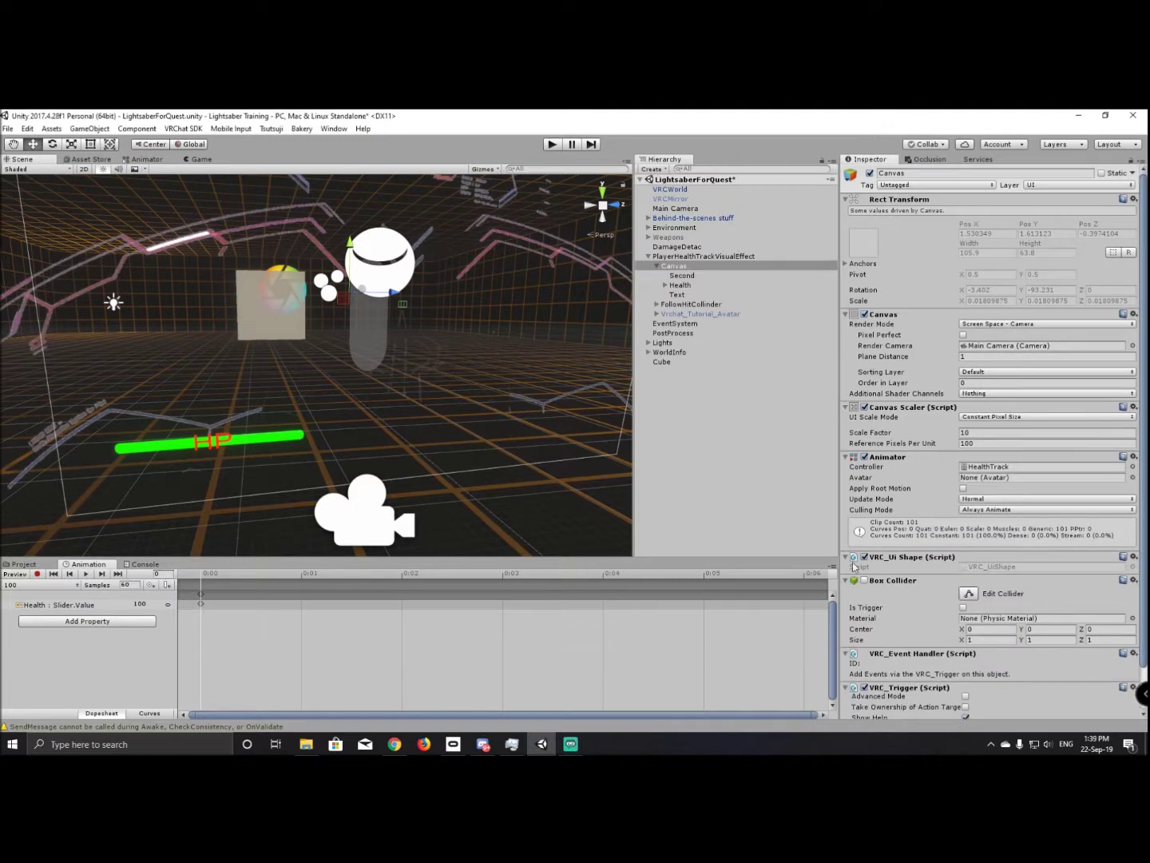
Enable Advanced Mode on the Canvas trigger and add a Custom event named Reset with Local broadcast.
scroll(1127, 582, "down", 3)
left_click(967, 648)
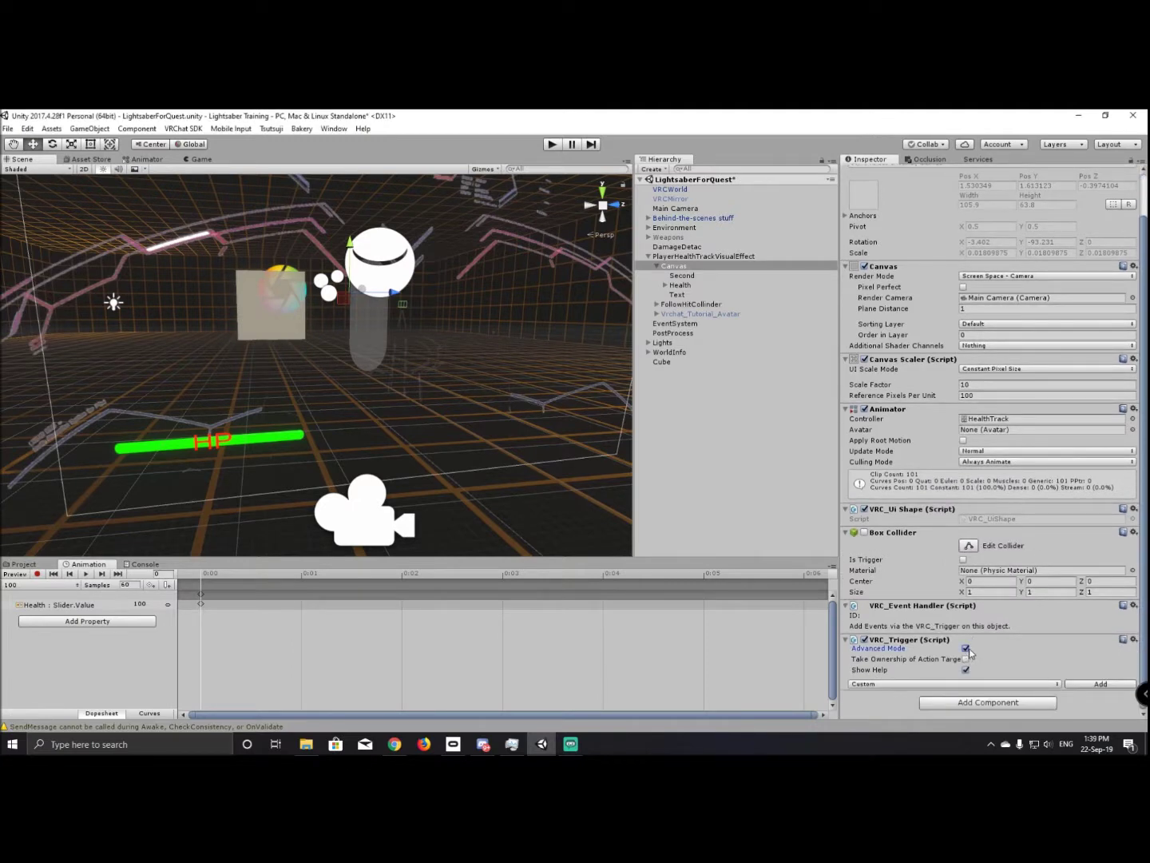
left_click(1081, 684)
left_click(966, 574)
left_click(990, 614)
left_click(1010, 630)
type("Reset")
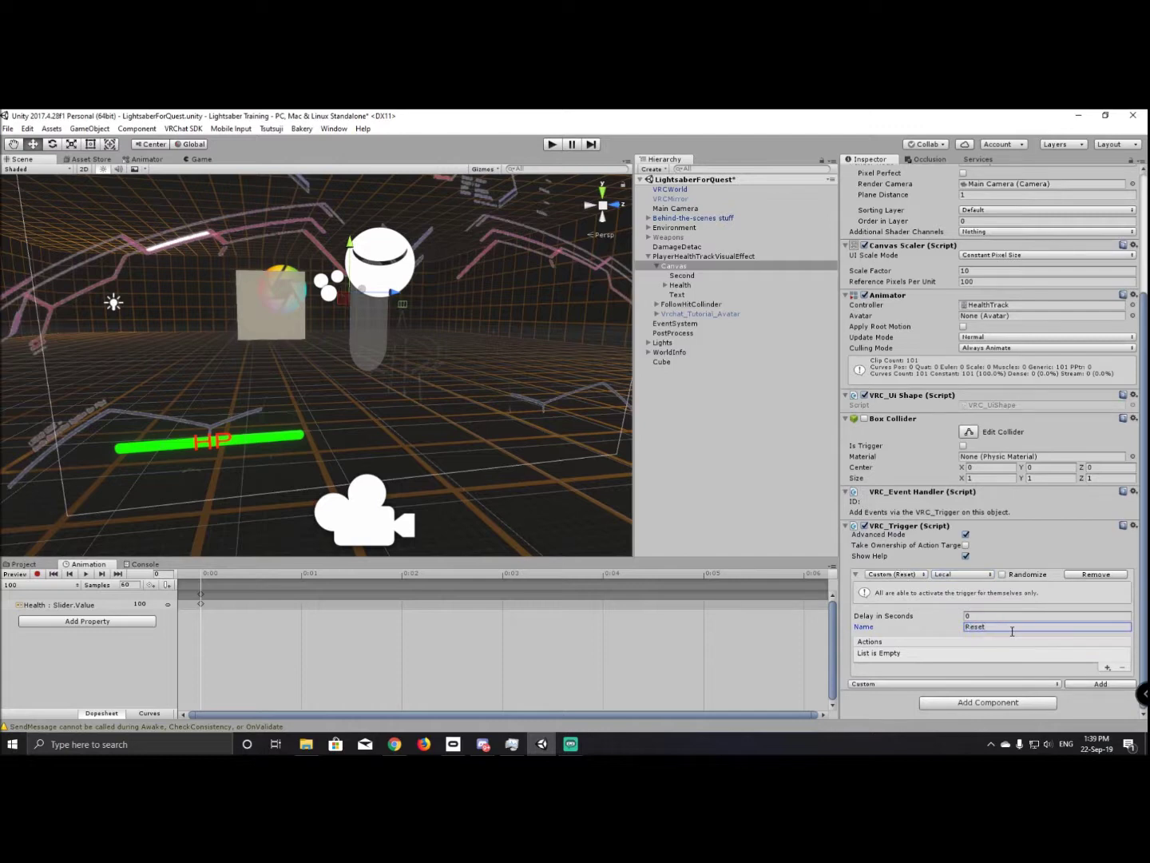
Add a TeleportPlayer action to the Reset event with VRCWorld as its receiver.
left_click(1108, 667)
mouse_move(1090, 675)
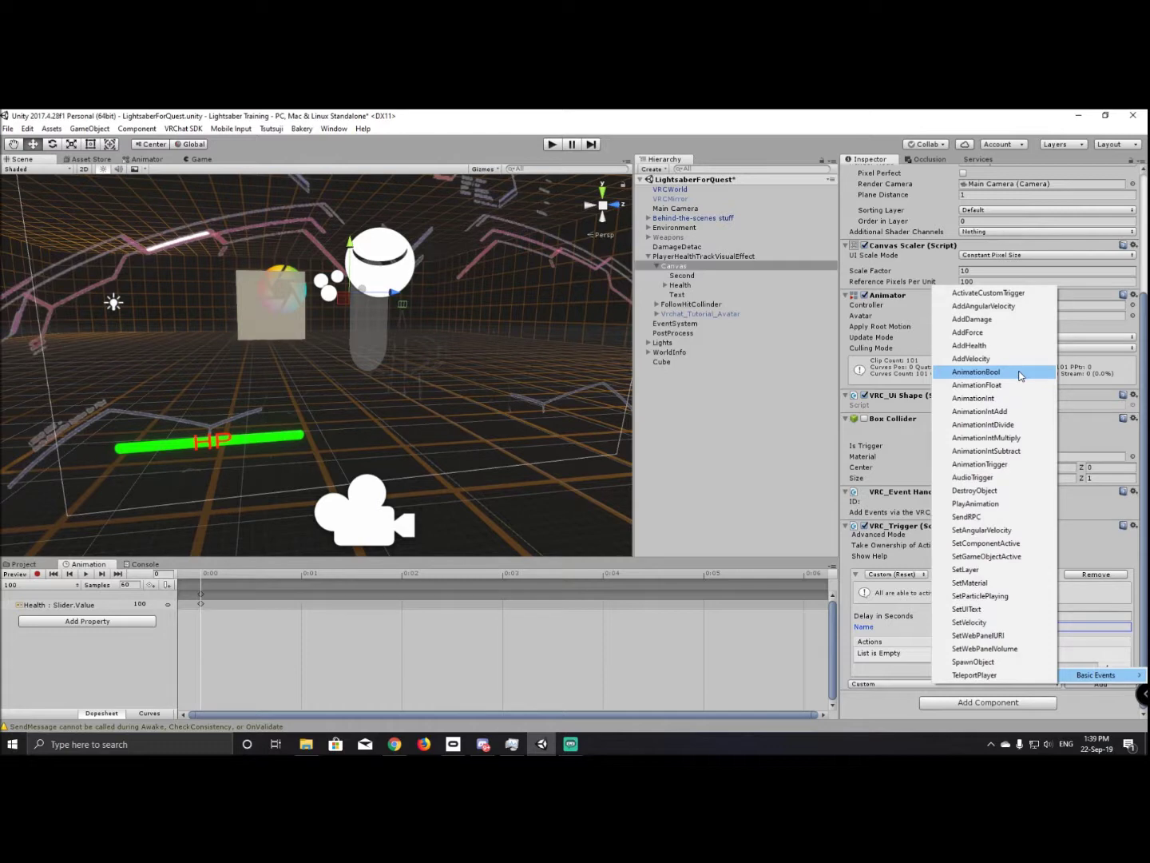
left_click(979, 675)
left_click(906, 655)
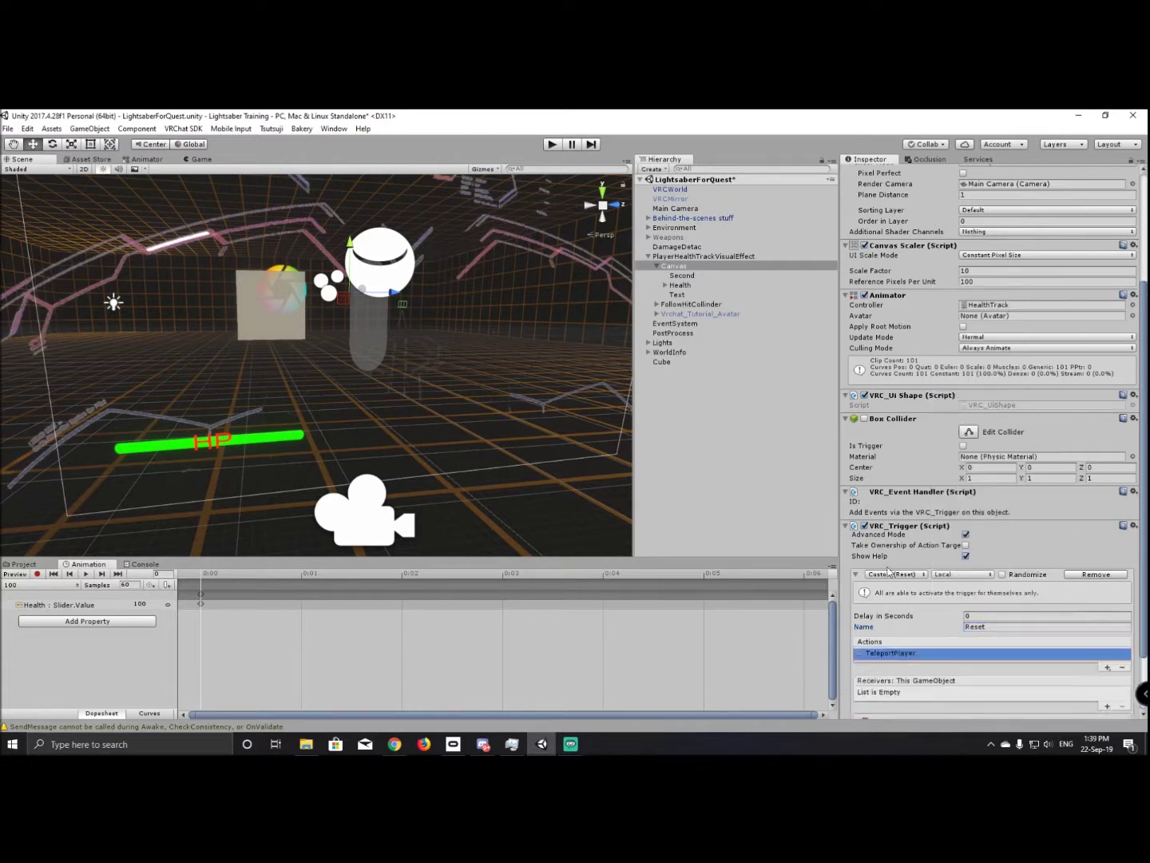
left_click_drag(679, 191, 951, 692)
Add an AnimationInt action to the Reset event with the Canvas animator as its receiver.
left_click(1107, 616)
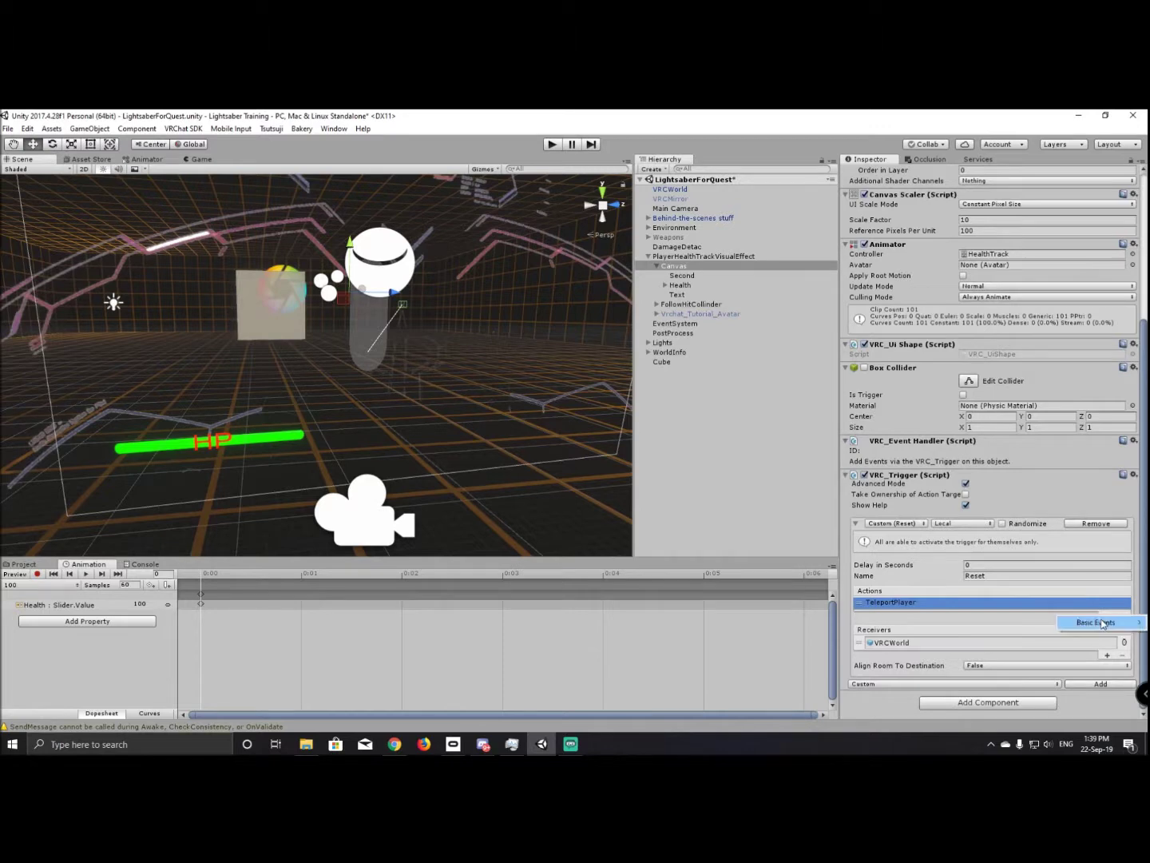
mouse_move(1104, 623)
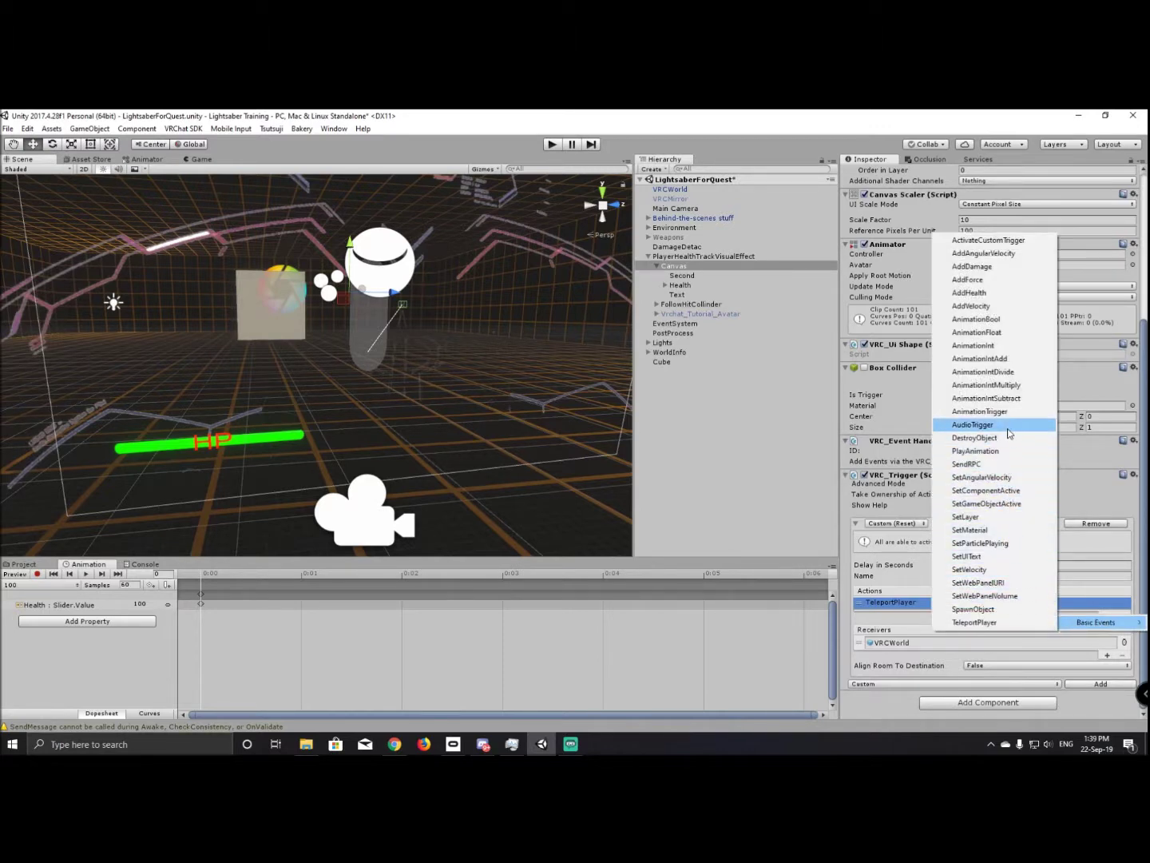
left_click(1008, 349)
left_click(909, 654)
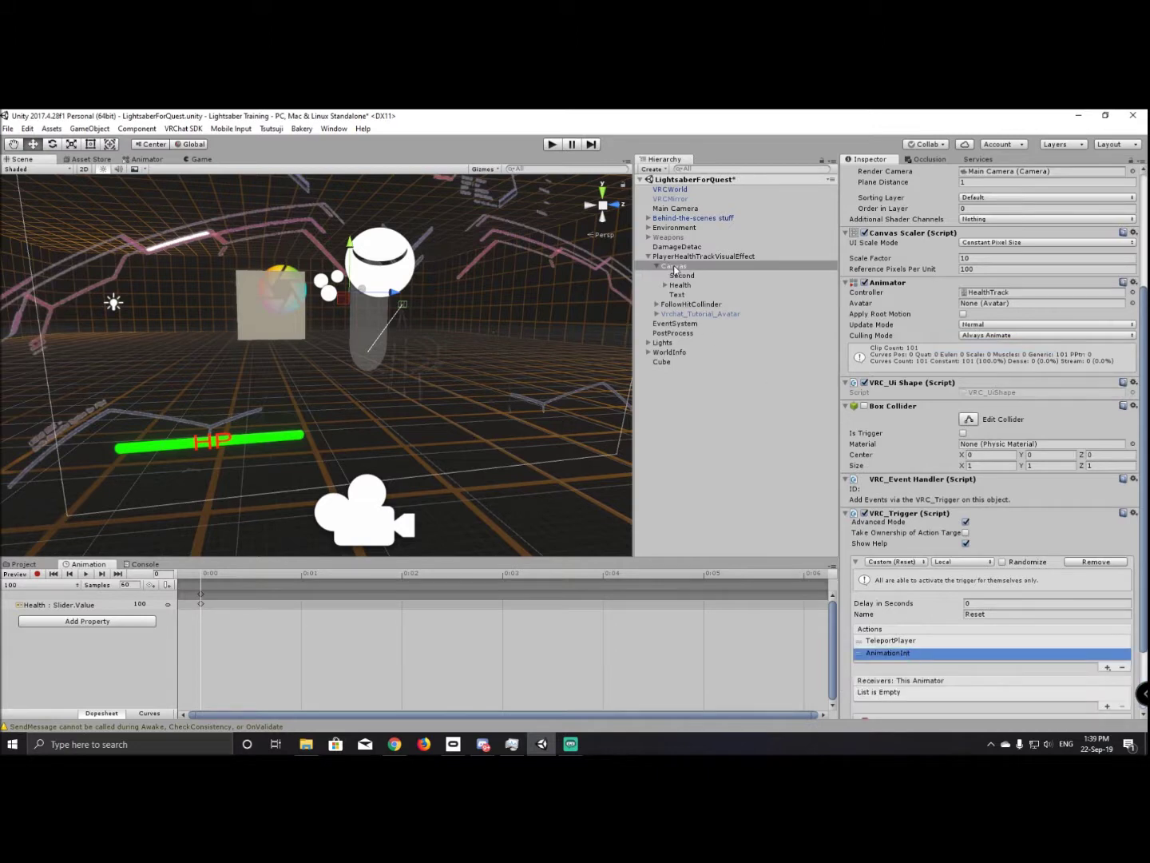
scroll(966, 677, "down", 2)
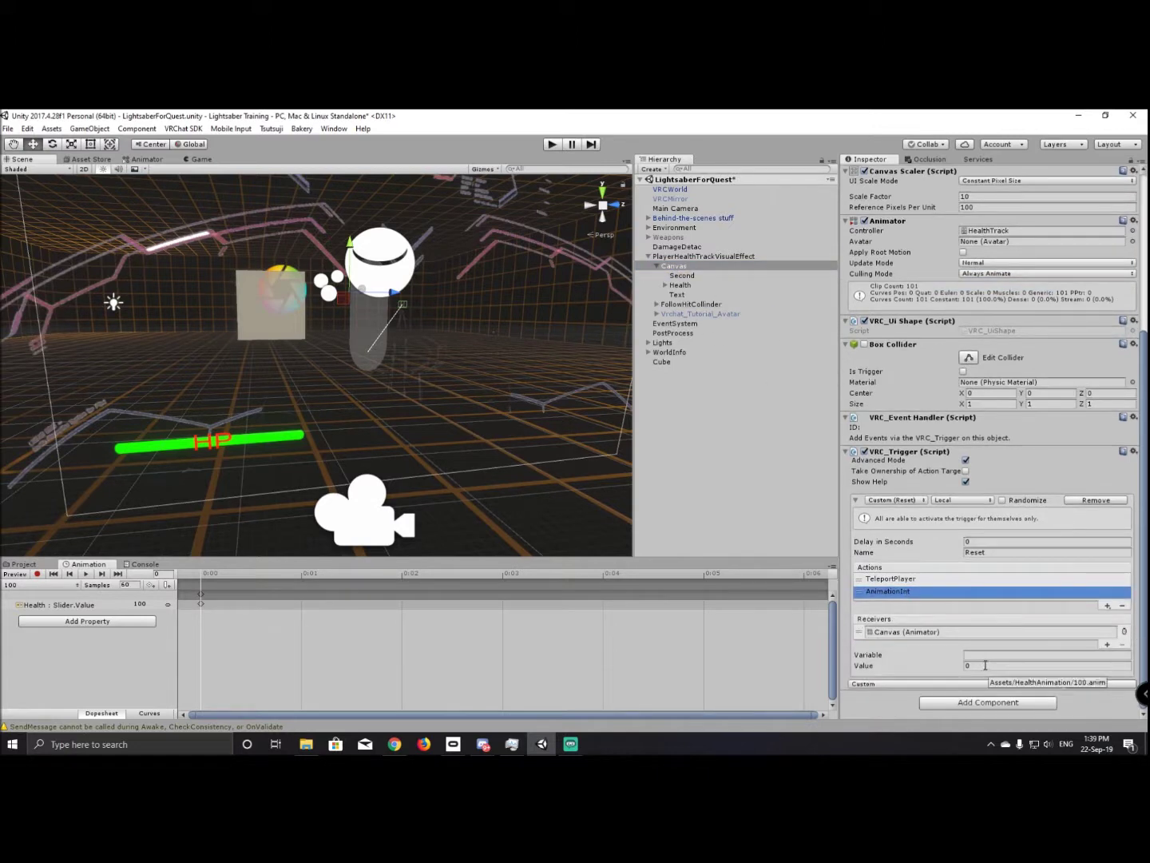
Copy the HealthTrack parameter name from the Animator into the AnimationInt action's variable.
left_click(973, 653)
left_click(149, 158)
double_click(36, 194)
key("ctrl+c")
left_click(1016, 655)
key("ctrl+v")
key("Tab")
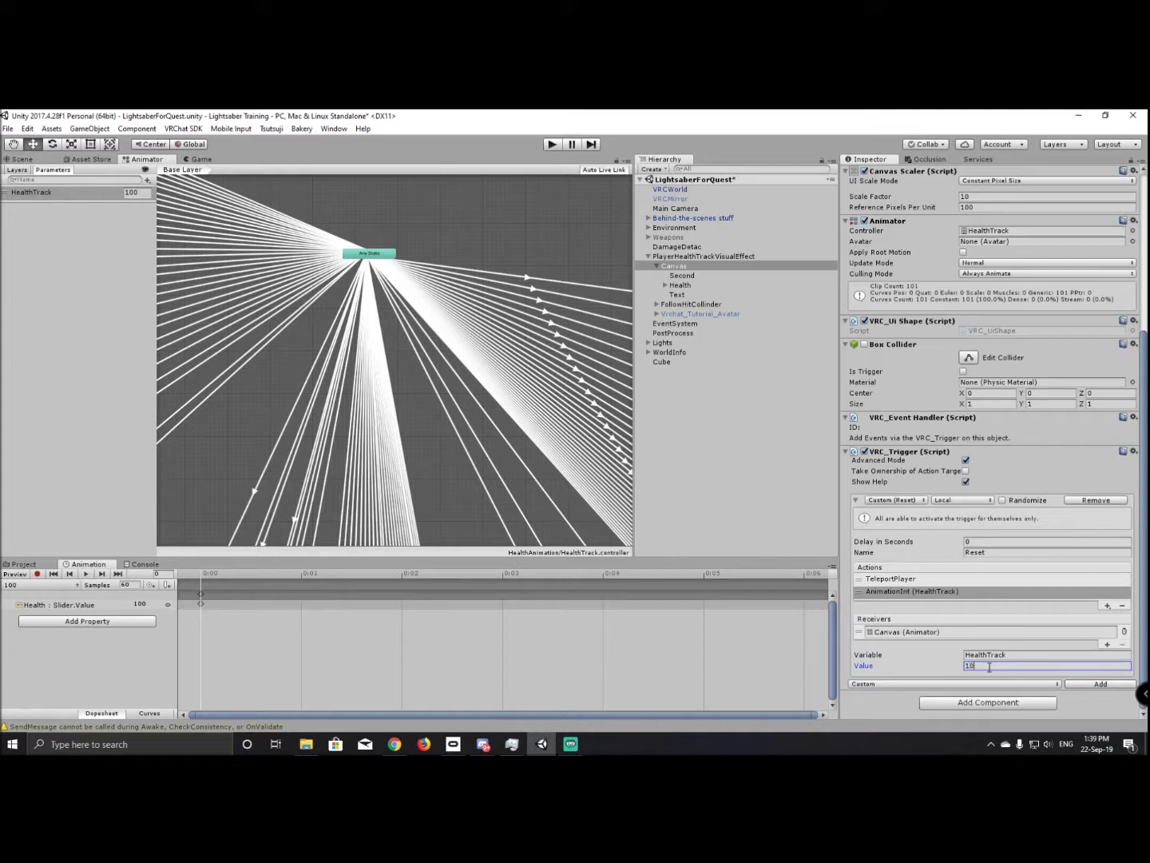
Add an animation event at the start of the 0 health clip on the Canvas.
left_click(26, 159)
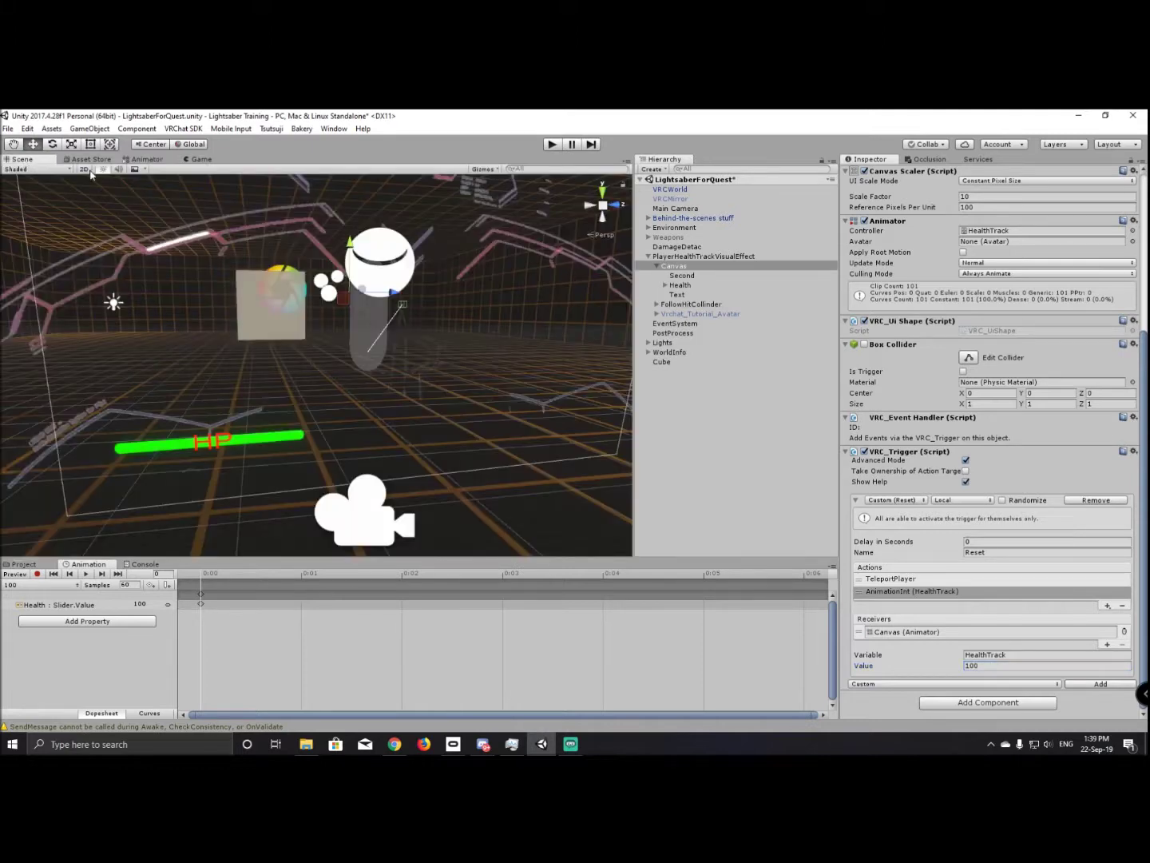
left_click(62, 587)
left_click(48, 127)
left_click(991, 552)
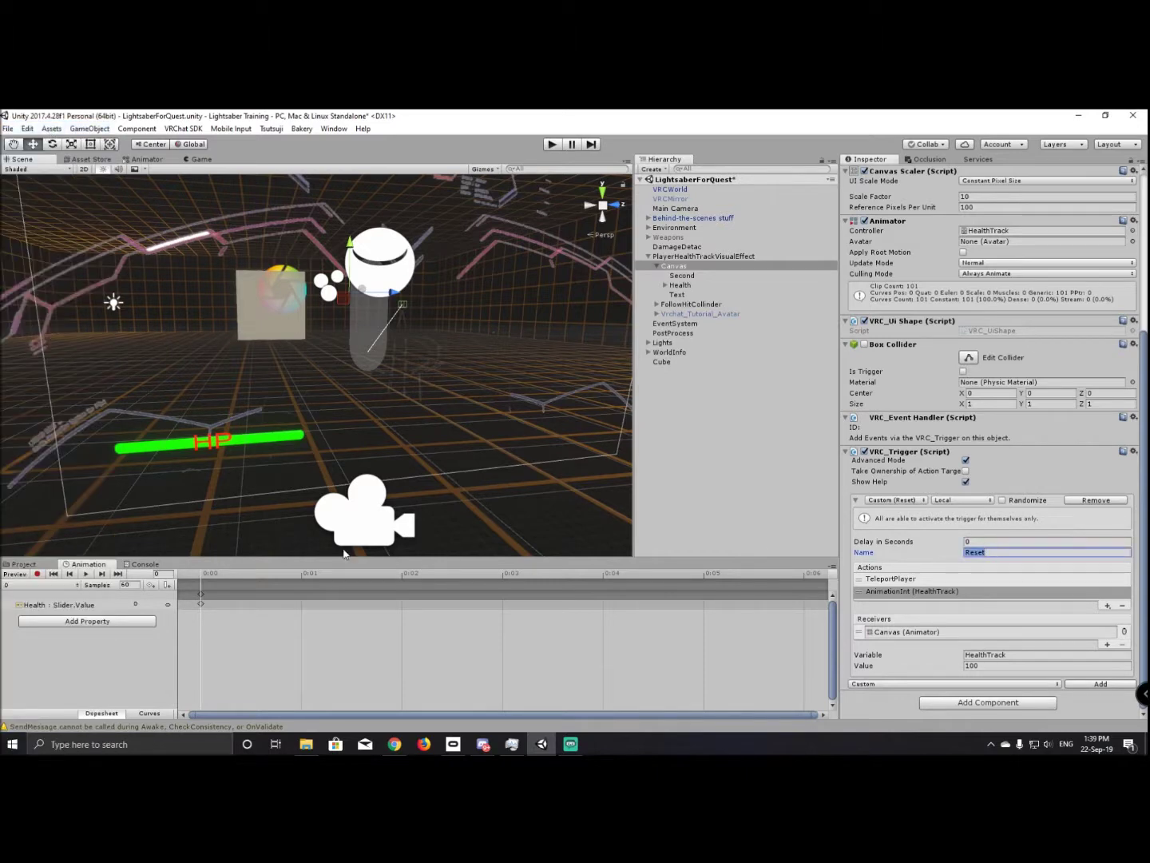
left_click(167, 584)
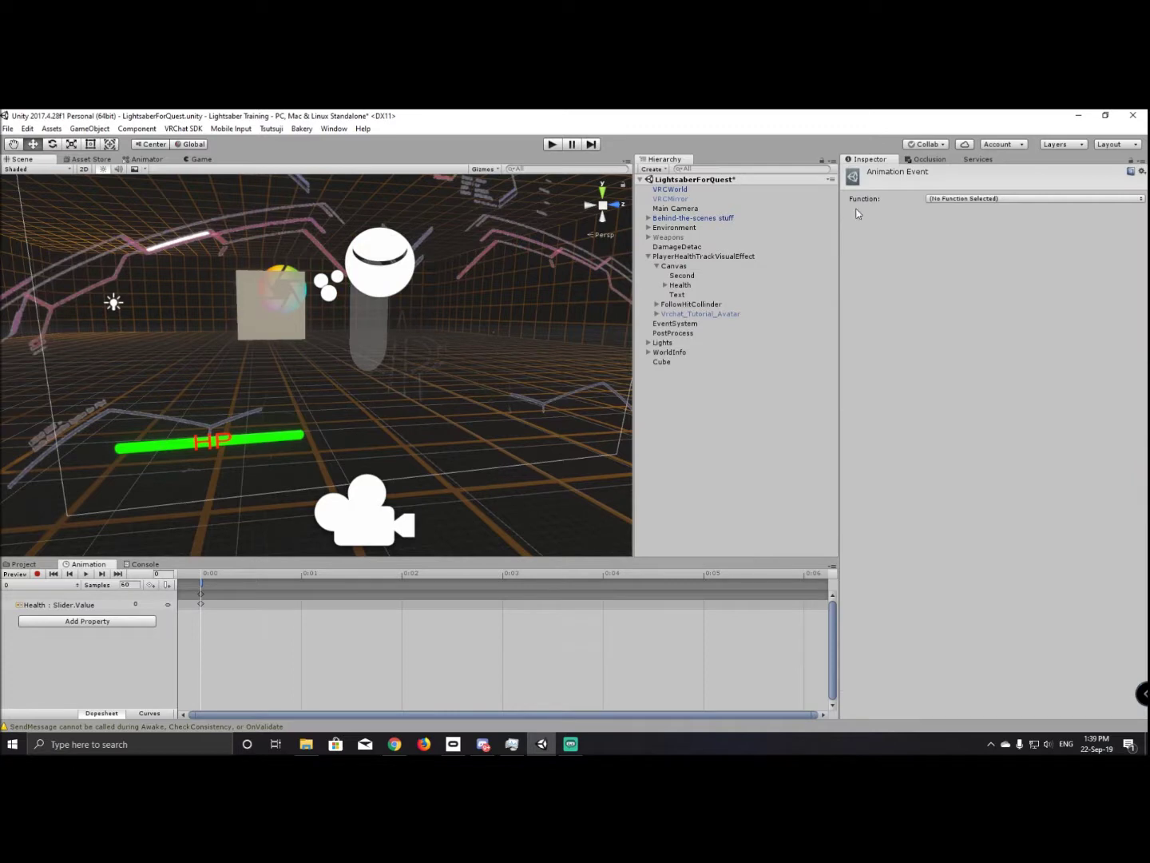
Set the animation event's function to ExecuteCustomTrigger ( String ).
left_click(953, 197)
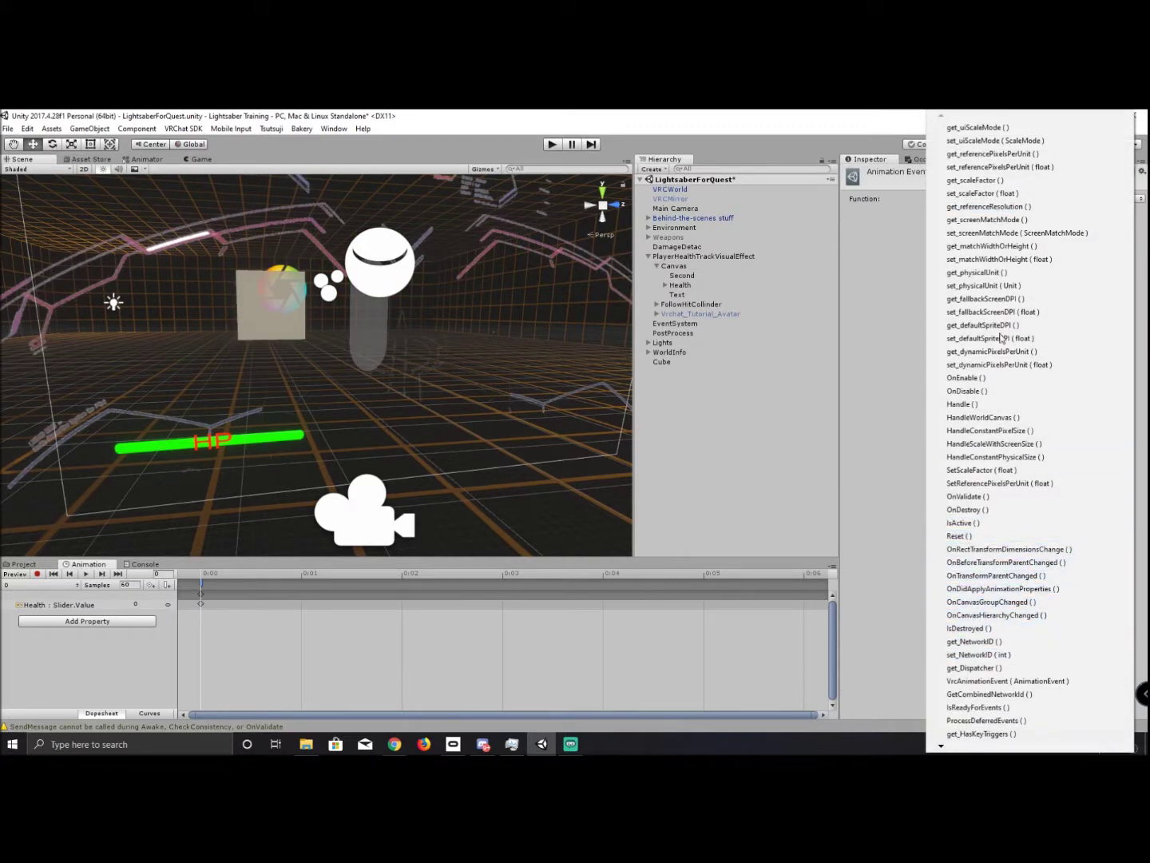
scroll(983, 142, "down", 4)
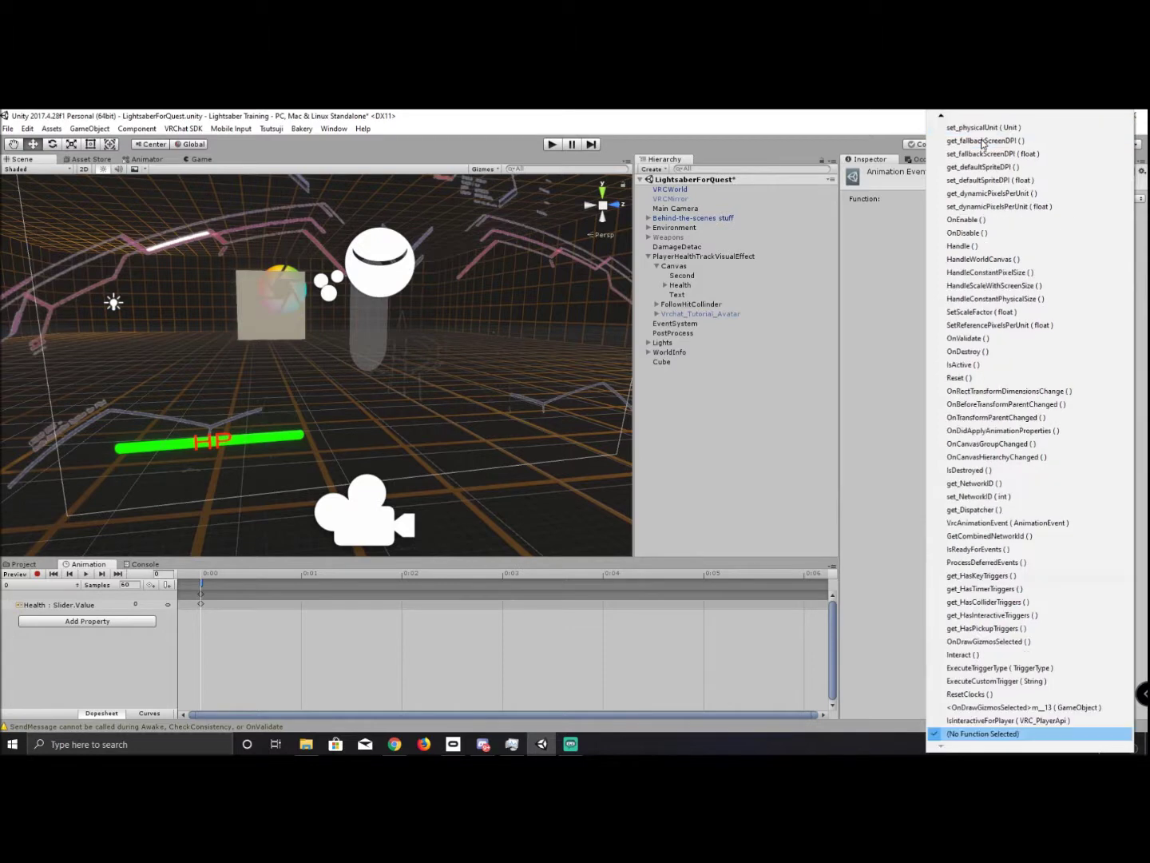
key("Up")
key("Up")
key("Up")
key("Up")
key("Up")
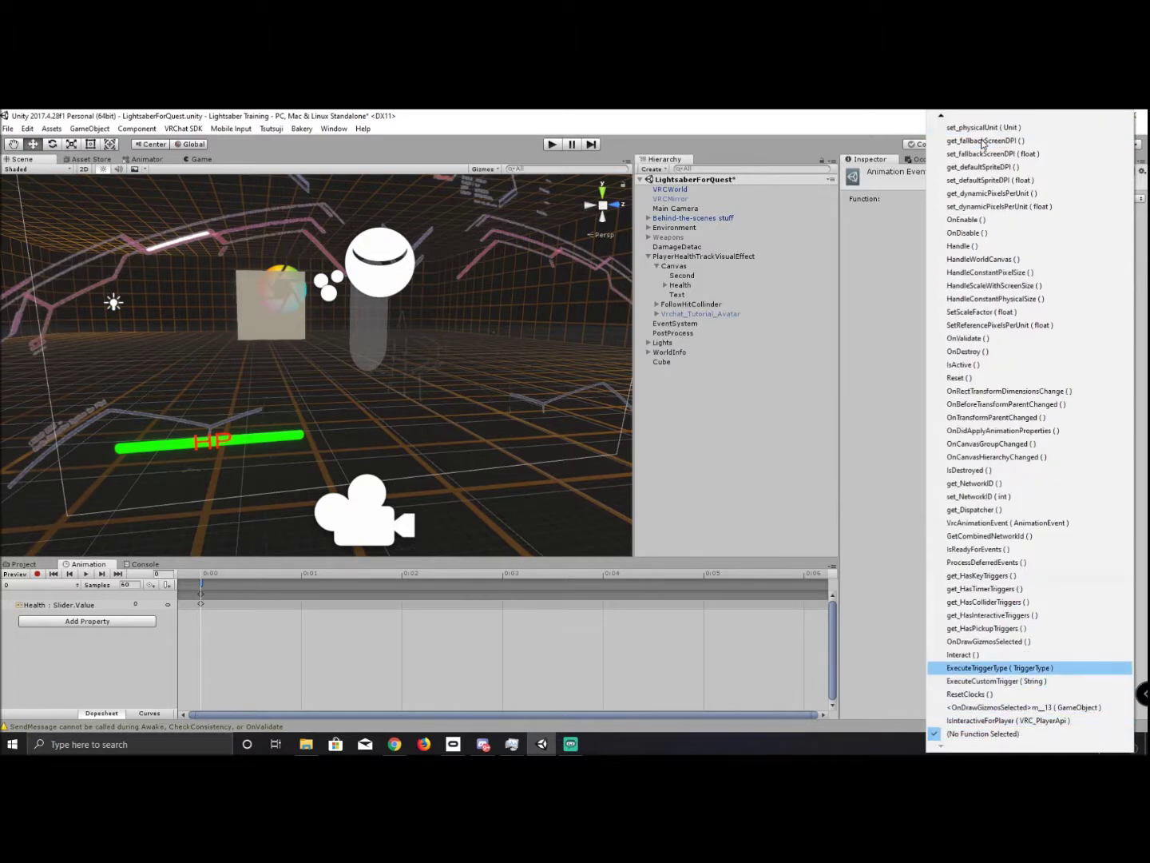
key("Down")
key("Return")
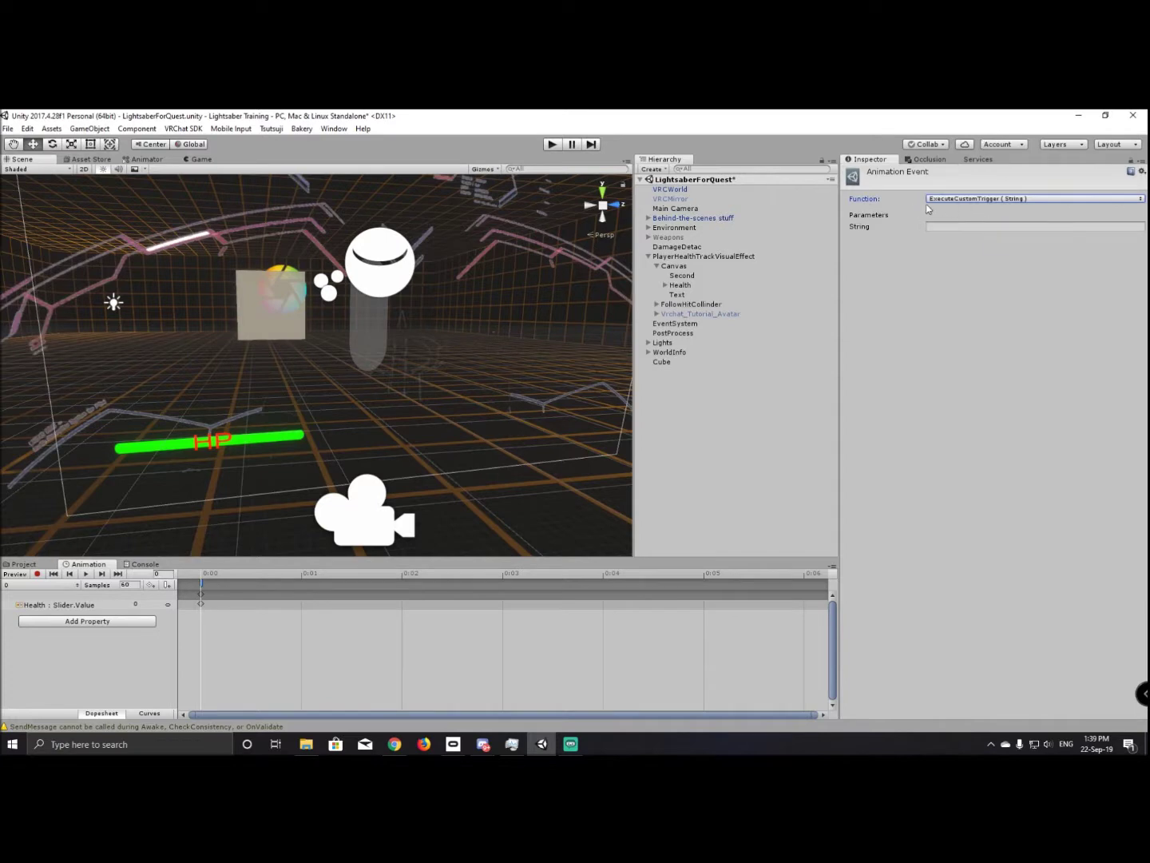
Set the event's string parameter to Reset and save the scene.
left_click(964, 228)
type("Reset")
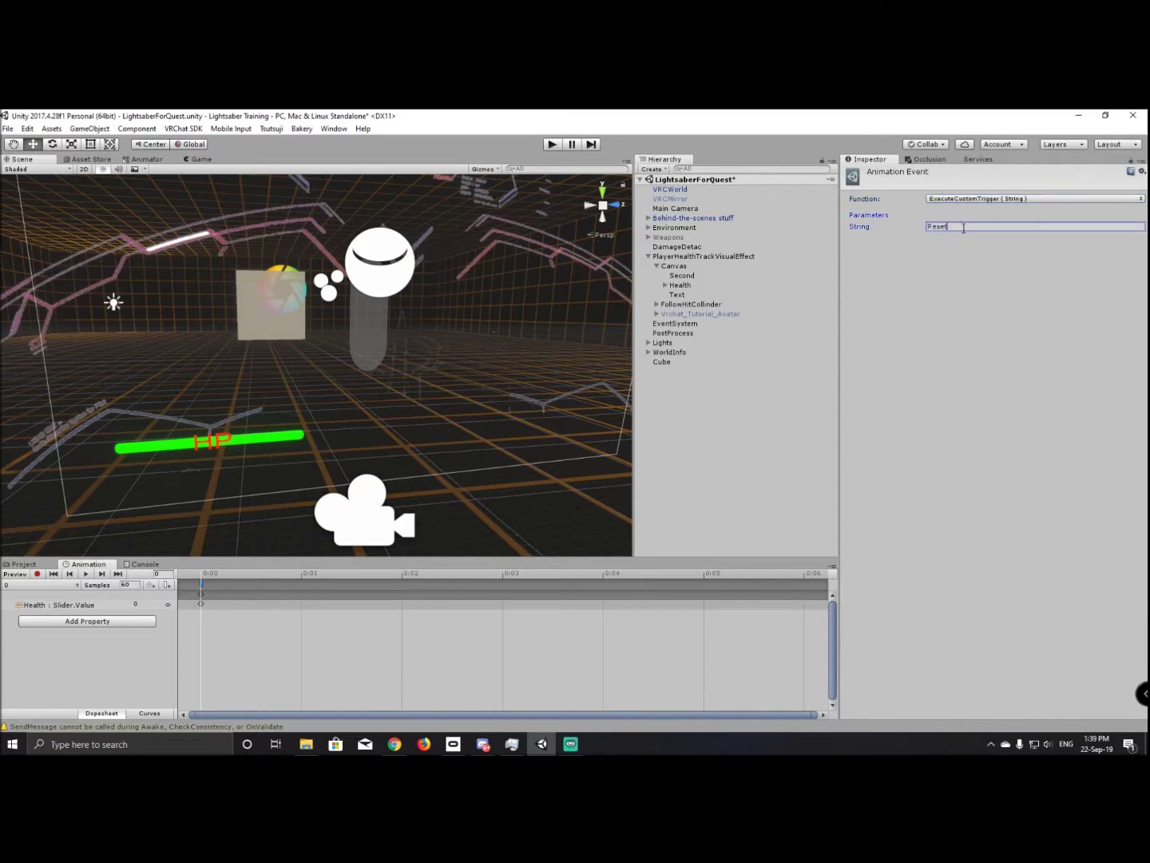
left_click(742, 434)
key("ctrl+s")
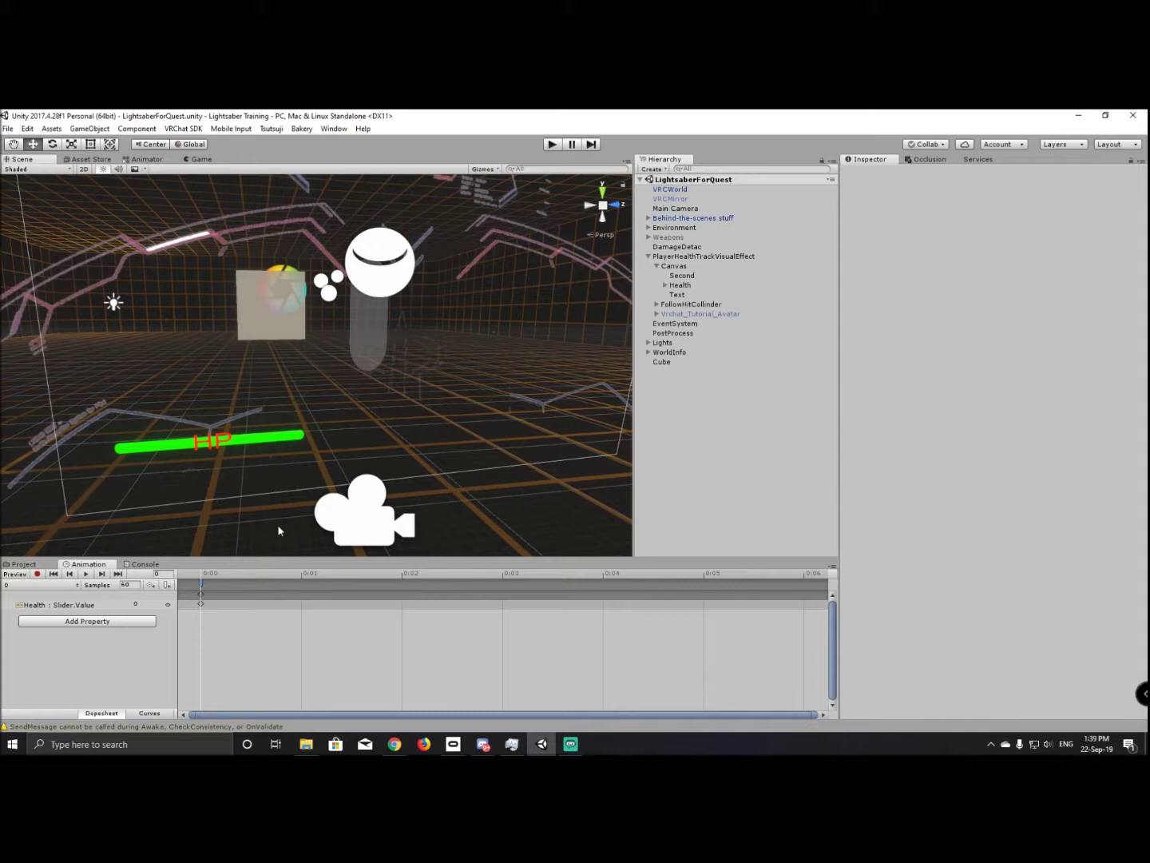
Set the delay of the Canvas's custom Reset trigger to 1 second and save the scene.
left_click(680, 190)
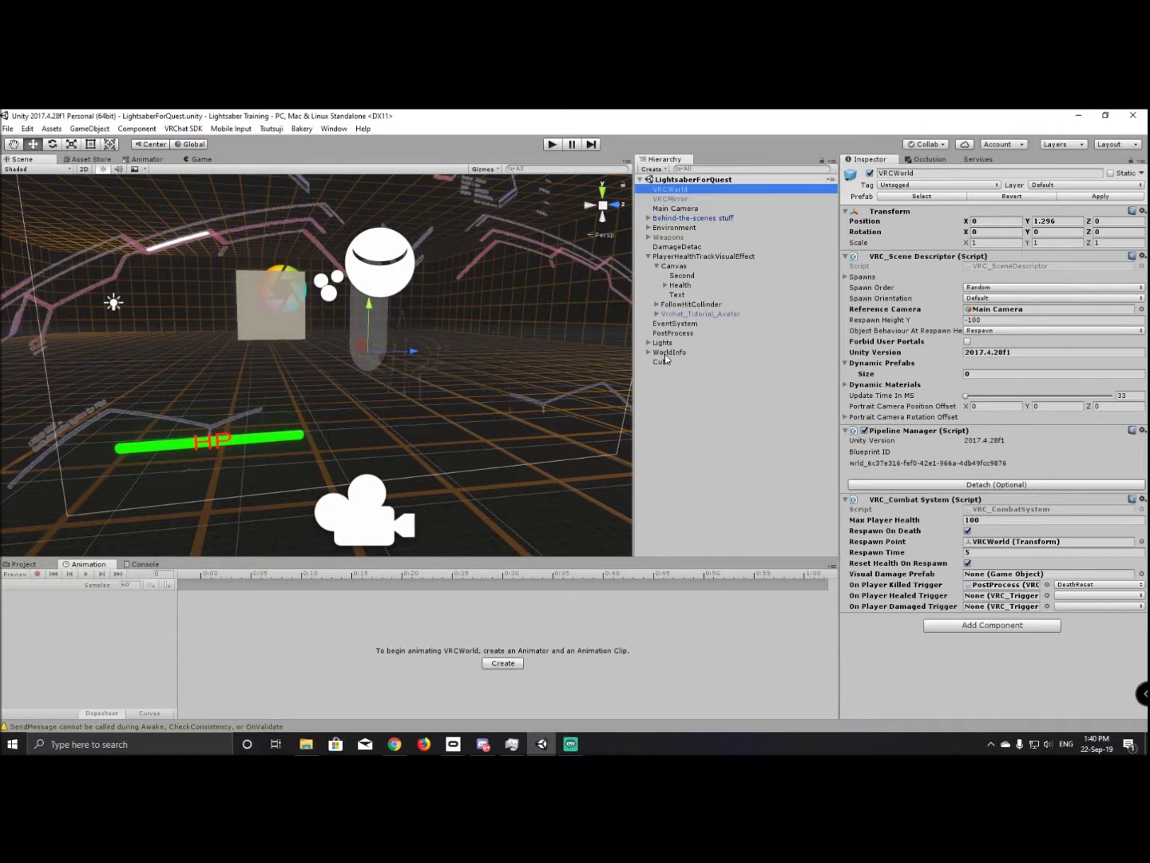
left_click(683, 269)
scroll(990, 479, "down", 5)
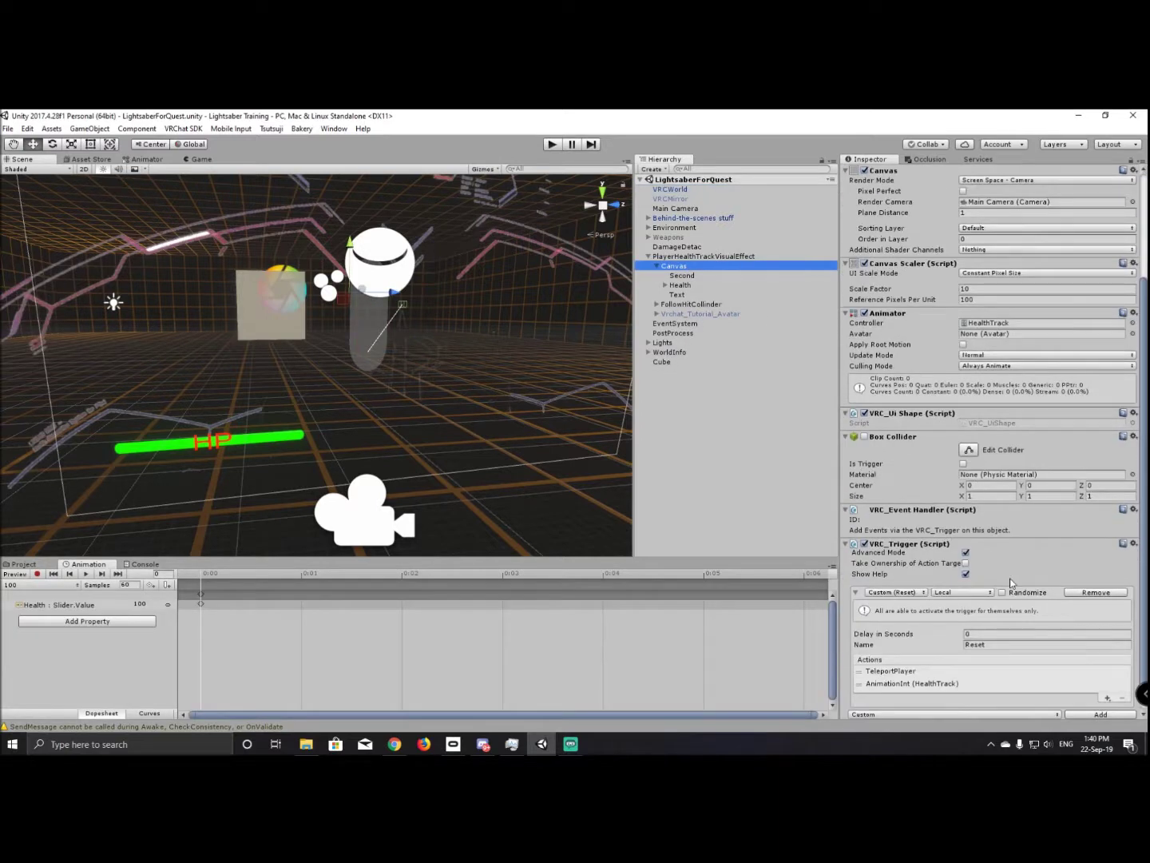
left_click(995, 636)
type("1")
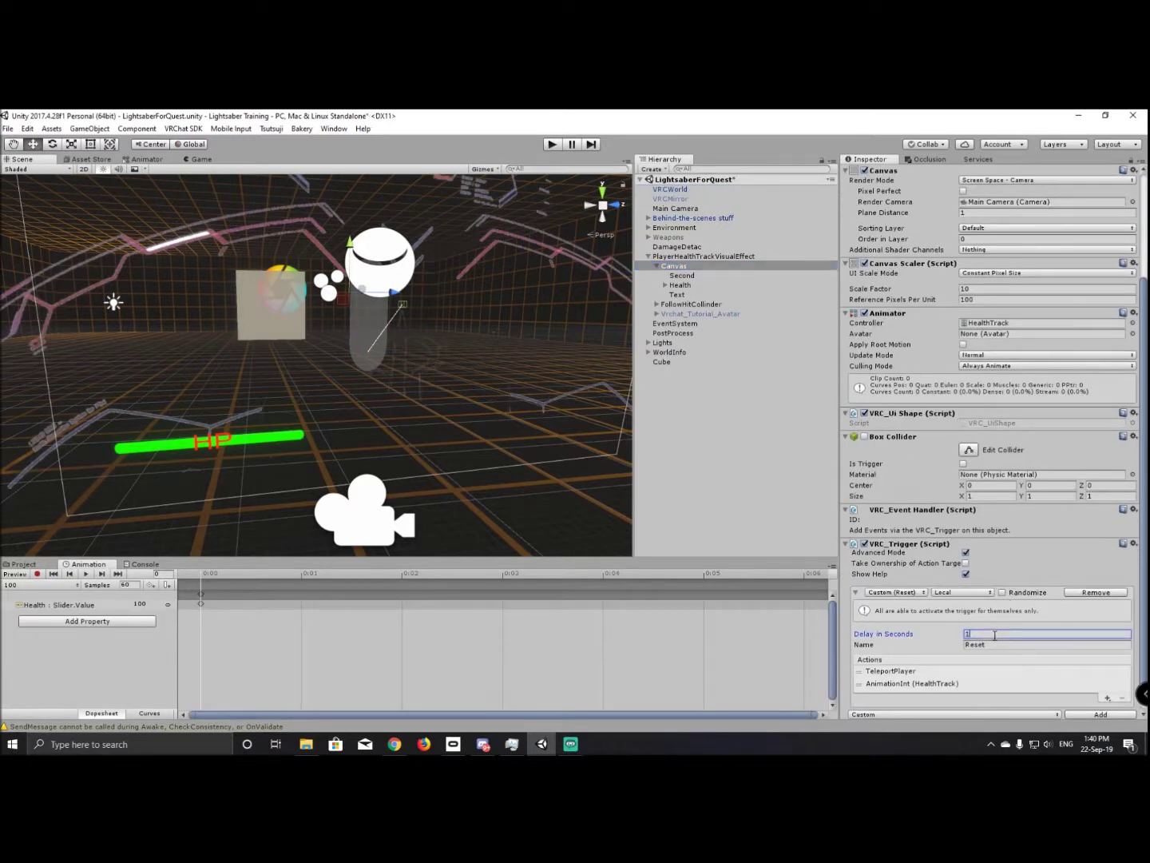
left_click(752, 424)
key("ctrl+s")
key("alt+Tab")
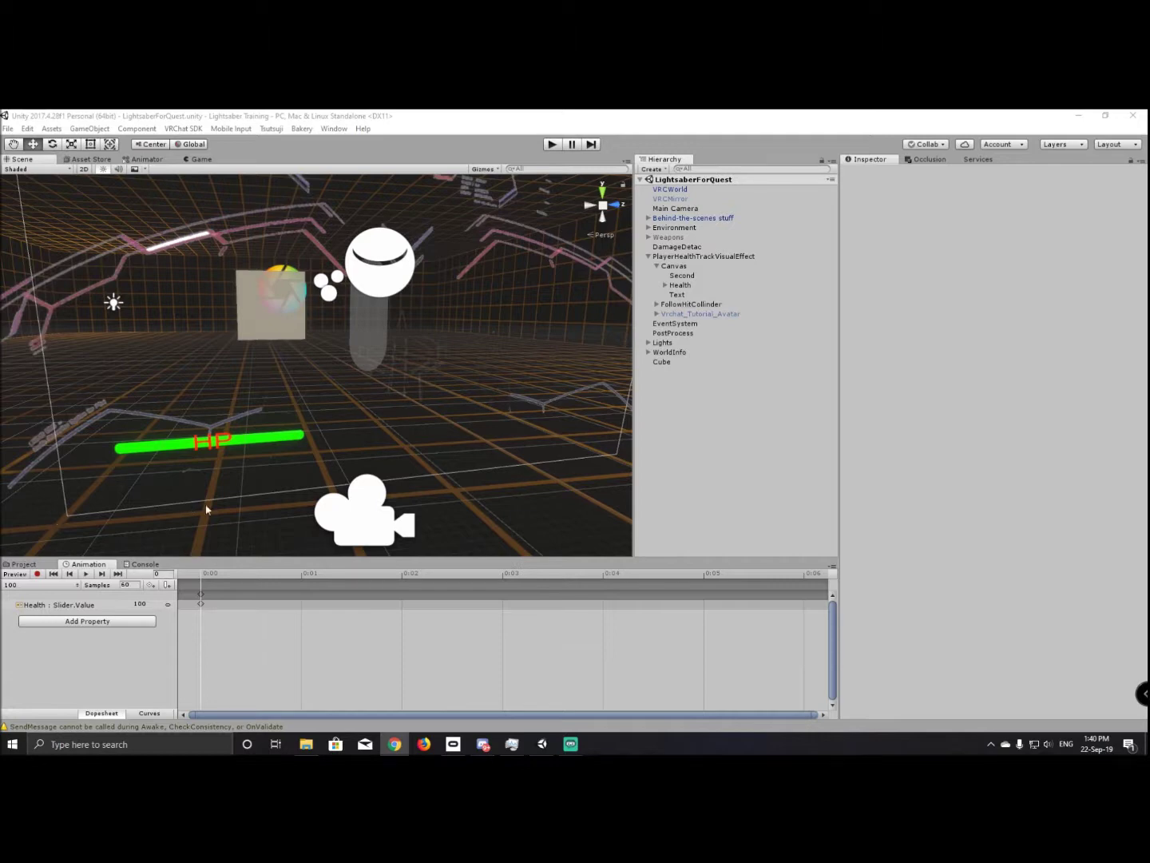
Show the 0 health clip and run an offline Build & Test of the world from the VRChat SDK control panel.
left_click(64, 585)
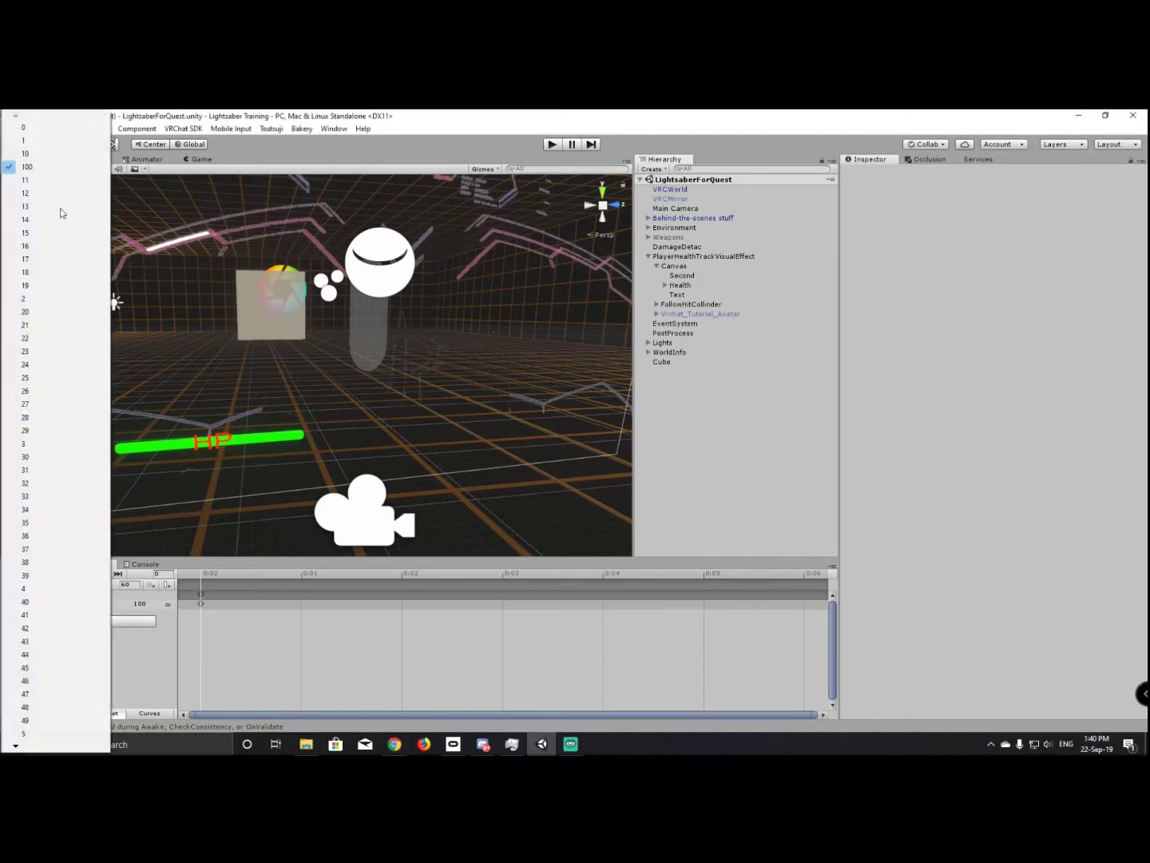
left_click(35, 130)
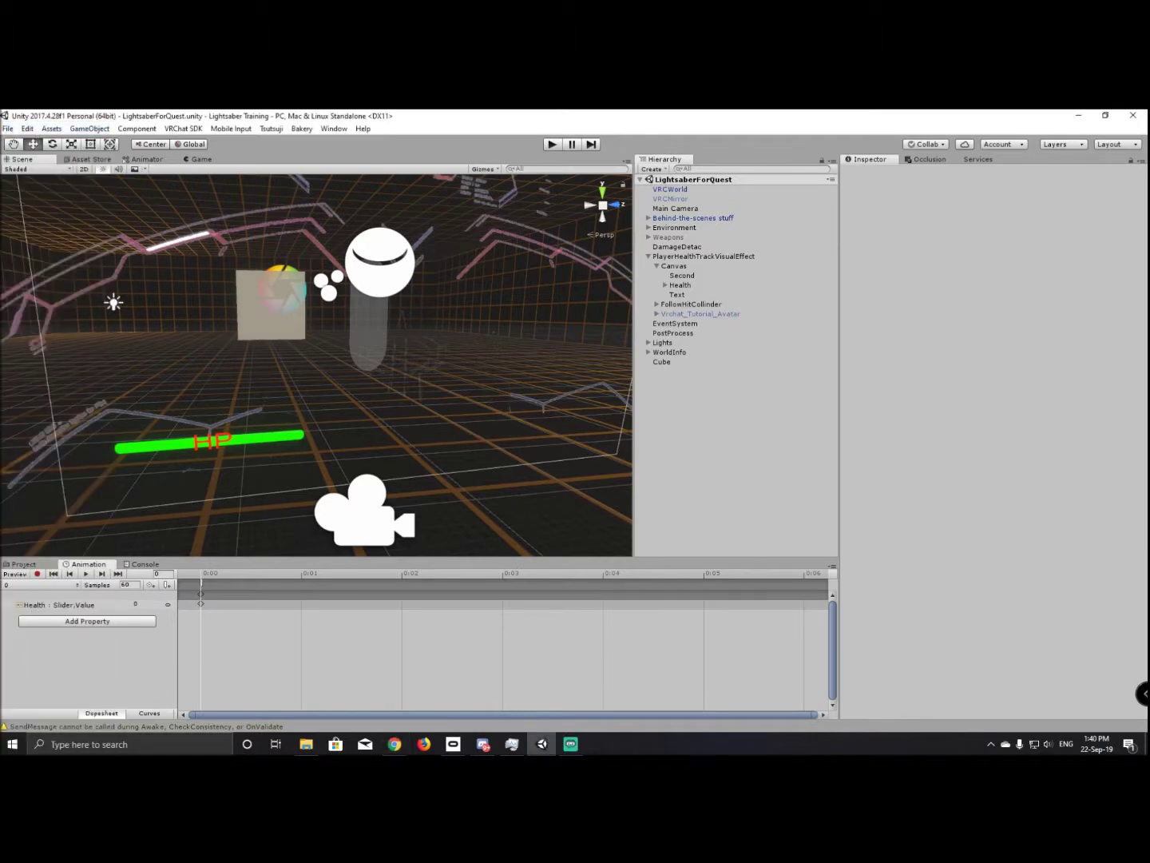
key("alt+Tab")
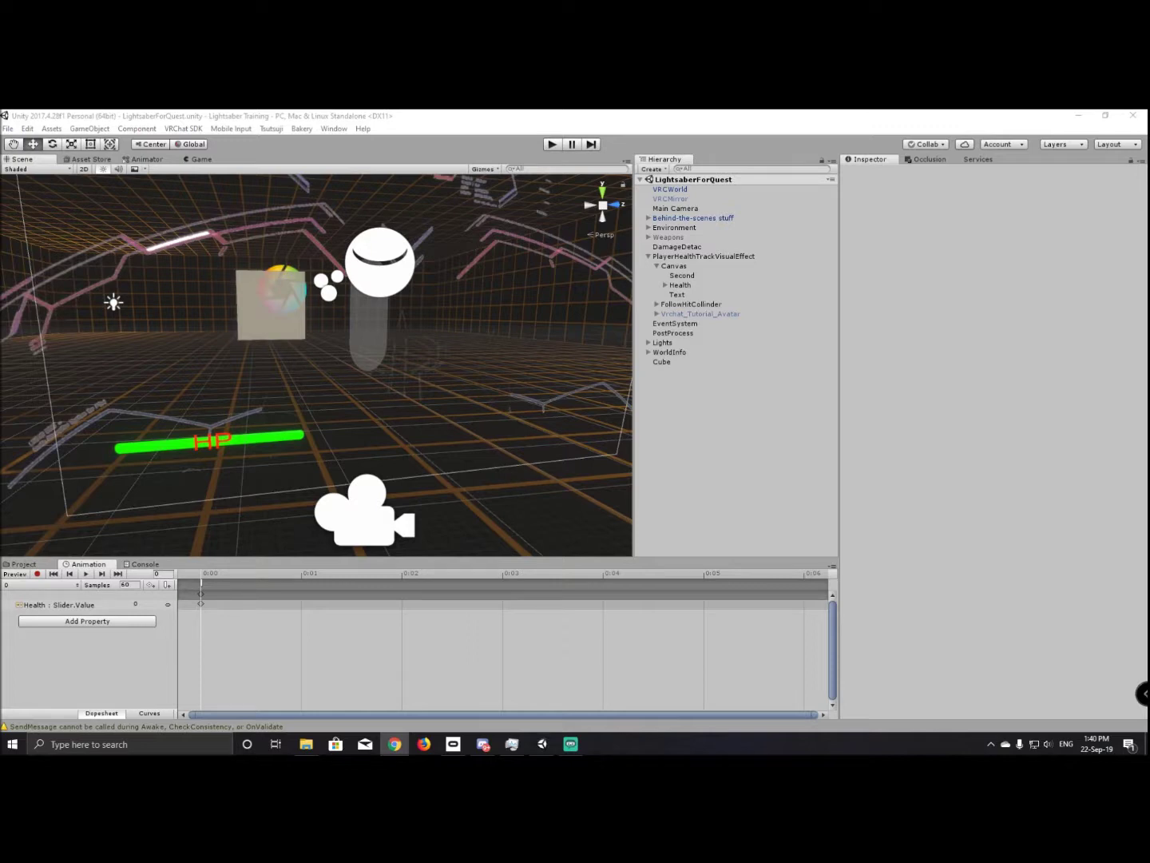
left_click(190, 128)
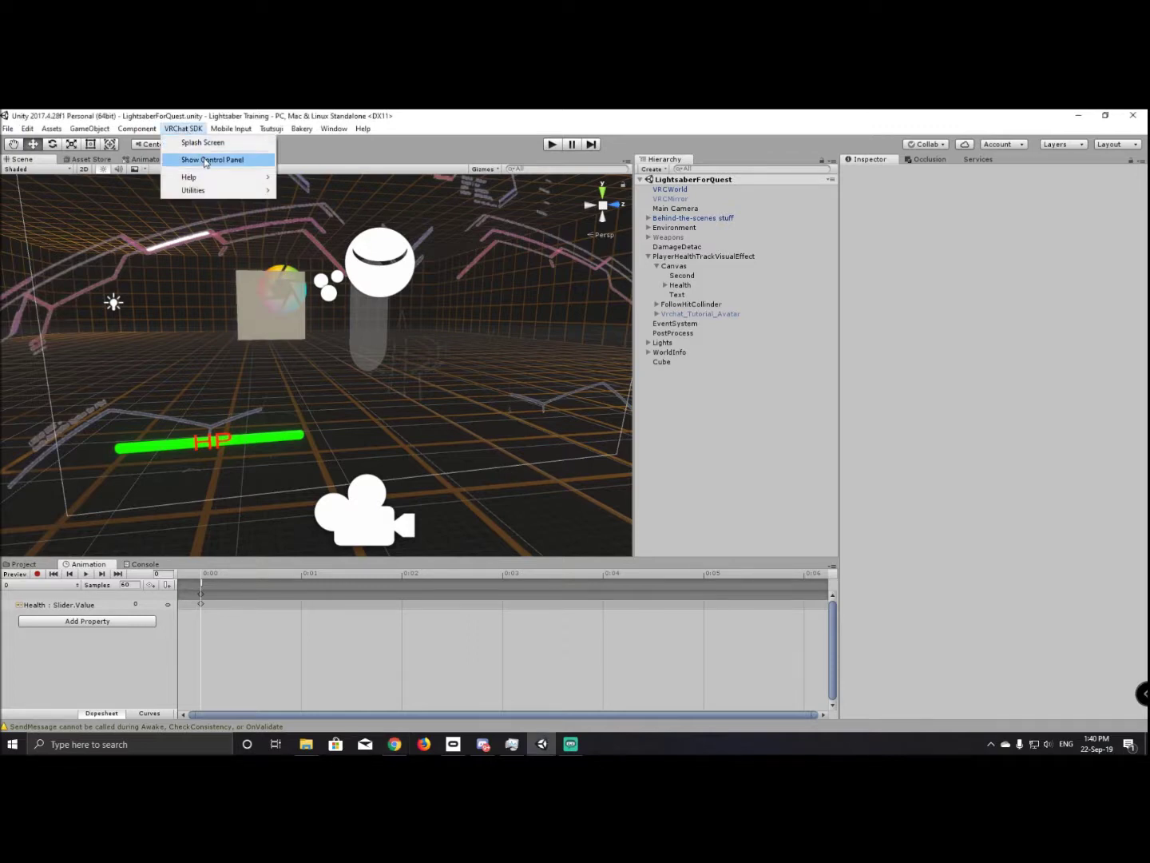
left_click(196, 162)
left_click(836, 517)
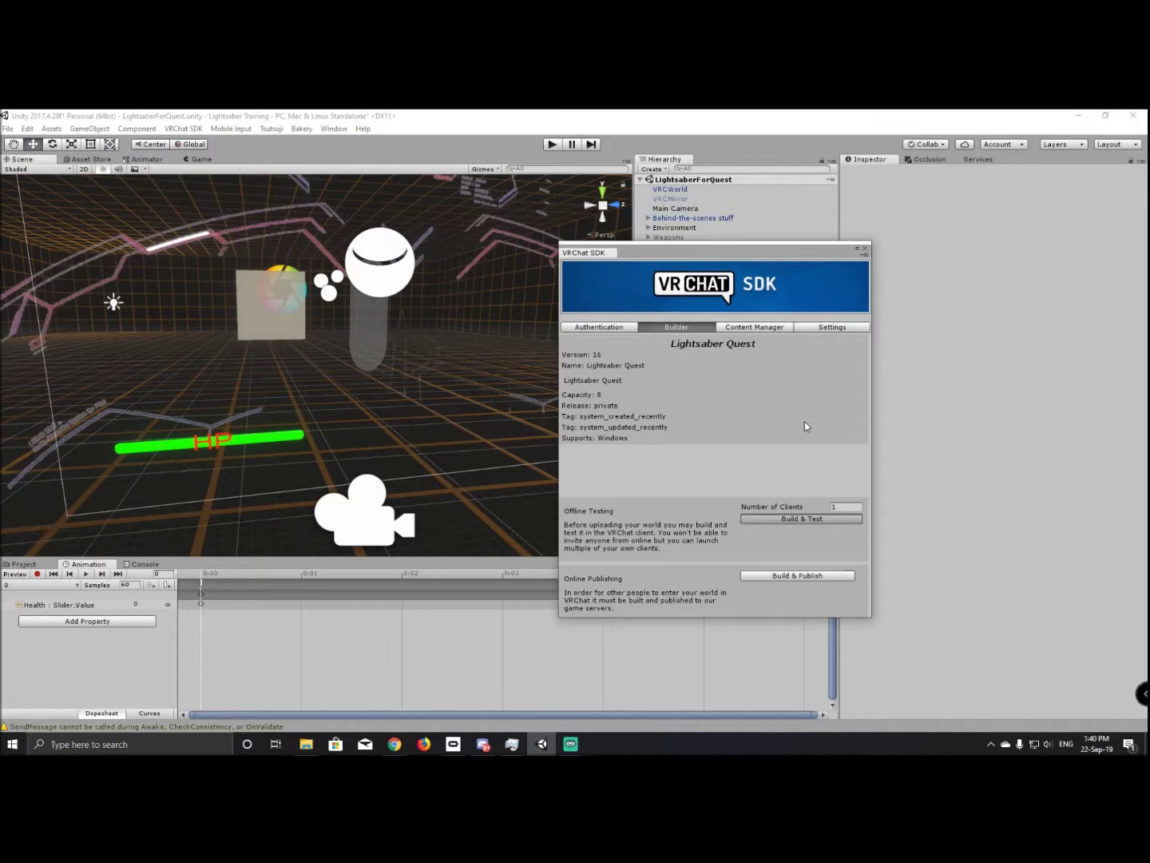
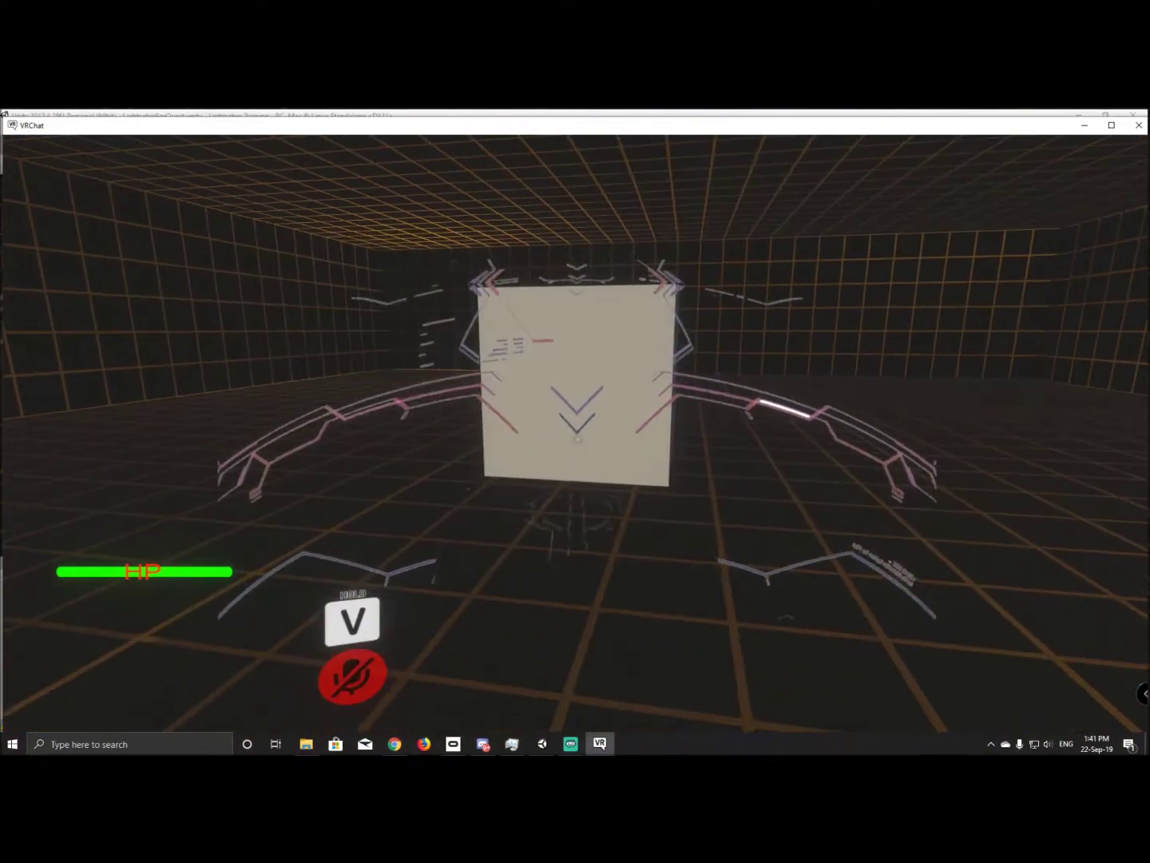
Quit the VRChat test client and close the VRChat SDK control panel in Unity.
key("Escape")
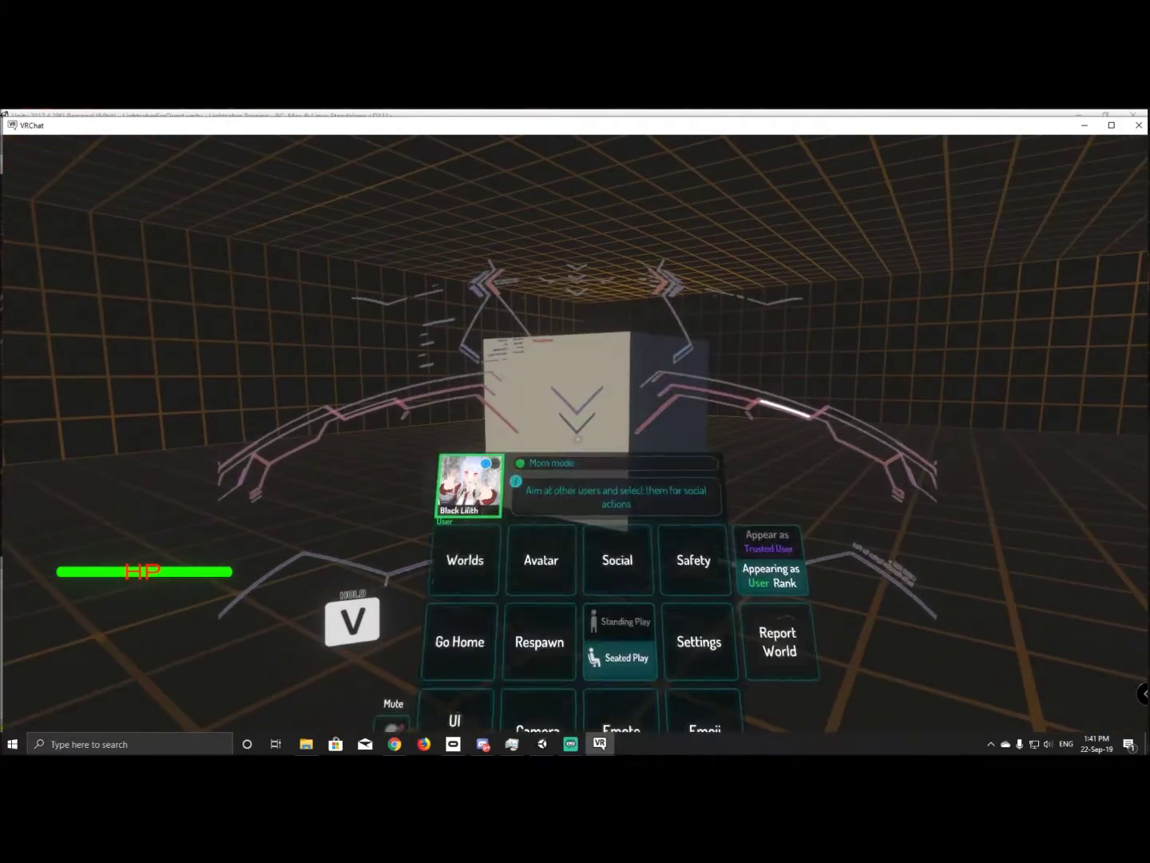
left_click(579, 438)
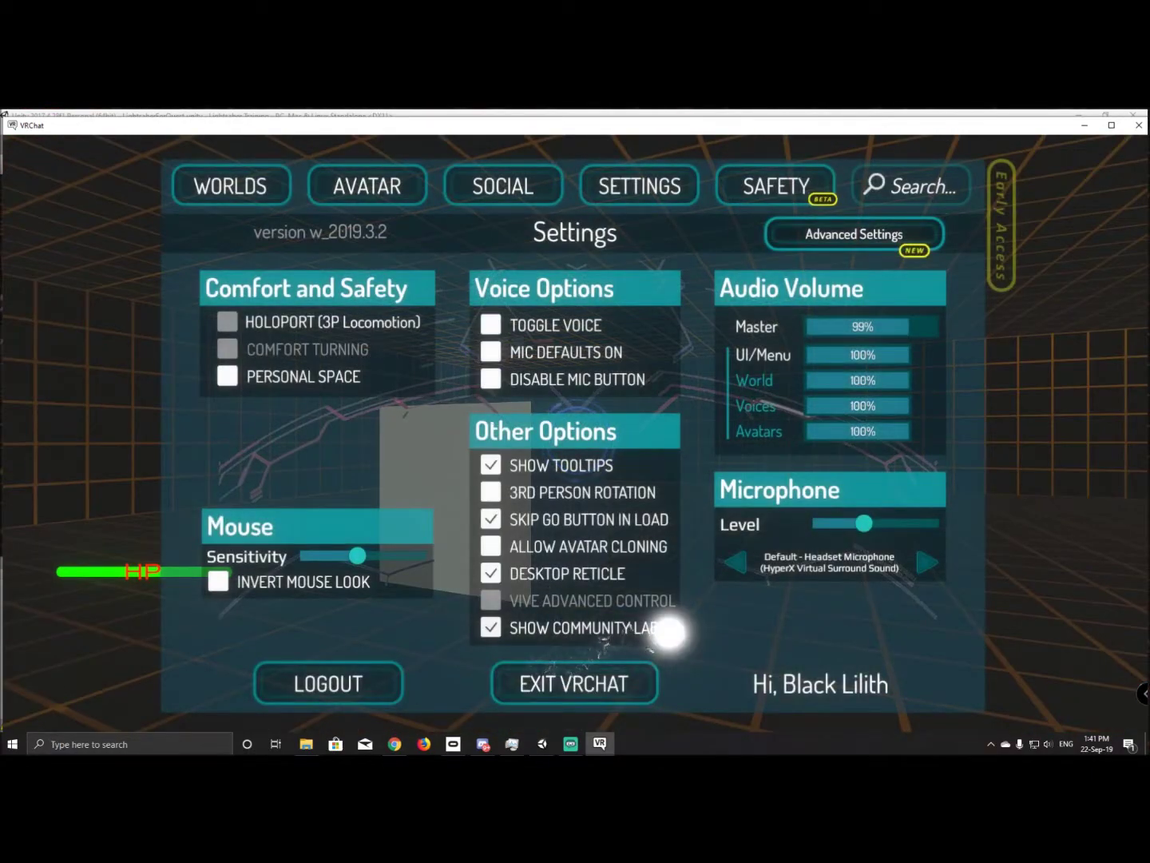
key("alt+Tab")
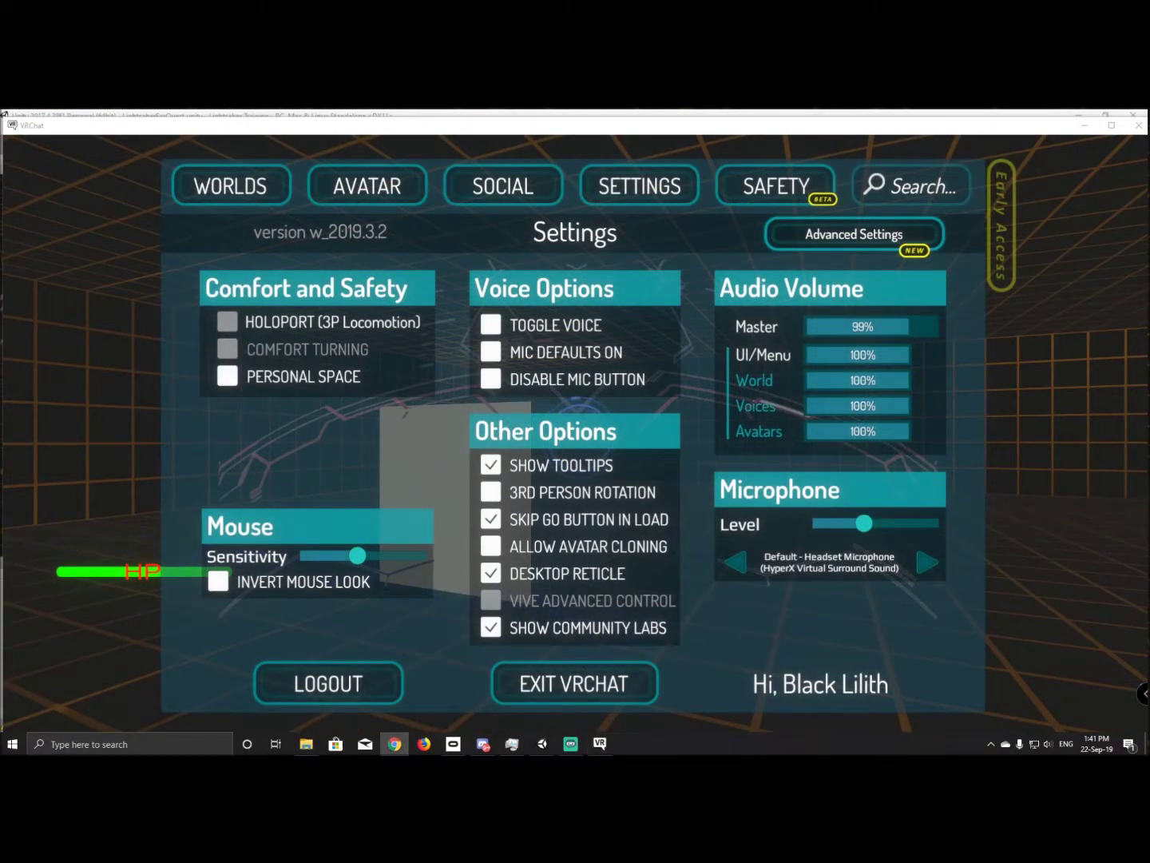
key("alt+F4")
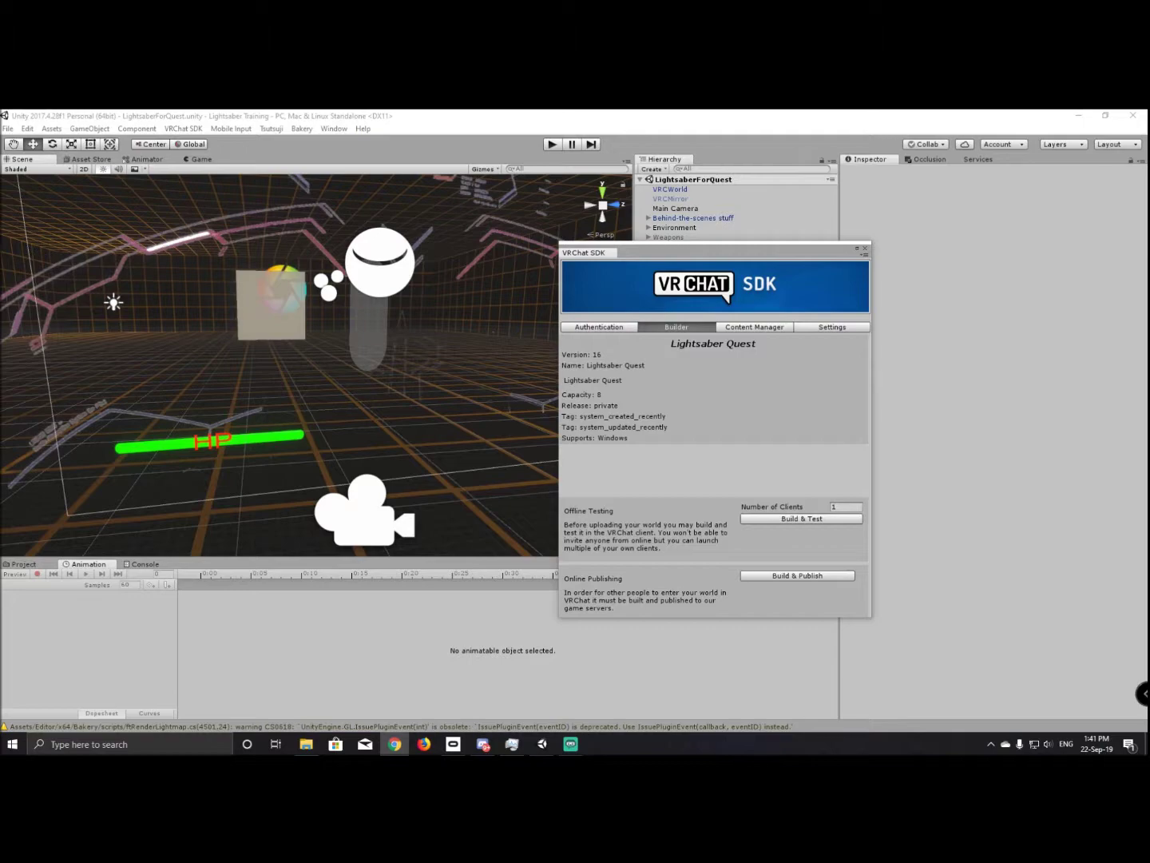
left_click(864, 250)
Examine the Animator and the Reset trigger on the Canvas under PlayerHealthTrackVisualEffect.
right_click_drag(255, 390, 406, 387)
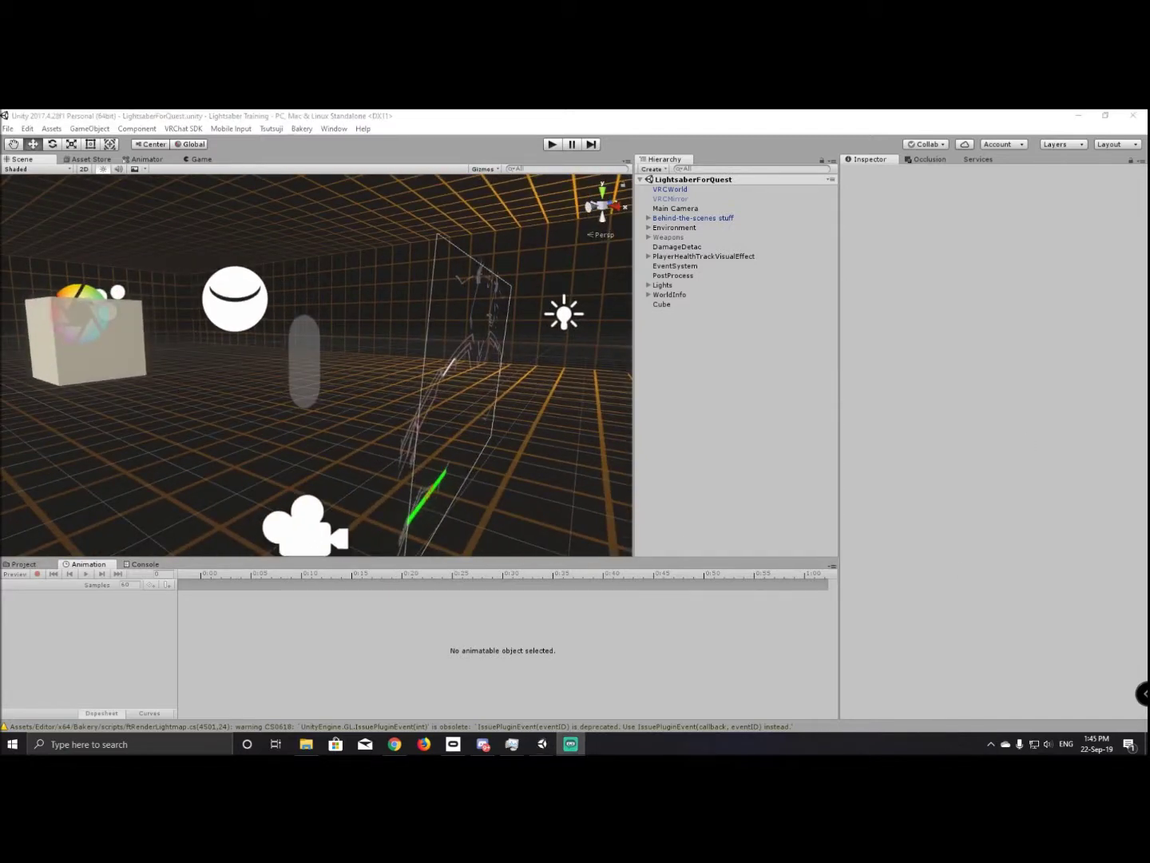
key("alt+Tab")
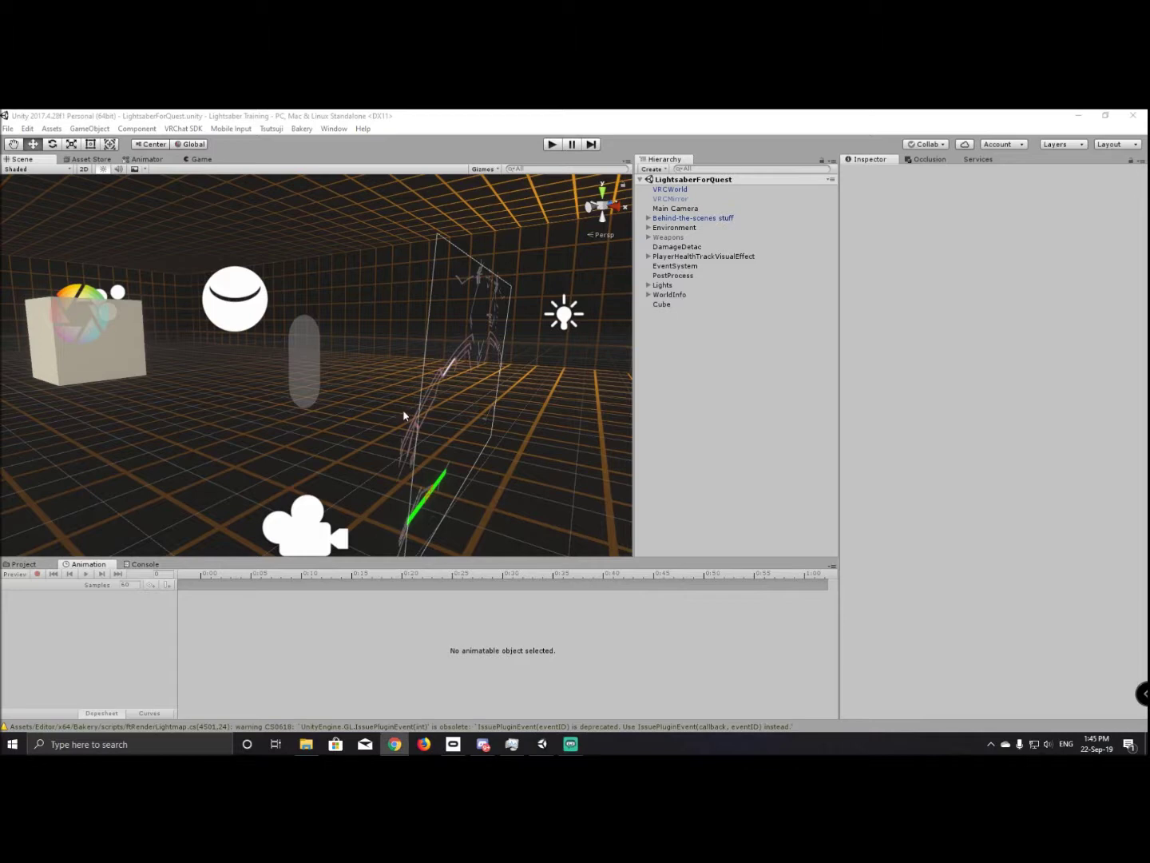
left_click(687, 256)
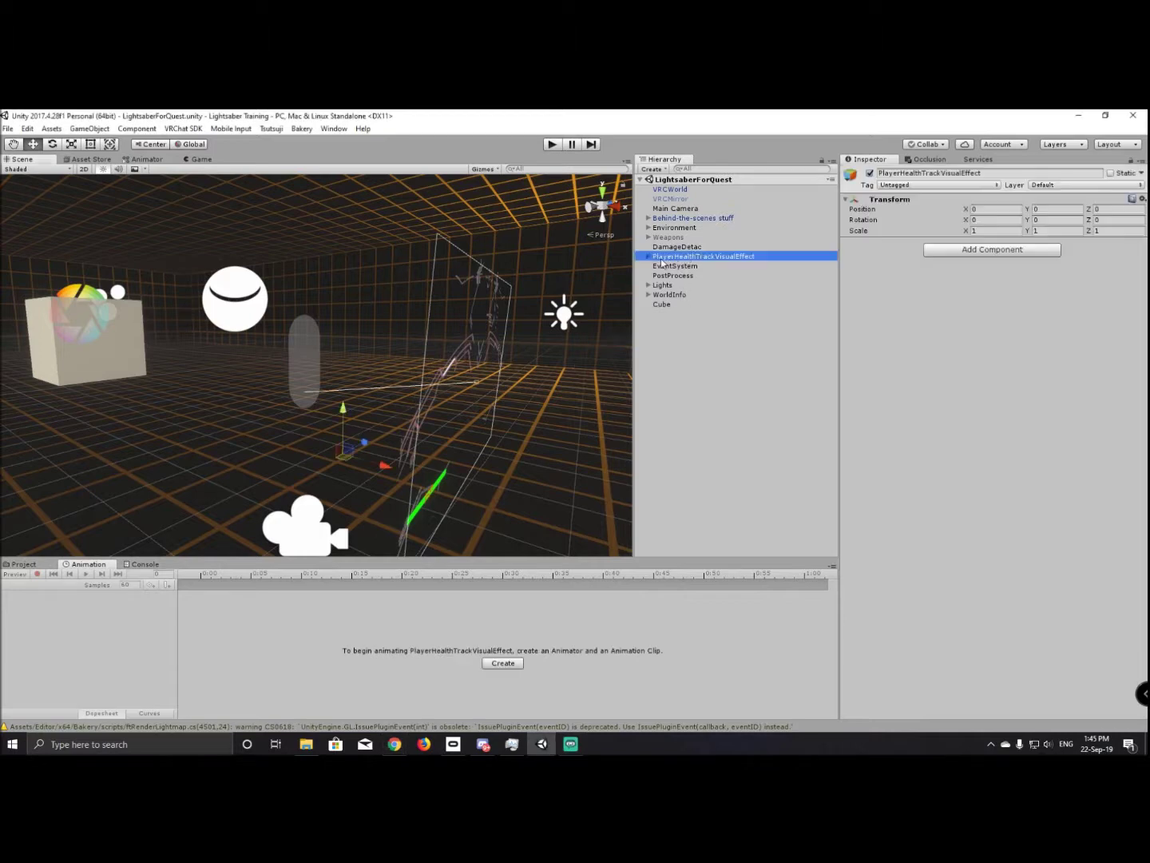
left_click(649, 255)
left_click(677, 267)
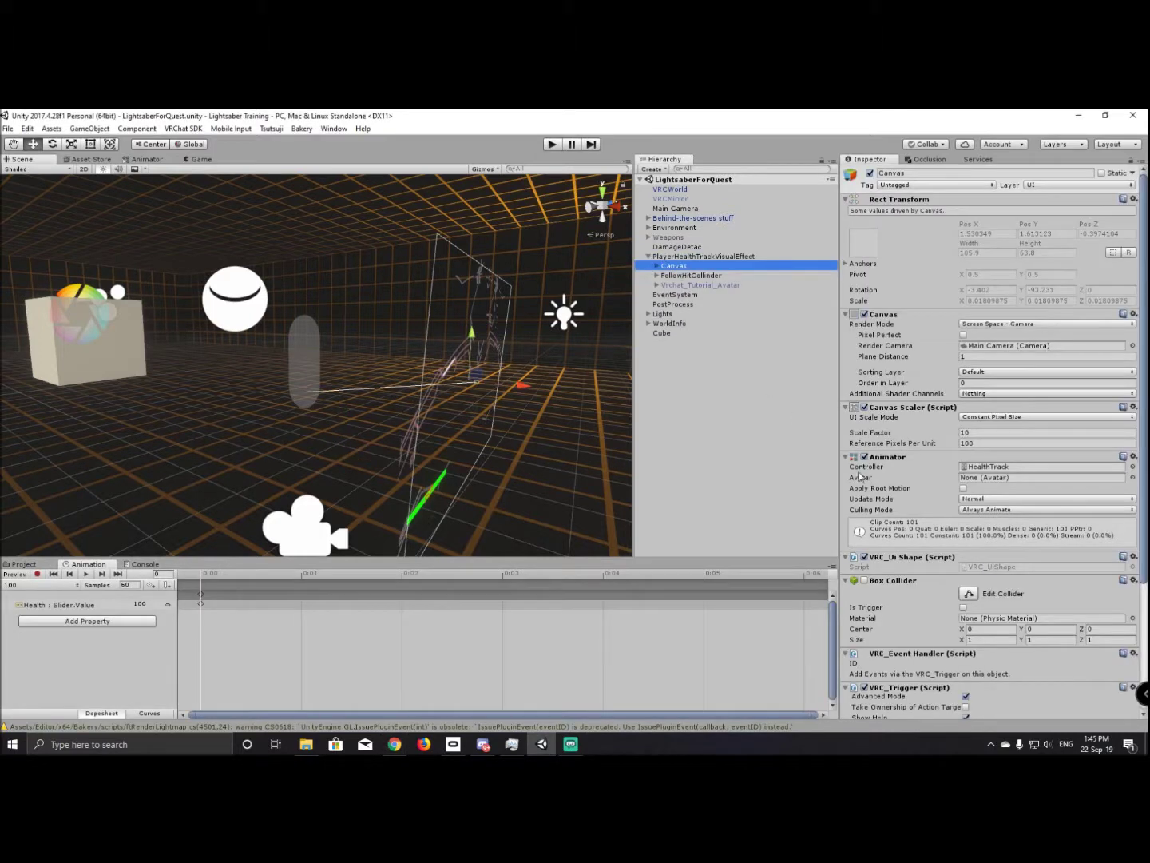
scroll(890, 509, "down", 5)
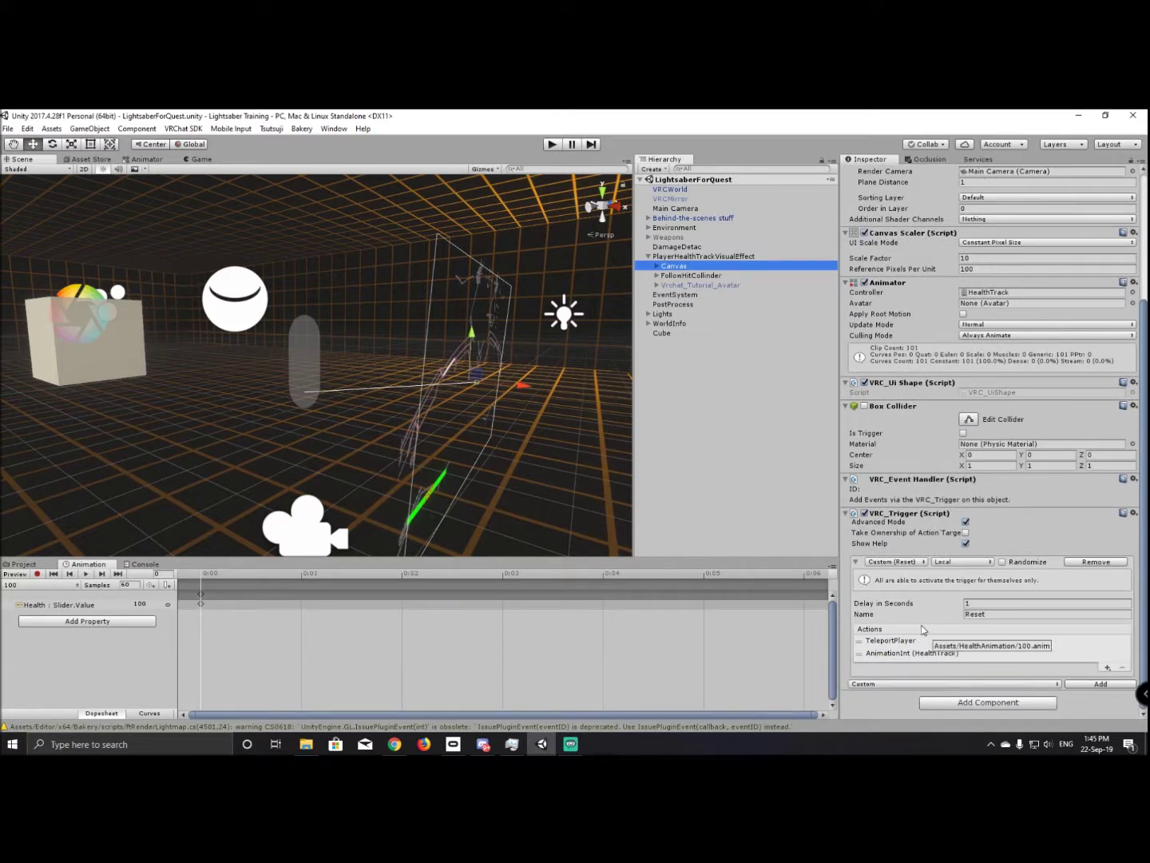
Examine the HealthTrack animator's AnyState to 100 transition, the available parameter types and the settings of state 100.
left_click(152, 161)
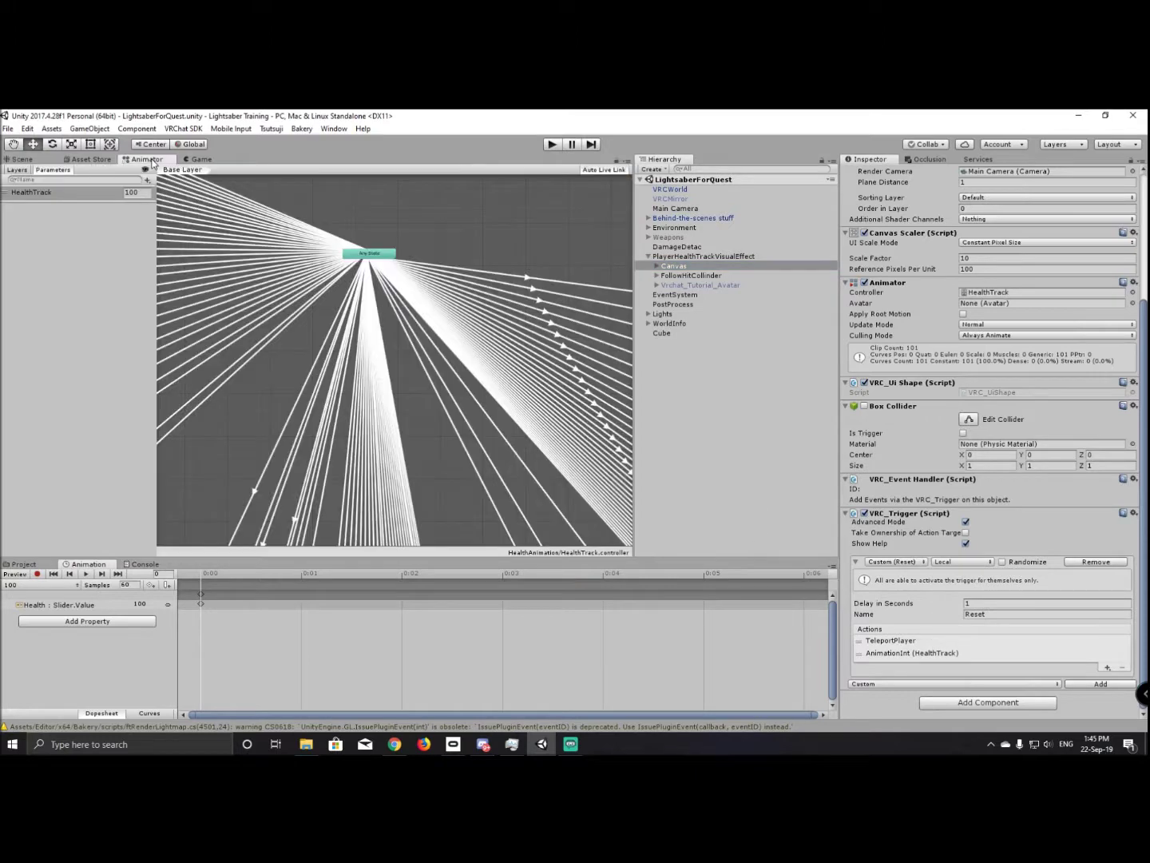
scroll(519, 288, "up", 2)
middle_click_drag(545, 252, 345, 309)
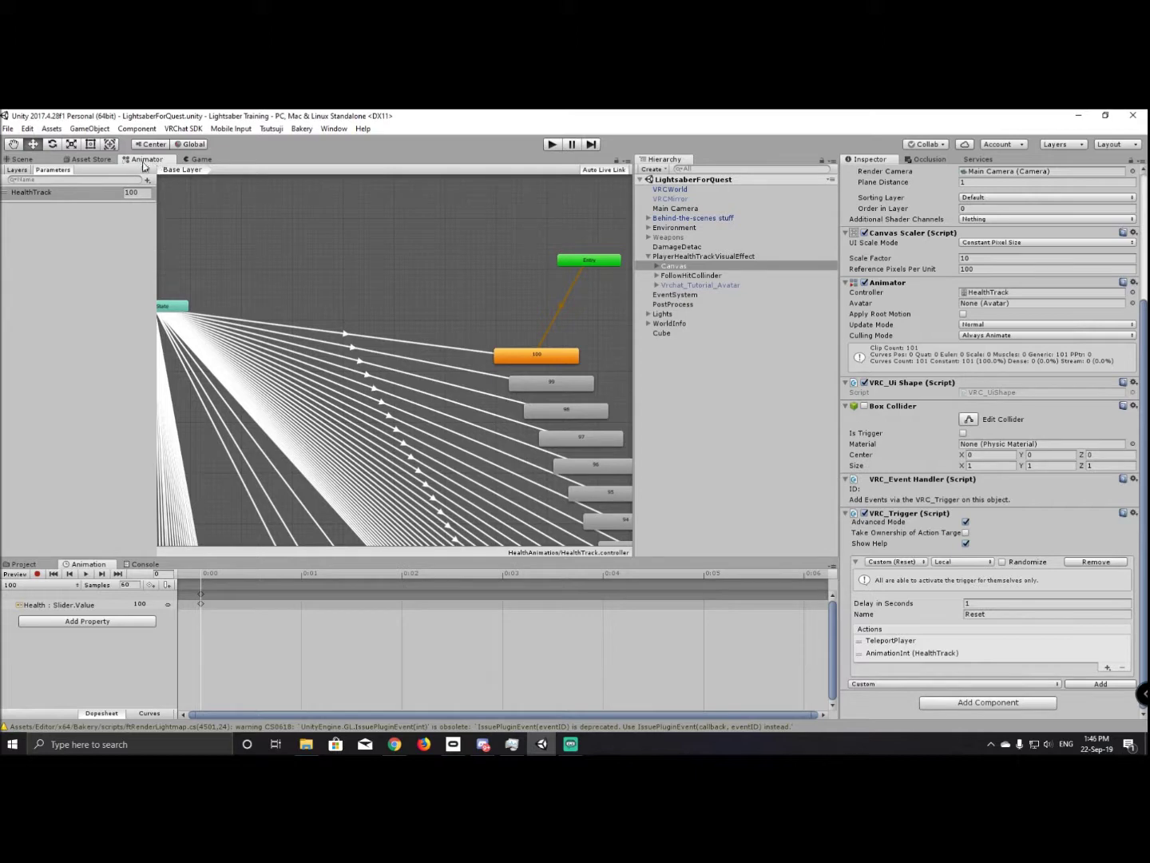
left_click(321, 335)
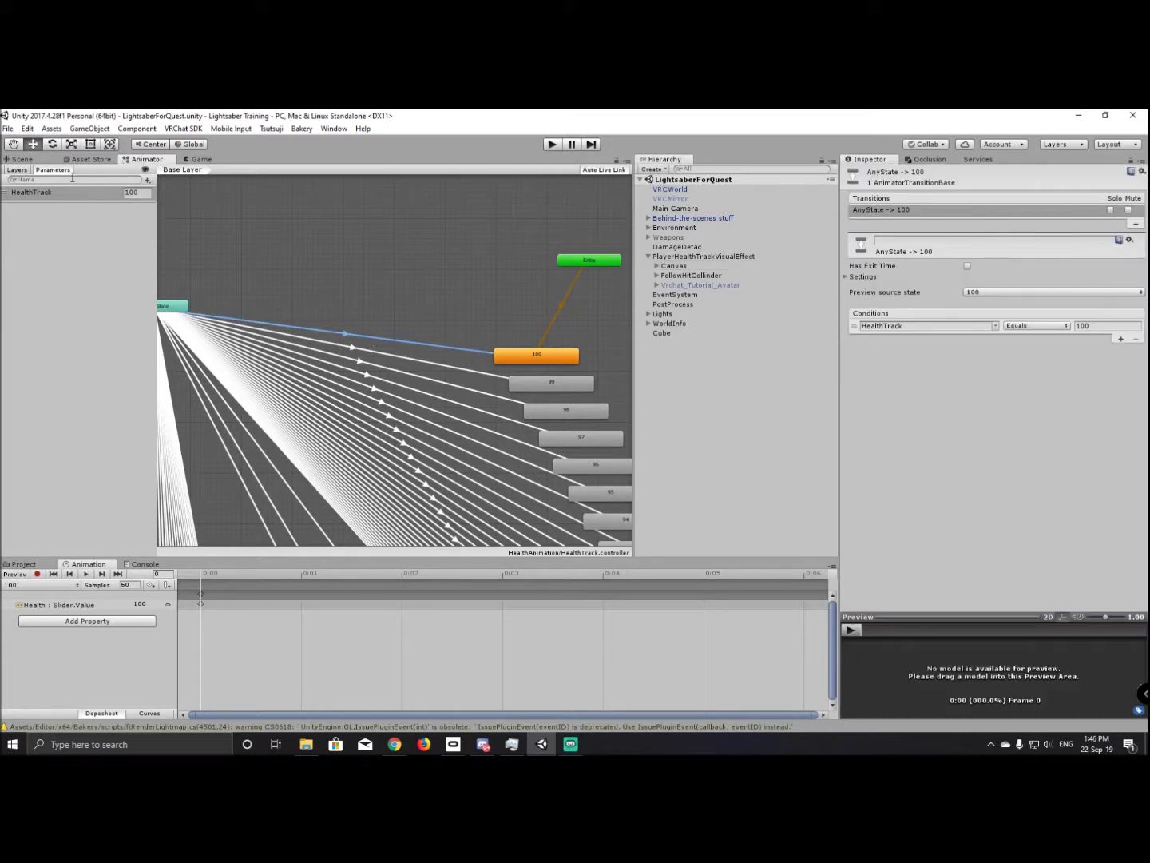
left_click(147, 181)
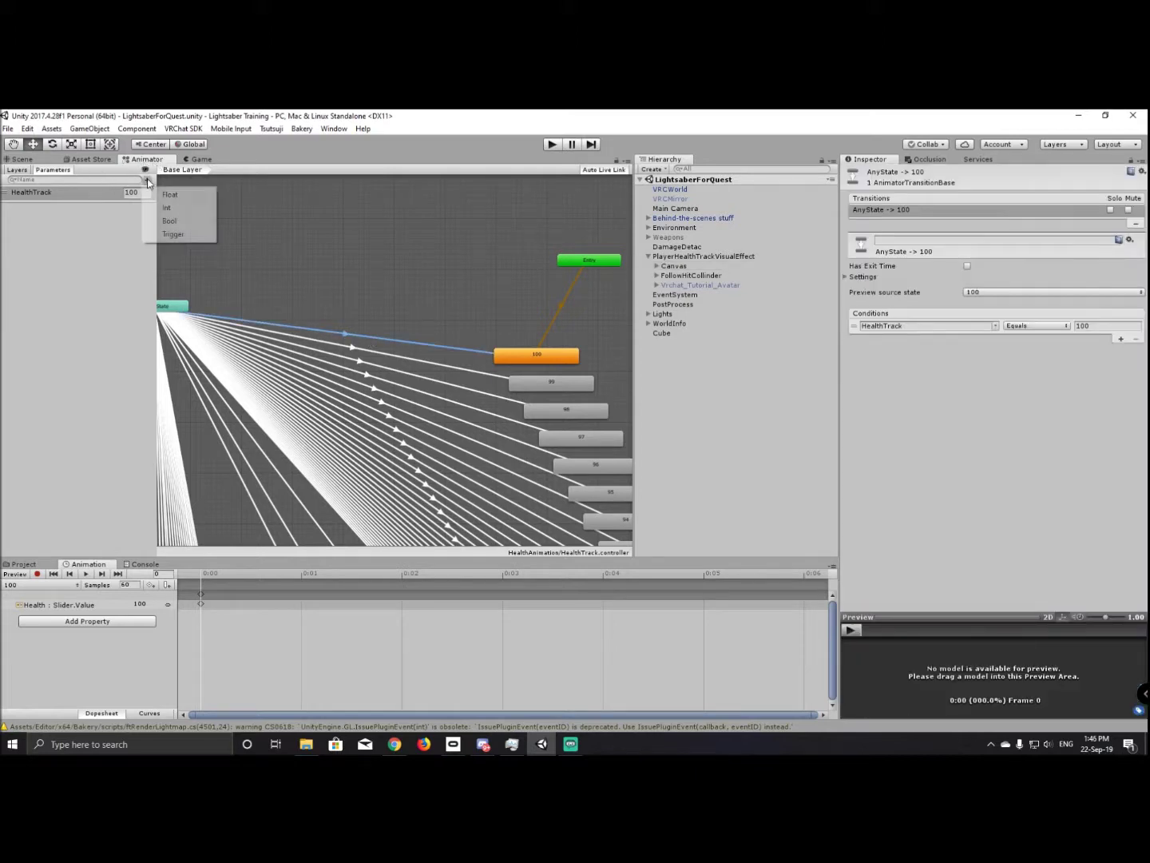
left_click(180, 227)
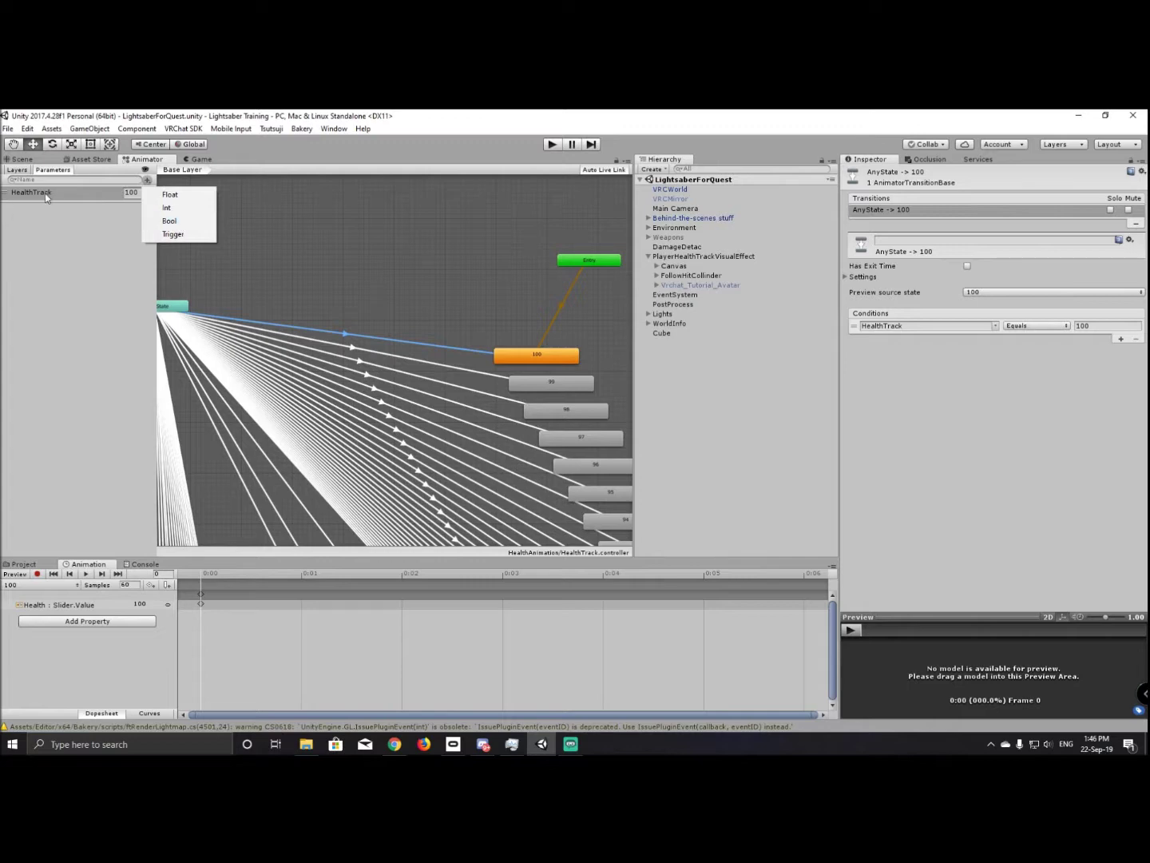
left_click(399, 298)
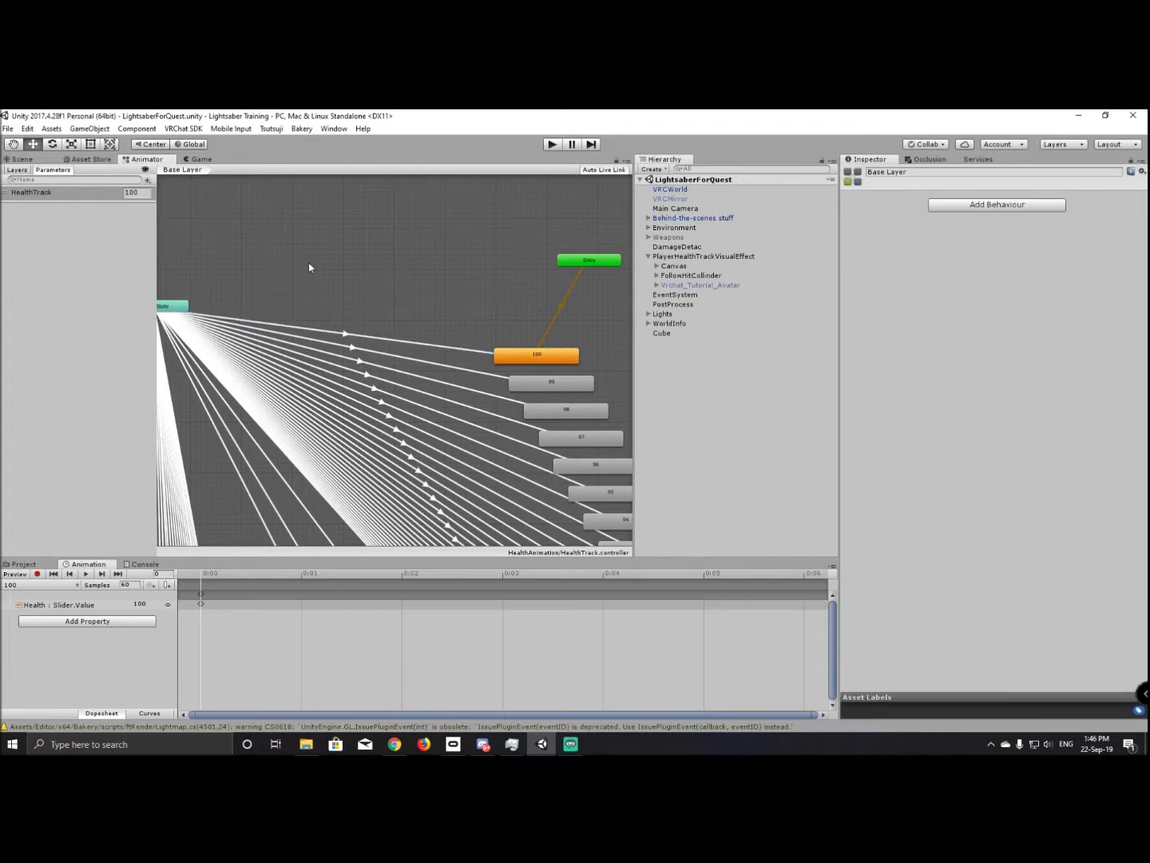
middle_click_drag(296, 276, 362, 248)
left_click(206, 294)
left_click(585, 343)
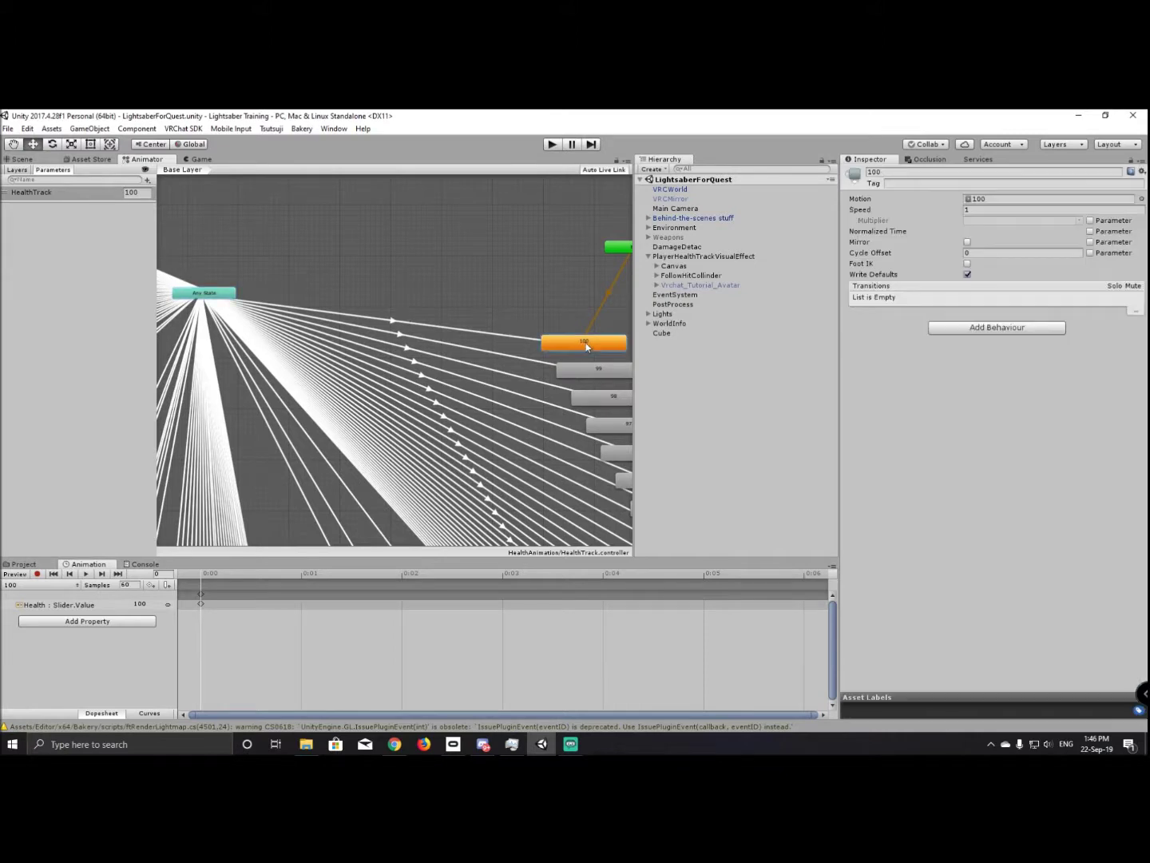
Examine the settings and HealthTrack conditions of the AnyState transitions to states 100, 99 and 0.
left_click(536, 340)
left_click(845, 277)
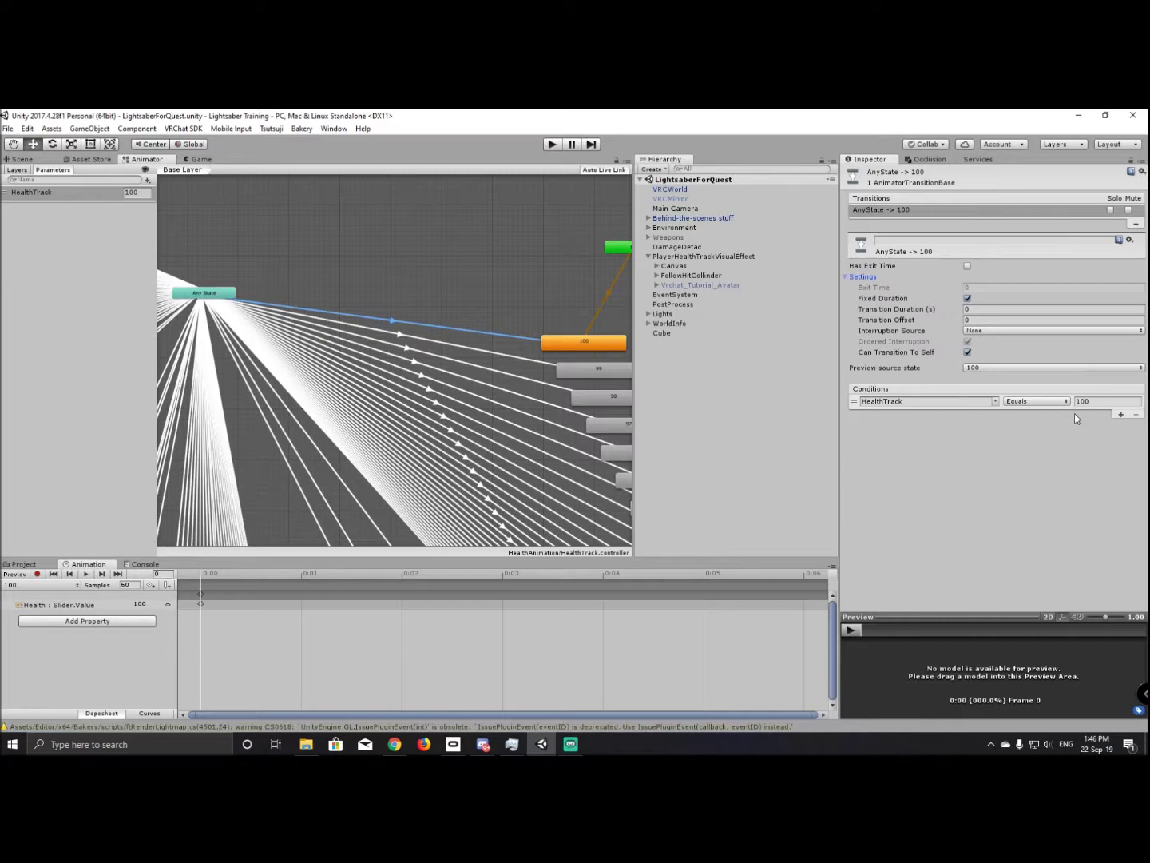
left_click(524, 357)
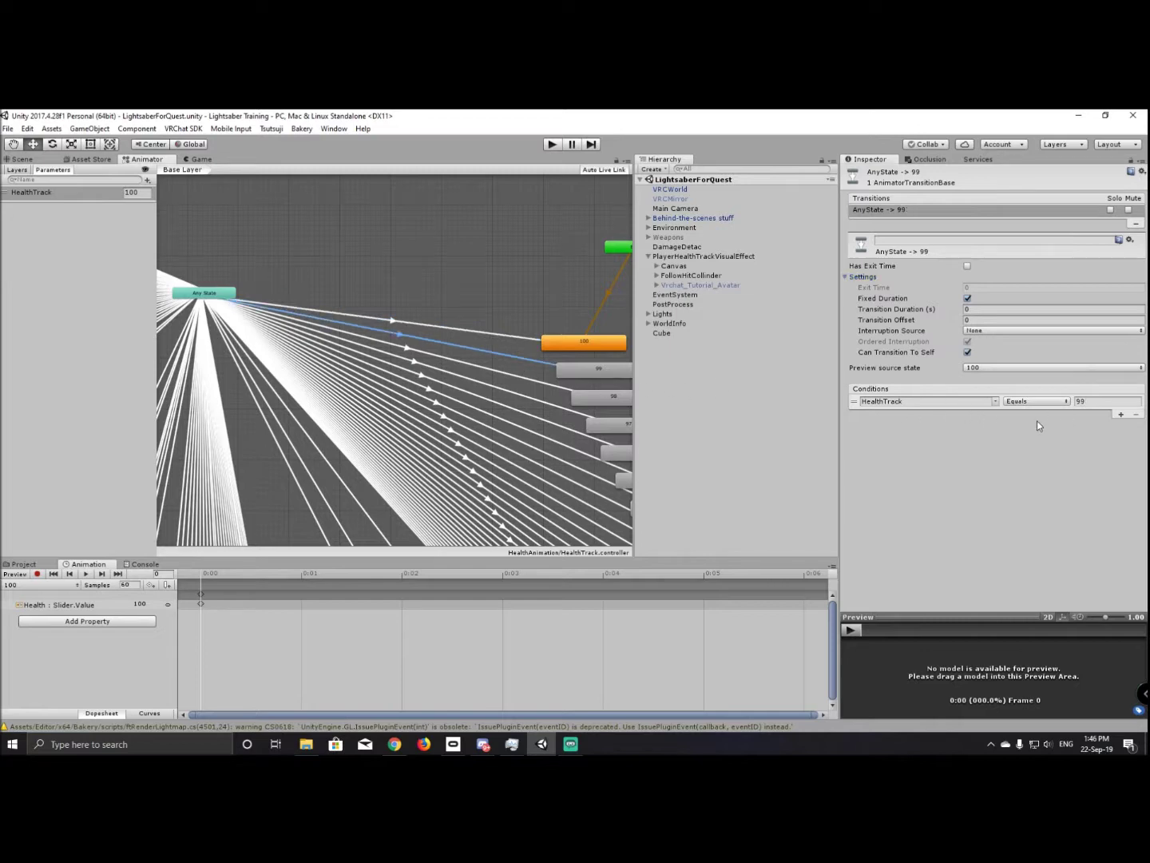
middle_click_drag(465, 321, 279, 297)
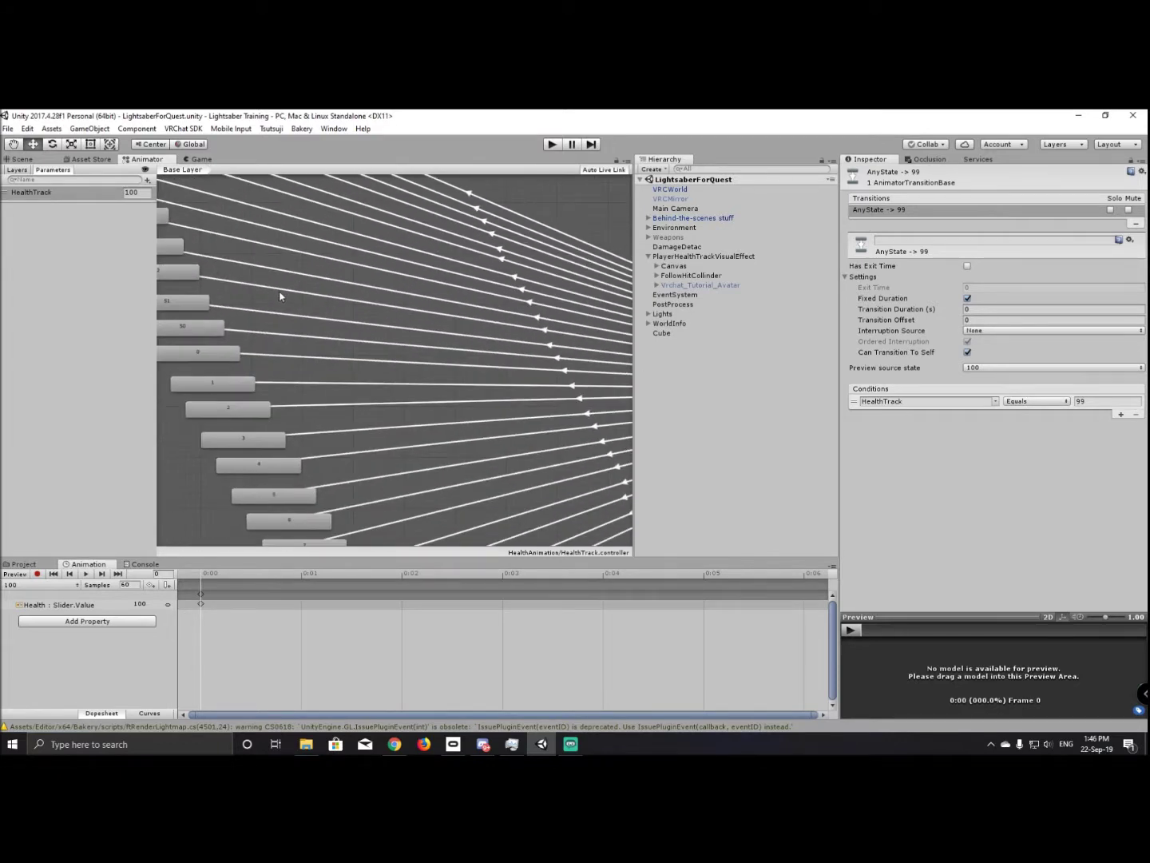
left_click(223, 356)
left_click(270, 357)
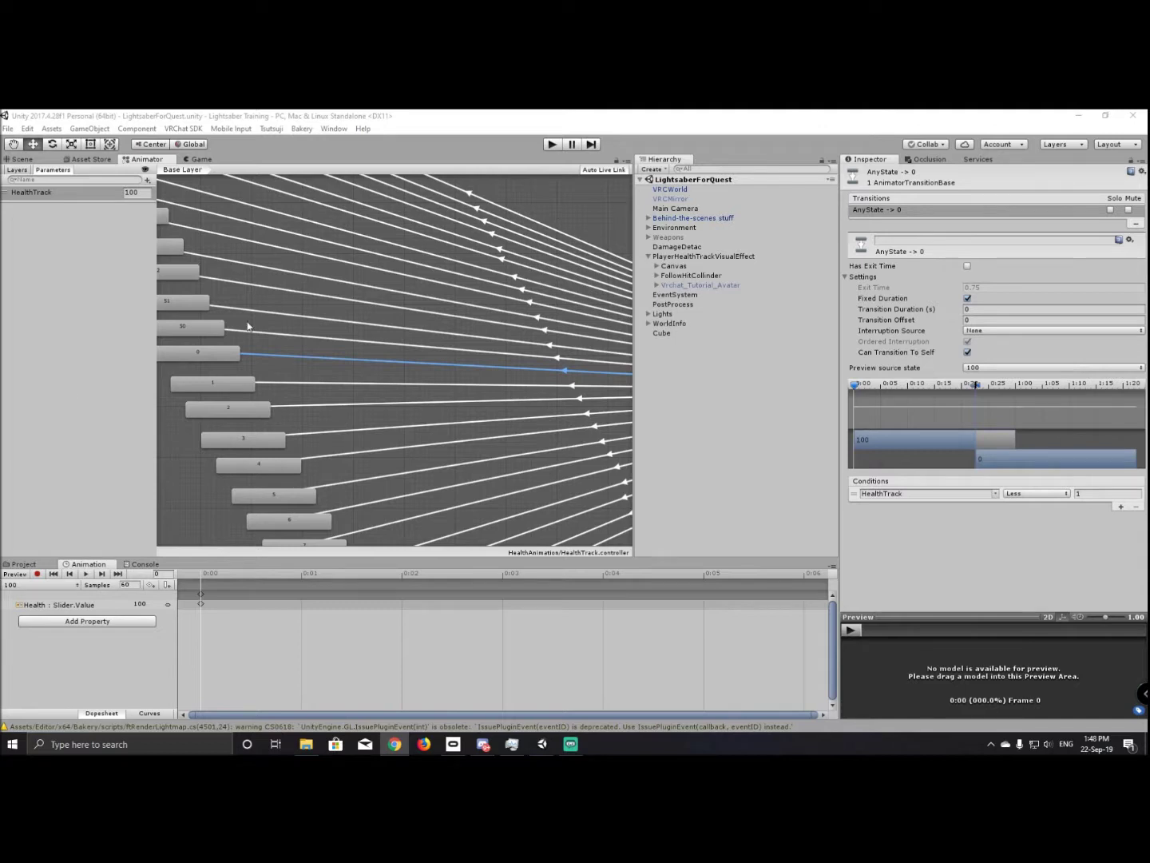
Add an AddDamage action to the OnEnterTrigger of the Cube's VRC_Trigger.
left_click(22, 160)
double_click(671, 334)
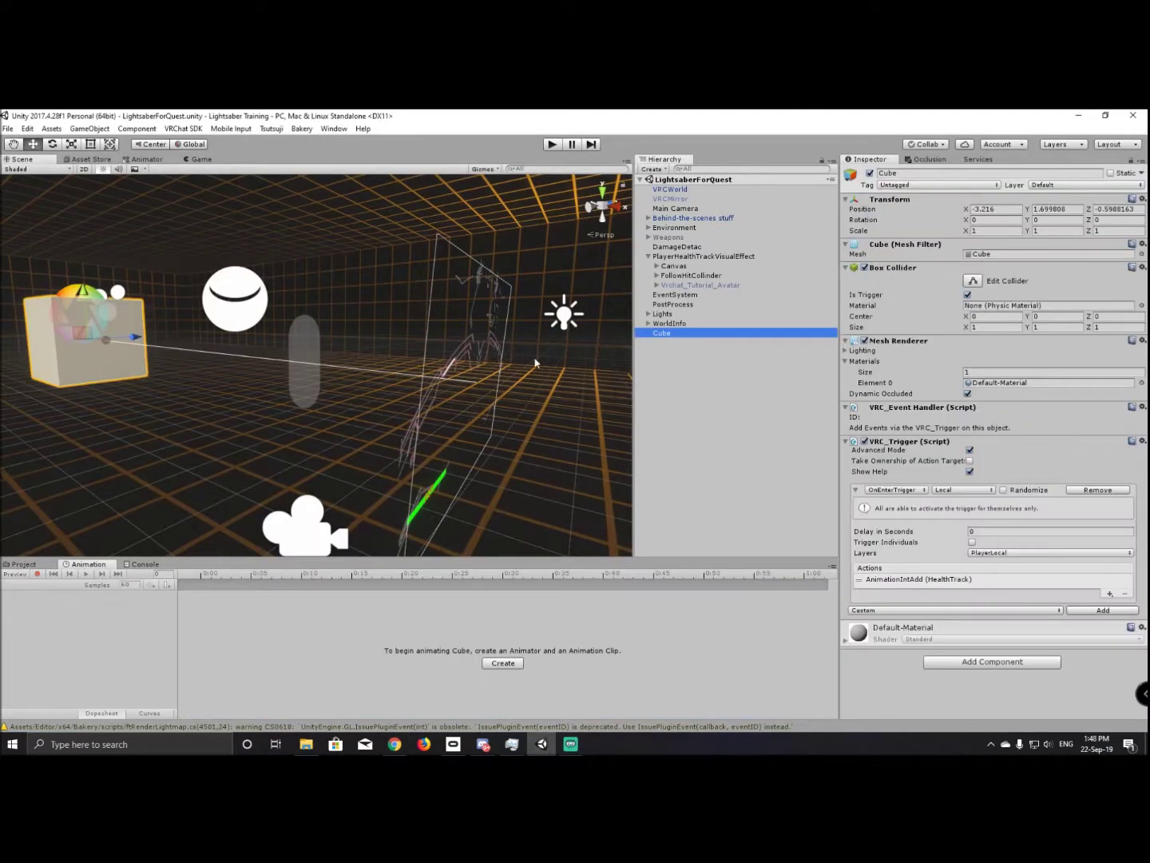
left_click(1110, 593)
mouse_move(1102, 601)
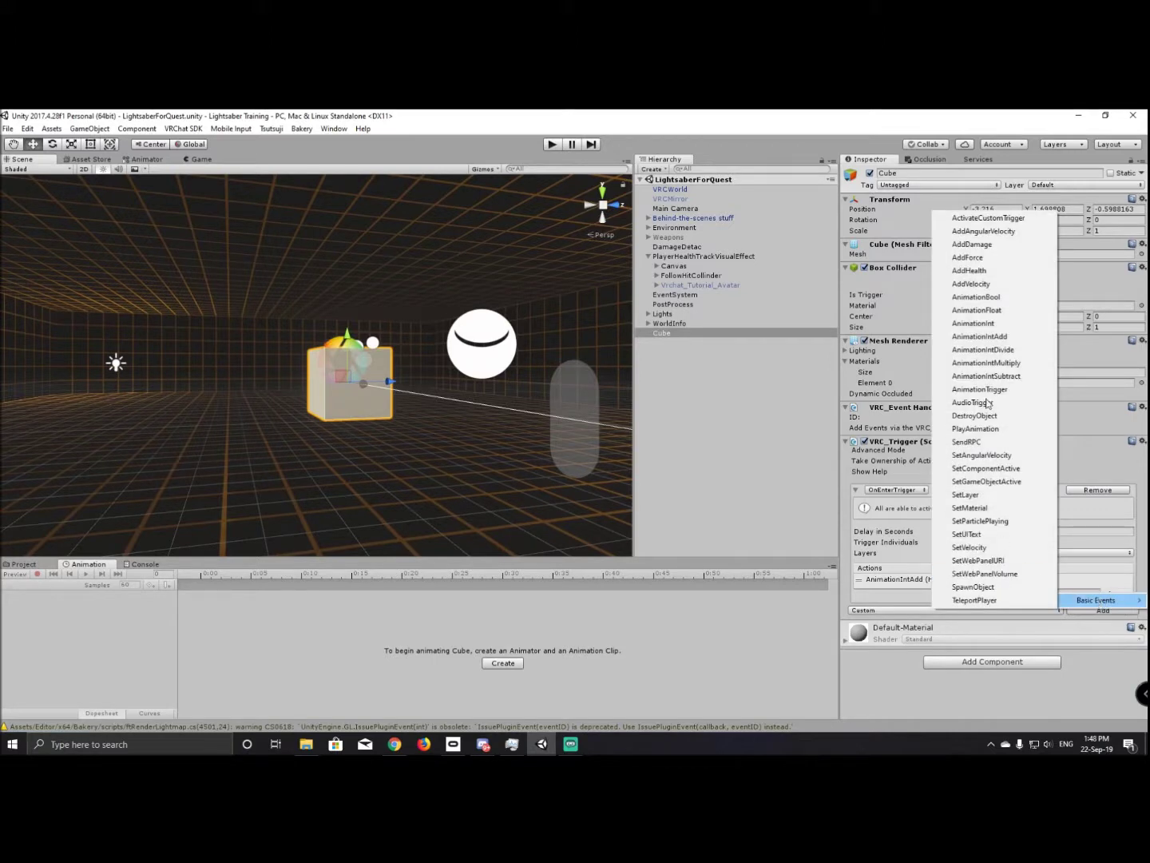
left_click(972, 243)
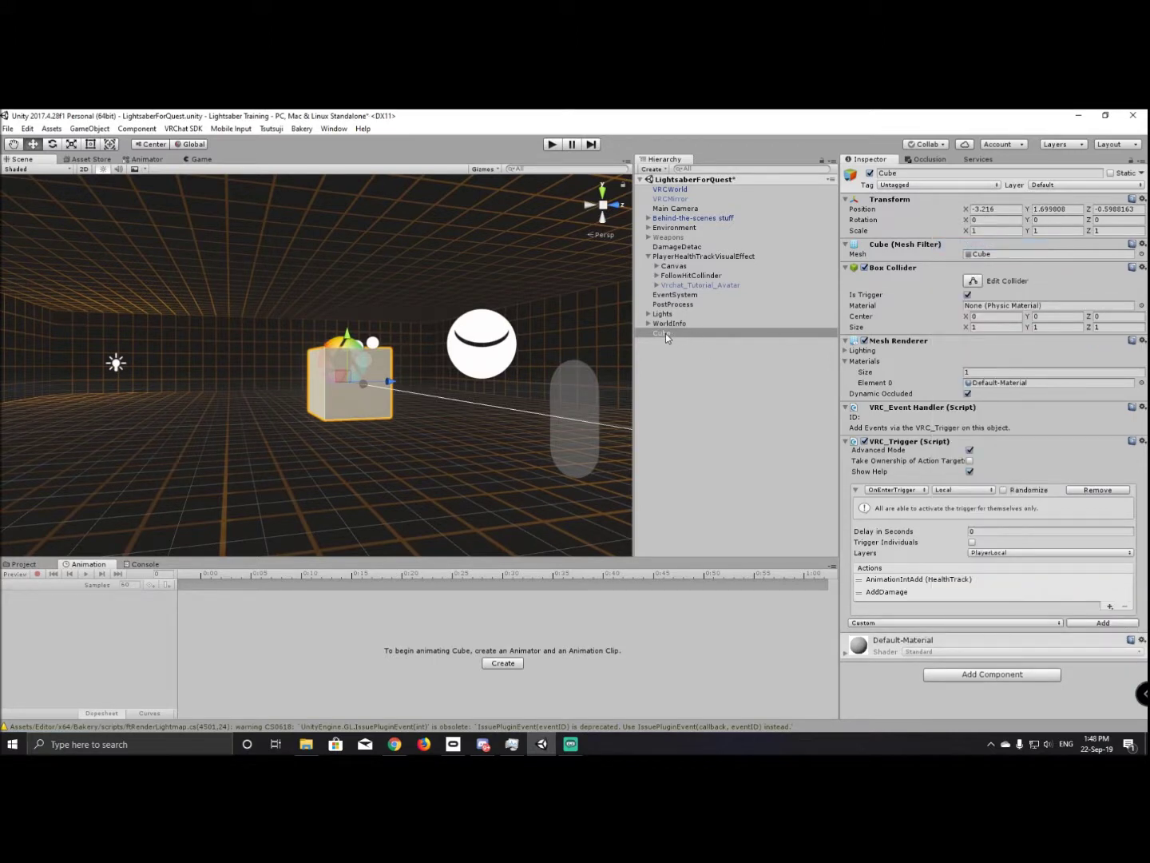
Give the Cube's AddDamage action an empty receiver and a damage of 20, checking it against the AnimationIntAdd action.
left_click(890, 592)
left_click(1107, 644)
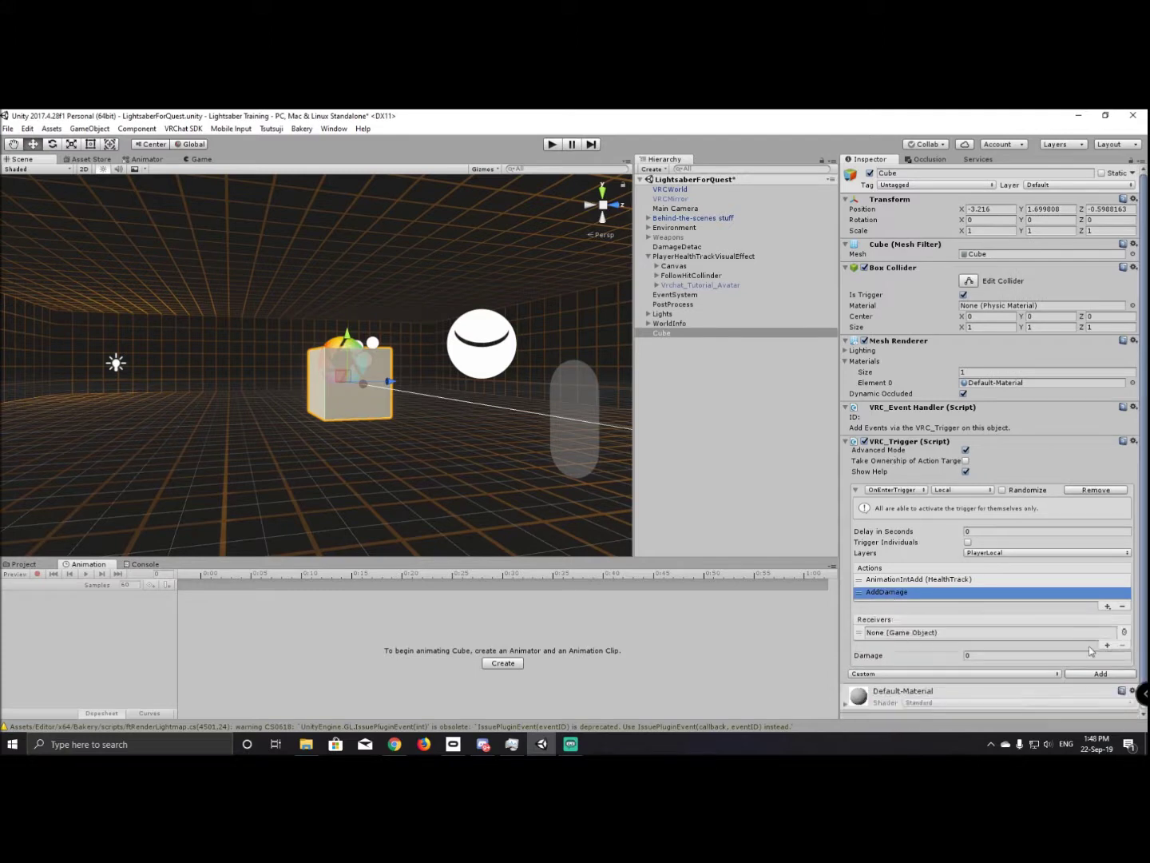
left_click(1014, 656)
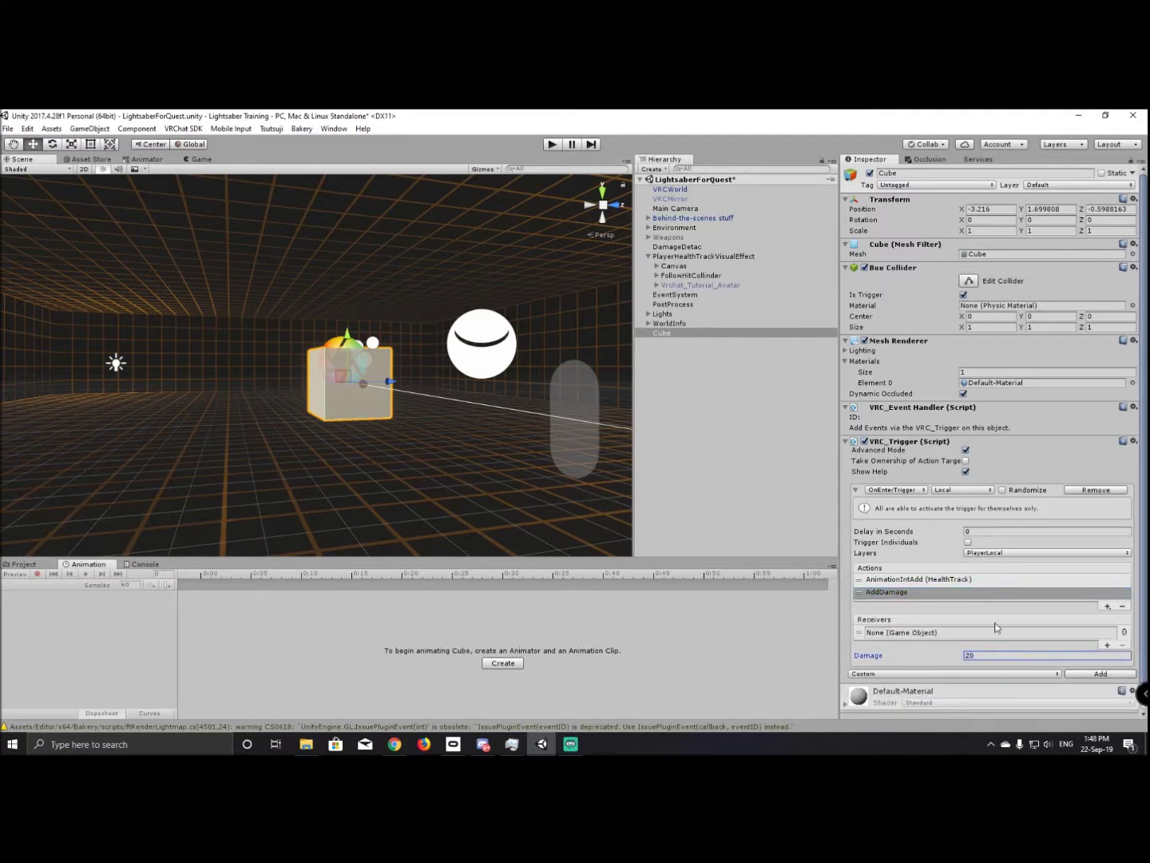
left_click(965, 579)
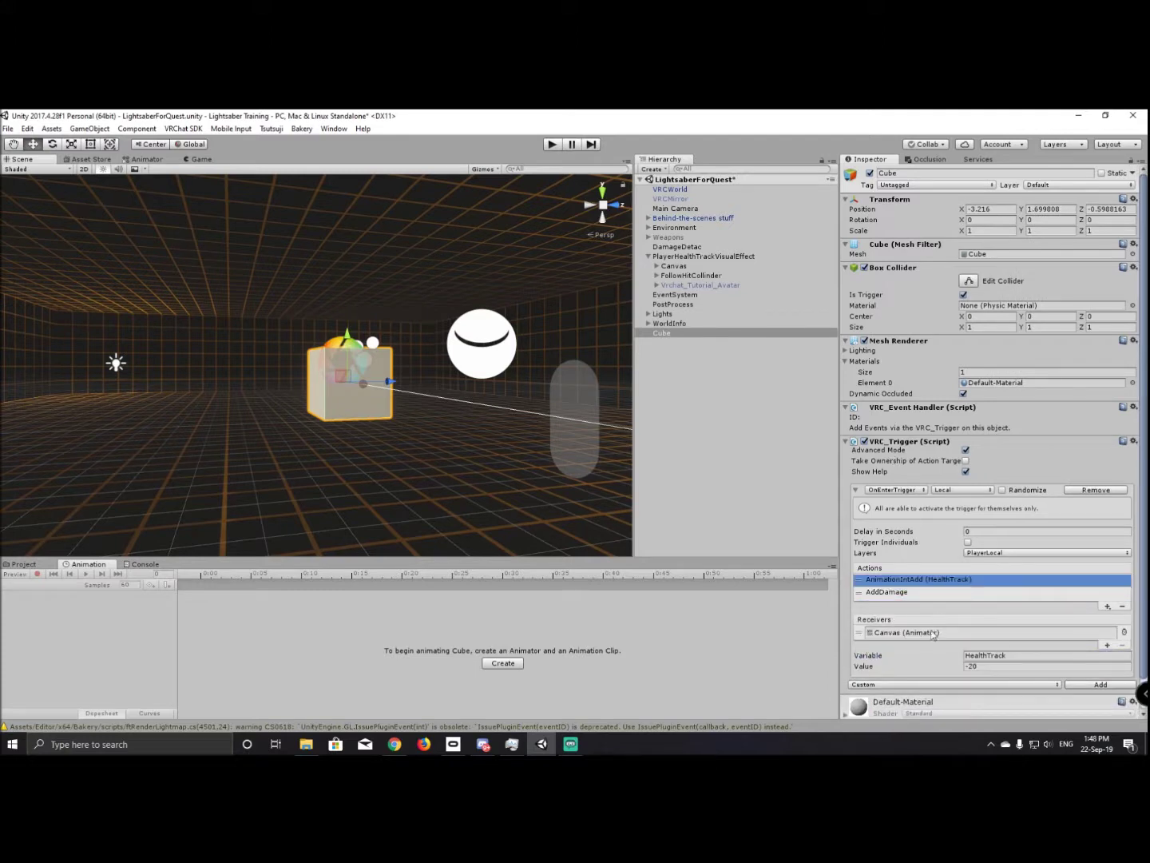
left_click(925, 593)
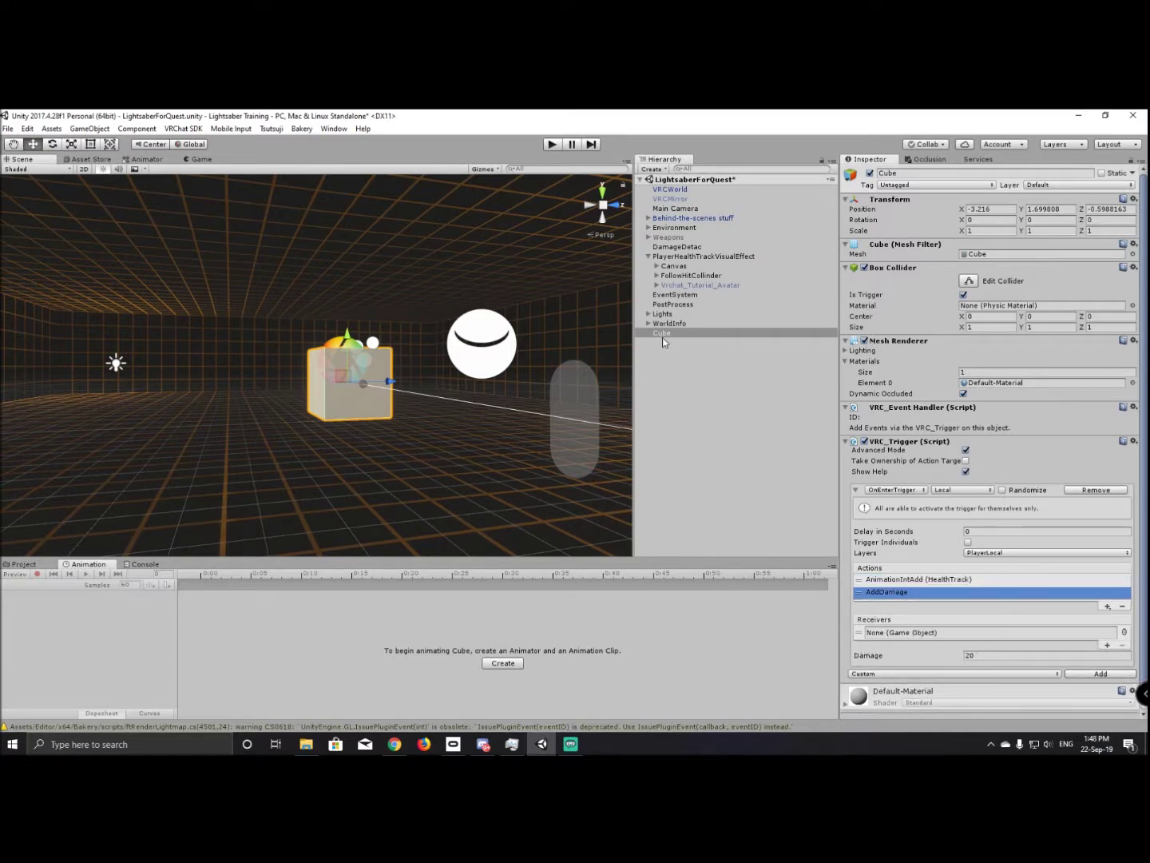
left_click(703, 381)
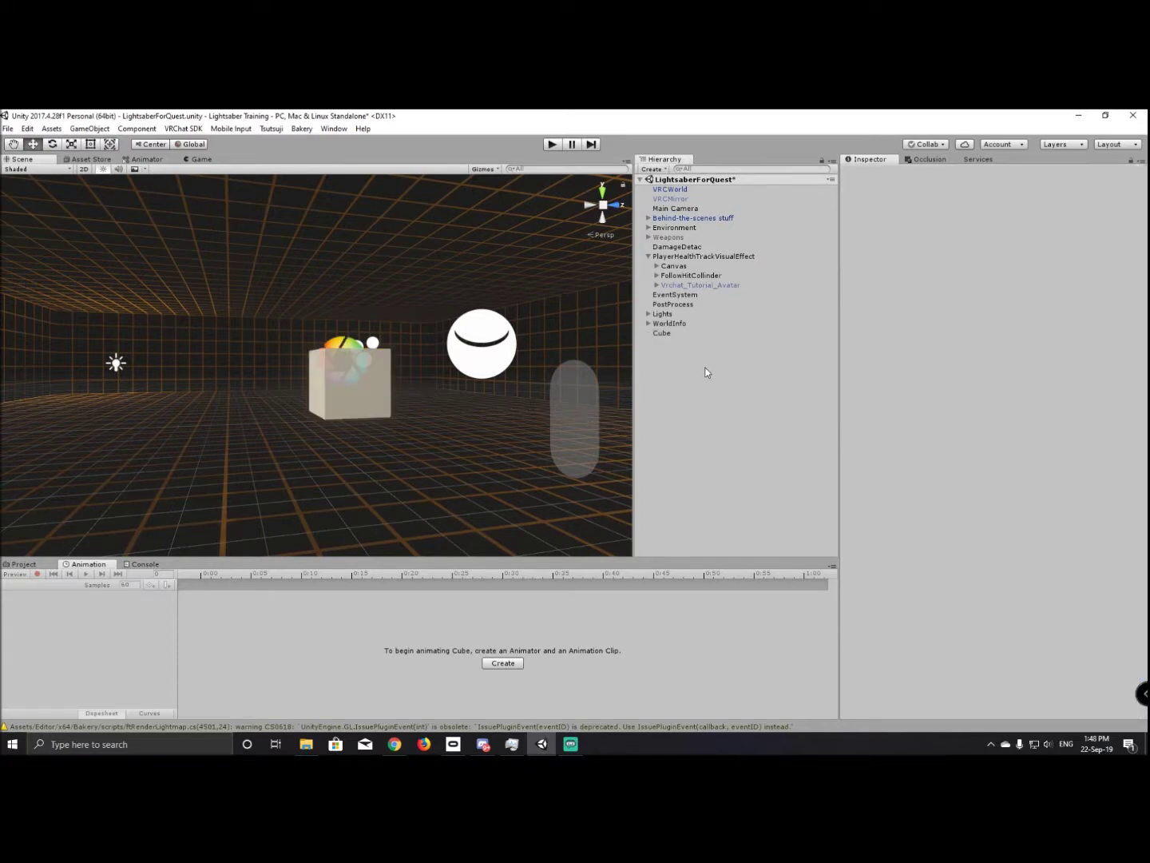
Run an offline Build & Test of the world from the VRChat SDK control panel.
left_click(183, 128)
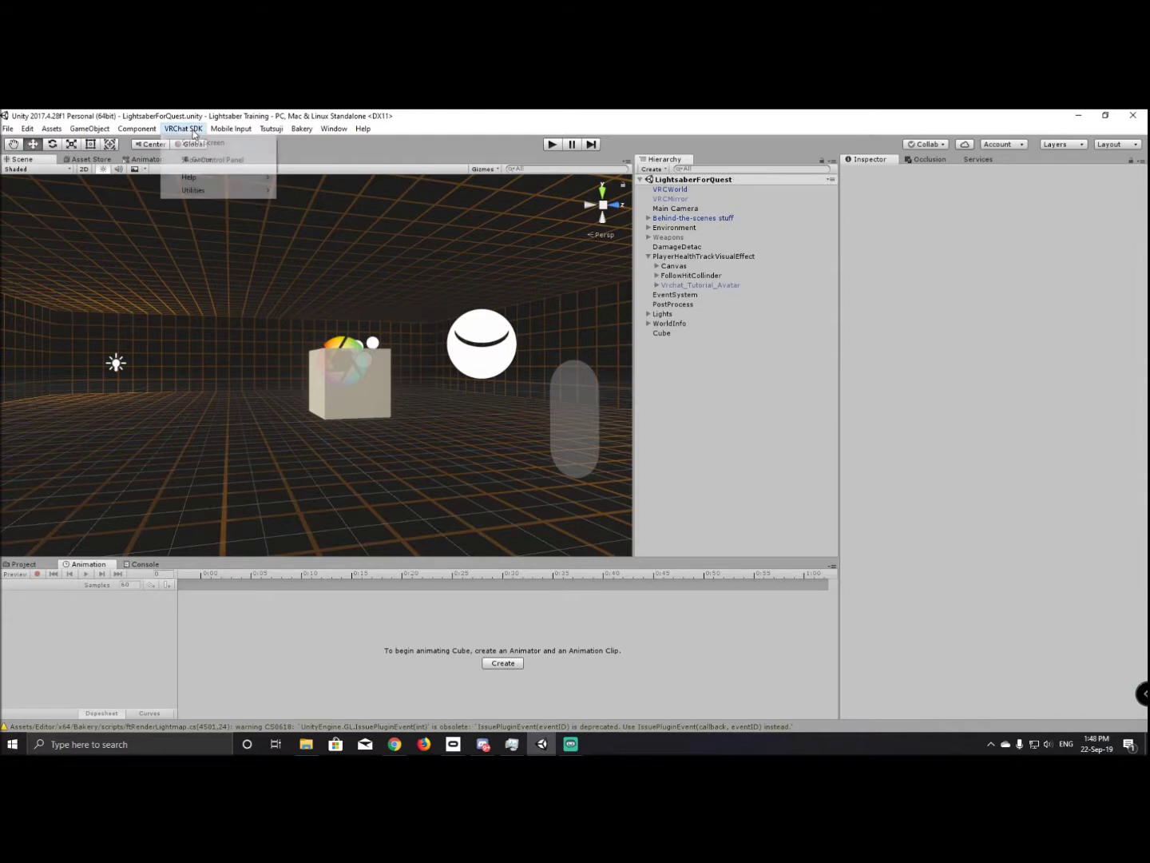
left_click(207, 162)
left_click(822, 521)
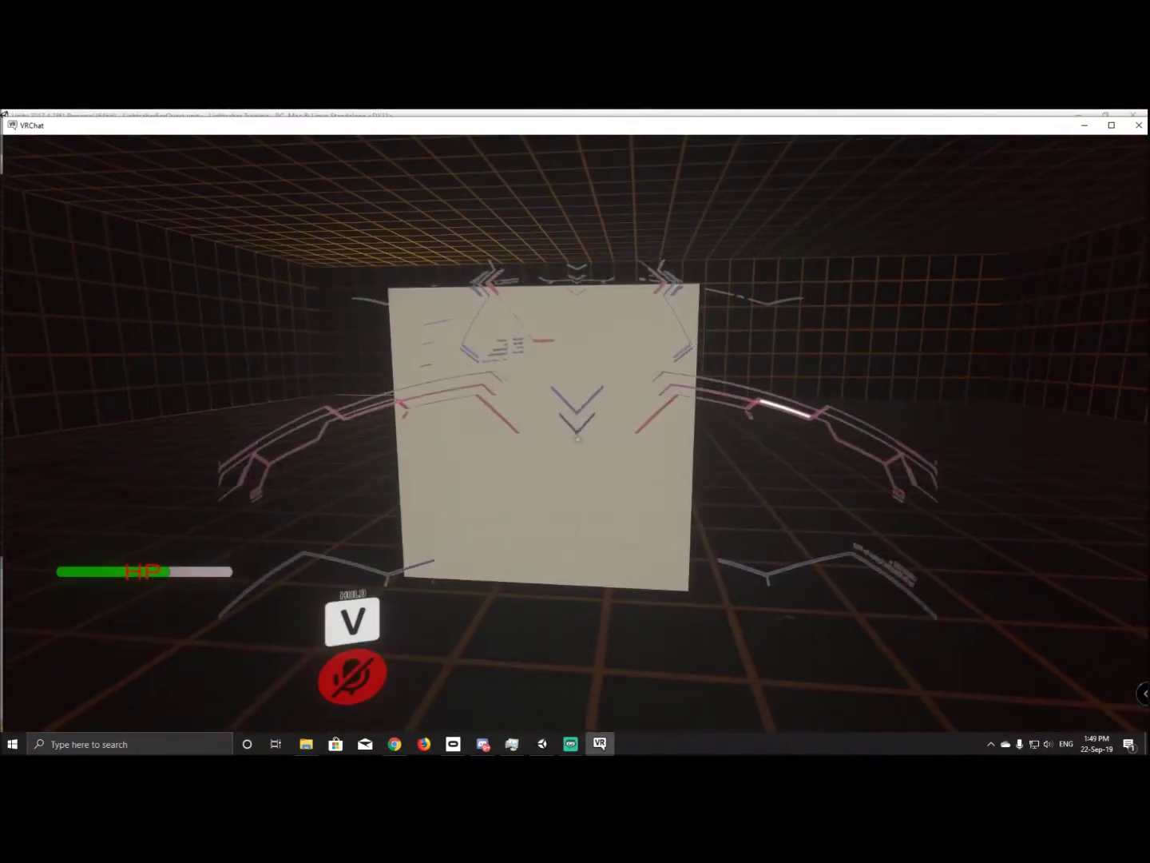
Test the damage cube in the VRChat client by walking in and out of it until the player respawns, watching the HP bar.
key("Escape")
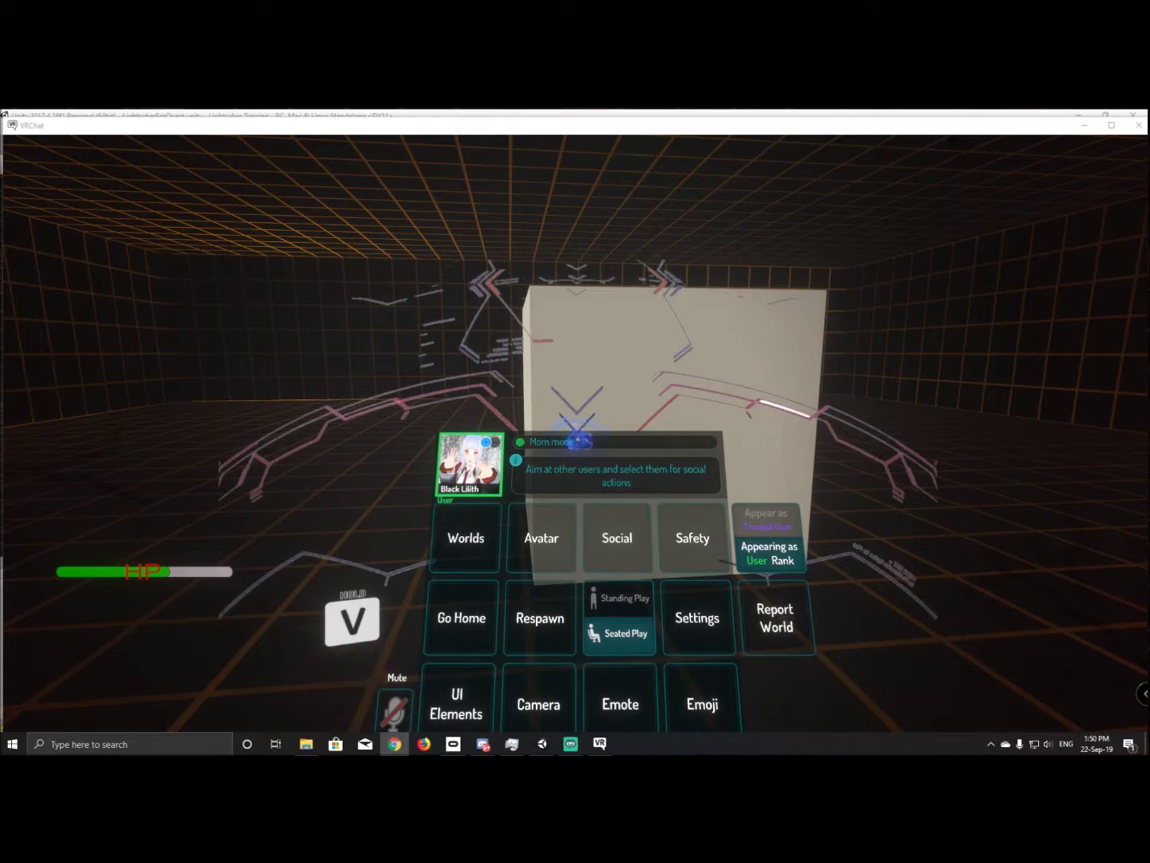
key("alt+Tab")
key("Escape")
key("w")
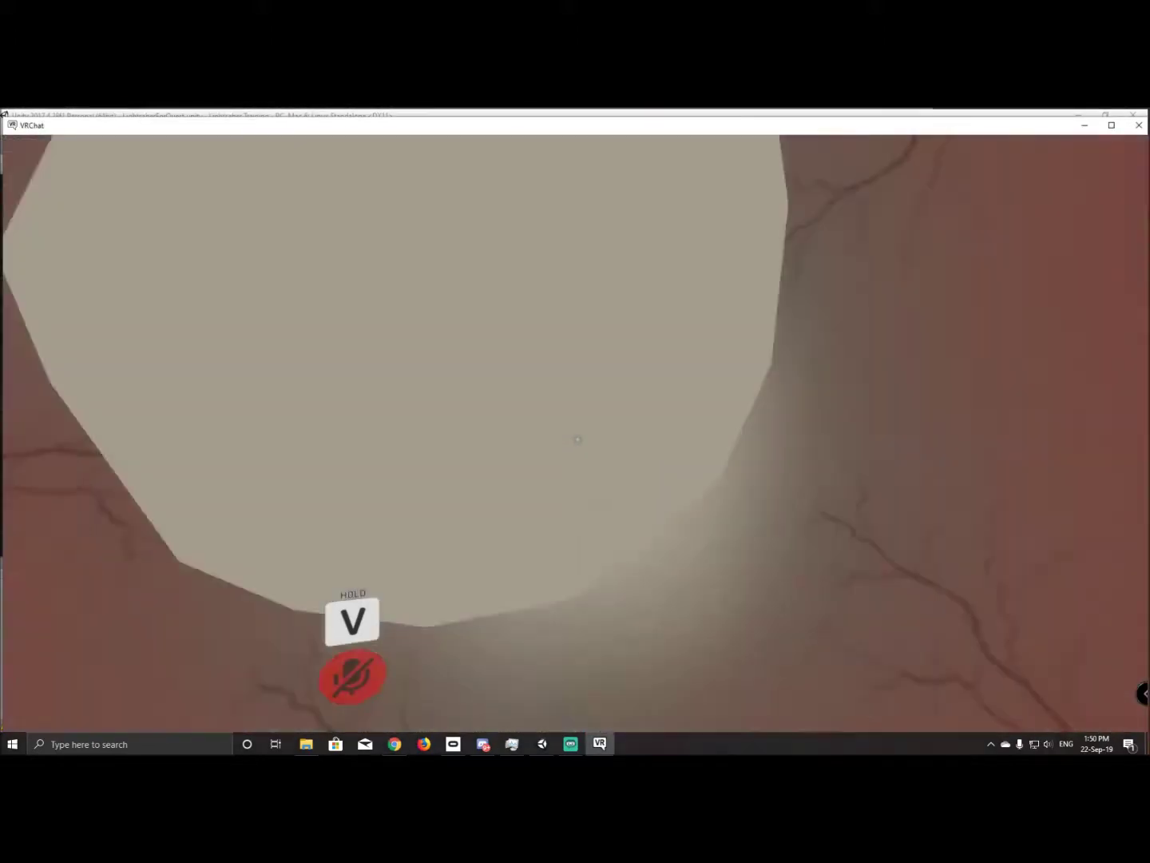
key("s")
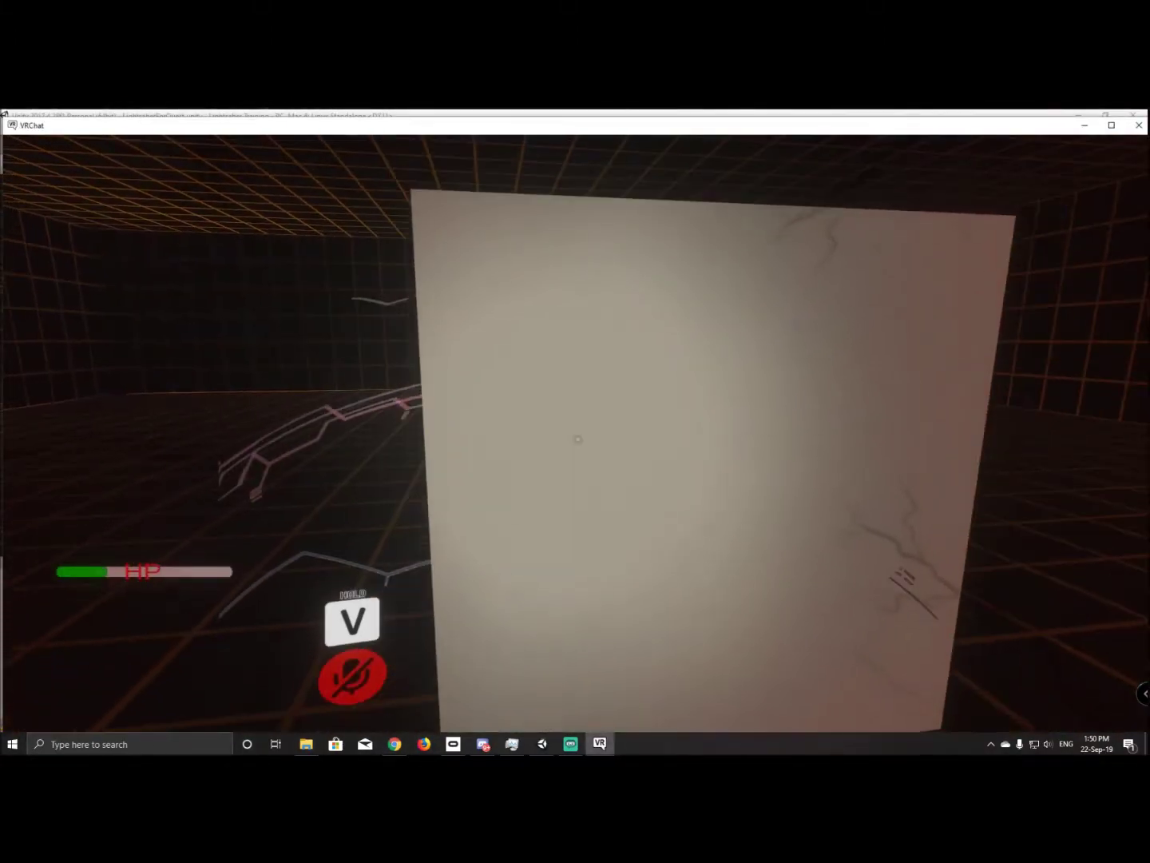
key("w")
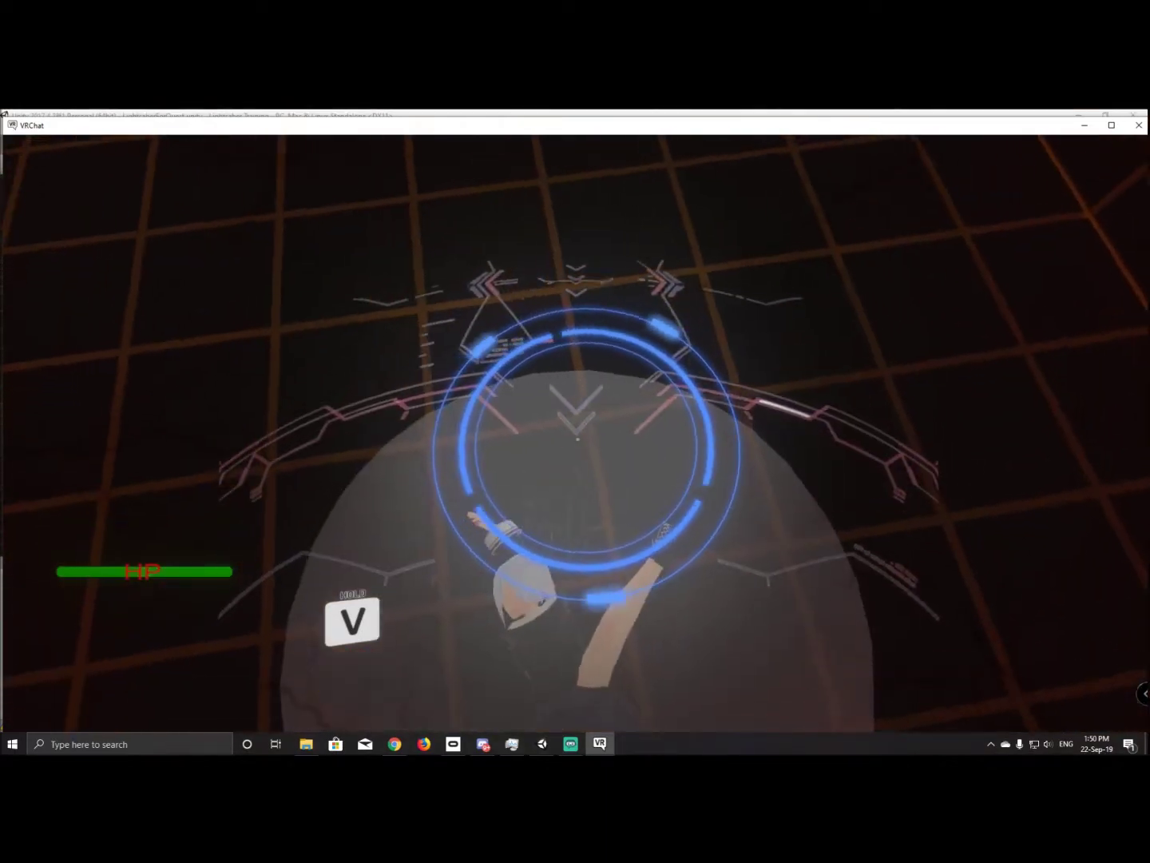
key("v")
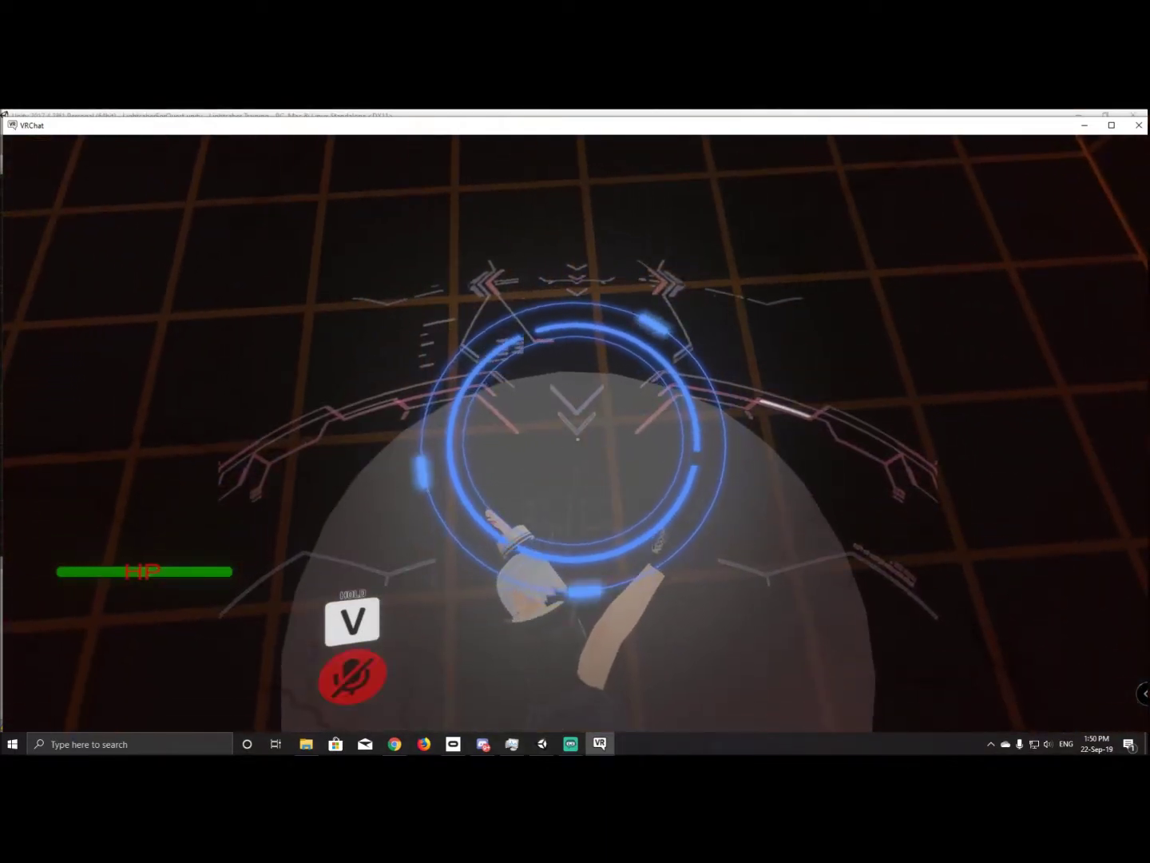
key("v")
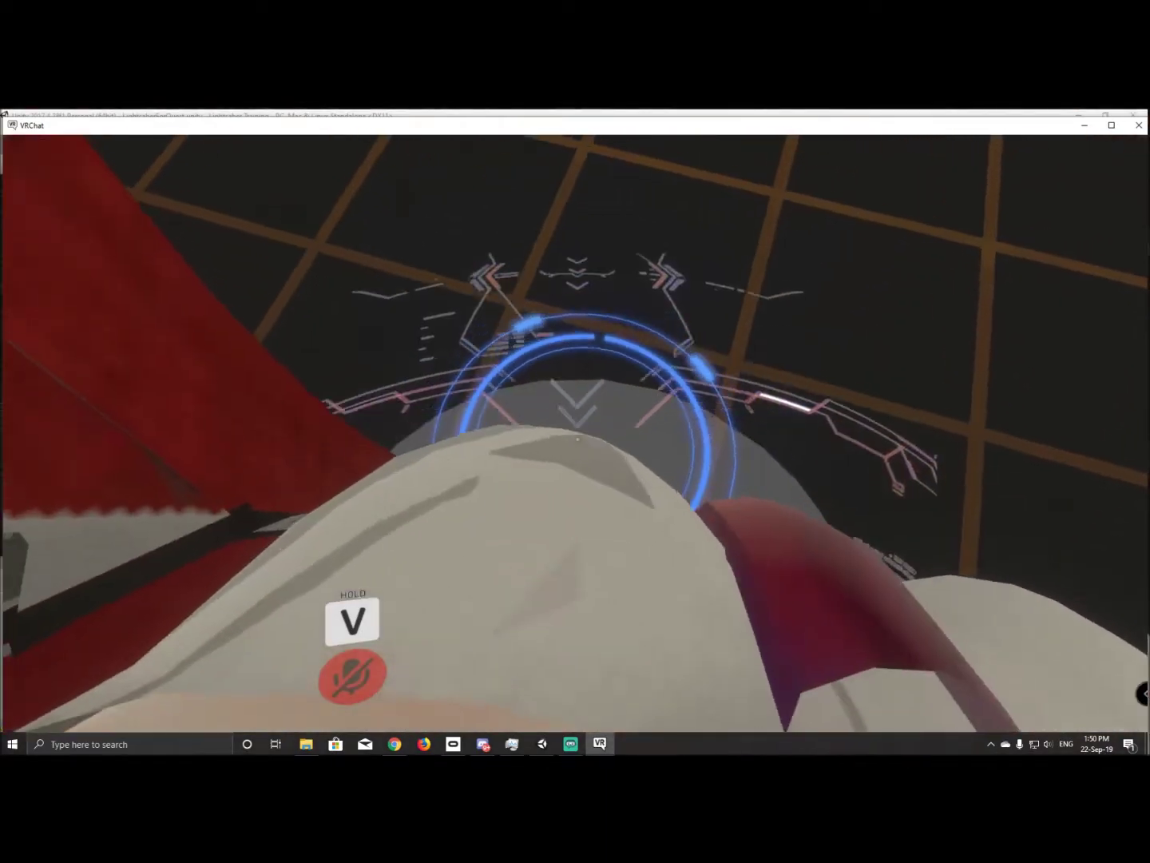
key("v")
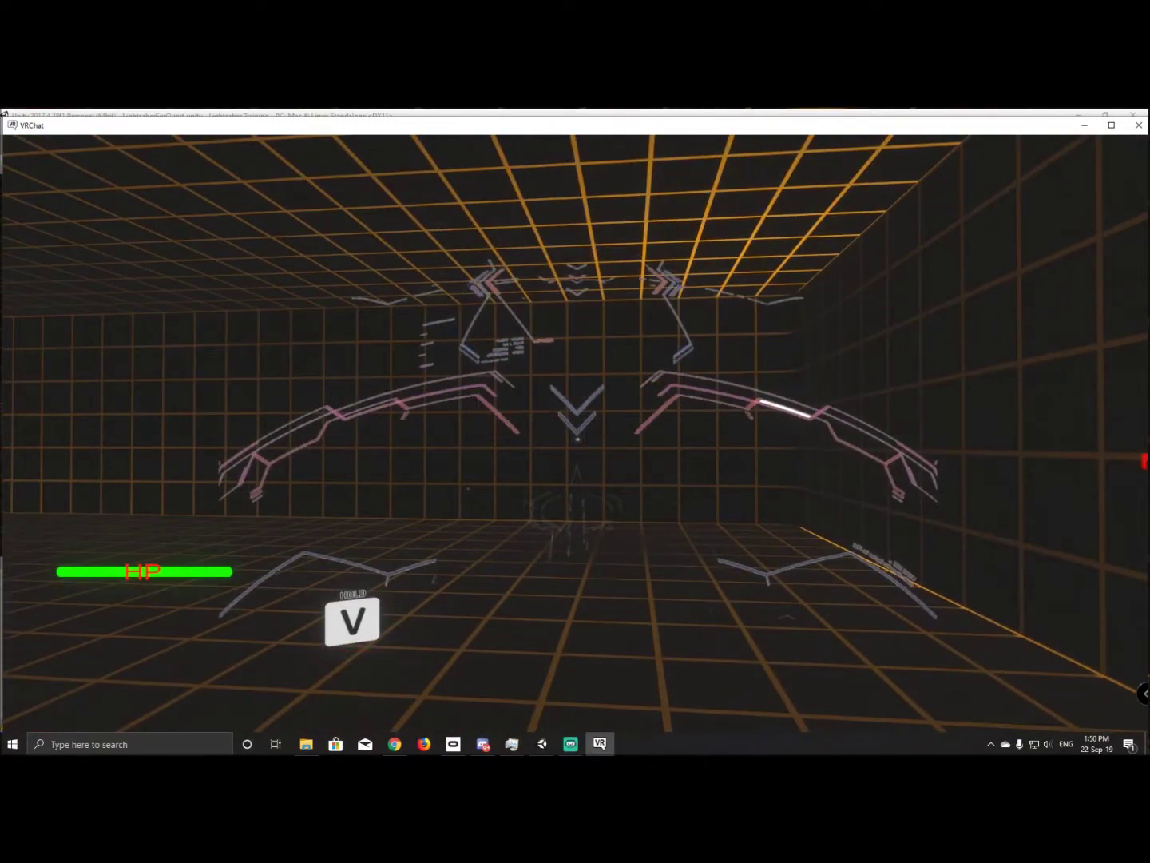
Quit the VRChat test client and close the VRChat SDK control panel.
key("Escape")
left_click(571, 438)
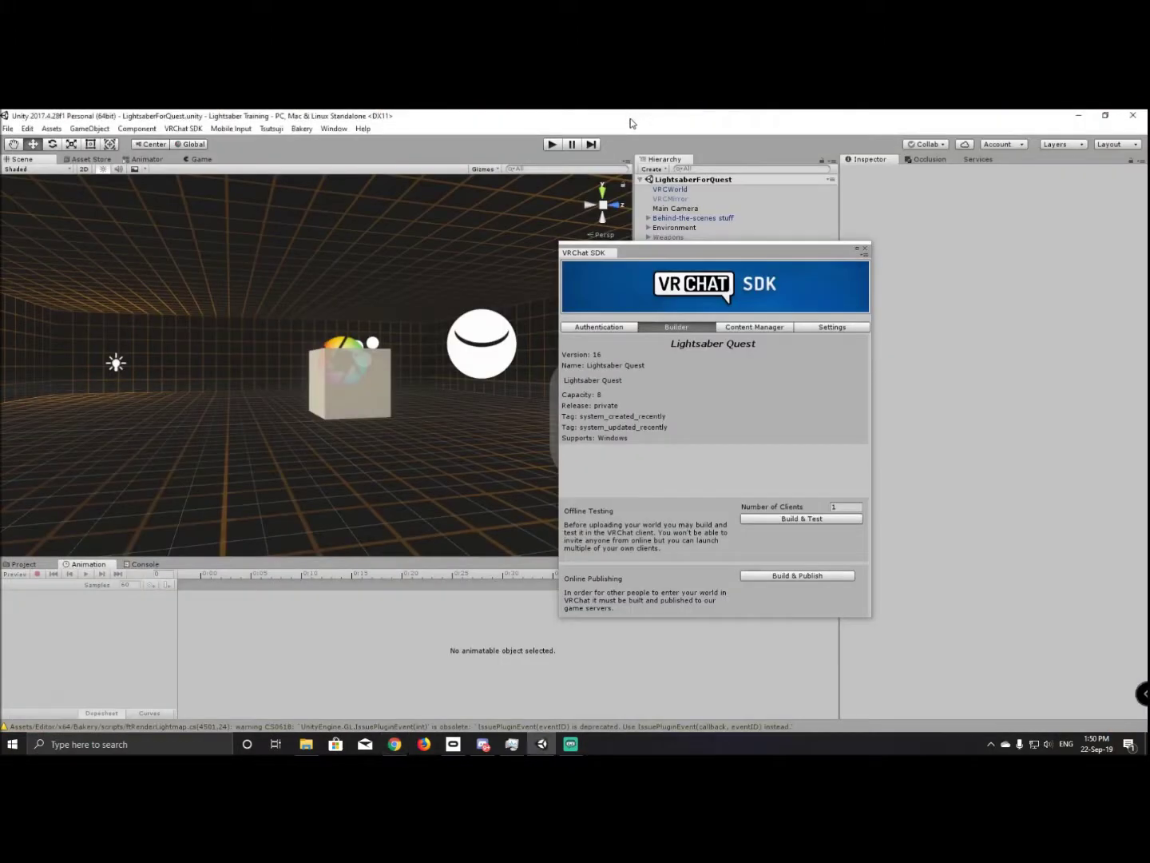
left_click(867, 247)
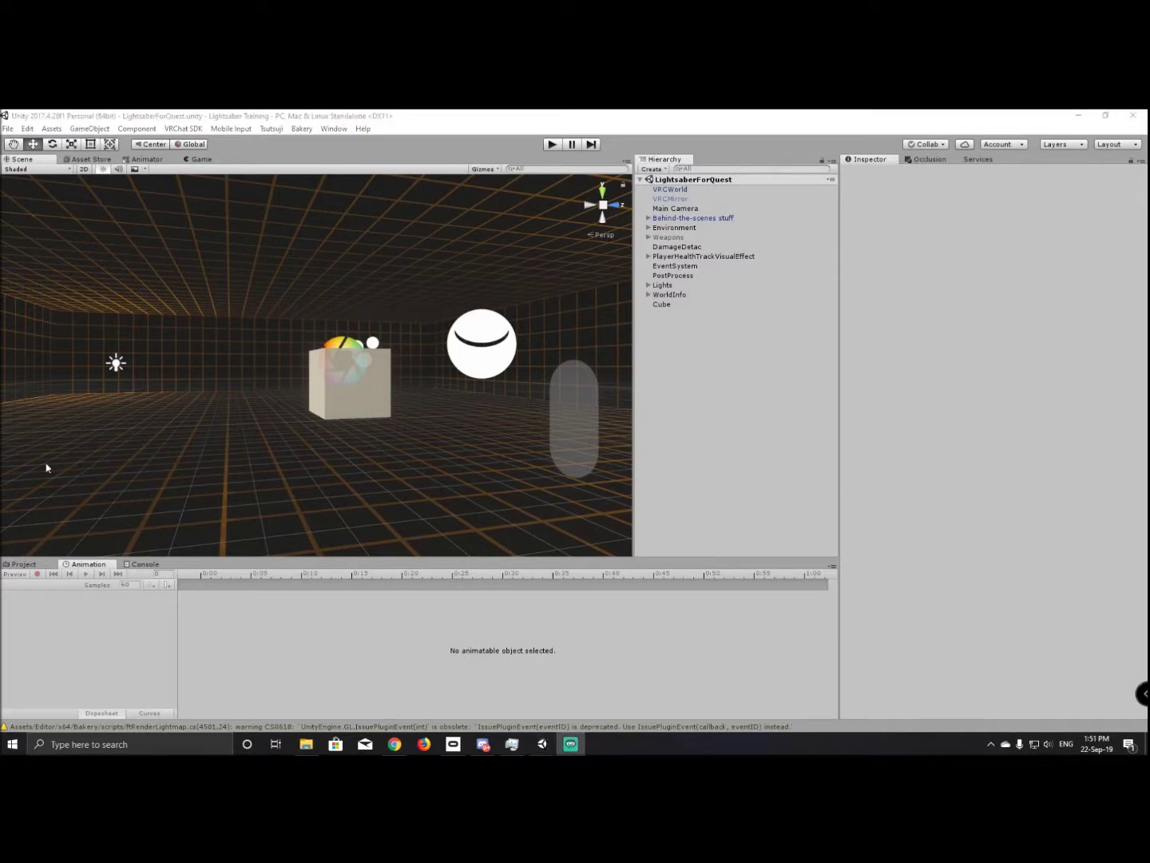
Place the Tracer prefab from the project assets in the open floor area of the scene.
left_click(395, 744)
right_click_drag(354, 357, 470, 456)
key("w")
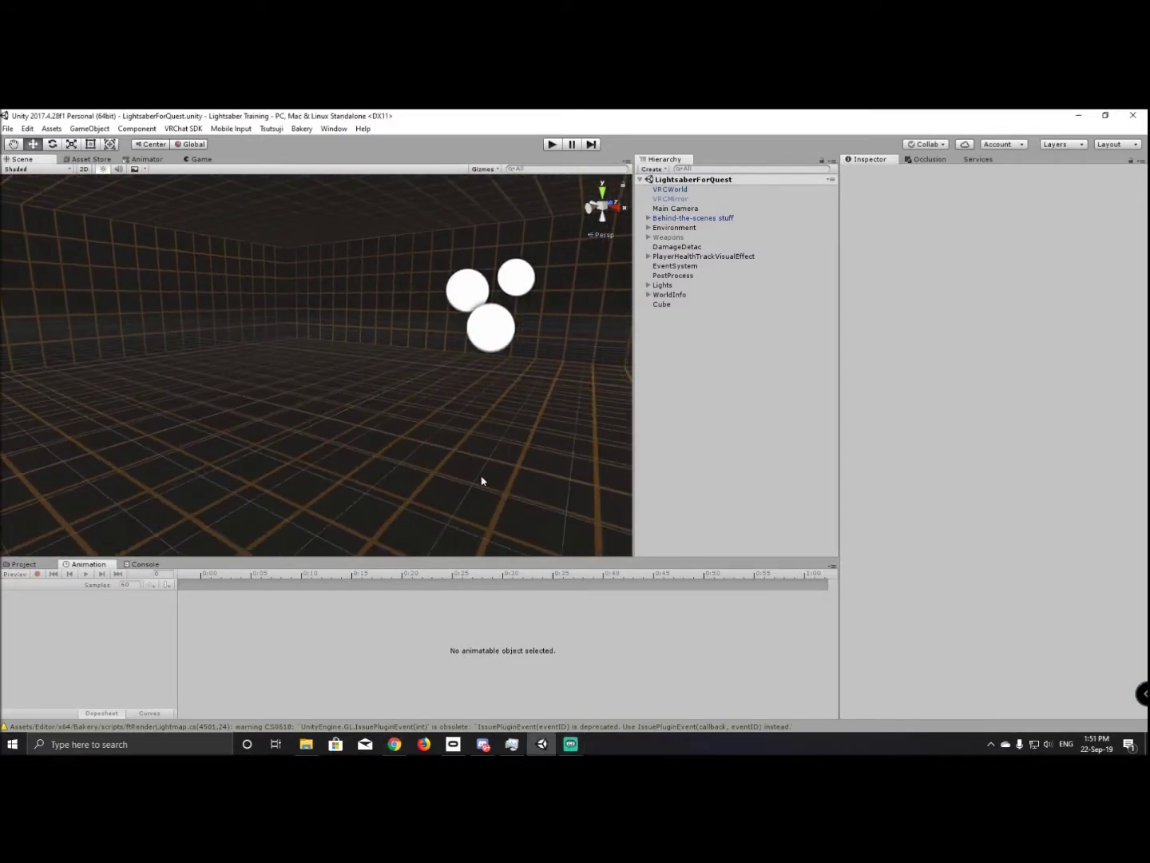
left_click(52, 565)
left_click_drag(299, 616, 287, 297)
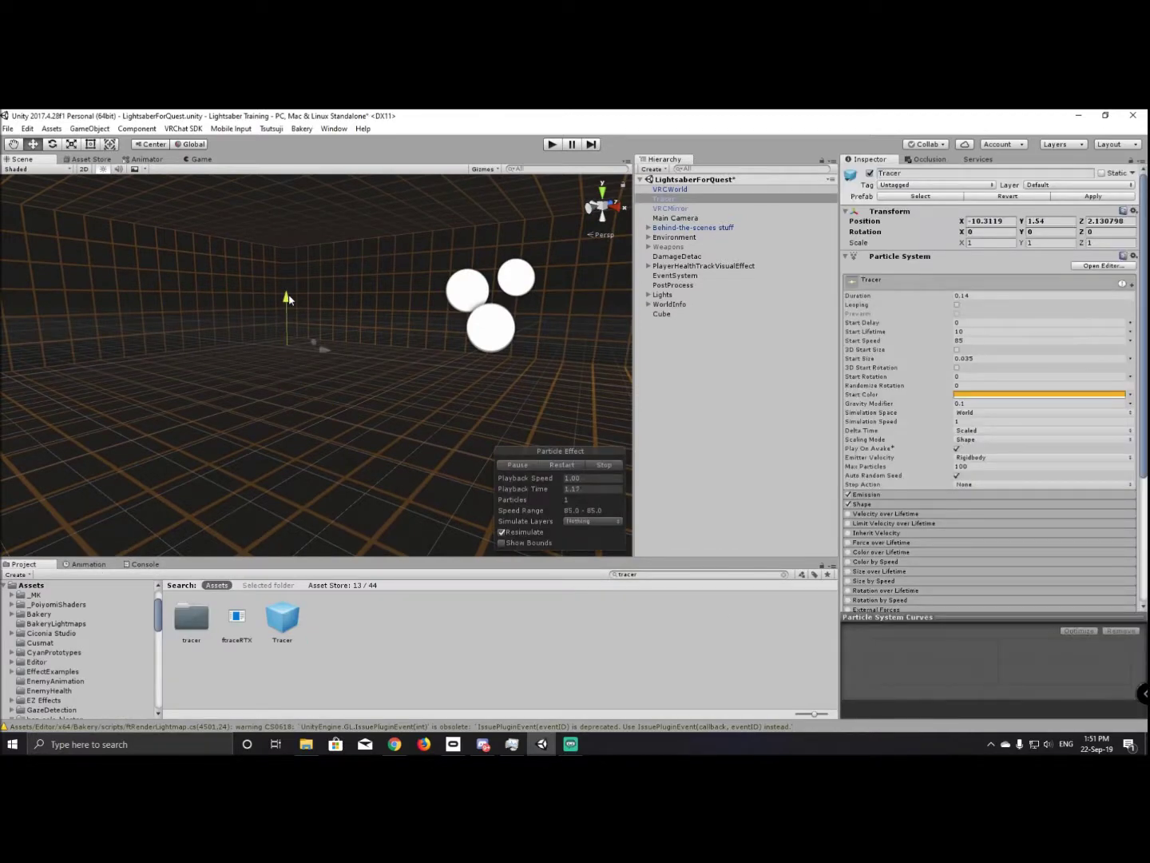
Make the Tracer particle effect loop with a start size of 0.1 and lower it to Y 1.326.
left_click(976, 358)
type("0.1")
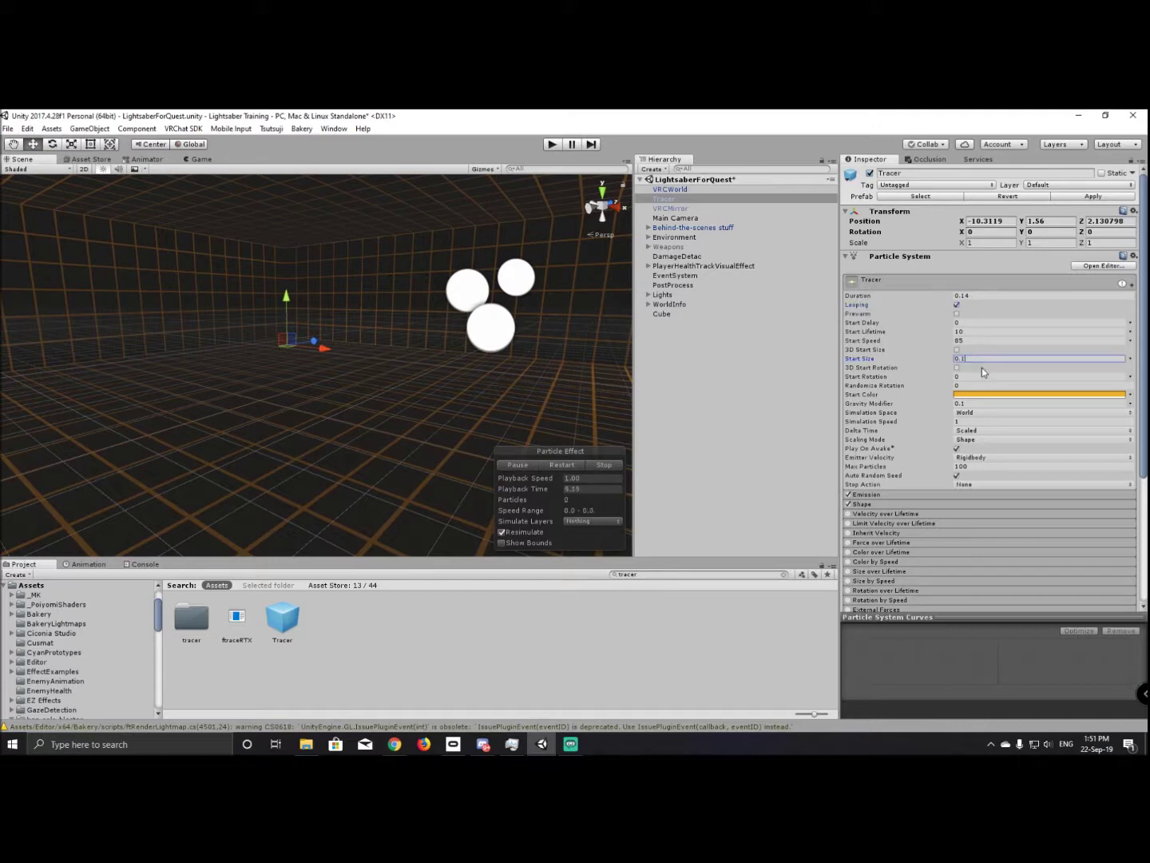
left_click(563, 463)
right_click_drag(542, 413, 312, 360)
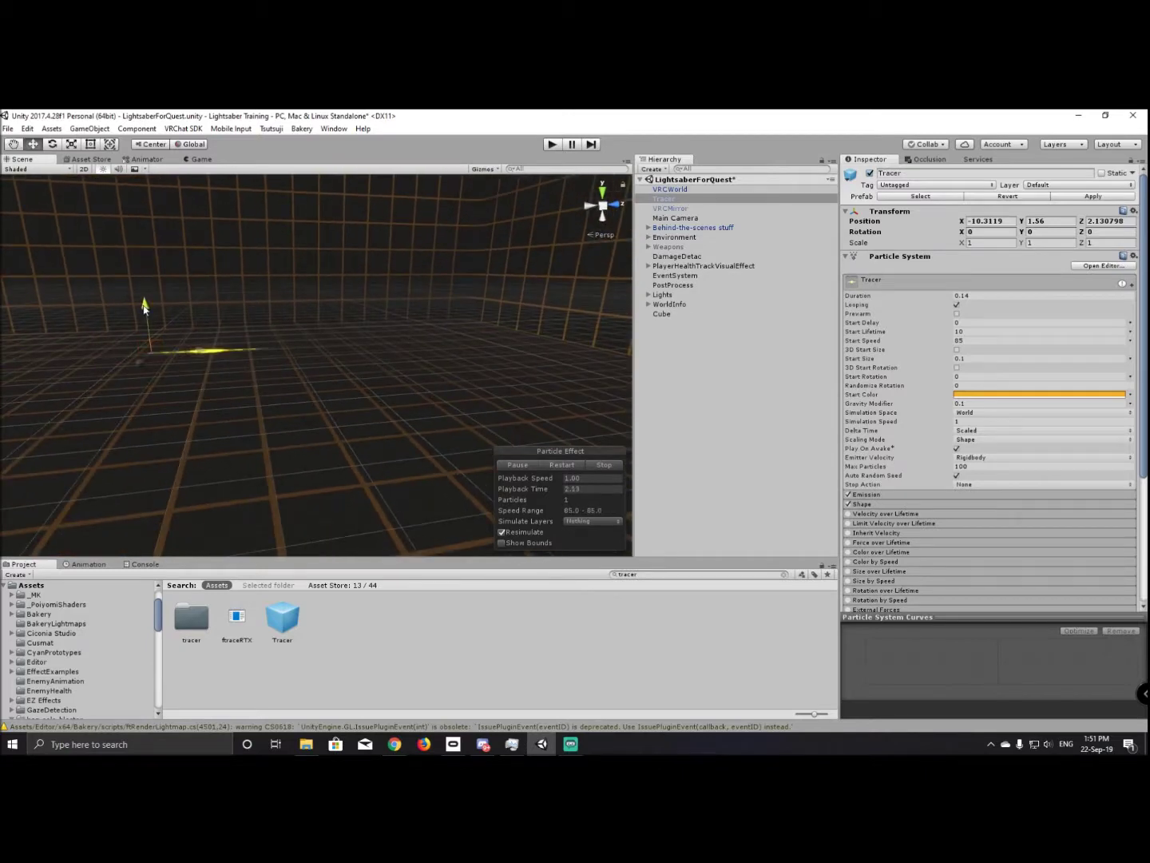
Add a VRC_Trigger component to the Tracer object.
scroll(907, 439, "down", 5)
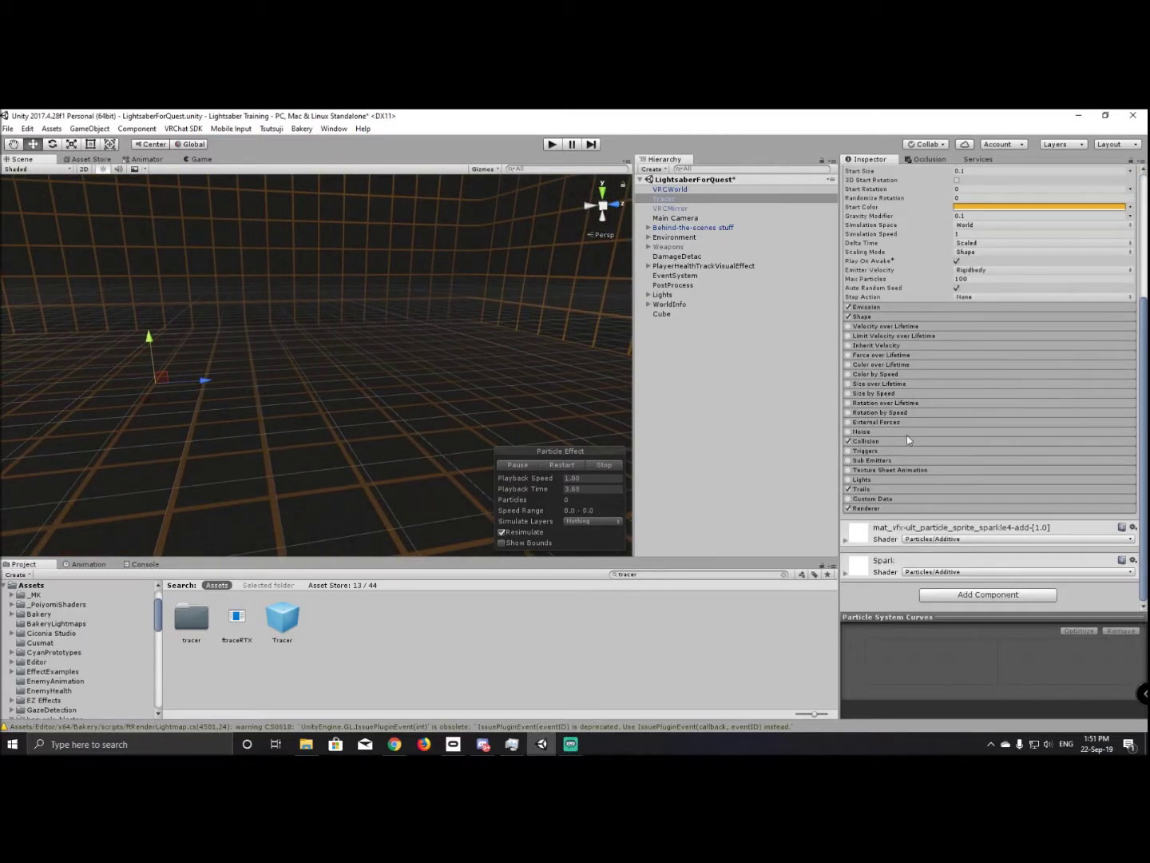
left_click(985, 595)
type("trig")
key("Down")
key("Down")
key("Down")
key("Down")
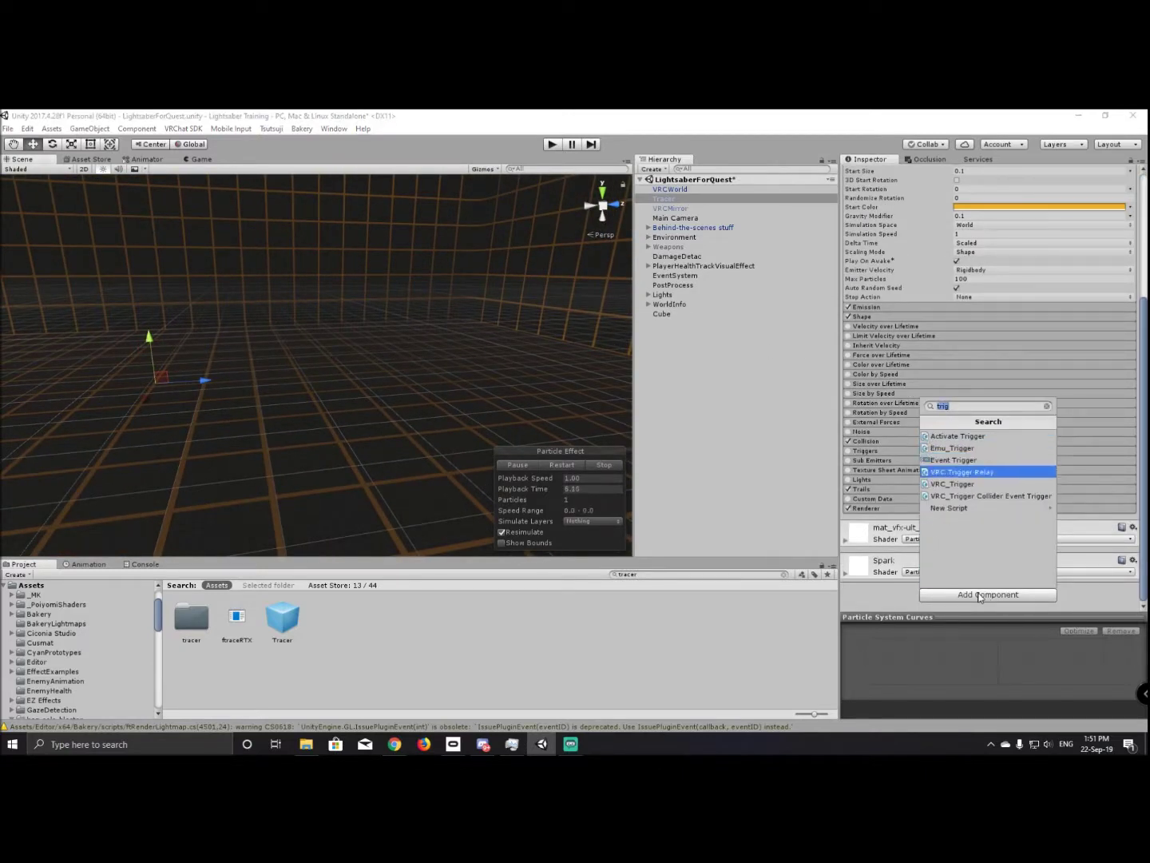
key("Return")
scroll(928, 451, "down", 3)
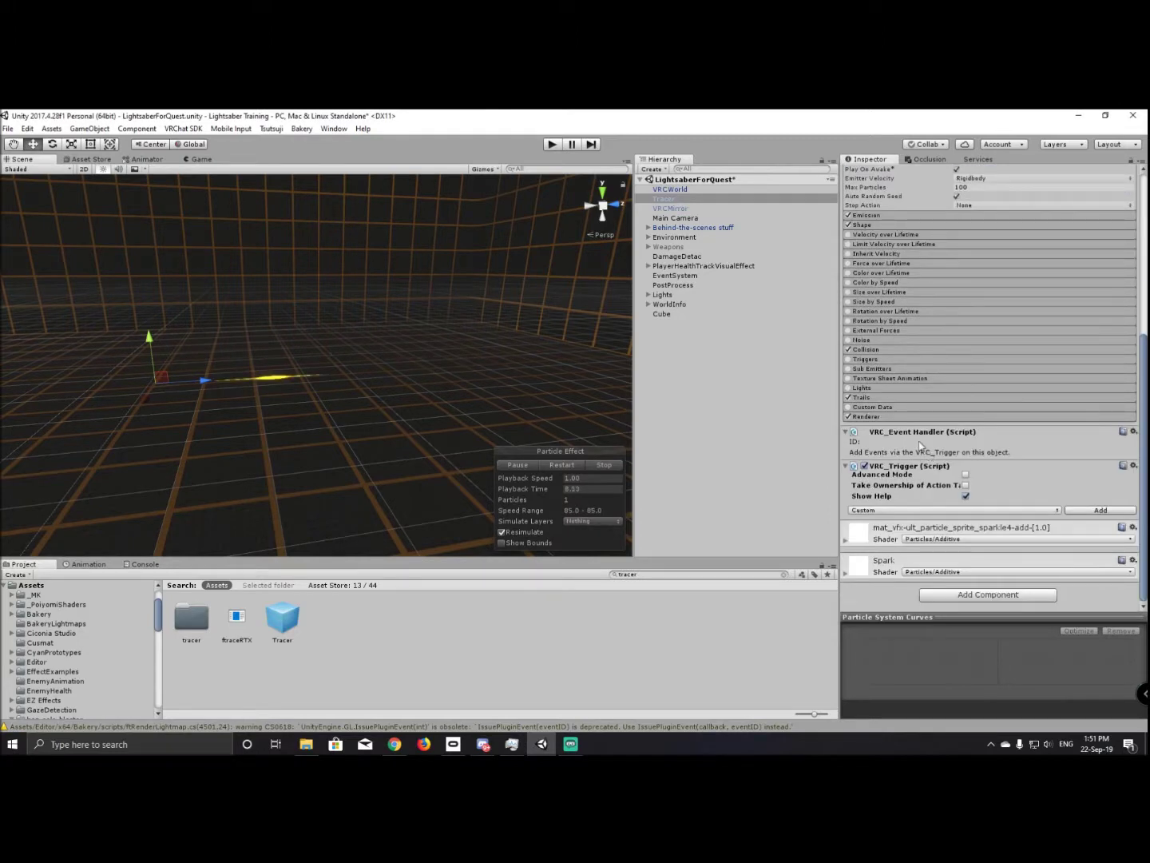
Set the Tracer particle system's collision quality to High and check which layers it can collide with.
left_click(863, 348)
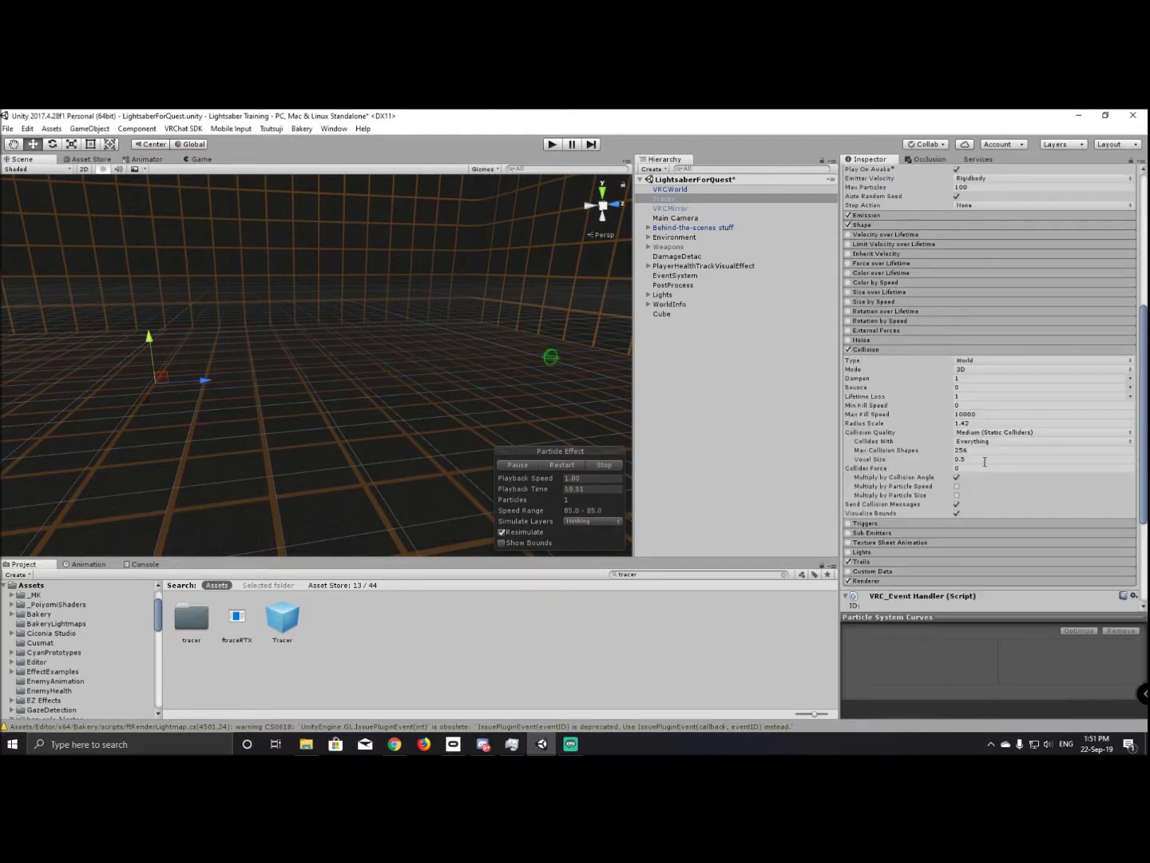
left_click(989, 433)
left_click(982, 443)
left_click(983, 442)
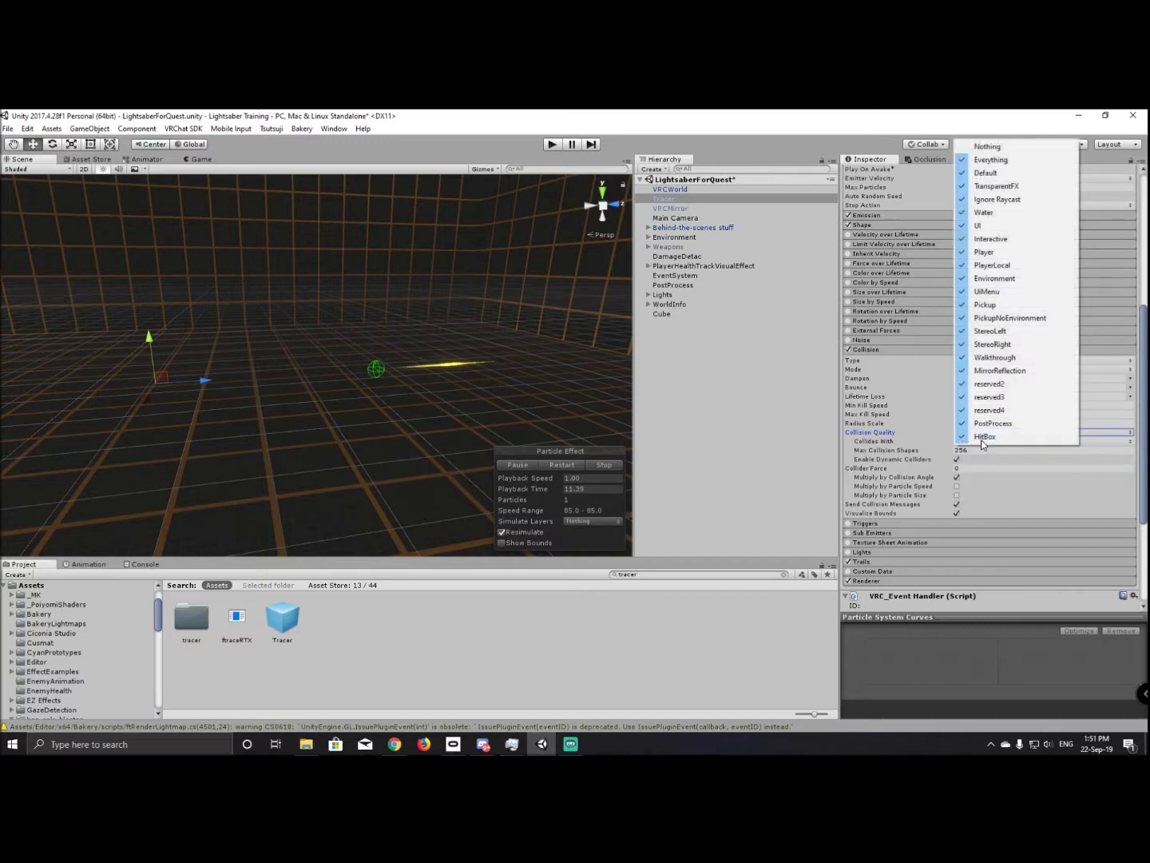
left_click(723, 409)
Enable Advanced Mode on the Tracer's VRC_Trigger.
left_click(663, 198)
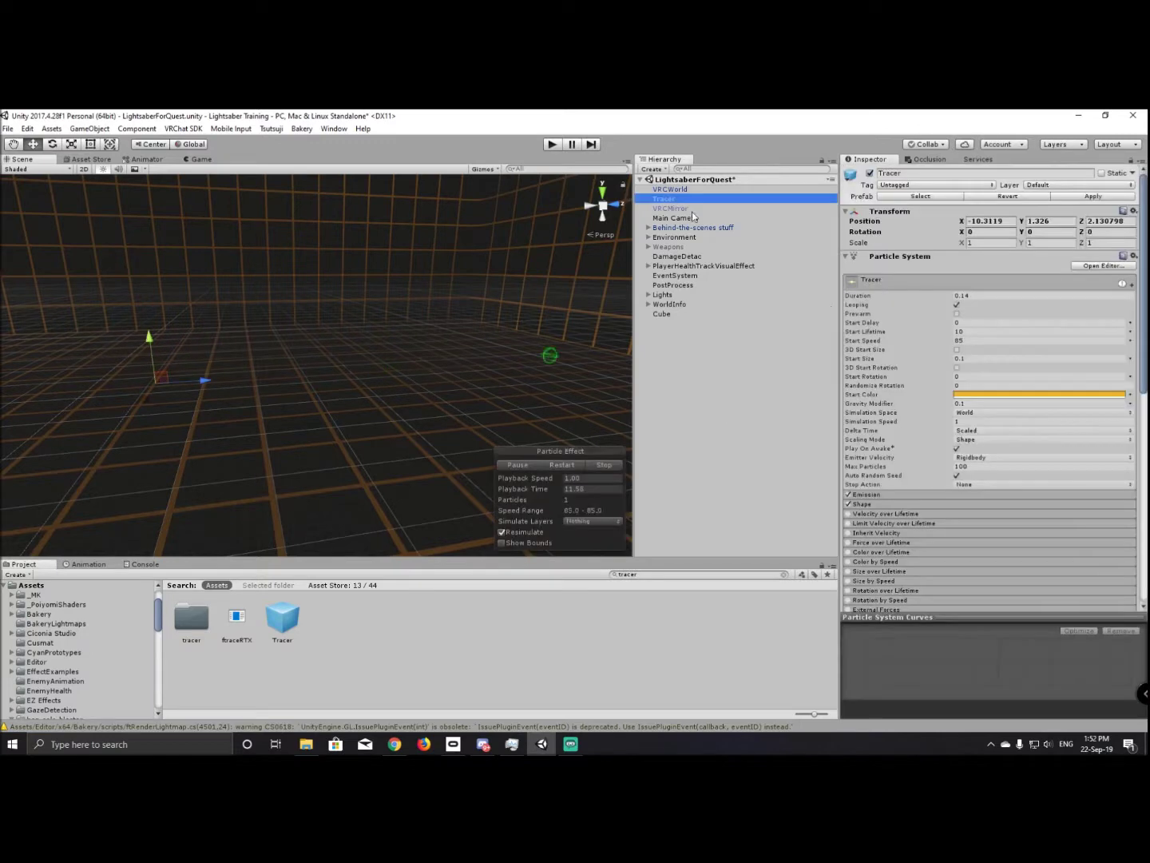
scroll(988, 422, "down", 10)
left_click(967, 486)
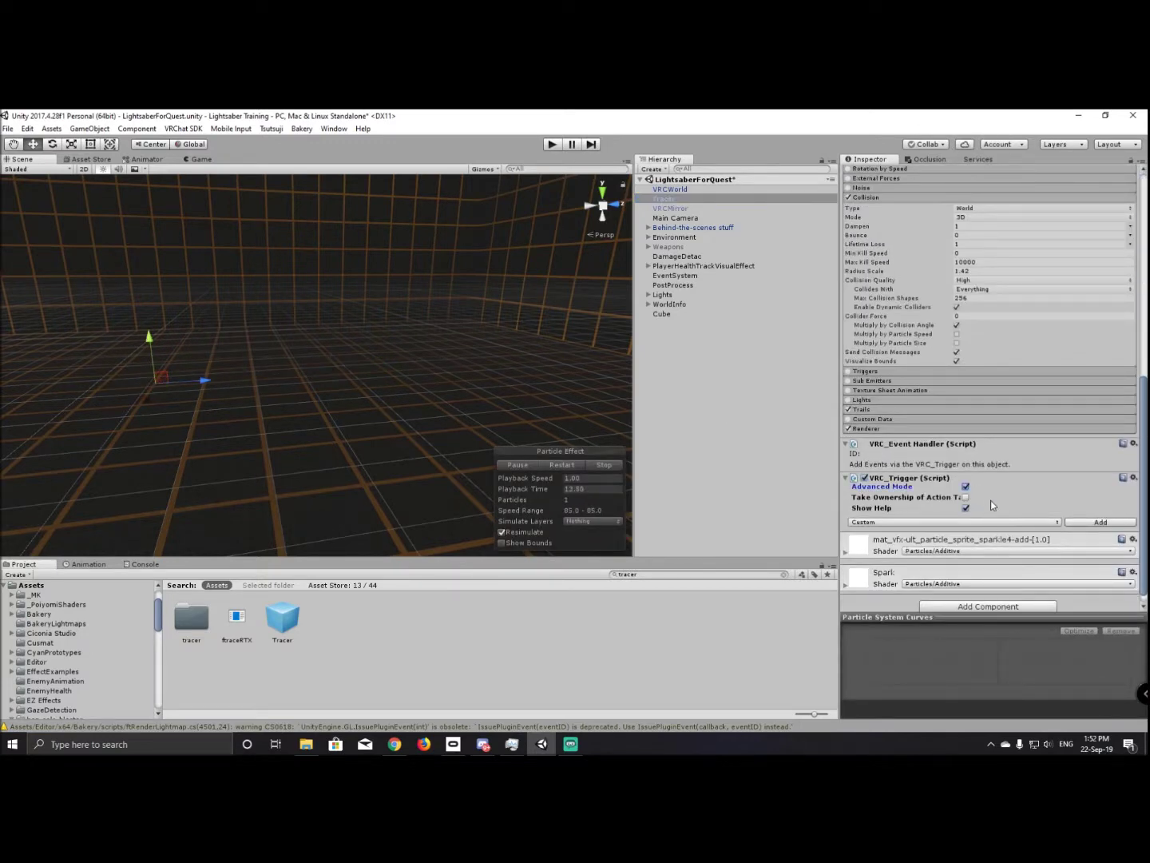
Set the Tracer particle collision to collide only with the PlayerLocal layer.
left_click(1005, 290)
left_click(991, 301)
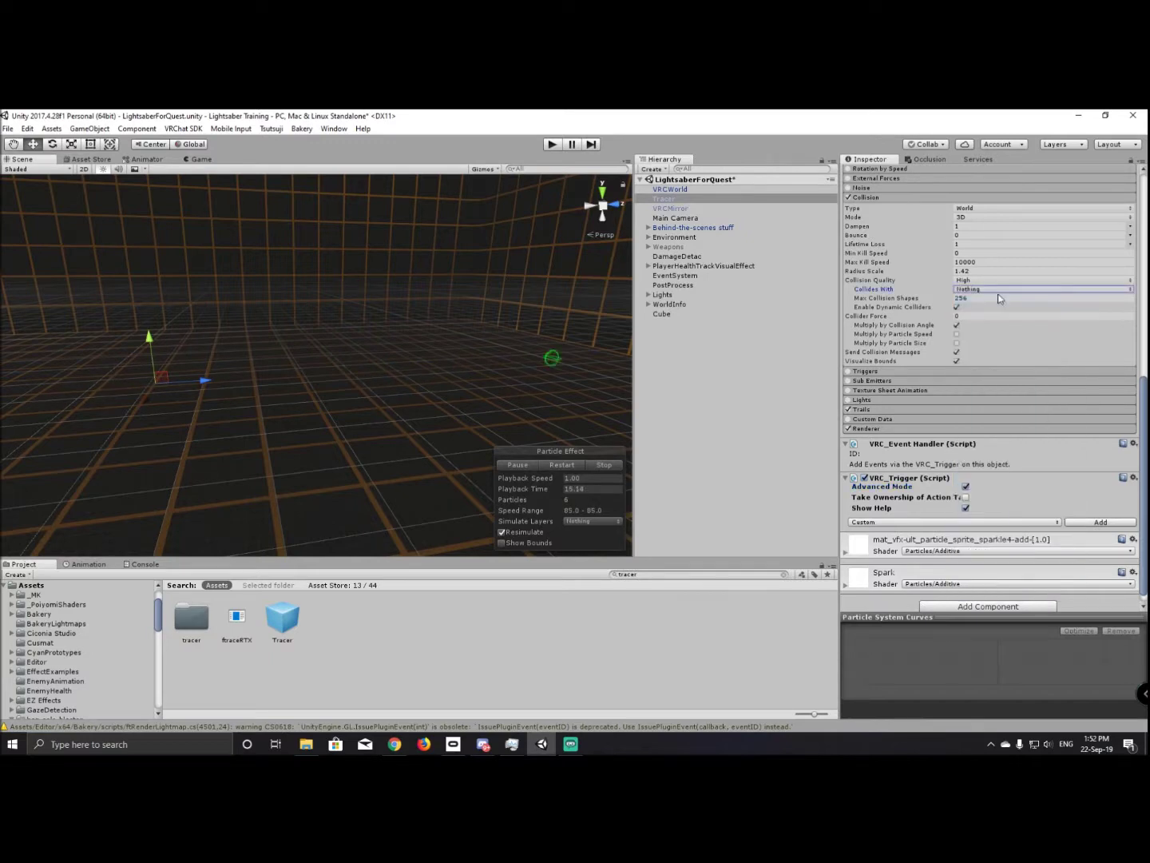
left_click(999, 290)
left_click(1017, 420)
Add an OnParticleCollision event to the Tracer's VRC_Trigger and set its broadcast type to Local.
left_click(969, 524)
left_click(944, 520)
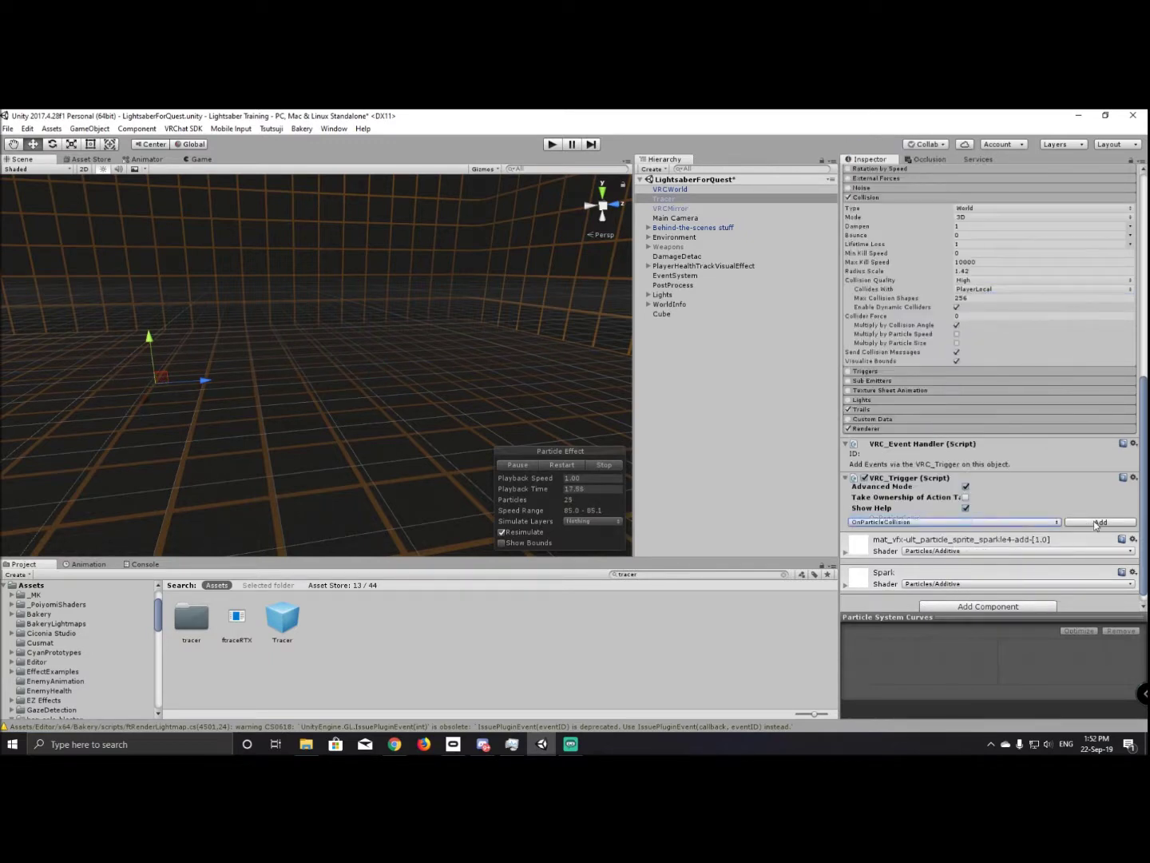
left_click(976, 526)
left_click(980, 566)
scroll(1042, 509, "down", 3)
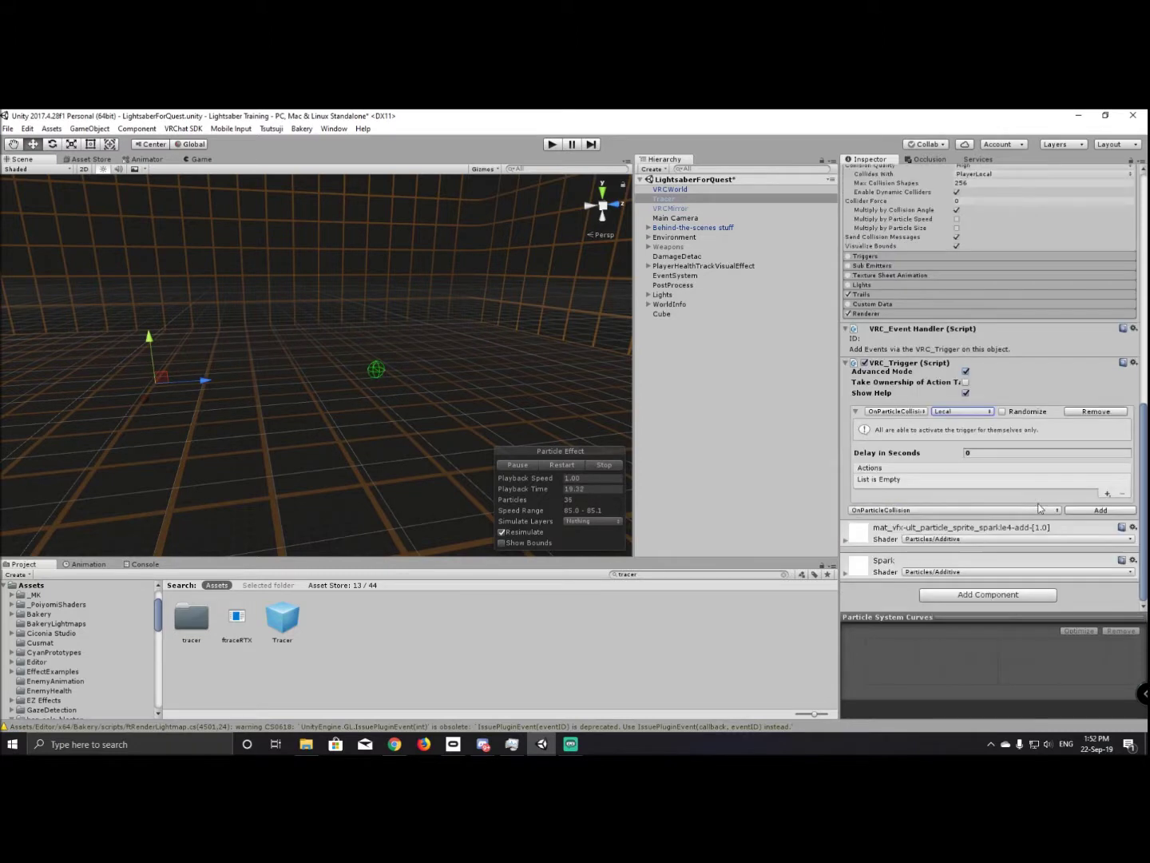
Add an AnimationIntAdd action to the OnParticleCollision event with the Canvas of PlayerHealthTrackVisualEffect as receiver.
left_click(1101, 509)
mouse_move(1099, 499)
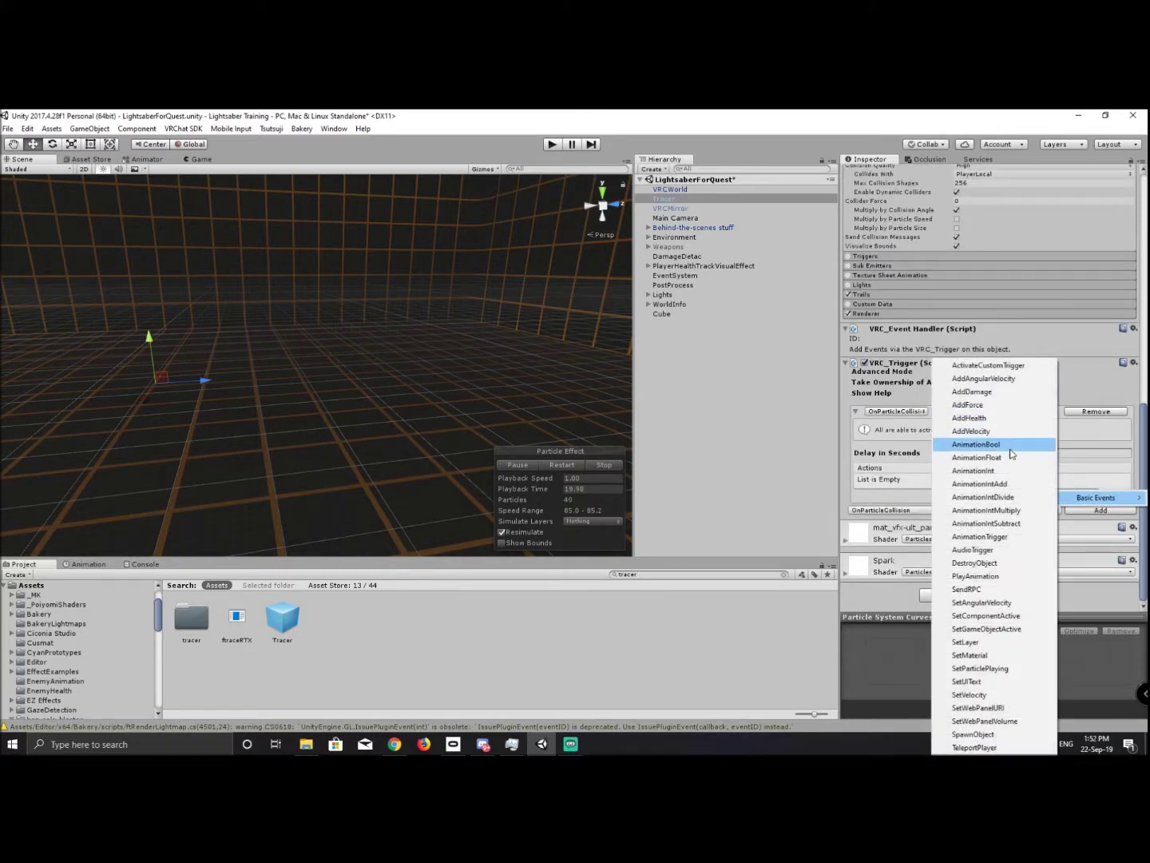
left_click(982, 484)
left_click(648, 266)
left_click_drag(666, 198, 941, 519)
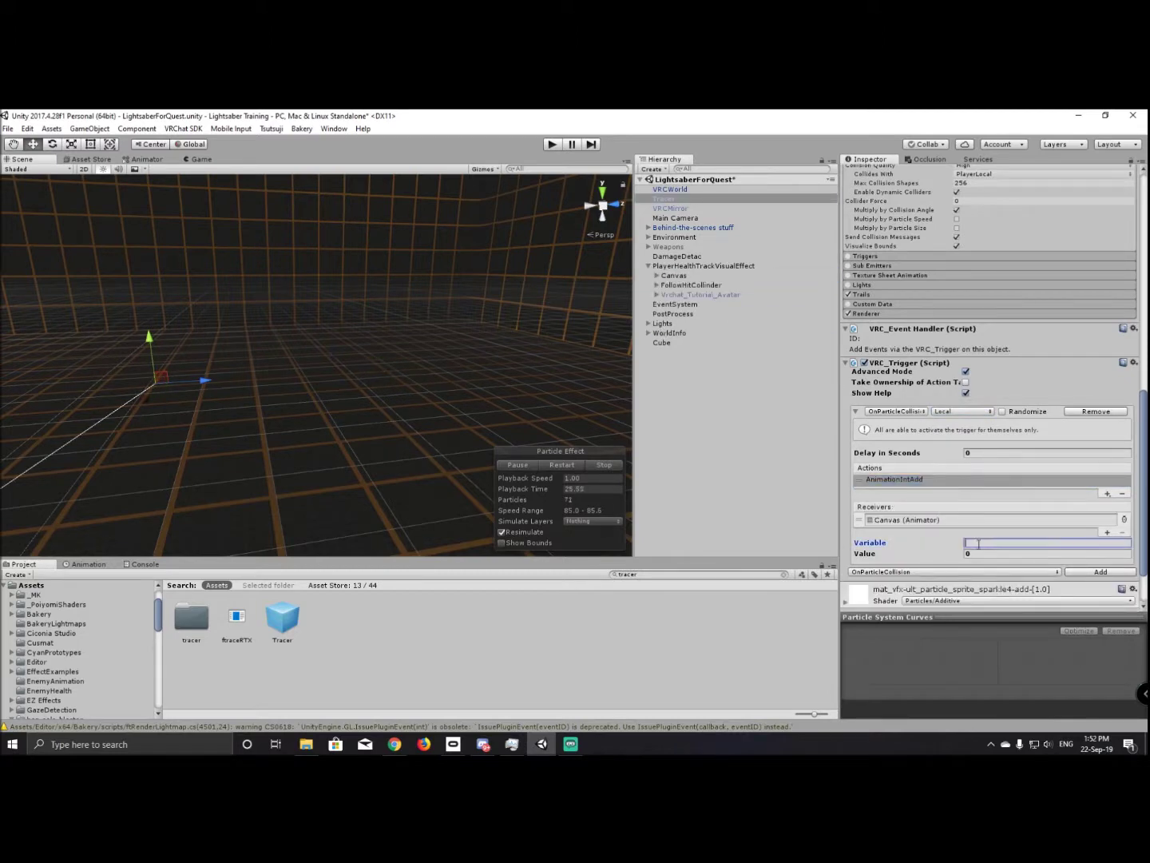
Set the AnimationIntAdd action's variable to the animator parameter HealthTrack and its value to -20.
left_click(147, 160)
double_click(51, 200)
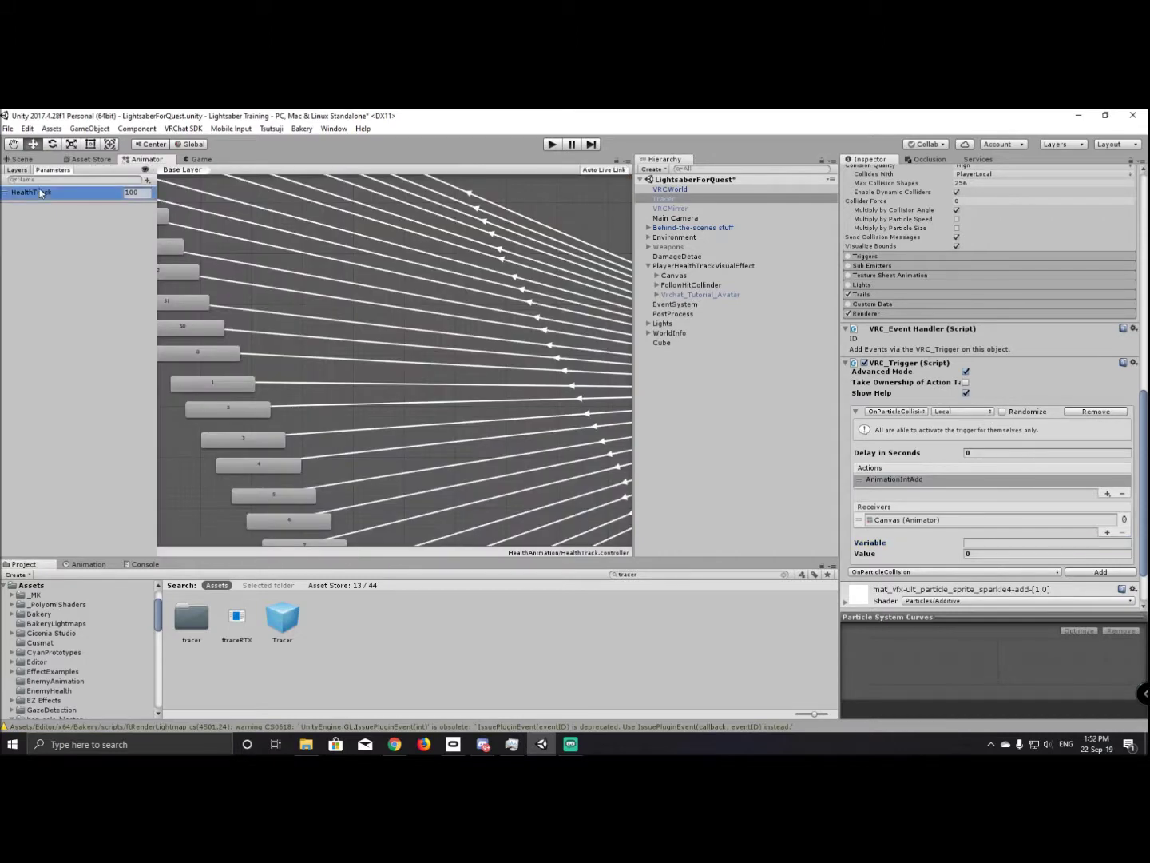
left_click(981, 543)
left_click(983, 554)
left_click(994, 543)
type("HealthTrack")
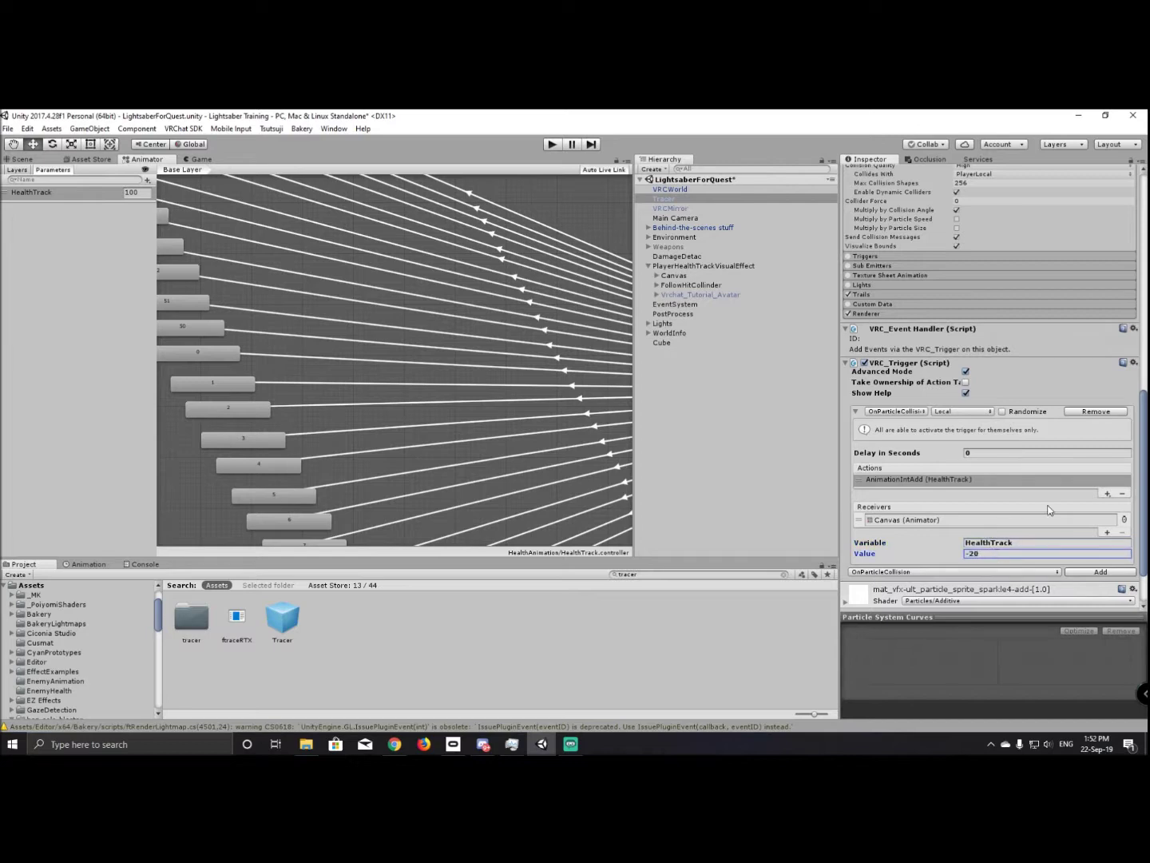
Add an AddDamage action with 20 damage to the Tracer's OnParticleCollision event and save the scene.
left_click(1108, 493)
mouse_move(1099, 502)
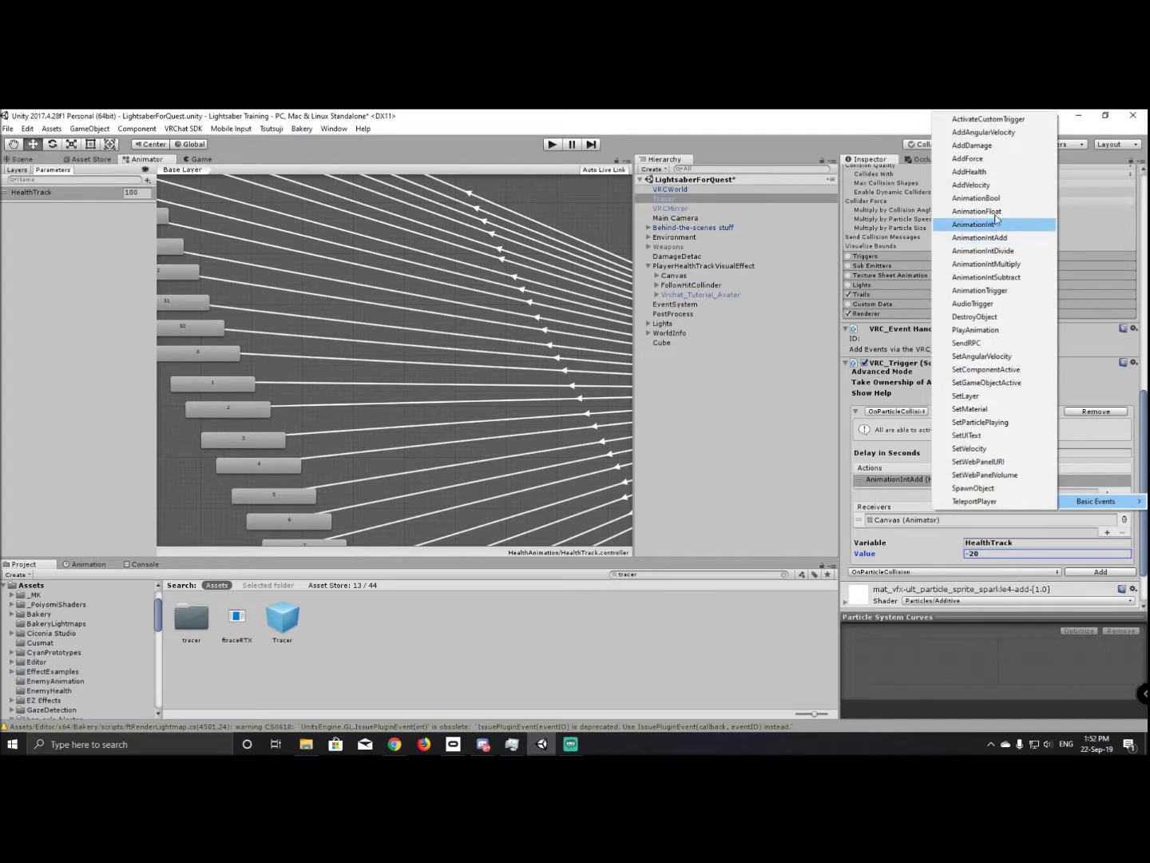
left_click(979, 145)
left_click(902, 493)
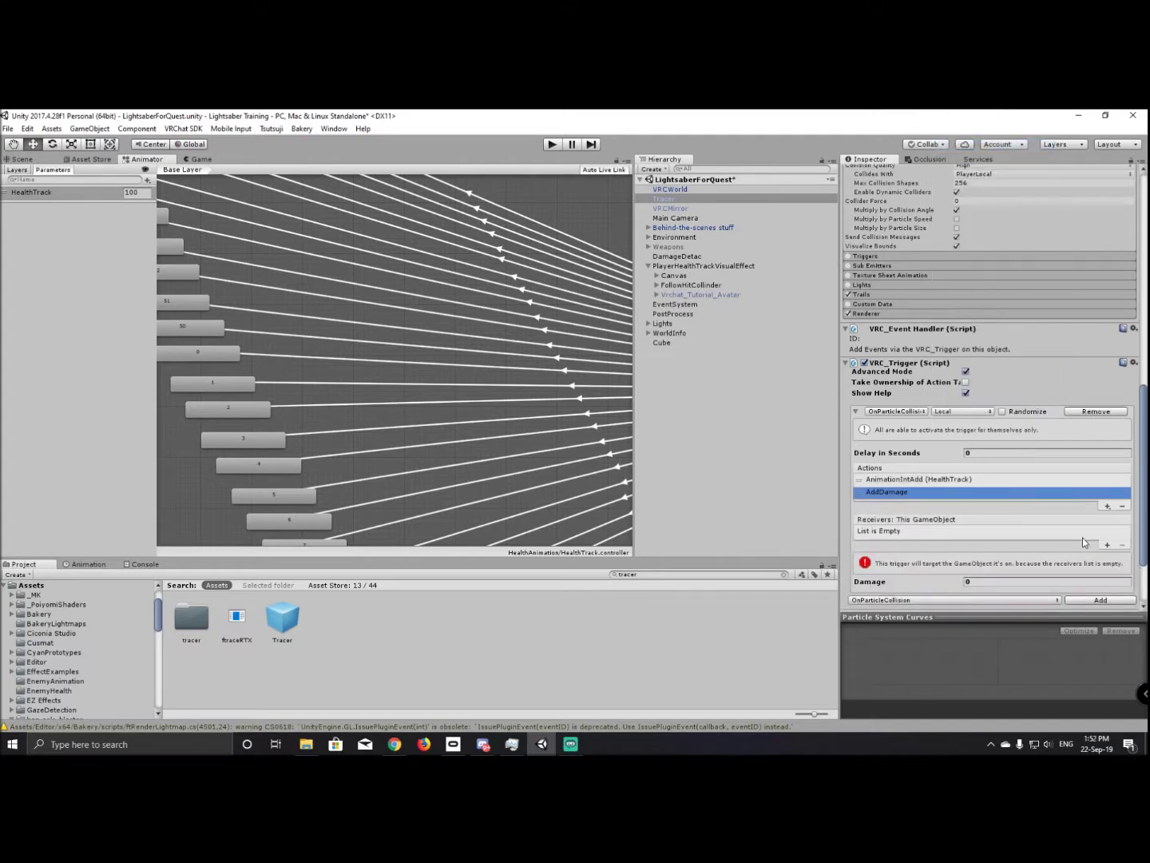
left_click(1108, 544)
left_click(994, 556)
type("20")
left_click(743, 410)
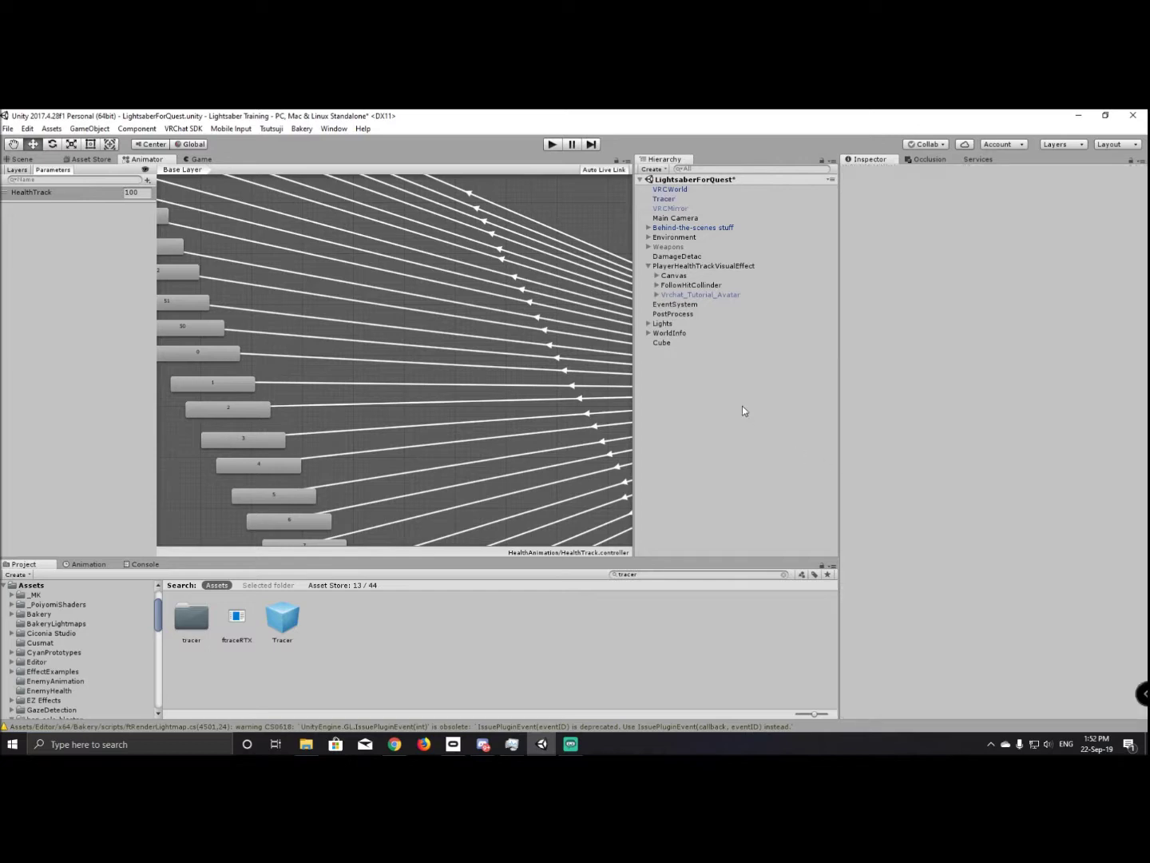
key("ctrl+s")
Build and test the world offline with one client from the VRChat SDK and switch to the VRChat window.
left_click(24, 159)
scroll(342, 367, "down", 5)
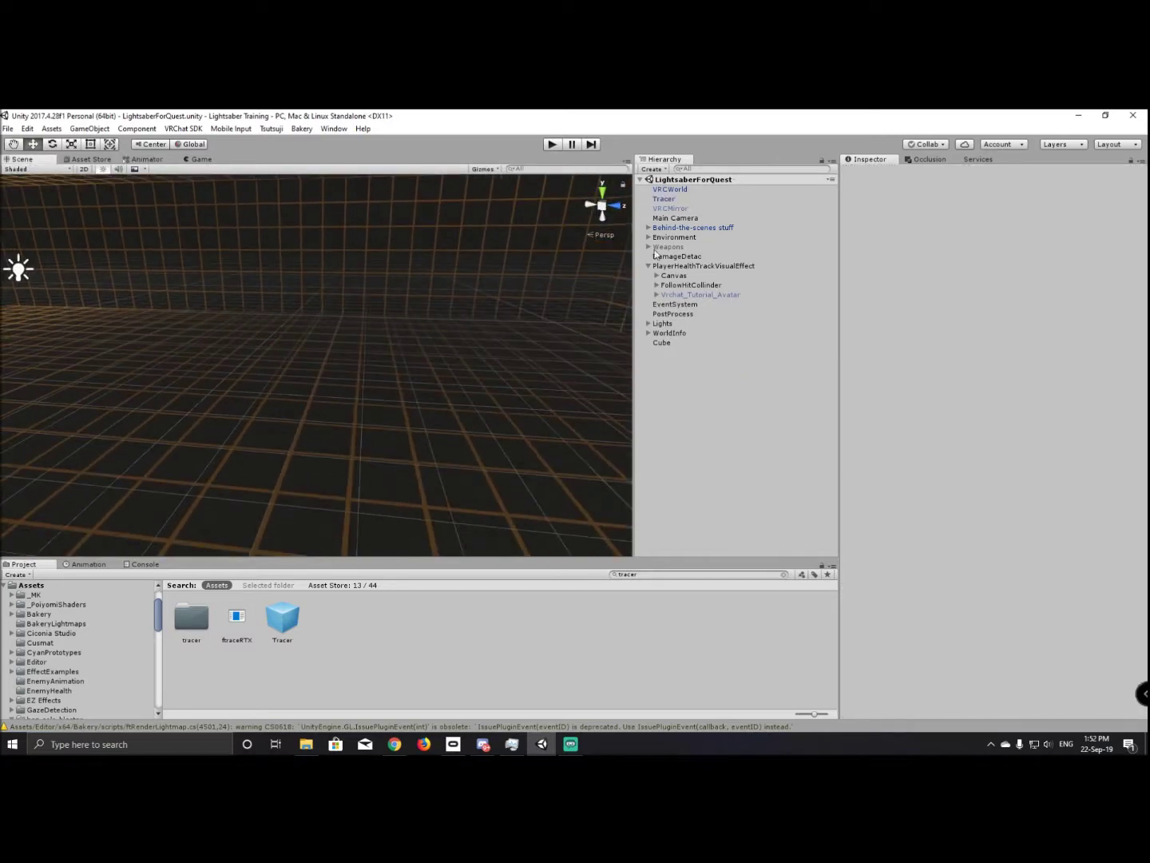
left_click(669, 198)
left_click_drag(455, 294, 240, 331, "alt")
key("alt+Tab")
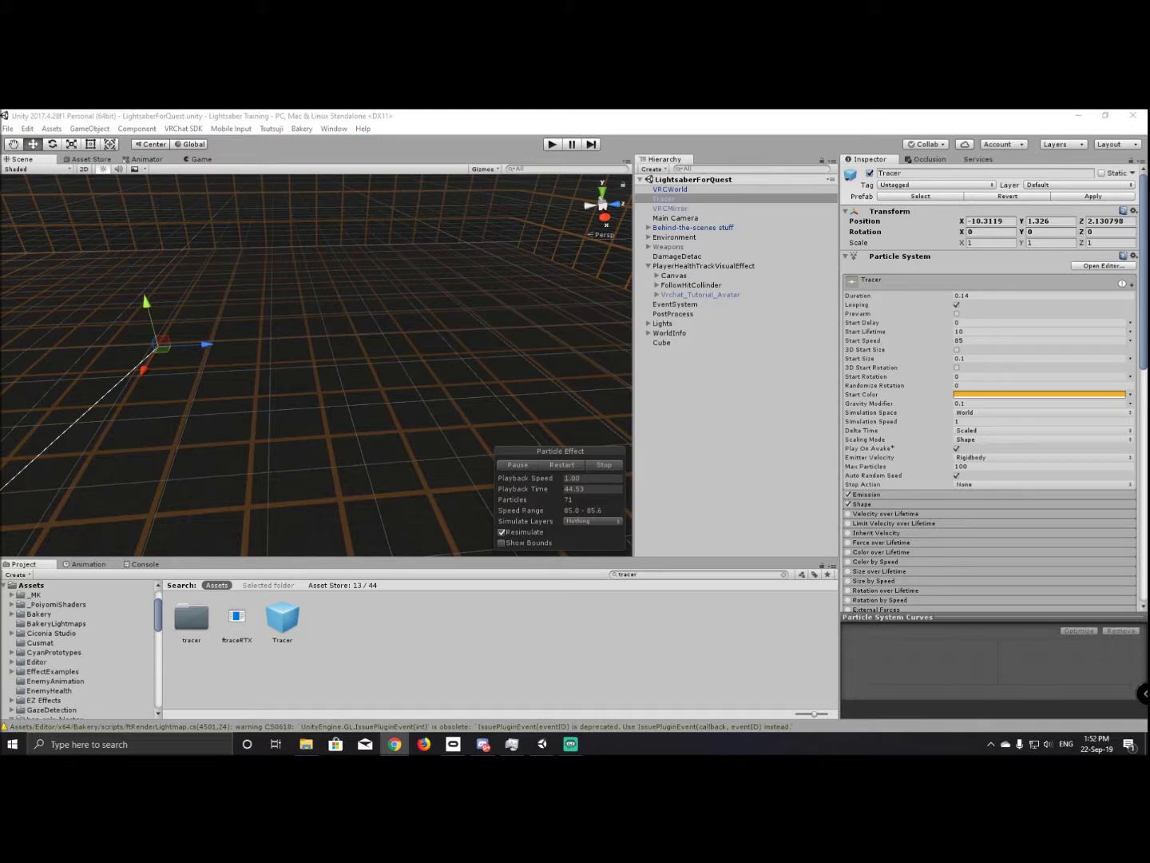
left_click(191, 128)
left_click(199, 161)
left_click(775, 520)
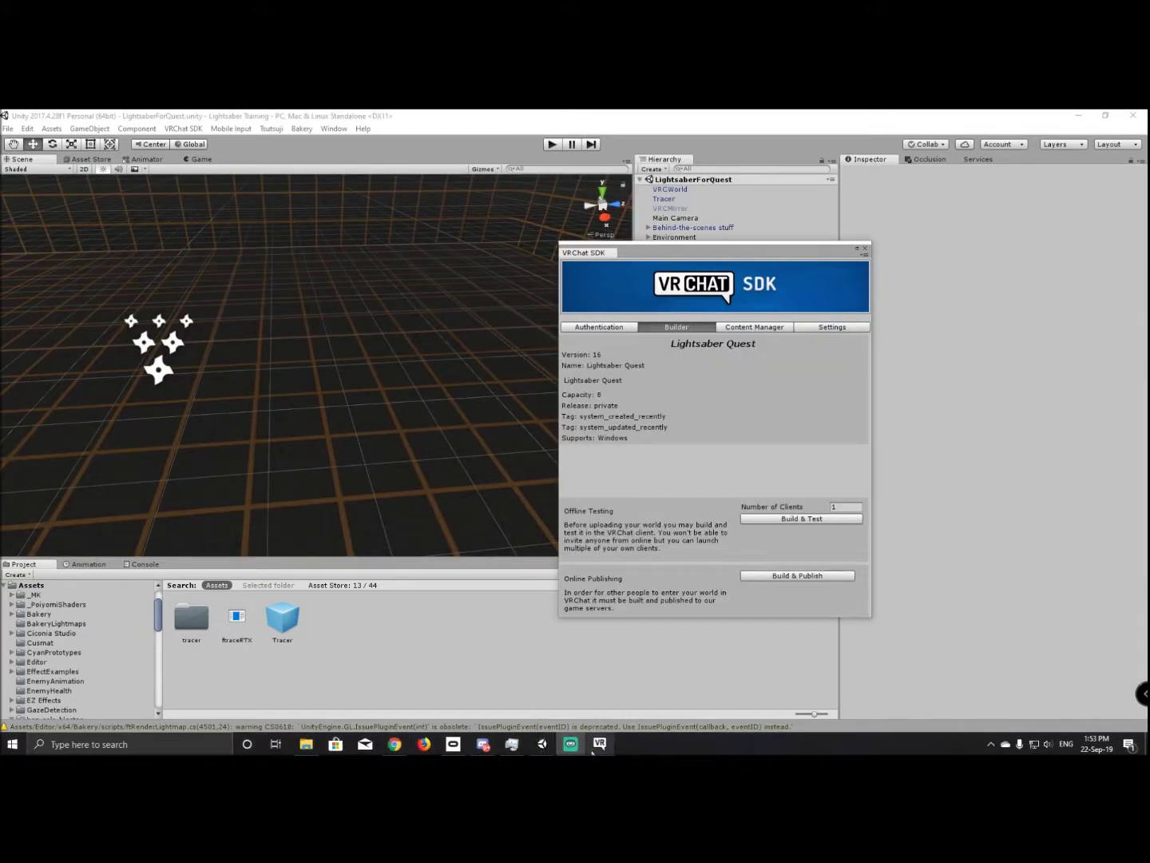
left_click(595, 748)
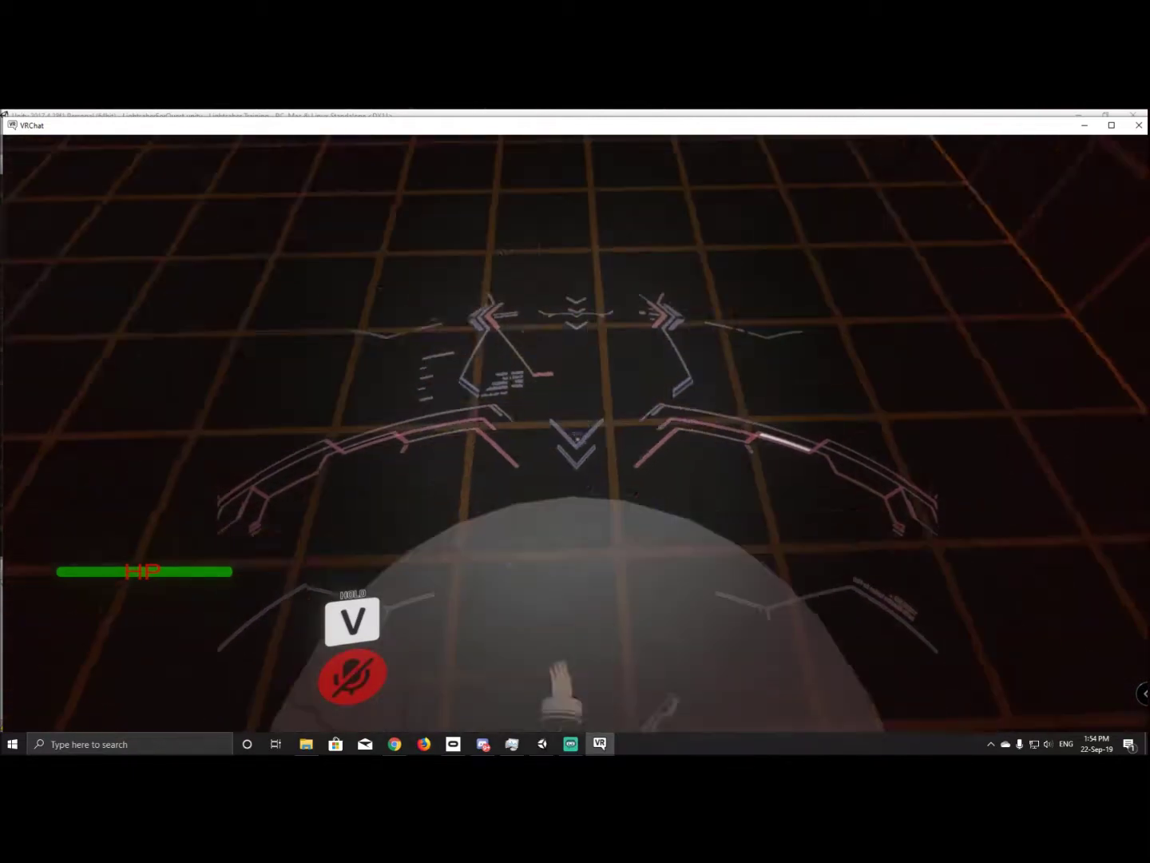
Exit the VRChat test client, return to Unity and close the VRChat SDK window.
key("Escape")
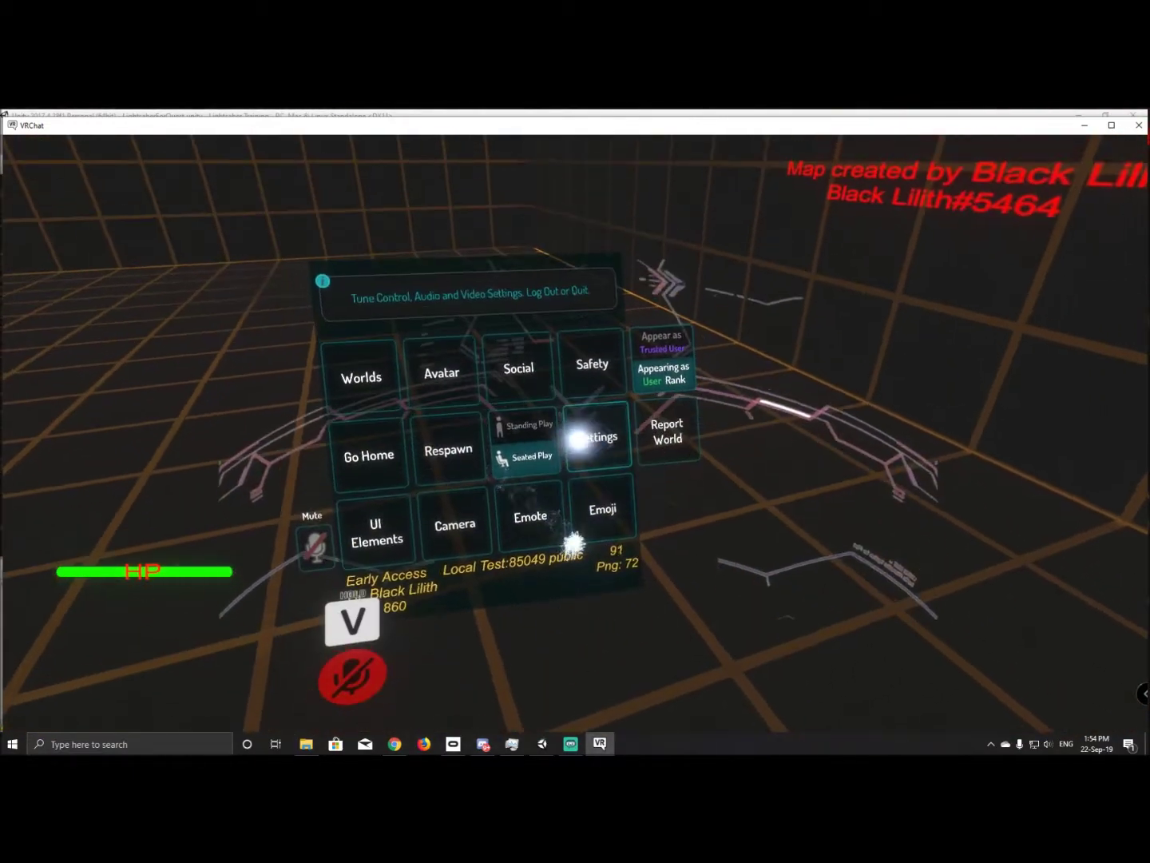
left_click(604, 438)
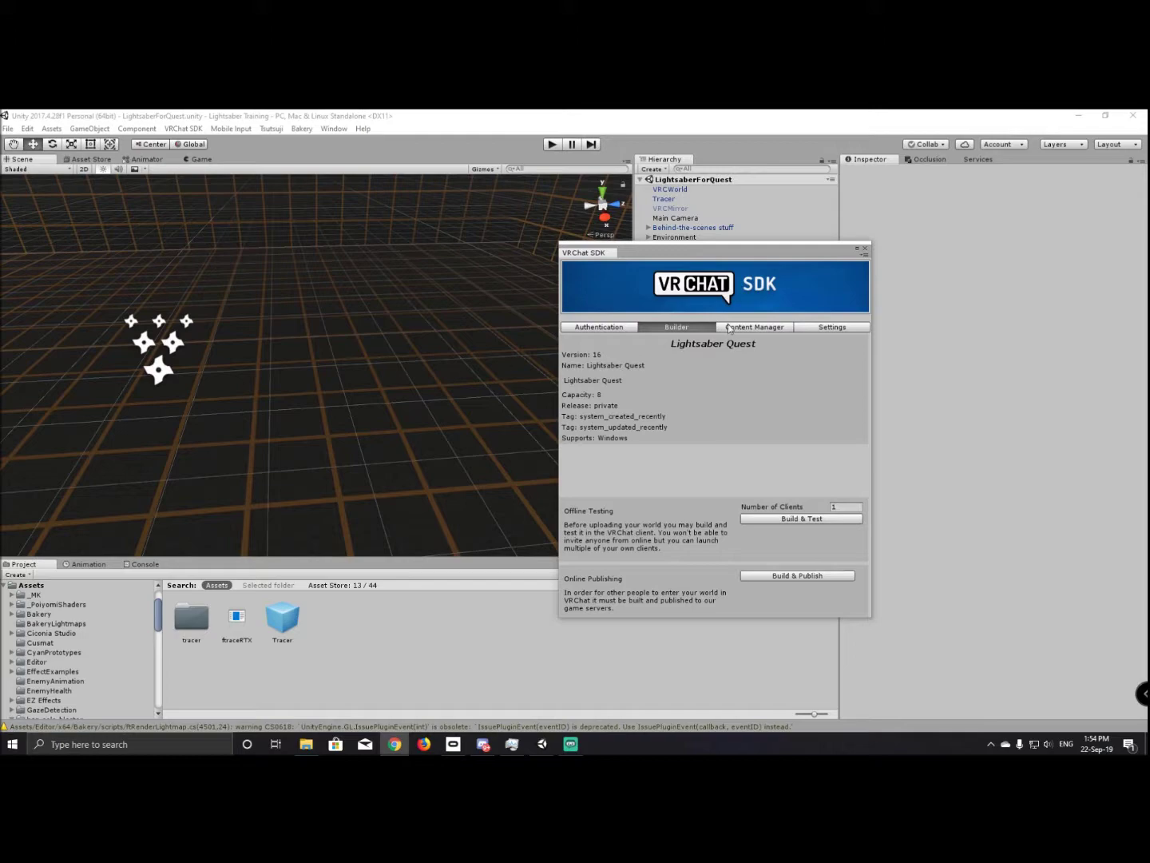
left_click(865, 248)
Delete the Tracer and Cube test objects from the scene and save it.
right_click_drag(495, 343, 285, 283)
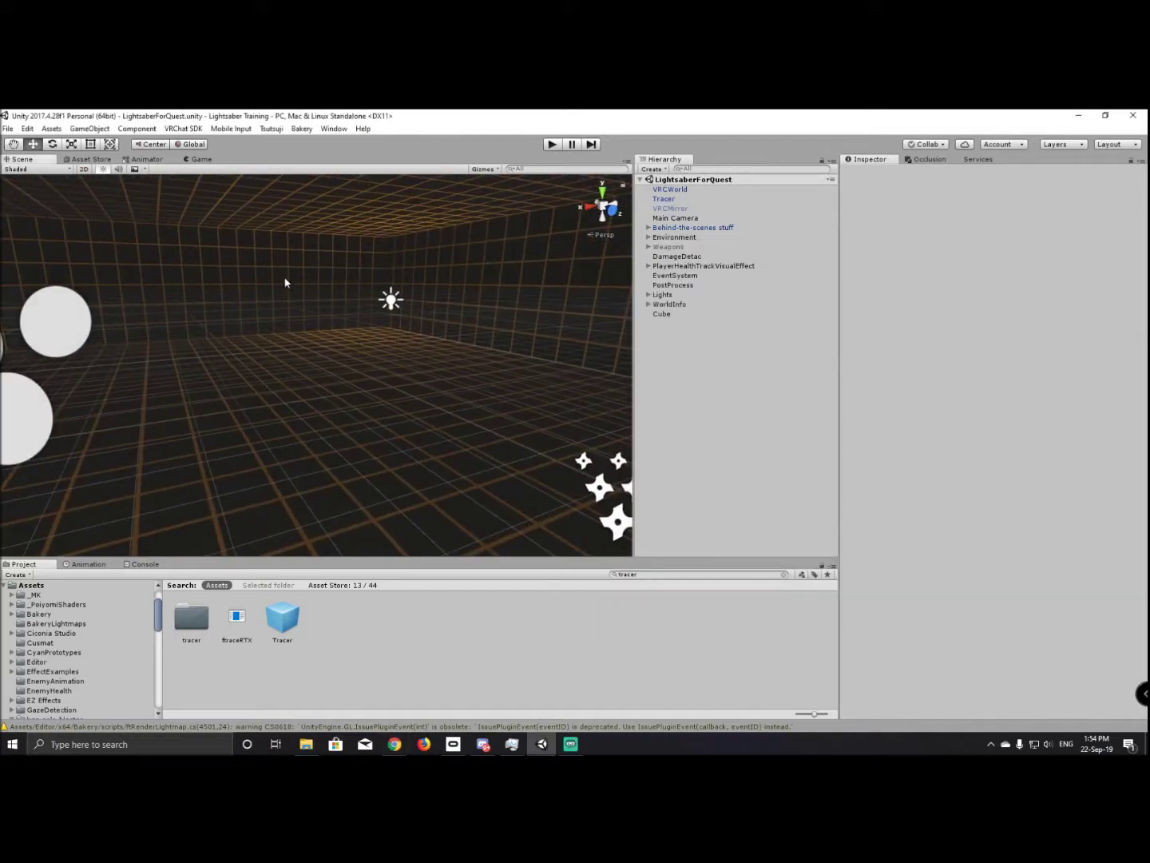
left_click(663, 200)
right_click_drag(507, 234, 409, 457)
left_click(738, 351)
left_click(683, 201)
key("Delete")
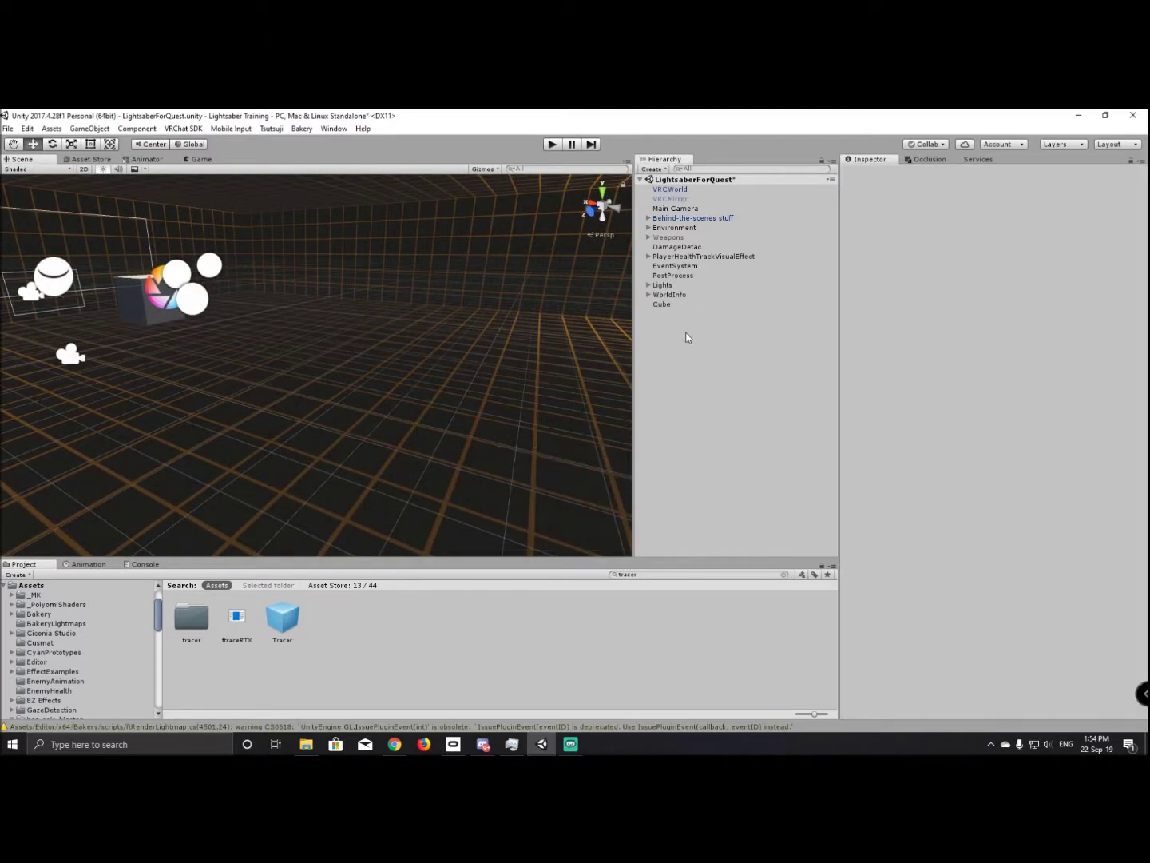
left_click(664, 305)
key("Delete")
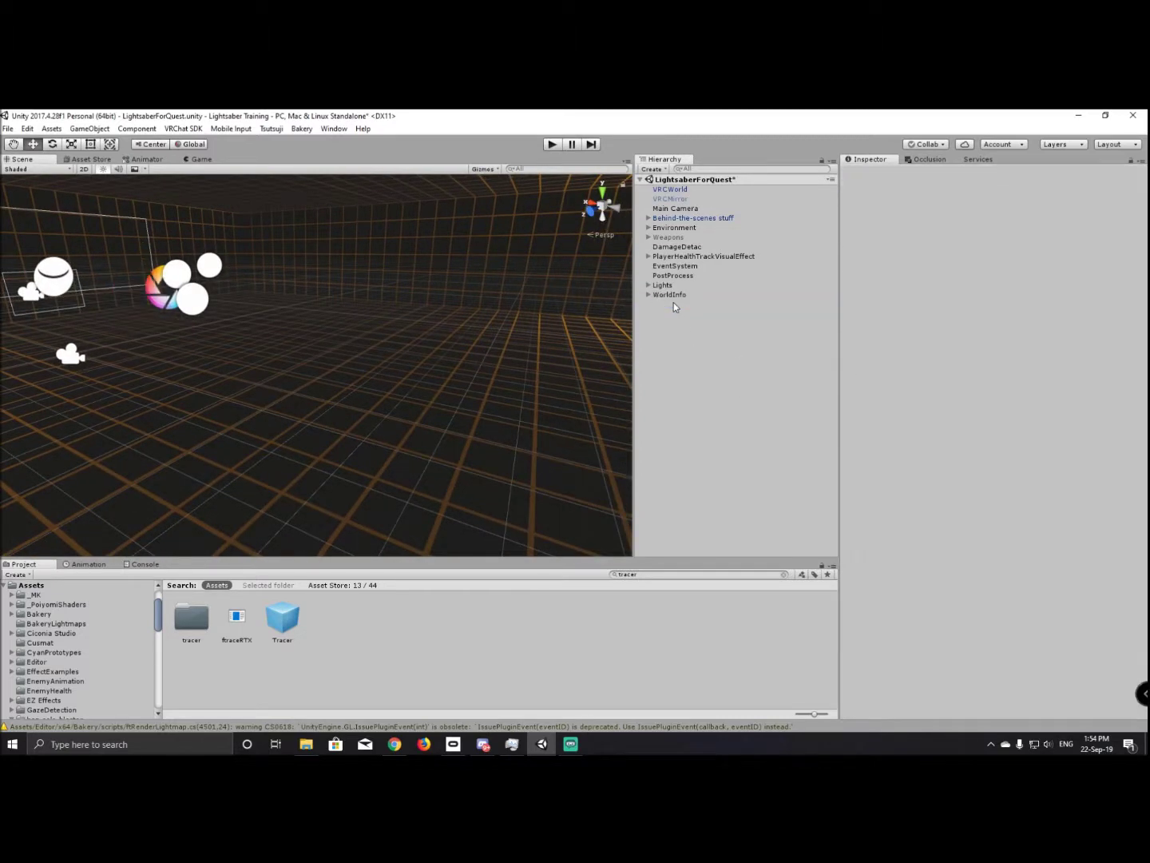
key("ctrl+s")
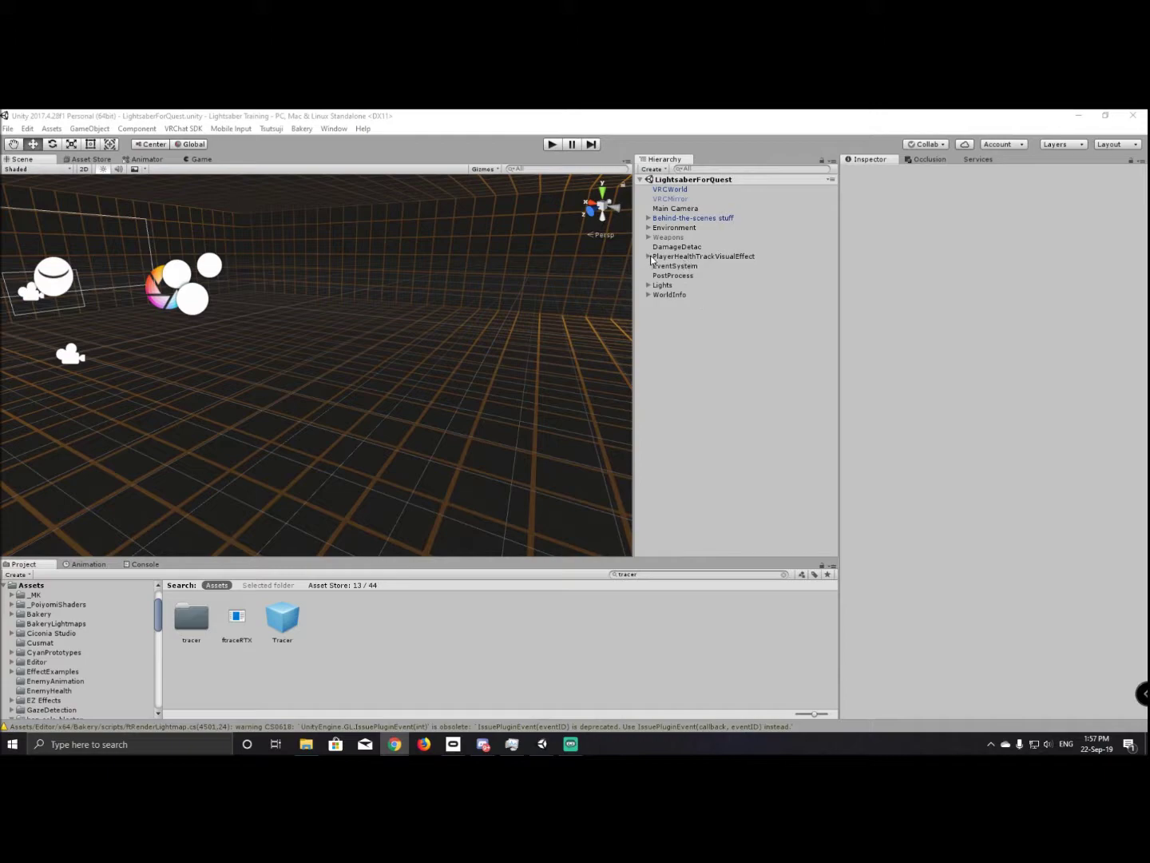
Frame the DamageDetac capsule and move it along the X axis to about -1.646.
left_click(679, 249)
key("f")
left_click_drag(448, 360, 429, 334, "alt")
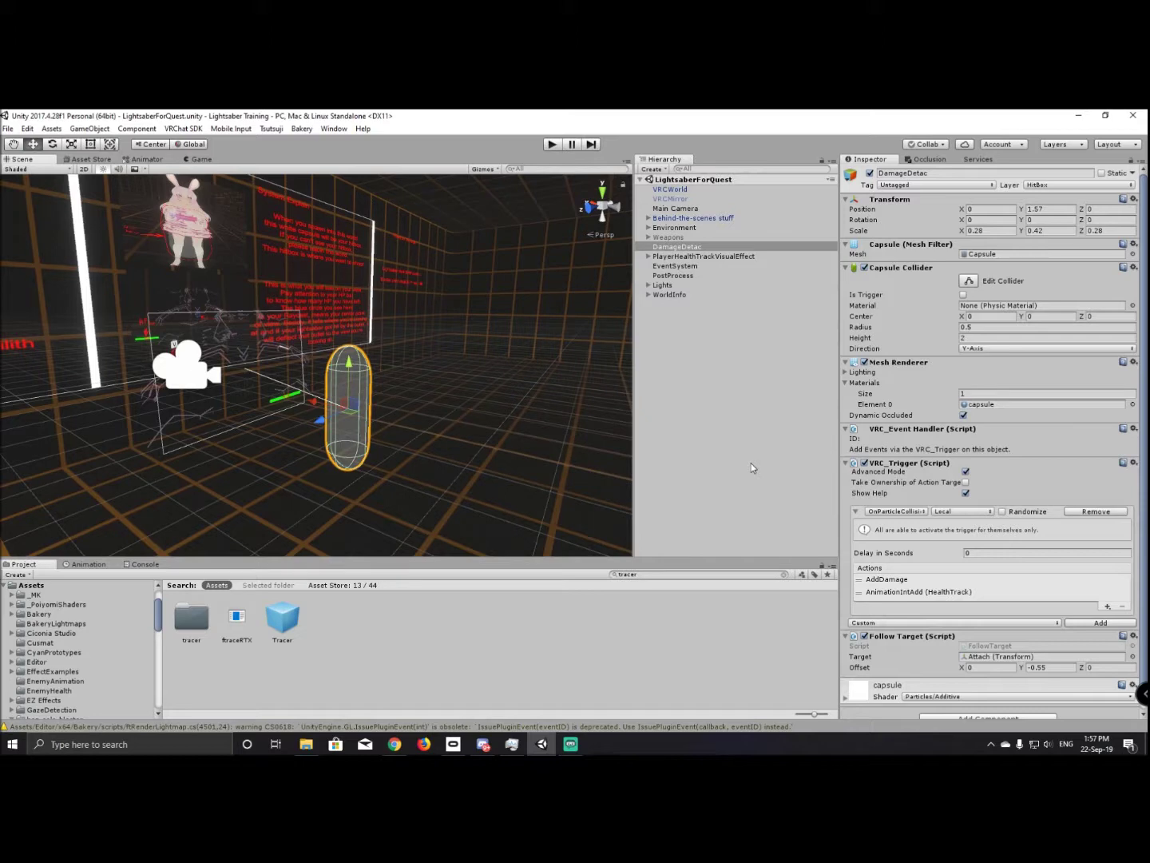
left_click_drag(312, 404, 583, 370)
Activate the Weapons object and select the BlasterPistol inside PistolParent.
left_click(669, 237)
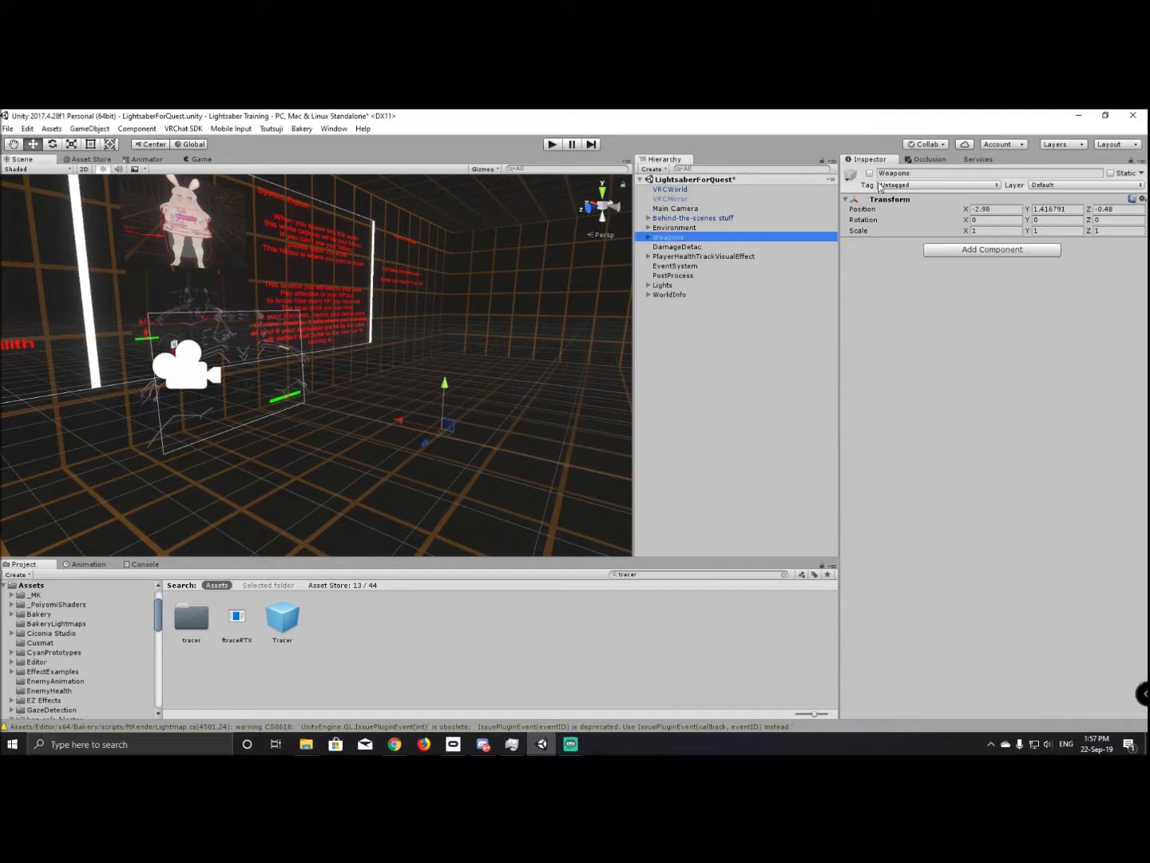
left_click(870, 173)
left_click(649, 237)
left_click(659, 266)
left_click(686, 277)
left_click(664, 276)
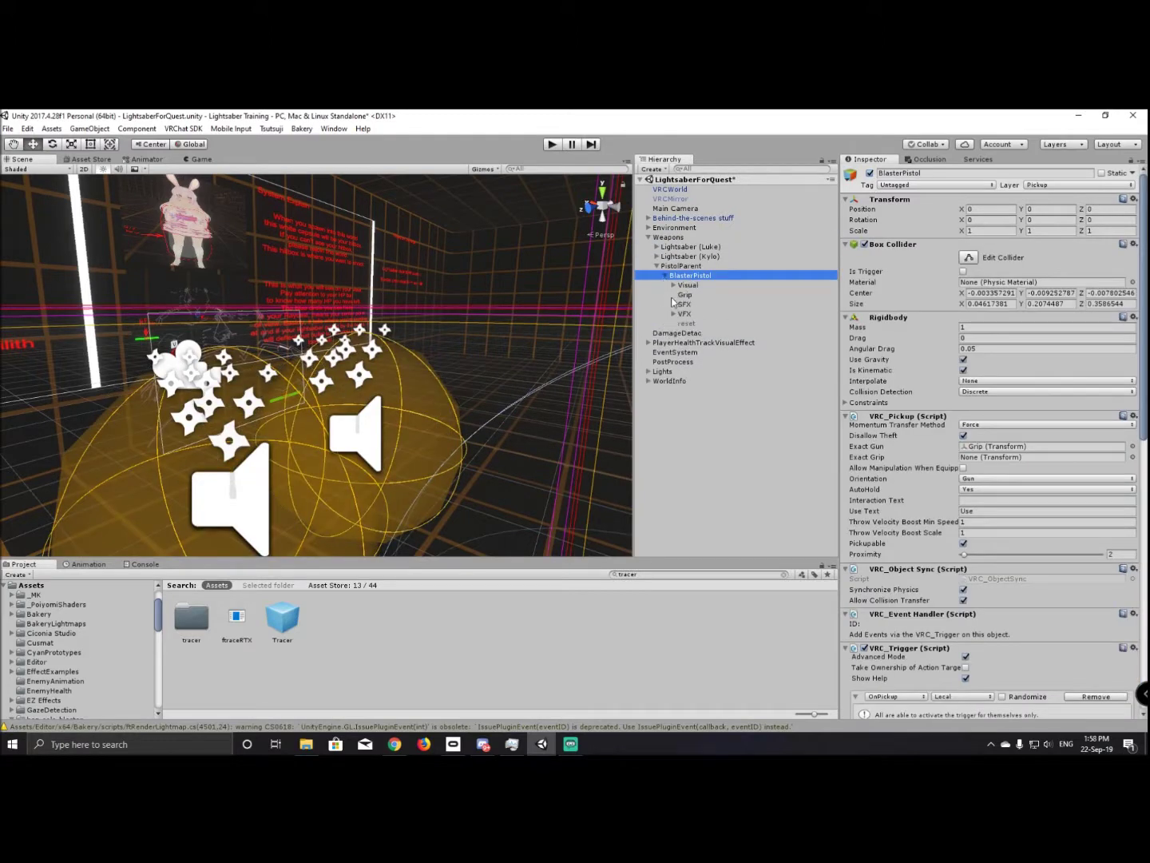
Examine the Collision settings of the bullets particle system in the BlasterPistol's VFX group.
left_click(673, 313)
left_click(702, 323)
left_click(681, 324)
left_click(707, 334)
scroll(882, 395, "down", 5)
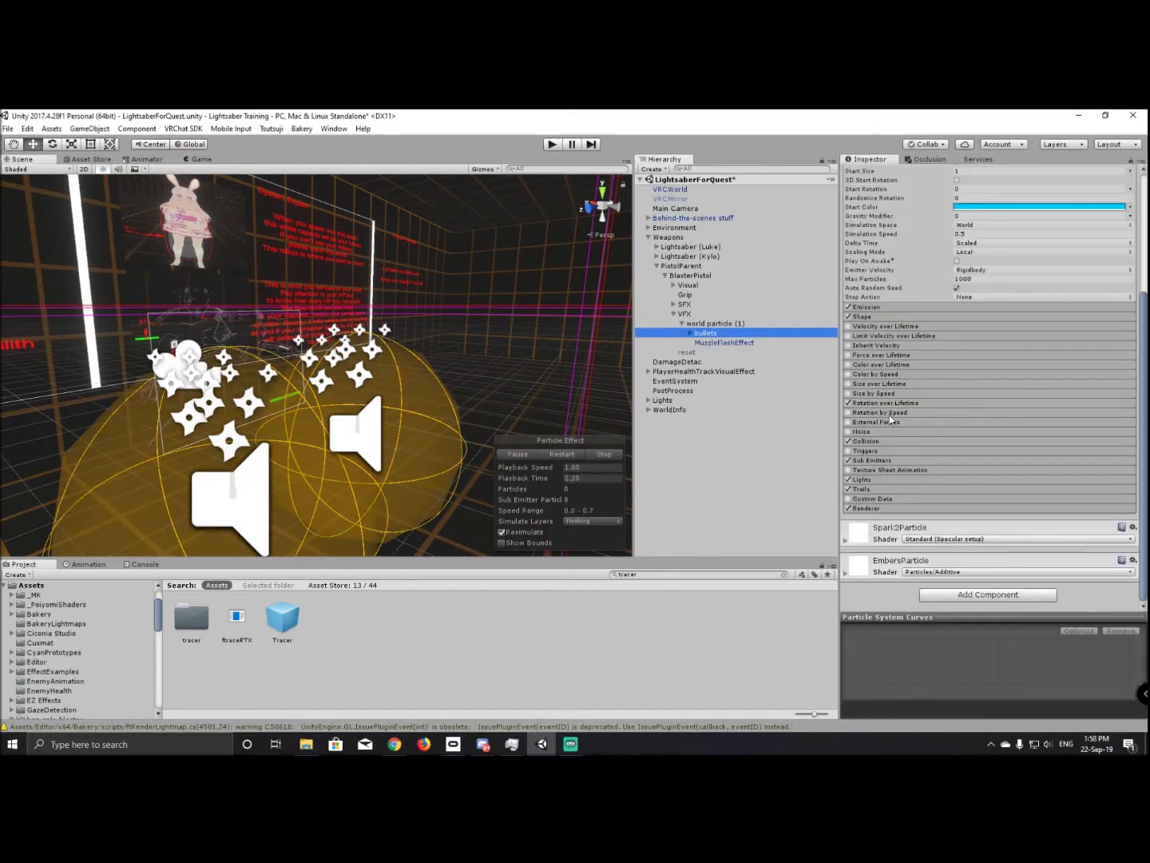
left_click(871, 442)
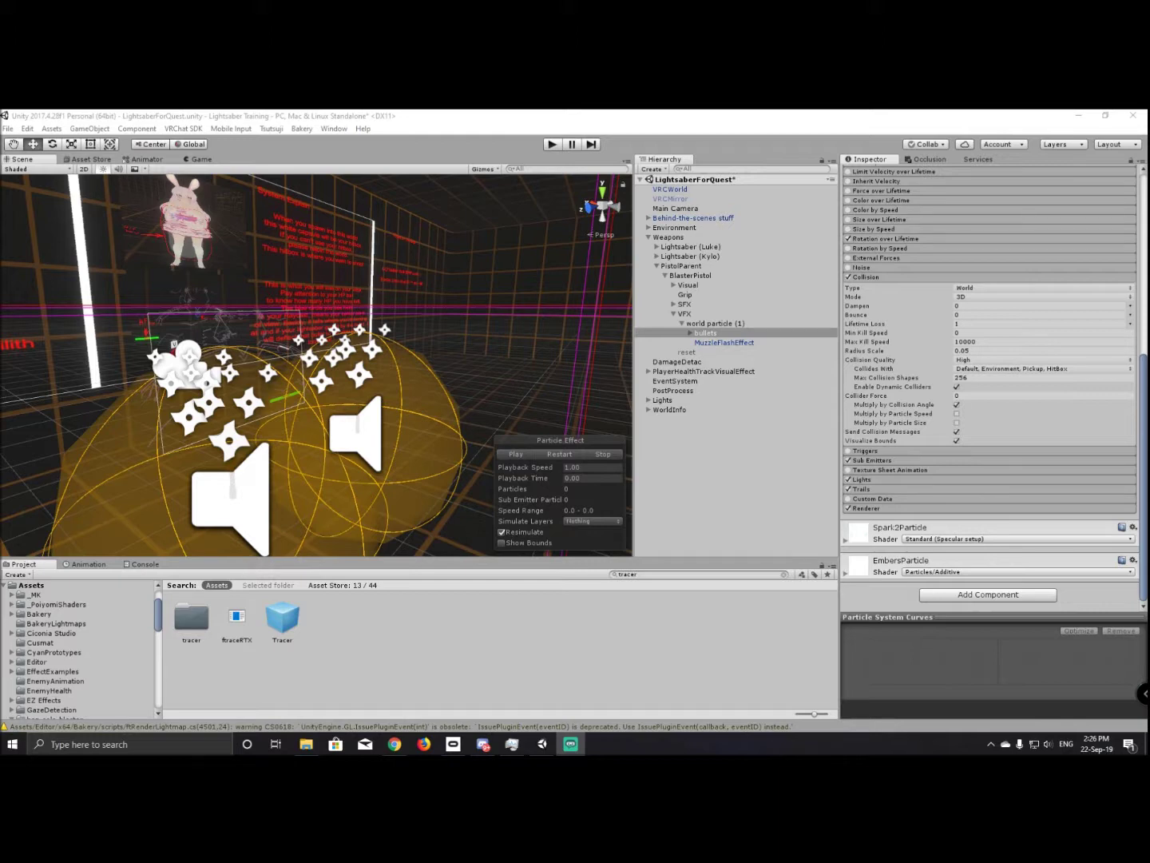
Examine the Player trackers hierarchy under Behind-the-scenes stuff down to the children of PlayerHandle.
left_click(648, 218)
left_click(685, 228)
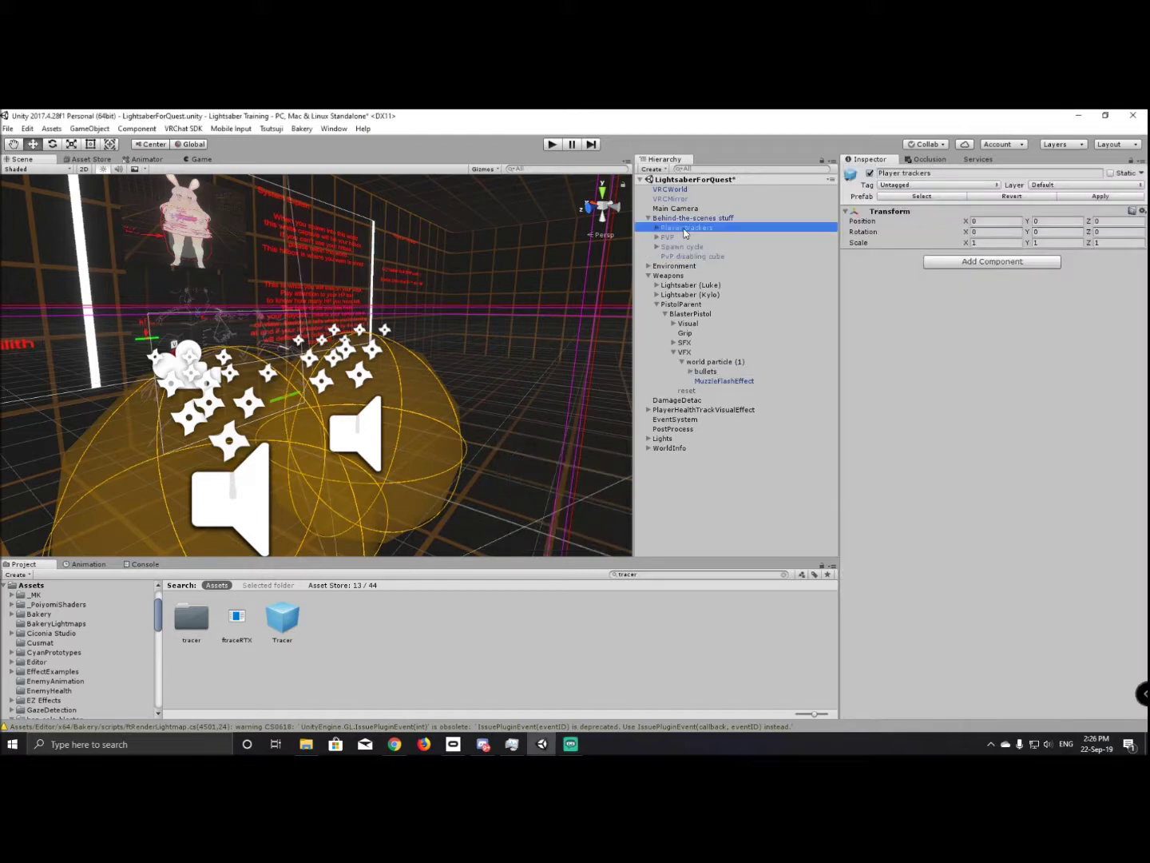
left_click(658, 228)
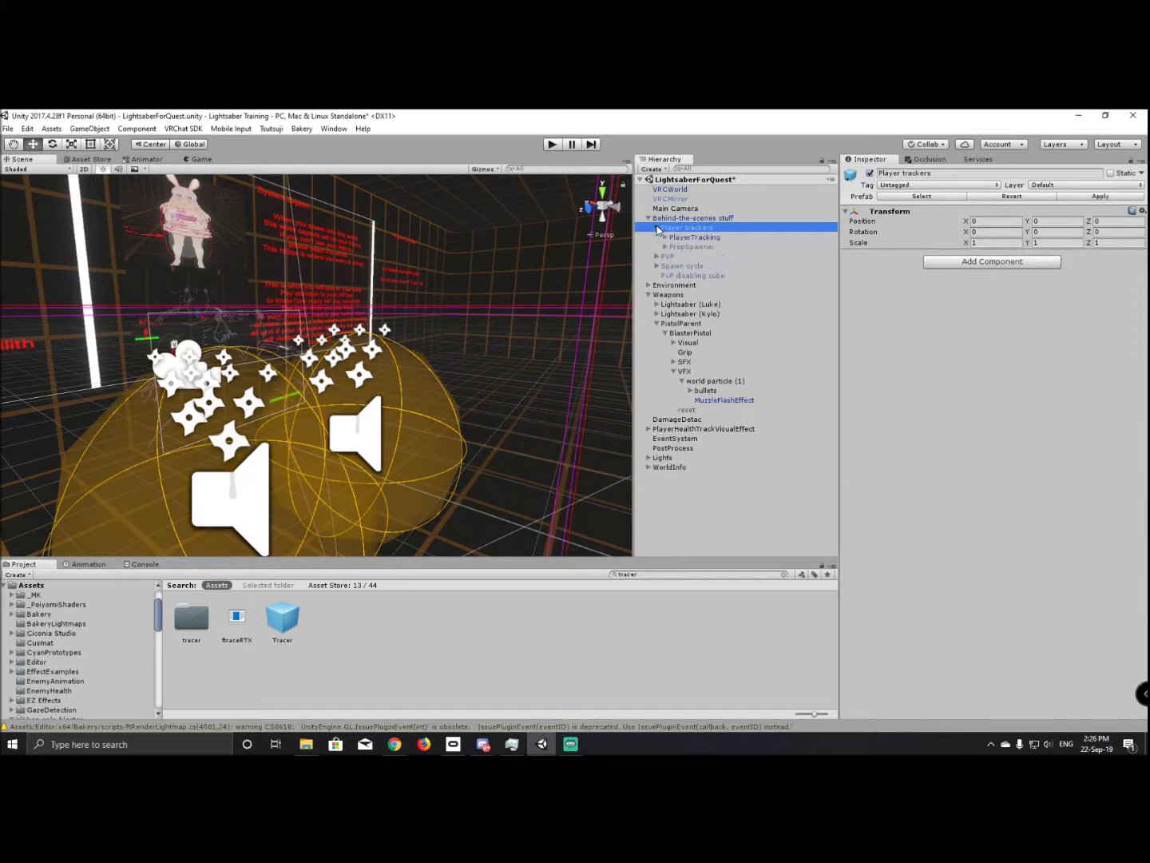
left_click(666, 238)
left_click(695, 237)
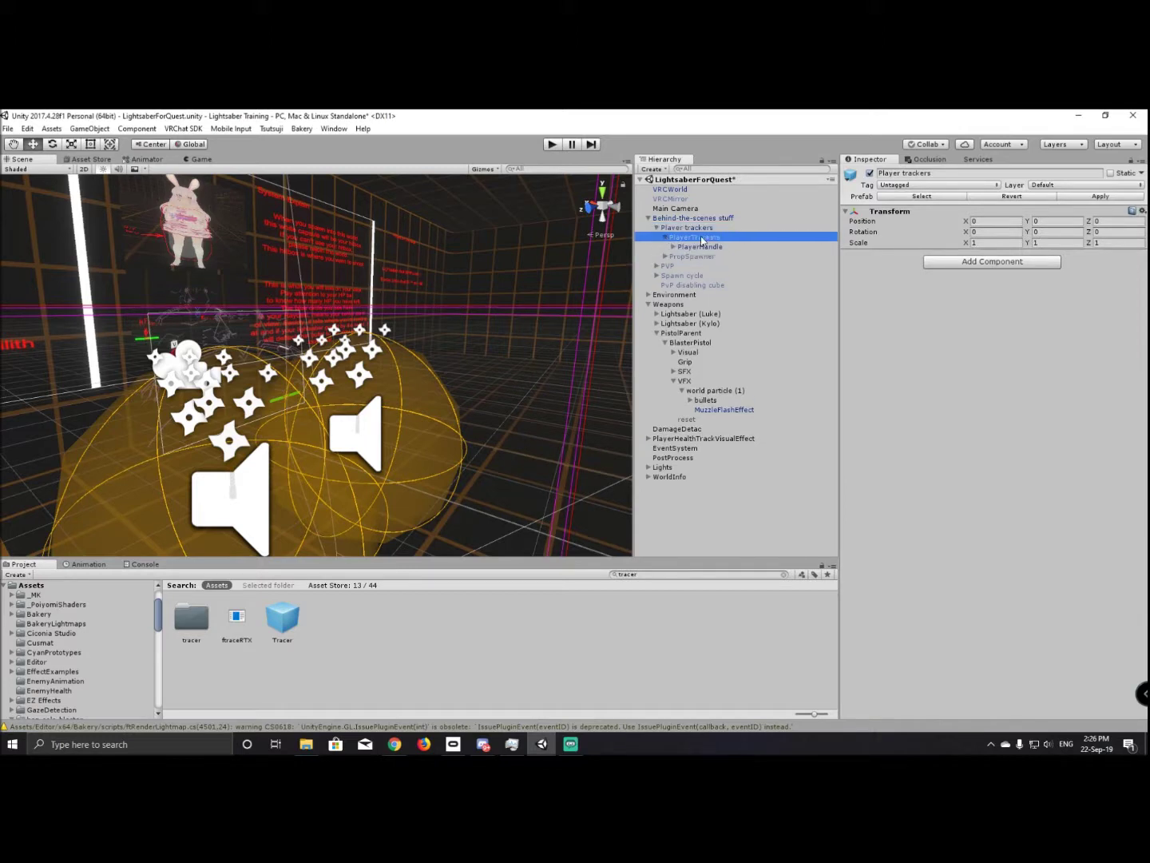
left_click(674, 247)
left_click(708, 249)
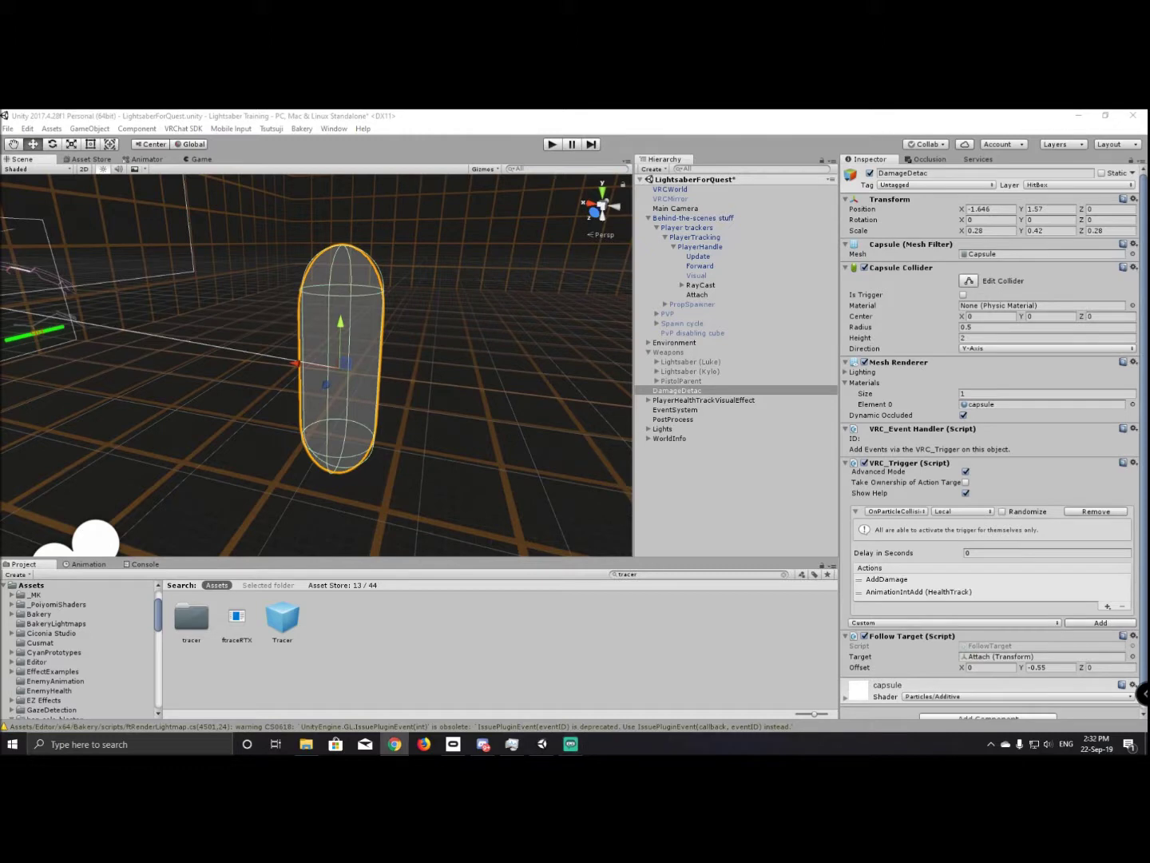
Search the Asset Store for "standard asset" and open the Standard Assets package page.
left_click(89, 159)
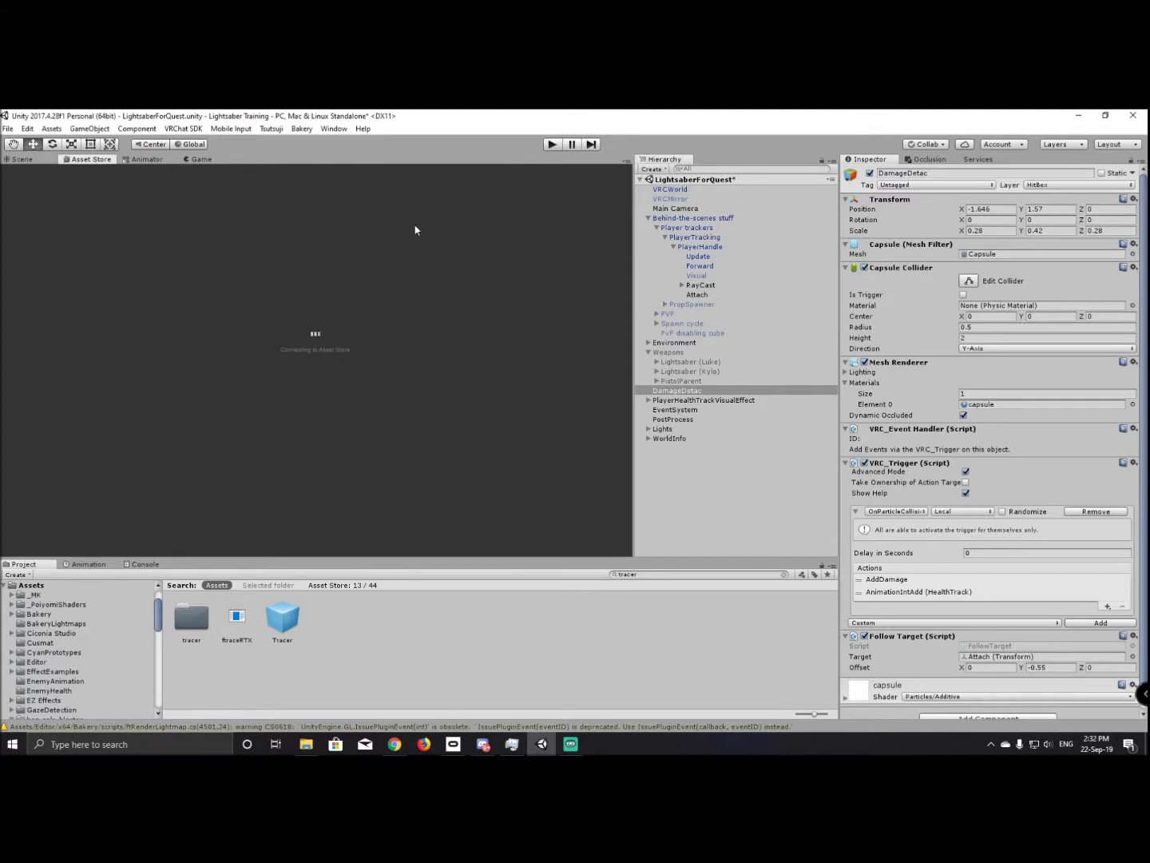
left_click(404, 196)
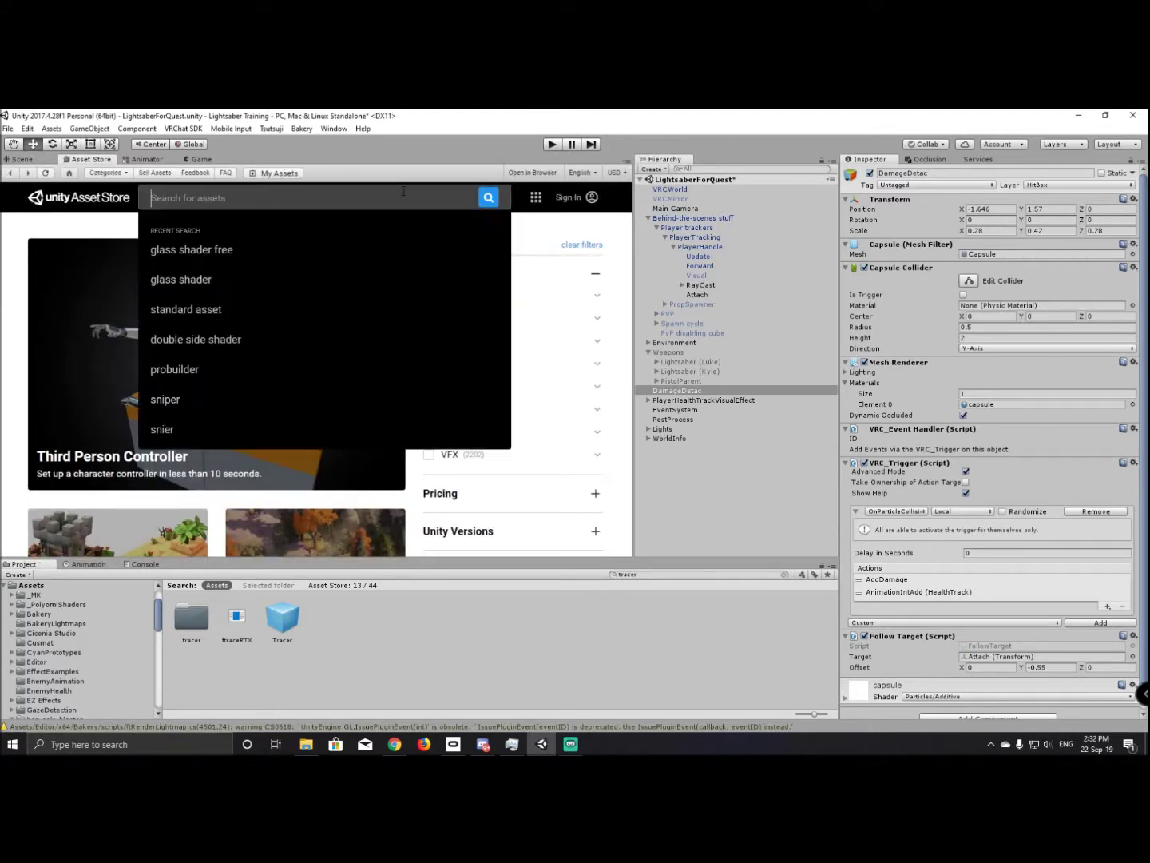
type("standard ")
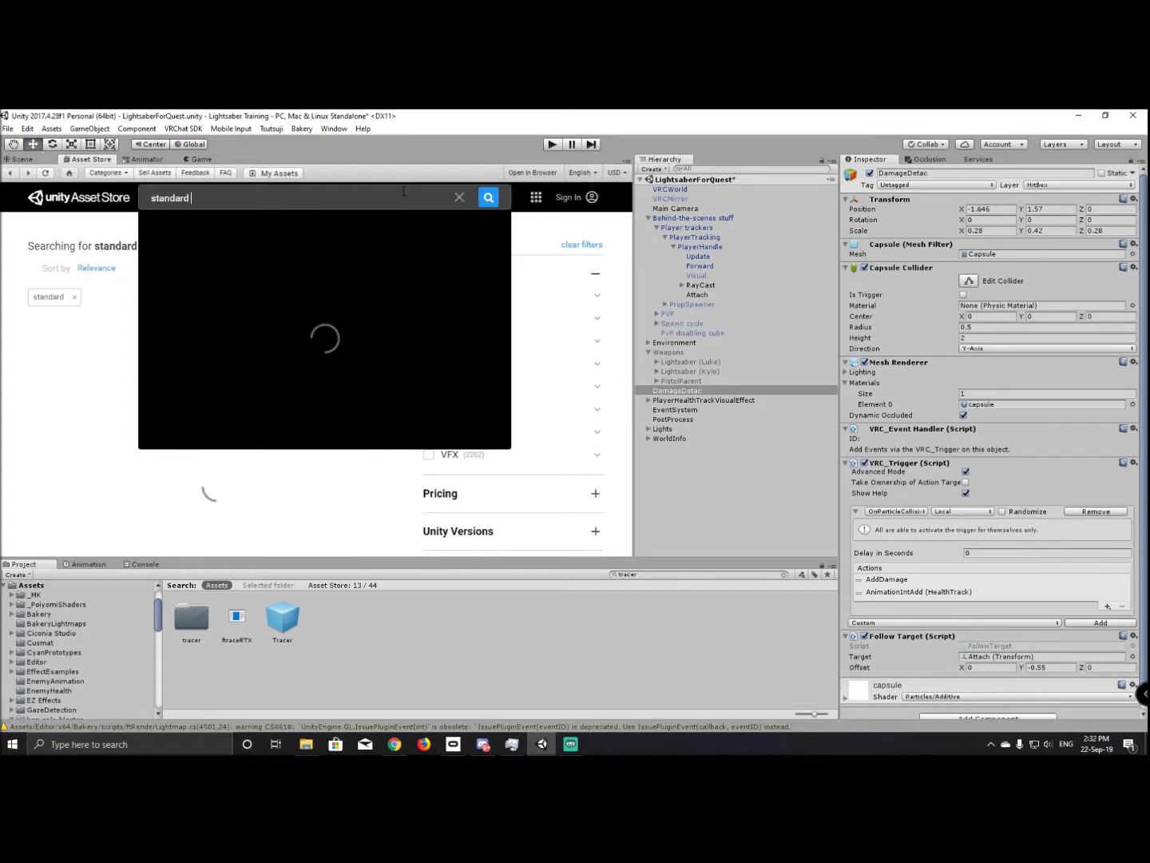
type("asset")
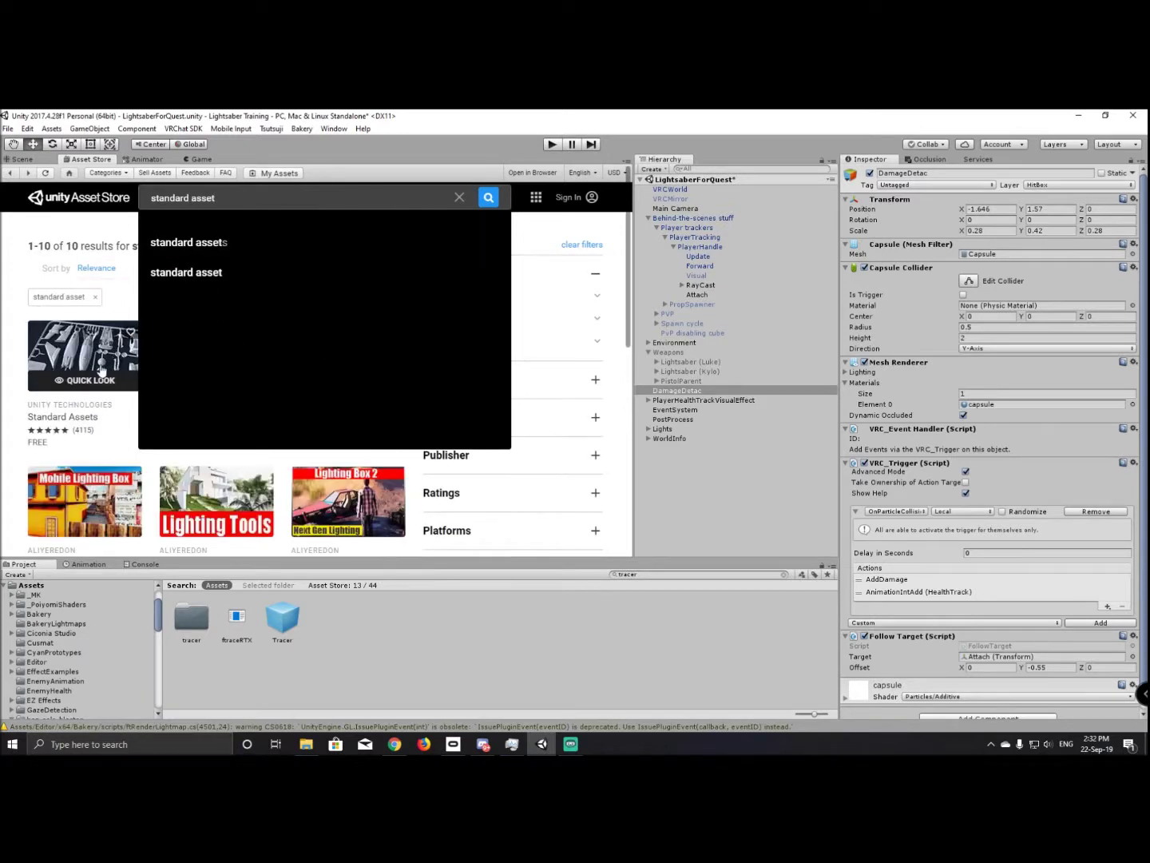
key("Return")
left_click(100, 366)
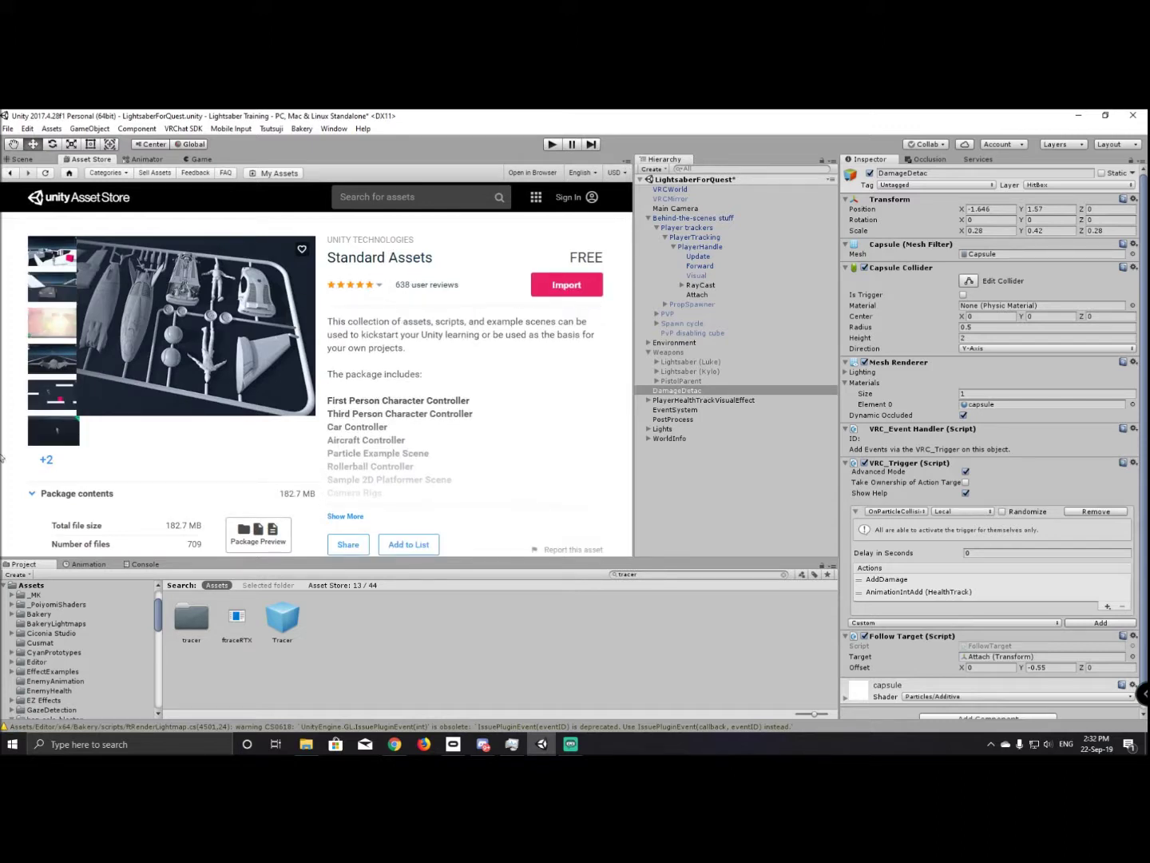
Switch to the browser, look through VRChat's Whitelisted World Components page down to Unity Standard Assets, and return to Unity's Scene view.
key("alt+Tab")
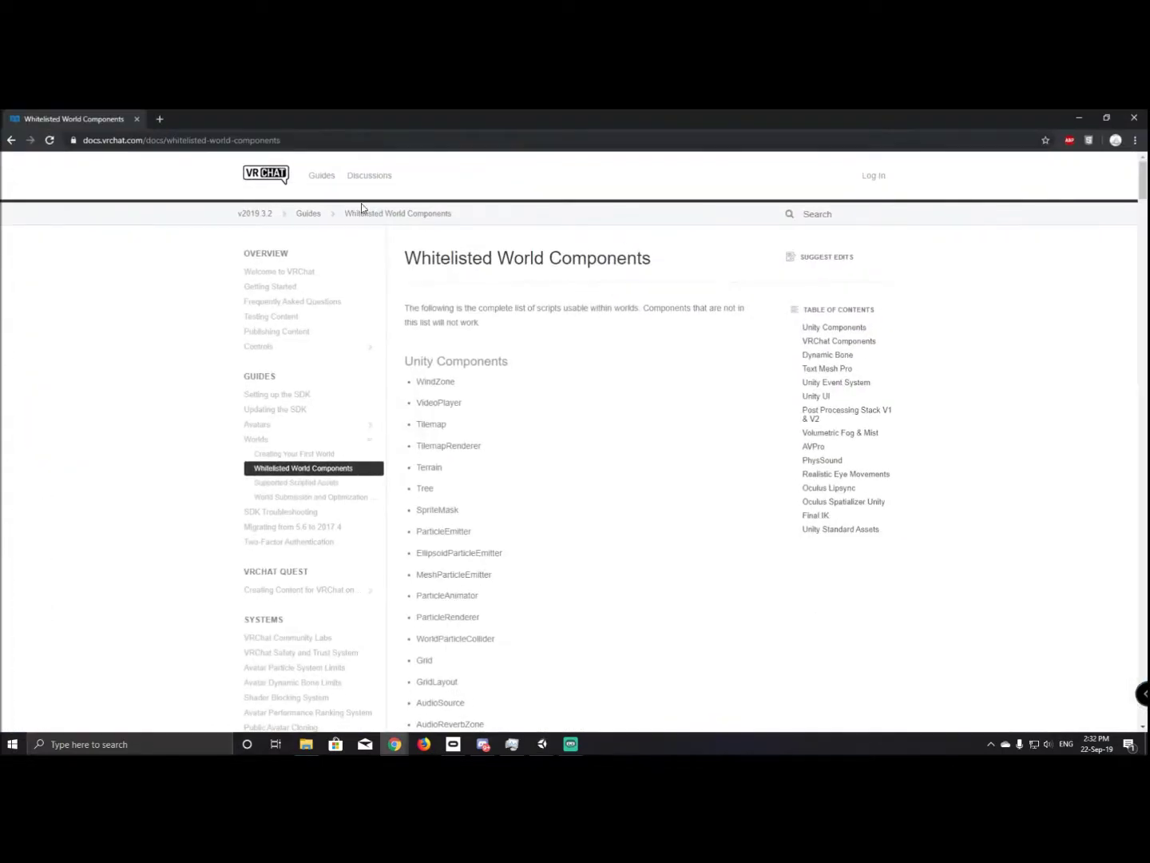
scroll(575, 472, "down", 15)
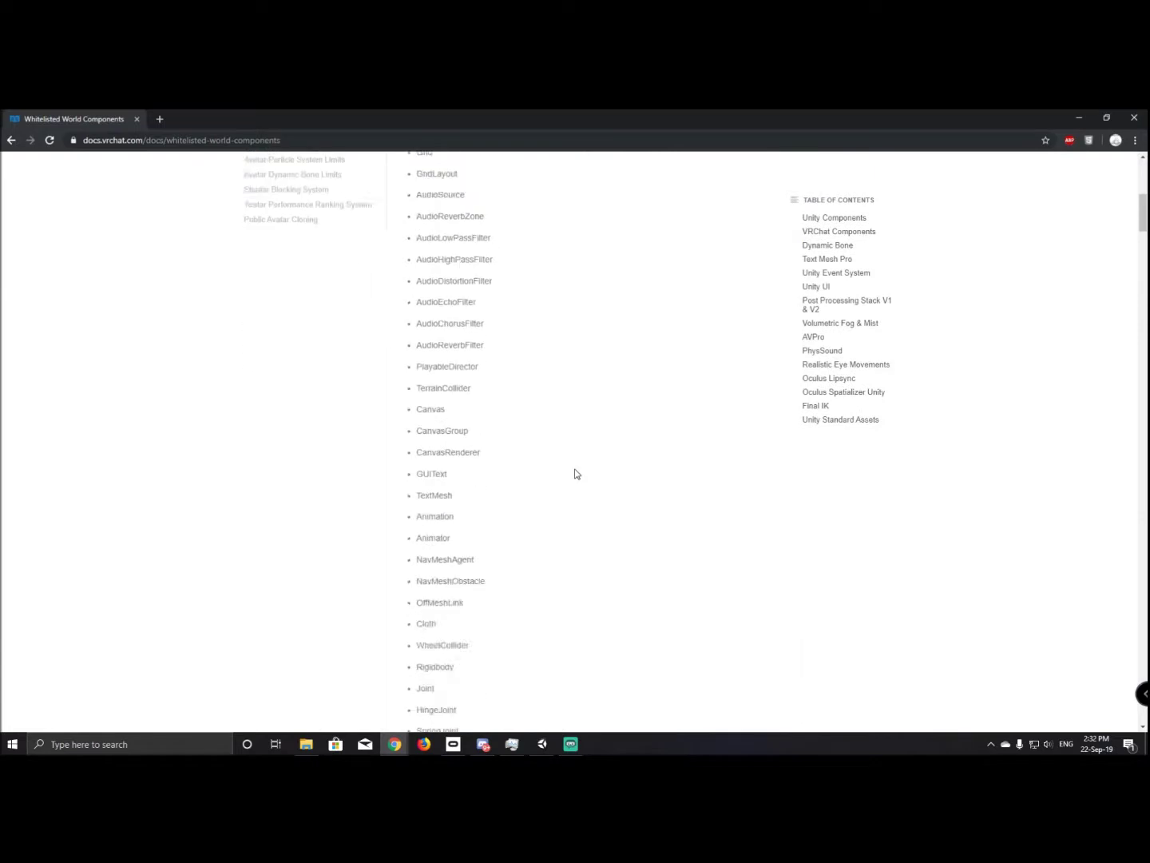
scroll(576, 473, "down", 20)
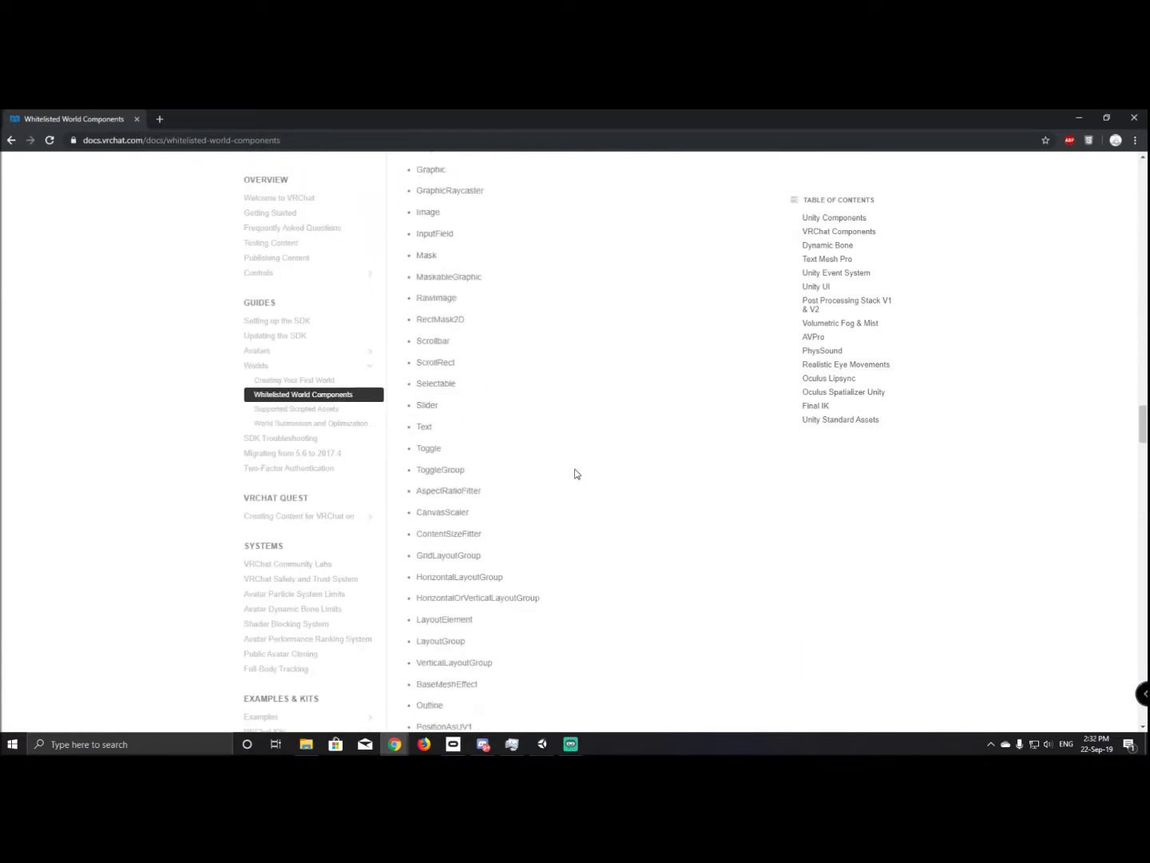
scroll(576, 473, "down", 5)
scroll(575, 474, "down", 20)
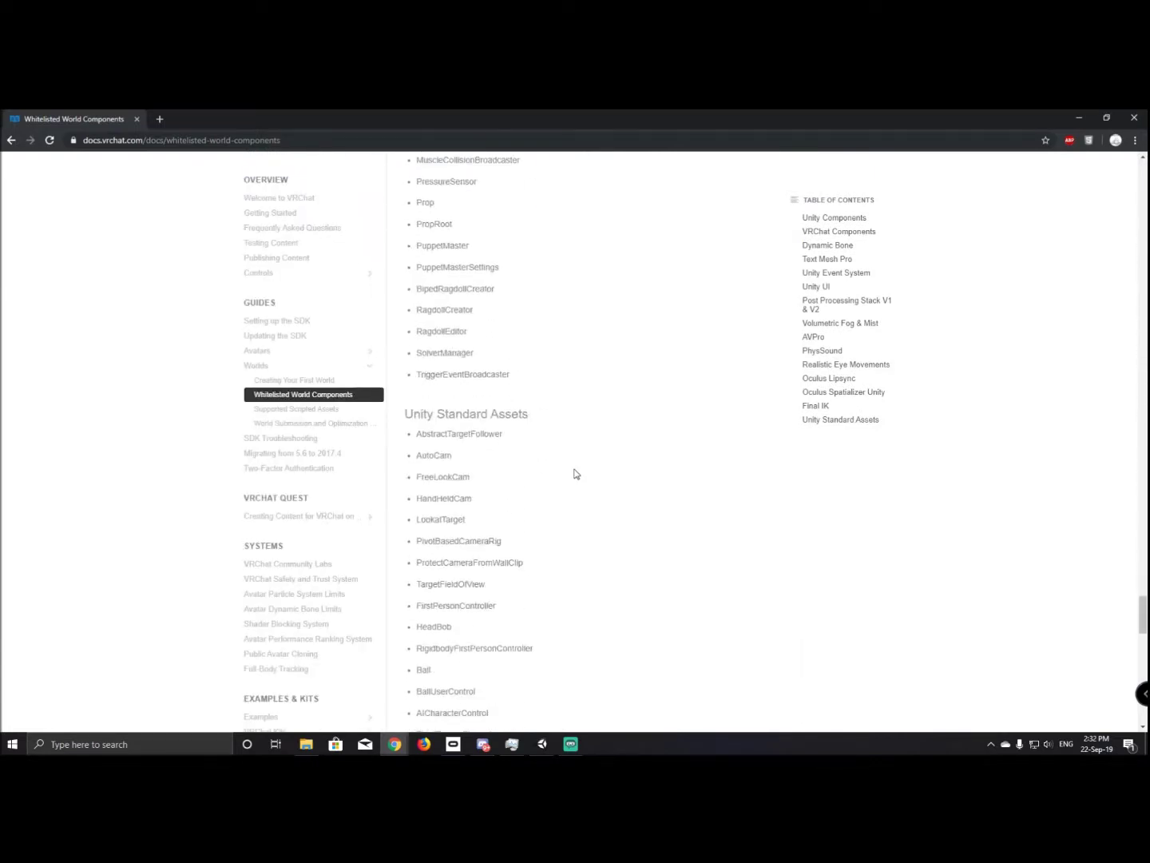
scroll(573, 471, "up", 3)
scroll(573, 471, "down", 6)
left_click(1079, 119)
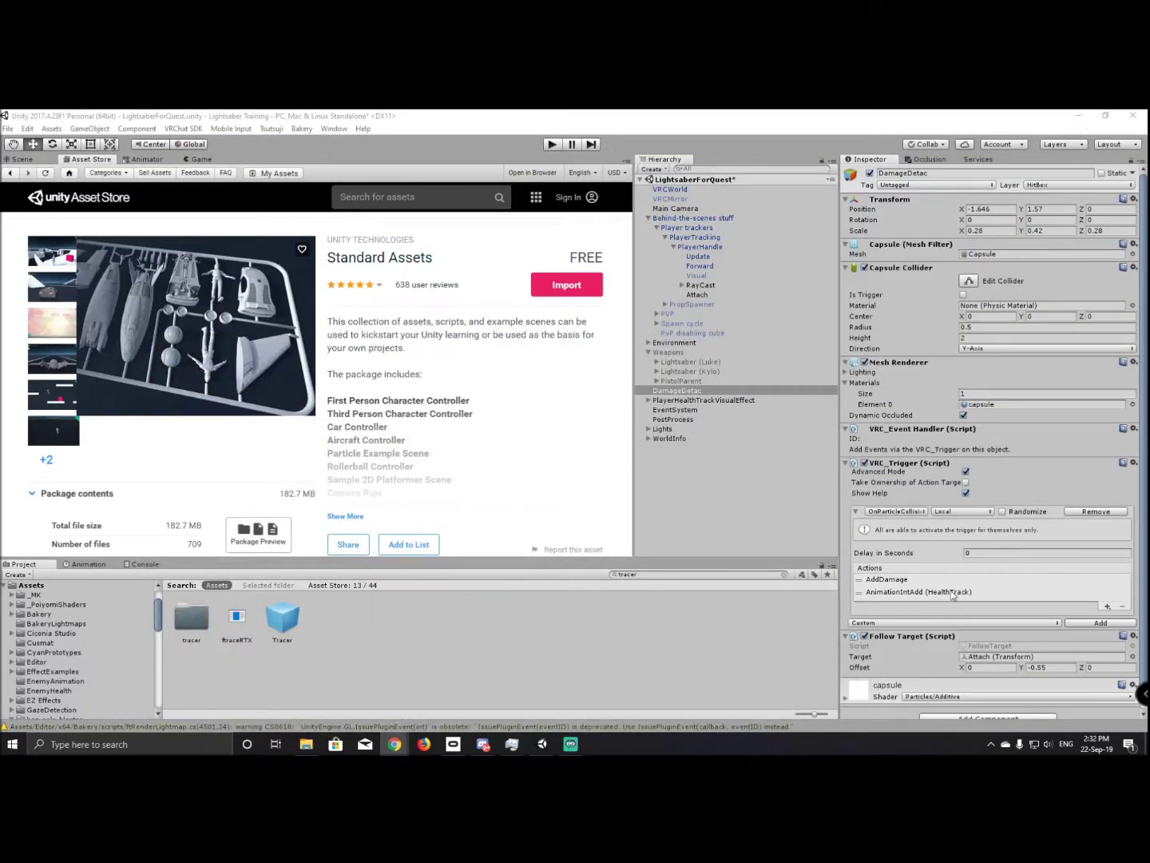
mouse_move(397, 744)
left_click(514, 652)
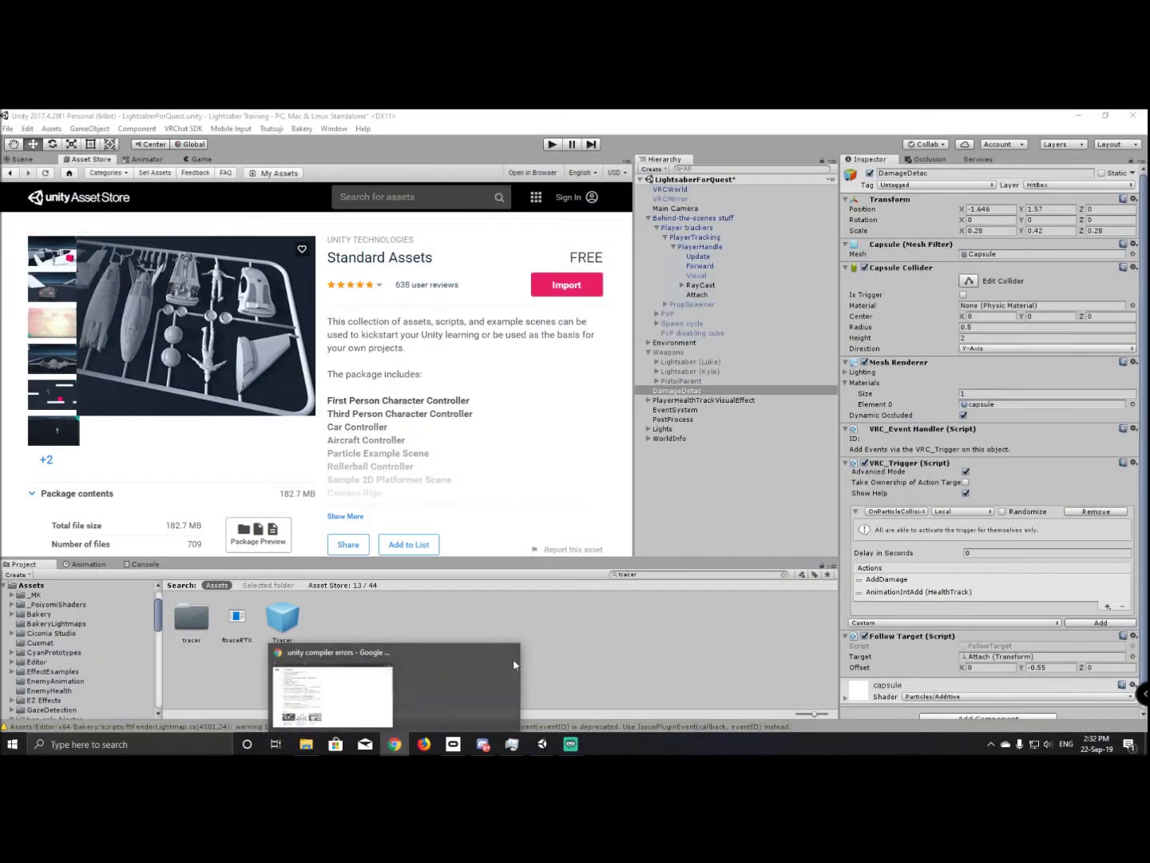
left_click(22, 160)
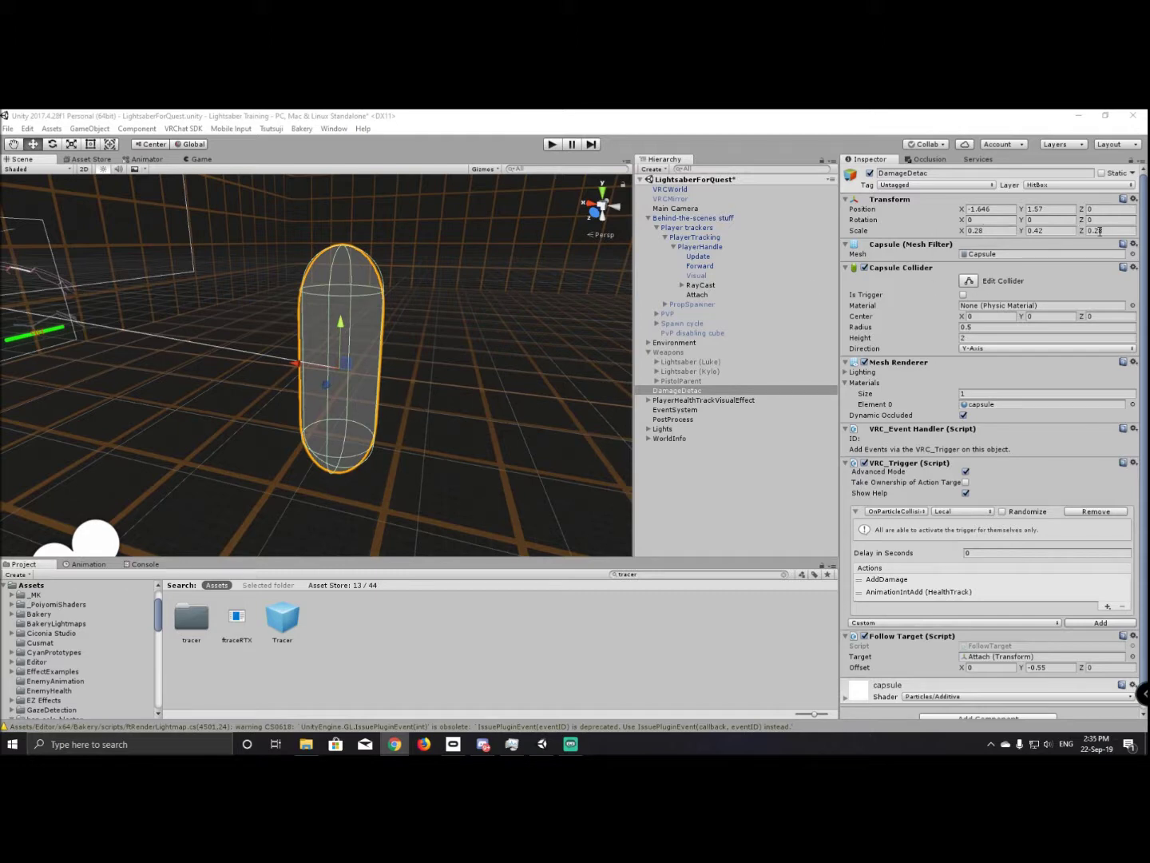
Add a second Follow Target component to DamageDetac and remove it again.
scroll(952, 595, "down", 1)
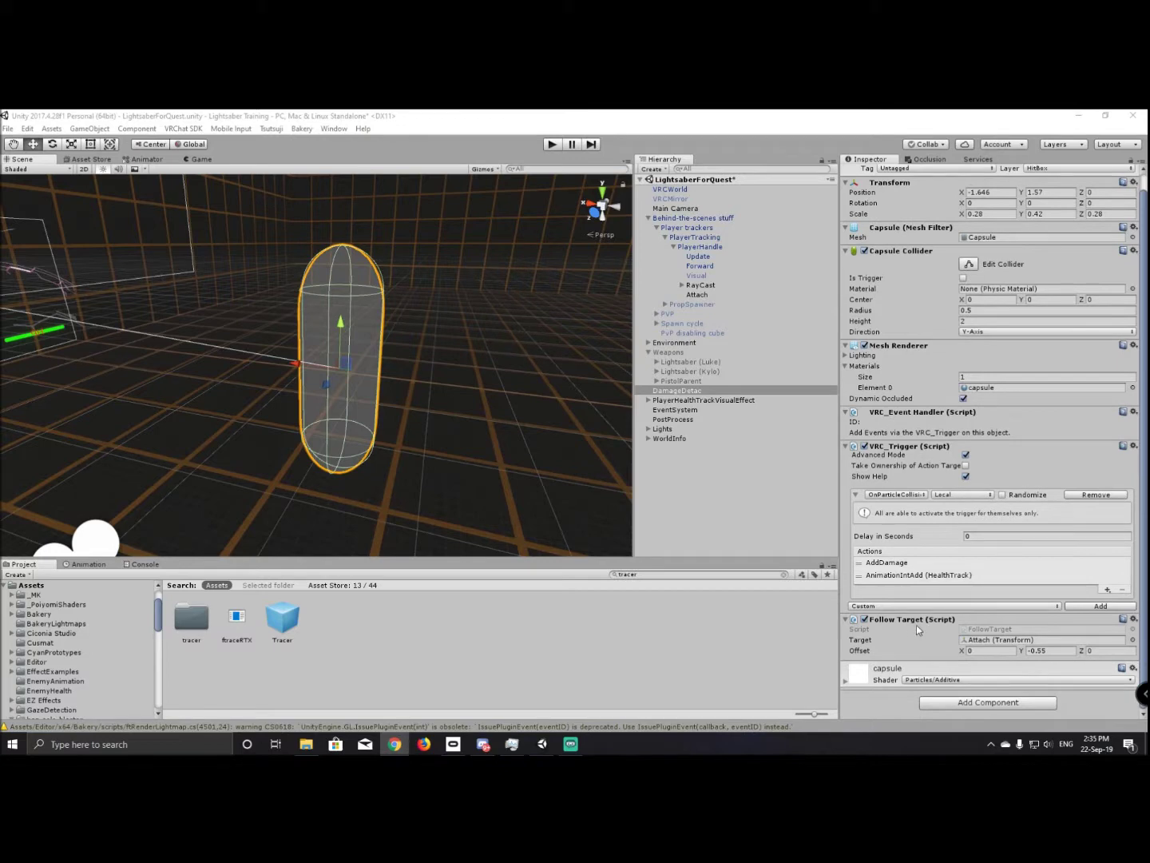
left_click(984, 701)
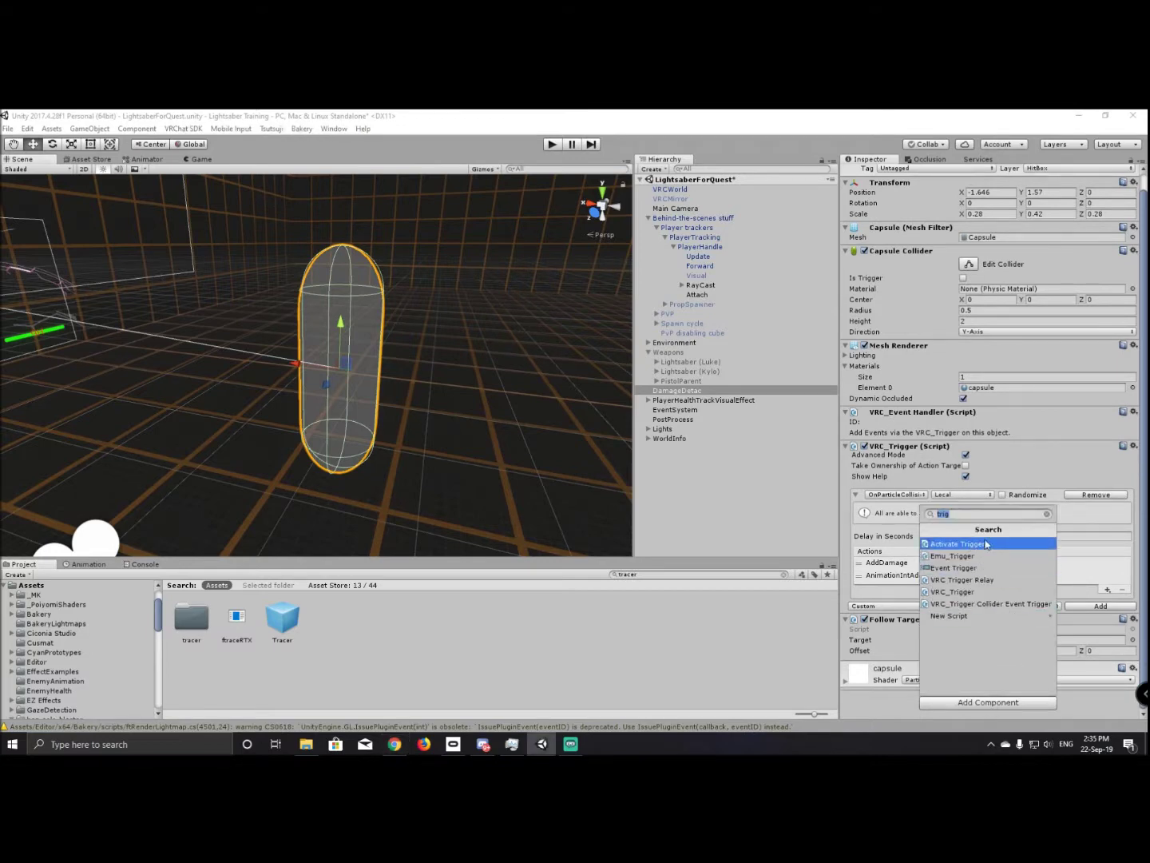
type("fo")
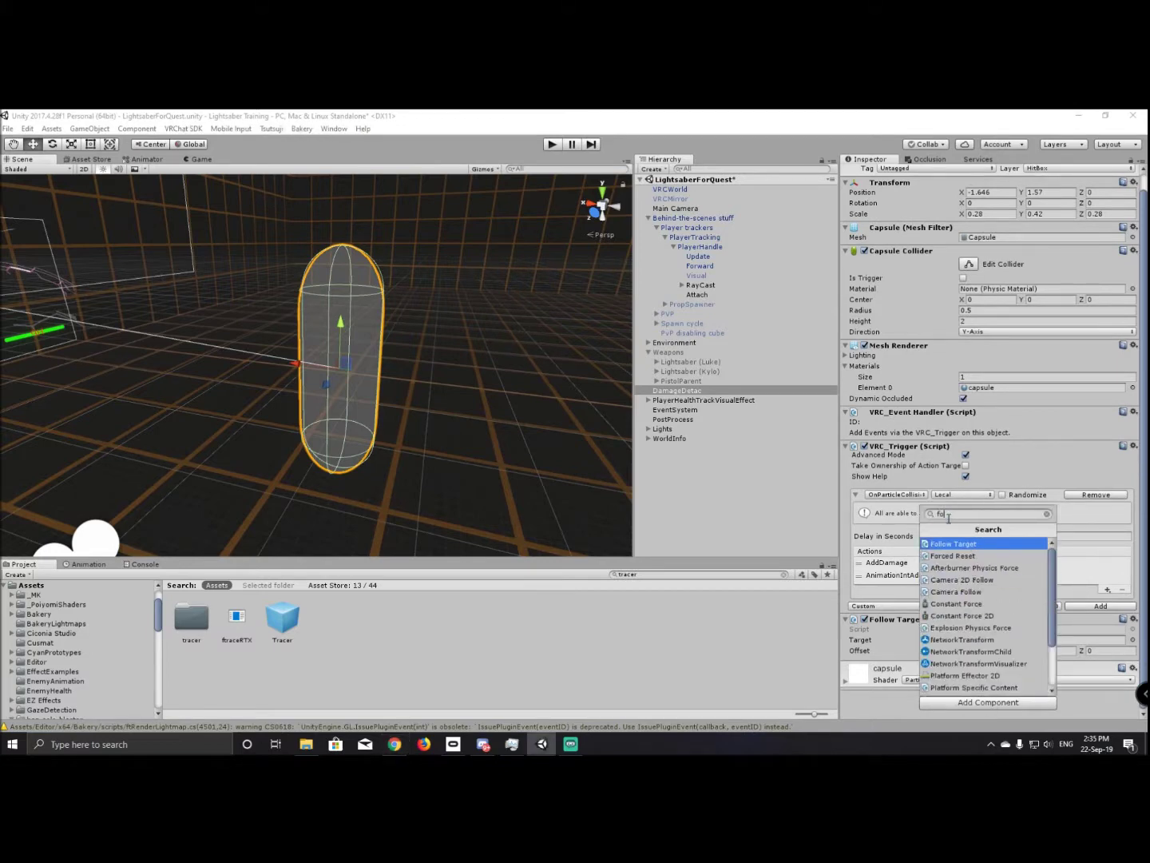
key("Return")
scroll(933, 622, "down", 3)
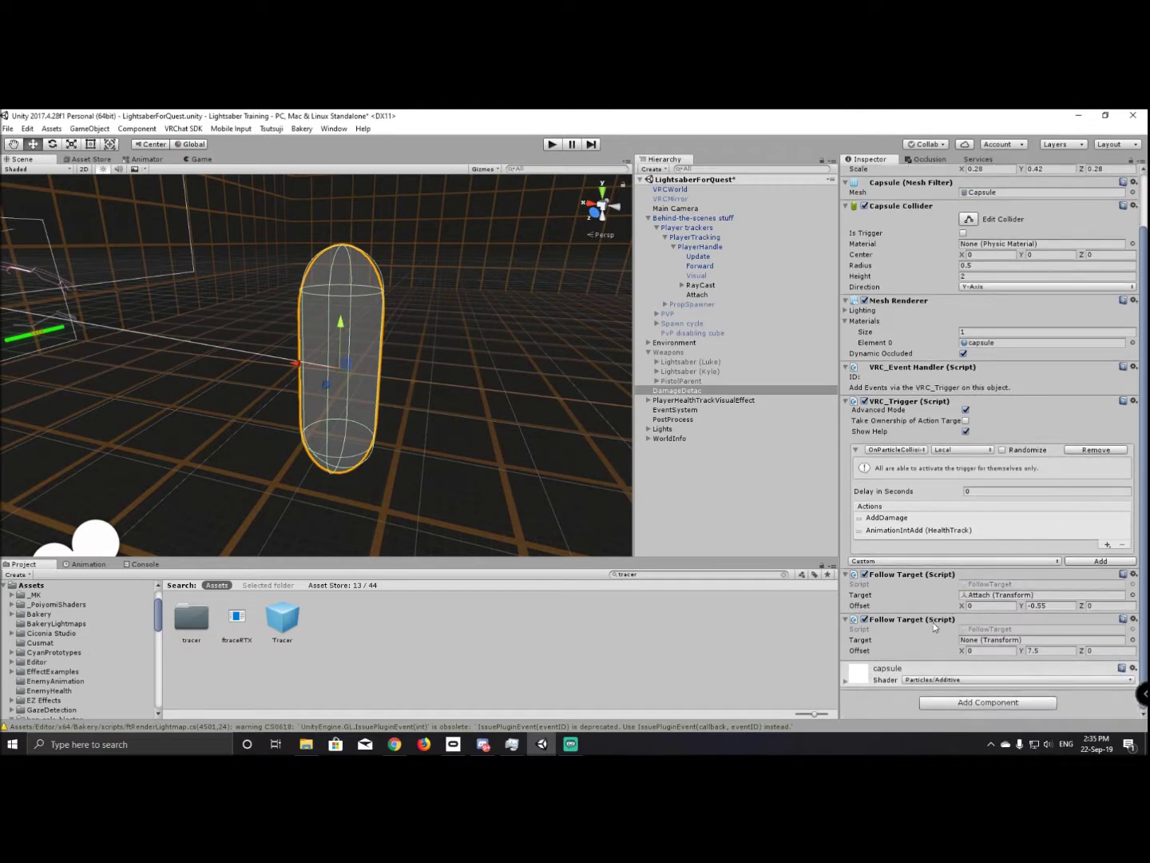
right_click(933, 622)
left_click(986, 529)
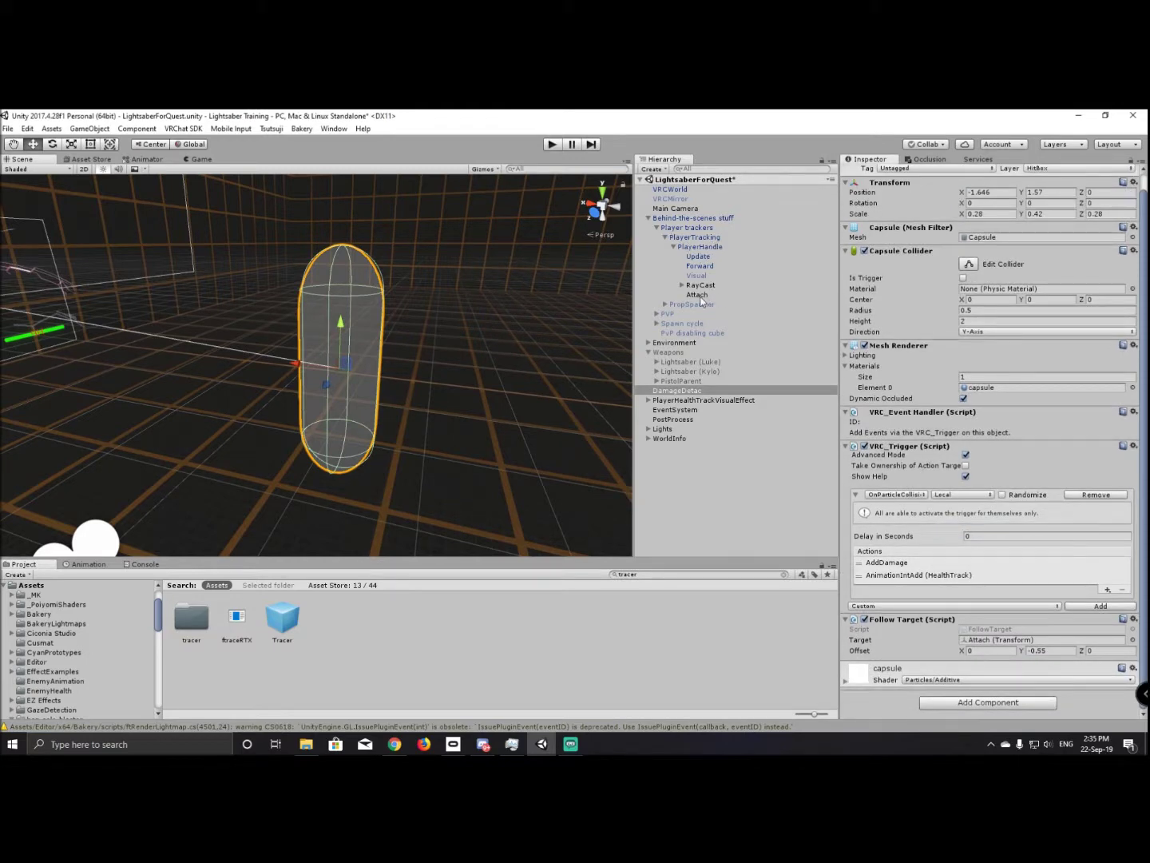
Examine the Attach object that DamageDetac's Follow Target component references and its parent PlayerHandle.
left_click(999, 640)
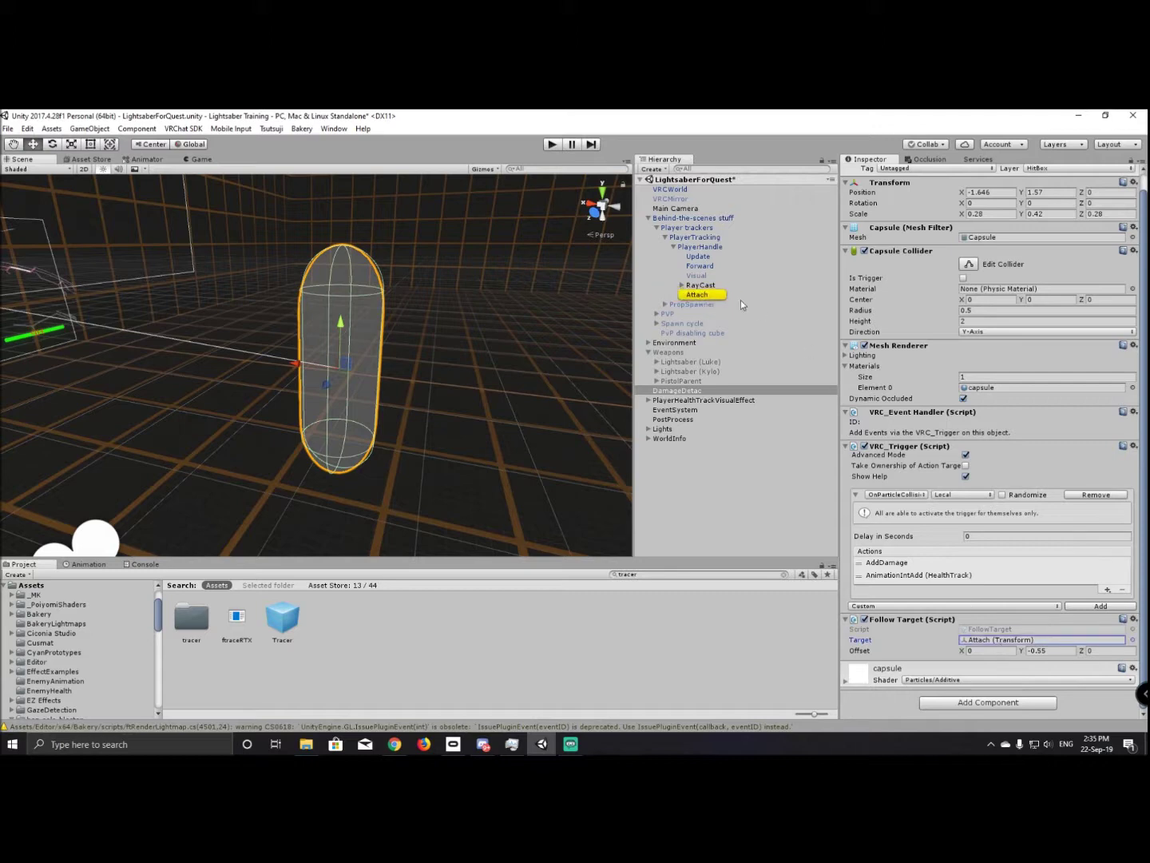
left_click(697, 295)
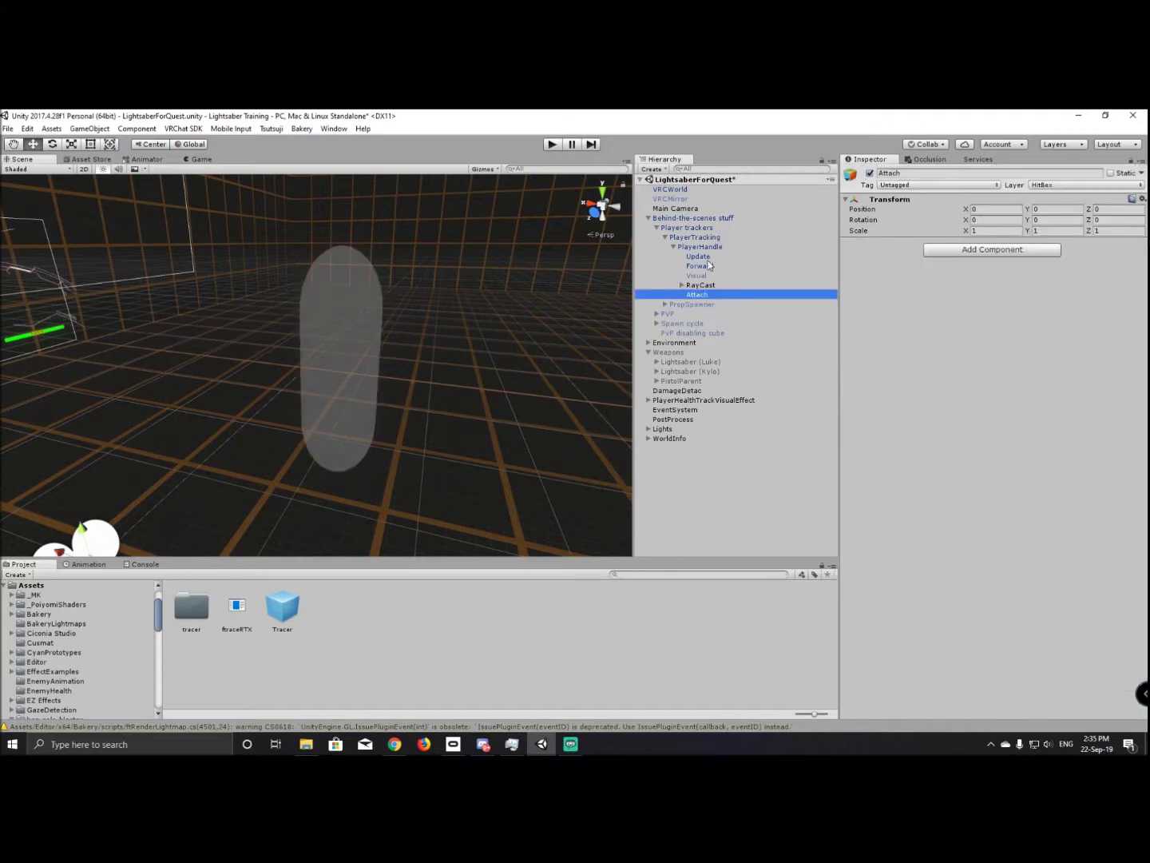
key("ctrl+z")
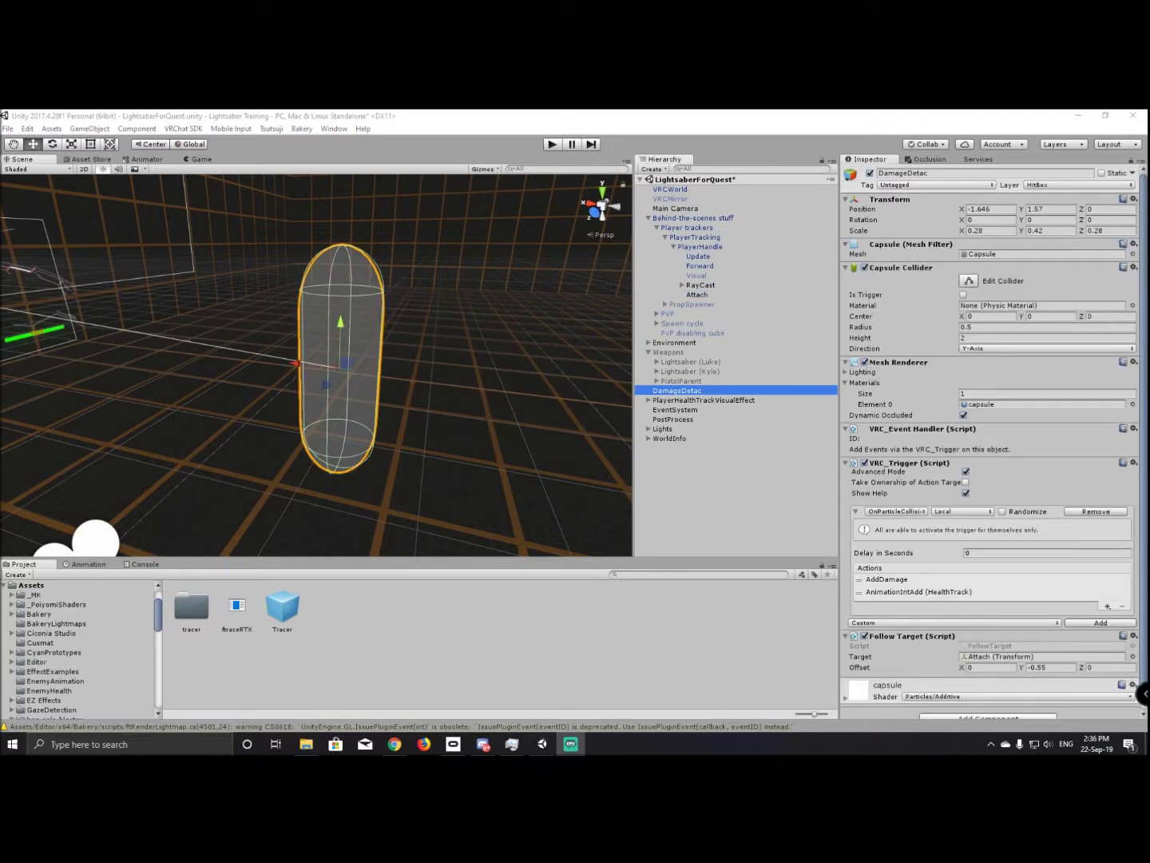
left_click(707, 294)
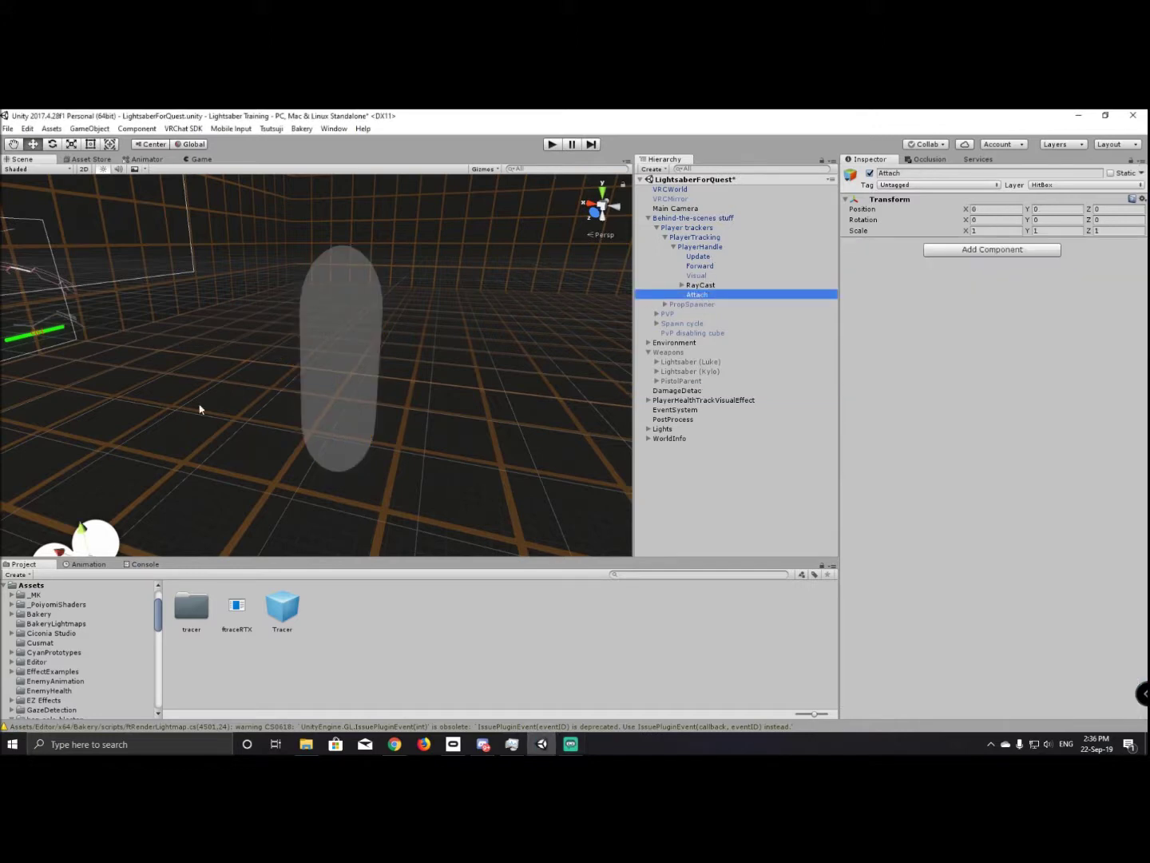
key("alt+Tab")
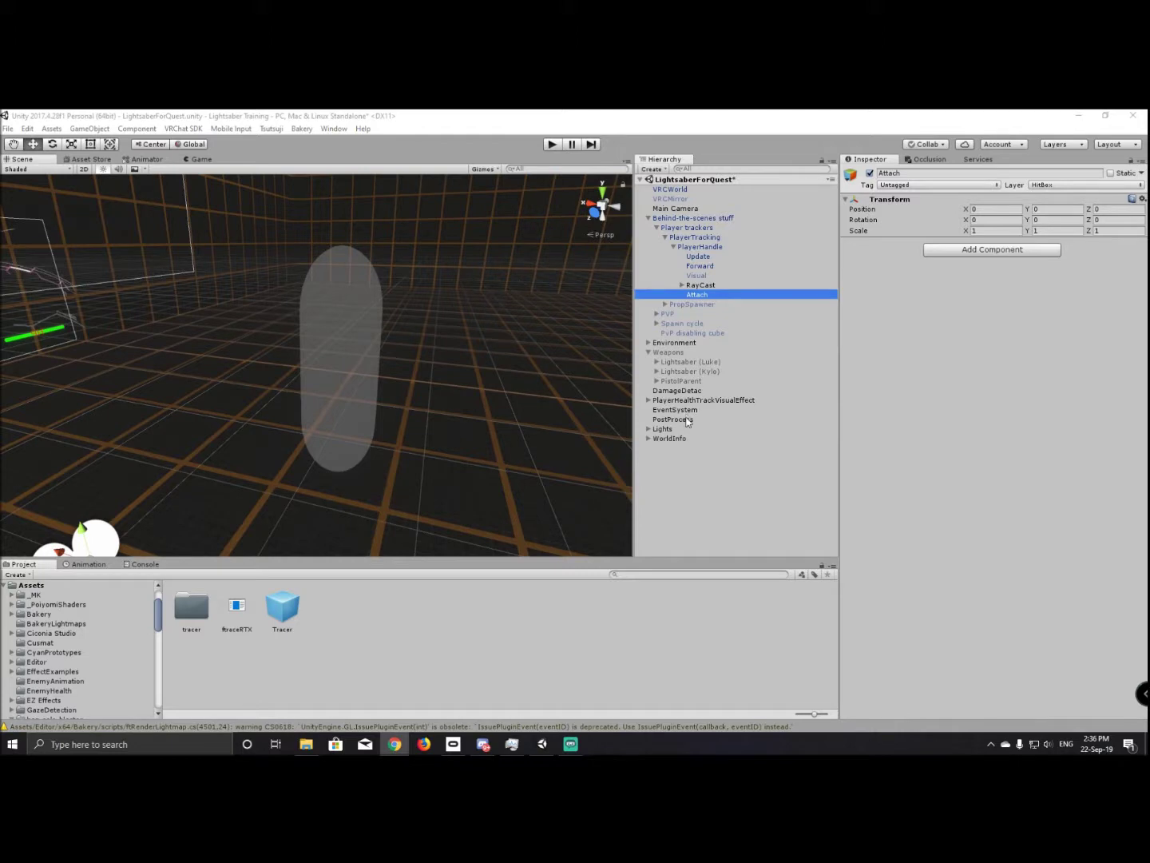
left_click(679, 390)
left_click(1017, 657)
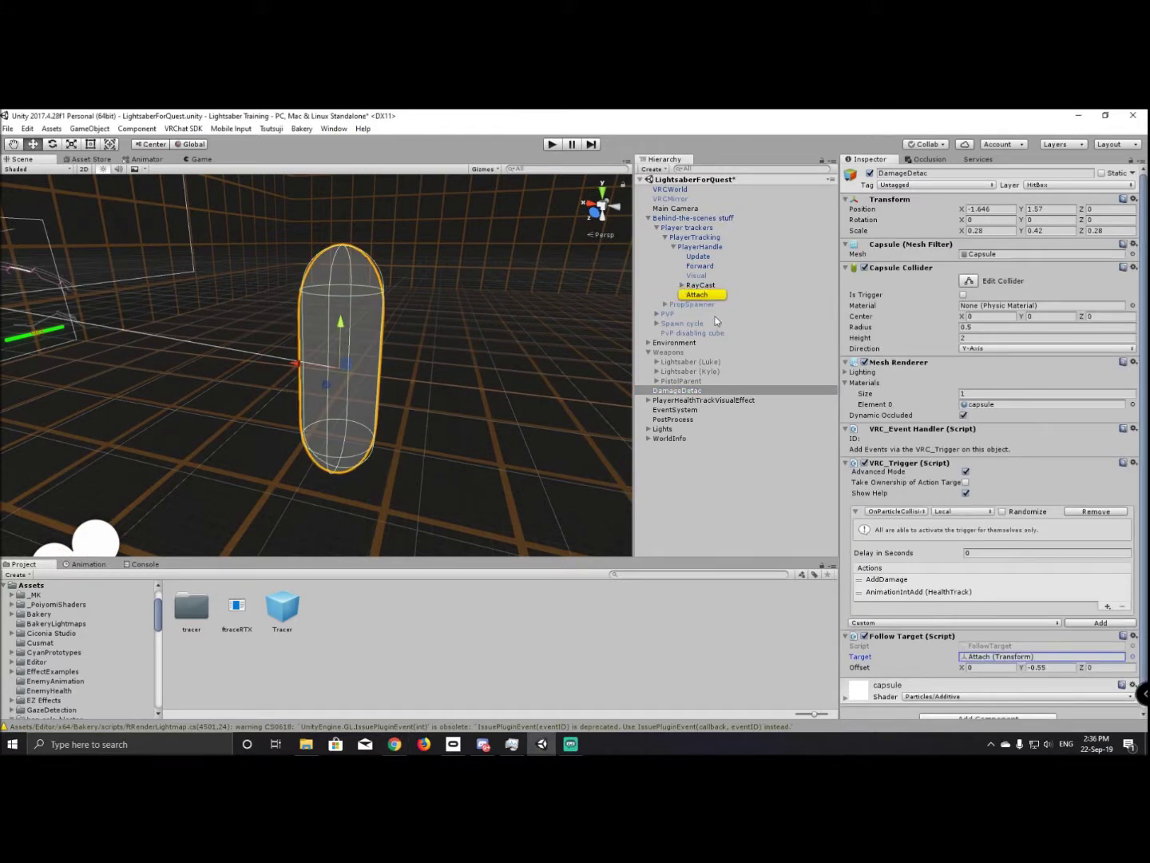
left_click(699, 296)
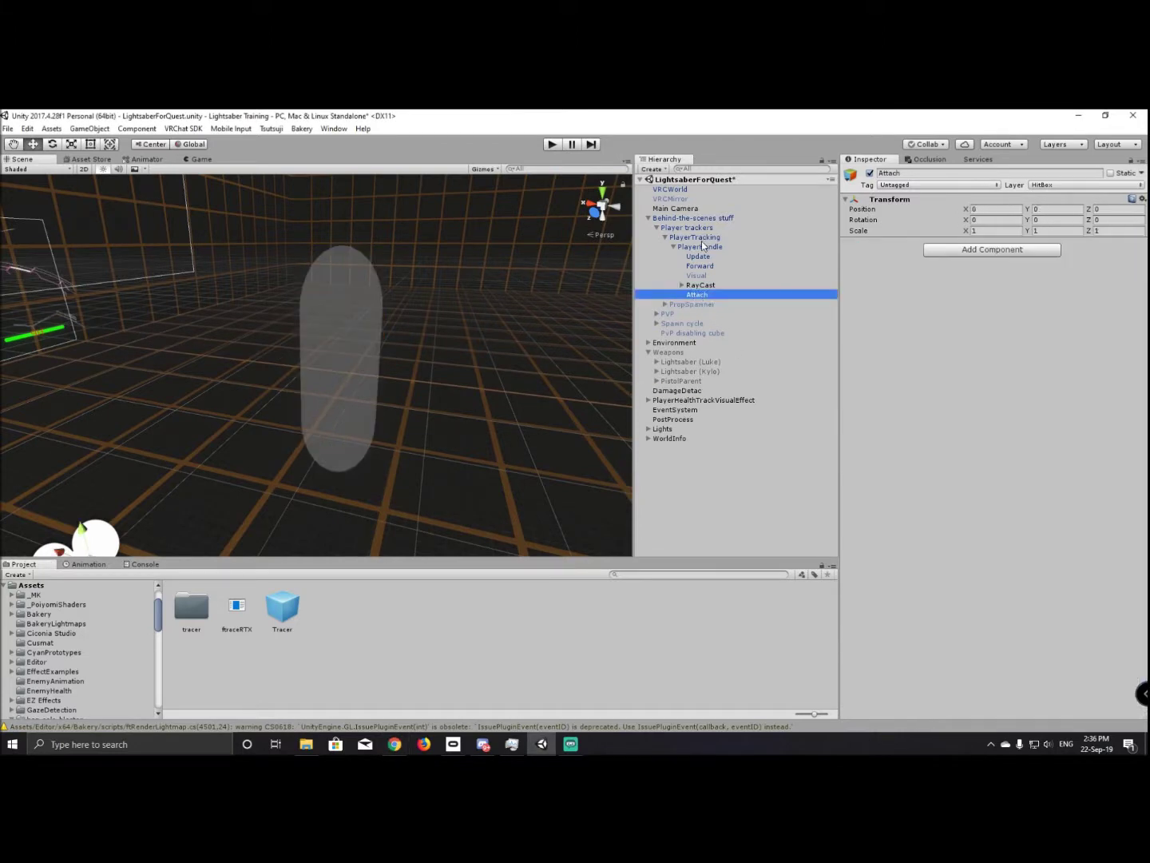
left_click(701, 247)
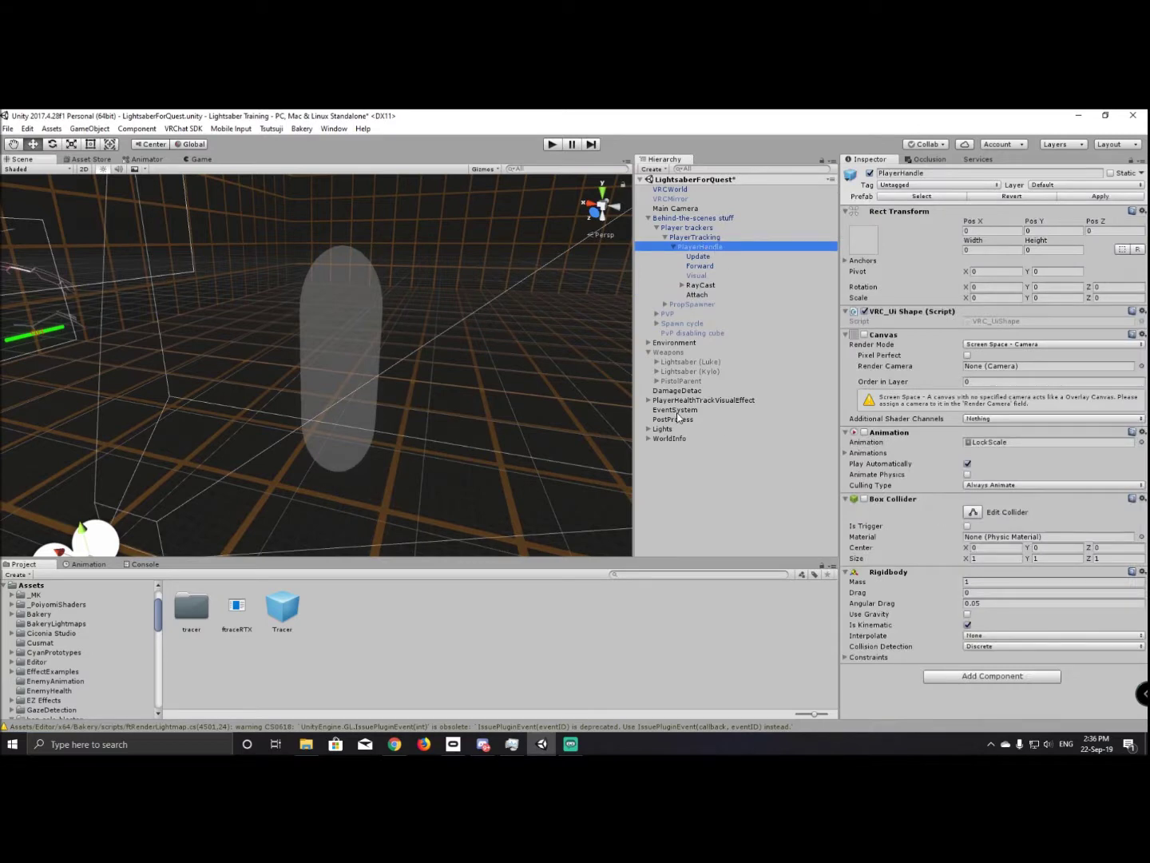
left_click(691, 391)
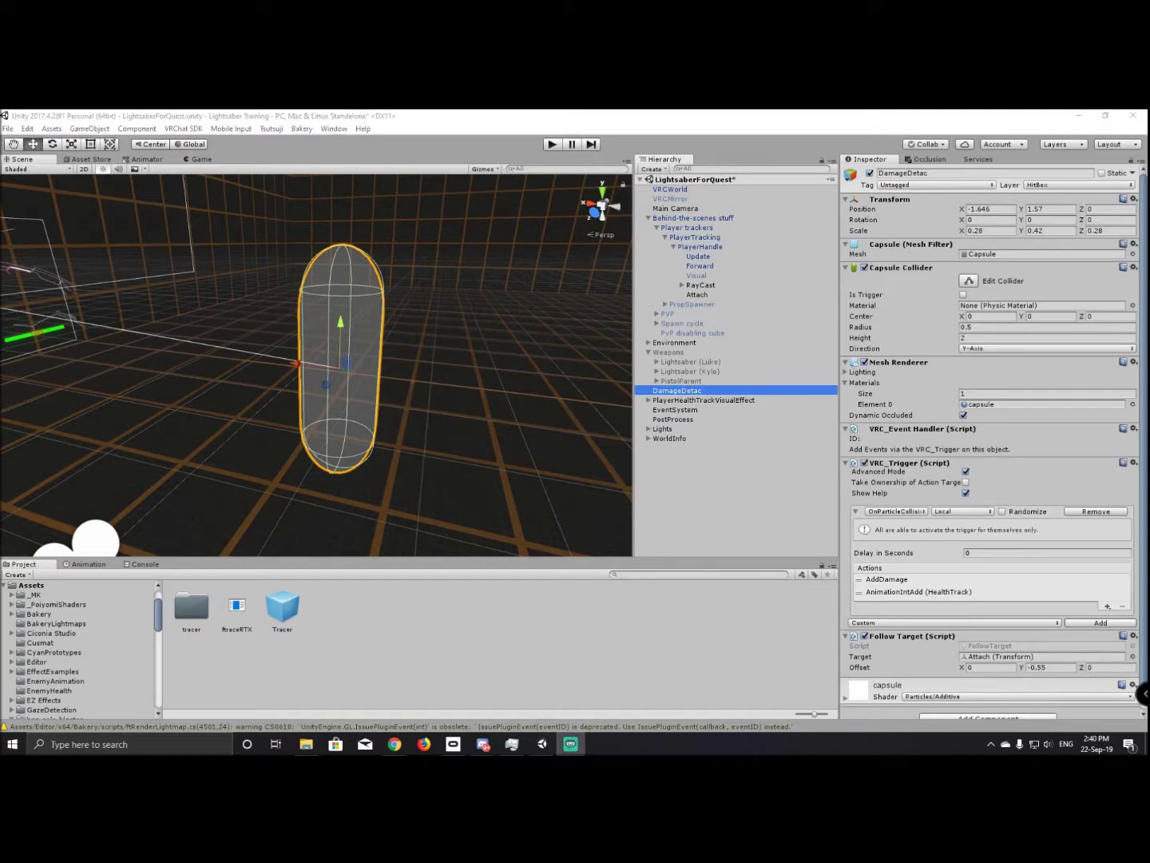
key("alt+Tab")
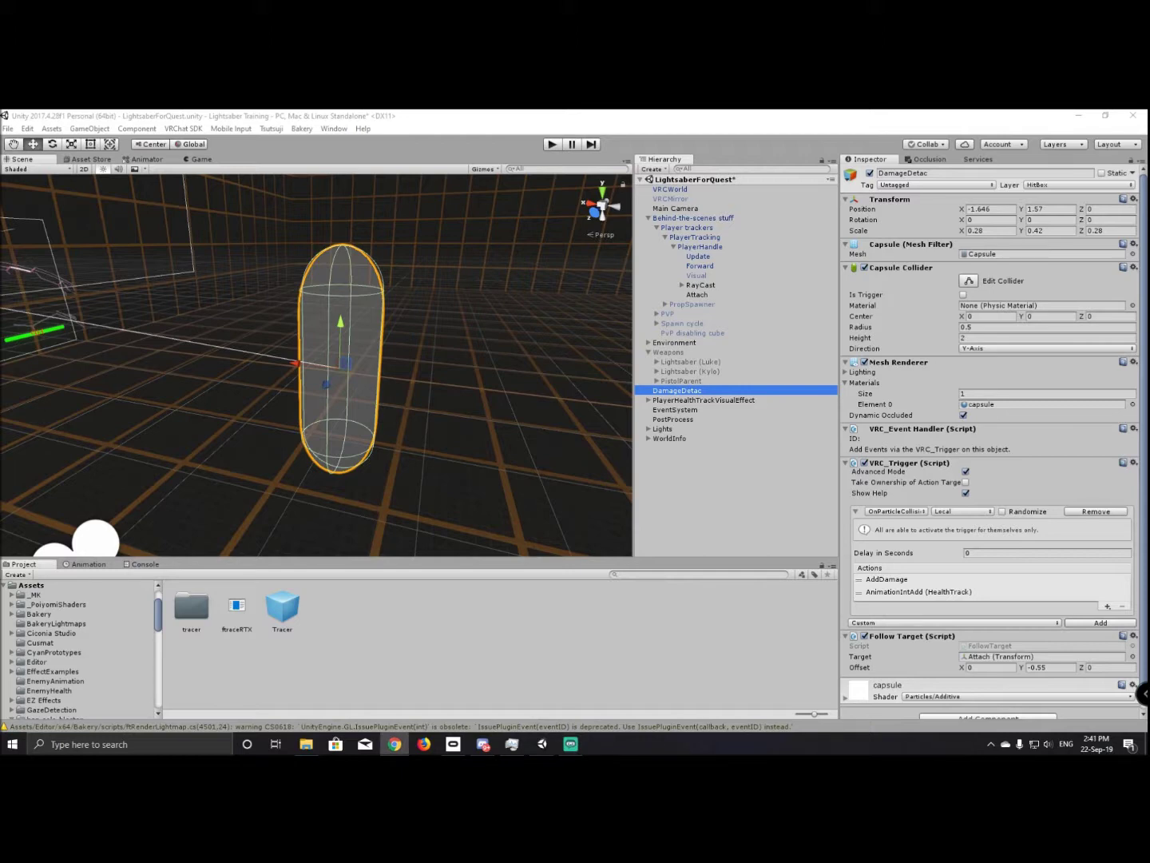
left_click(716, 248)
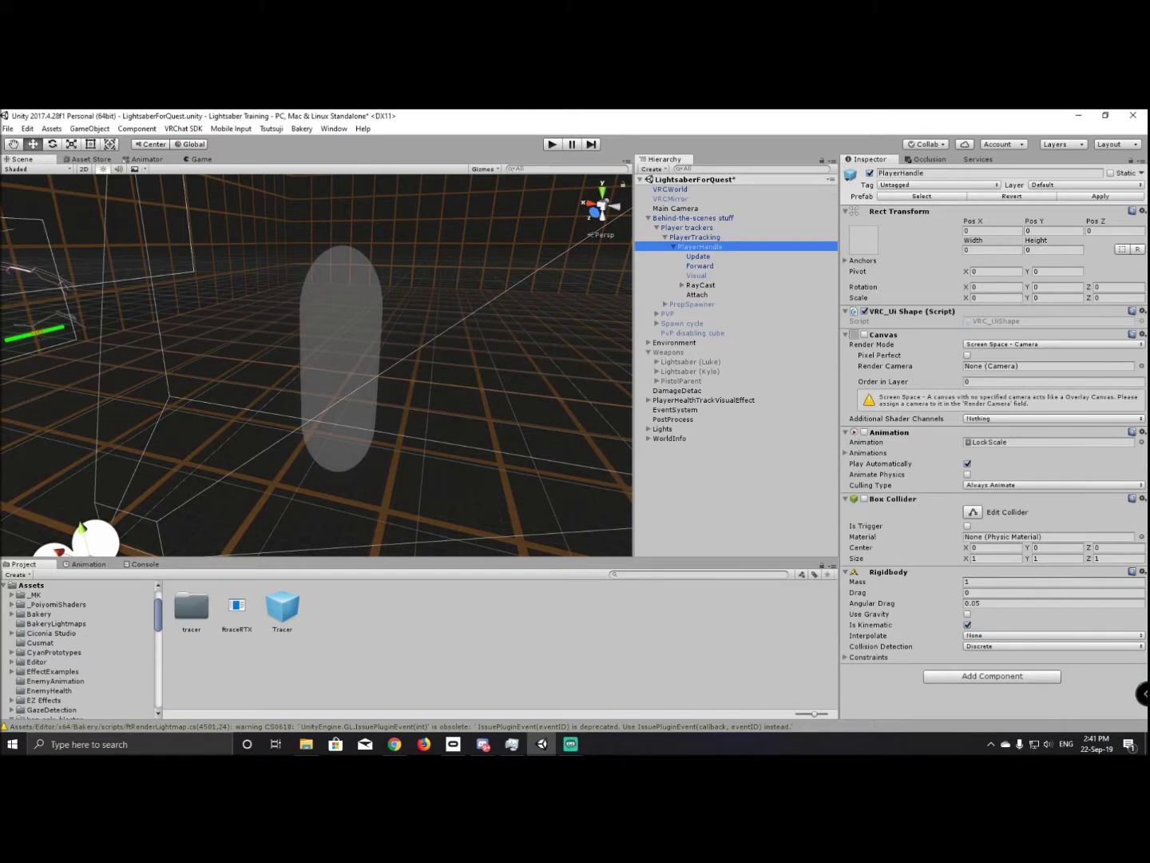
key("alt+Tab")
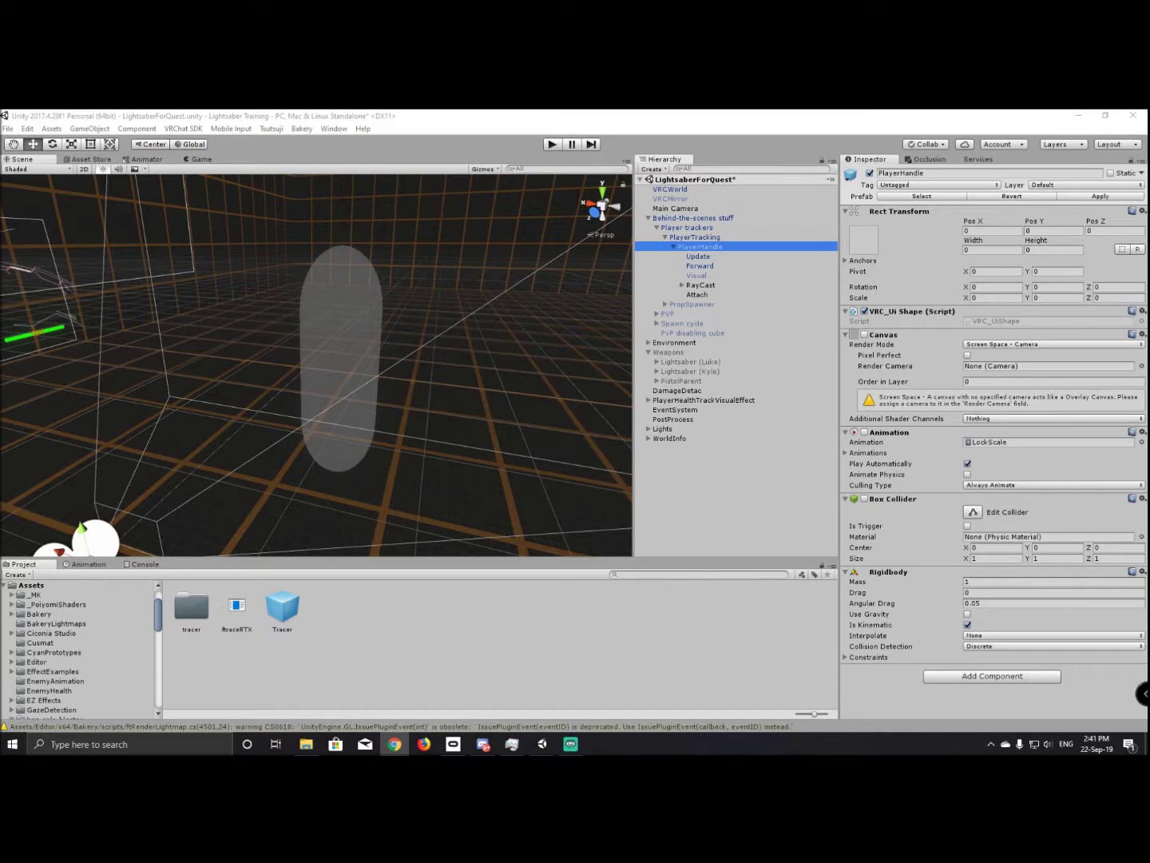
Examine the AddDamage and AnimationIntAdd (HealthTrack) actions in DamageDetac's OnParticleCollision trigger.
left_click(681, 392)
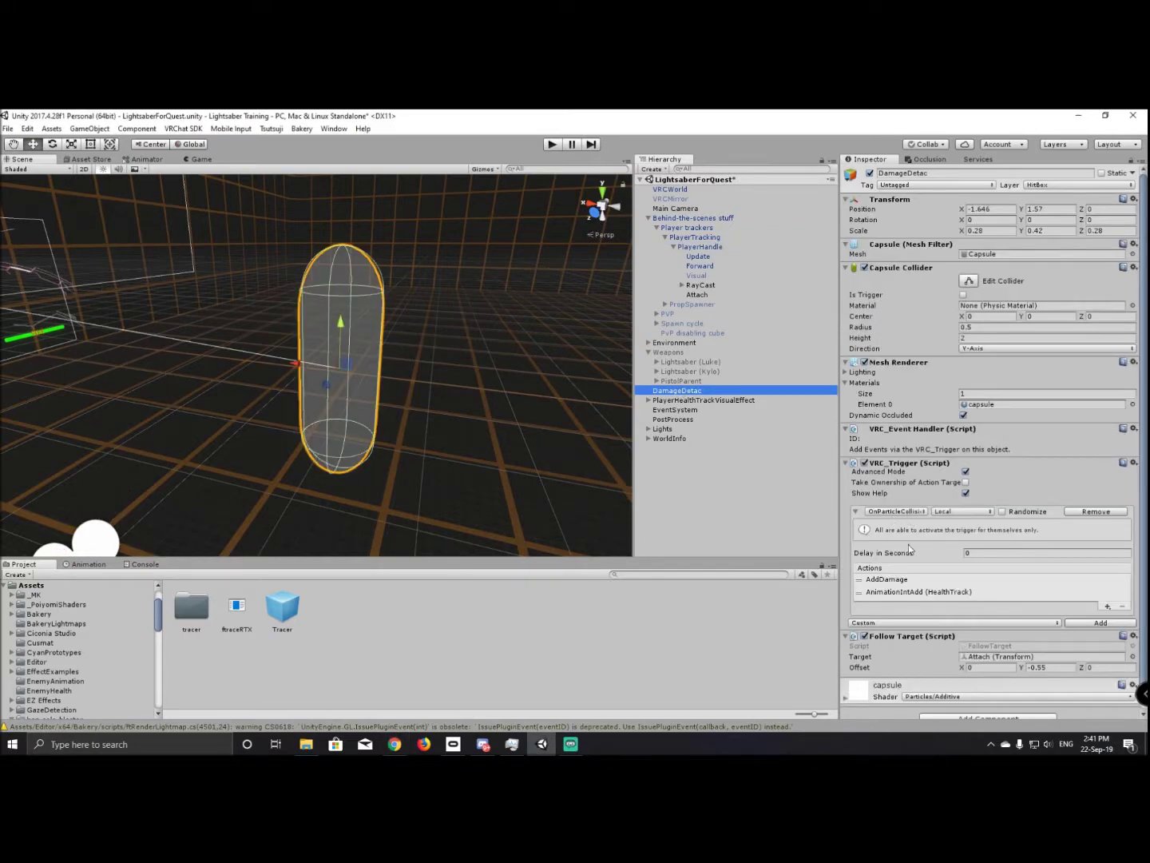
left_click(890, 579)
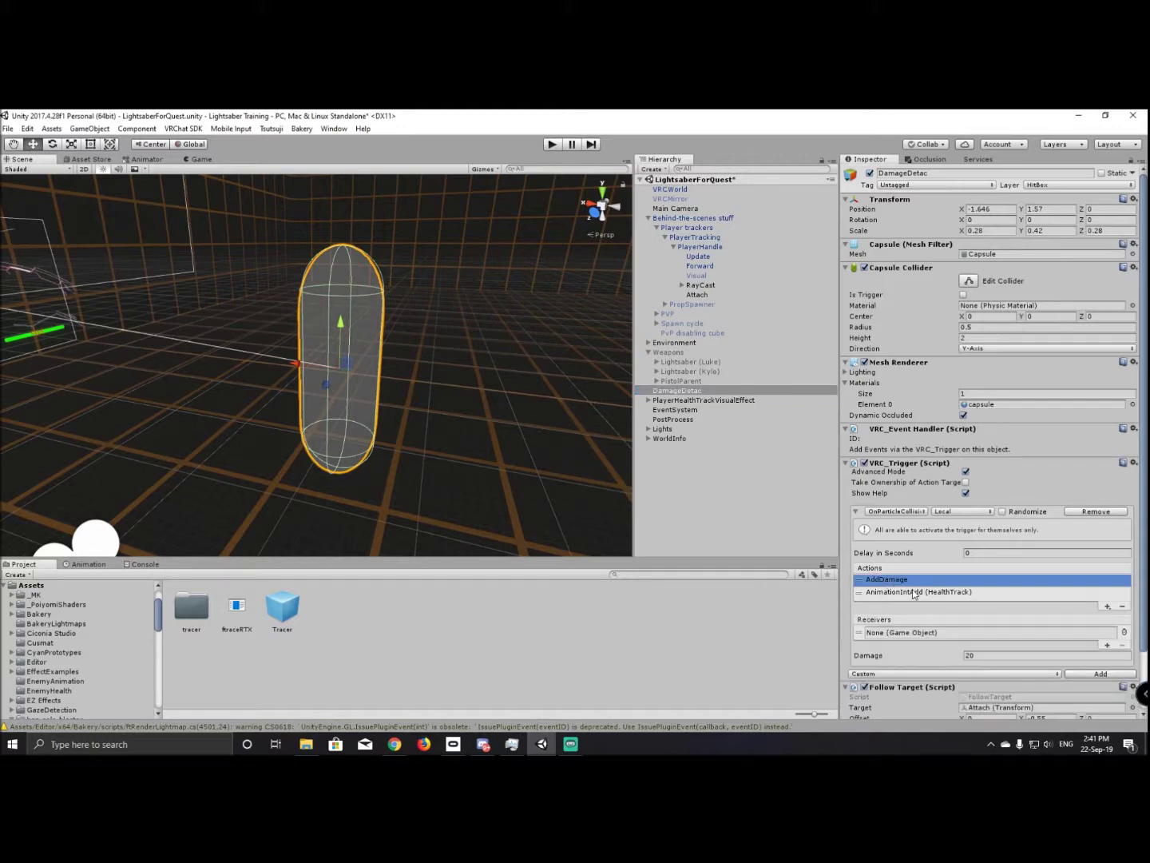
left_click(915, 592)
scroll(921, 587, "down", 3)
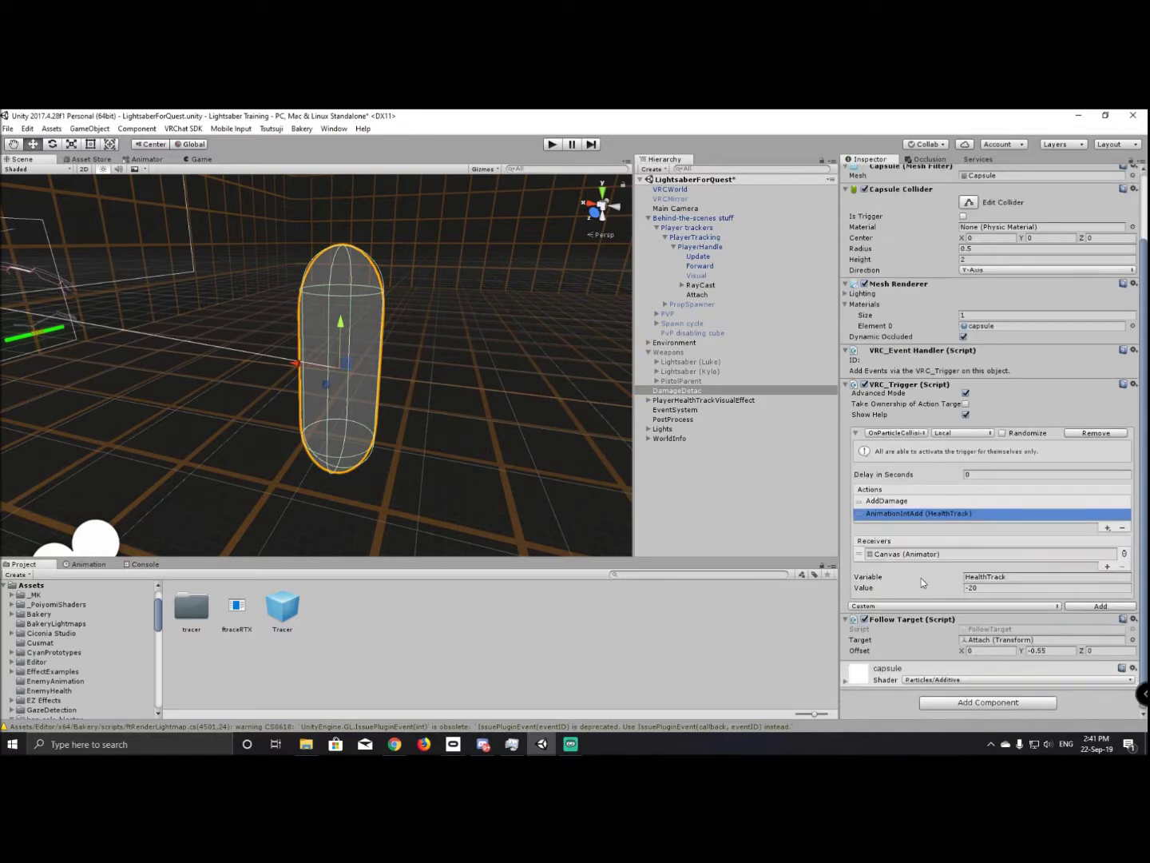
scroll(926, 559, "up", 3)
Inspect the project's layer list with the HitBox user layer and open the Physics project settings.
left_click(1060, 187)
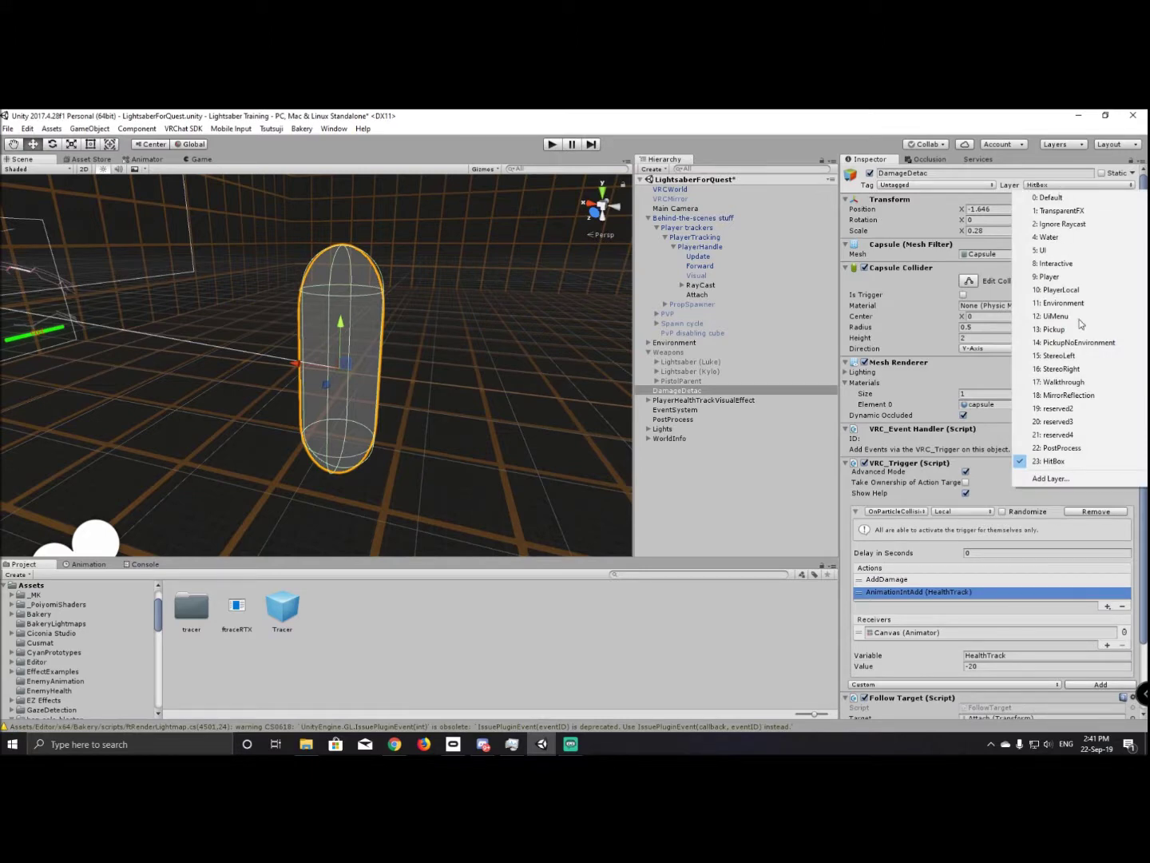
left_click(1072, 478)
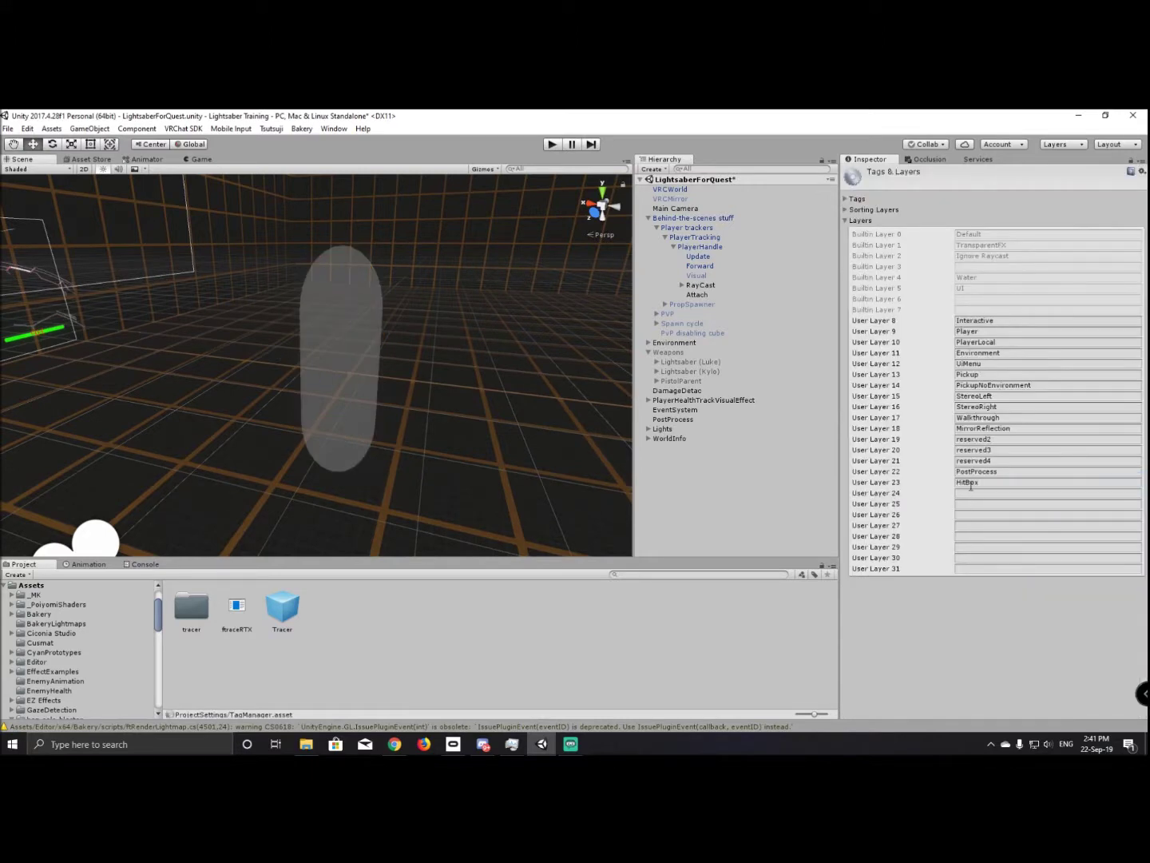
left_click(26, 129)
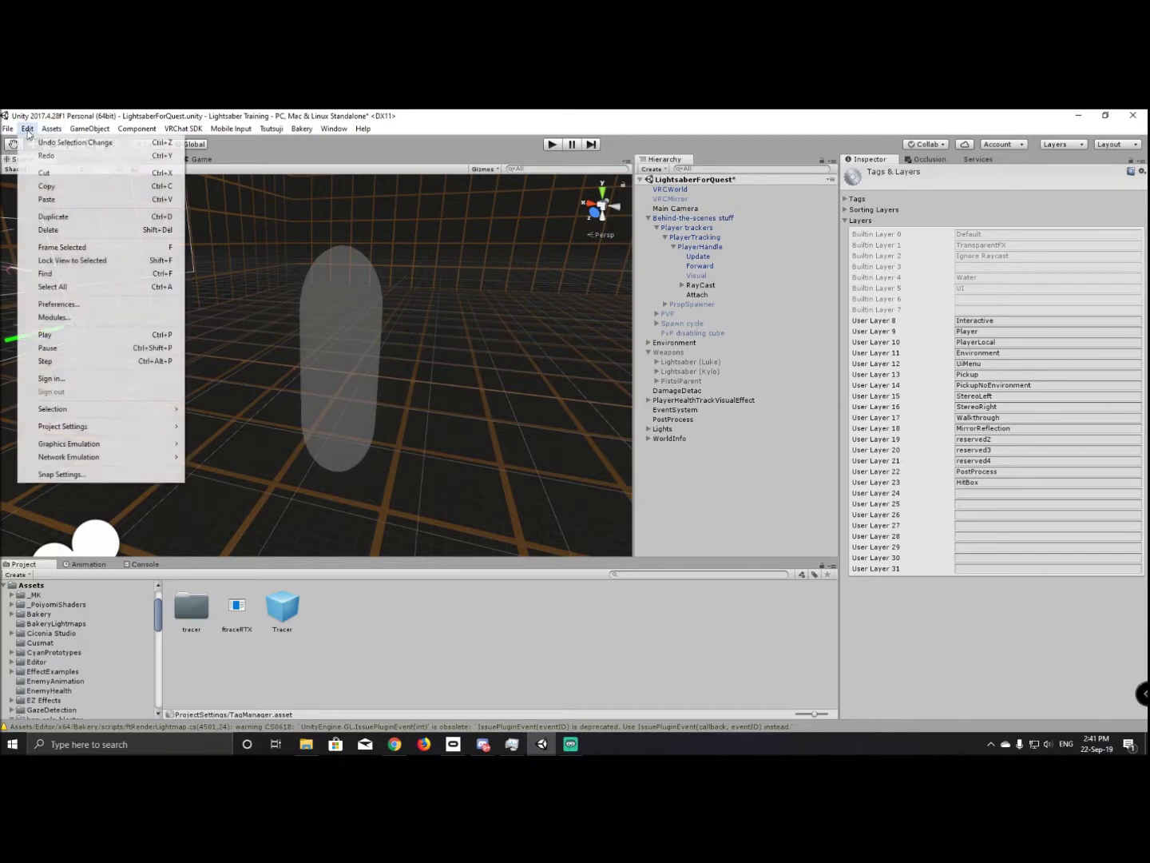
mouse_move(161, 430)
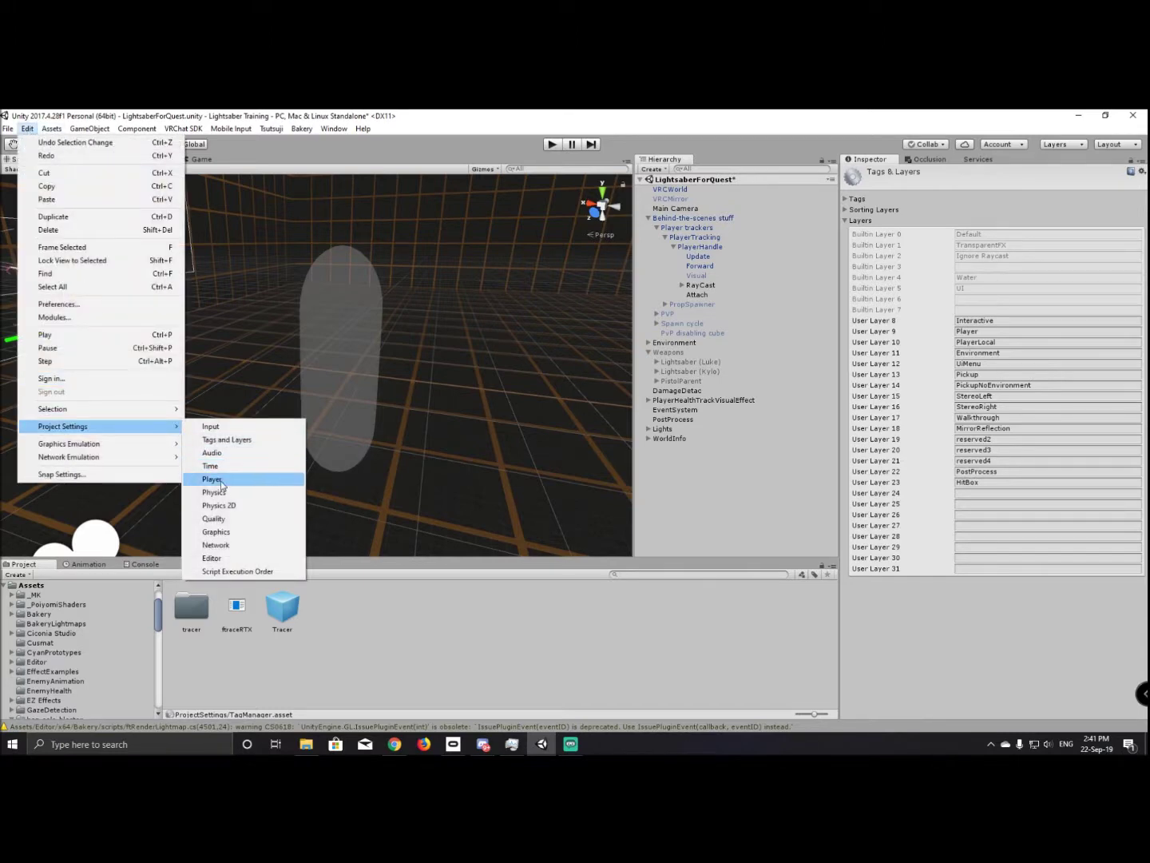
left_click(234, 493)
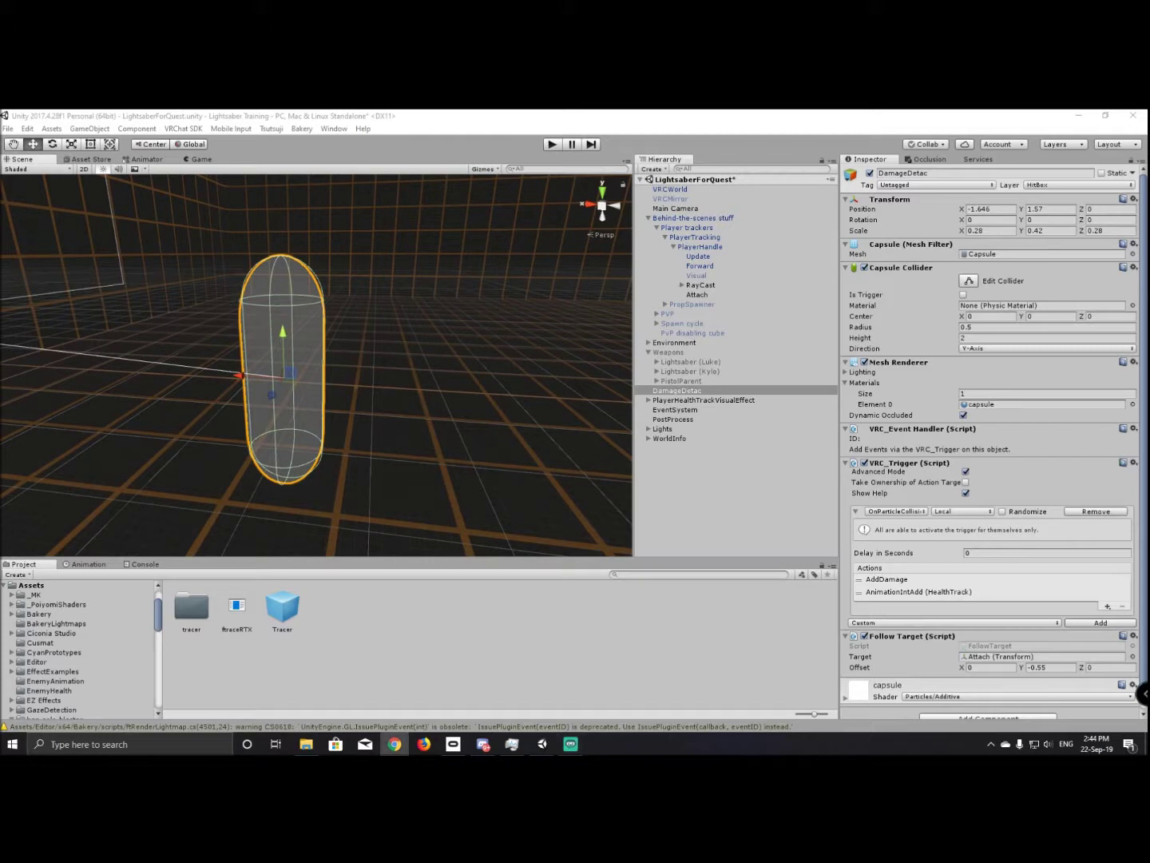
Activate the VRCMirror object and frame it in the scene.
left_click(672, 199)
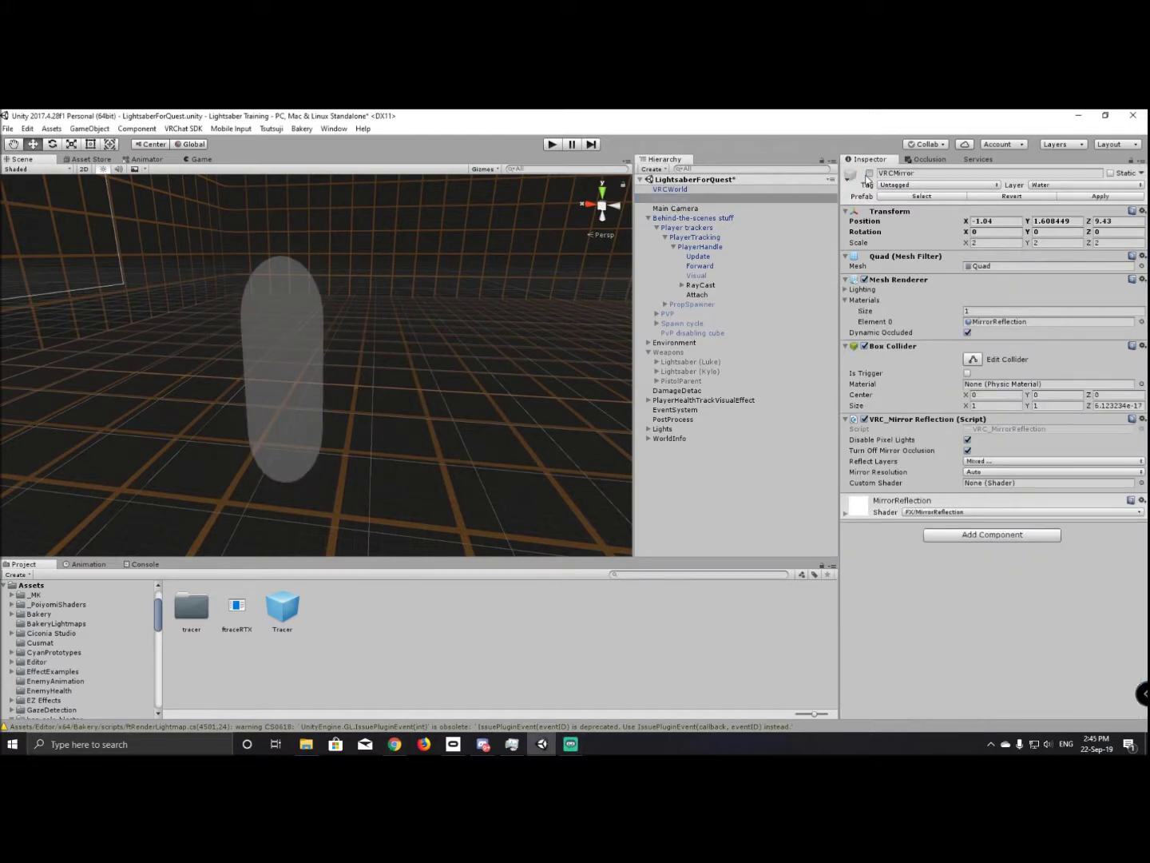
key("f")
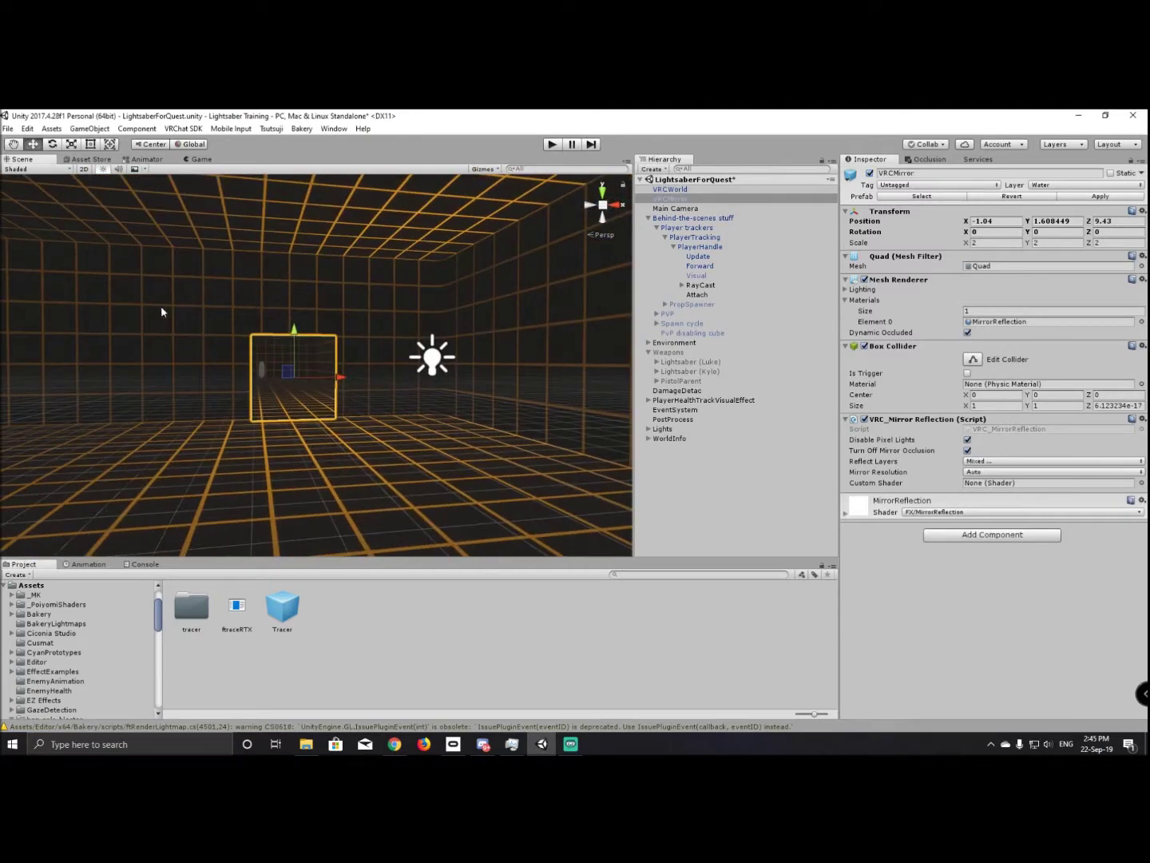
key("alt+Tab")
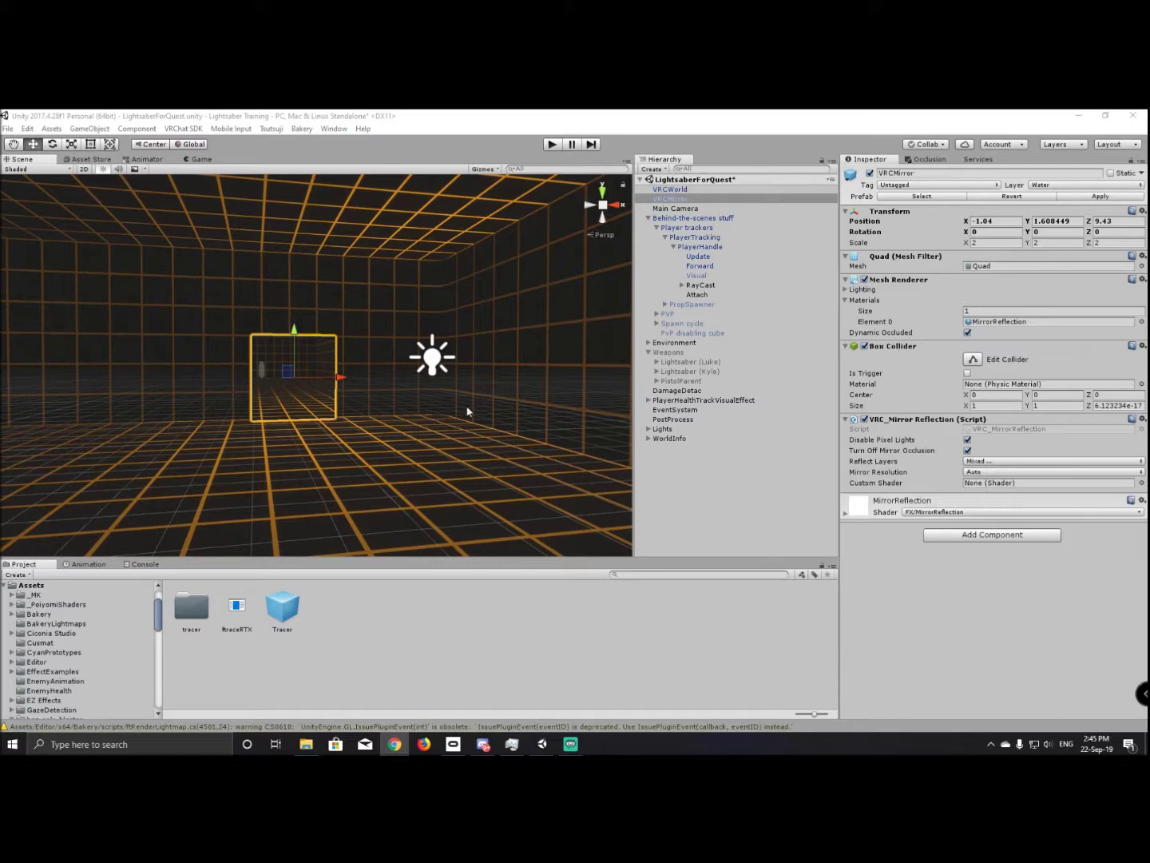
Open the VRChat SDK control panel's world builder and switch to the world's VRChat test client.
left_click(184, 128)
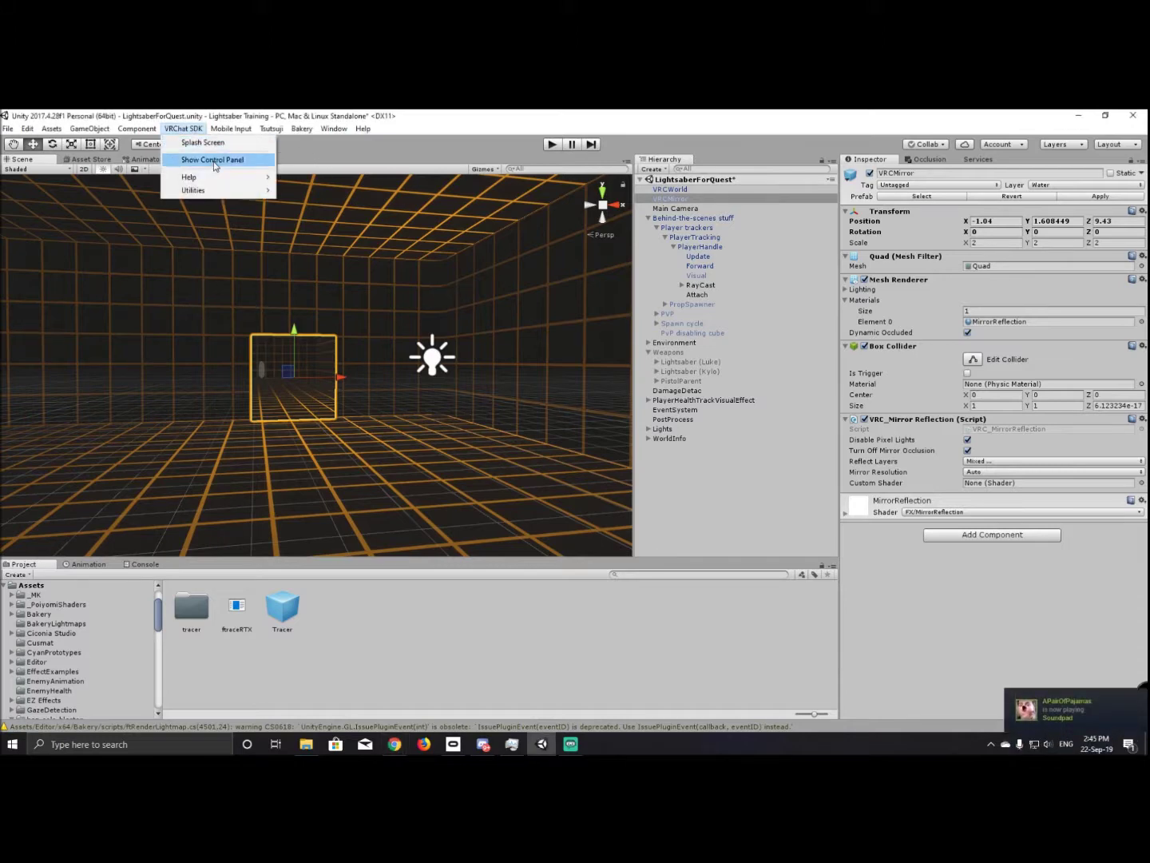
left_click(213, 161)
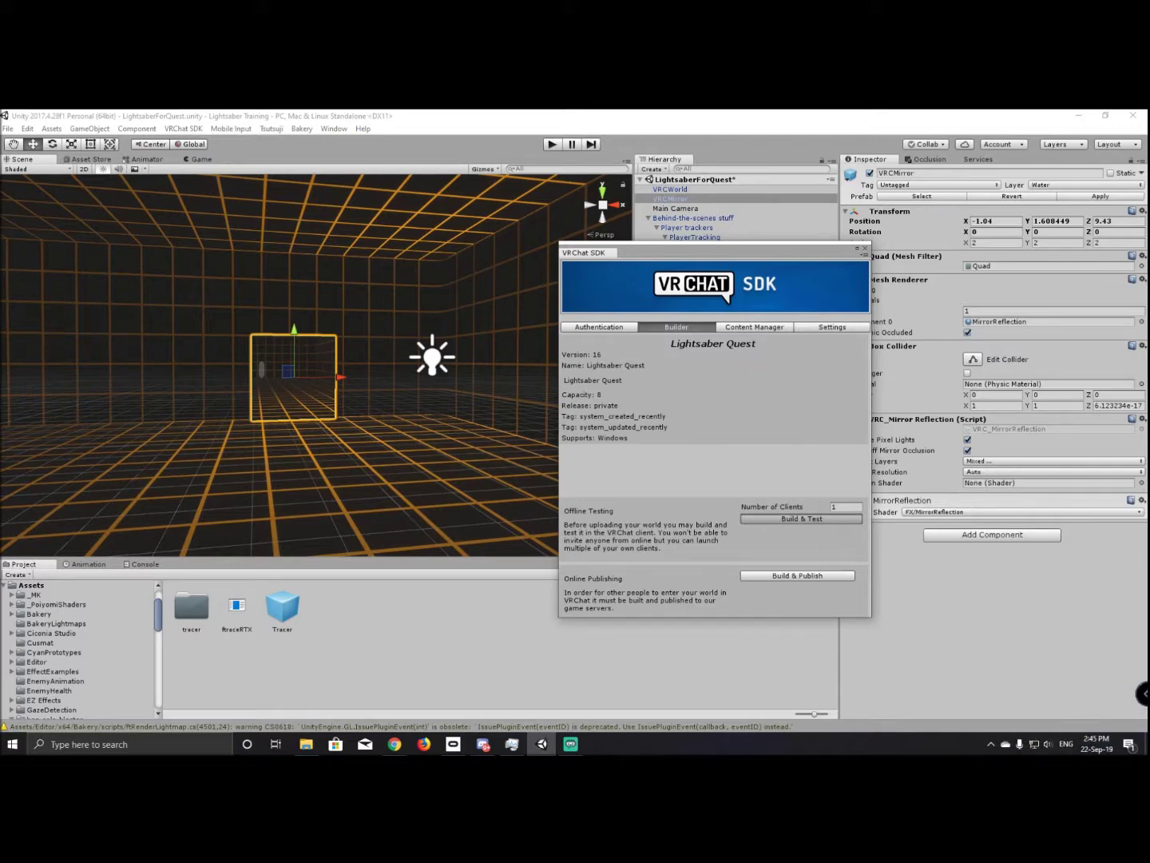
key("alt+Tab")
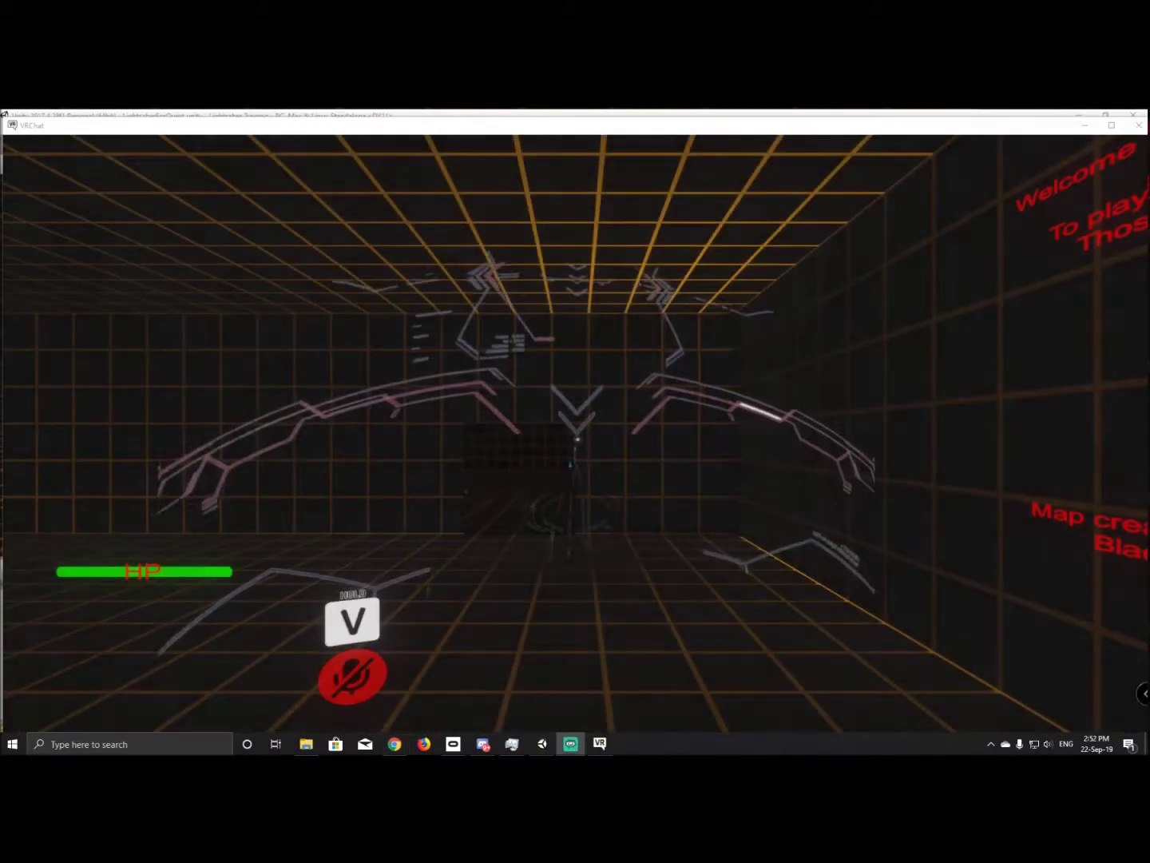
Walk the avatar up to the mirror in VRChat and examine how the damage capsule follows the reflected body.
key("w")
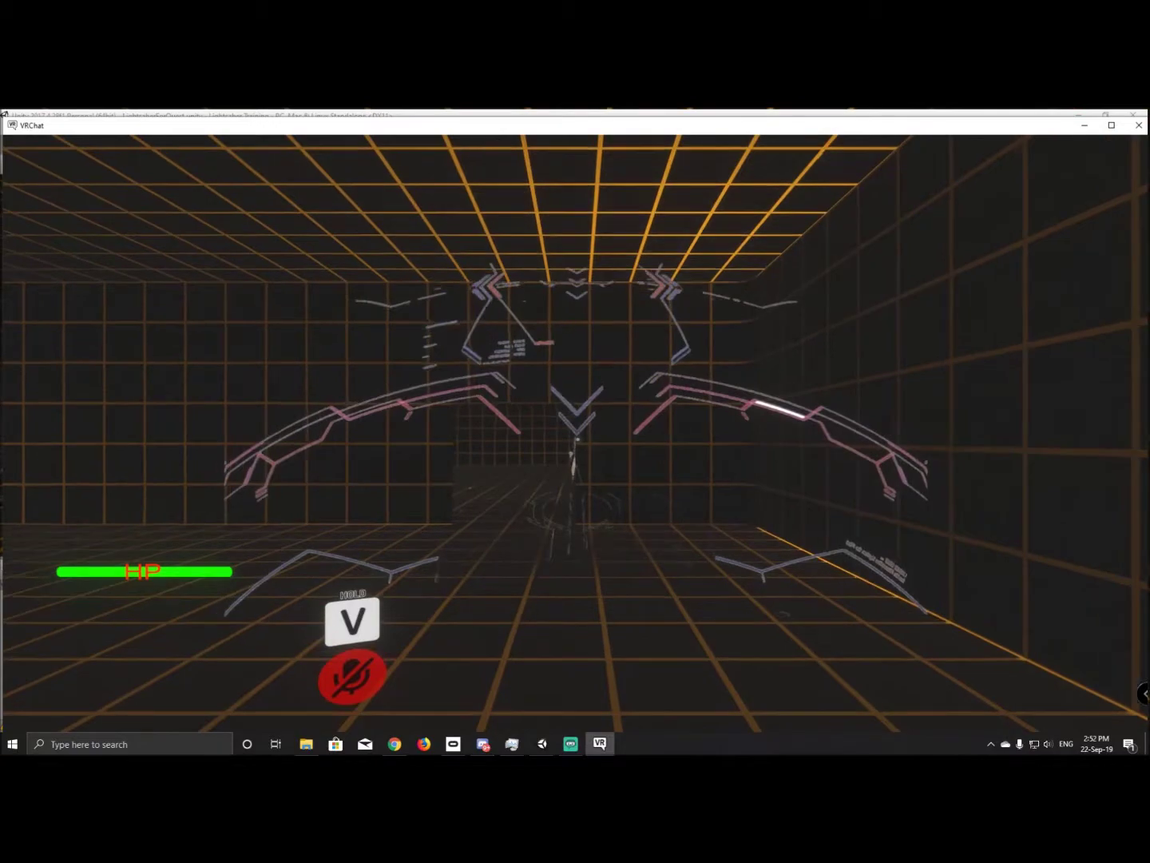
key("v")
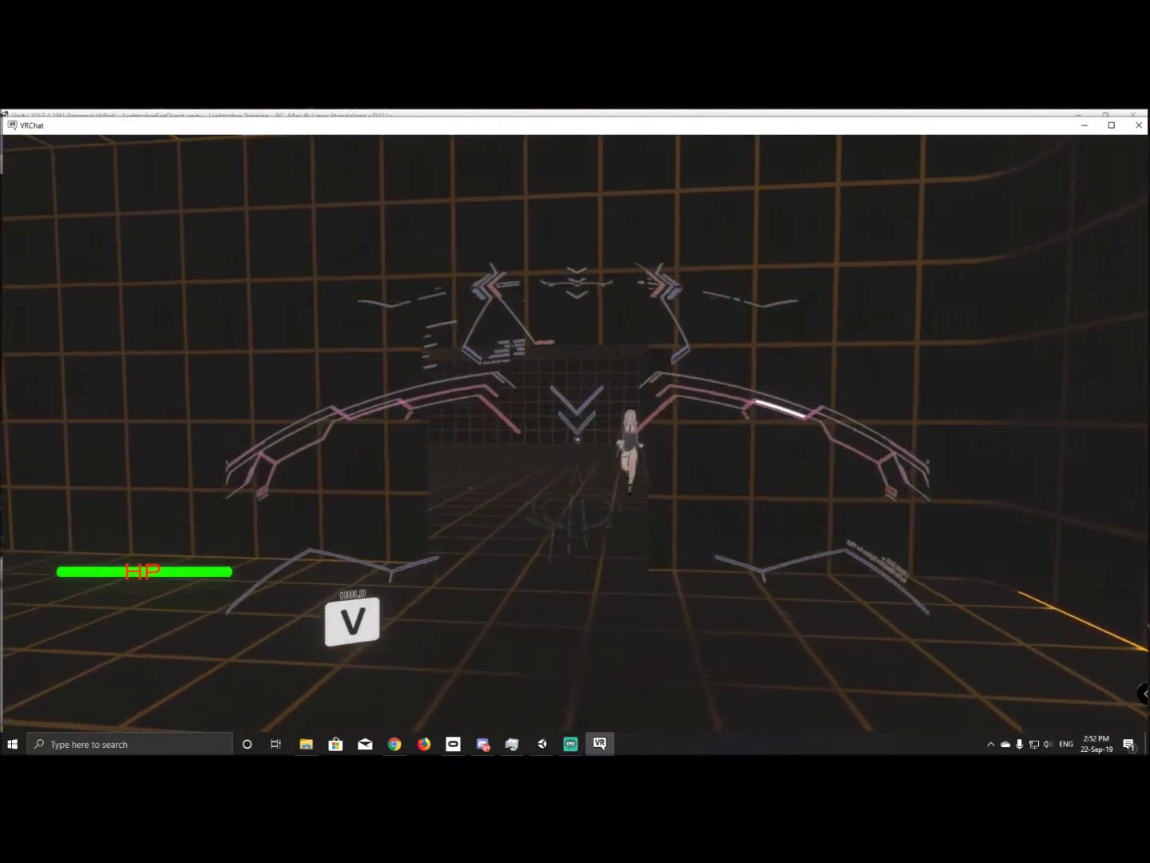
key("w")
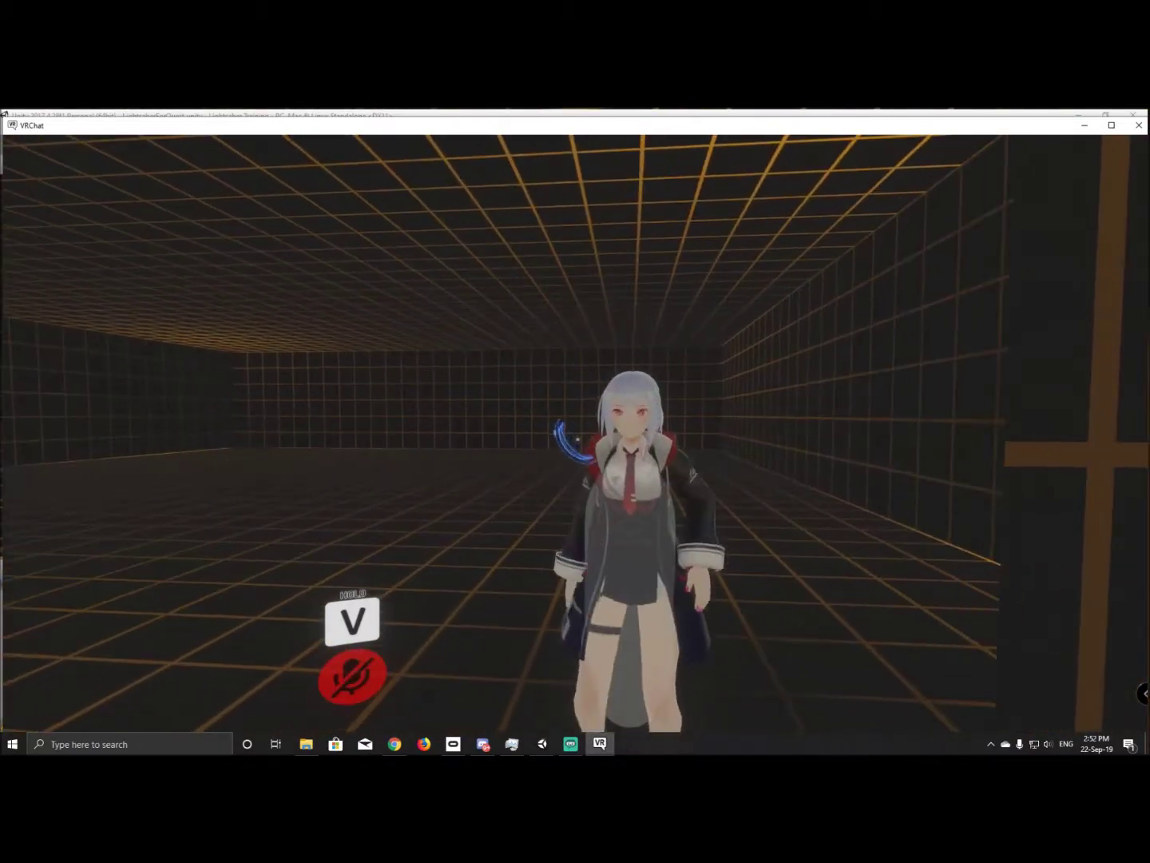
key("s")
key("v")
key("w")
key("v")
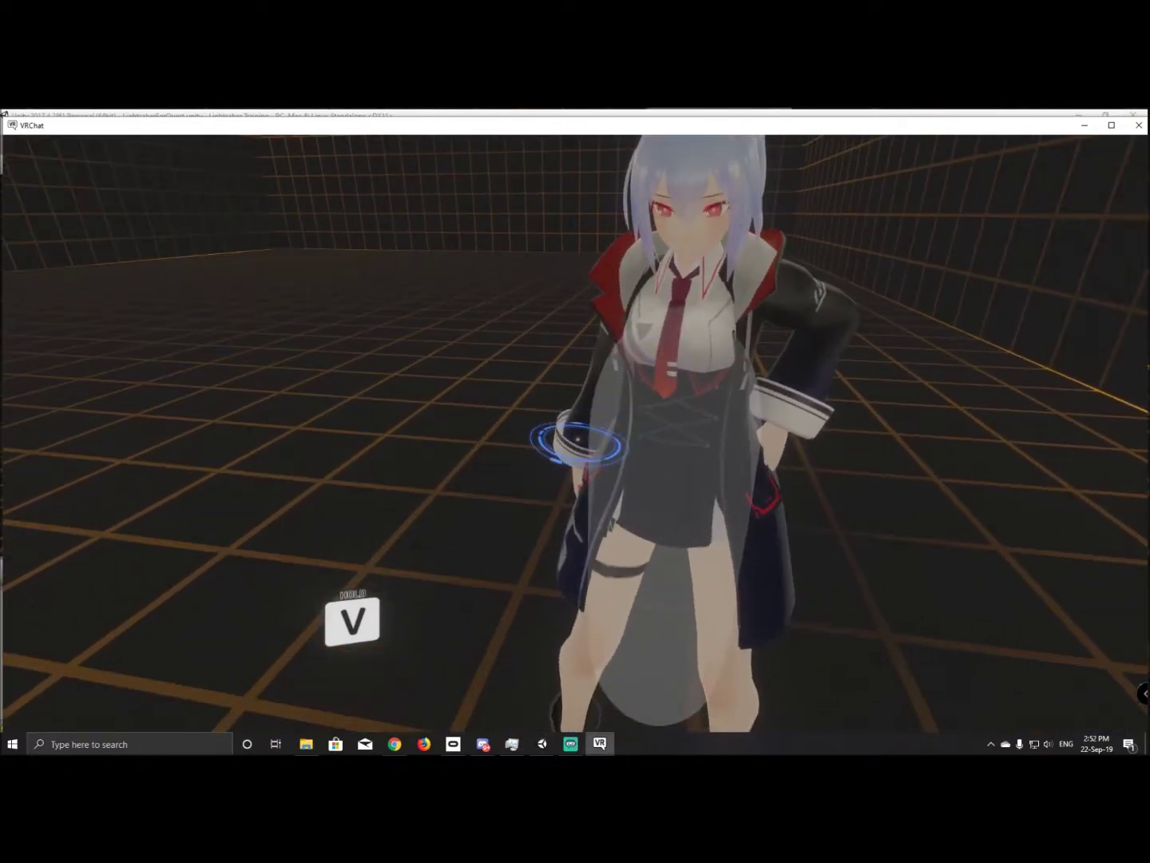
key("s")
key("v")
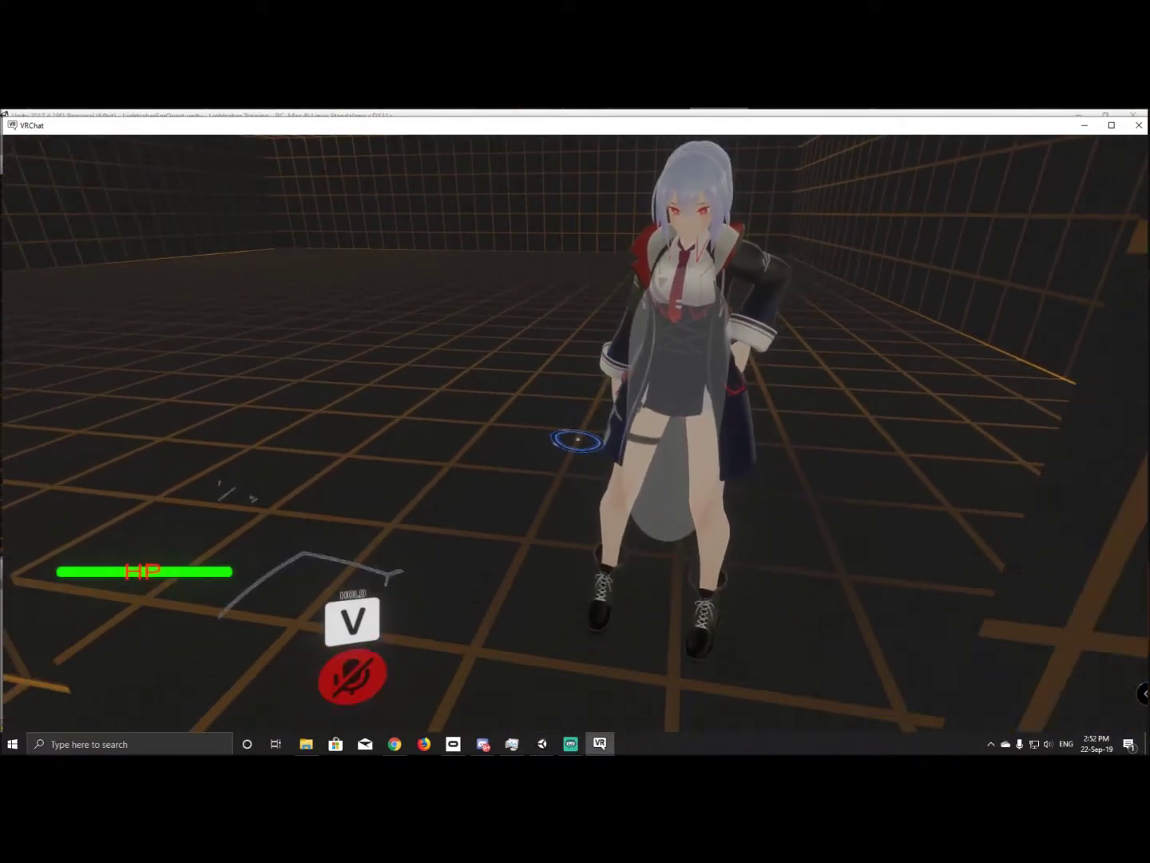
key("v")
key("a")
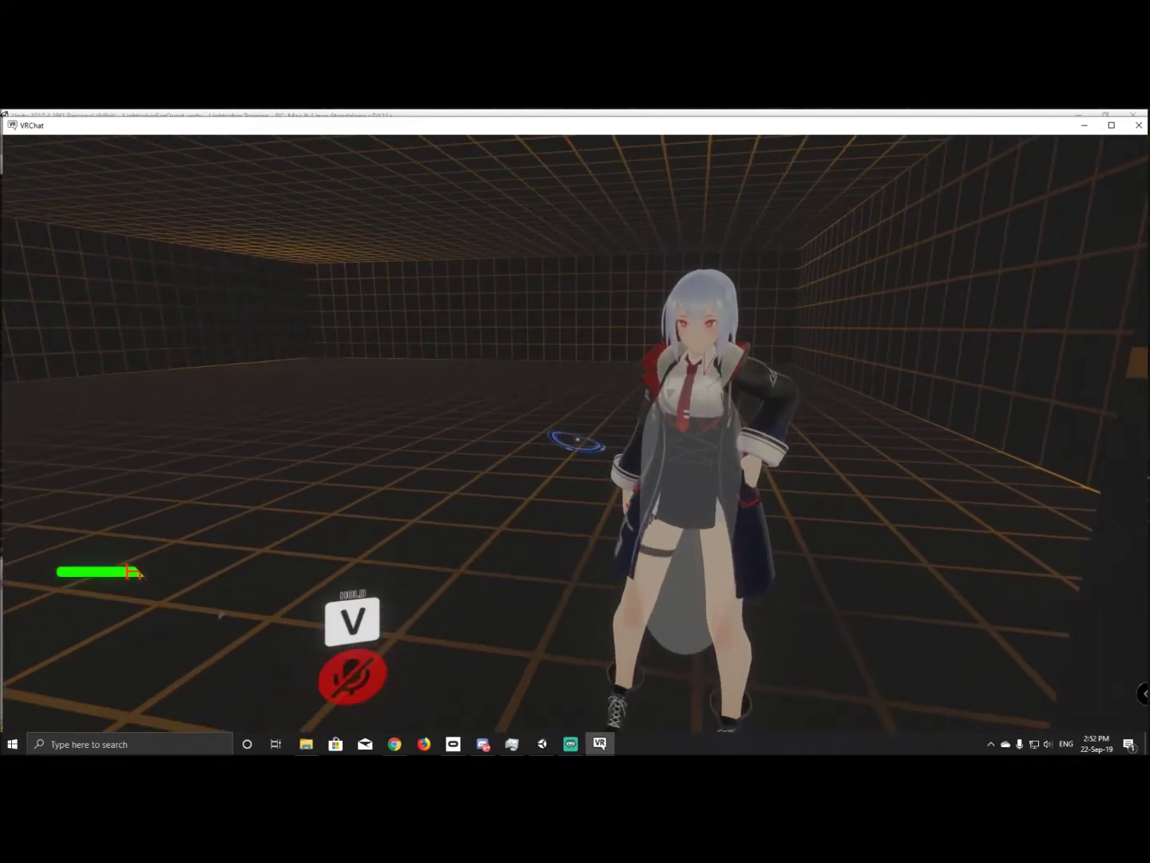
key("v")
Open the VRChat settings and exit VRChat.
key("Escape")
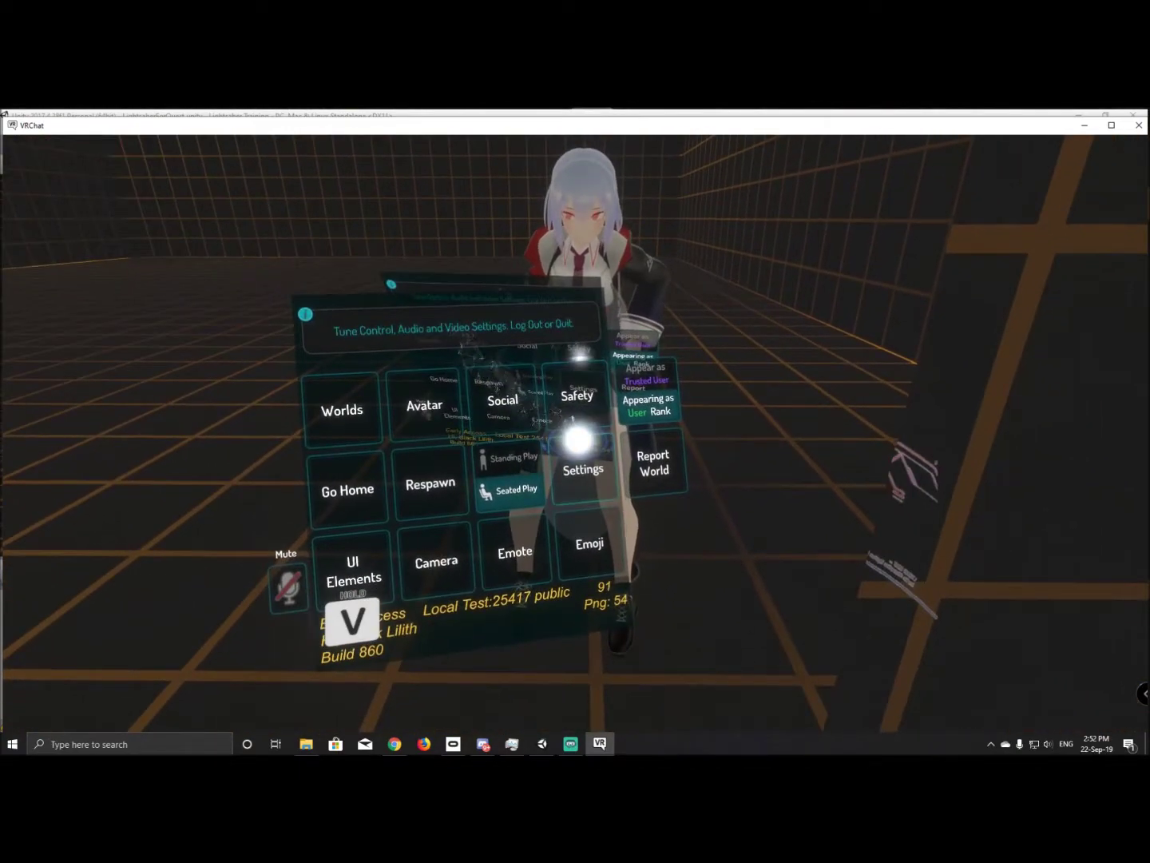
left_click(578, 439)
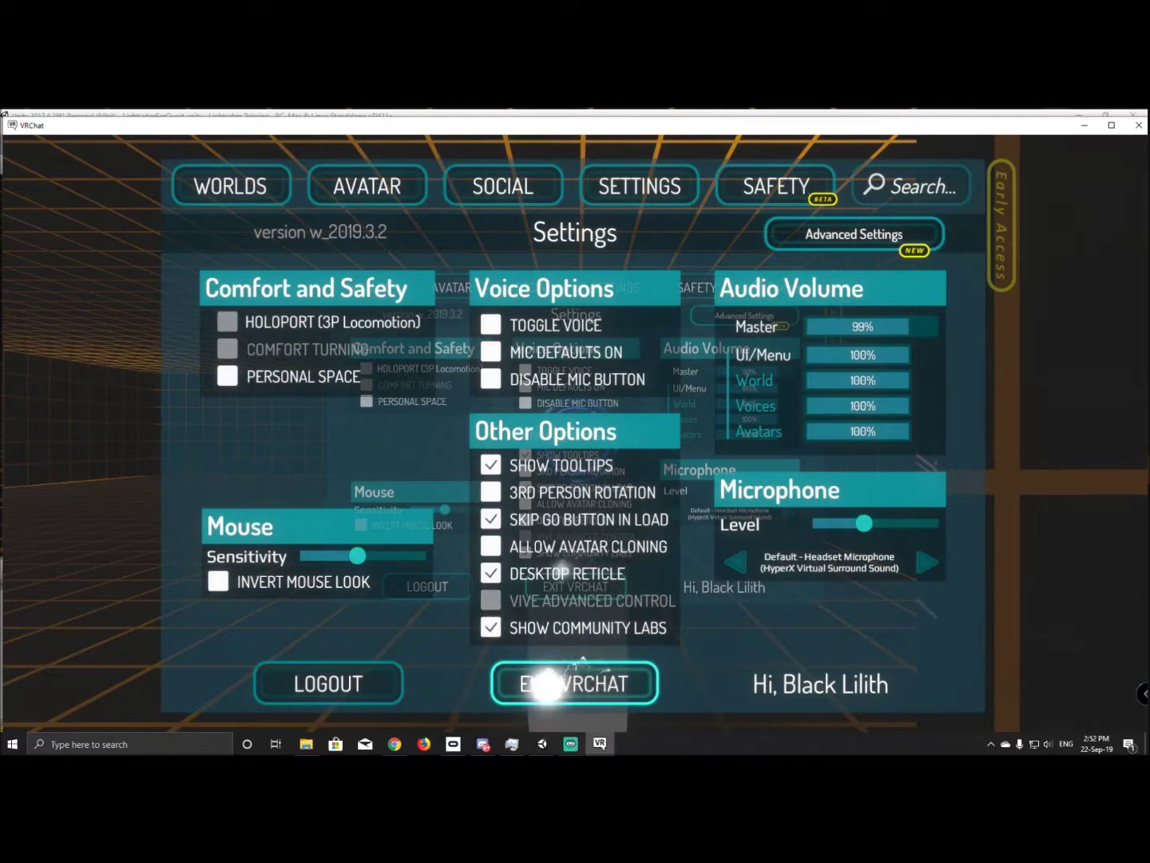
left_click(548, 685)
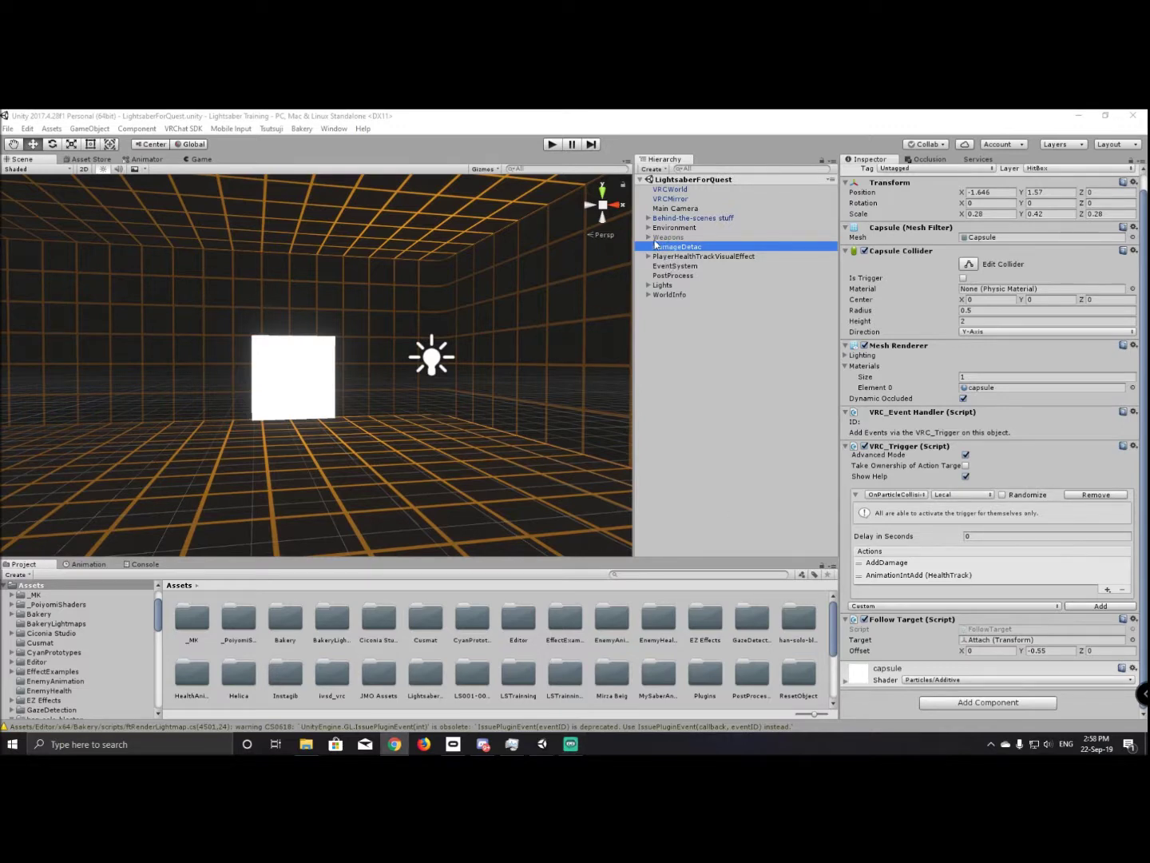
Expand Weapons down to BlasterPistol's VFX children and activate the Weapons object.
left_click(649, 238)
left_click(657, 265)
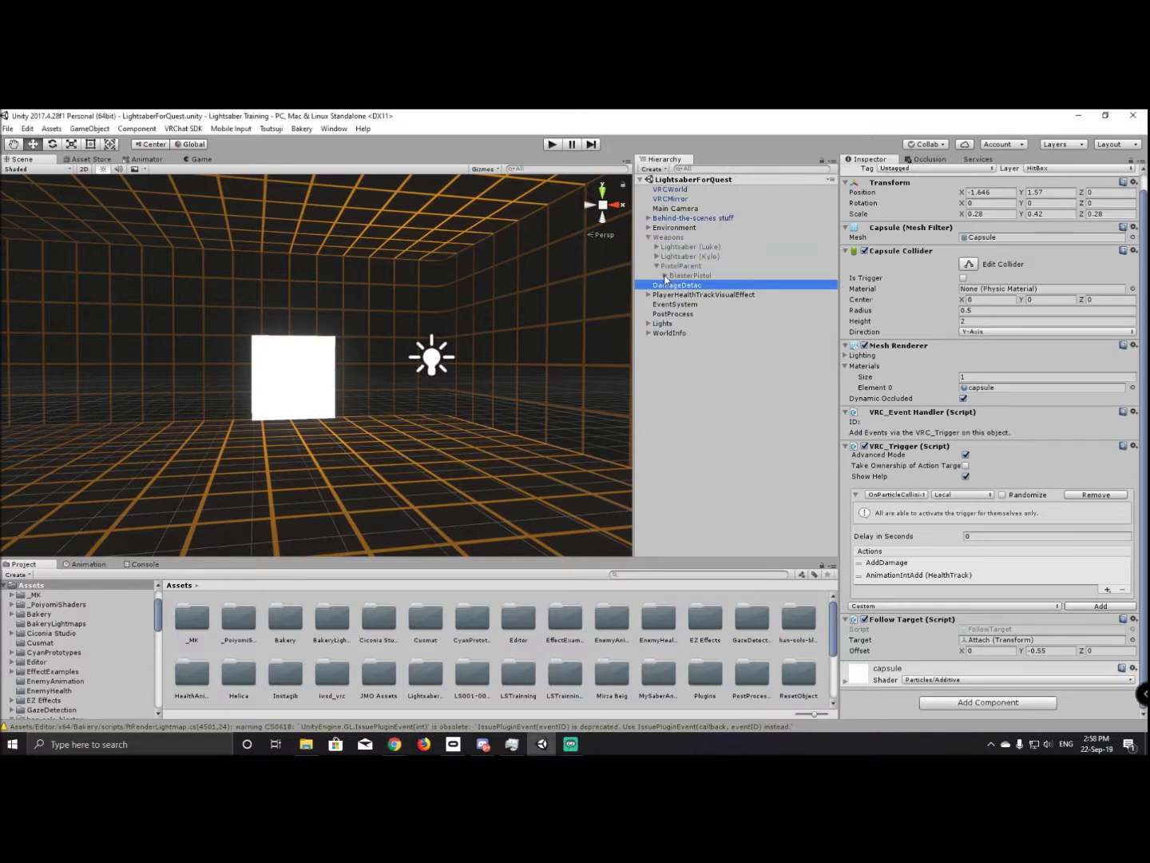
left_click(666, 276)
left_click(686, 239)
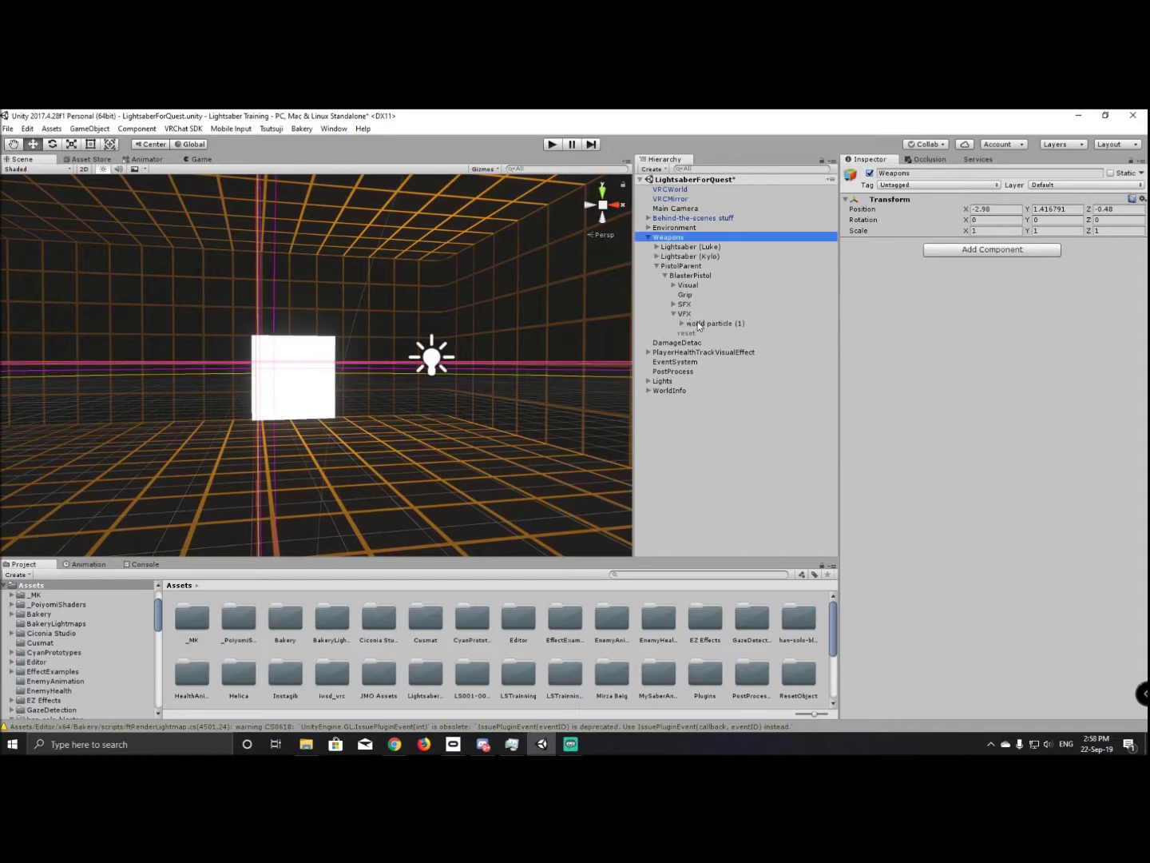
Select the bullets particle system under world particle (1), frame it in the scene and preview its particle effect.
left_click(695, 323)
left_click(681, 324)
left_click(707, 335)
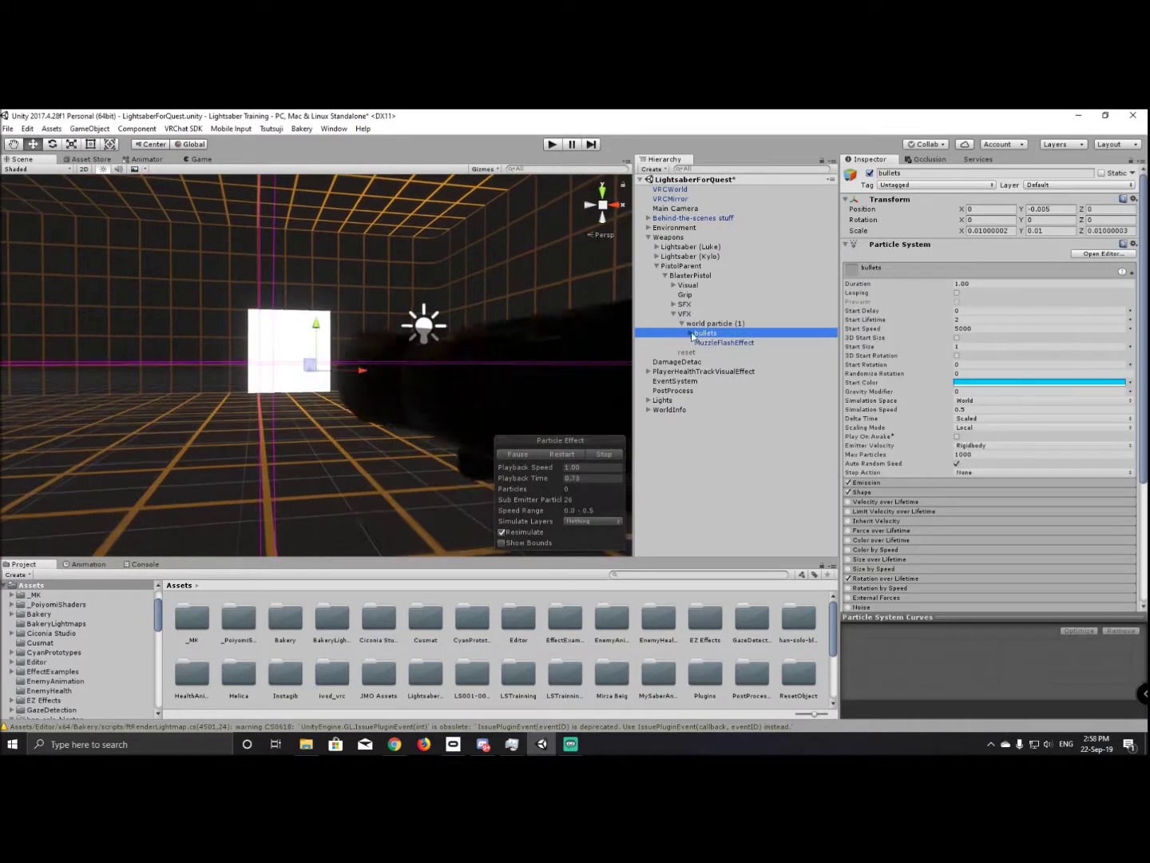
right_click_drag(265, 385, 350, 391)
double_click(705, 334)
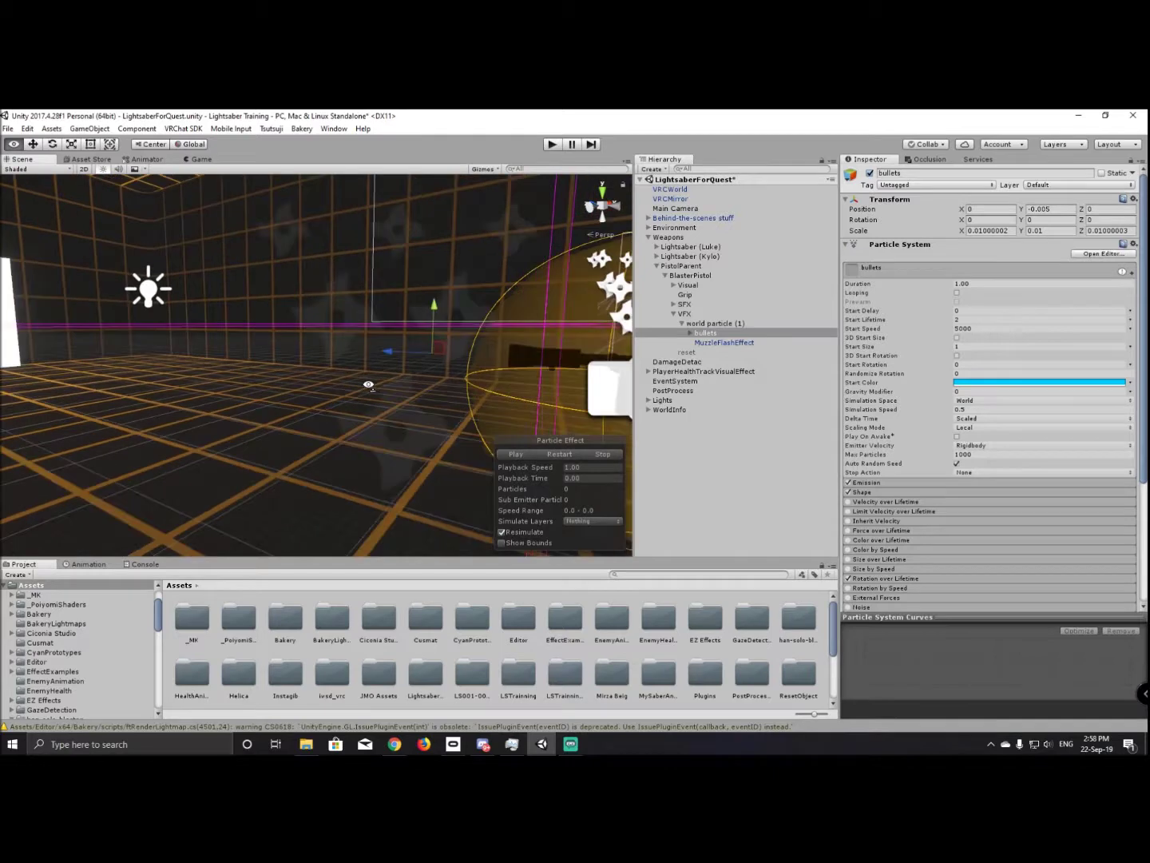
scroll(982, 404, "down", 4)
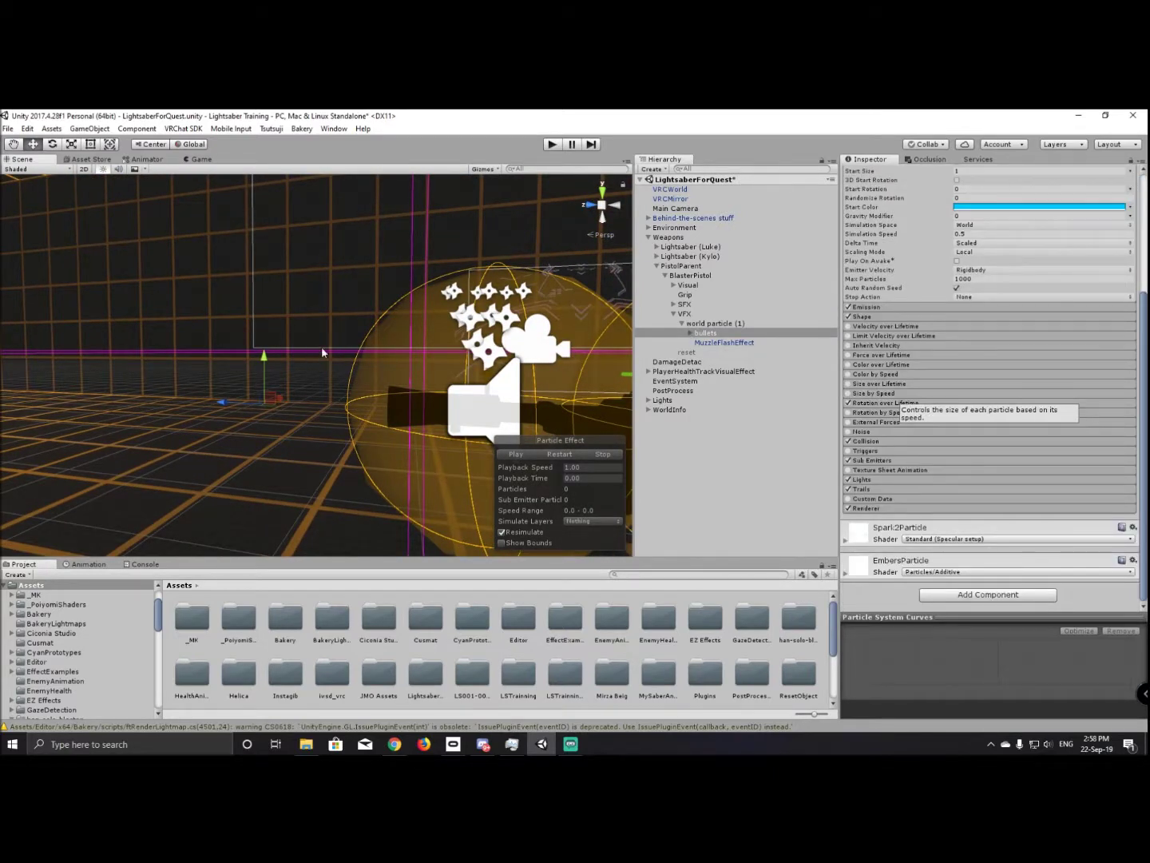
right_click_drag(310, 351, 392, 352)
left_click(518, 454)
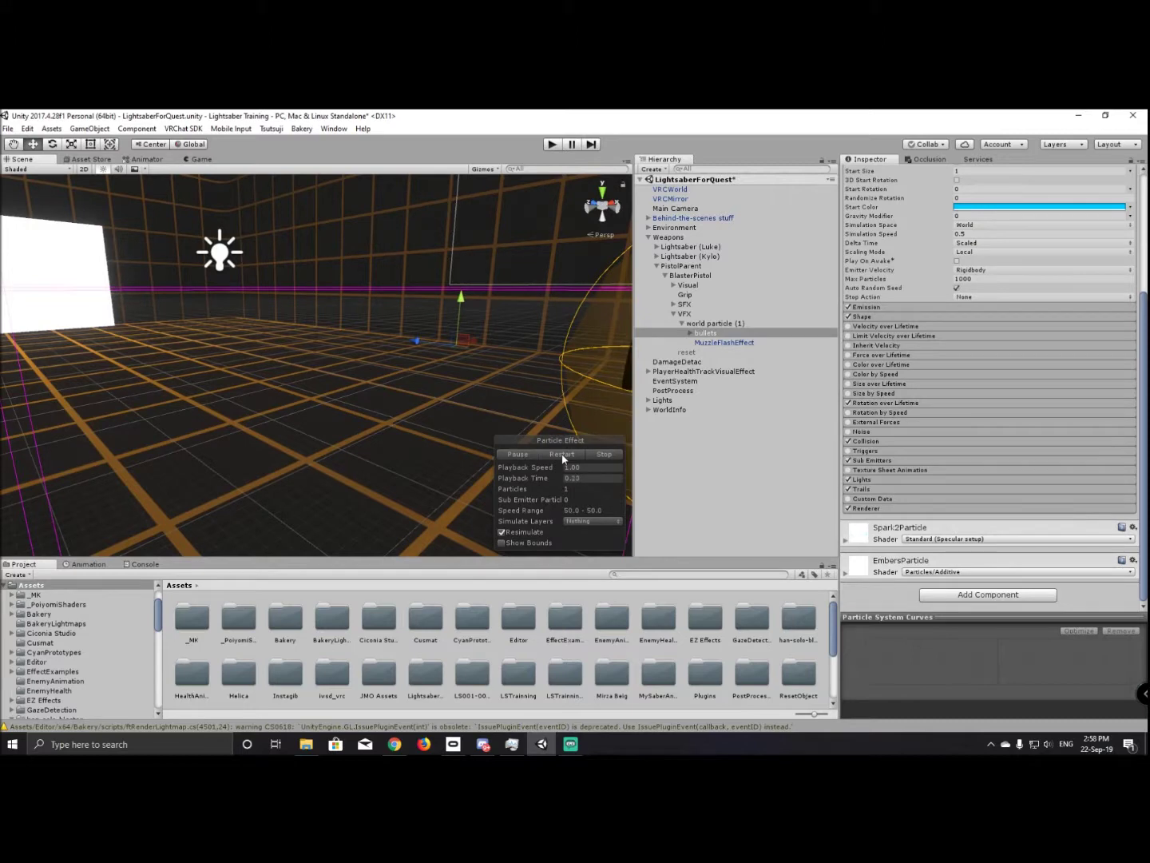
Deactivate the VRCMirror object and replay the bullets particle effect around the pistol.
left_click(686, 199)
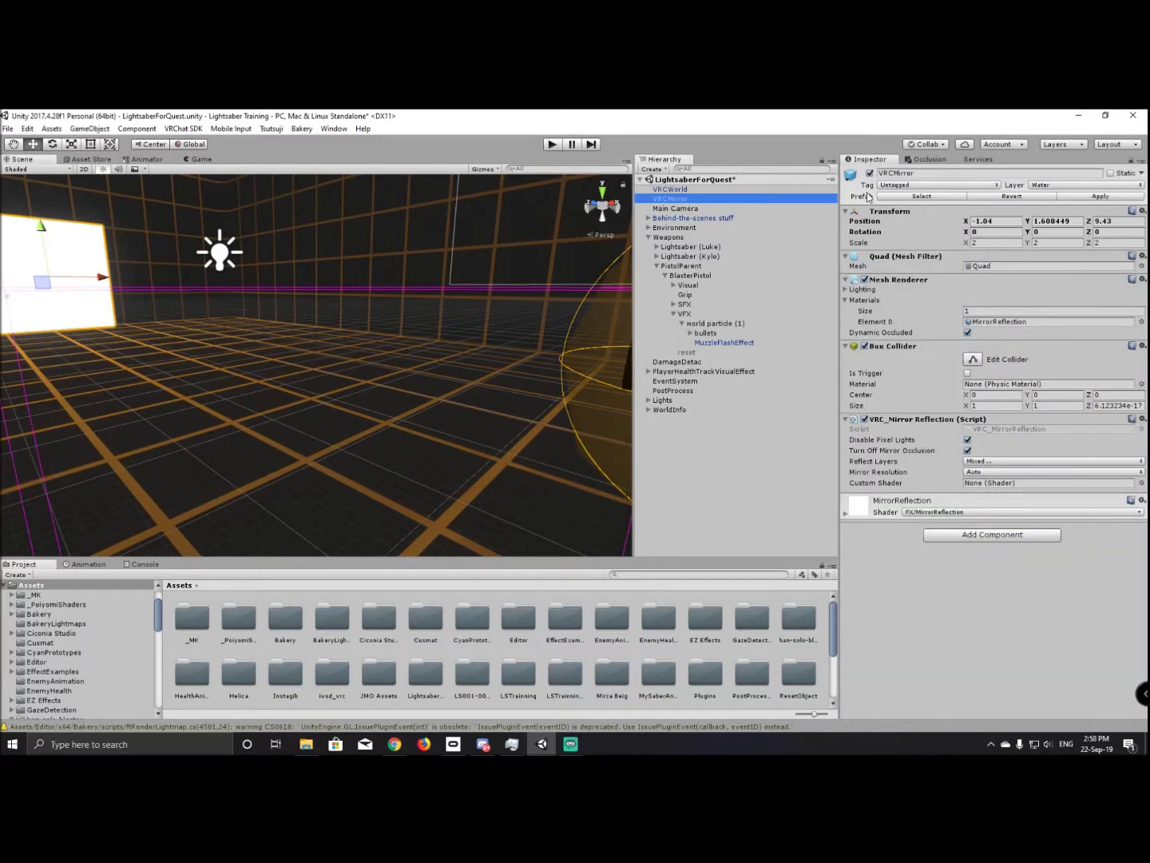
left_click(704, 333)
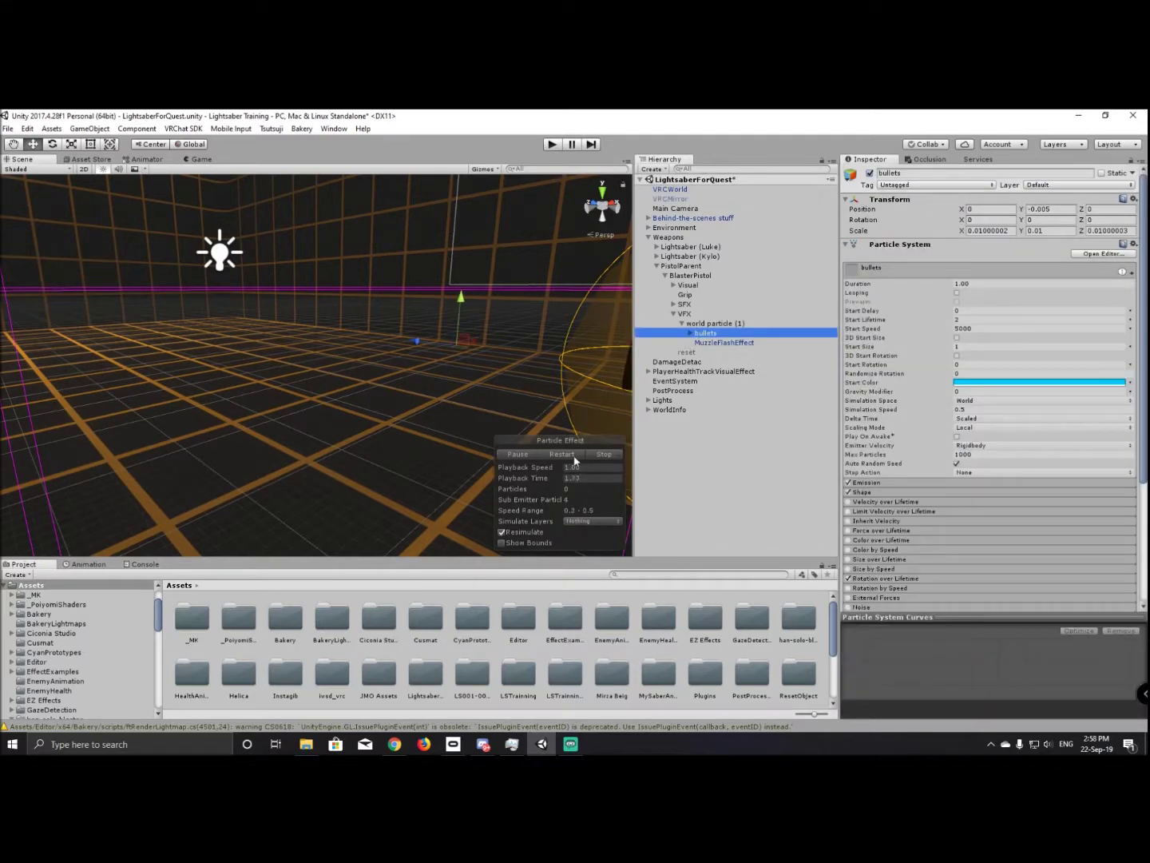
right_click_drag(431, 376, 483, 395)
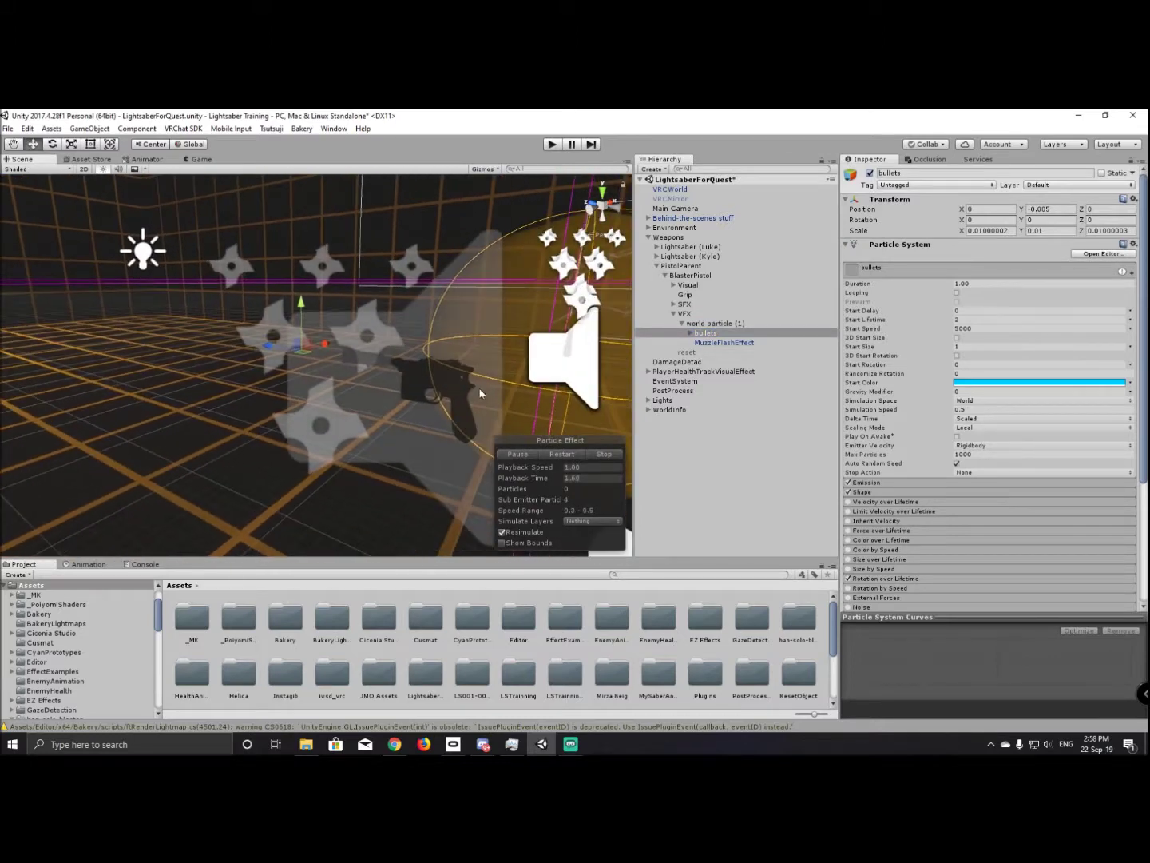
left_click(574, 455)
Examine the Collides With layers and Send Collision Messages in the bullets Collision module, and DamageDetac's OnParticleCollision trigger.
scroll(932, 364, "down", 4)
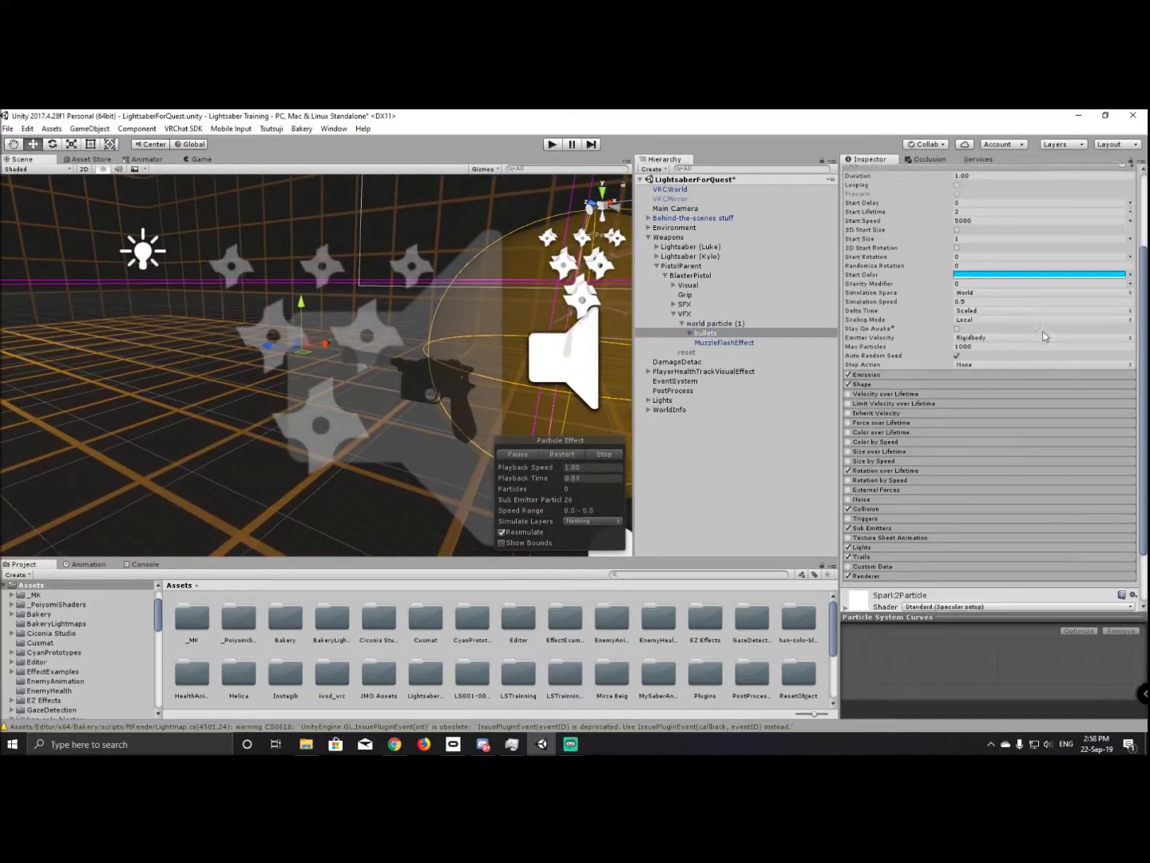
scroll(963, 523, "down", 2)
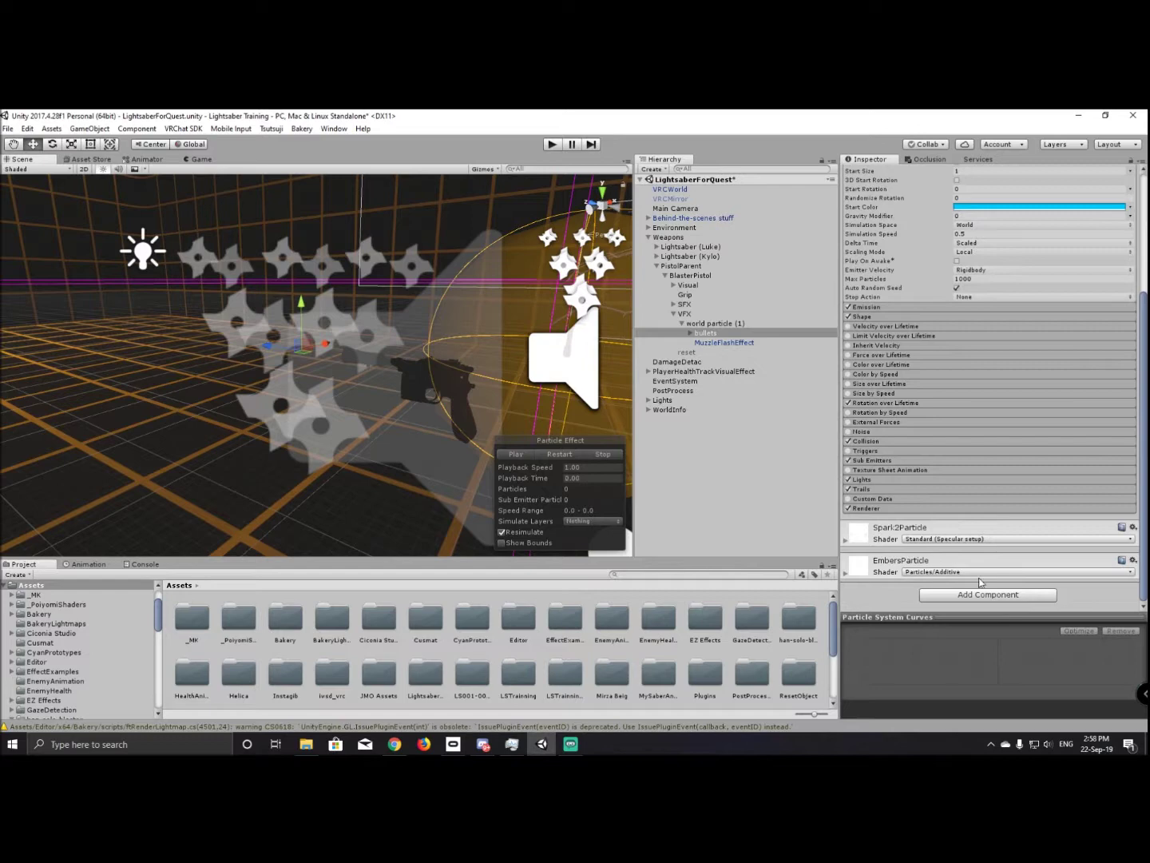
left_click(880, 441)
scroll(929, 438, "down", 5)
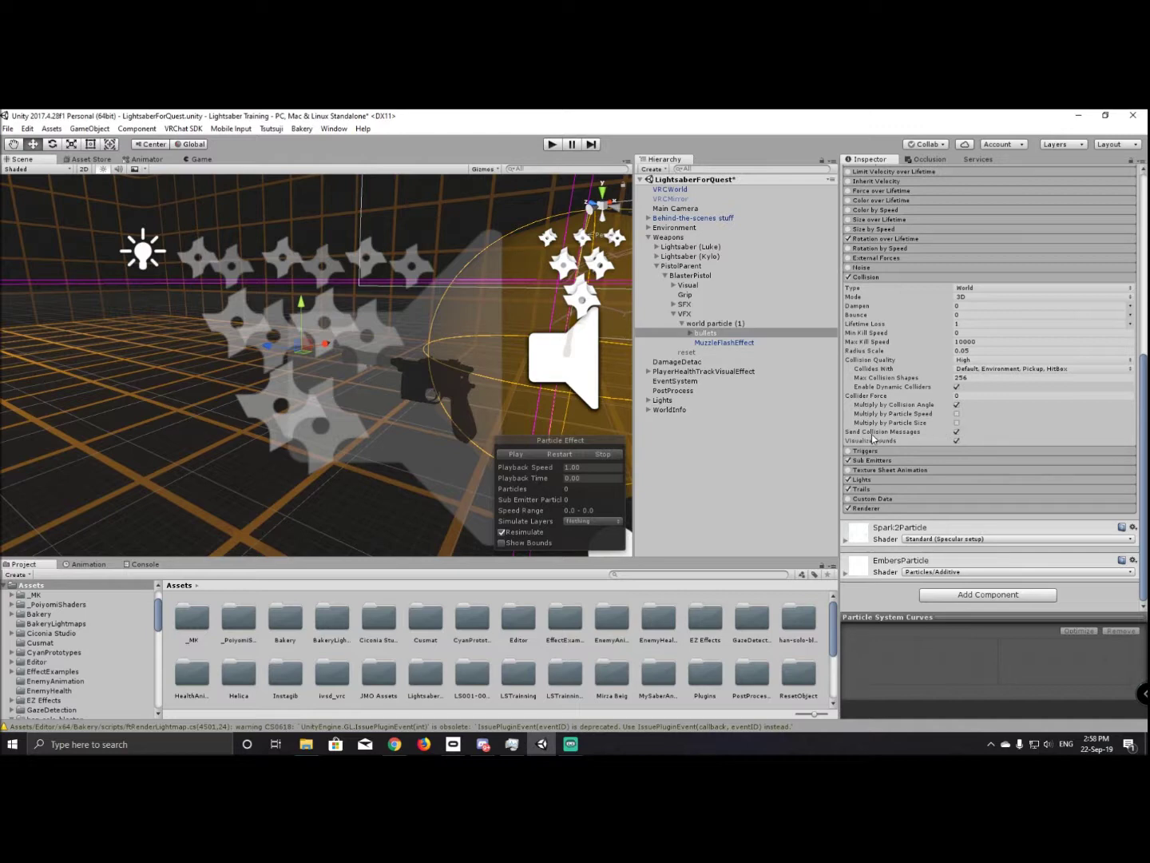
left_click(692, 362)
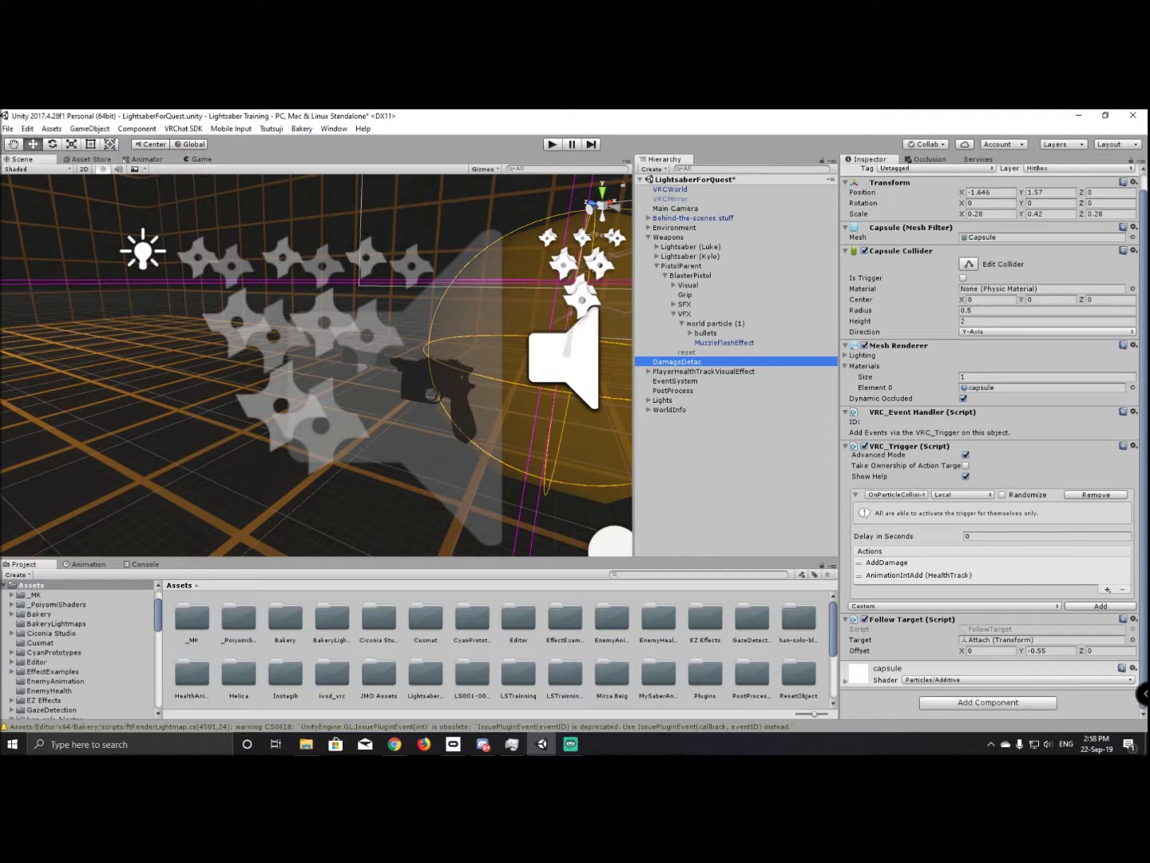
left_click(571, 744)
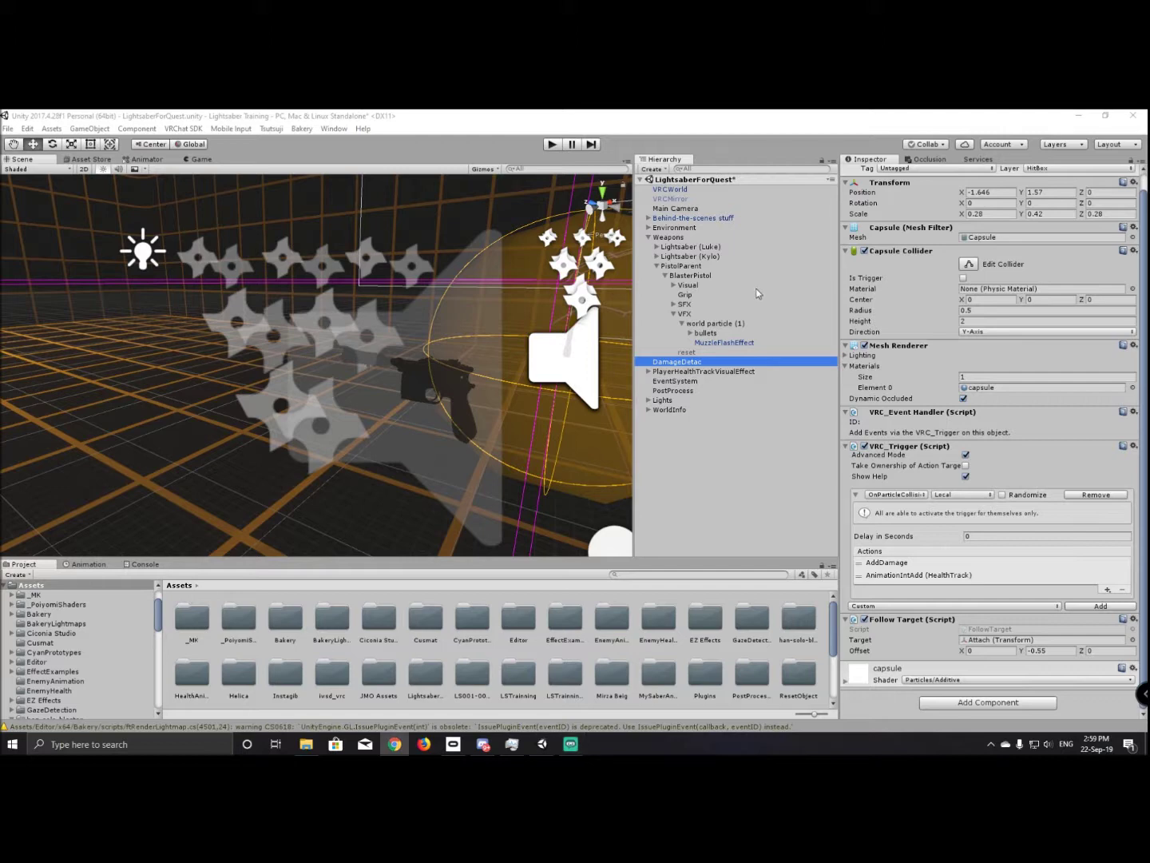
Enable Looping and Play On Awake on the bullets particle system and replay the effect.
left_click(706, 334)
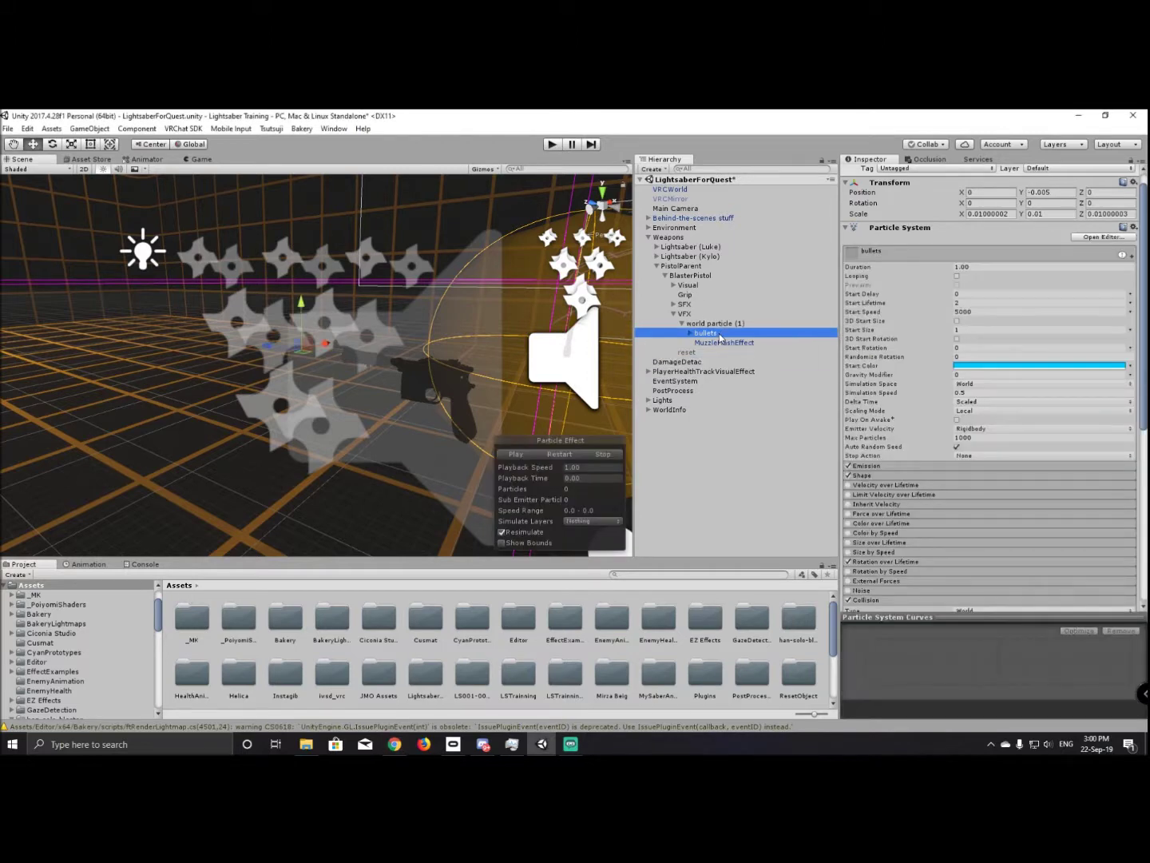
left_click(957, 276)
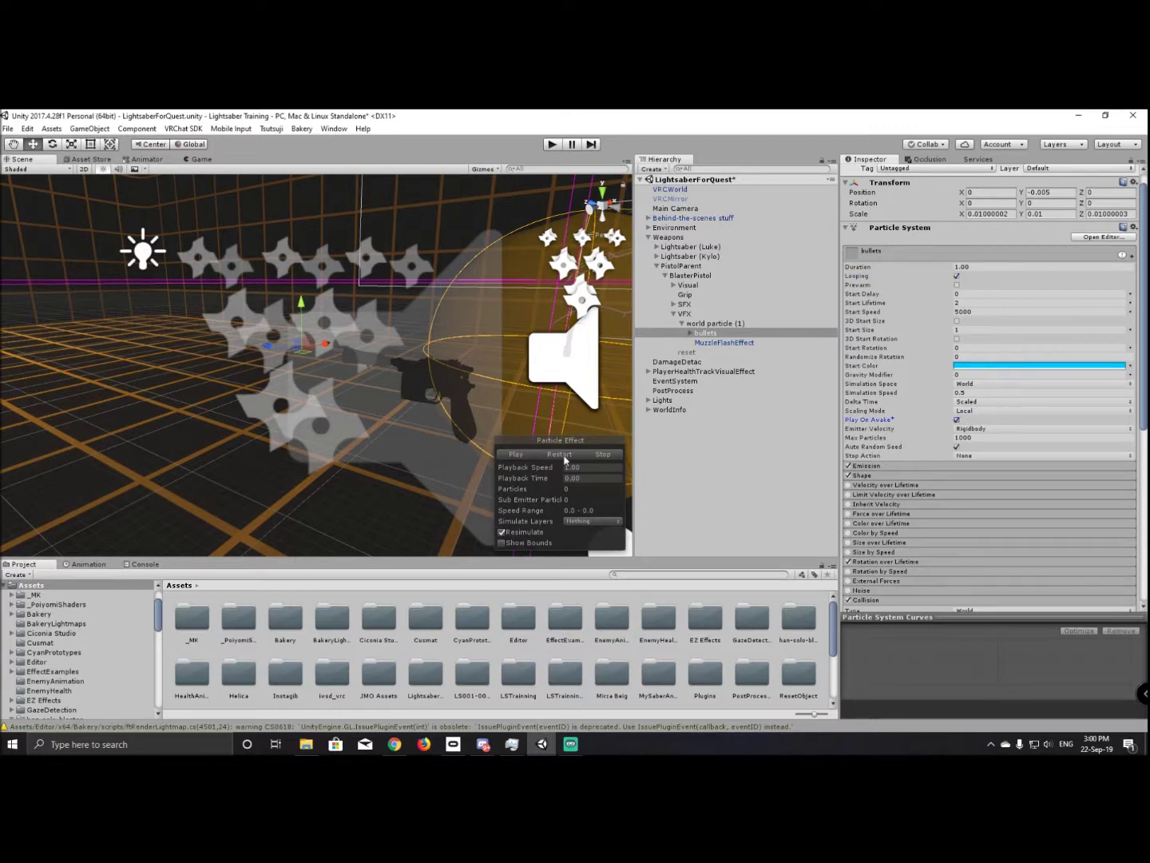
left_click(561, 454)
left_click_drag(472, 381, 312, 351, "alt")
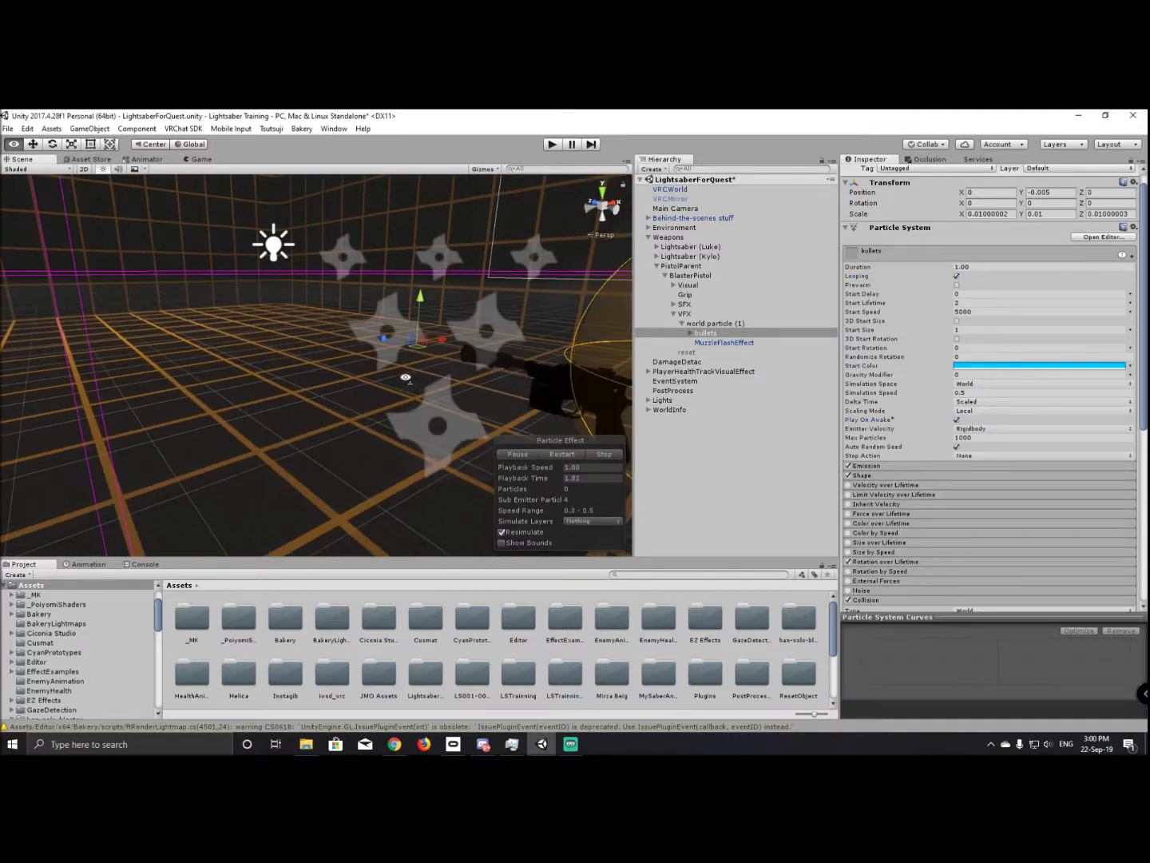
Build and test the world from the VRChat SDK control panel, launching one client in no-VR (desktop) mode.
left_click(188, 129)
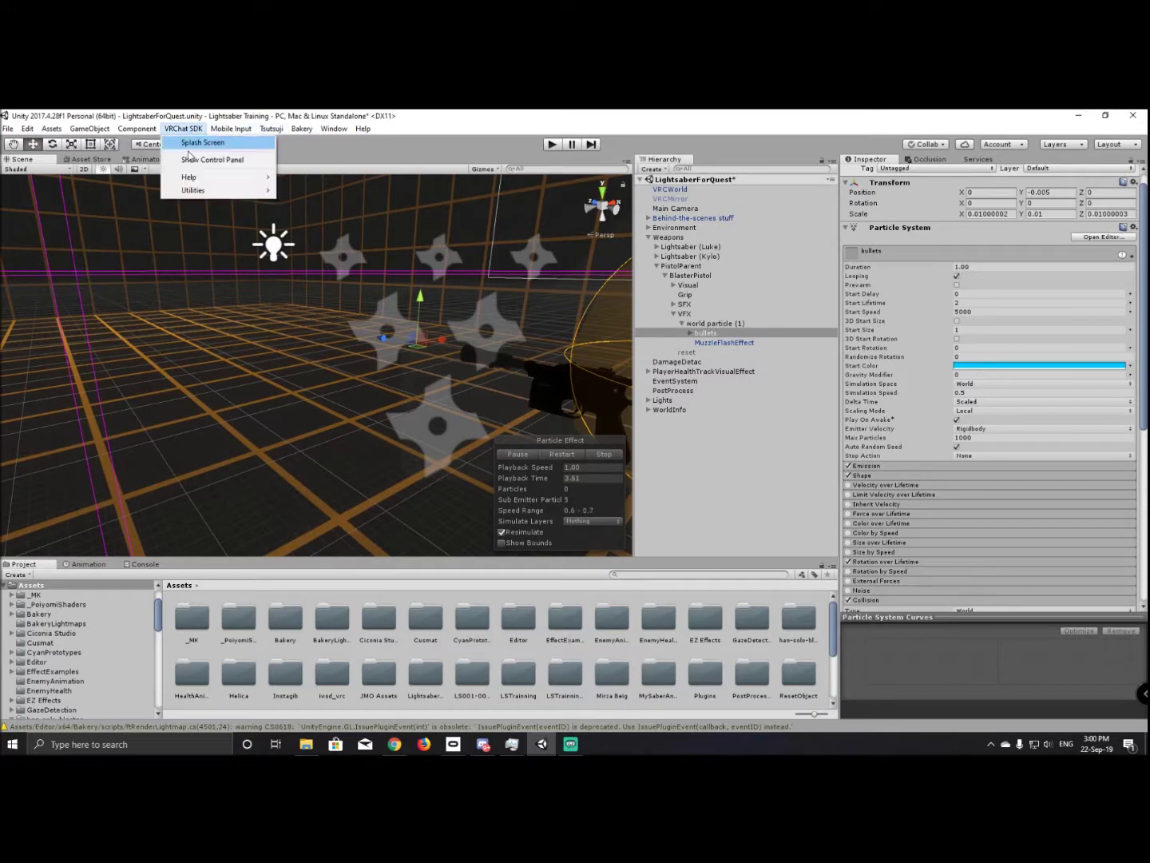
left_click(210, 145)
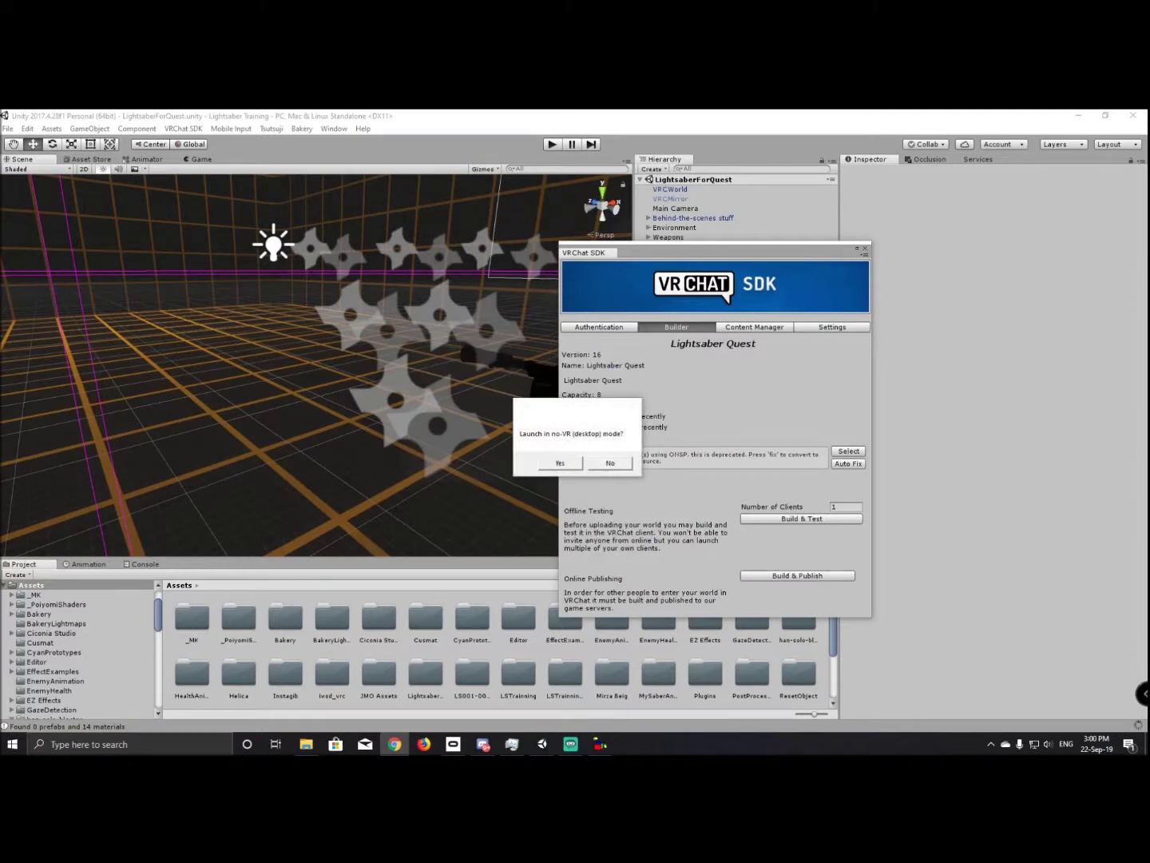
left_click(560, 463)
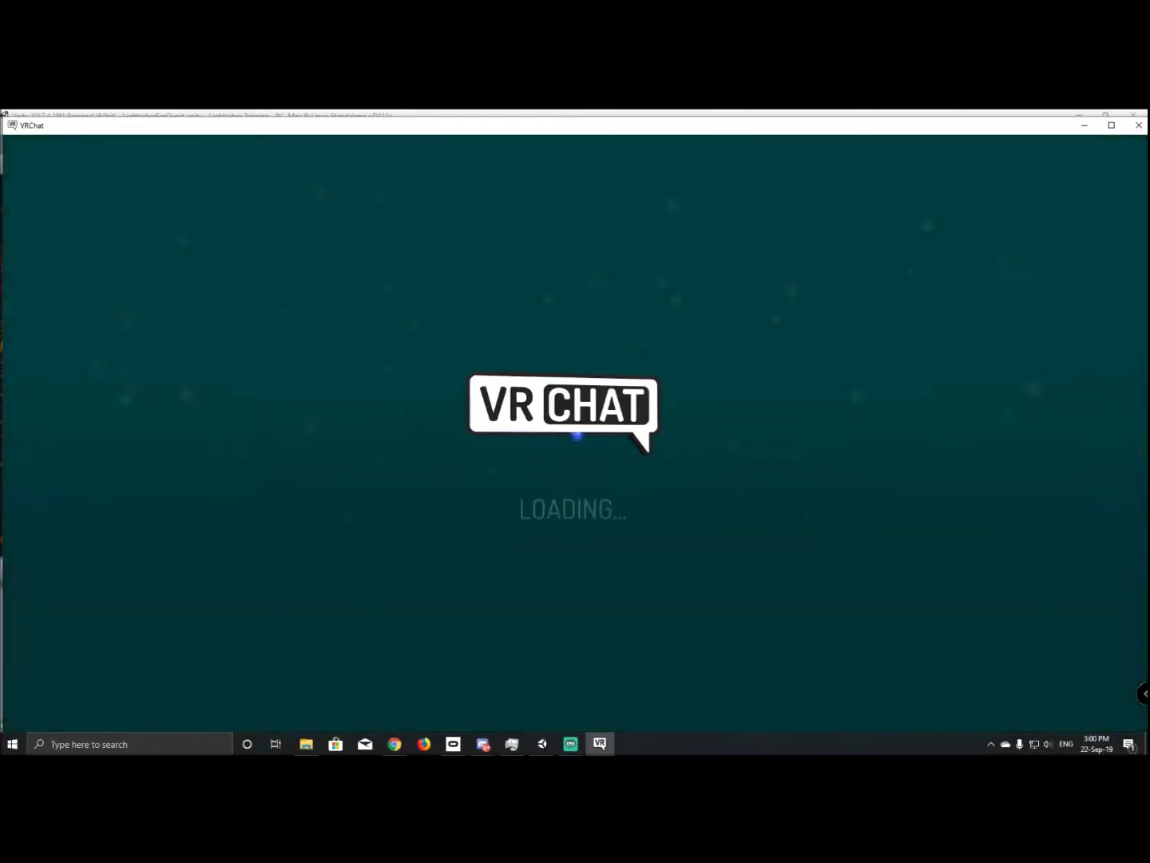
key("alt+Tab")
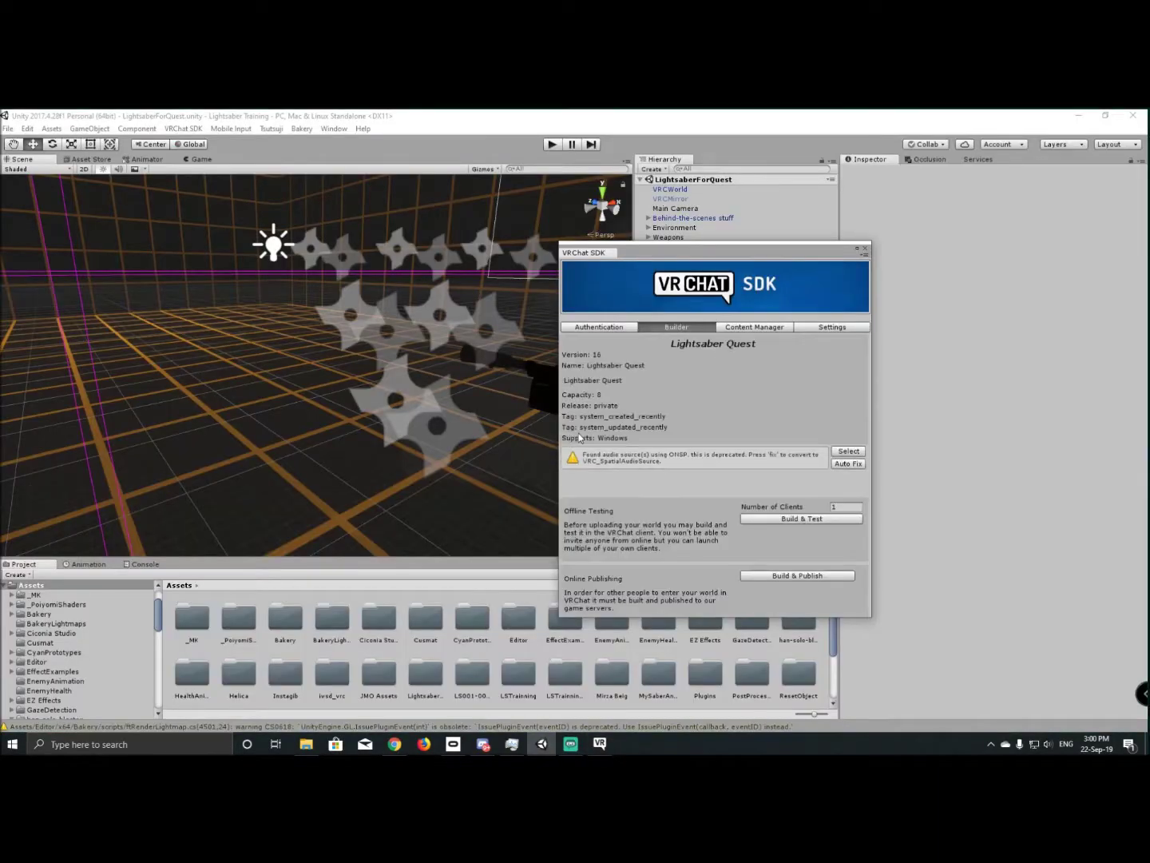
Test the world in the VRChat client, open its settings, close the client and dismiss the SDK control panel in Unity.
left_click(601, 743)
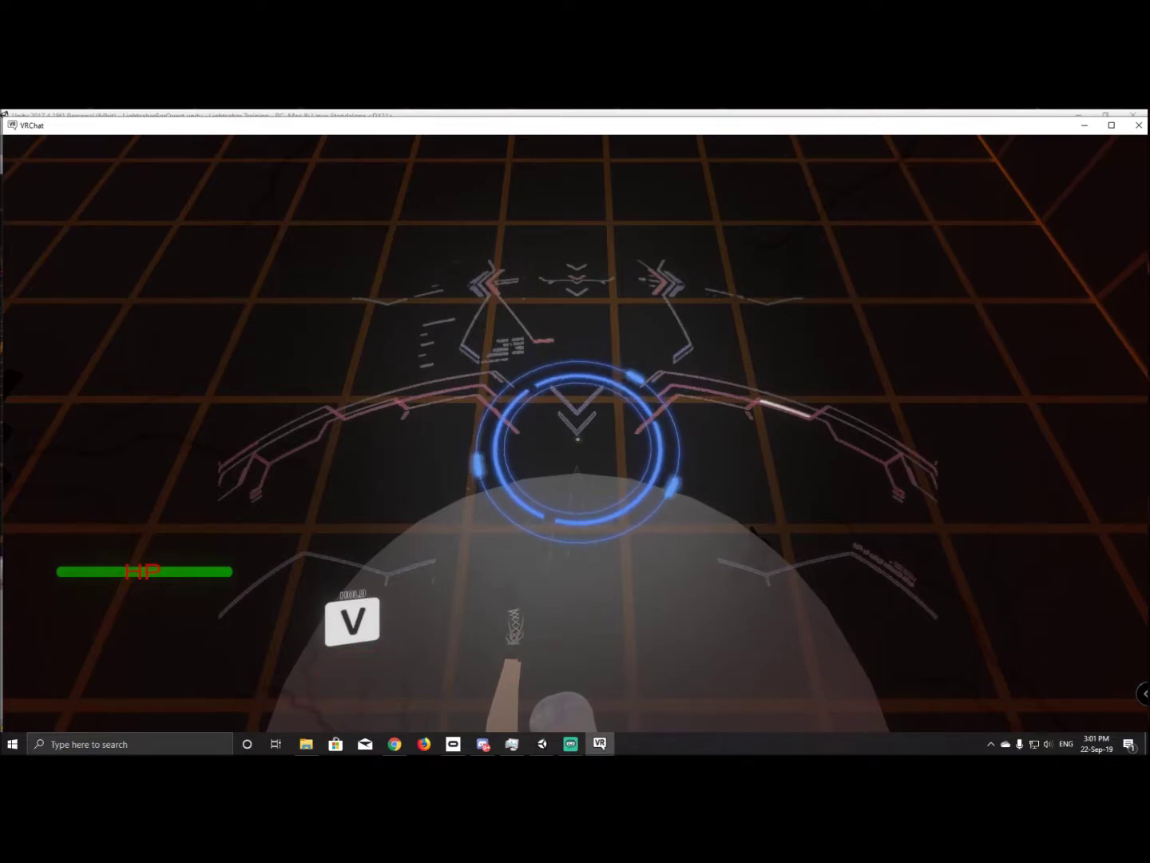
key("Escape")
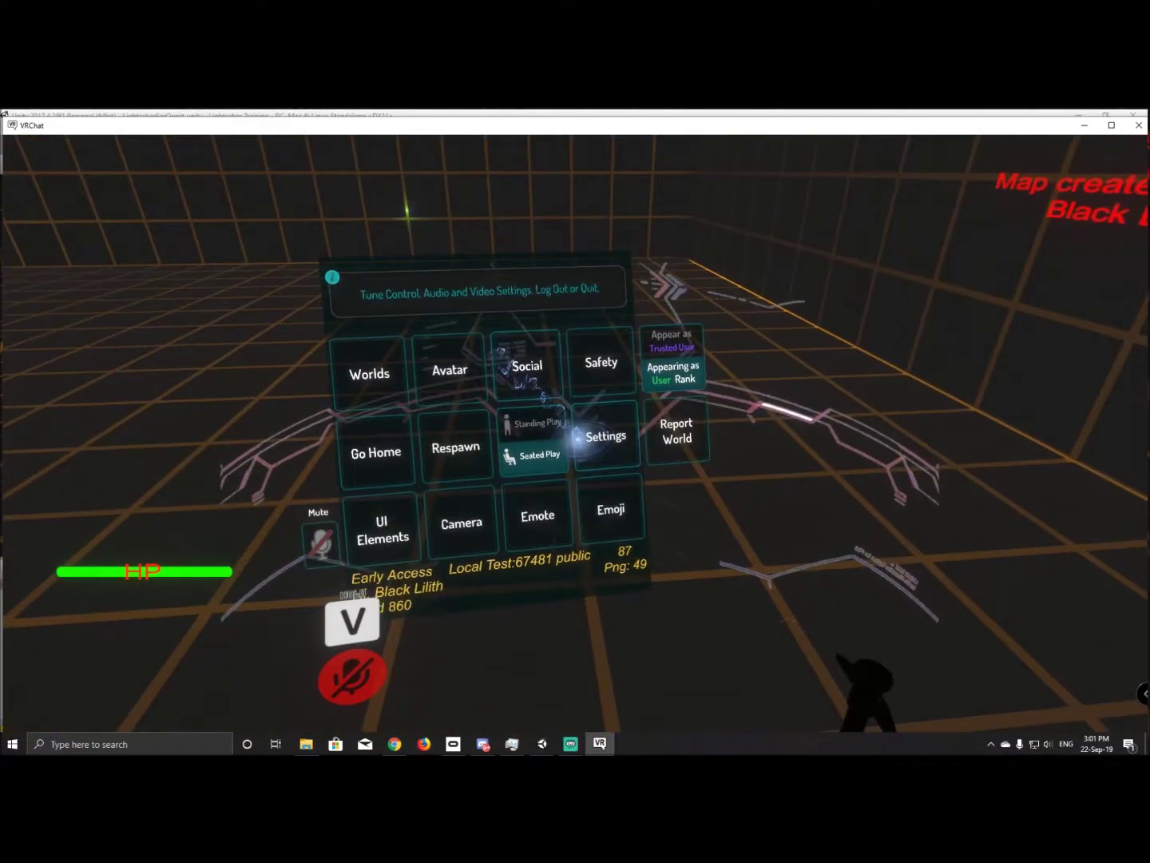
left_click(578, 438)
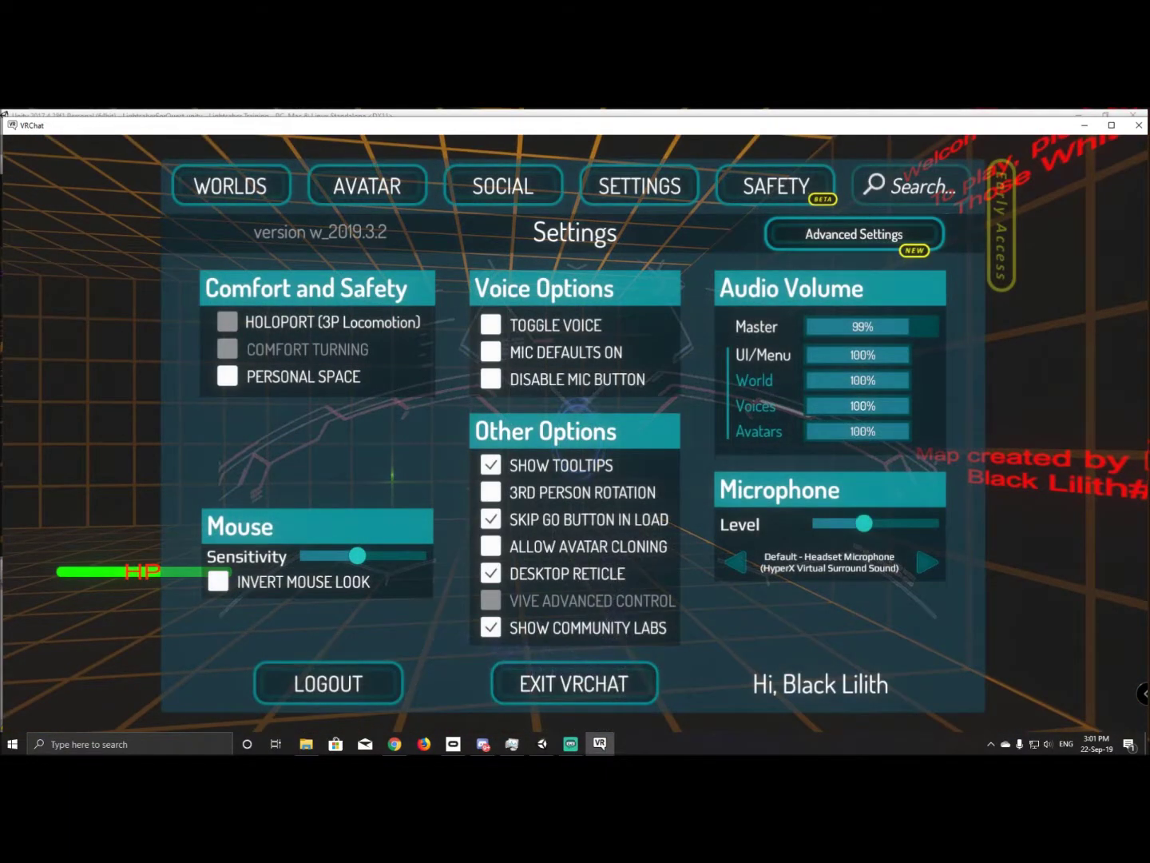
key("alt+Tab")
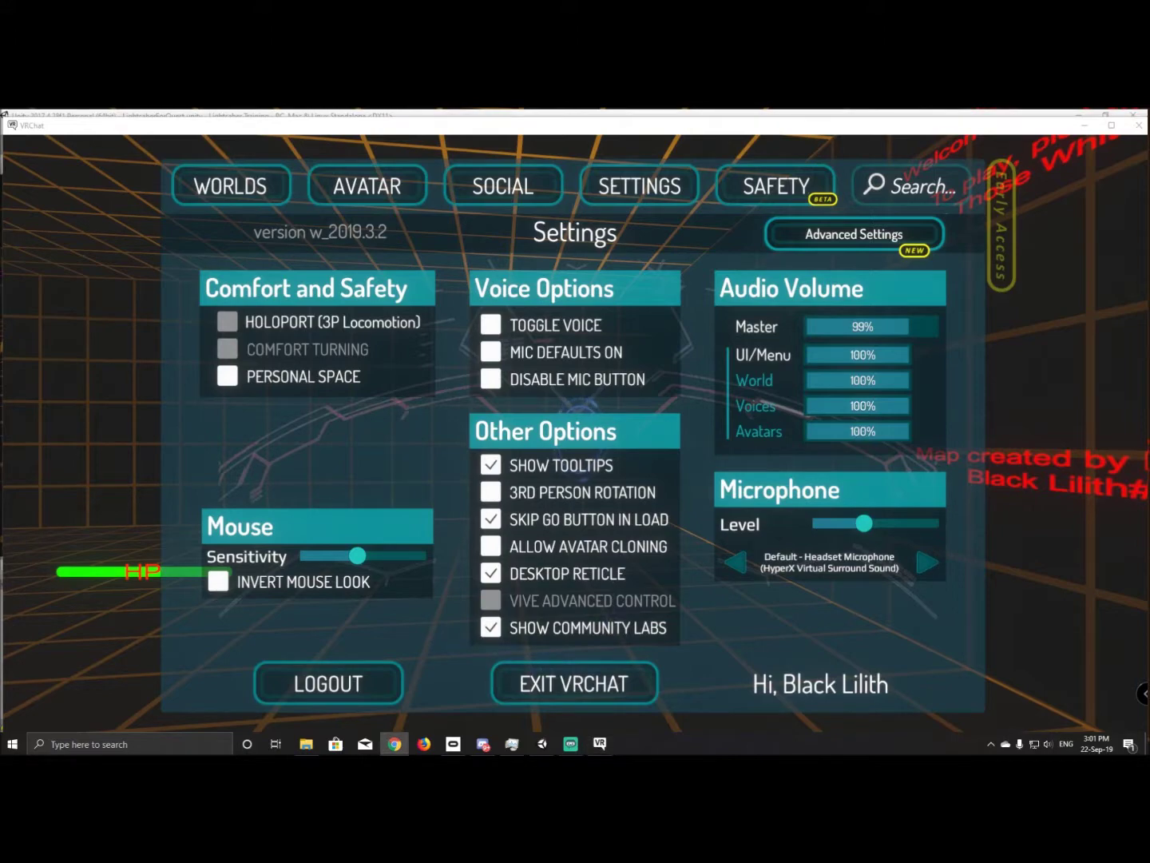
key("alt+F4")
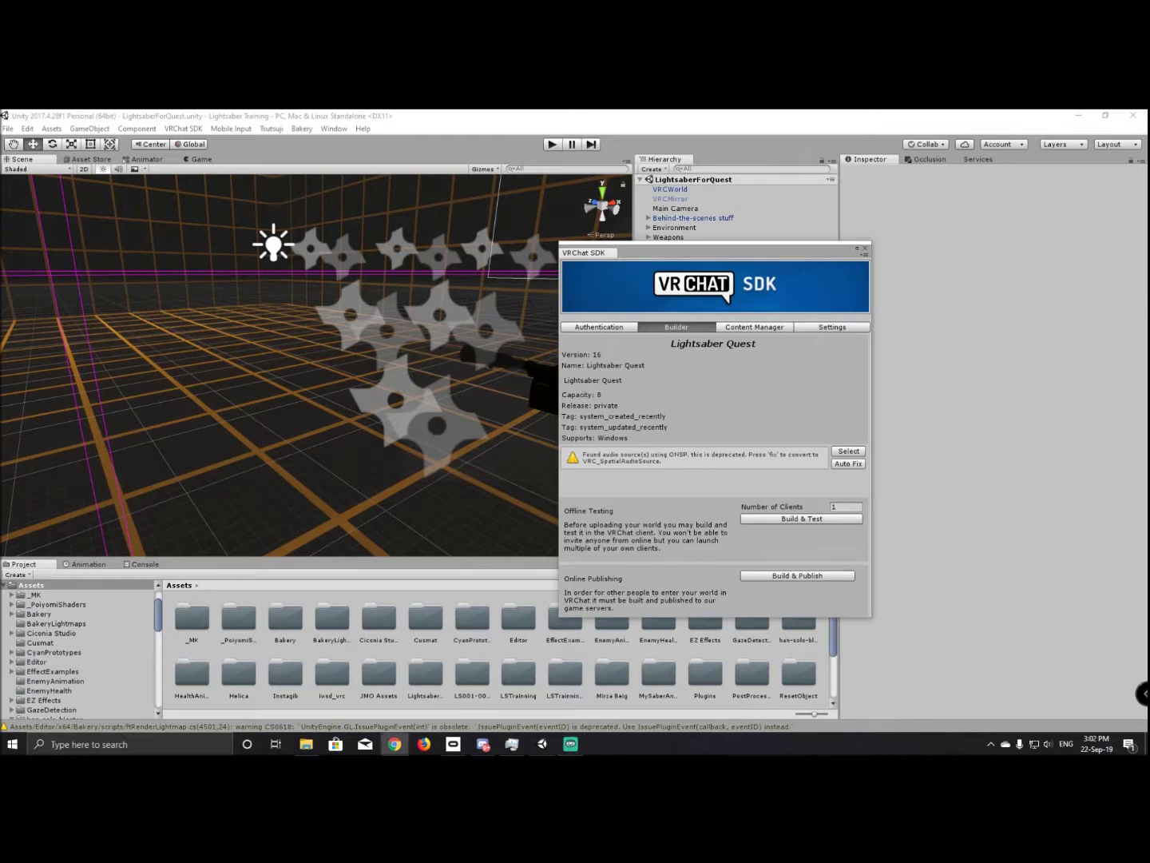
left_click(866, 248)
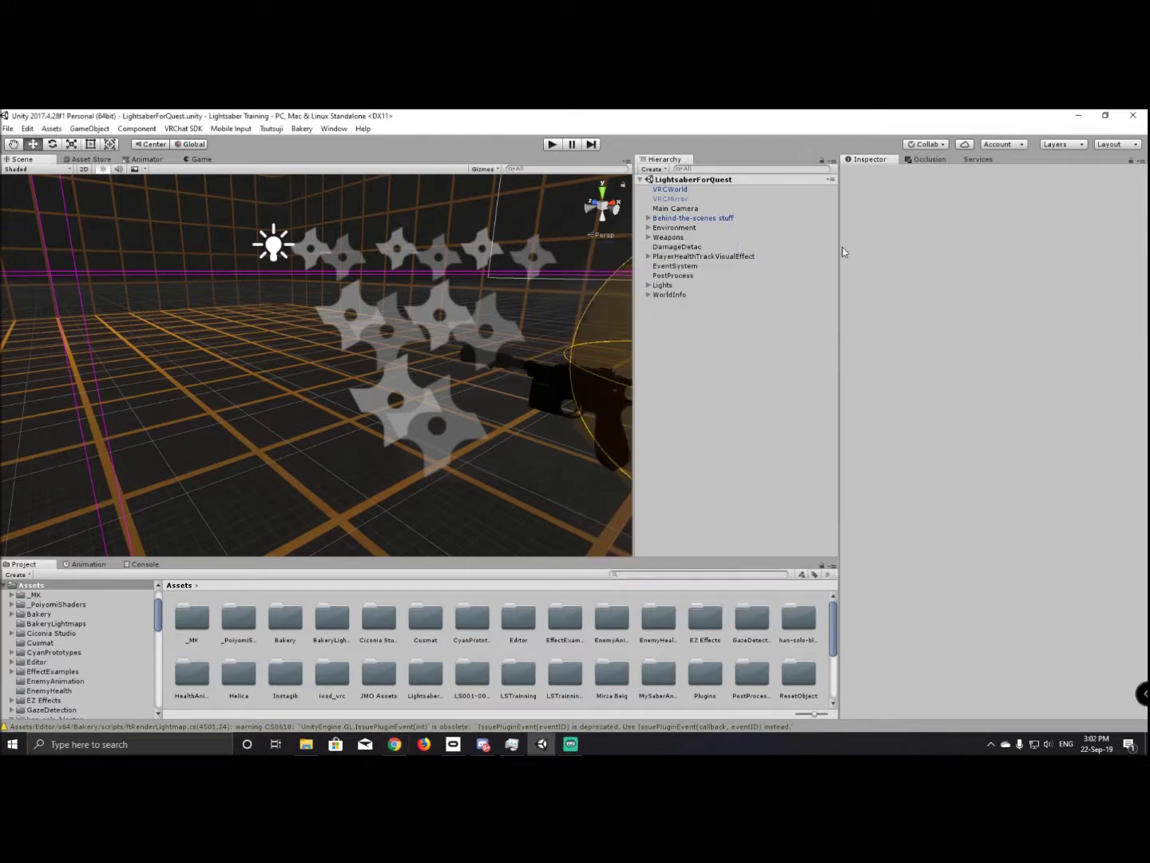
Remove the HitBox layer from Collides With in the Collision module of the BlasterPistol's bullets particle system.
left_click(649, 238)
left_click(656, 266)
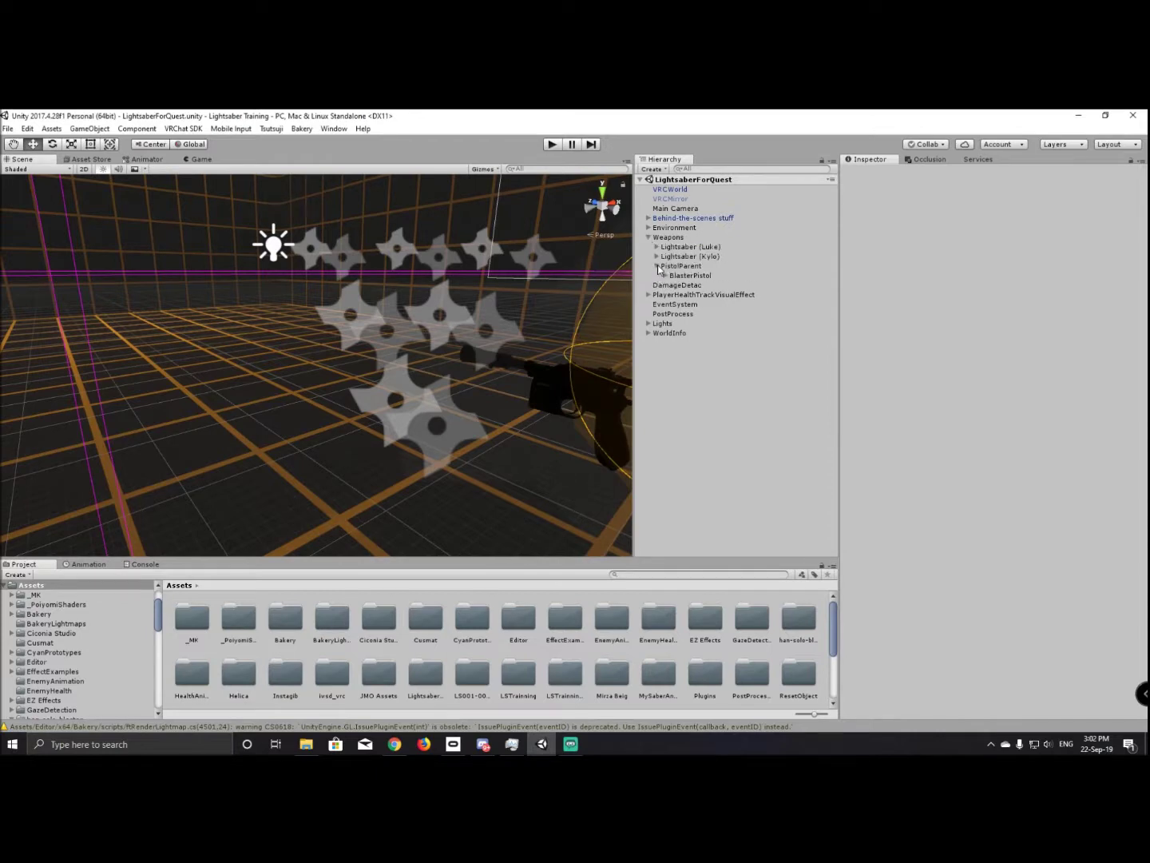
left_click(666, 276)
left_click(672, 314)
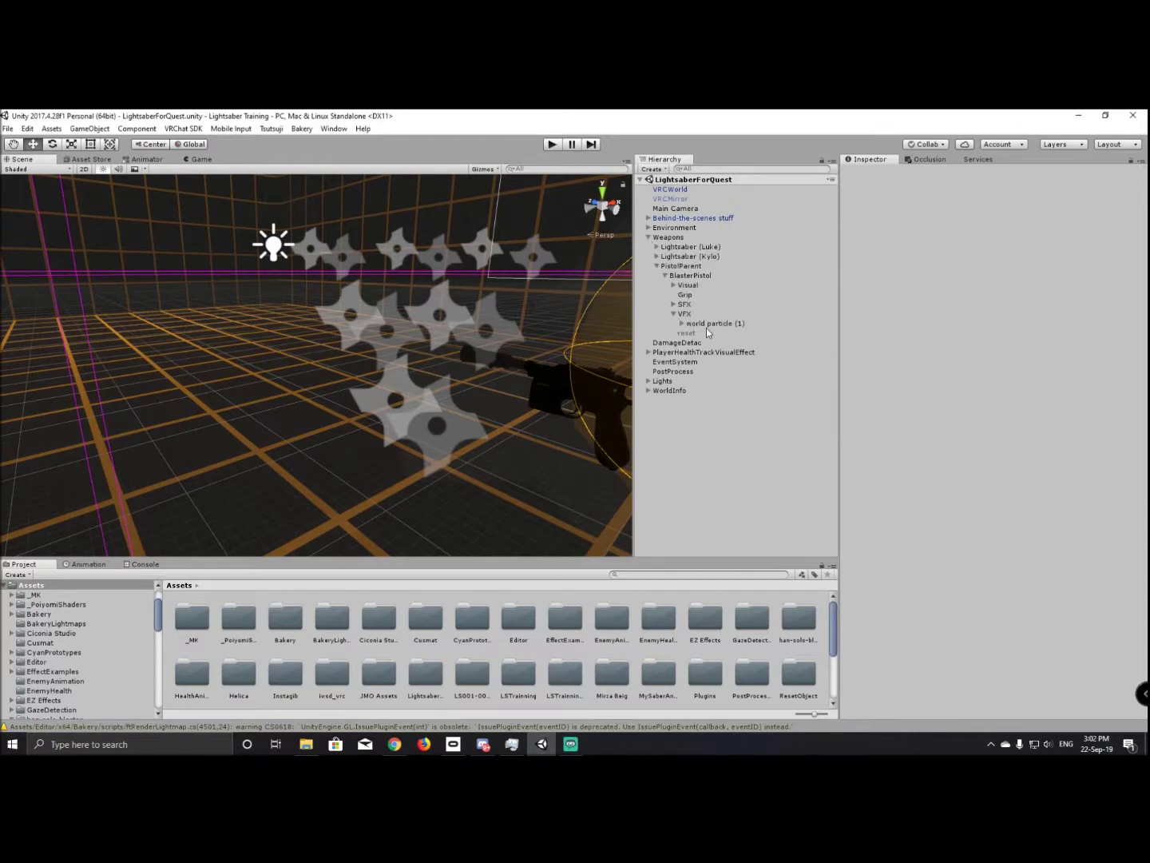
left_click(682, 324)
left_click(706, 332)
scroll(855, 396, "down", 5)
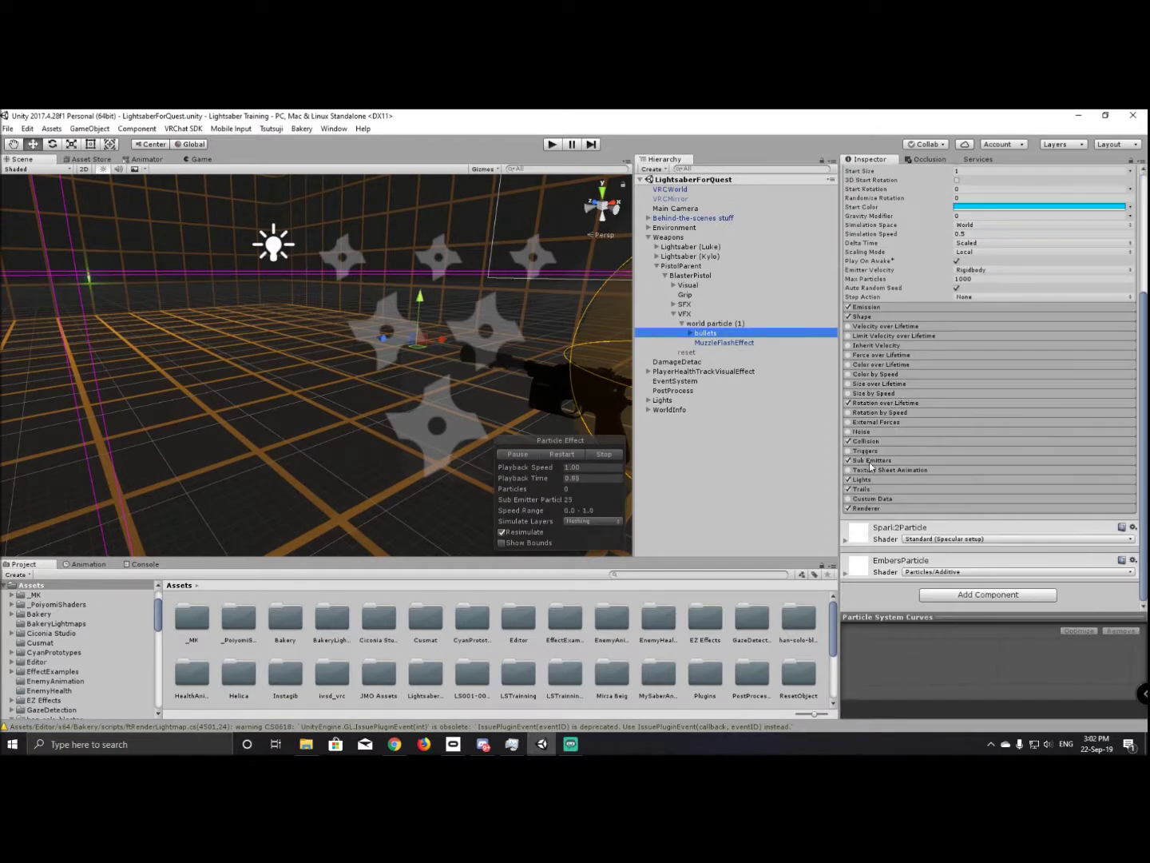
left_click(874, 441)
scroll(1039, 400, "down", 3)
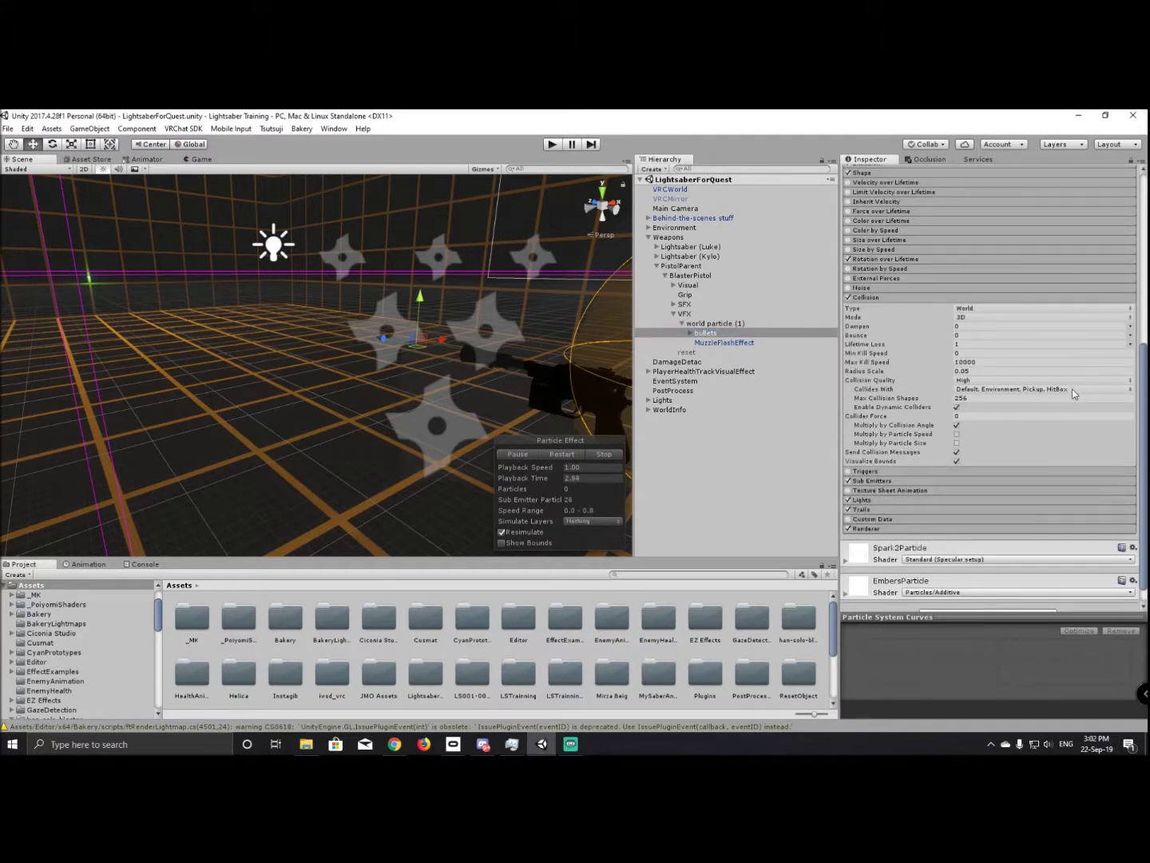
left_click(1072, 392)
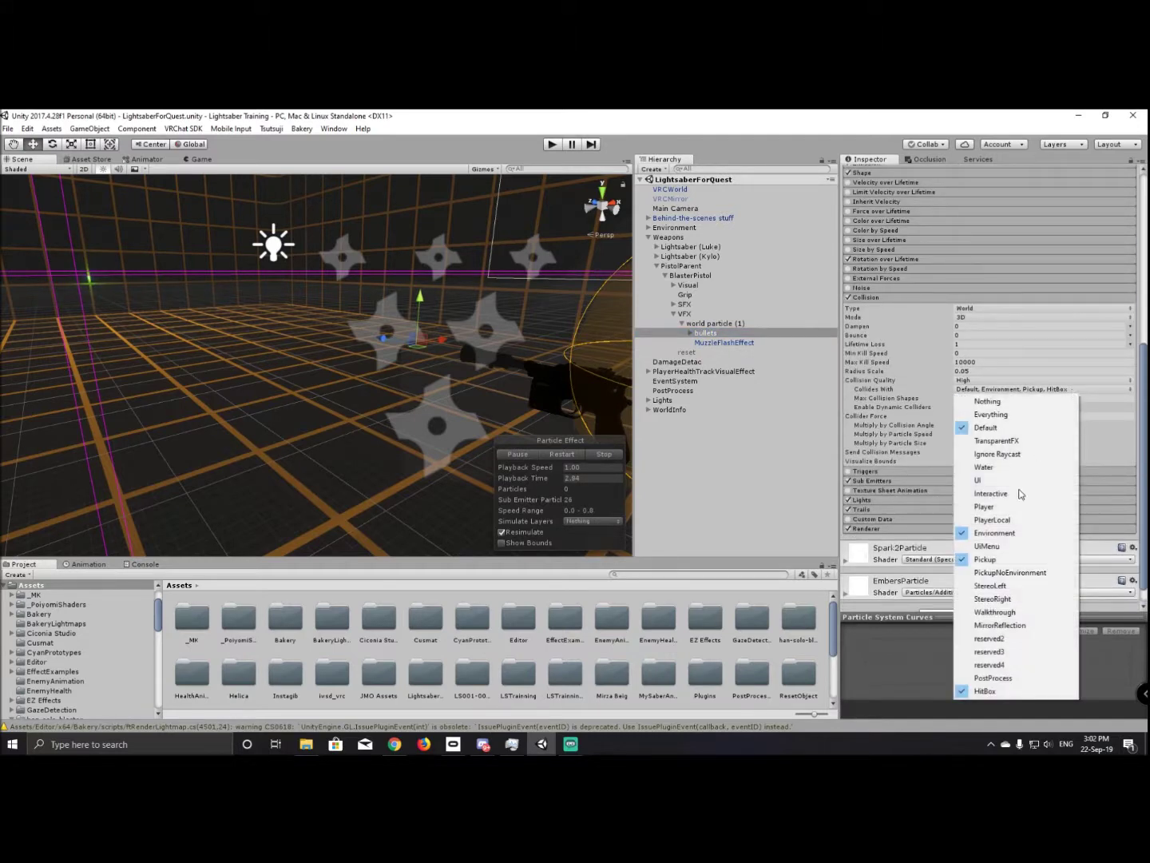
left_click(991, 692)
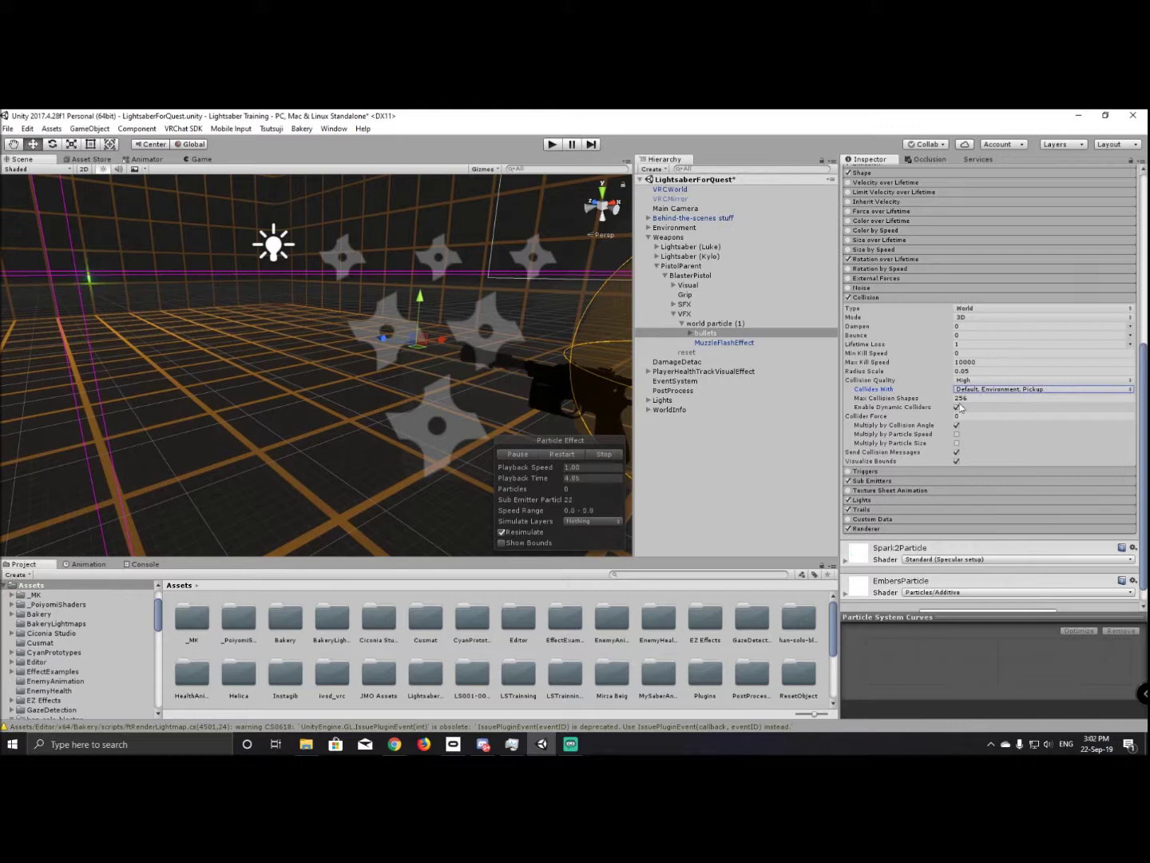
left_click(684, 457)
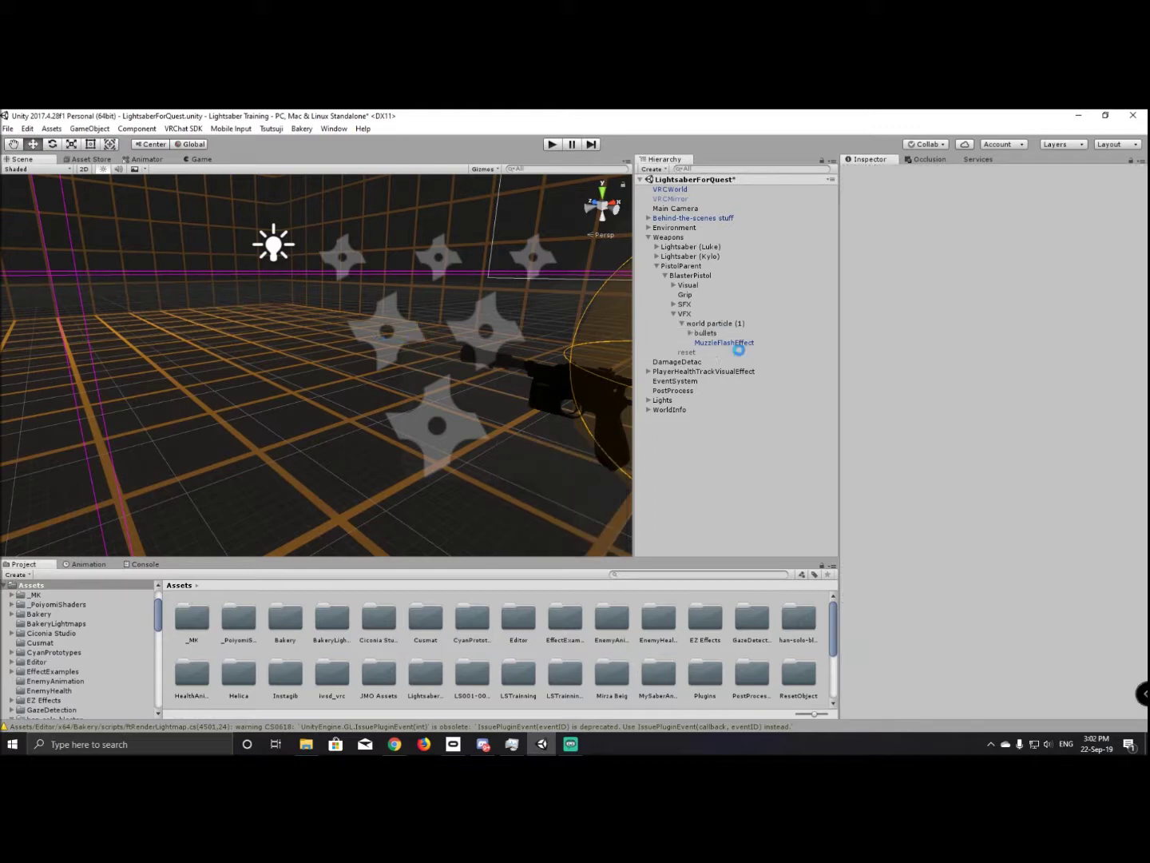
Build and test the world again from the VRChat SDK control panel.
left_click(183, 128)
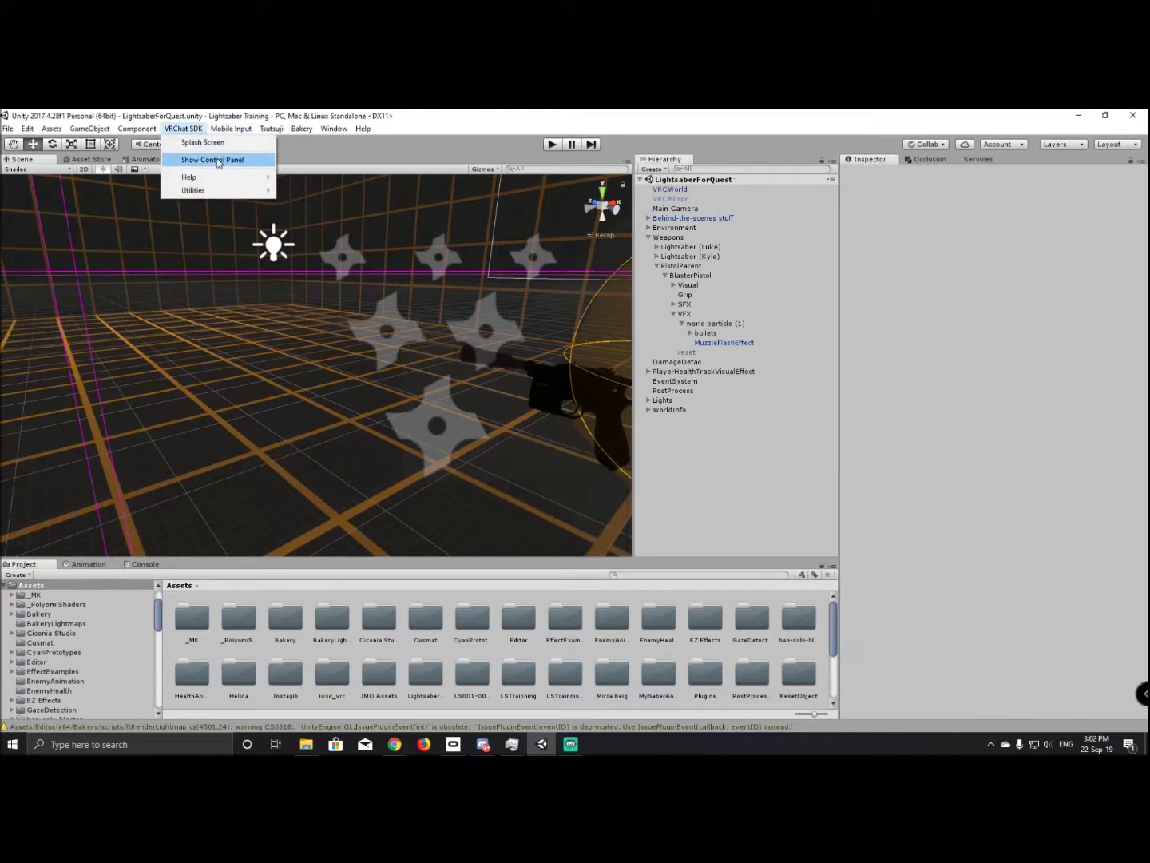
left_click(210, 162)
left_click(773, 520)
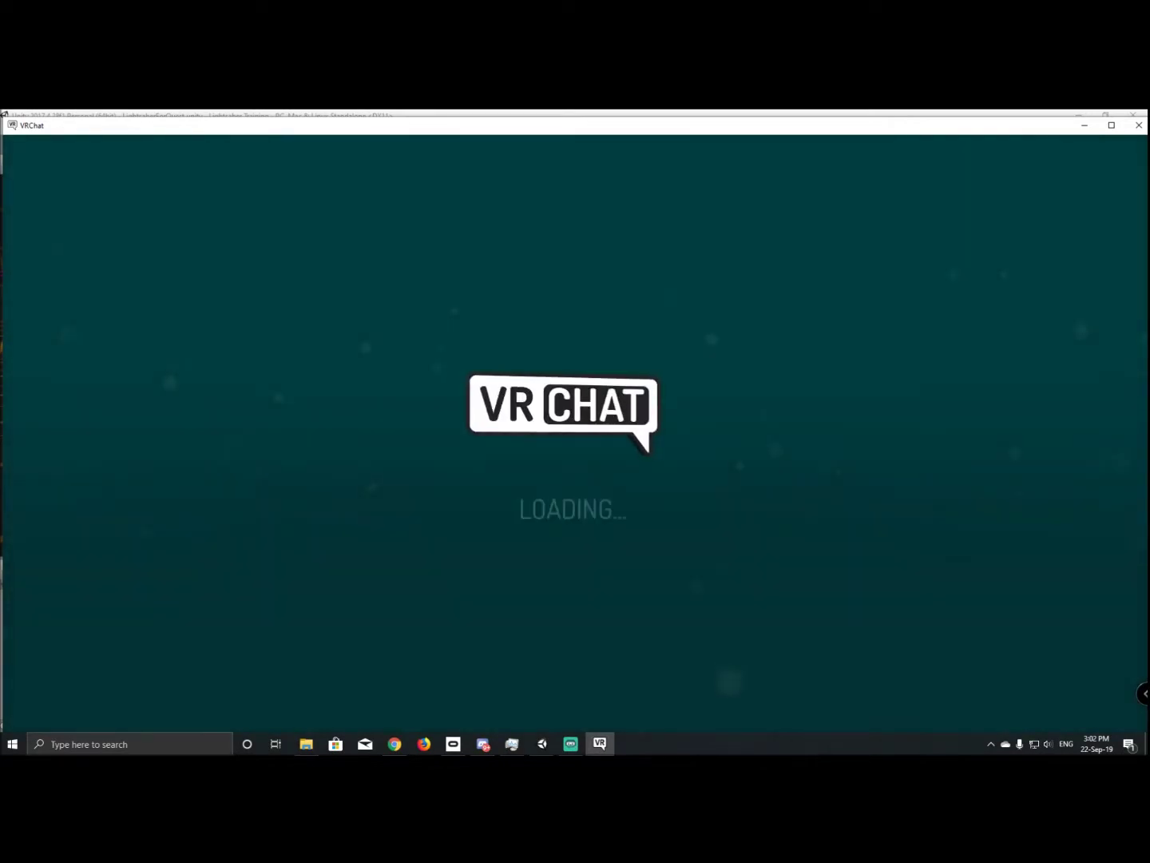
key("alt+Tab")
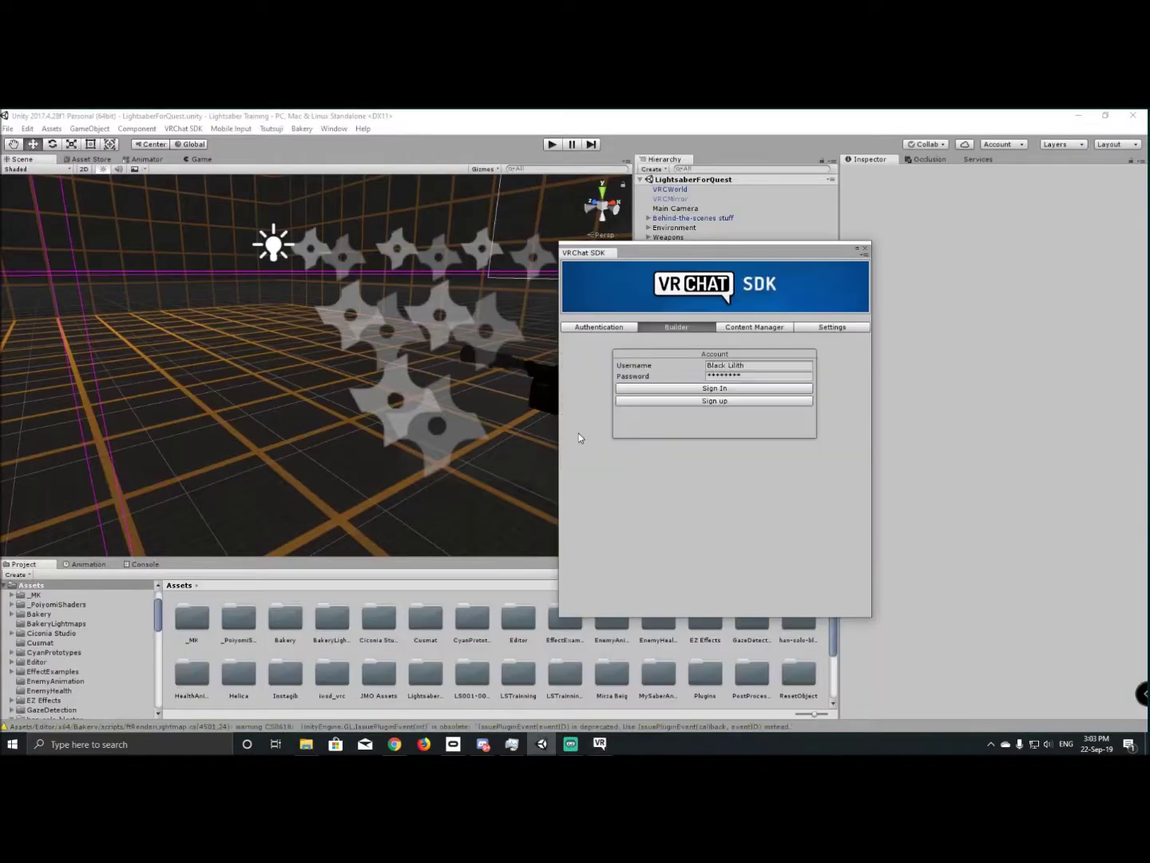
Switch to the VRChat client to test the new build, and return to Unity.
left_click(600, 744)
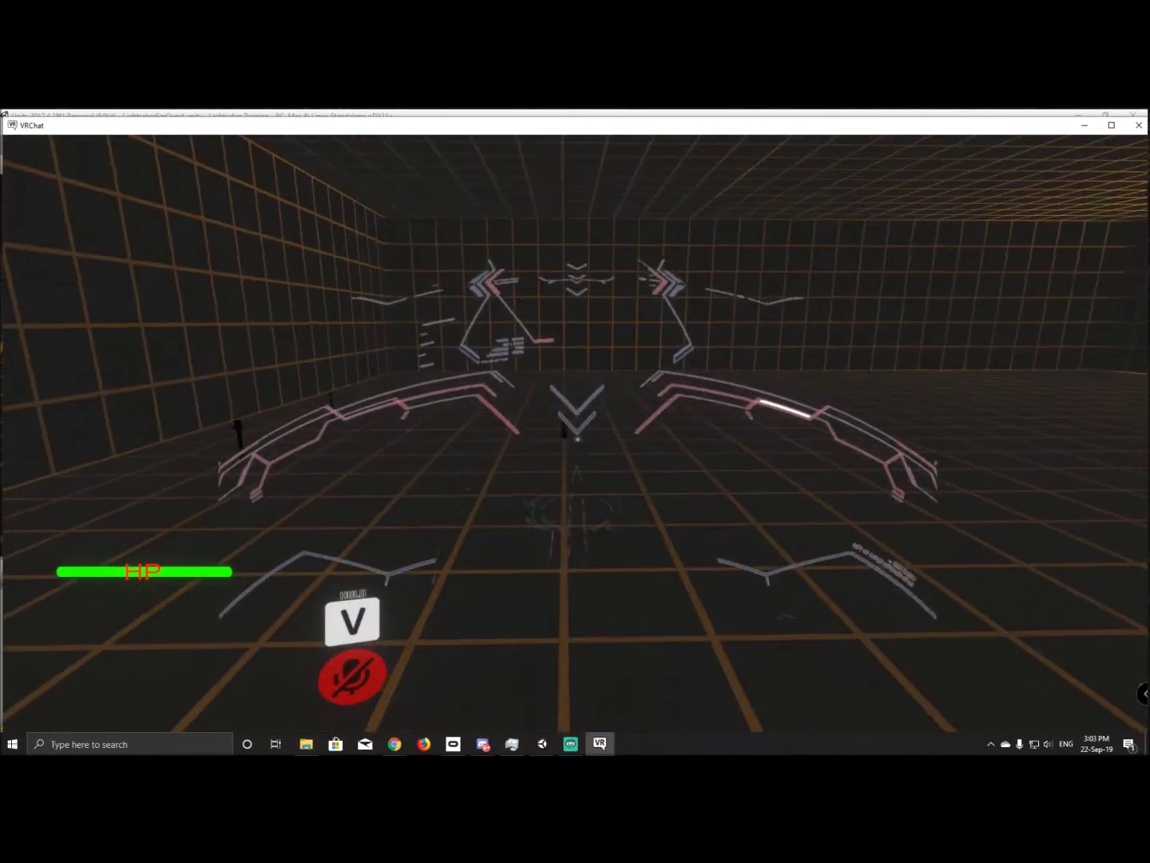
key("alt+Tab")
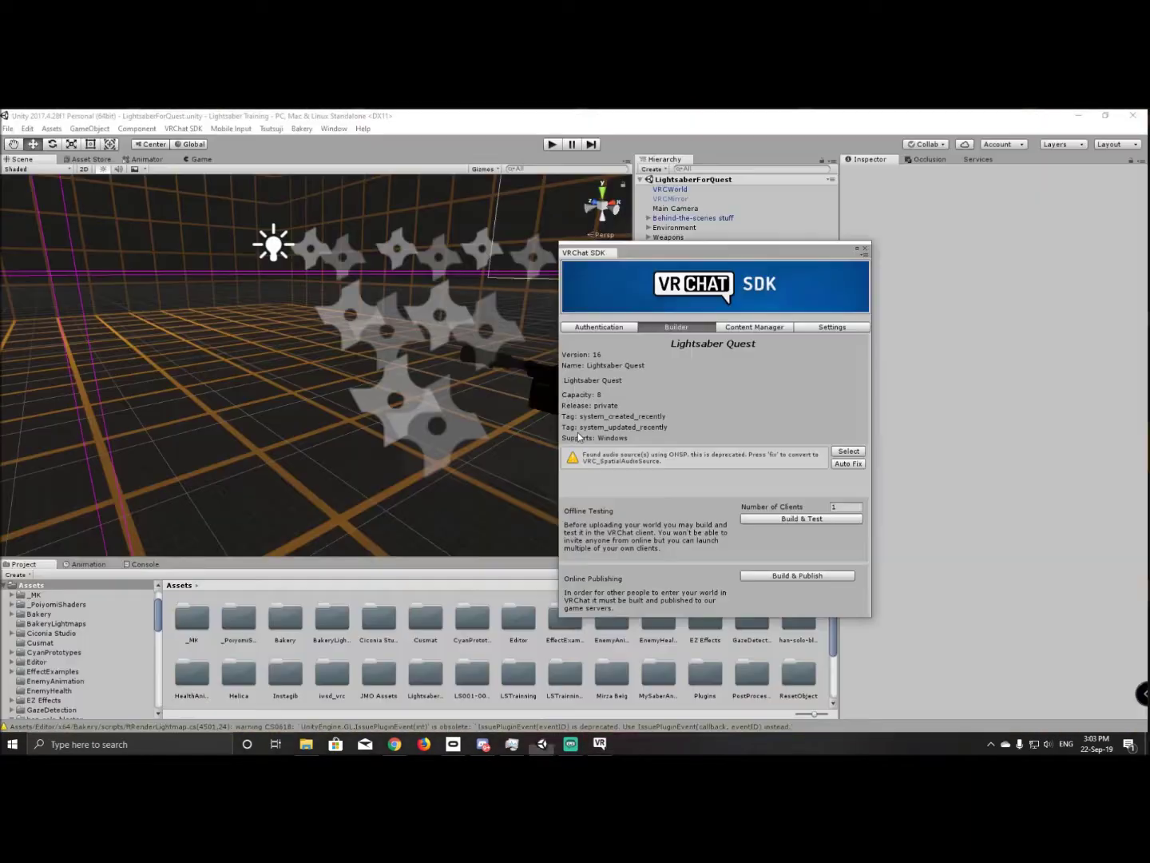
left_click(601, 744)
key("alt+Tab")
key("alt+Tab")
key("alt+Tab")
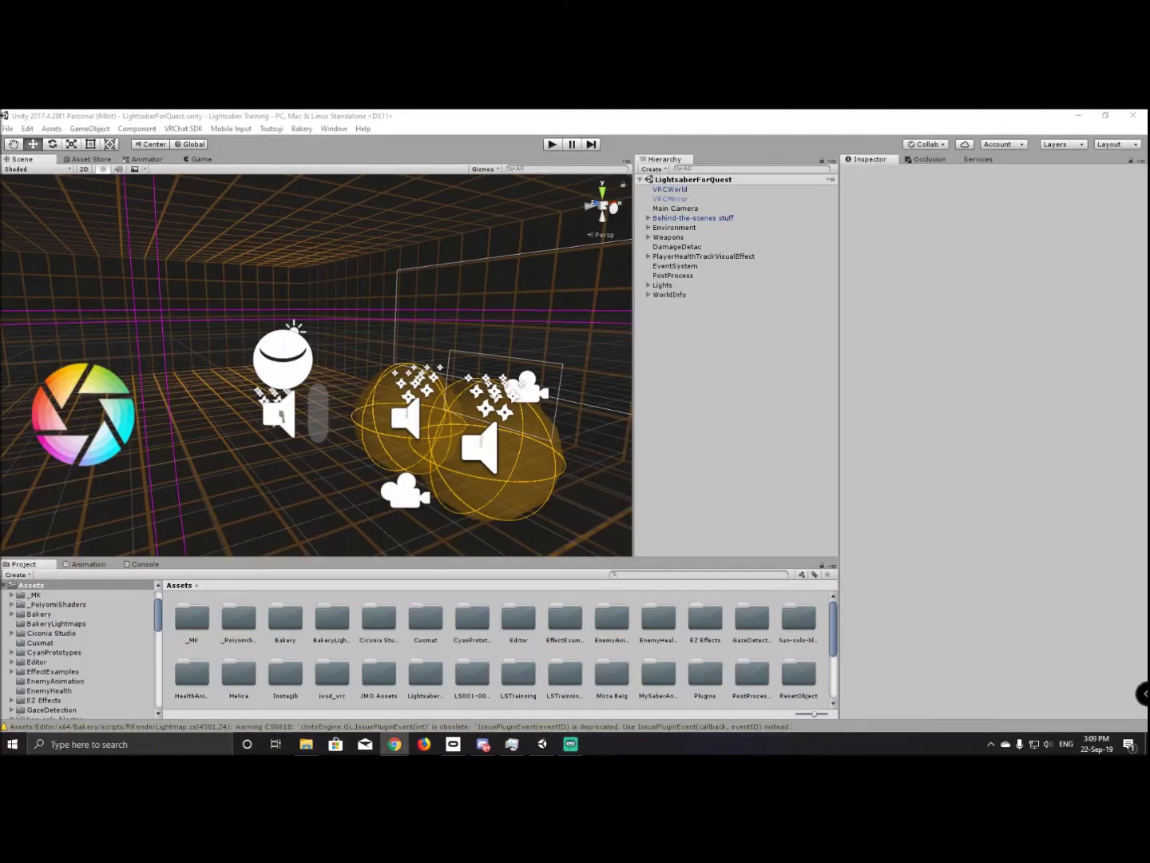
Add the HitBox layer back to Collides With in the Collision module of the BlasterPistol's bullets particle system.
left_click(648, 237)
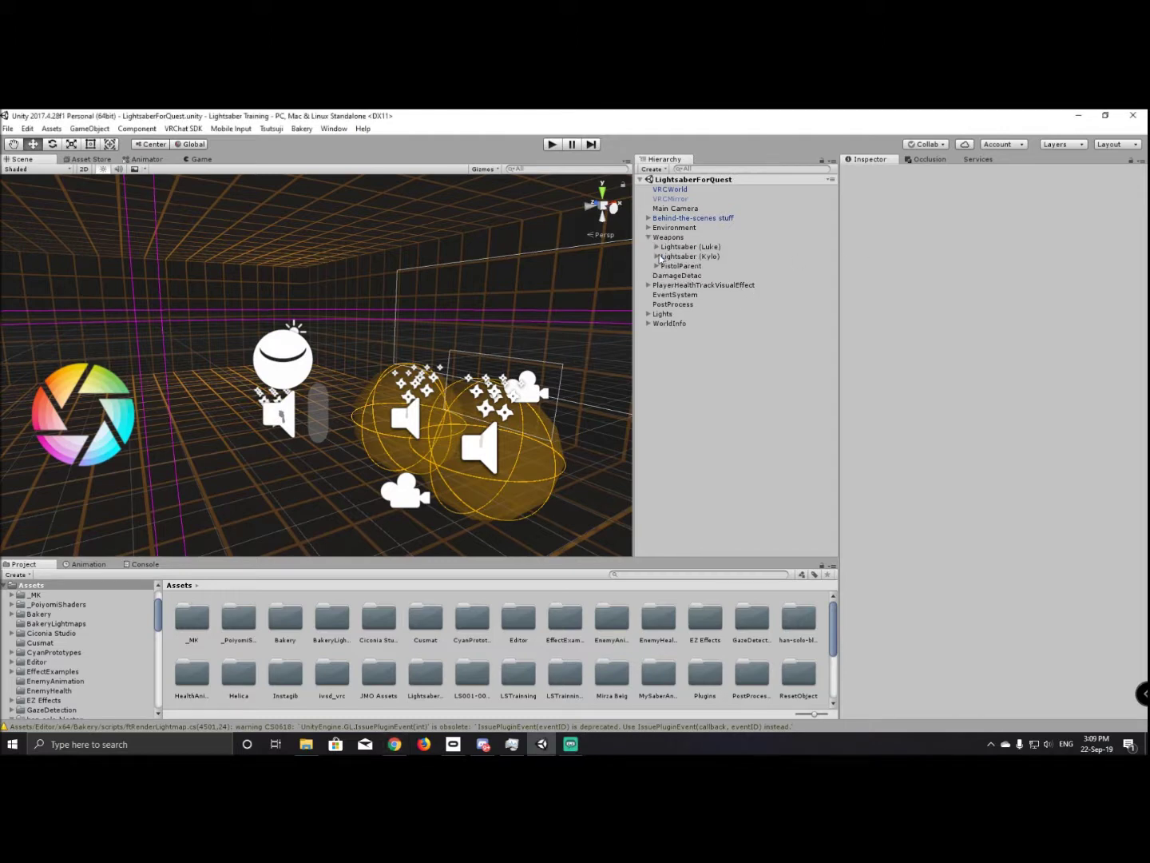
left_click(657, 267)
left_click(664, 274)
left_click(674, 313)
left_click(681, 323)
left_click(706, 333)
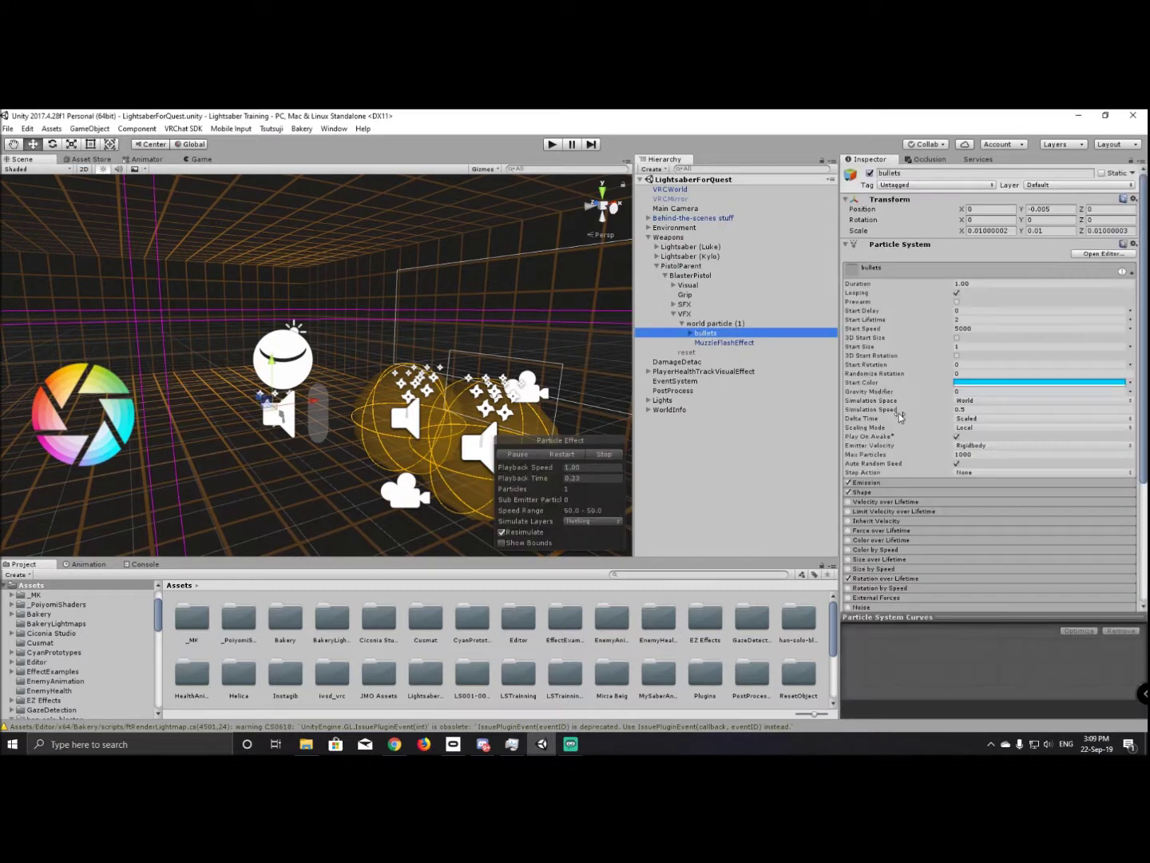
scroll(900, 415, "down", 4)
left_click(888, 443)
left_click(1048, 535)
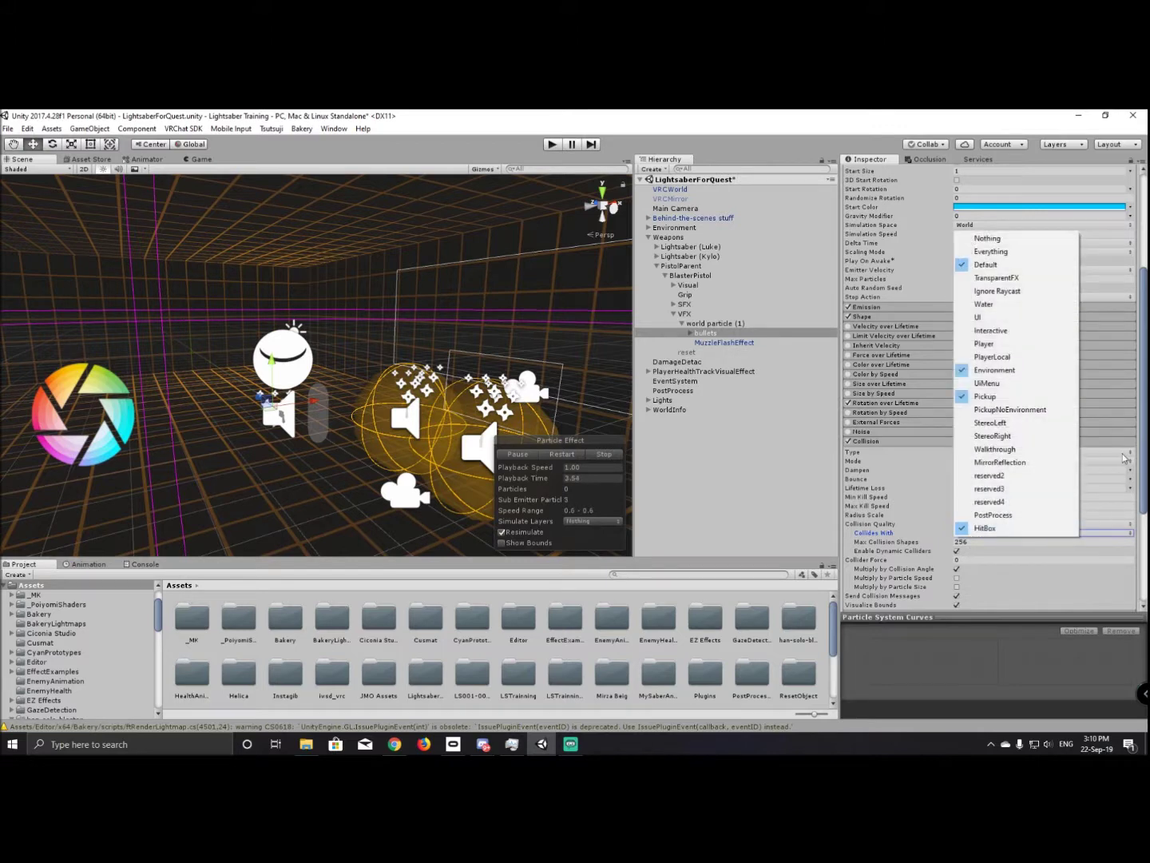
left_click(651, 488)
left_click(654, 479)
Examine the PropSpawner under Player trackers, including SpawnedItem's OnSpawn trigger and the children of its Hitbox tracker.
left_click(650, 219)
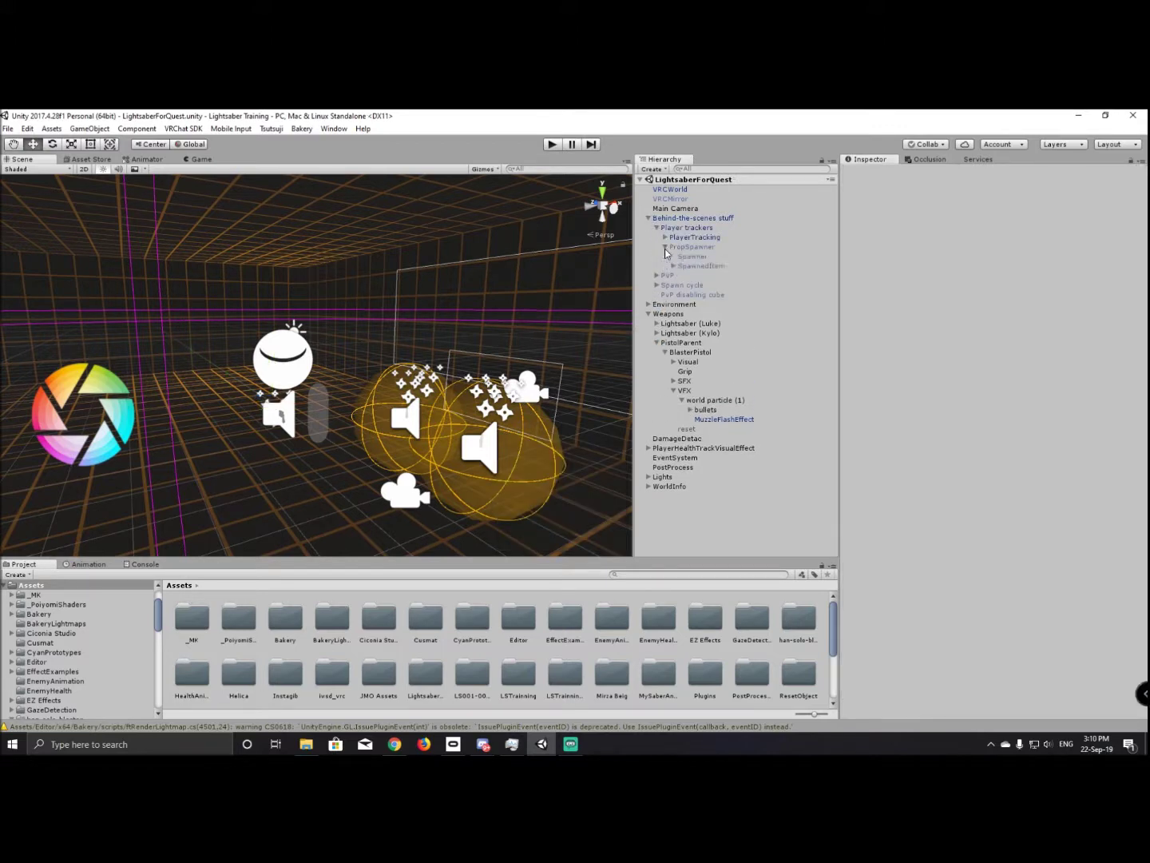
left_click(693, 247)
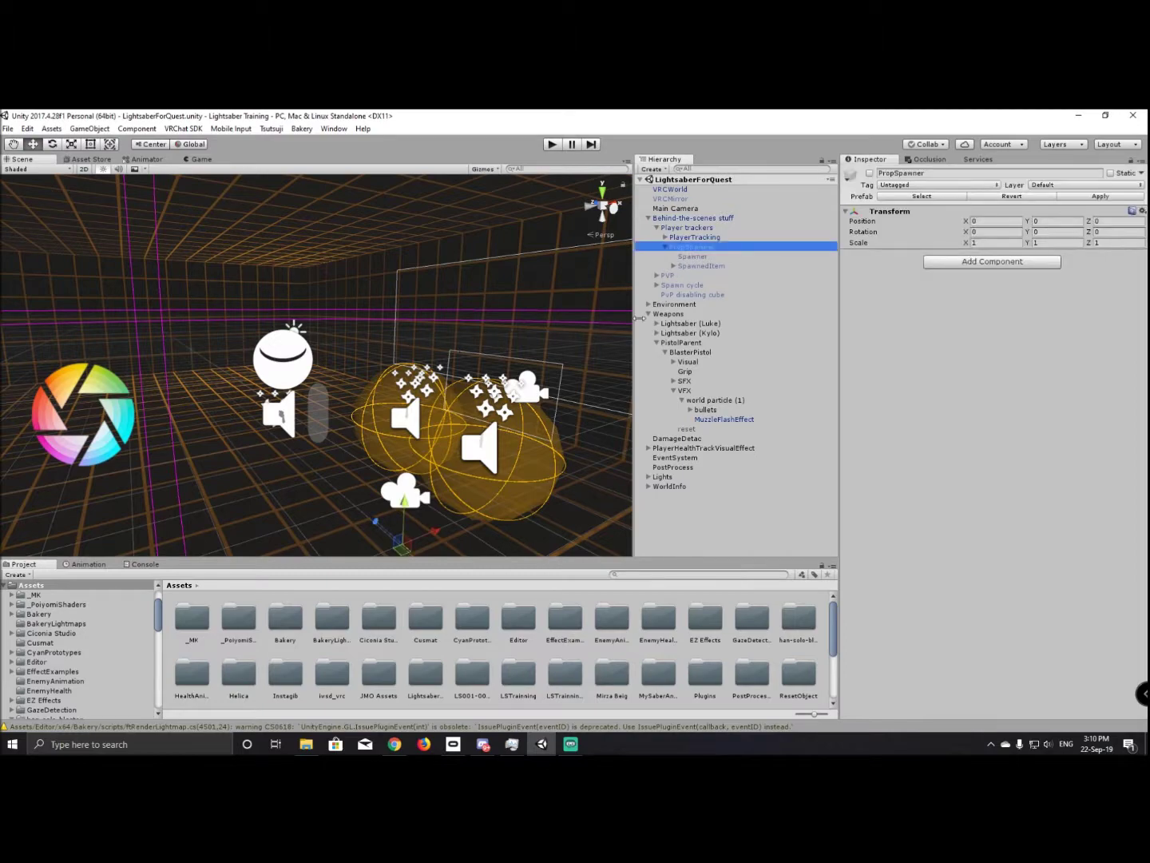
key("f")
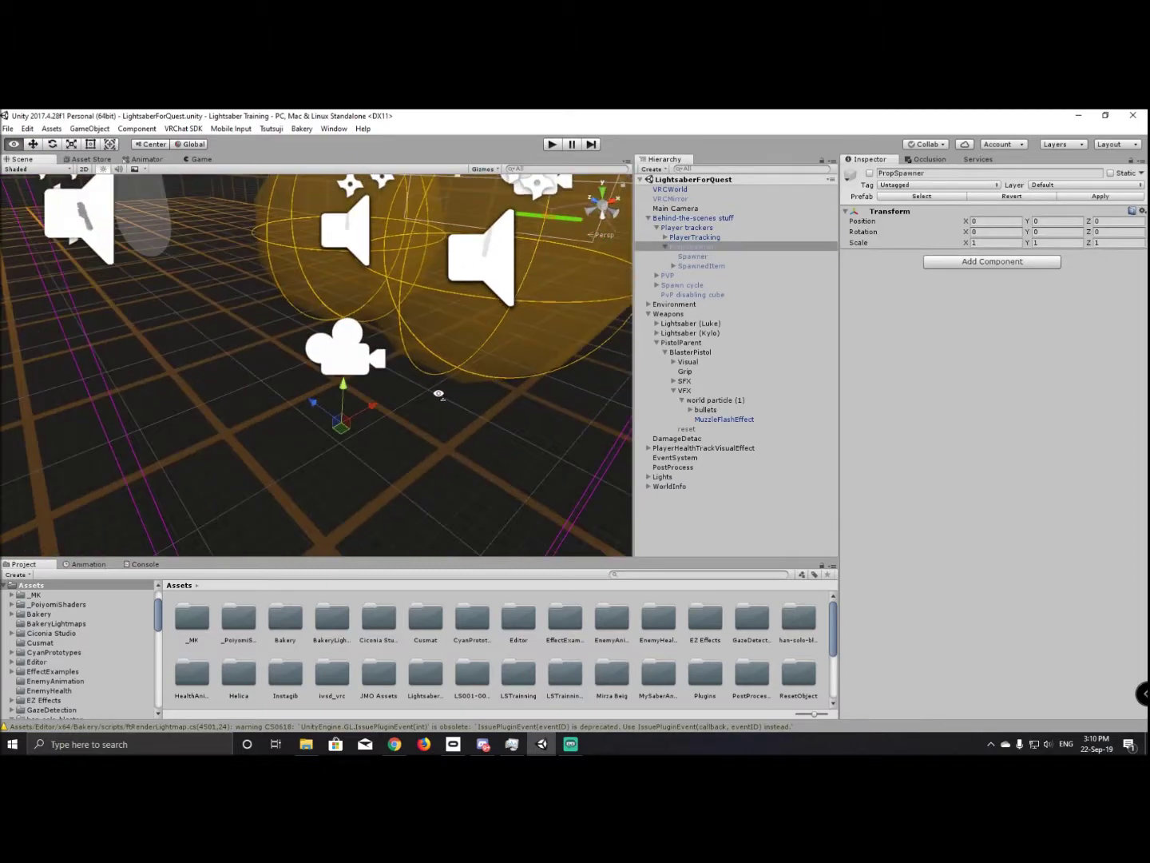
left_click_drag(439, 394, 431, 393, "alt")
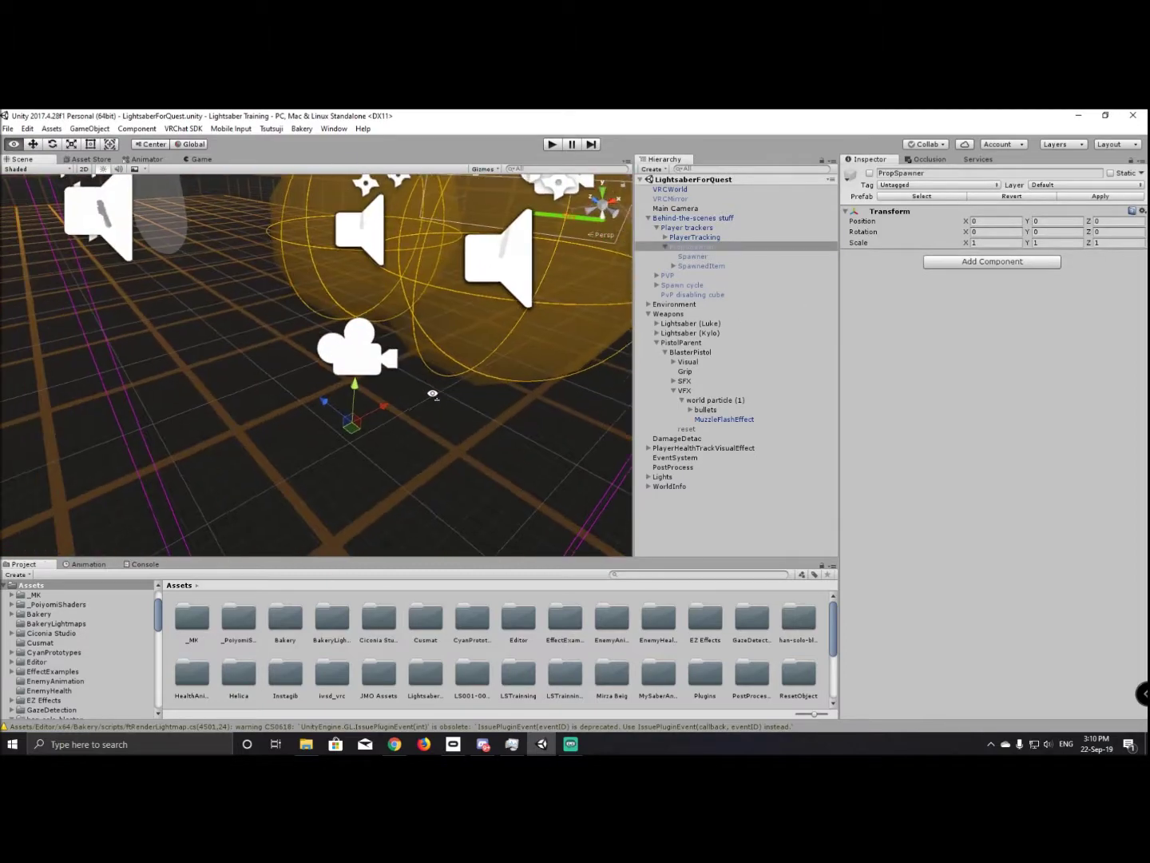
left_click(716, 266)
left_click(673, 267)
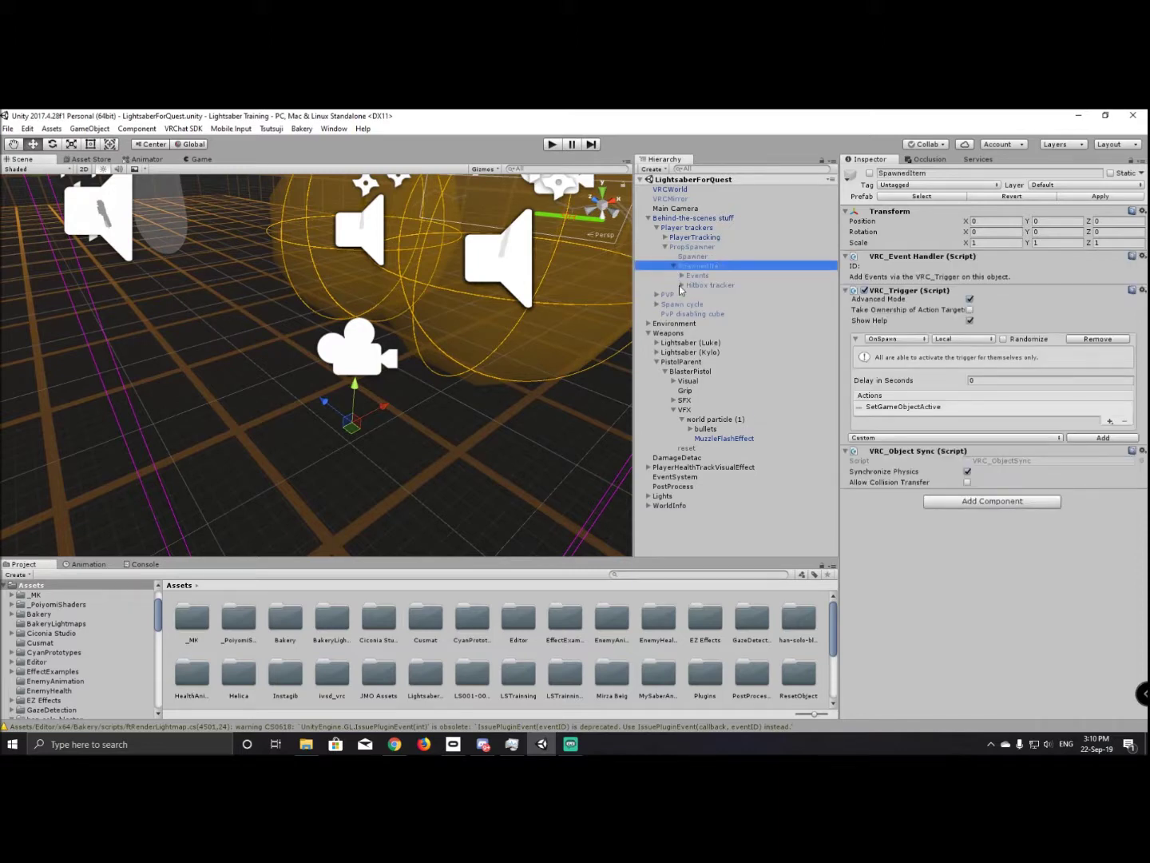
left_click(680, 284)
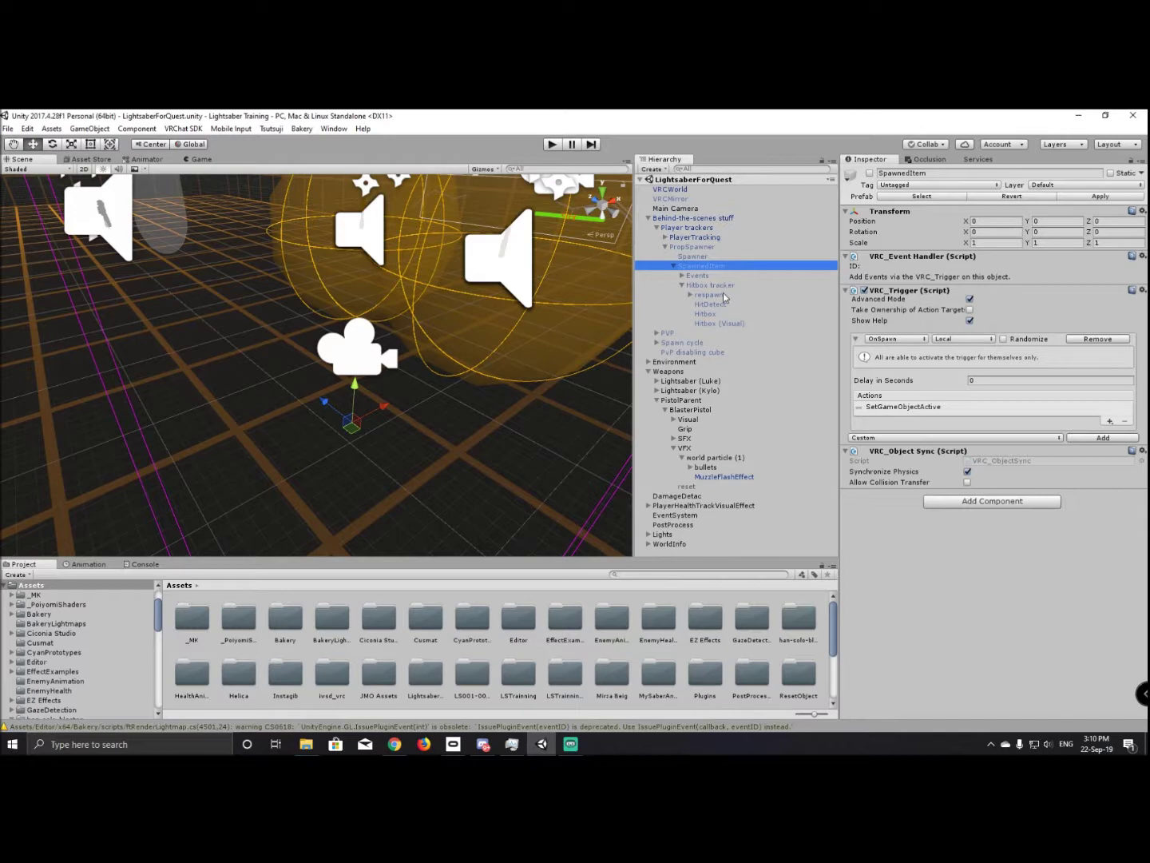
Examine the Setup trigger under SpawnedItem's OwnerEvents, and the collider and OnParticleCollision trigger on Hitbox (Visual).
left_click(681, 275)
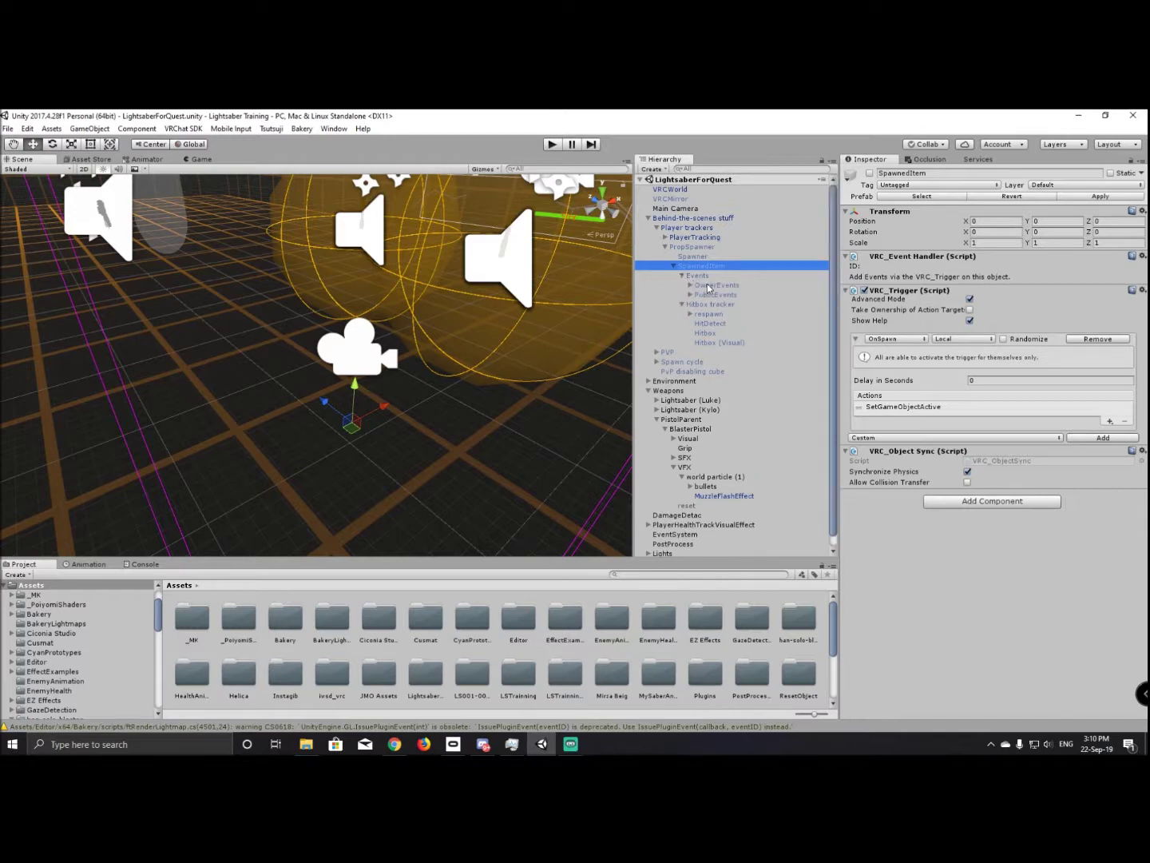
left_click(723, 287)
left_click(691, 285)
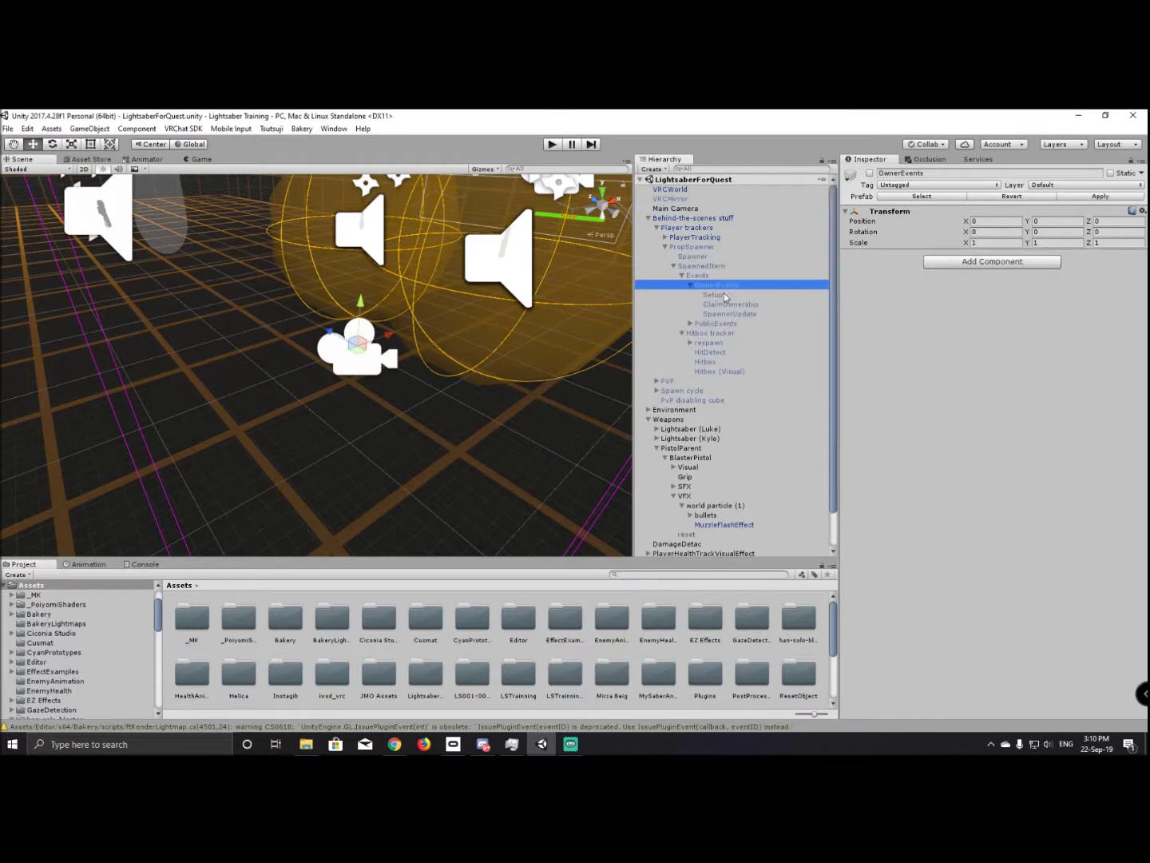
left_click(724, 295)
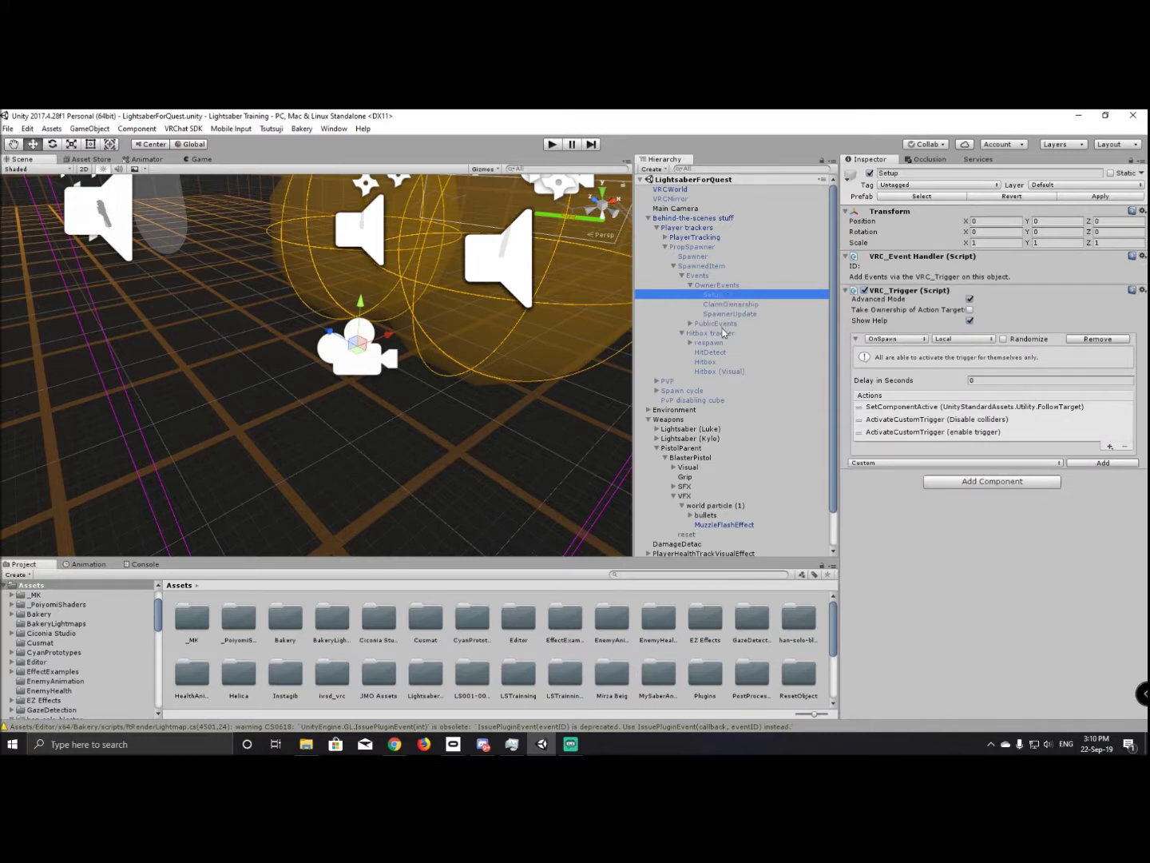
left_click(723, 370)
scroll(946, 415, "down", 3)
scroll(947, 415, "up", 3)
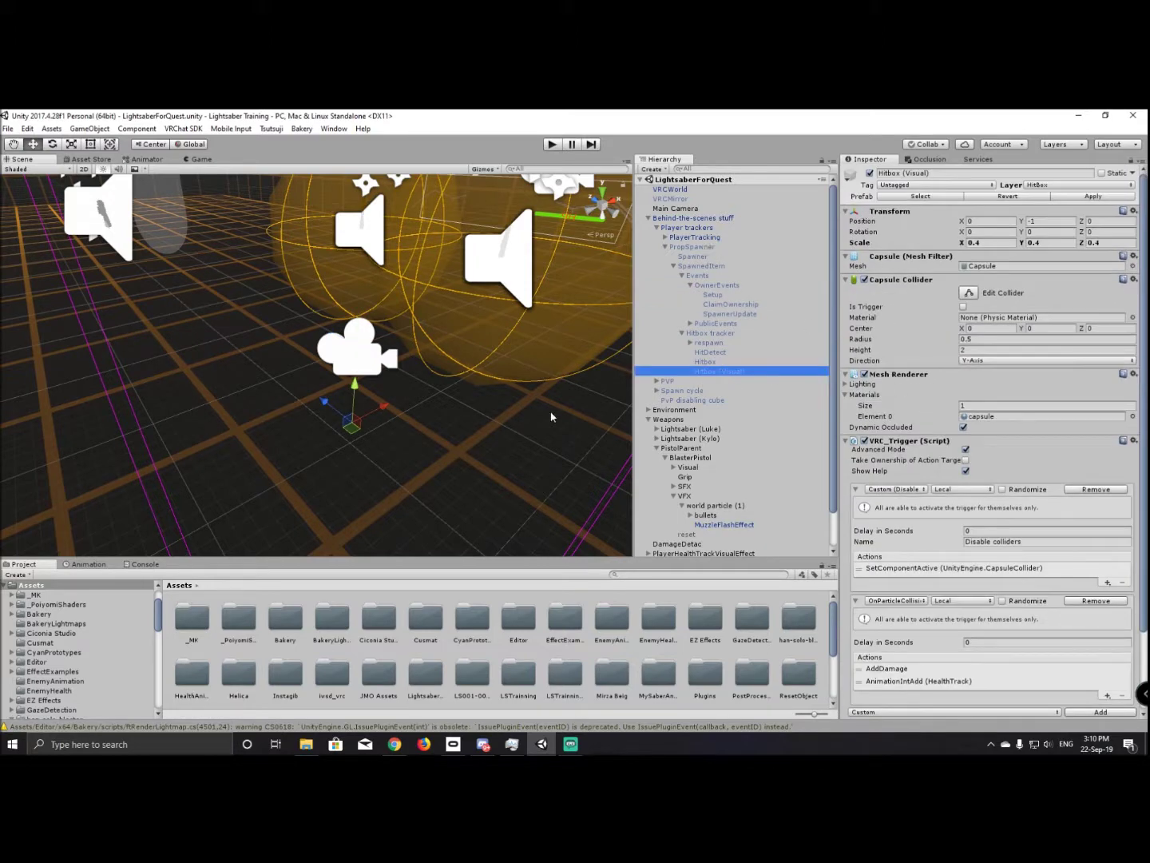
Collapse the Behind-the-scenes stuff and Weapons groups in the hierarchy and clear the selection.
left_click(648, 219)
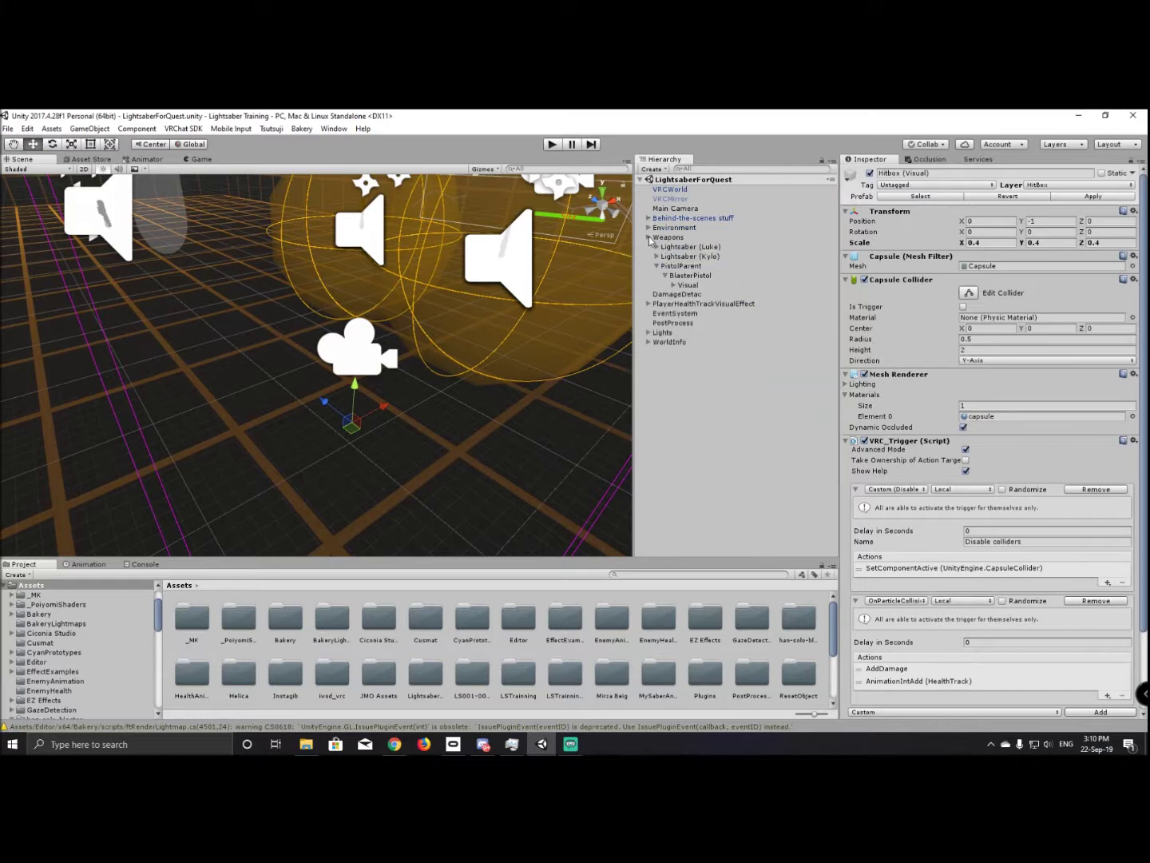
left_click(649, 237)
left_click(732, 355)
left_click_drag(503, 348, 509, 300, "alt")
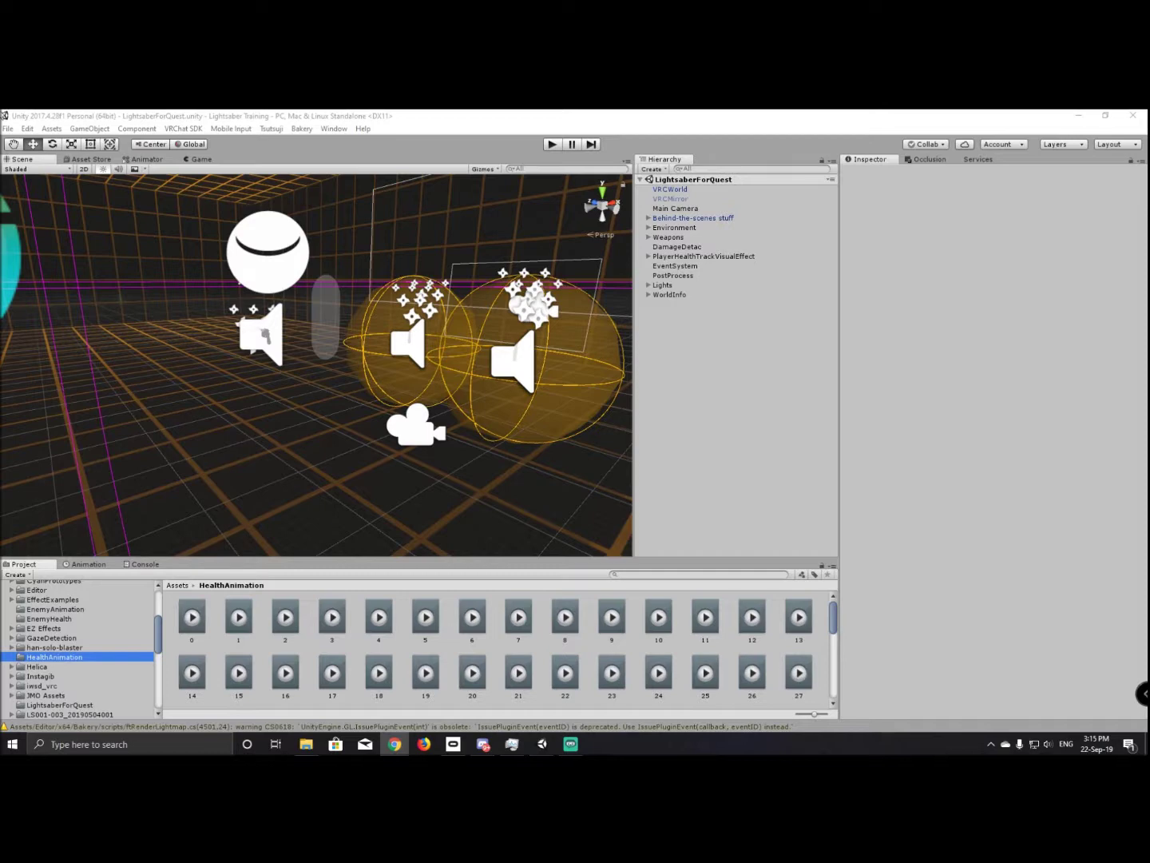
Switch to Chrome showing the YouTube video "[VRChat] Reverse Damage Logic and Peak Inside LightSaber Battle".
key("alt+Tab")
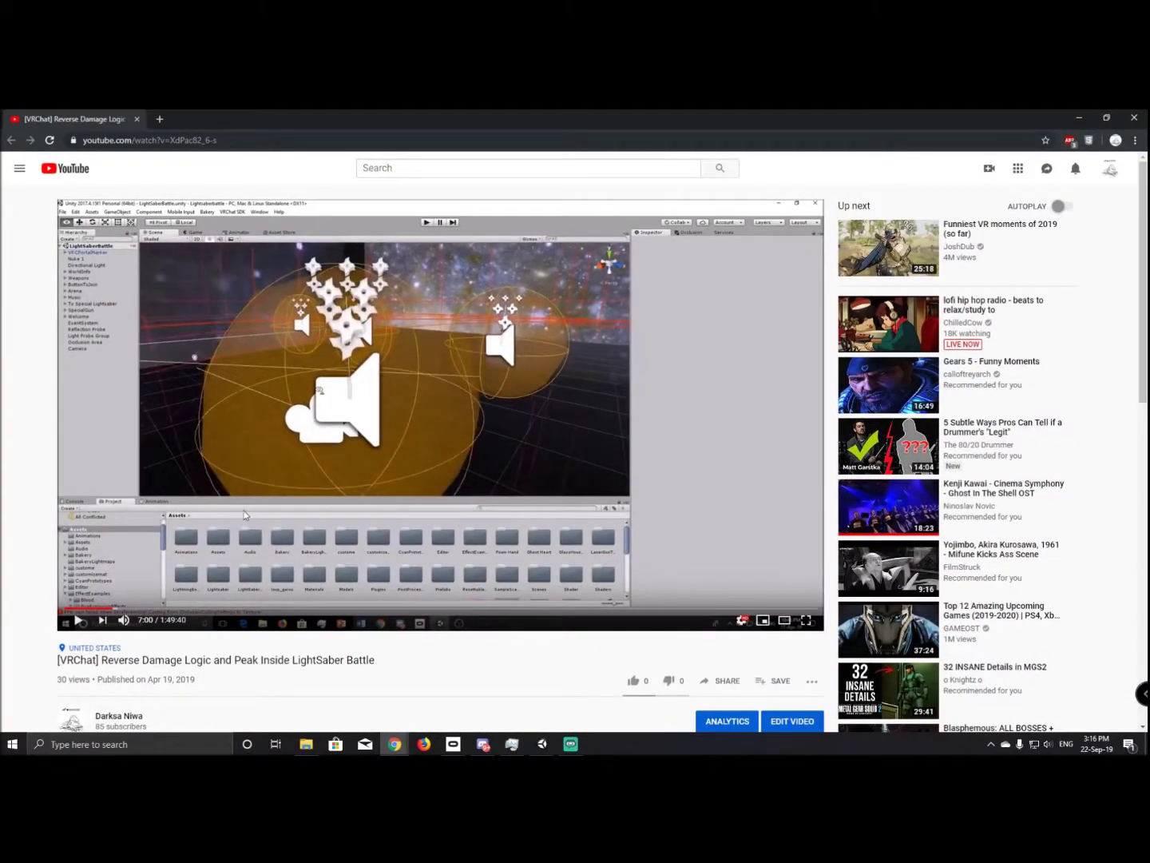
Look over the description of the reverse damage logic video and close the browser window to return to Unity.
scroll(174, 633, "down", 2)
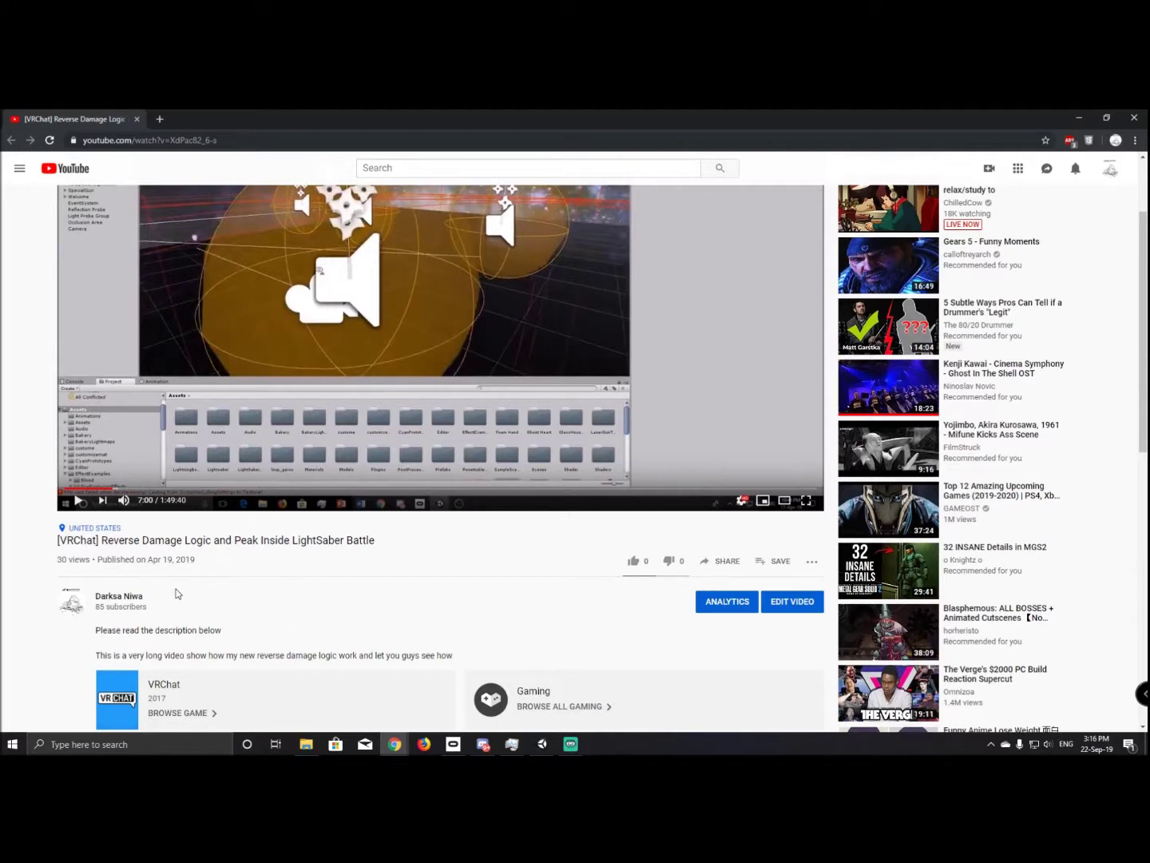
scroll(595, 385, "up", 2)
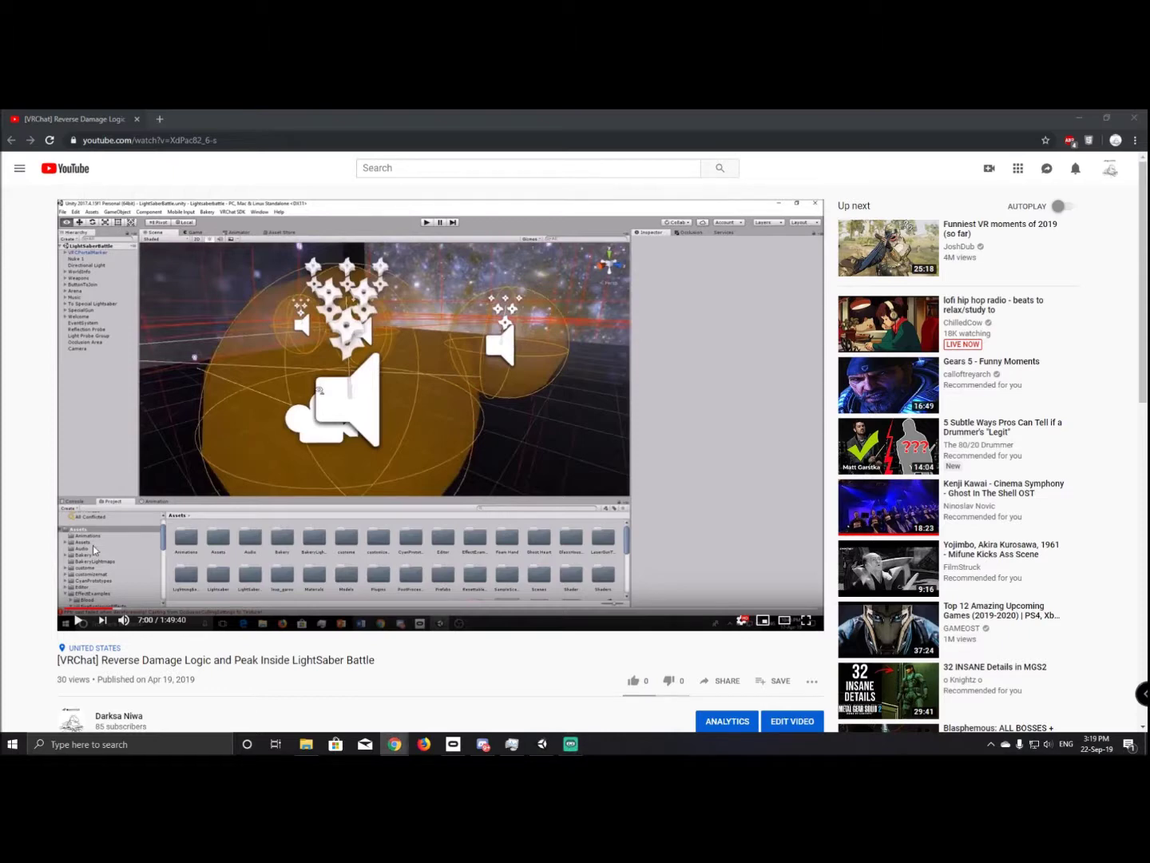
left_click(1136, 119)
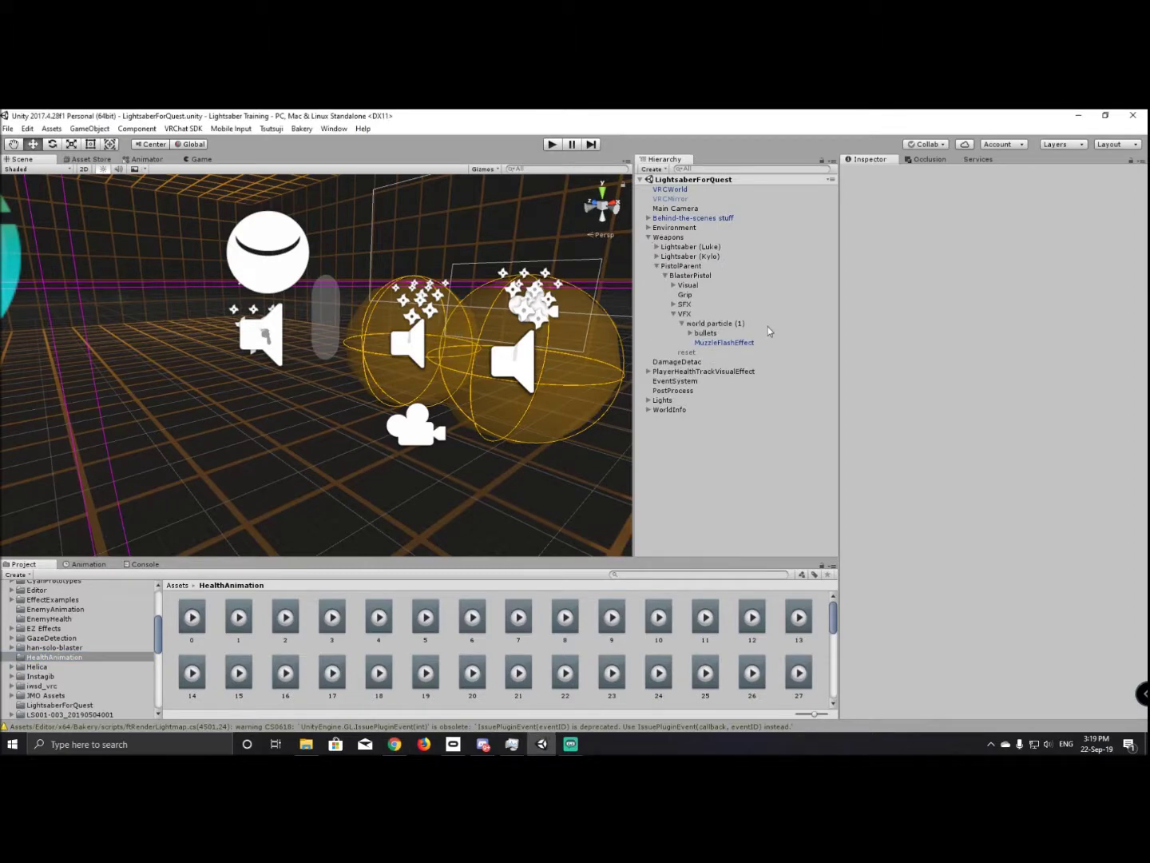
Examine BlasterPistol's pickup settings and the OnPickup, OnDrop and pickup-use trigger actions, including AnimationBool (Shoot).
left_click(692, 276)
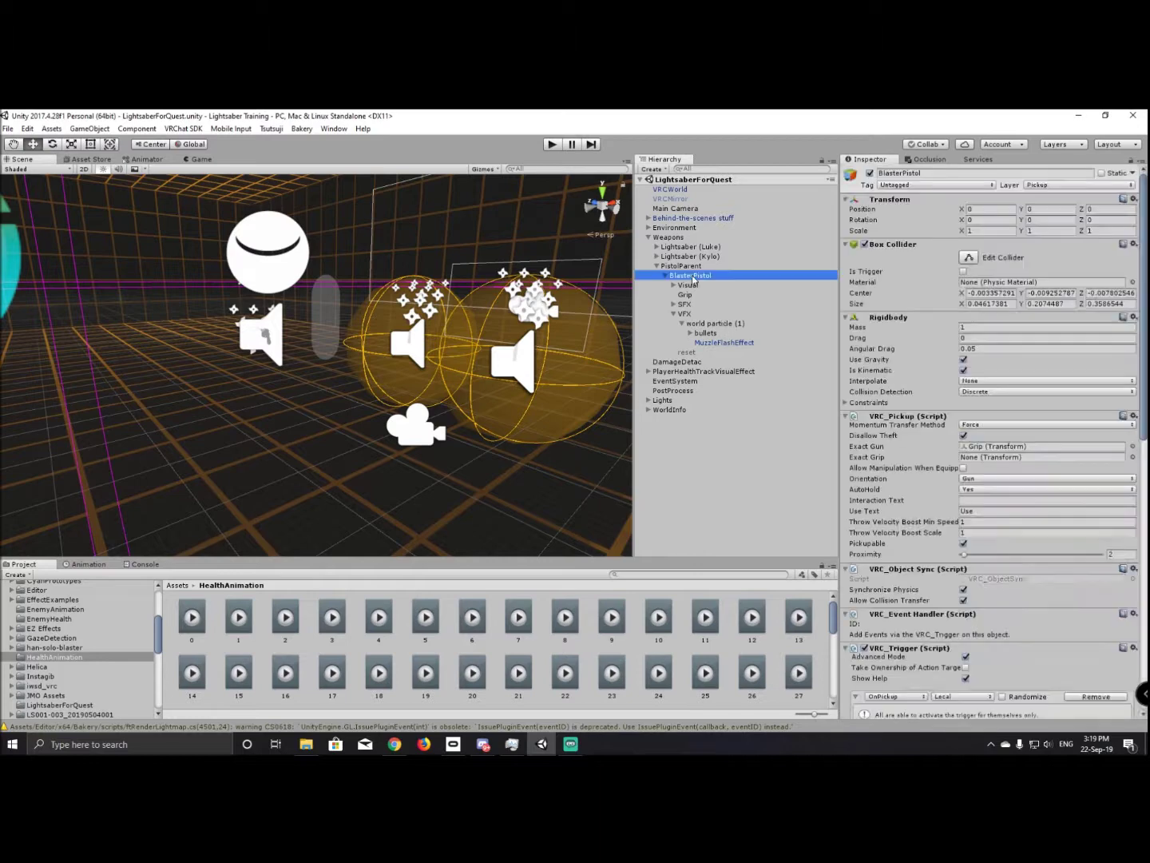
scroll(875, 378, "down", 5)
scroll(879, 377, "down", 3)
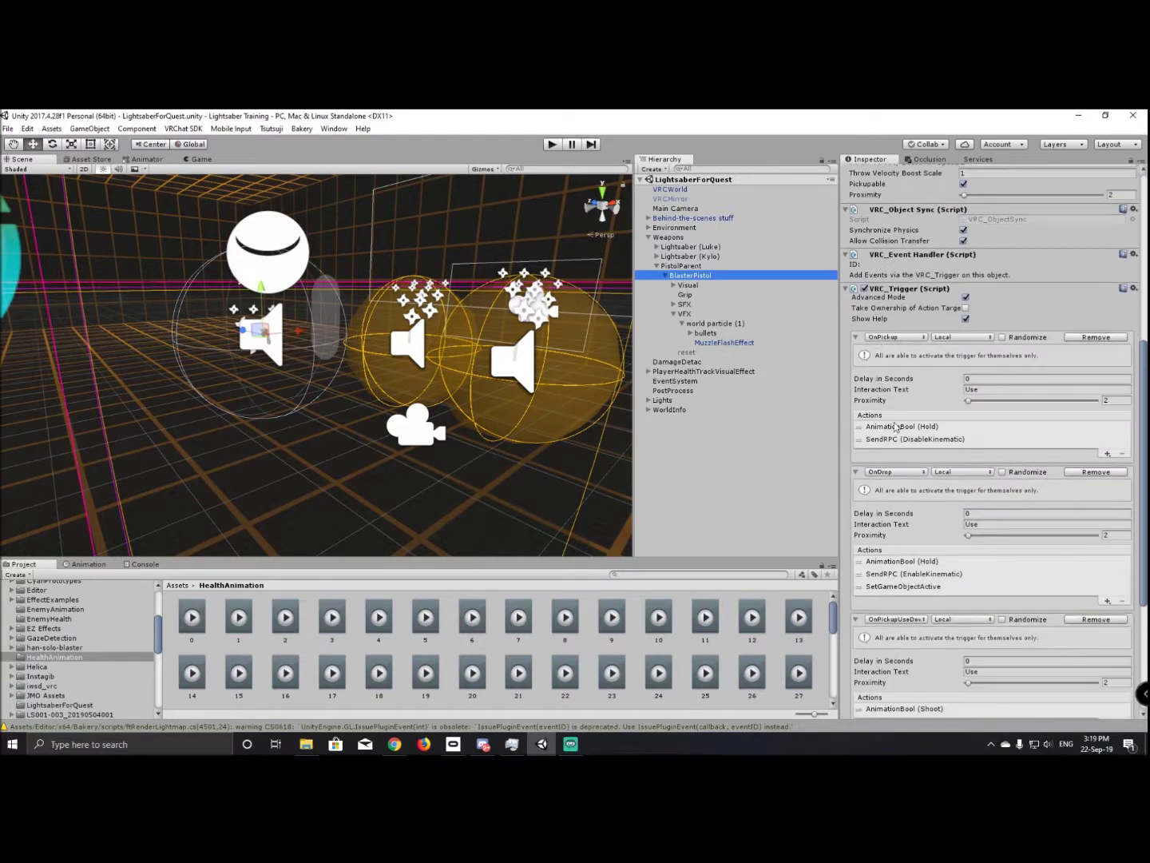
scroll(871, 399, "down", 5)
right_click_drag(319, 378, 471, 352)
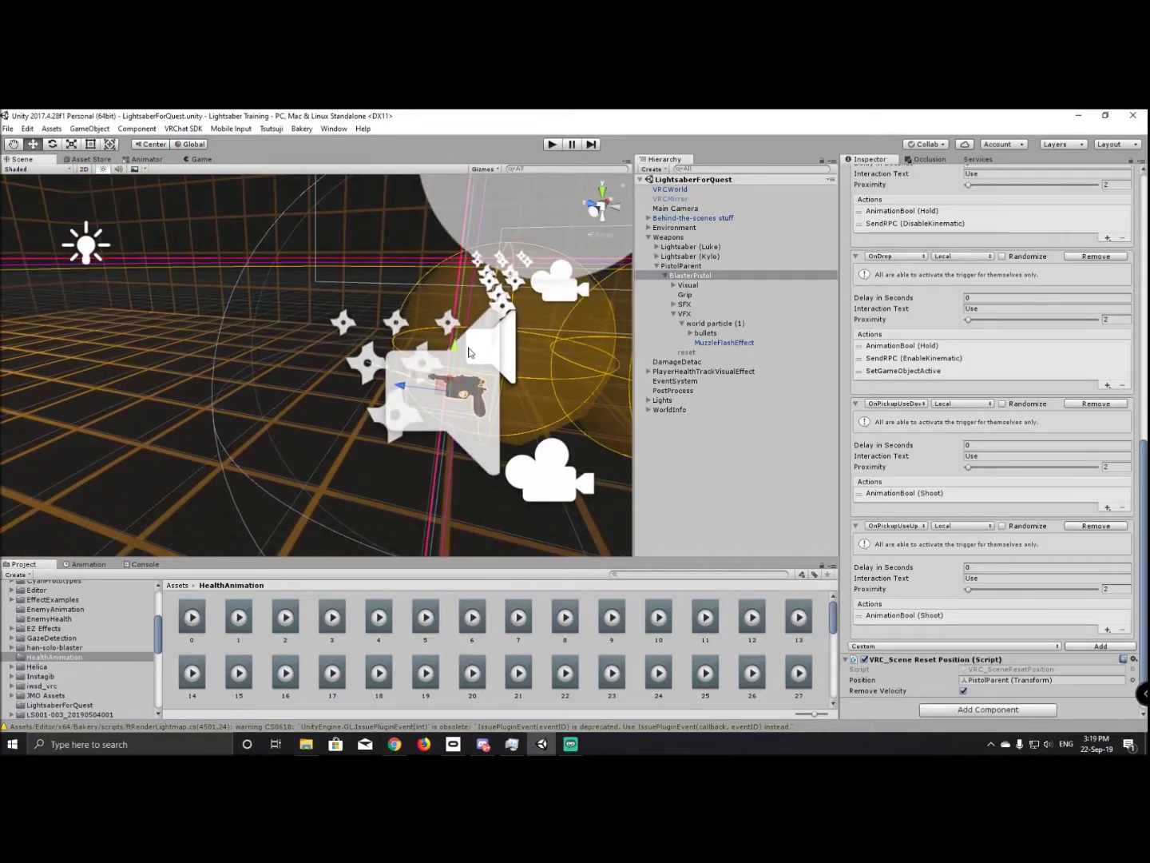
left_click(931, 493)
left_click(941, 534)
Inspect the custom Shoot trigger on BlasterPistol's Visual child and locate the receiver of its ActivateCustomTrigger action.
left_click(691, 285)
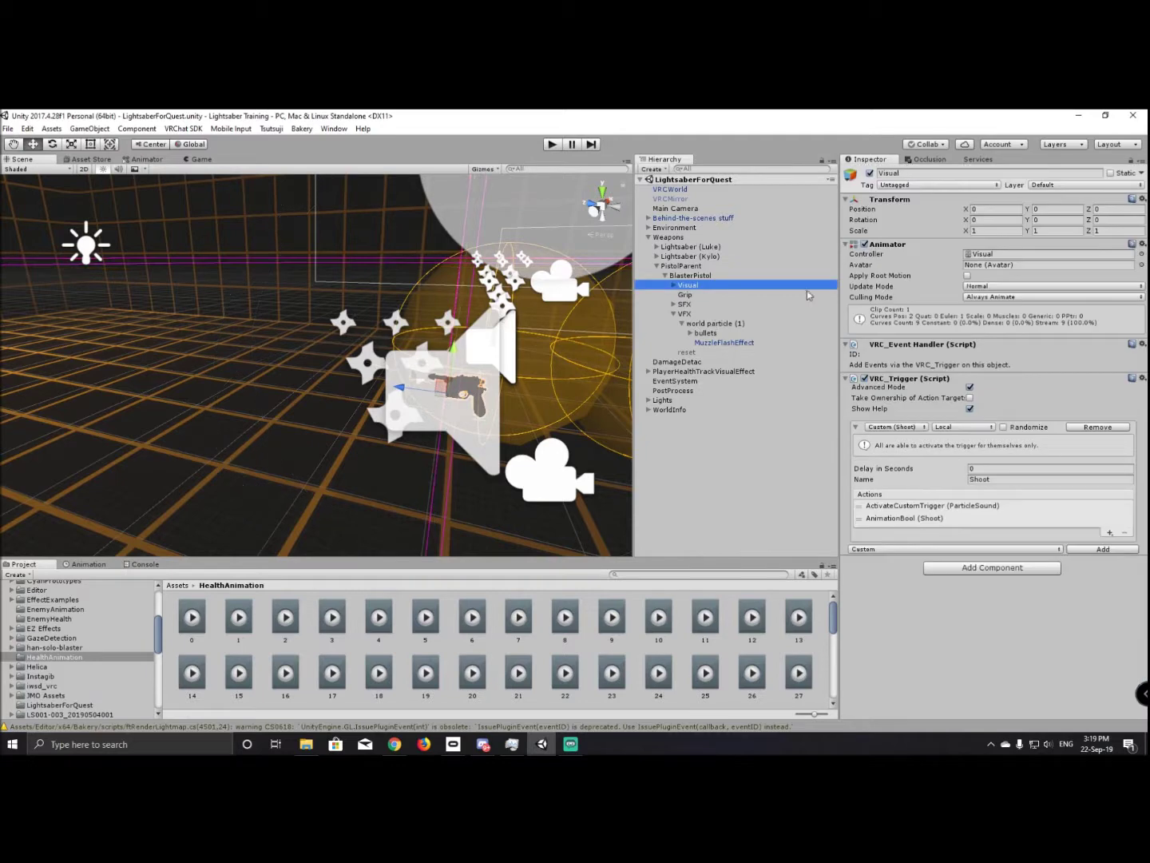
left_click(975, 507)
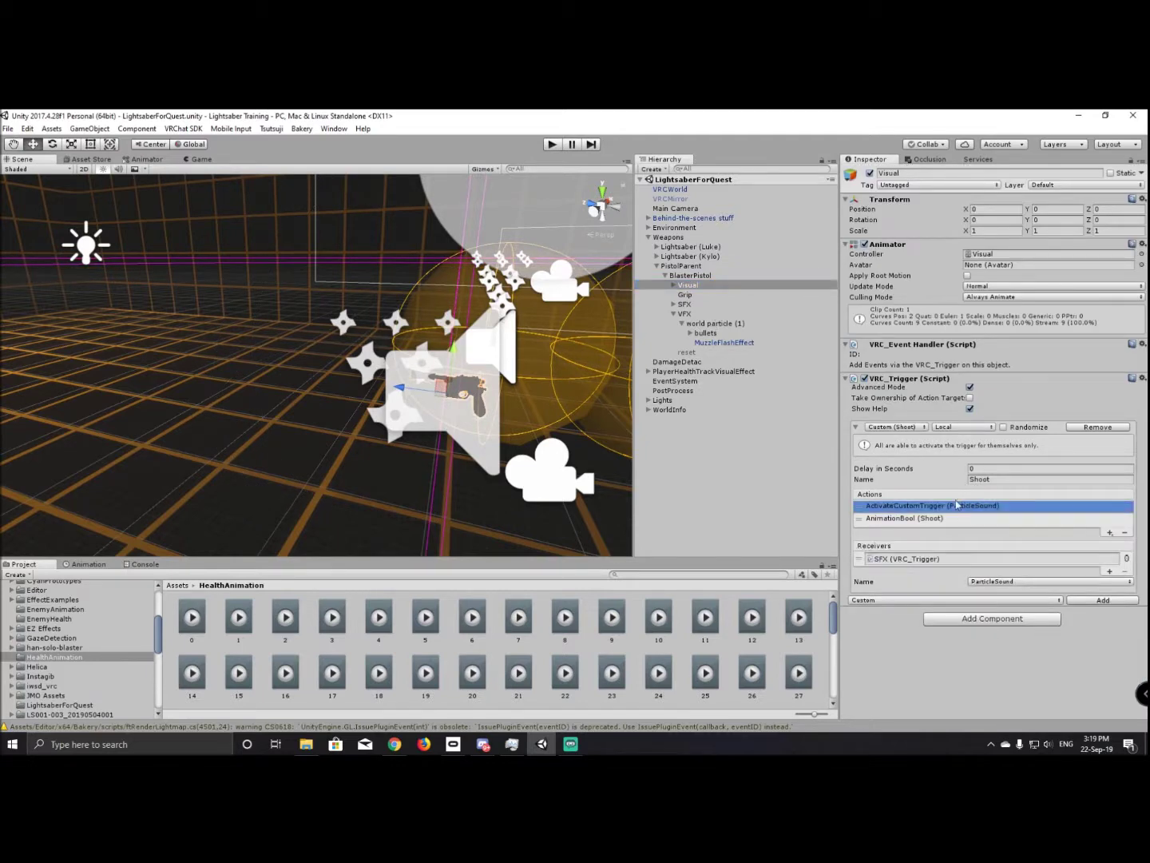
left_click(915, 561)
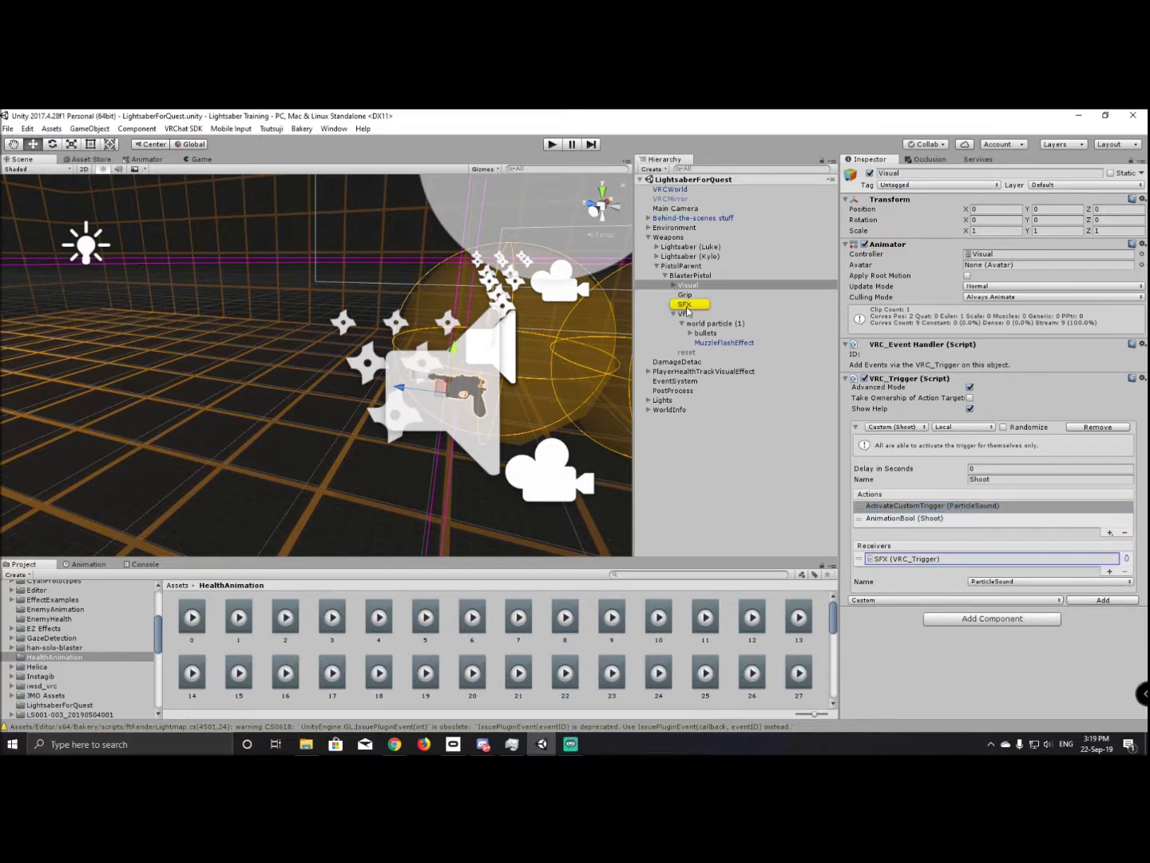
Inspect the SendRPC (Play) and SetParticlePlaying actions of the ParticleSound trigger on SFX.
left_click(687, 305)
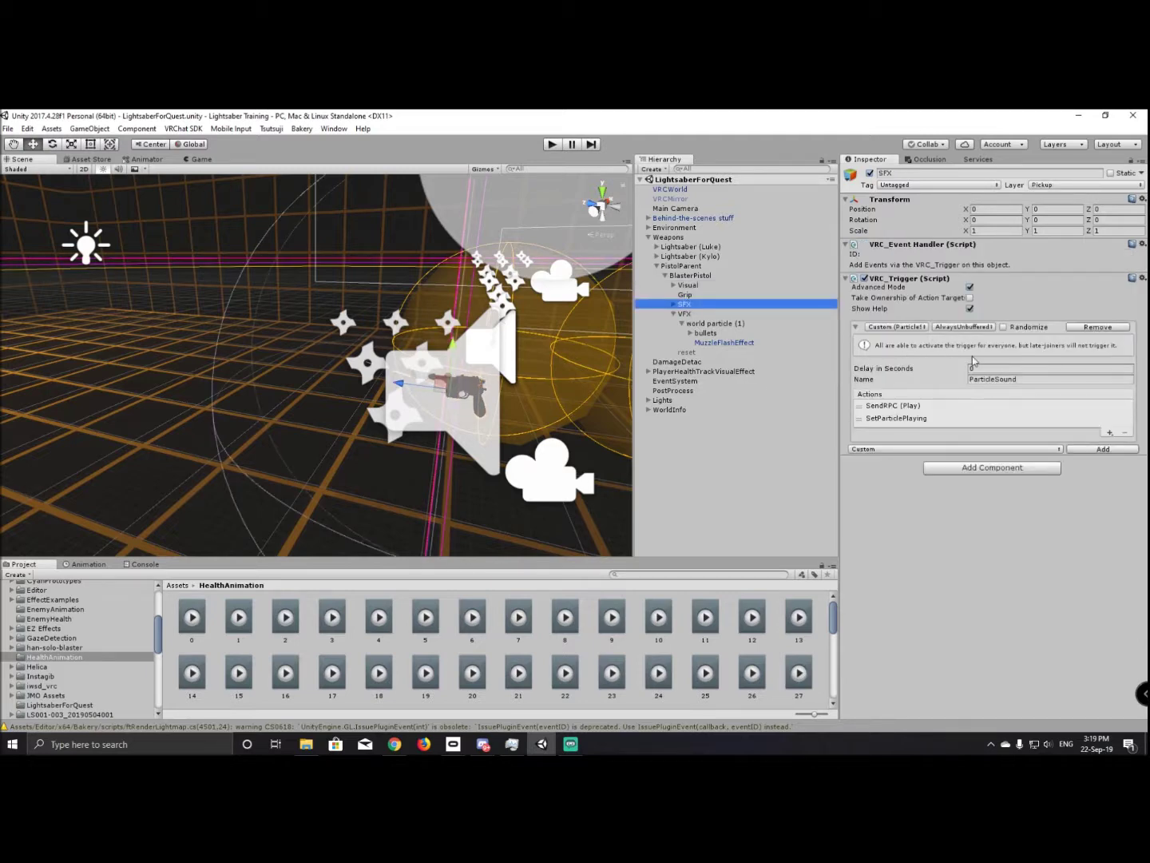
left_click(908, 407)
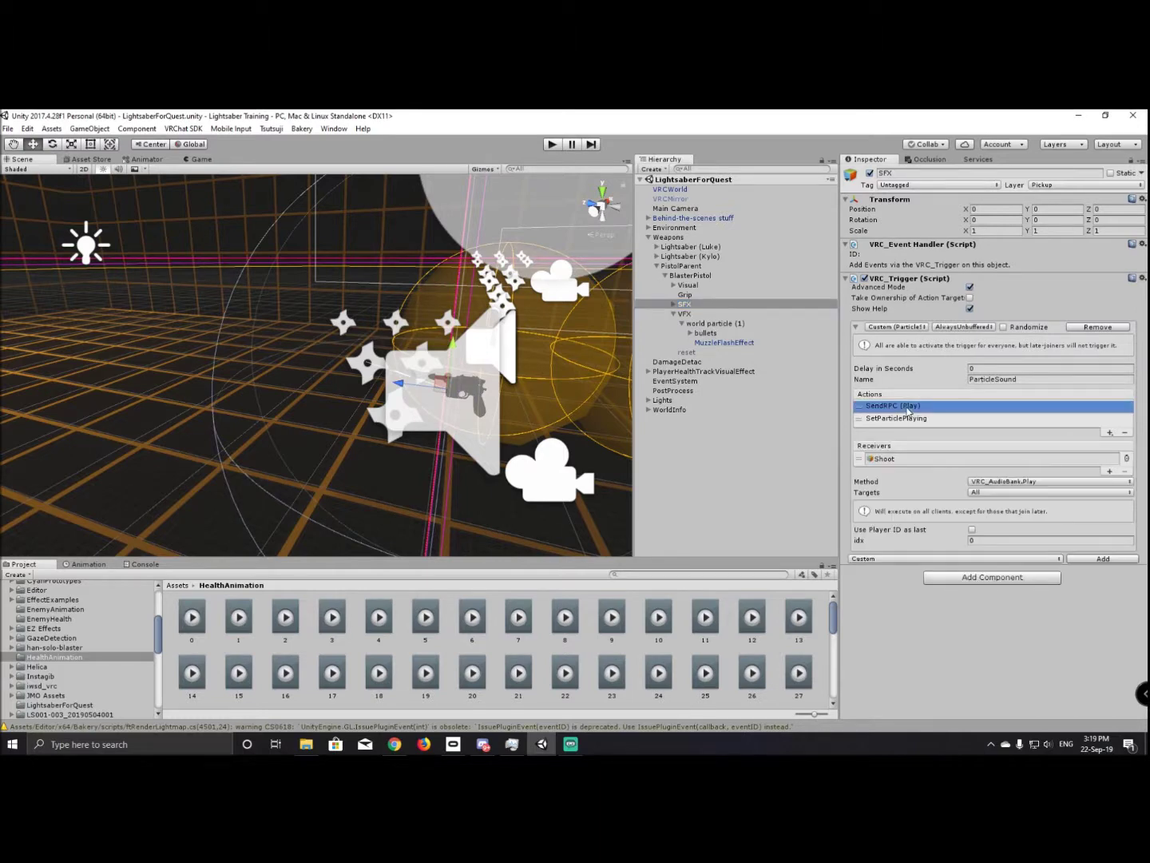
left_click(914, 419)
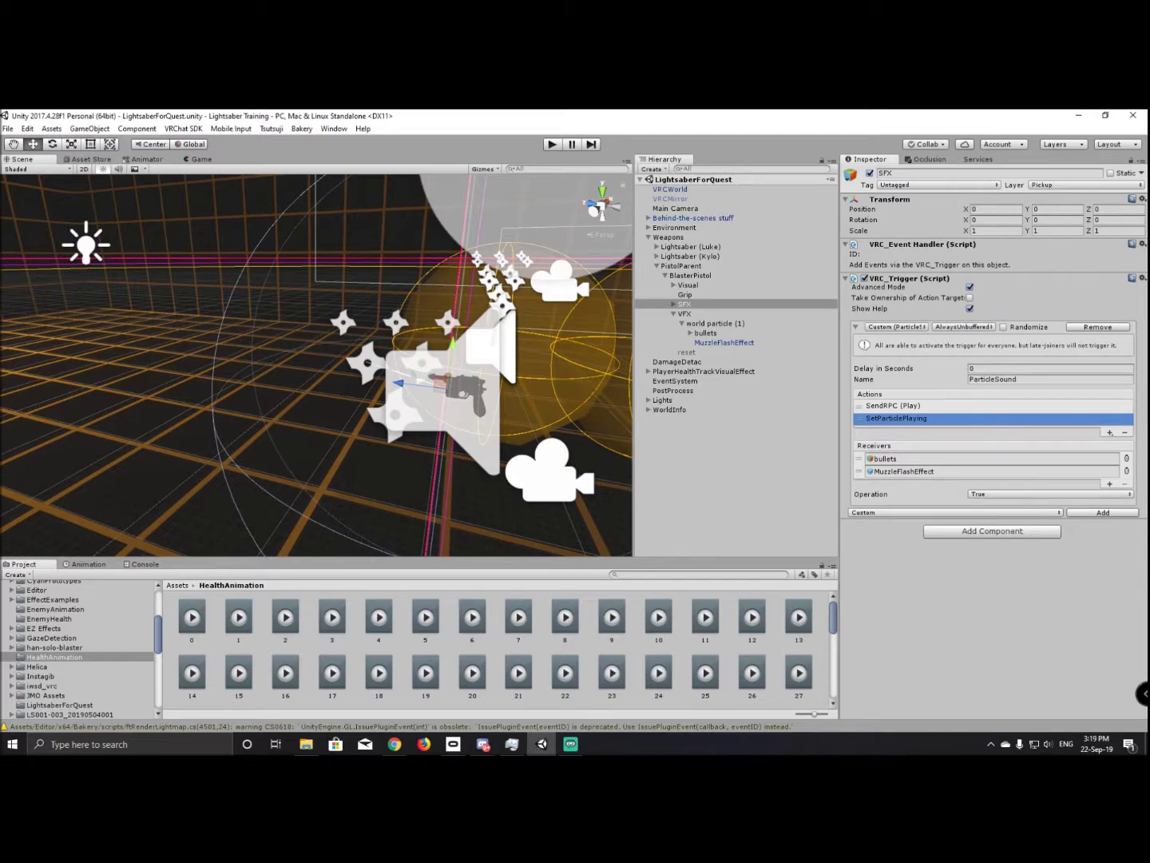
key("alt+Tab")
key("alt+Tab")
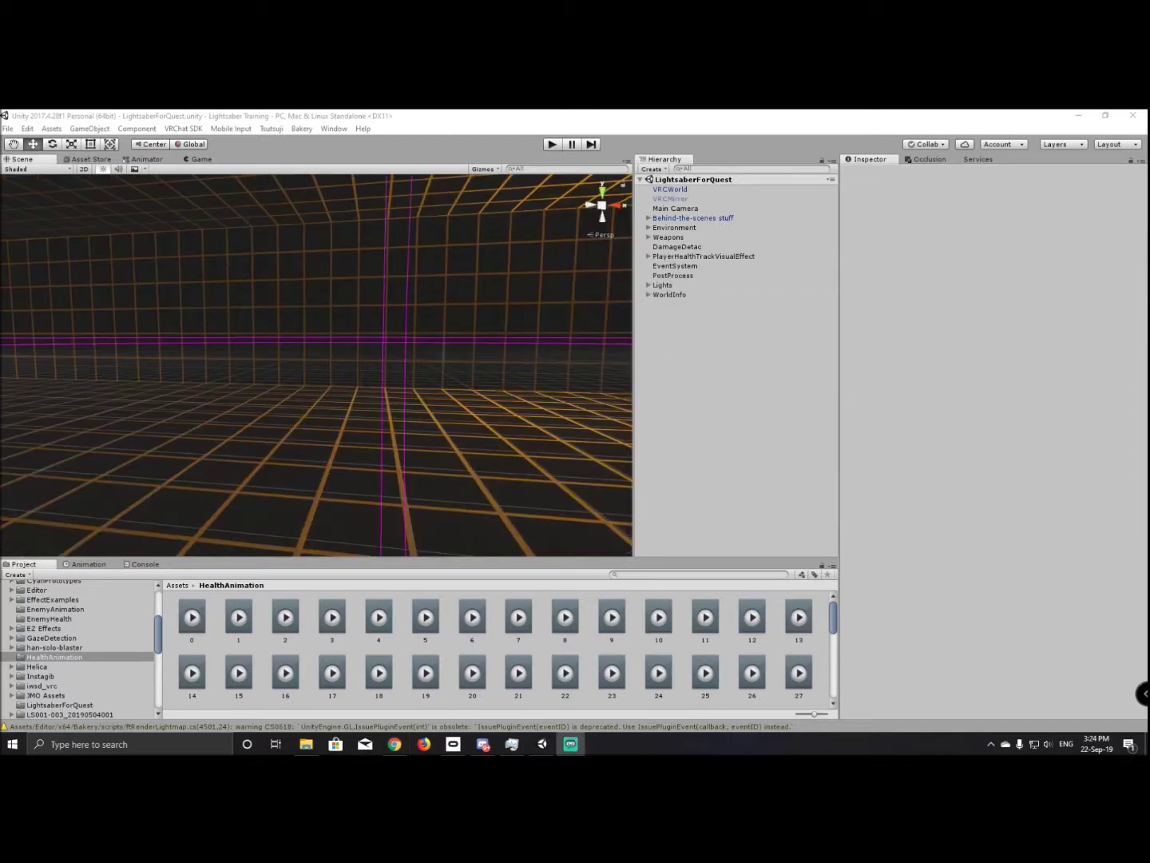
key("alt+Tab")
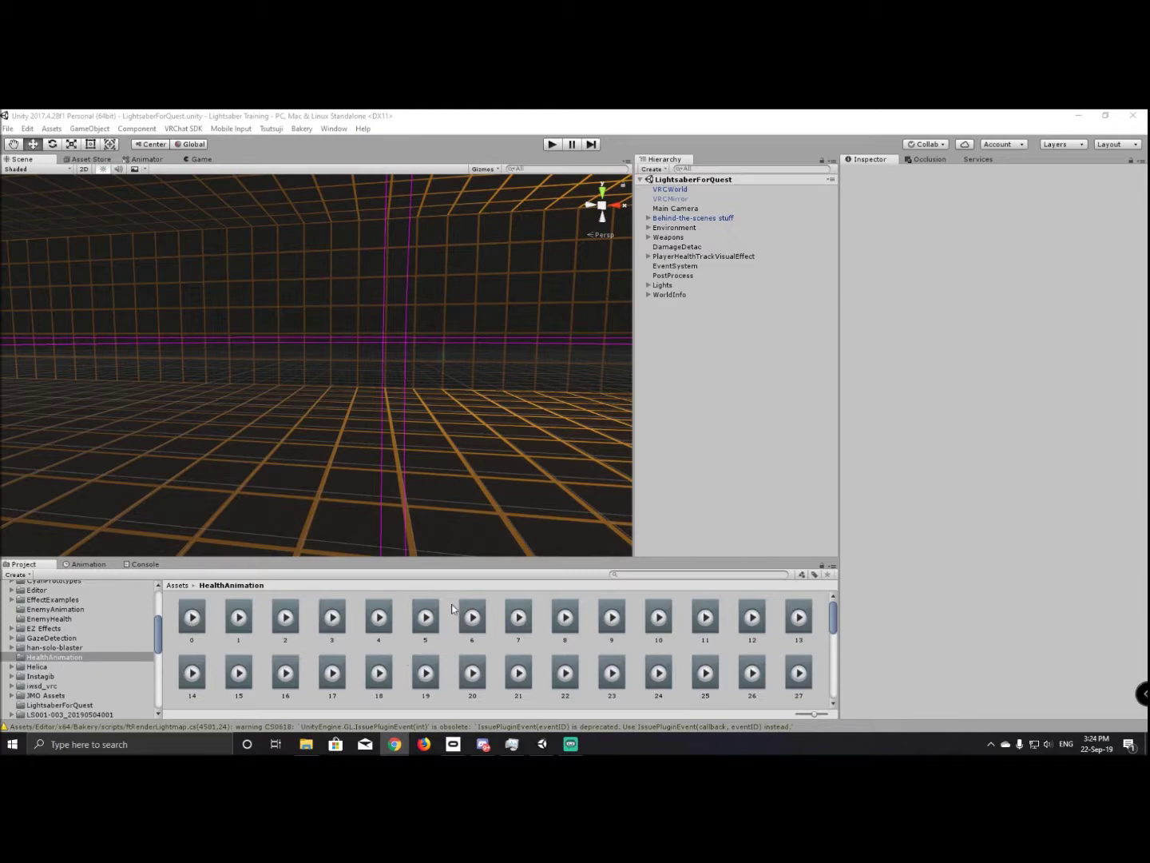
key("alt+Tab")
left_click_drag(477, 423, 179, 398, "alt")
left_click_drag(340, 399, 340, 401, "alt")
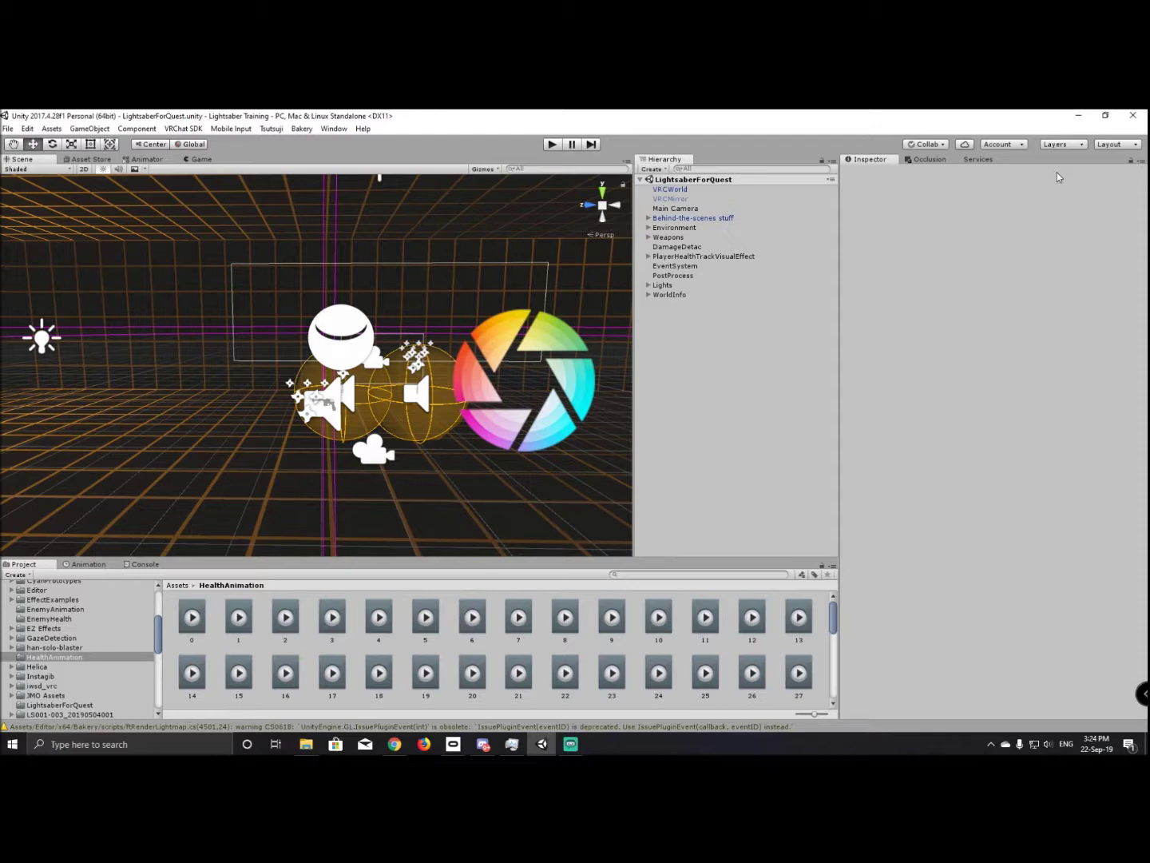
key("alt+Tab")
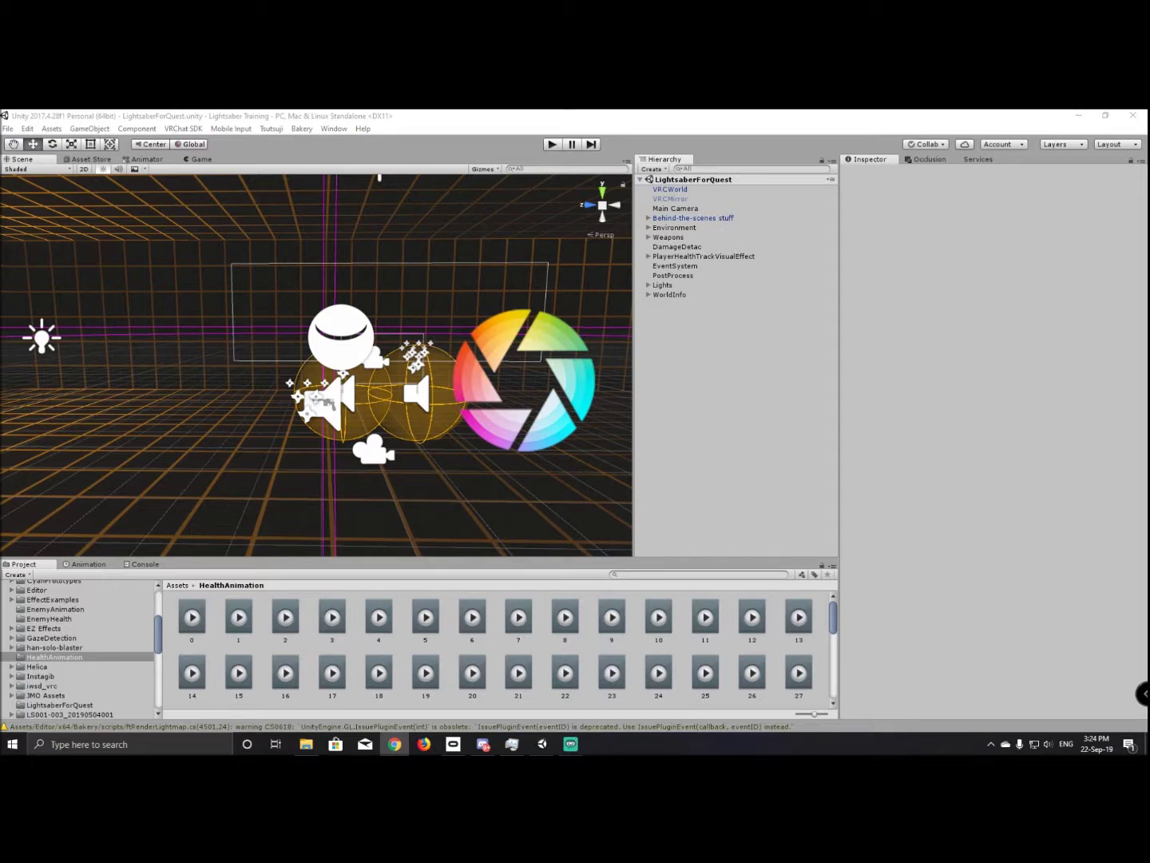